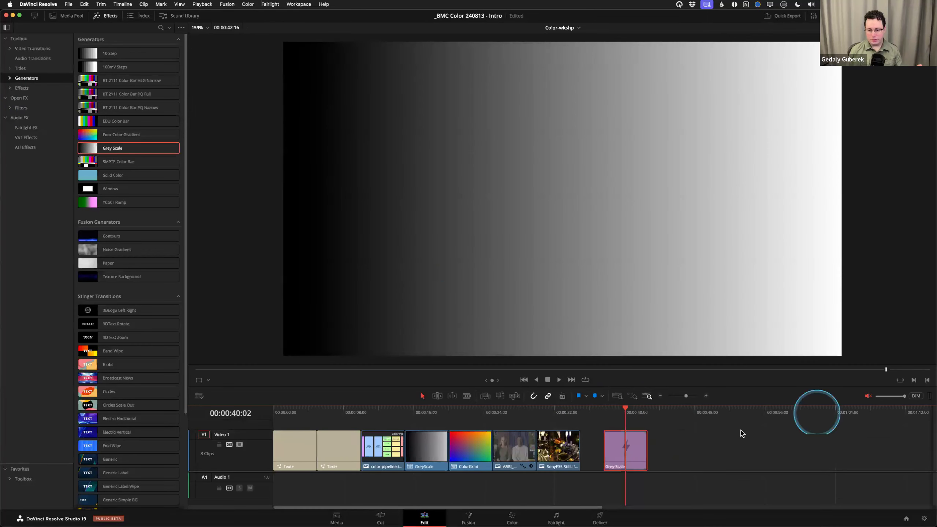
- Delete the Grey Scale generator clip standing apart after the last clip on Video 1
right_click(631, 450)
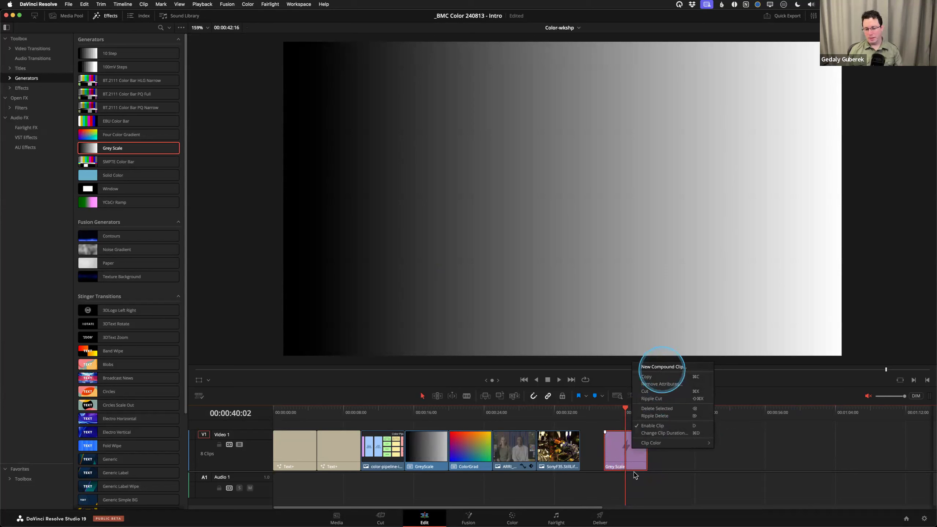
left_click(629, 462)
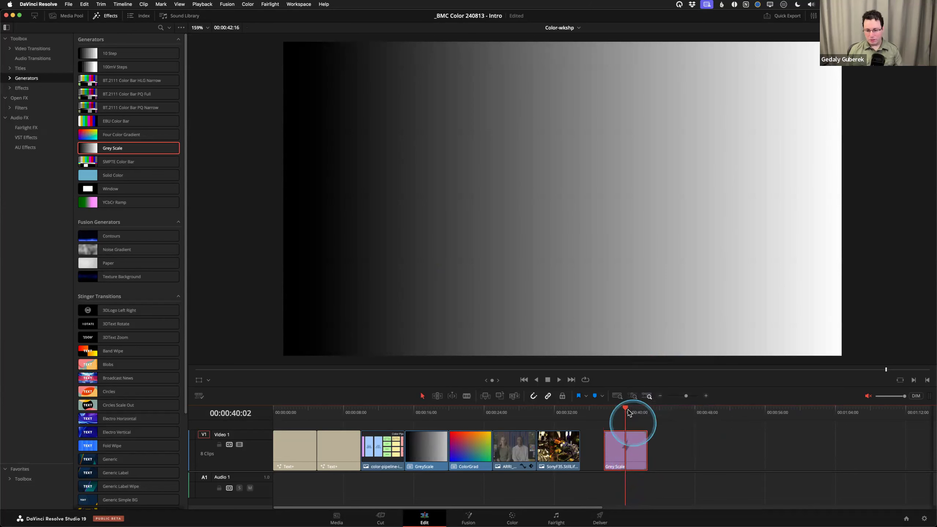
left_click_drag(621, 410, 611, 411)
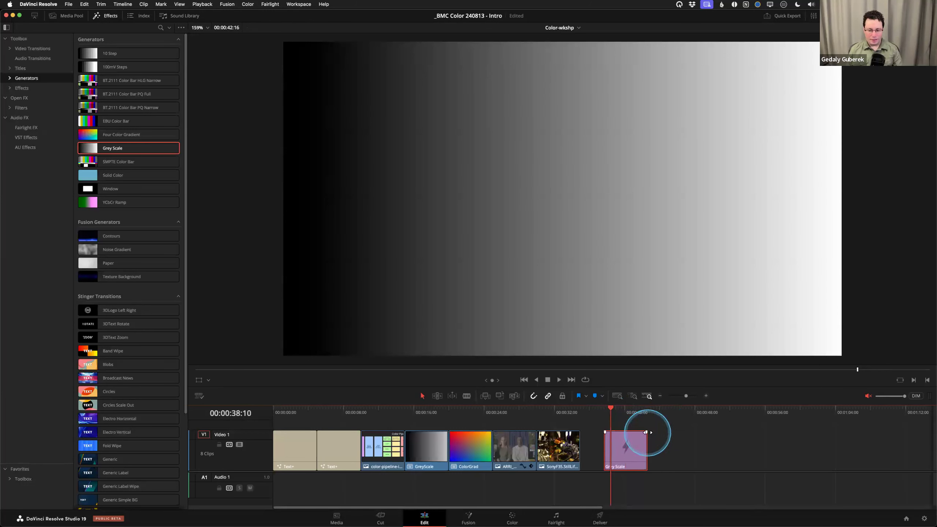
left_click_drag(623, 410, 624, 416)
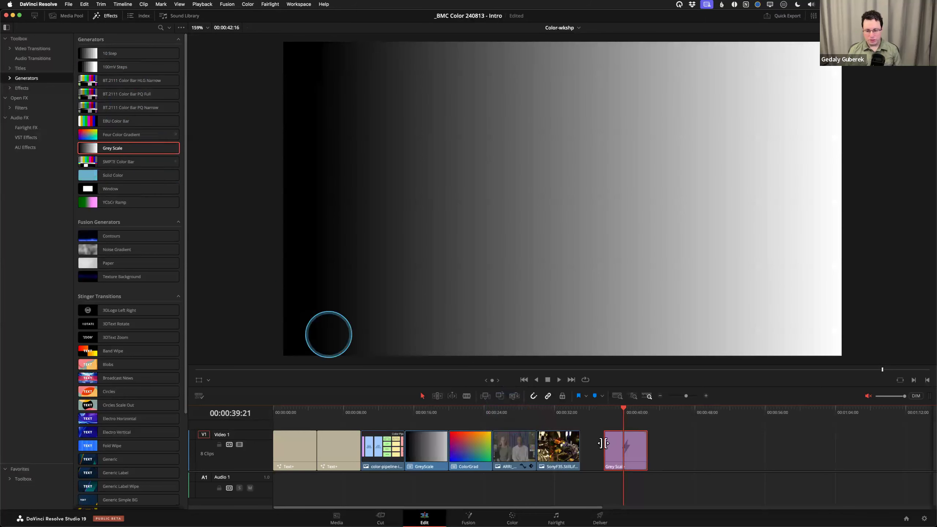
key("Delete")
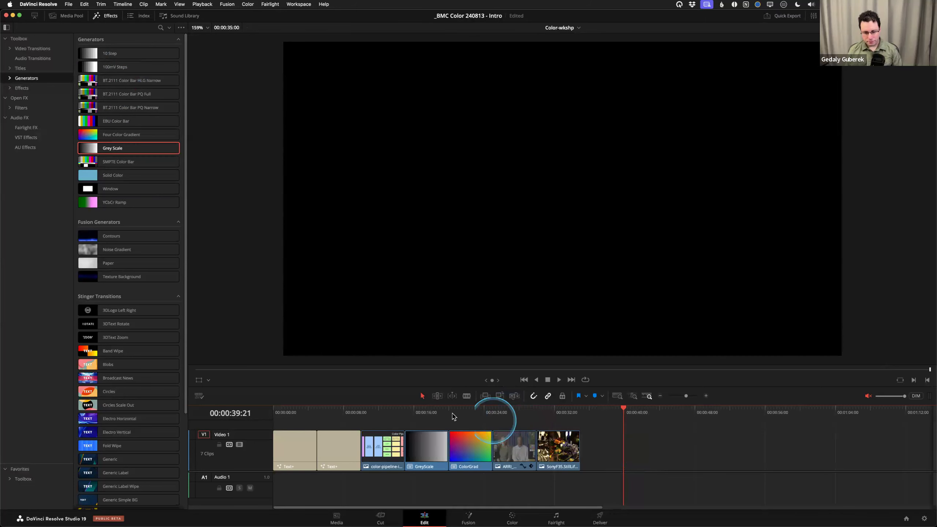
- Place the playhead at 00:00:15:00, the start of the GreyScale clip, and open that clip on the Color page
left_click(406, 410)
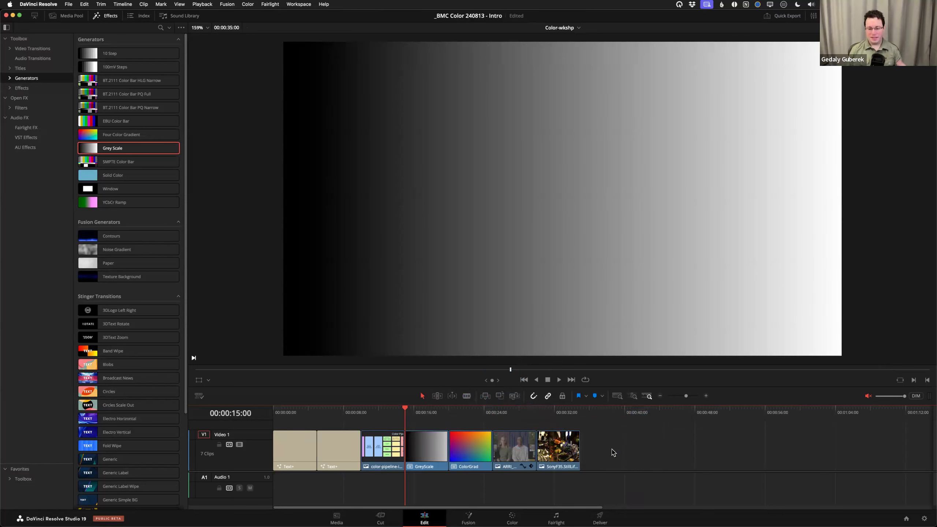
left_click_drag(416, 412, 406, 415)
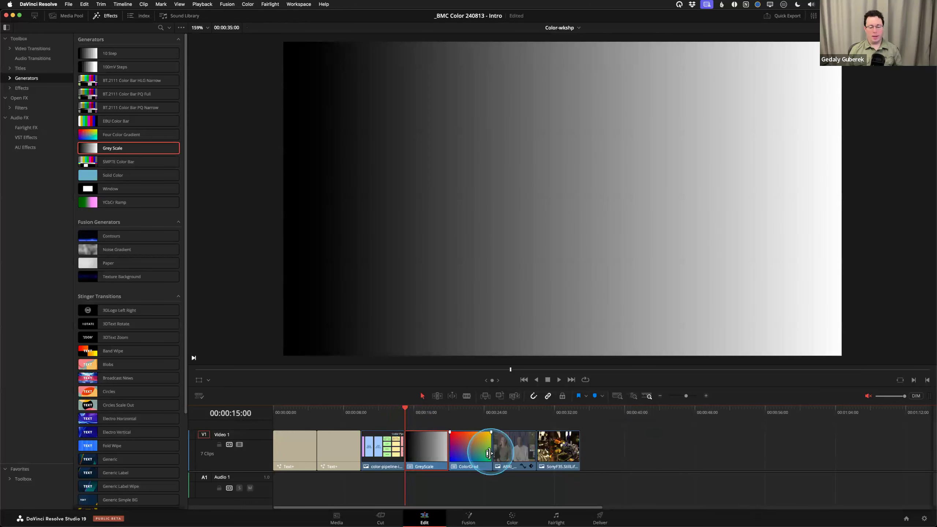
key("ctrl")
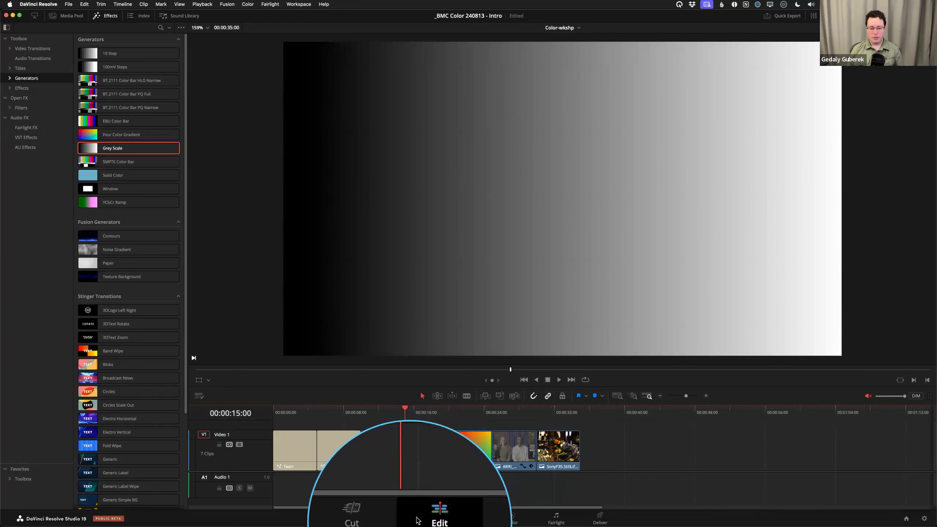
key("ctrl")
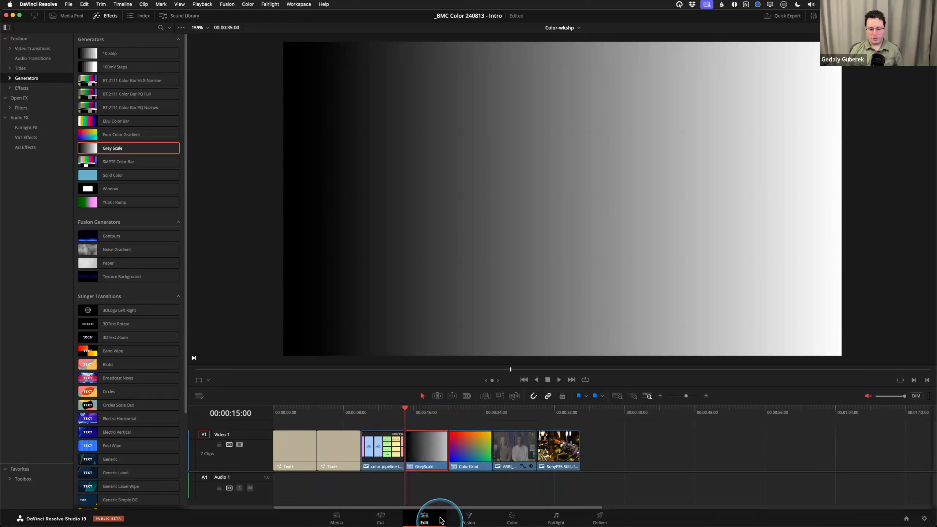
key("ctrl")
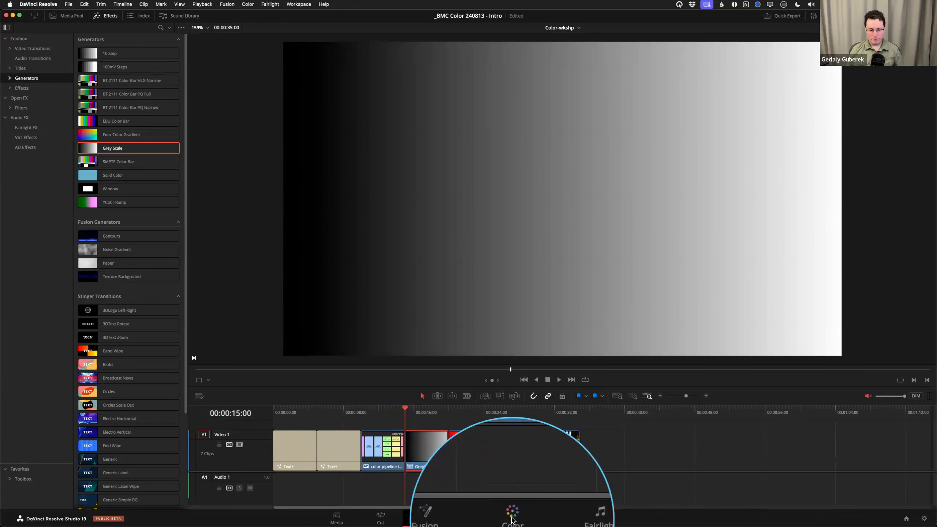
key("ctrl")
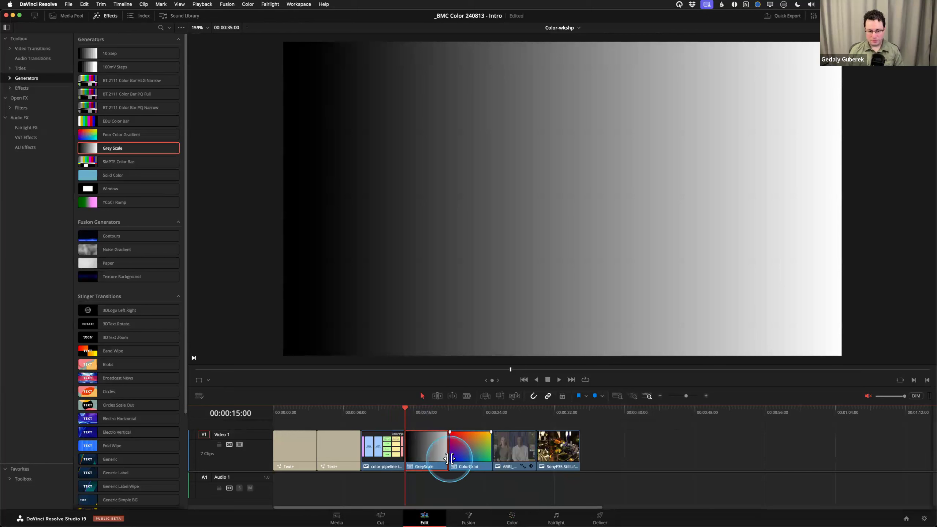
left_click_drag(421, 419, 406, 420)
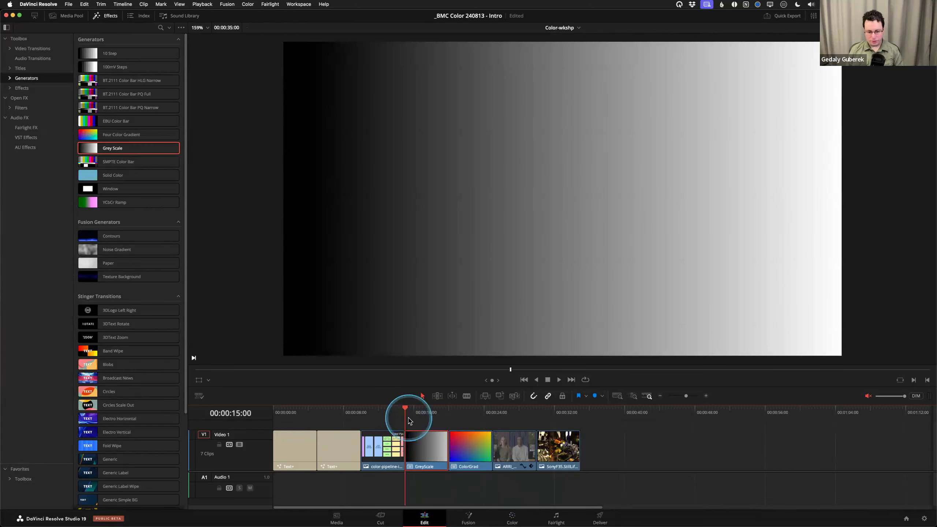
left_click(515, 520)
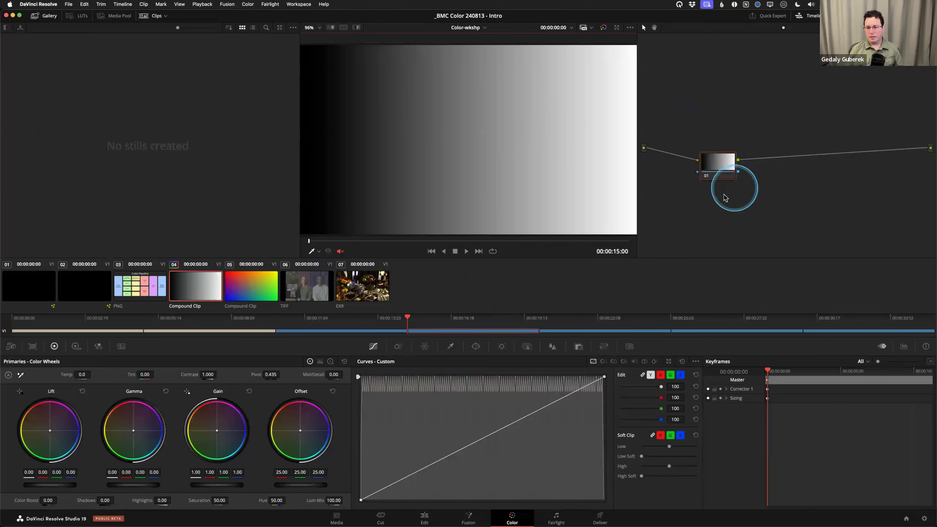
- Move node 01 close to the source input and level with the connection line in the node graph
left_click_drag(715, 167, 699, 153)
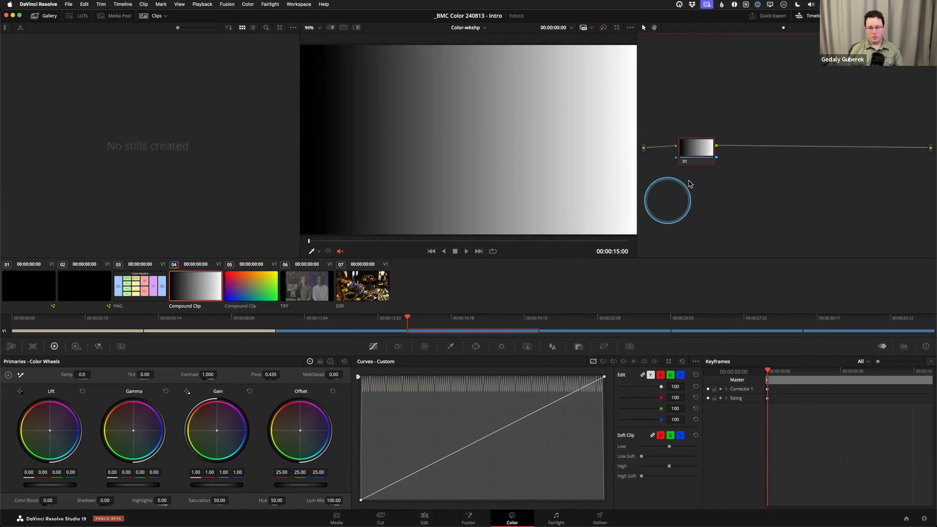
left_click_drag(680, 162, 675, 164)
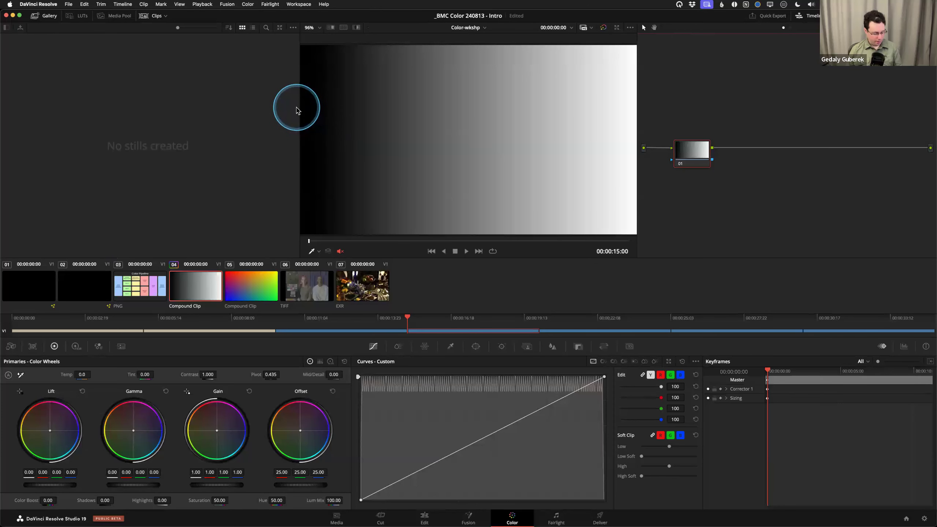
left_click_drag(159, 36, 37, 33)
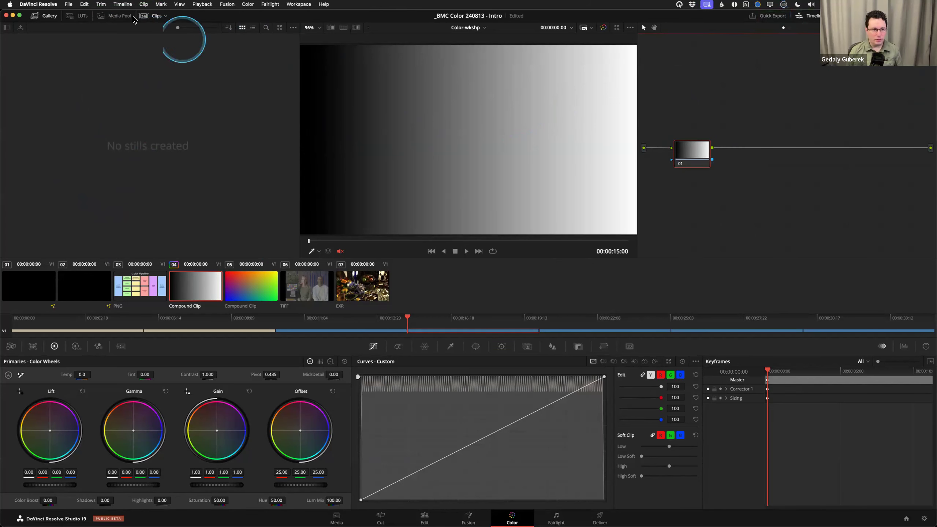
left_click_drag(155, 26, 123, 25)
left_click_drag(56, 27, 88, 31)
left_click_drag(781, 27, 768, 28)
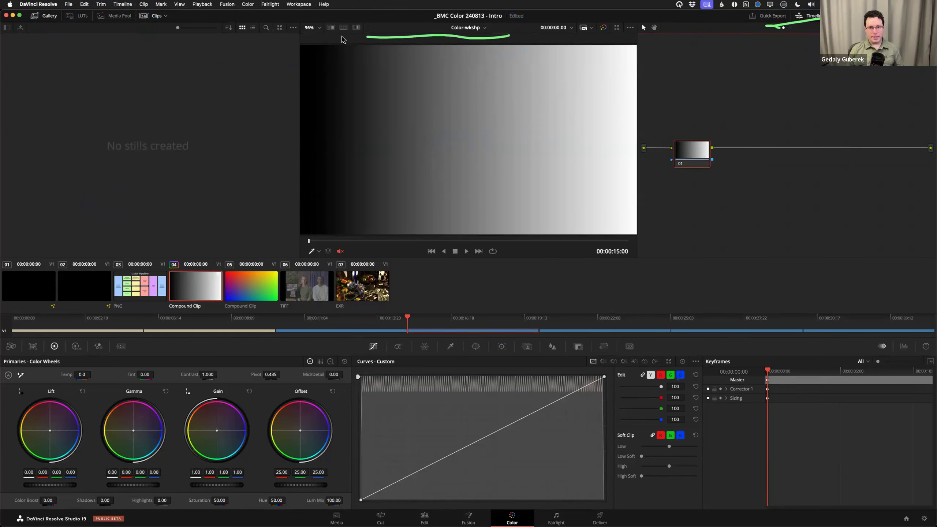
mouse_move(305, 89)
left_mouse_down()
mouse_move(302, 219)
mouse_move(377, 231)
mouse_move(589, 229)
left_mouse_up()
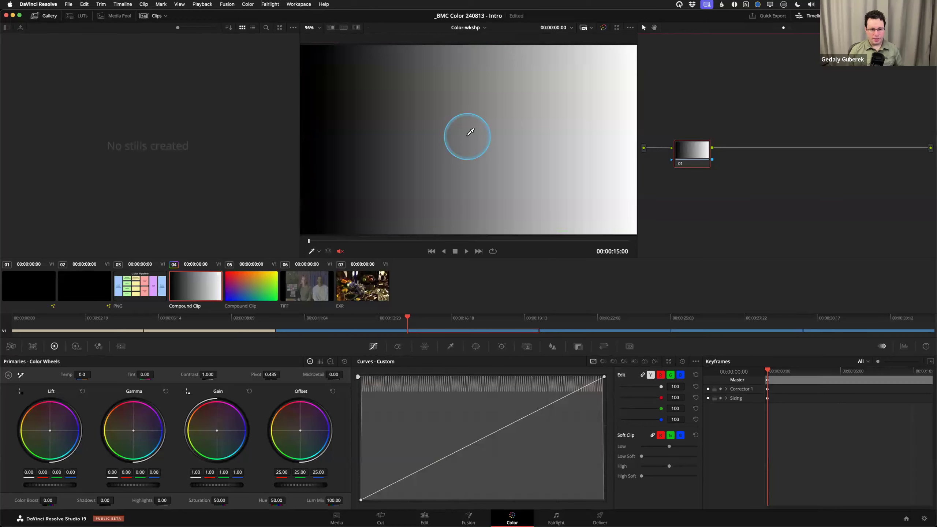
left_click_drag(522, 261, 39, 272)
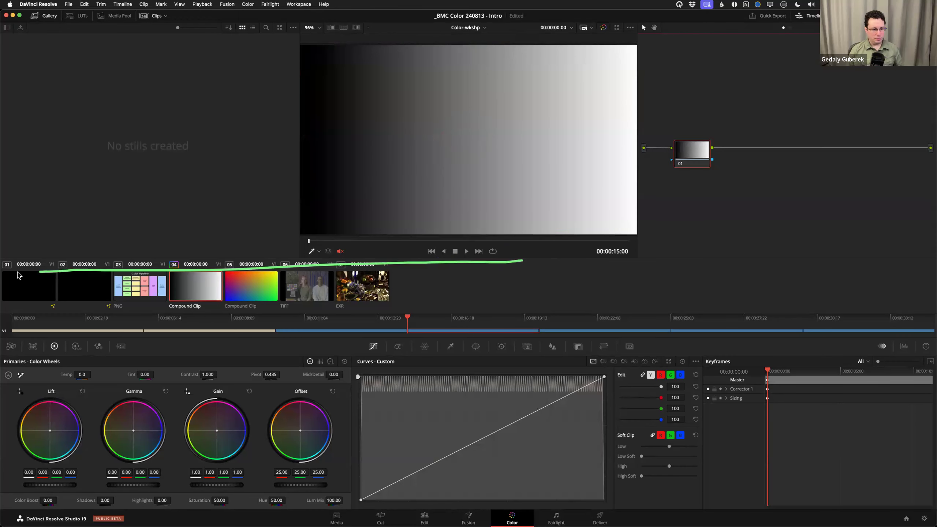
left_click_drag(232, 319, 857, 316)
mouse_move(840, 275)
left_mouse_down()
mouse_move(562, 284)
mouse_move(409, 275)
left_mouse_up()
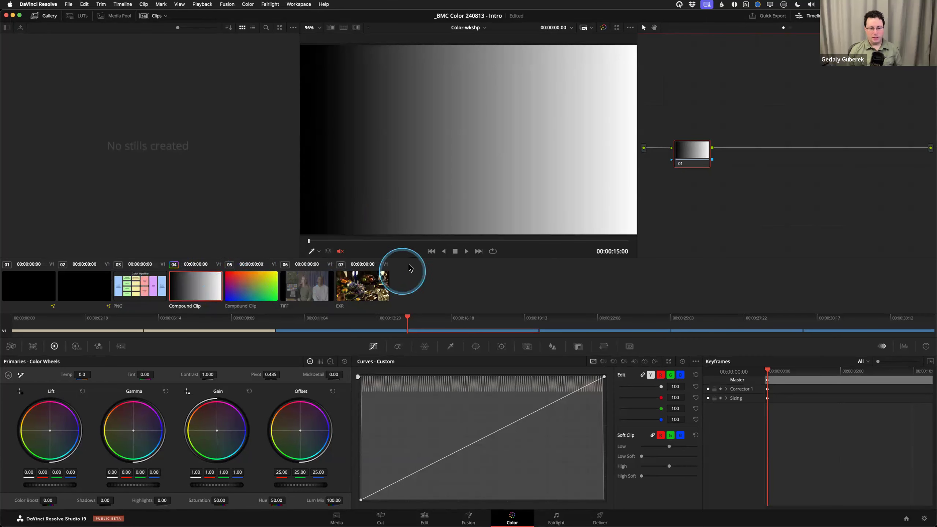
mouse_move(90, 341)
left_mouse_down()
mouse_move(925, 347)
mouse_move(926, 333)
mouse_move(489, 323)
left_mouse_up()
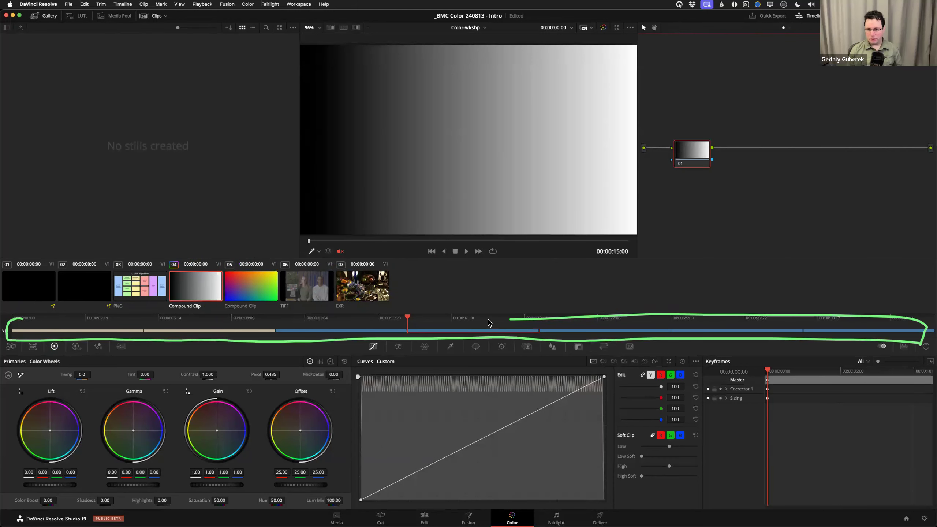
- Move the playhead to 00:00:15:07 and hide the mini timeline below the clip thumbnails
mouse_move(407, 318)
left_mouse_down()
mouse_move(313, 320)
mouse_move(479, 321)
mouse_move(415, 318)
left_mouse_up()
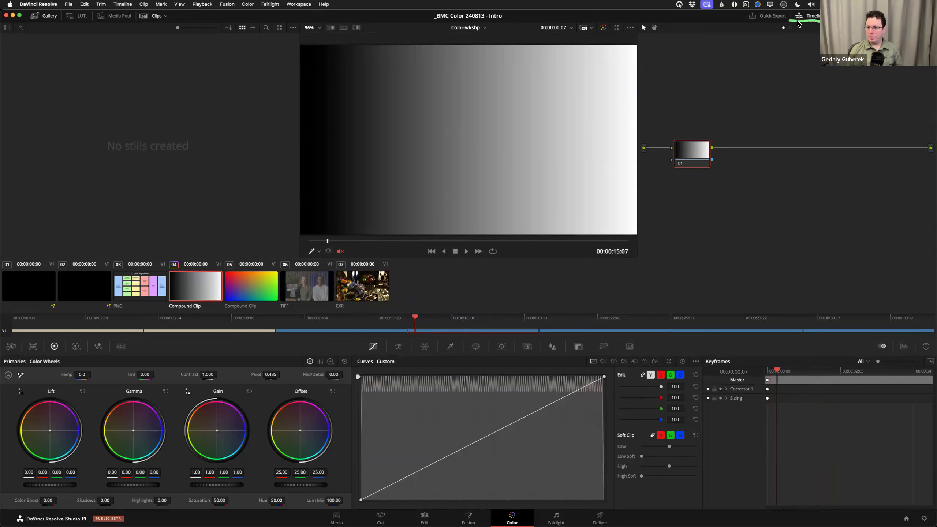
left_click(810, 19)
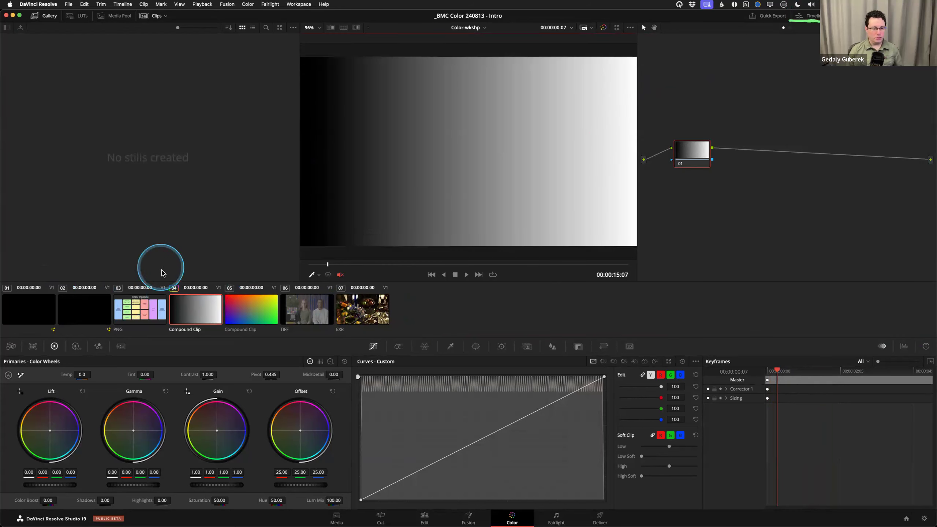
- Hide the strip of clip thumbnails and bring it back
left_click_drag(312, 279, 106, 230)
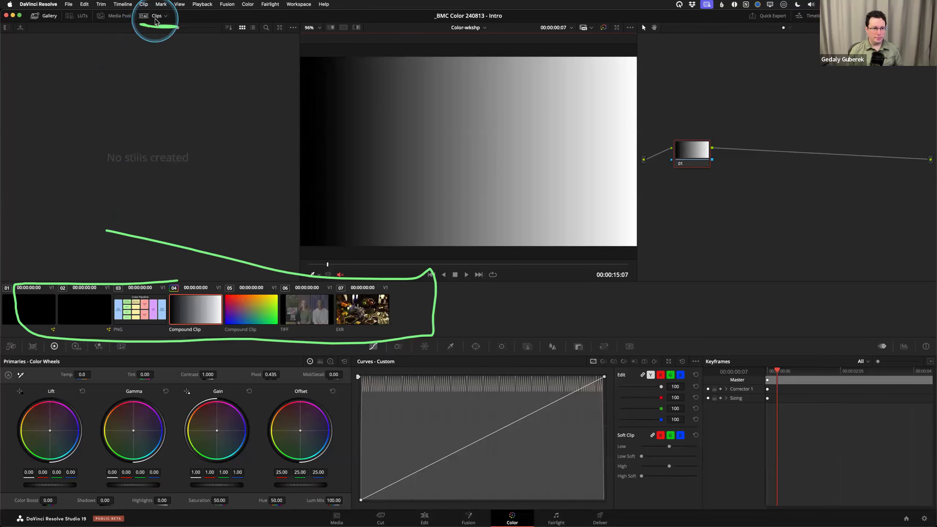
left_click(155, 19)
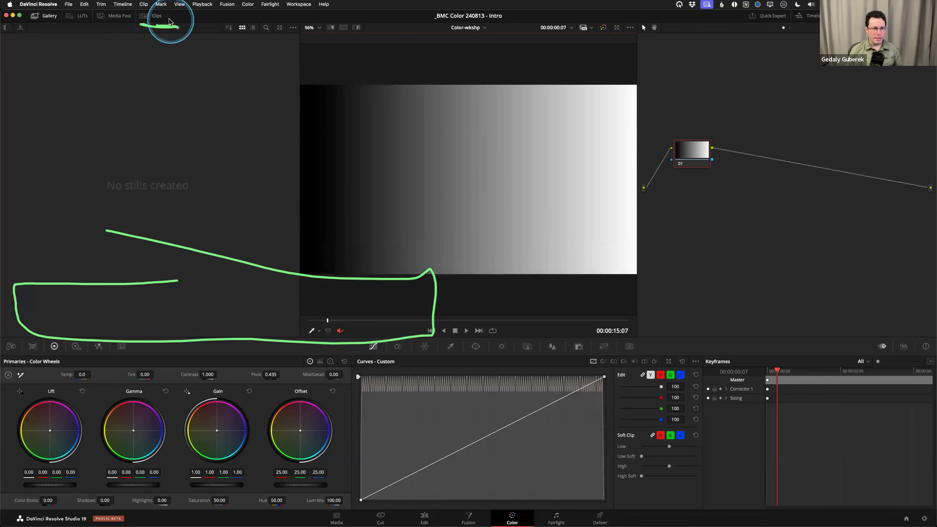
left_click(156, 19)
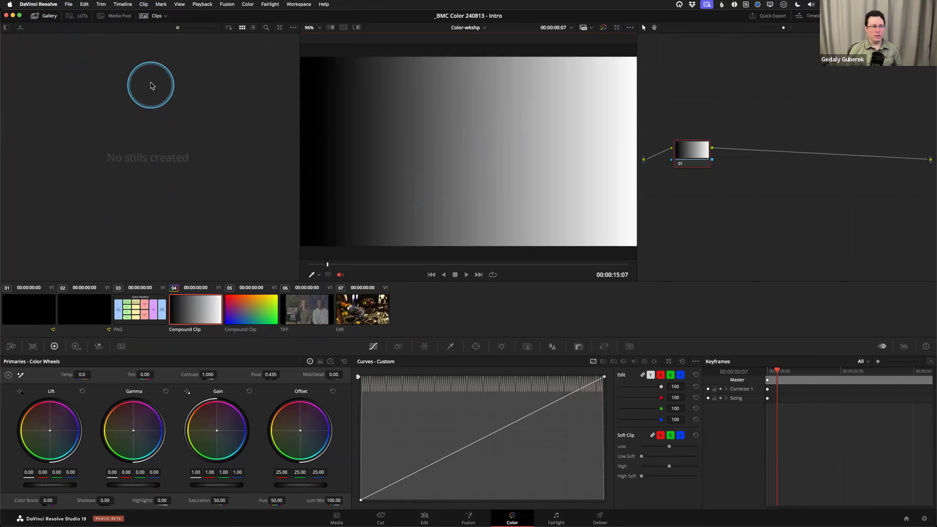
- Hide the stills Gallery and look through the folders and presets in the LUT browser
left_click(42, 16)
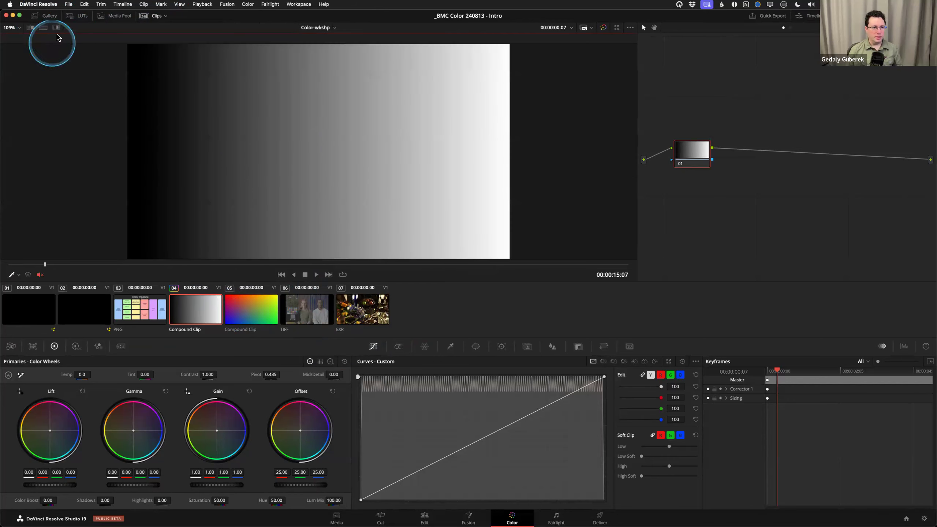
left_click(79, 17)
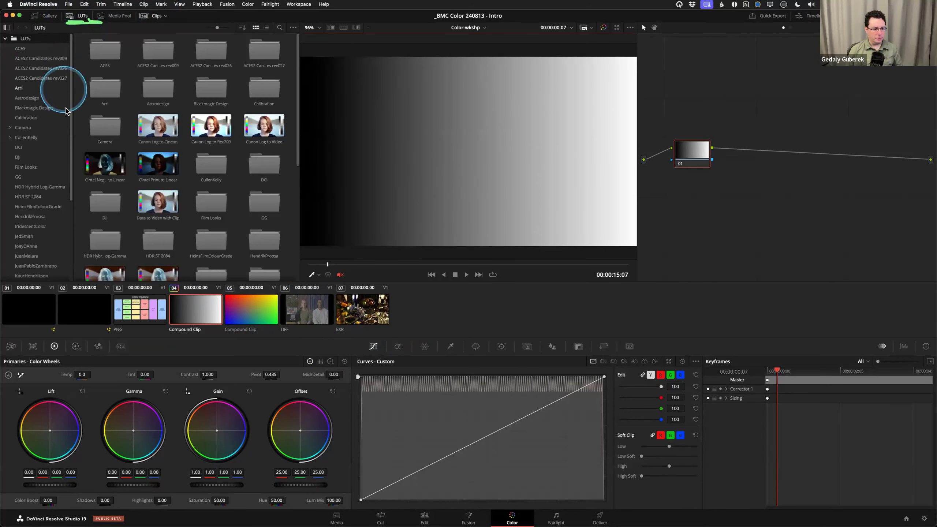
scroll(104, 88, "down", 3)
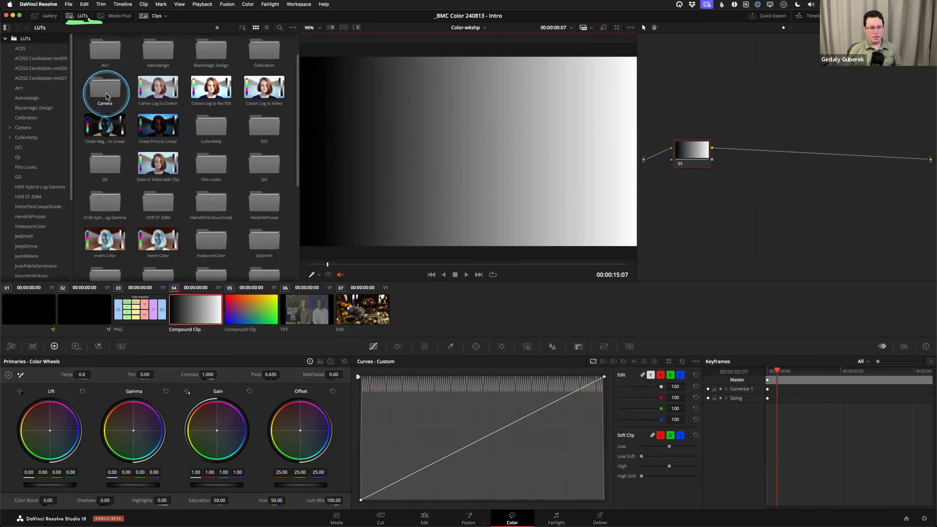
scroll(122, 118, "down", 3)
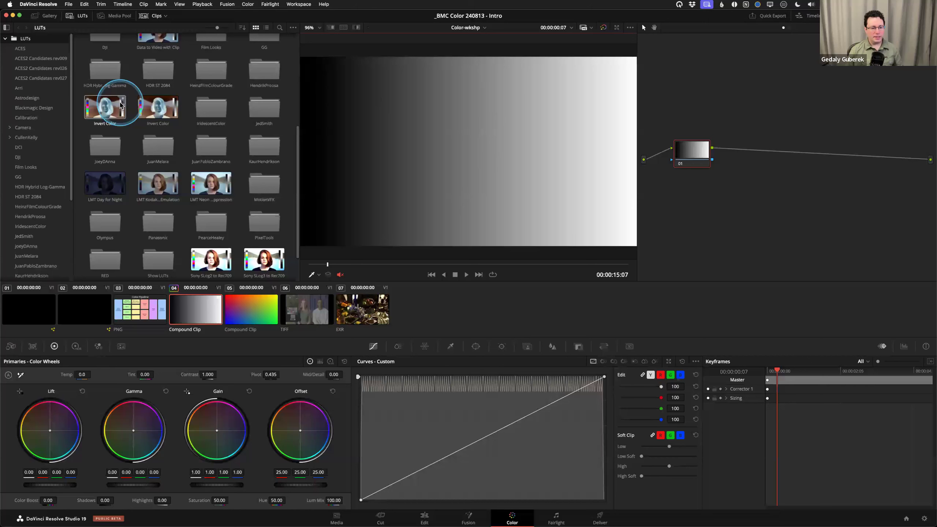
scroll(120, 105, "up", 5)
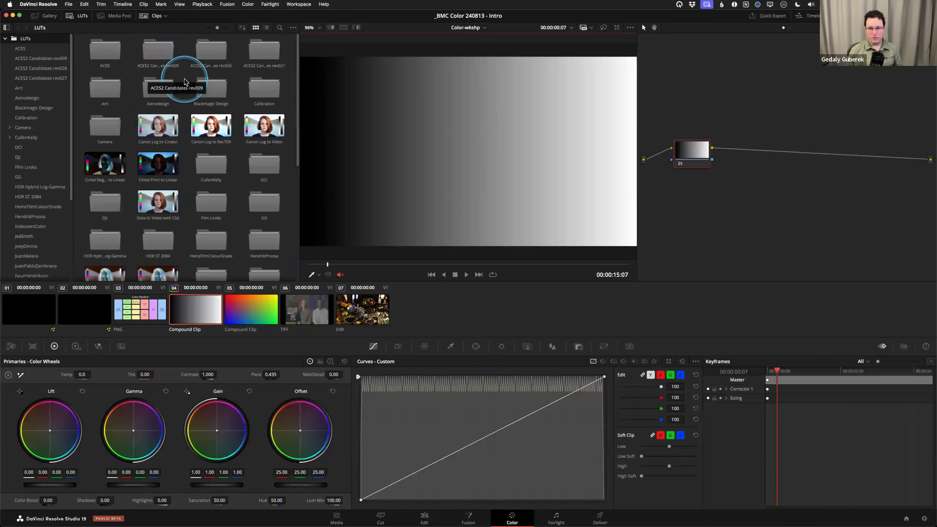
left_click(77, 19)
- View the clips in the Media Pool's Master bin and hide the Media Pool again
left_click(115, 17)
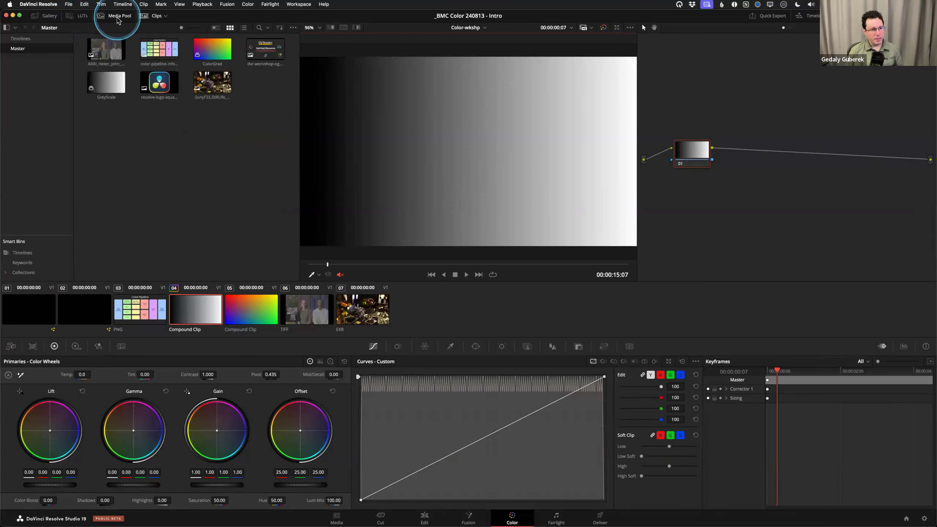
left_click(160, 97)
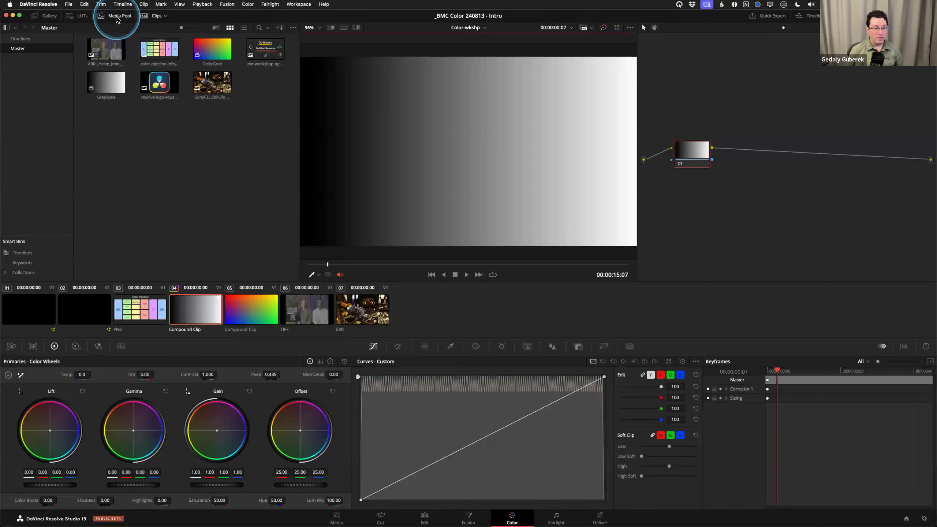
left_click(116, 19)
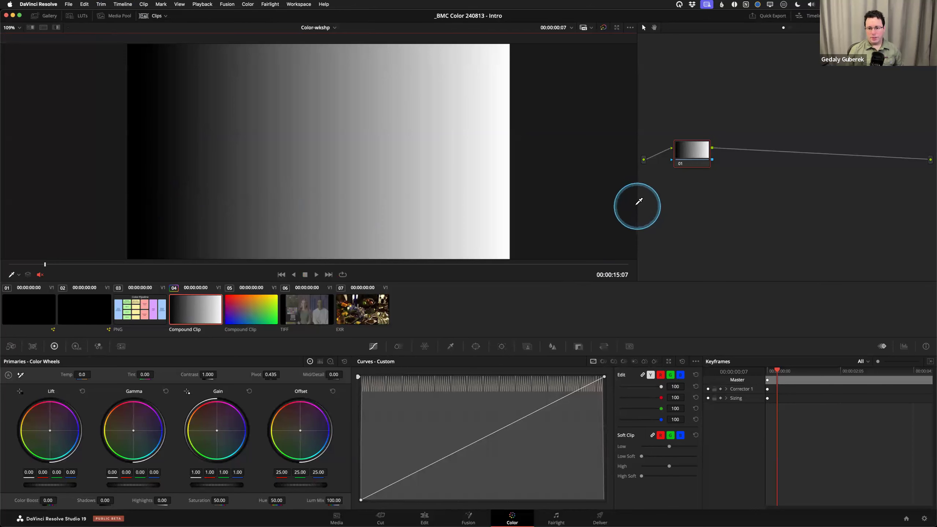
- Widen the node editor by shifting its border with the viewer to about the middle of the screen
left_click_drag(638, 200, 465, 221)
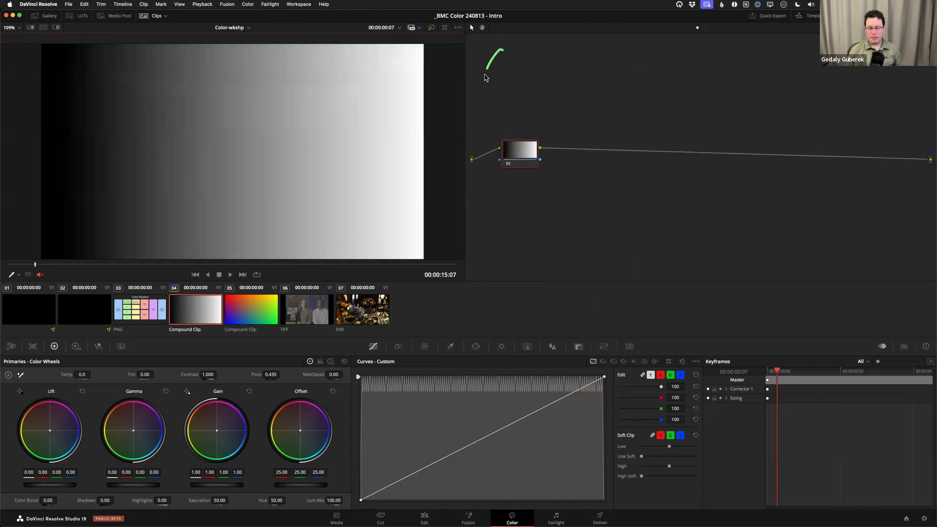
- Shift node 01 slightly along the connection line, keeping it near the source input and level with the source and output
left_click_drag(553, 271, 921, 216)
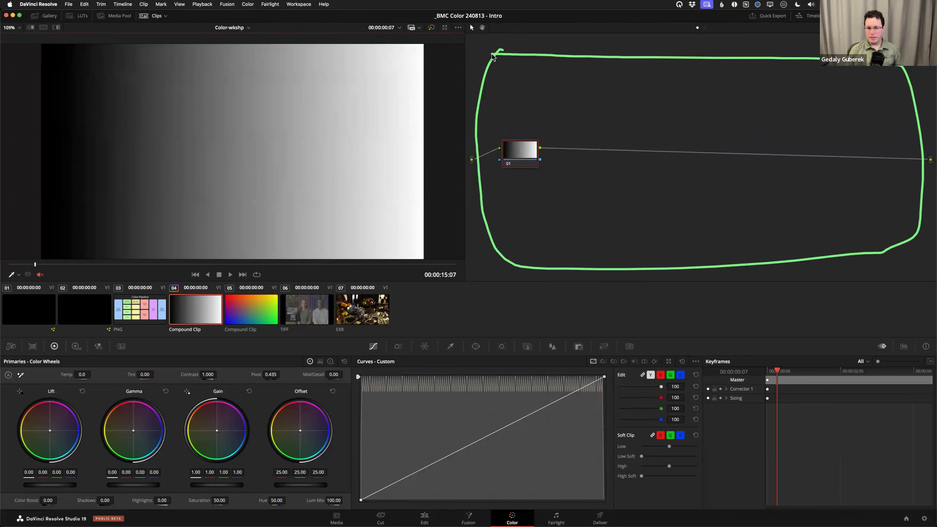
mouse_move(511, 162)
left_mouse_down()
mouse_move(513, 174)
mouse_move(512, 165)
left_mouse_up()
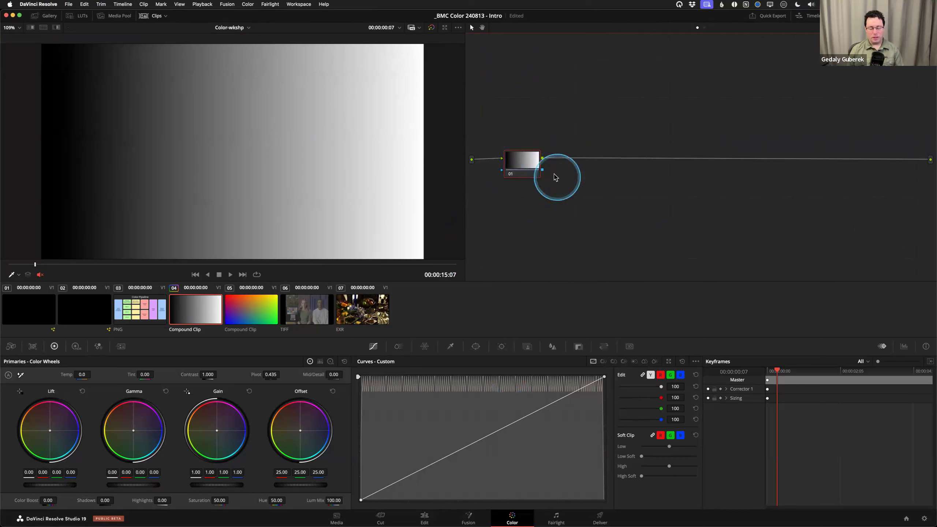
mouse_move(526, 166)
left_mouse_down()
mouse_move(516, 171)
mouse_move(530, 167)
left_mouse_up()
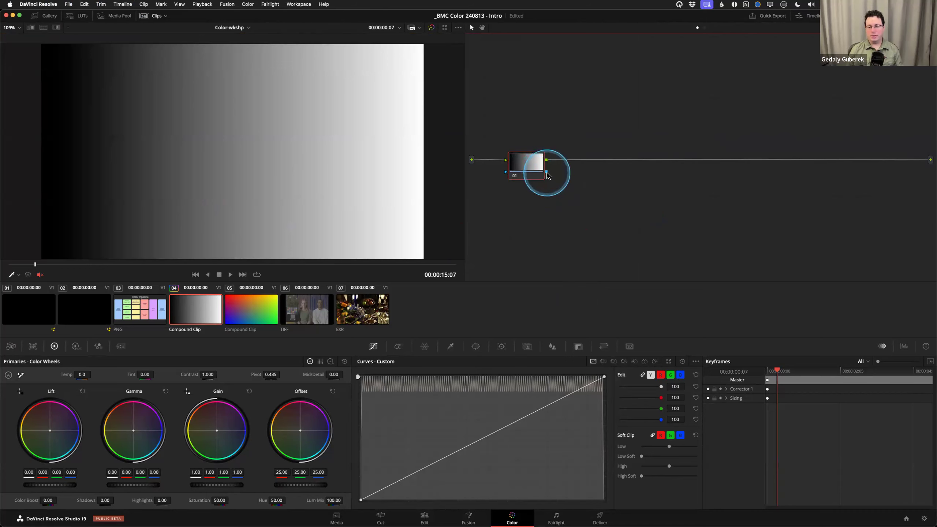
left_click_drag(536, 169, 530, 171)
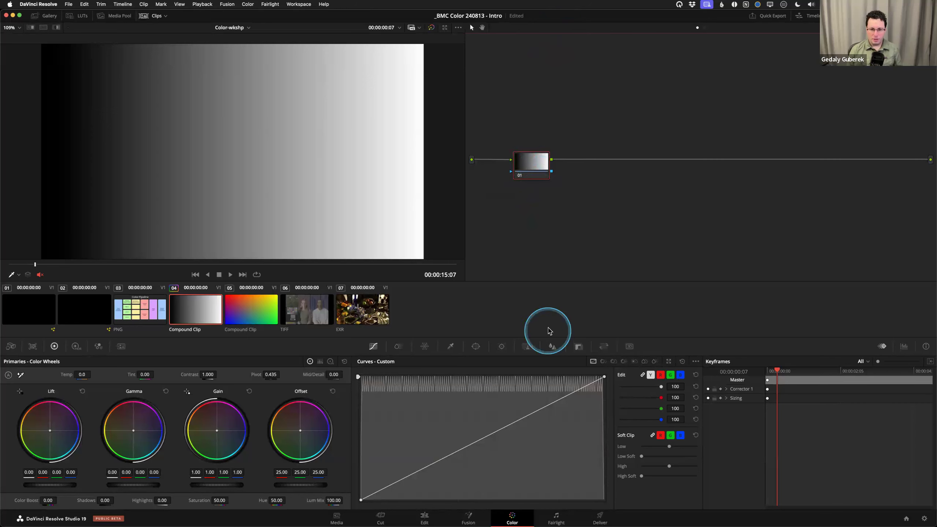
left_click_drag(542, 164, 544, 170)
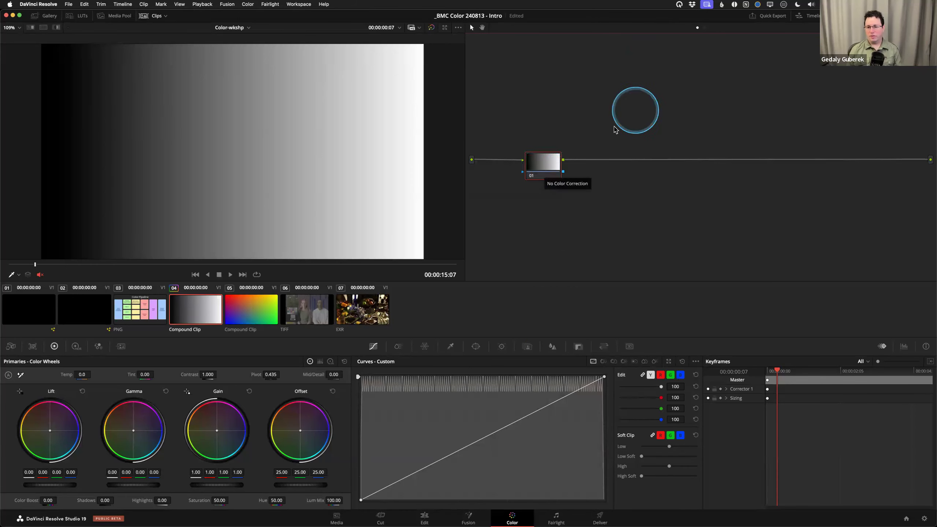
left_click_drag(550, 164, 546, 161)
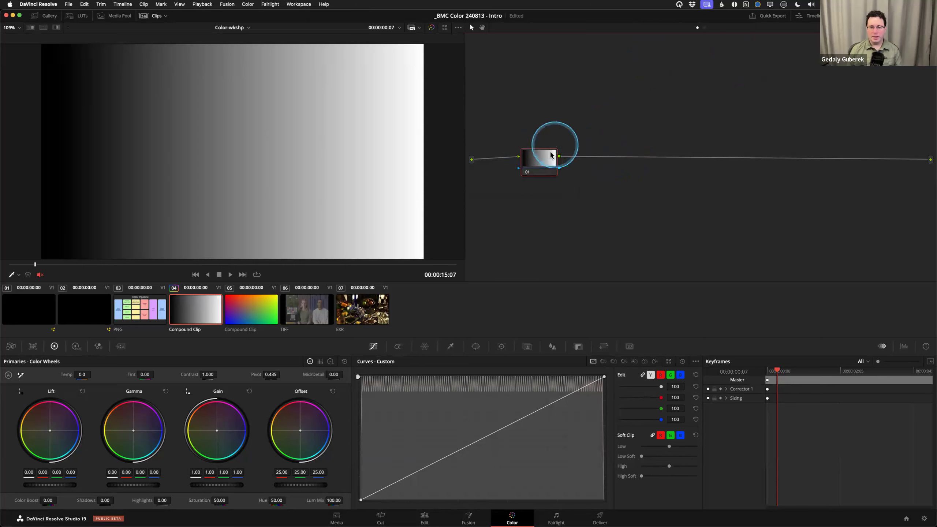
- Add two serial nodes after node 01 and space the three nodes out along the connection line
left_click_drag(539, 163, 608, 162)
key("alt+s")
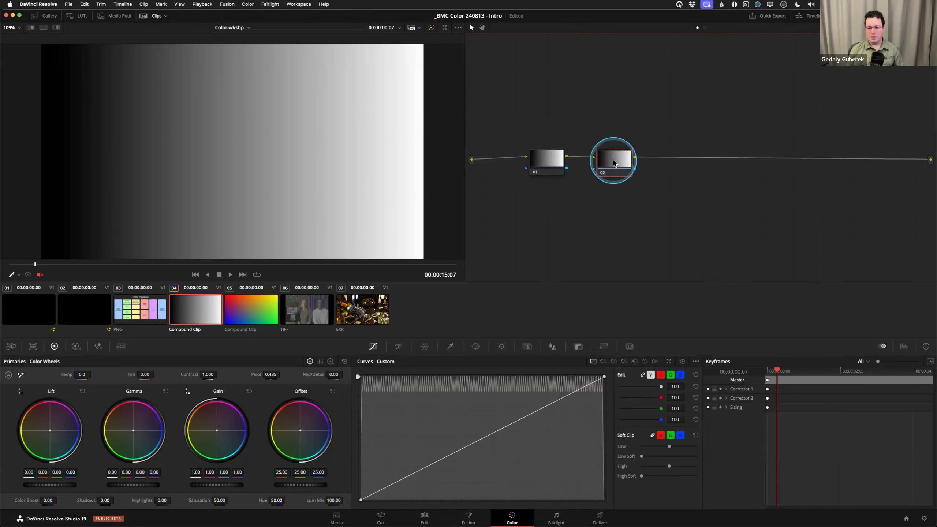
key("alt+s")
left_click_drag(680, 158, 691, 167)
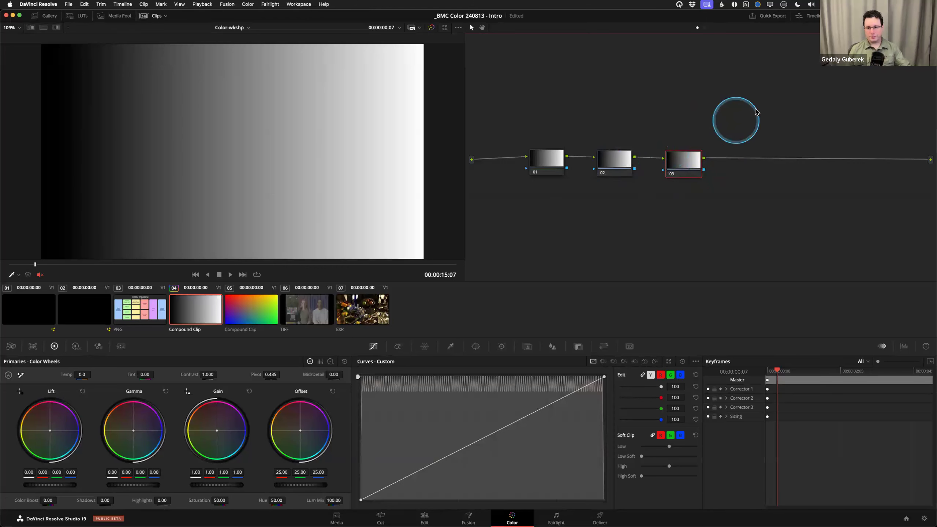
- Delete nodes 02 and 03, and add one more serial node after node 01 and remove it again
left_click_drag(724, 115, 597, 182)
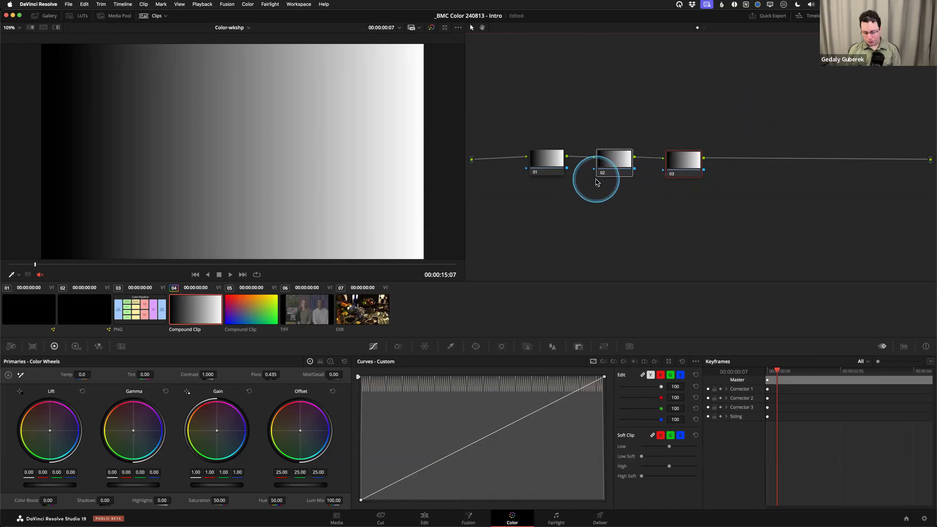
key("Delete")
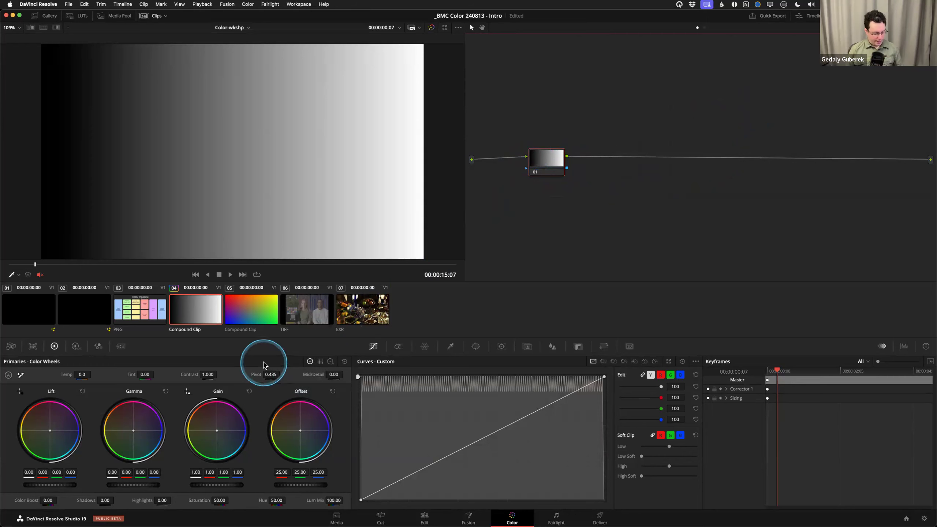
key("alt+s")
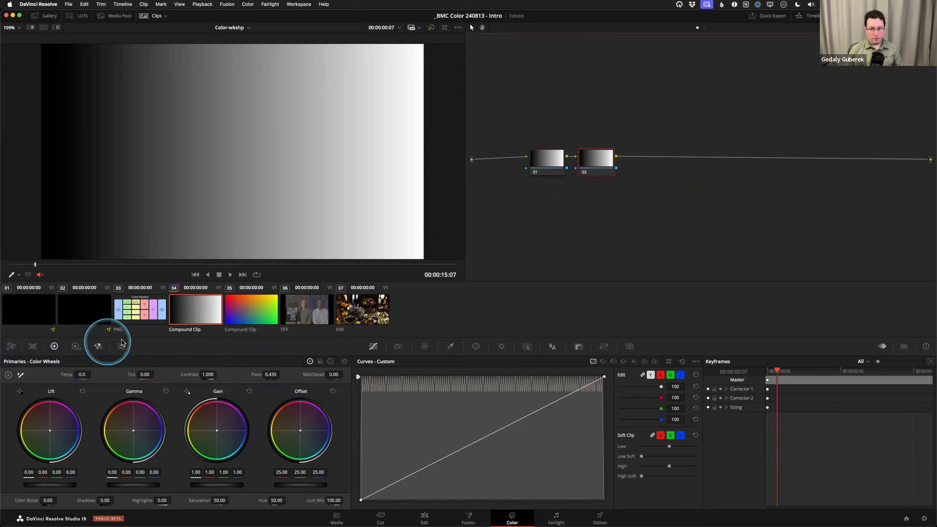
key("Delete")
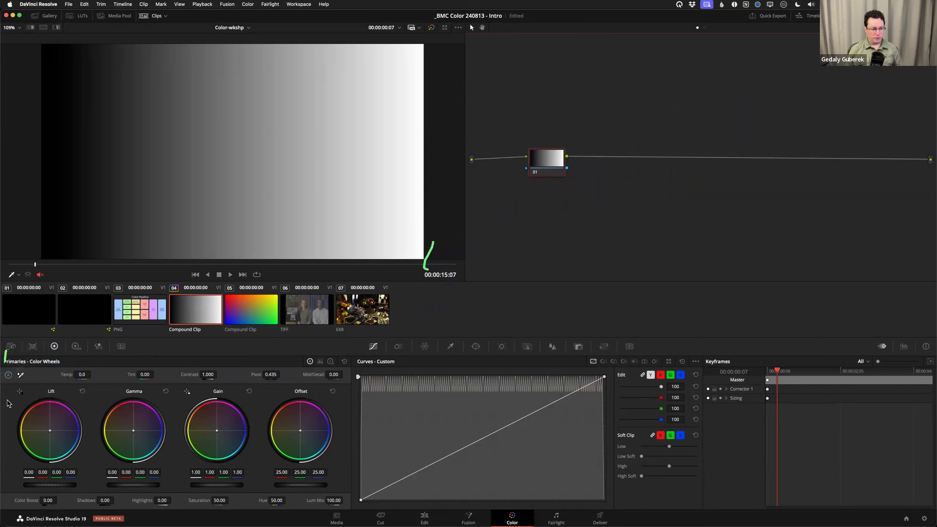
left_click_drag(17, 489, 747, 515)
left_click_drag(919, 359, 546, 360)
left_click_drag(184, 339, 19, 354)
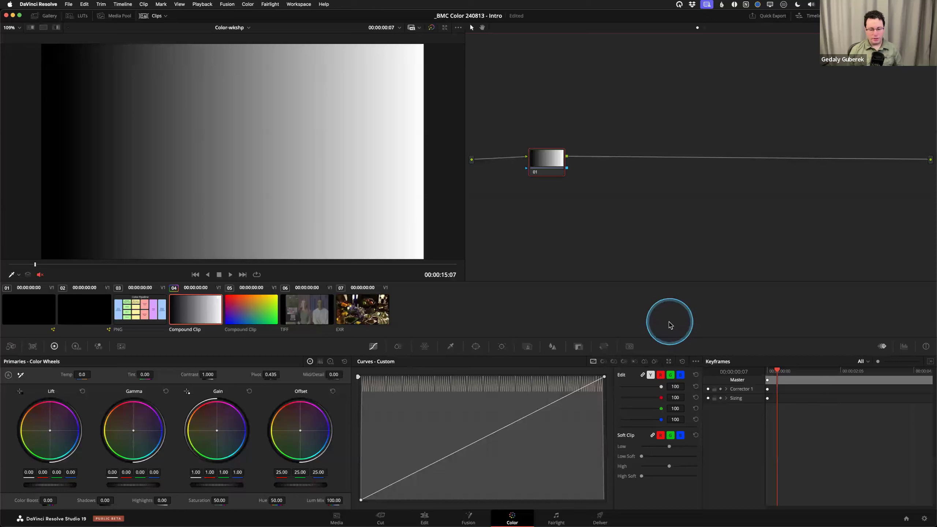
- Expand the Keyframes palette and return it to its compact width, and glance at the workspace commands
left_click(930, 361)
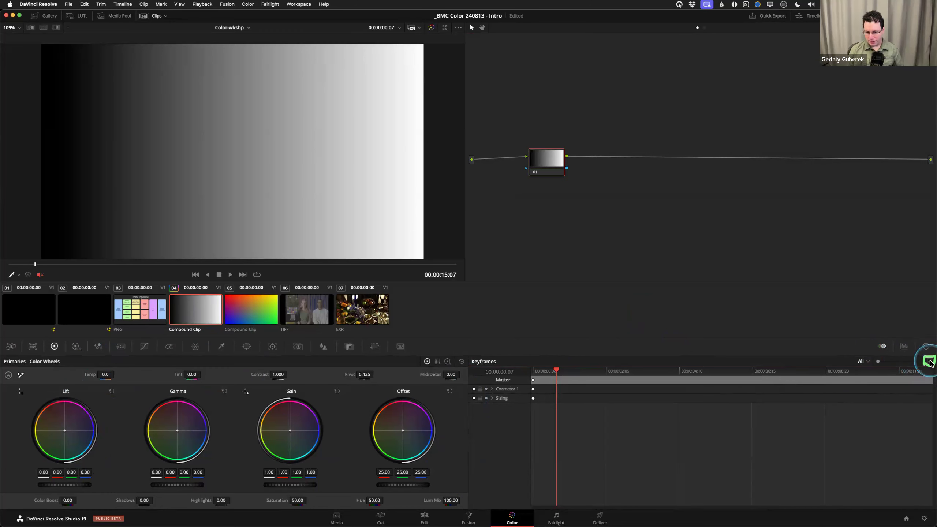
left_click(931, 362)
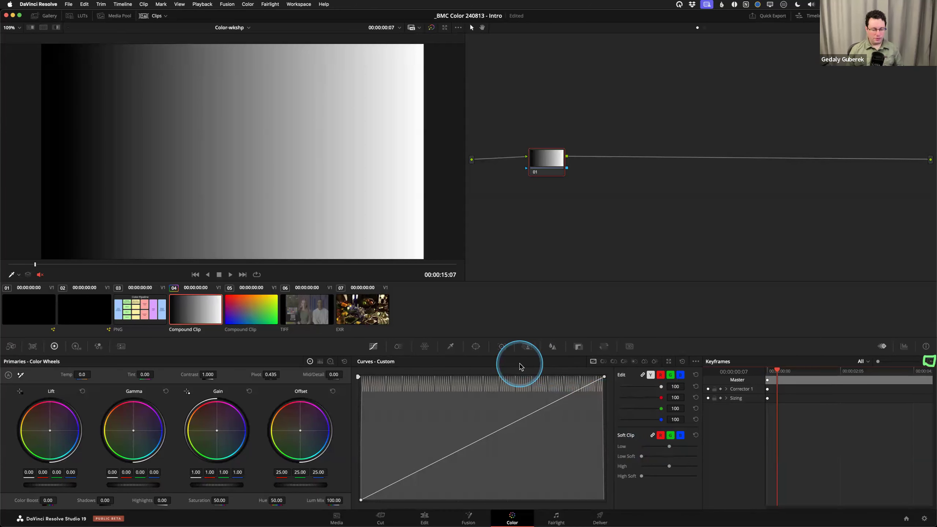
left_click(299, 5)
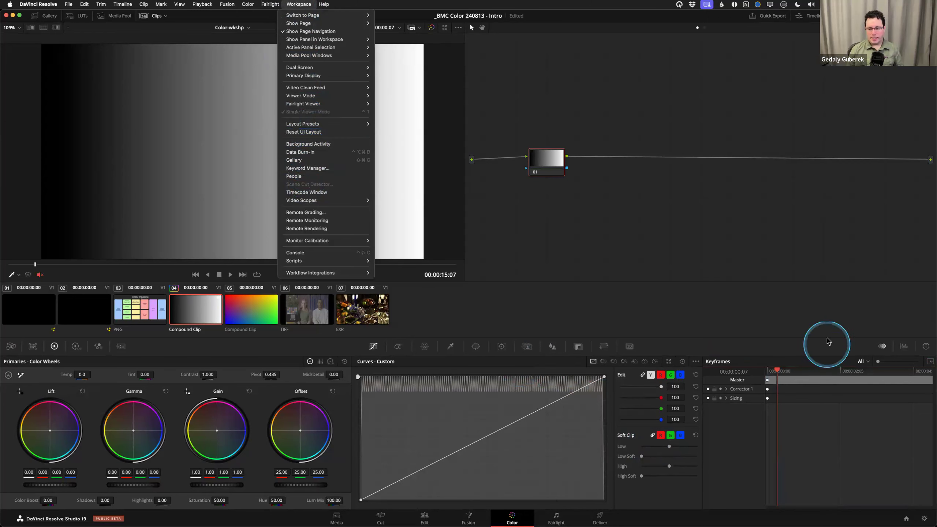
left_click(930, 363)
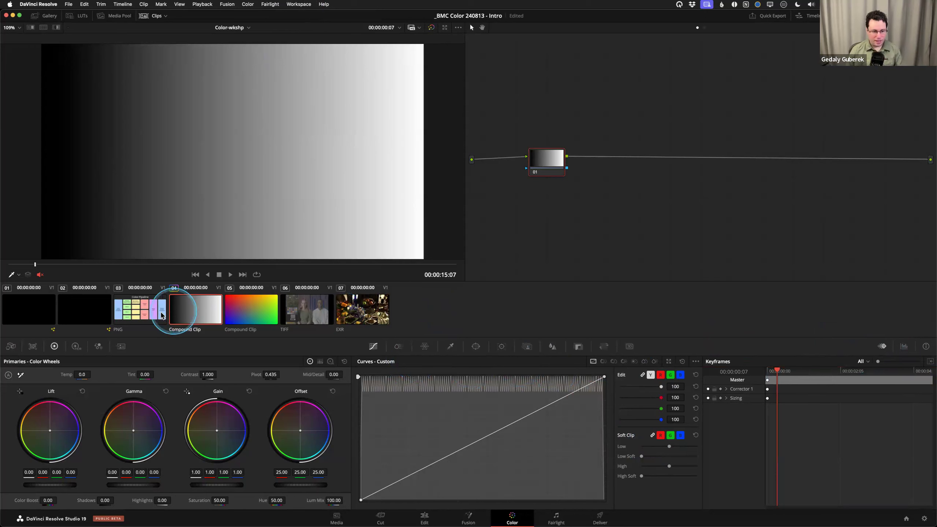
- Nudge node 01 slightly closer to the source input in the node editor
left_click_drag(548, 160, 536, 162)
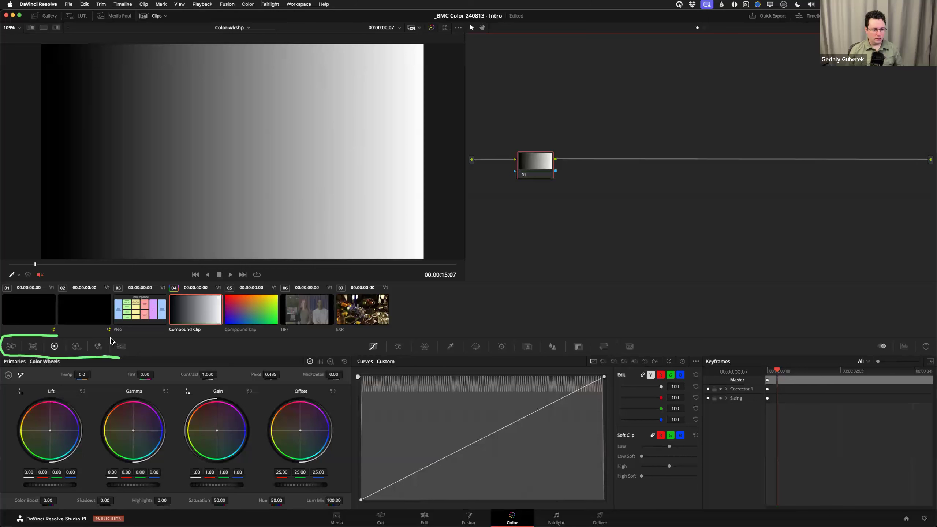
mouse_move(351, 349)
left_mouse_down()
mouse_move(405, 366)
mouse_move(637, 364)
left_mouse_up()
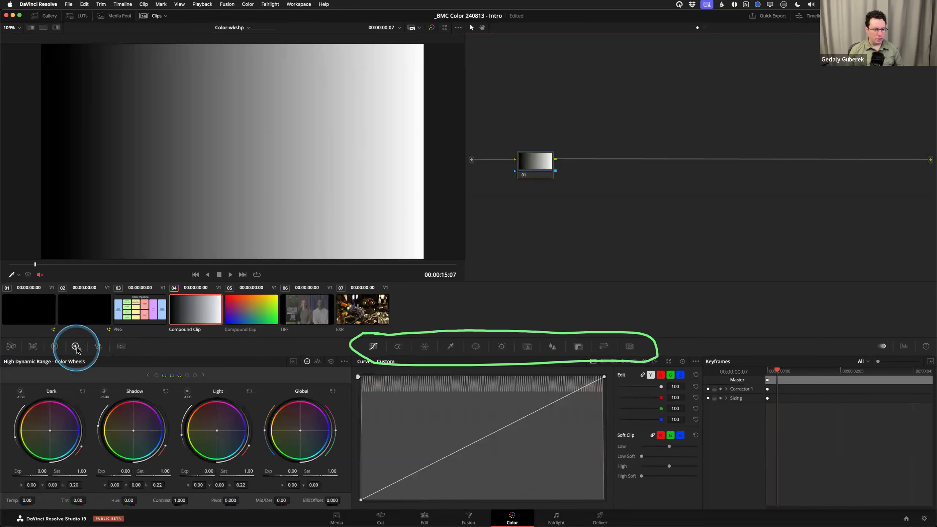
- Look through the HDR wheels, RGB Mixer and Motion Effects palettes and return to the Primaries color wheels
left_click(98, 347)
left_click(122, 349)
left_click(98, 347)
left_click(77, 347)
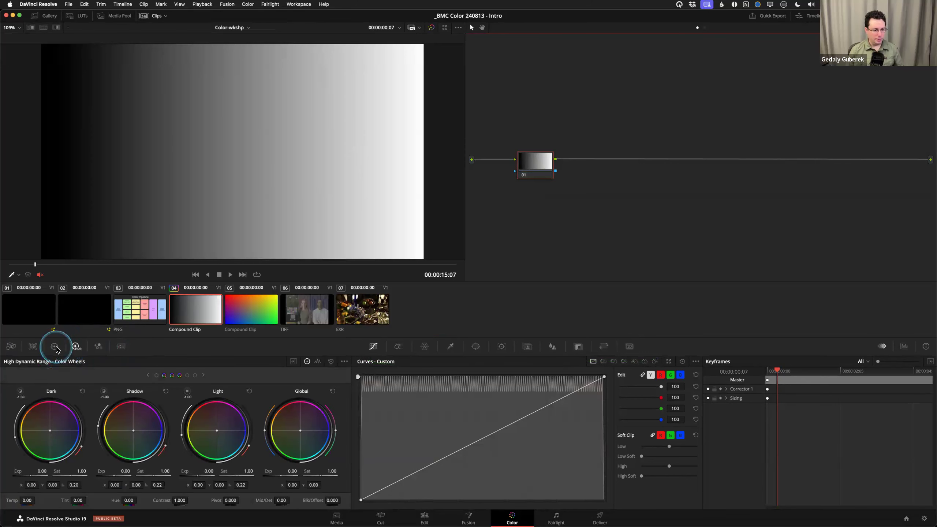
left_click(54, 348)
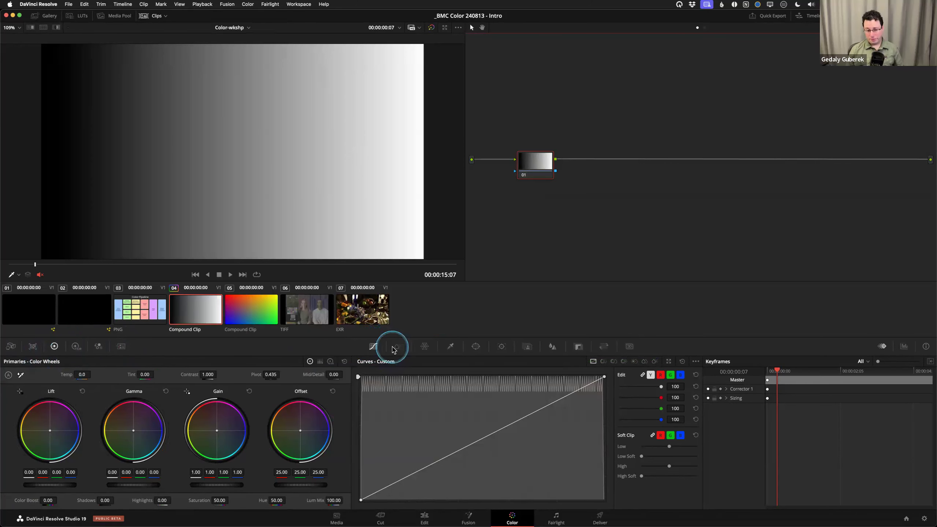
- Look through the central palettes from Color Warper and Qualifier to Magic Mask, Blur and Key, and return to the custom curves
left_click(425, 349)
left_click(451, 346)
left_click(476, 346)
left_click(502, 346)
left_click(528, 346)
left_click(553, 346)
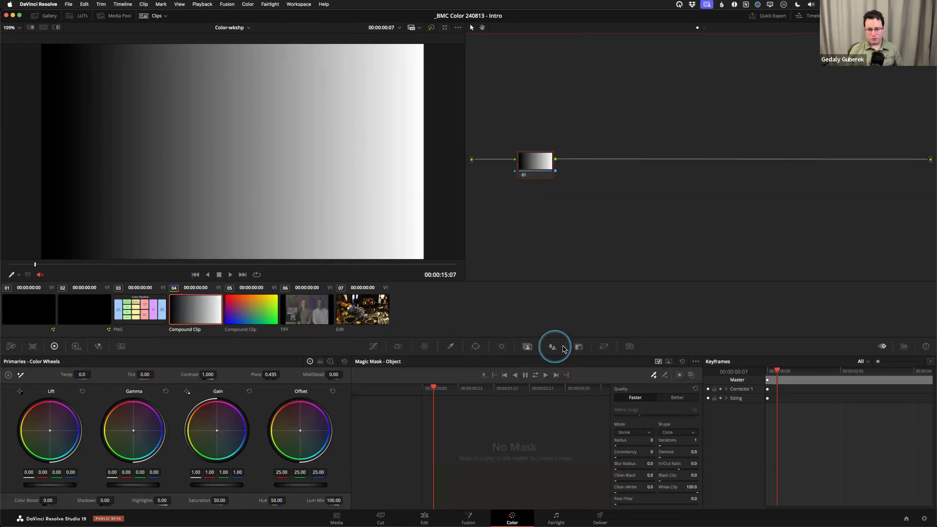
left_click(578, 346)
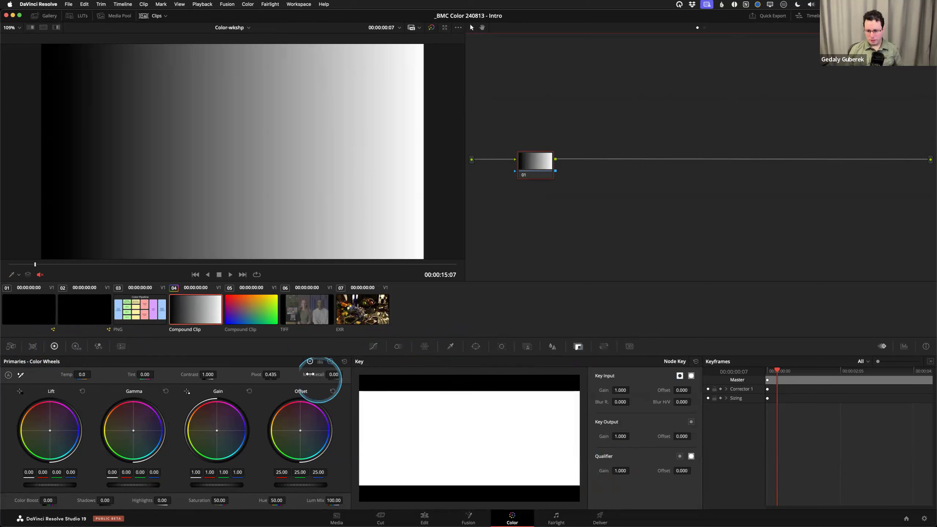
left_click(373, 346)
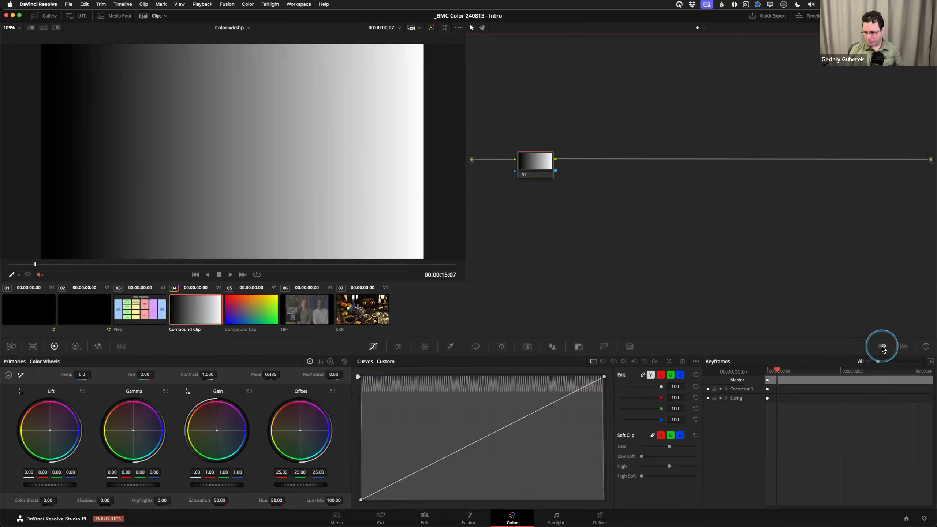
- View the scopes and clip information palettes and return to the keyframes
left_click(904, 347)
left_click(926, 347)
left_click(904, 346)
left_click(884, 346)
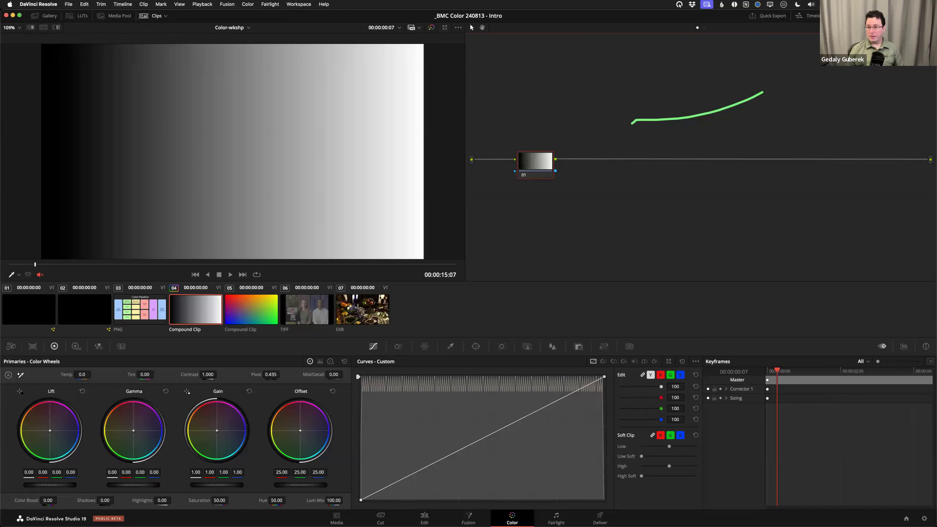
- Show the effects library and browse the Resolve FX categories
left_click(881, 16)
scroll(863, 119, "down", 20)
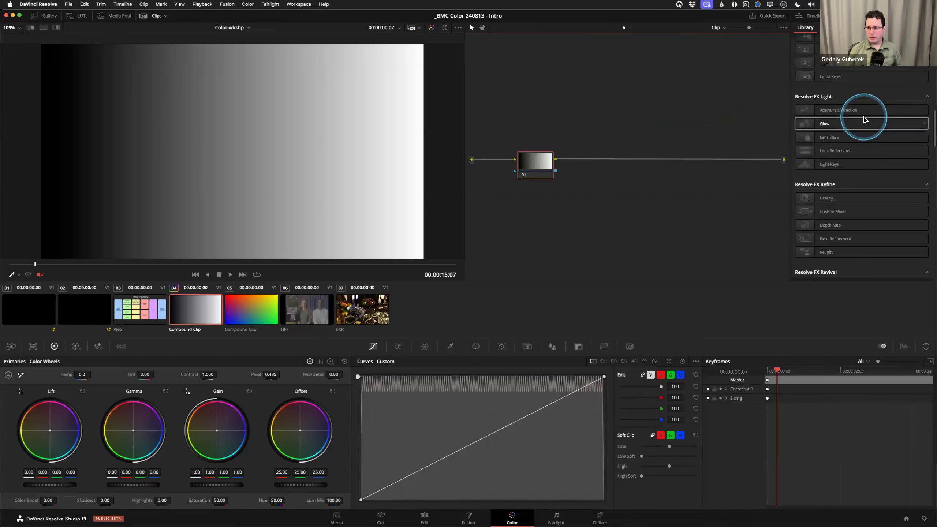
scroll(862, 122, "up", 12)
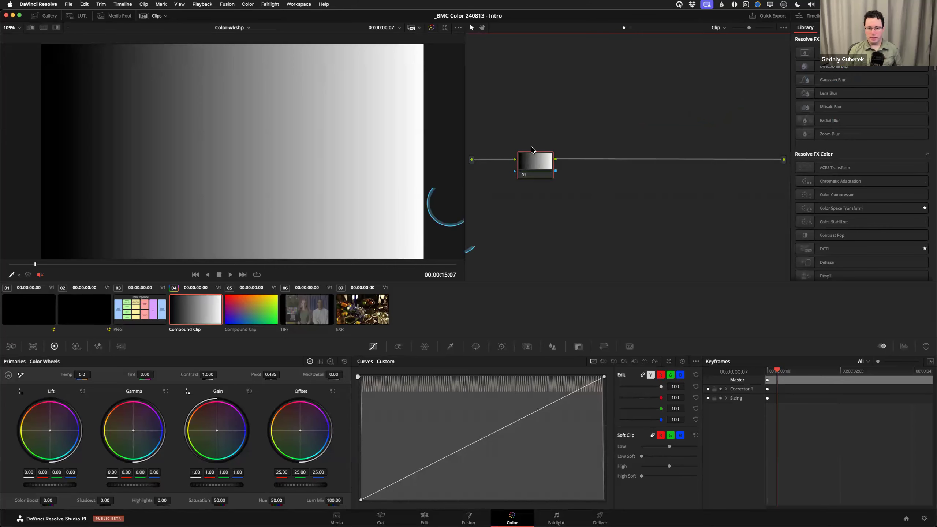
- Apply Gaussian Blur to node 01 of the Color Pipeline PNG clip and increase its blur strength
left_click(146, 311)
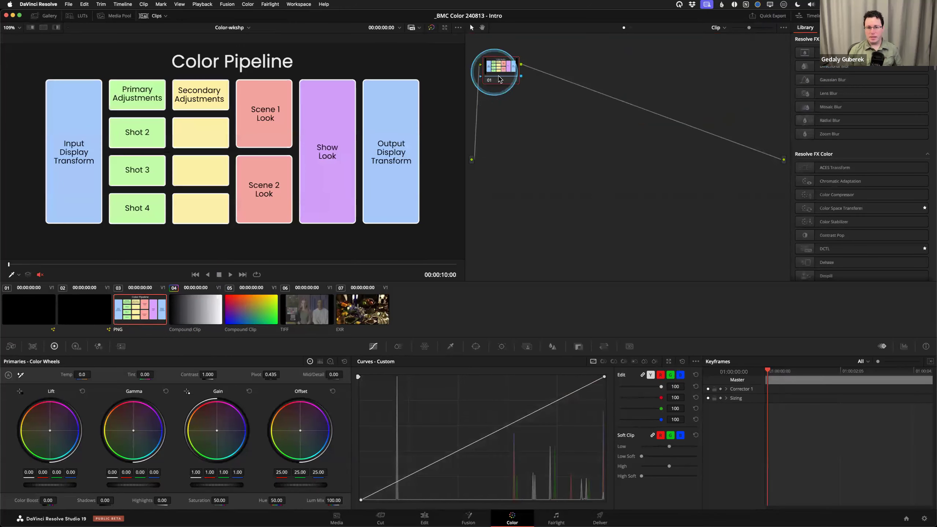
left_click_drag(495, 73, 550, 128)
left_click_drag(836, 80, 559, 130)
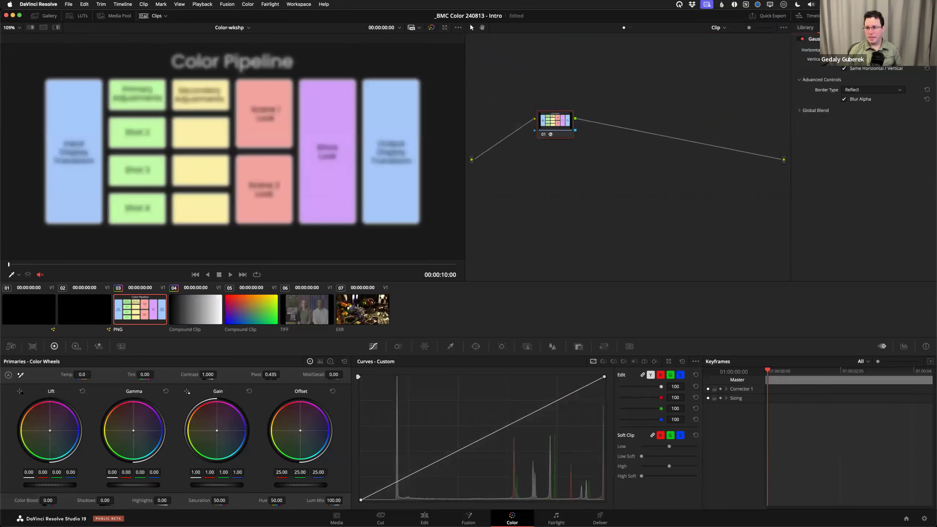
mouse_move(856, 50)
left_mouse_down()
mouse_move(873, 48)
mouse_move(863, 47)
left_mouse_up()
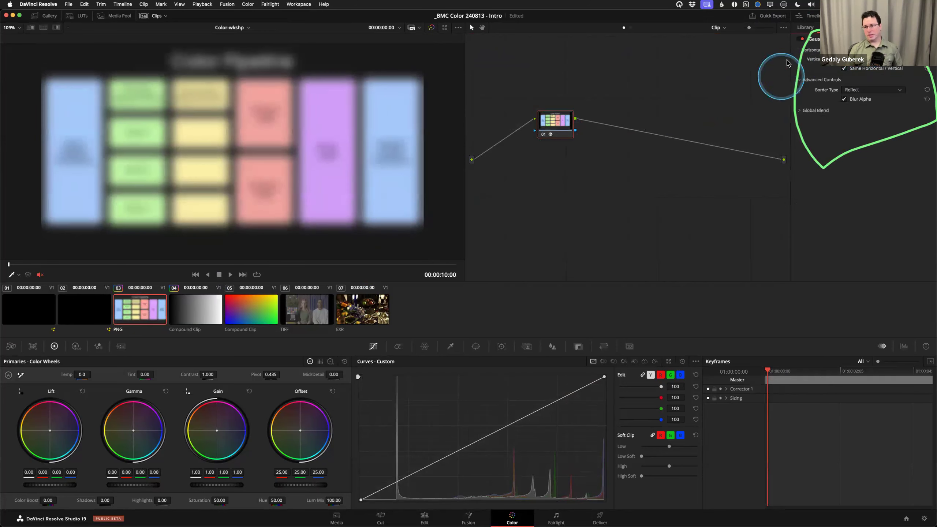
- Reset the grade on the Color Pipeline clip's node 01 and return to the greyscale compound clip
right_click(572, 127)
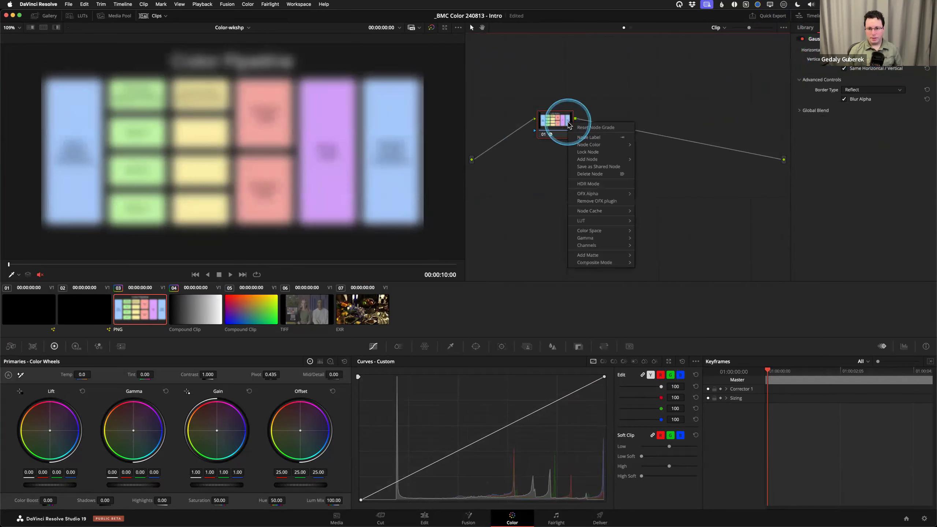
left_click(576, 128)
left_click(189, 313)
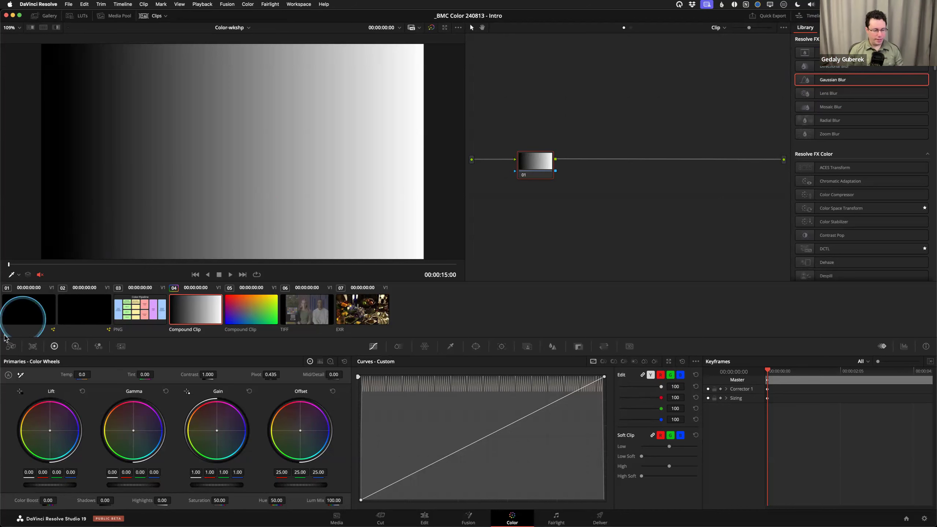
- Hide the effects library and select node 01 of the greyscale clip
left_click(884, 15)
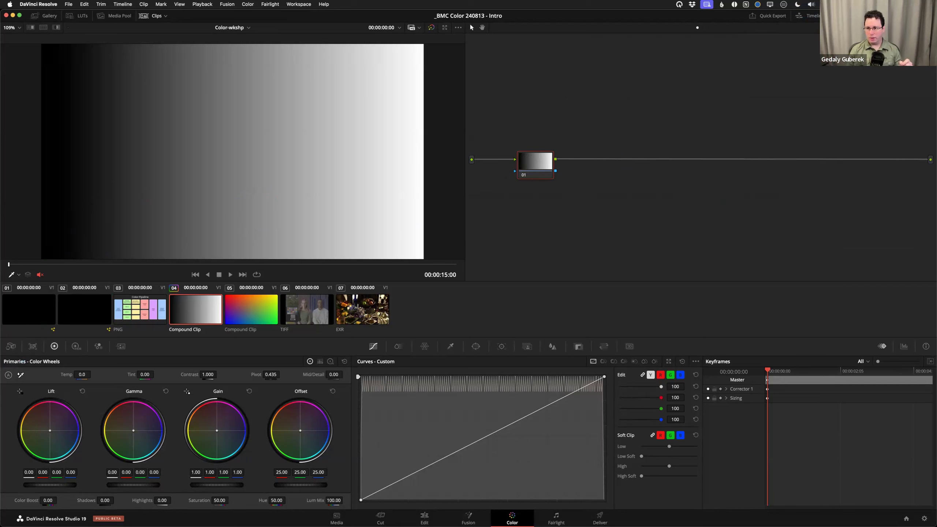
left_click(538, 163)
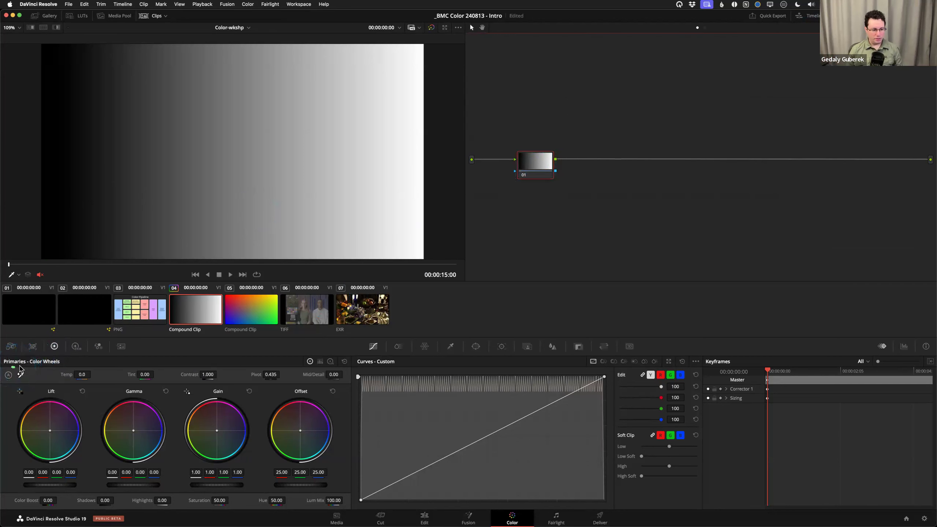
left_click_drag(56, 337, 49, 339)
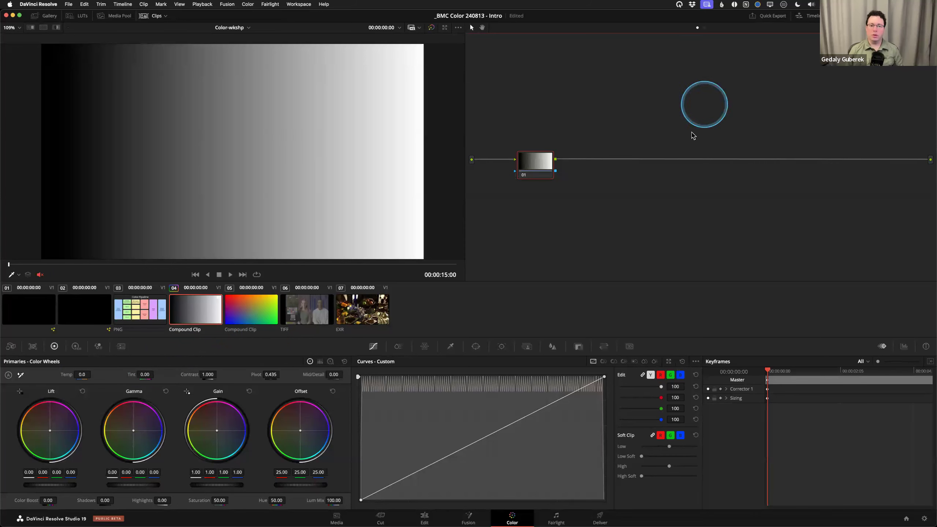
- Move node 01 slightly closer to the source input in the node graph
left_click_drag(543, 164, 534, 162)
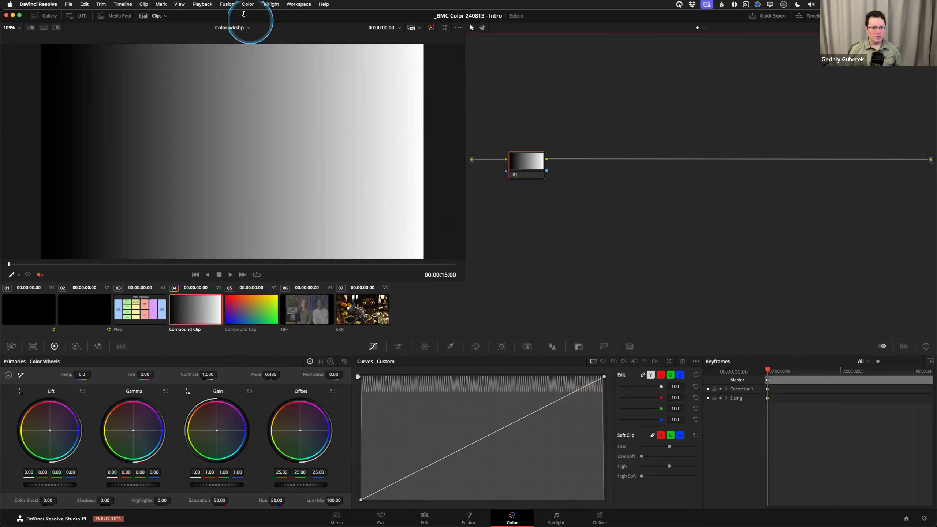
mouse_move(445, 242)
left_mouse_down()
mouse_move(441, 123)
mouse_move(250, 16)
left_mouse_up()
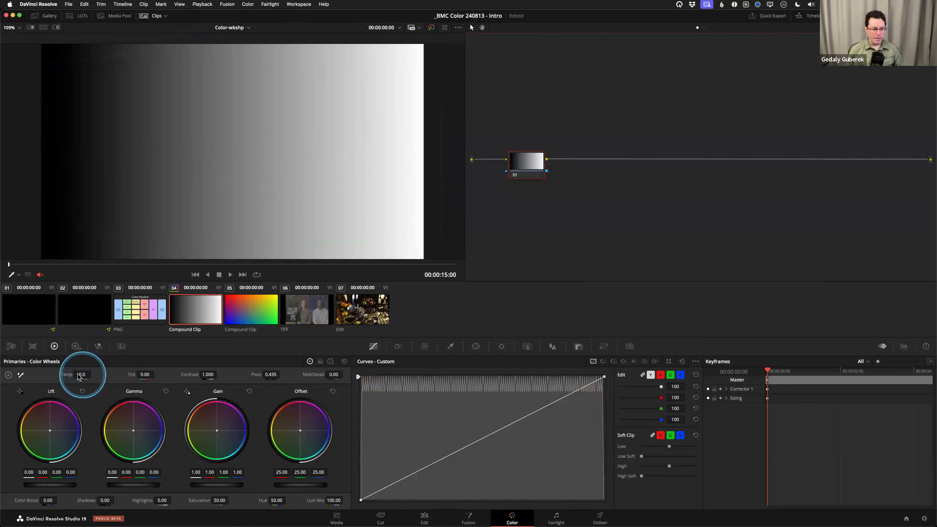
left_click(66, 376)
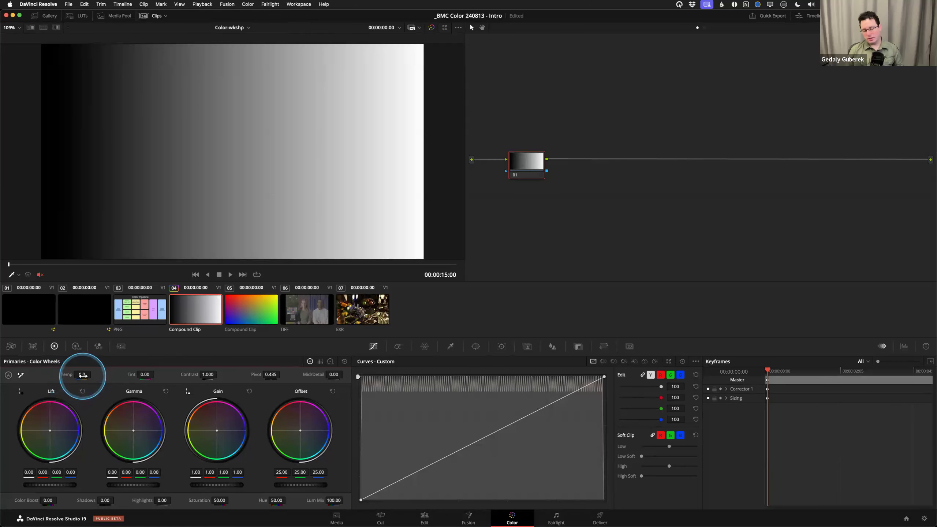
- Test Temp down to about -2860 and Tint down to -100 on node 01, resetting each to its default
left_click_drag(80, 376, 11, 373)
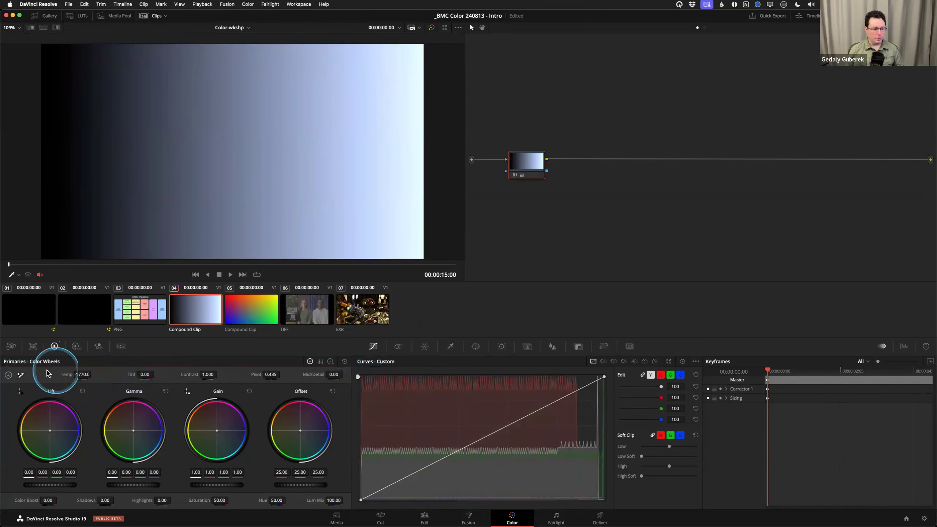
left_click_drag(84, 374, 44, 375)
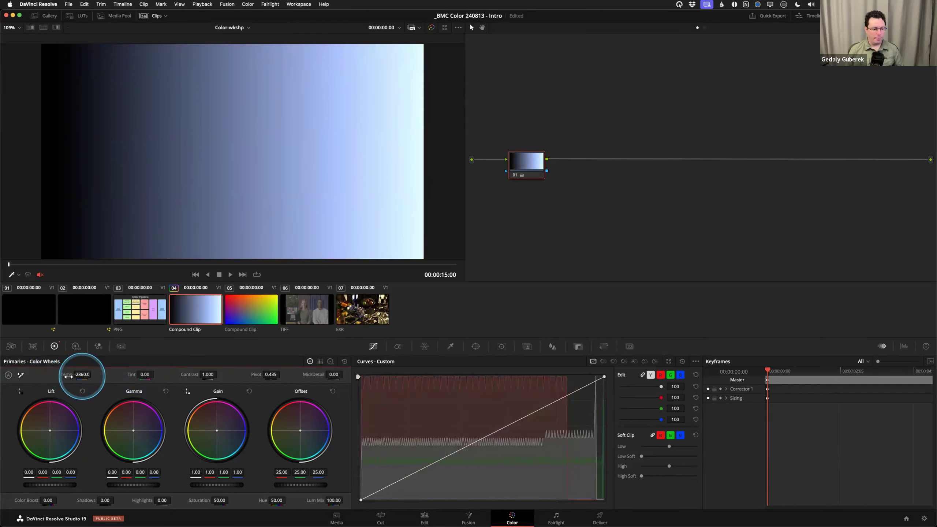
double_click(68, 375)
left_click_drag(142, 375, 65, 376)
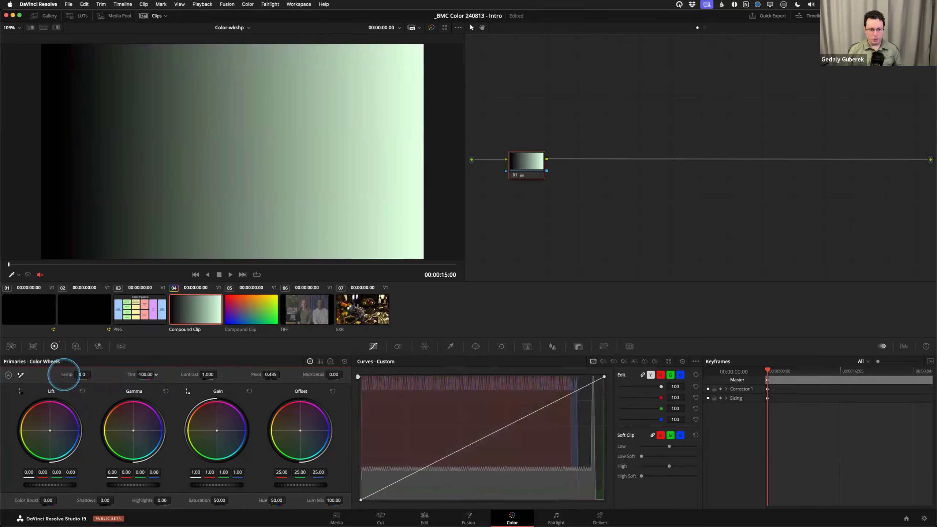
double_click(145, 375)
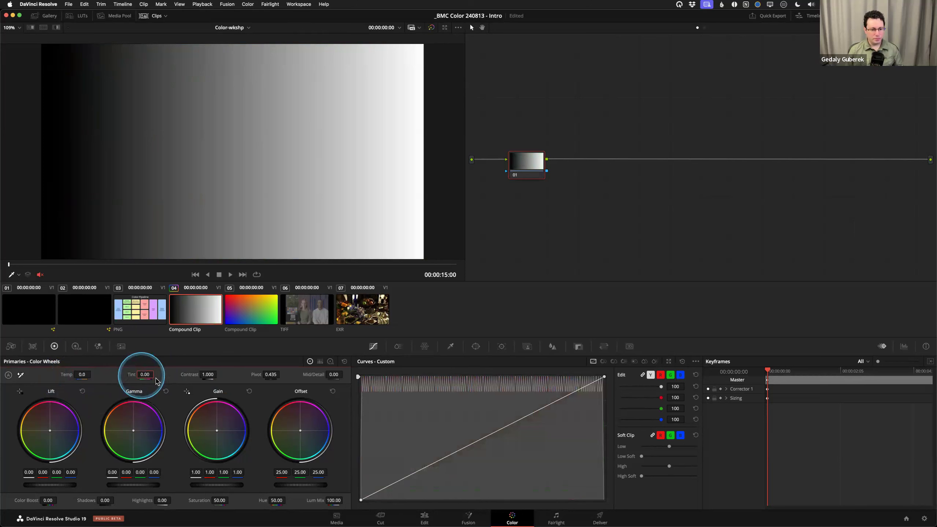
- Raise node 01's contrast to 1.628 and display the Waveform scope in place of the keyframes
left_click_drag(207, 375, 338, 369)
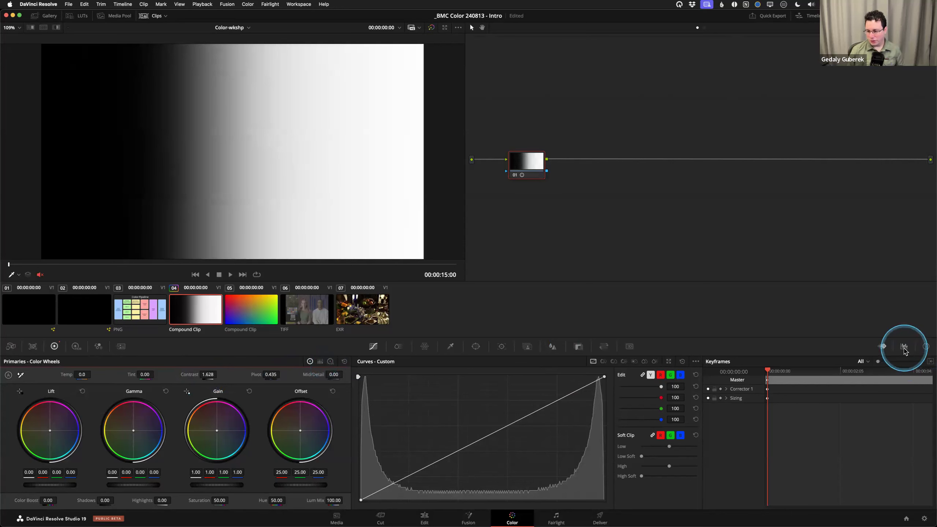
left_click(904, 348)
left_click(881, 362)
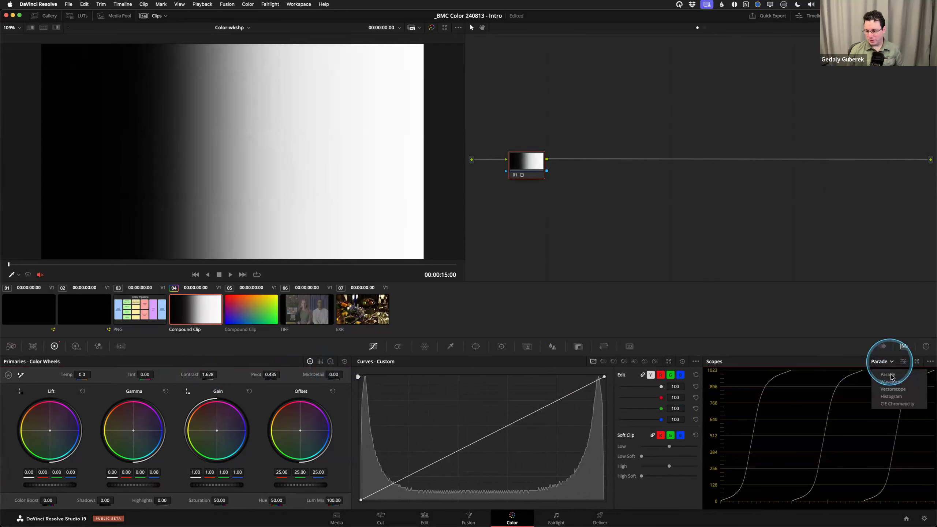
left_click(880, 351)
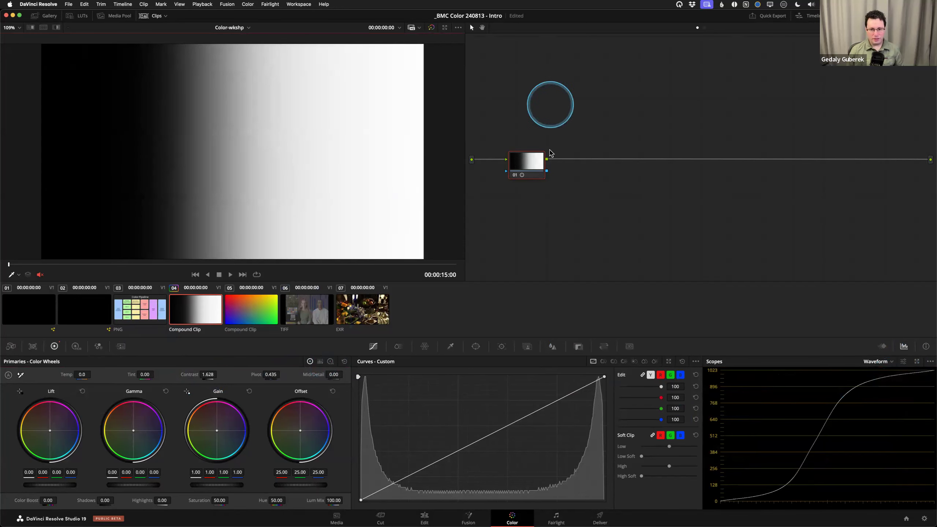
- Reset node 01's grade, then try contrast at 1.400 and 0.000 before restoring its default
right_click(535, 169)
left_click(585, 252)
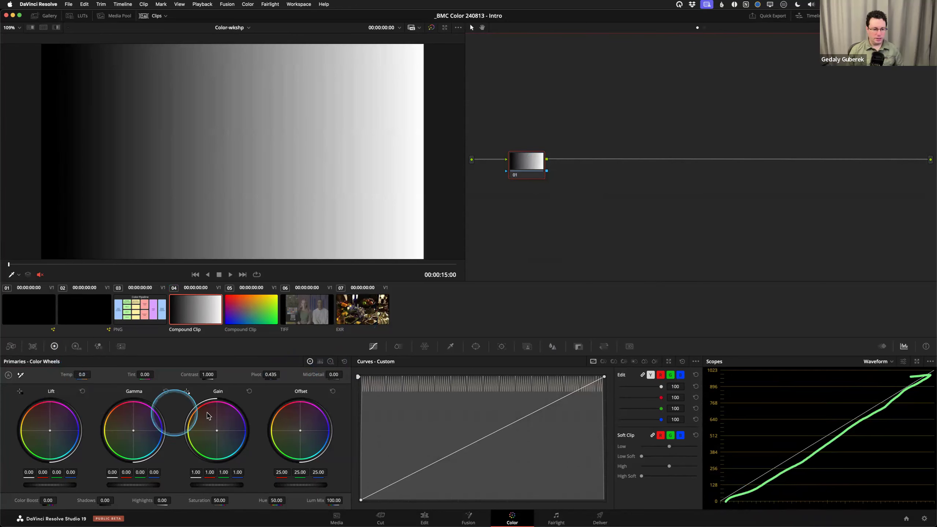
left_click_drag(207, 374, 280, 376)
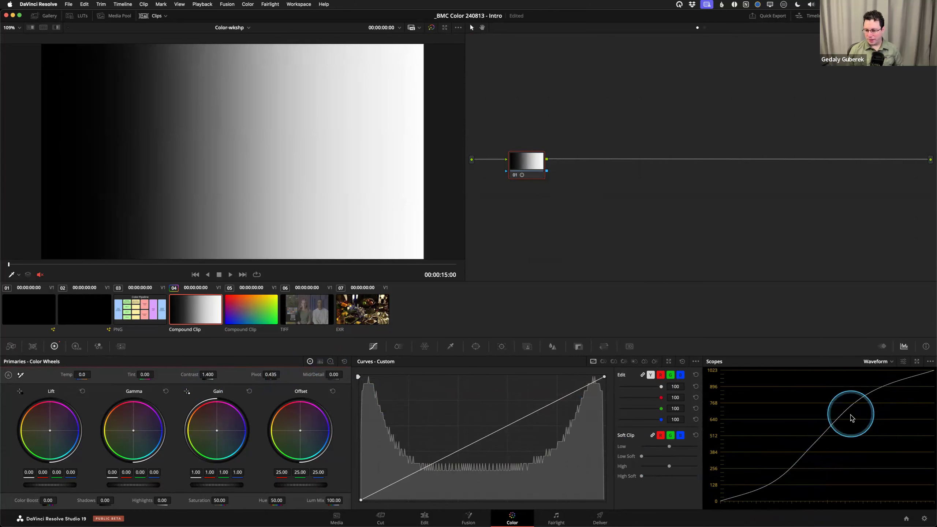
left_click_drag(202, 376, 381, 264)
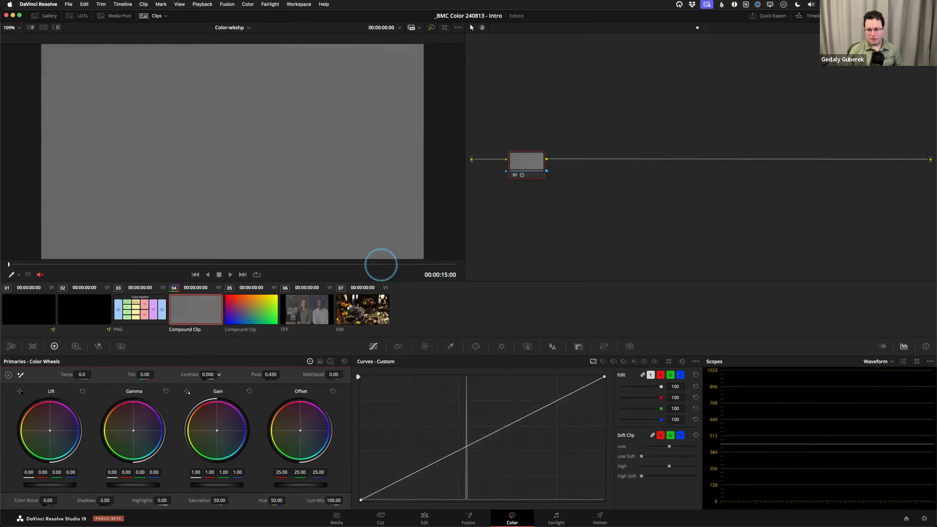
double_click(188, 375)
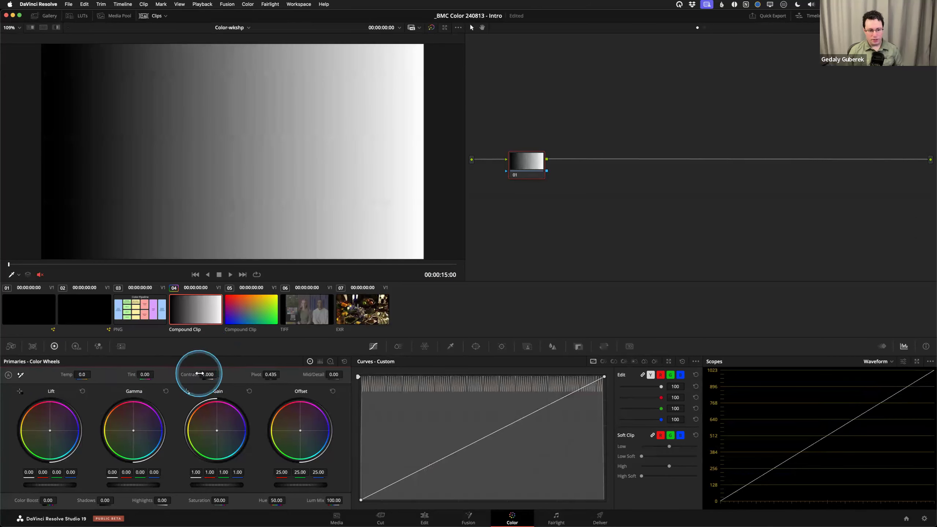
- Try a contrast of 1.596 with a raised pivot on the greyscale clip, and reset both values
left_click_drag(203, 374, 313, 386)
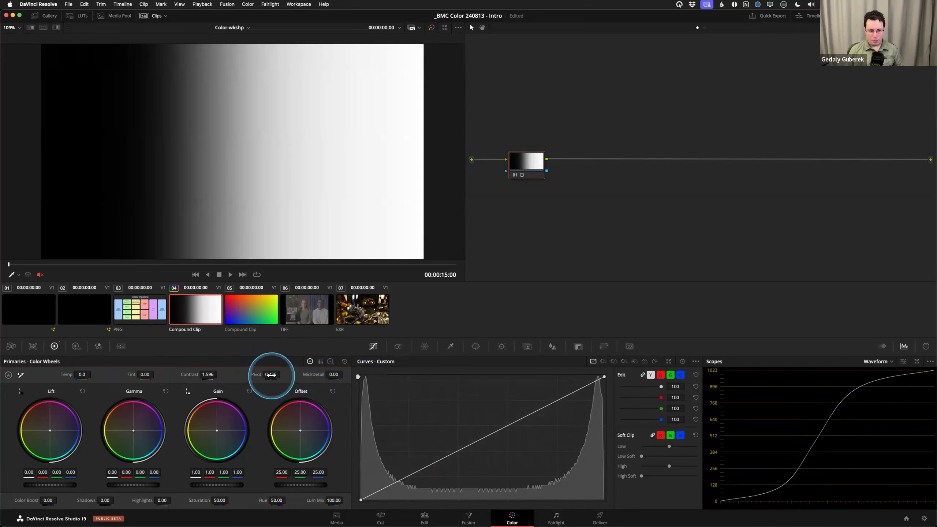
mouse_move(271, 375)
left_mouse_down()
mouse_move(303, 373)
mouse_move(240, 375)
mouse_move(314, 370)
mouse_move(278, 376)
mouse_move(286, 377)
left_mouse_up()
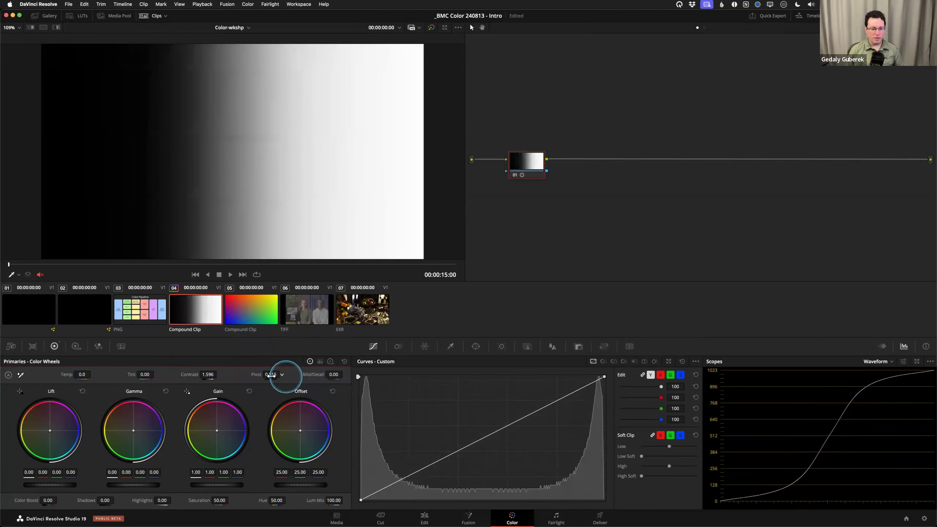
double_click(252, 377)
double_click(190, 373)
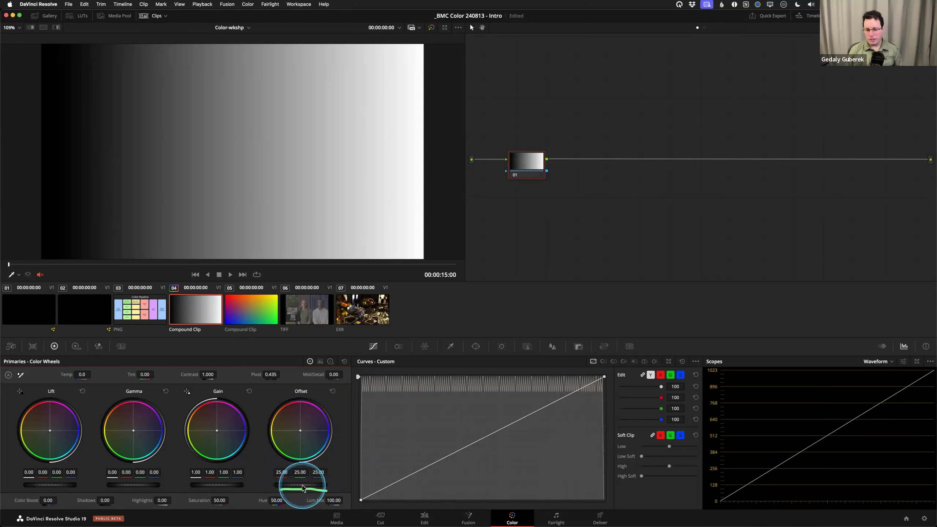
- Test the Offset wheel with its master raised to 29.80 and its colour balance shifted toward green, resetting it after each change
left_click_drag(294, 485, 110, 486)
left_click_drag(468, 264, 326, 488)
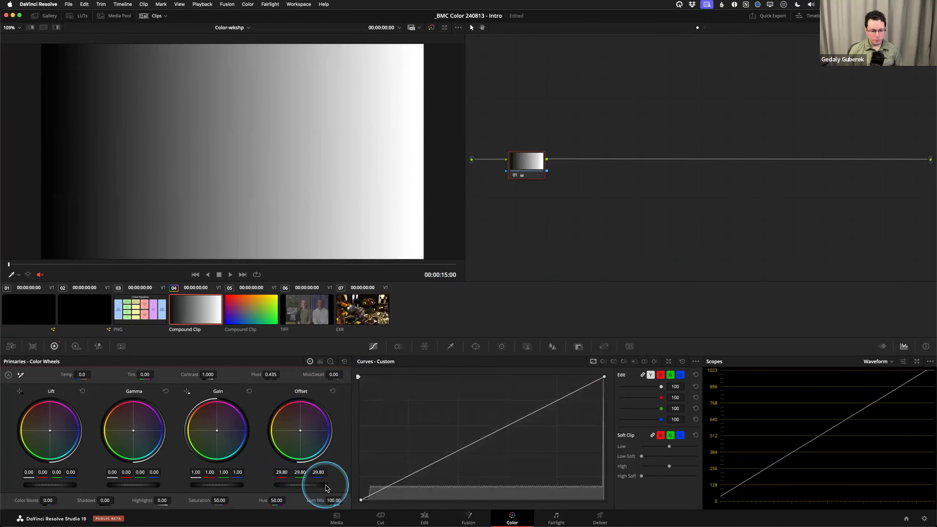
left_click(330, 394)
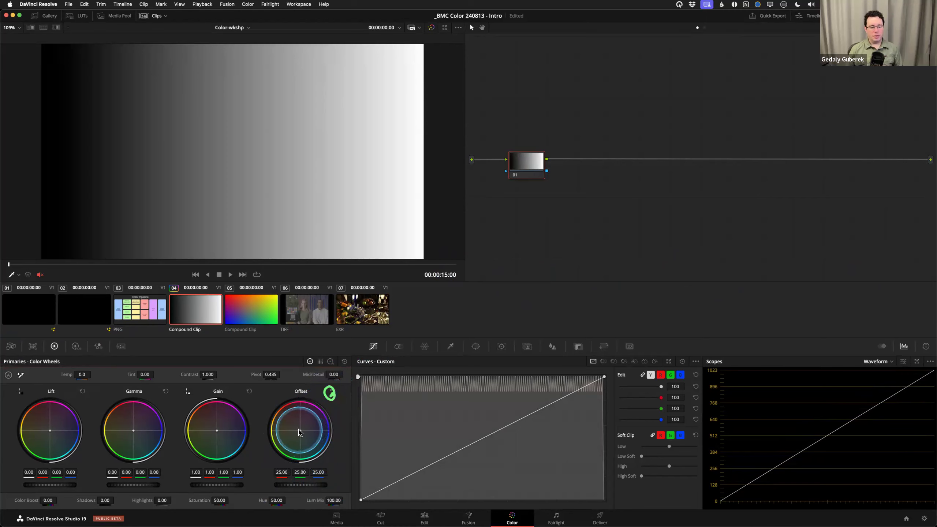
left_click_drag(299, 433, 333, 401)
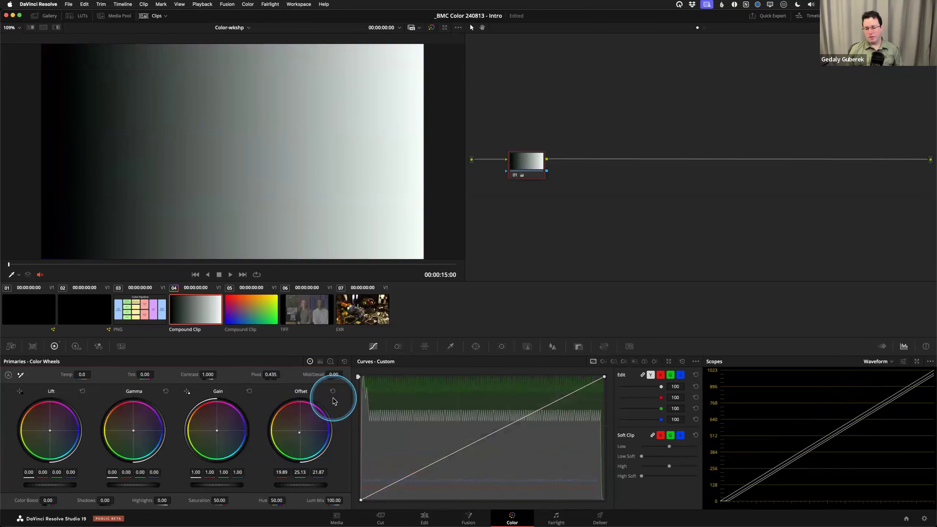
left_click(332, 392)
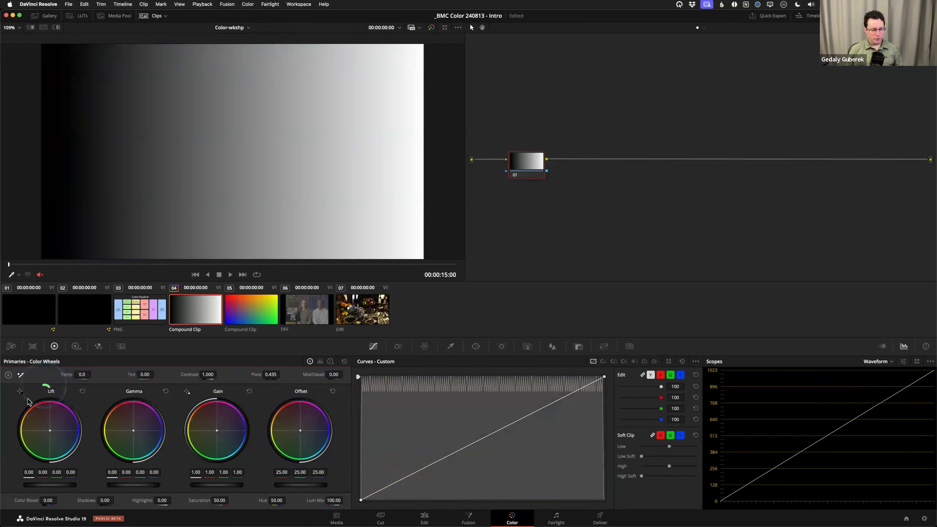
- Raise the Gain master to 1.31 to test its effect on the highlights, and reset the Gain wheel
left_click_drag(199, 387, 253, 397)
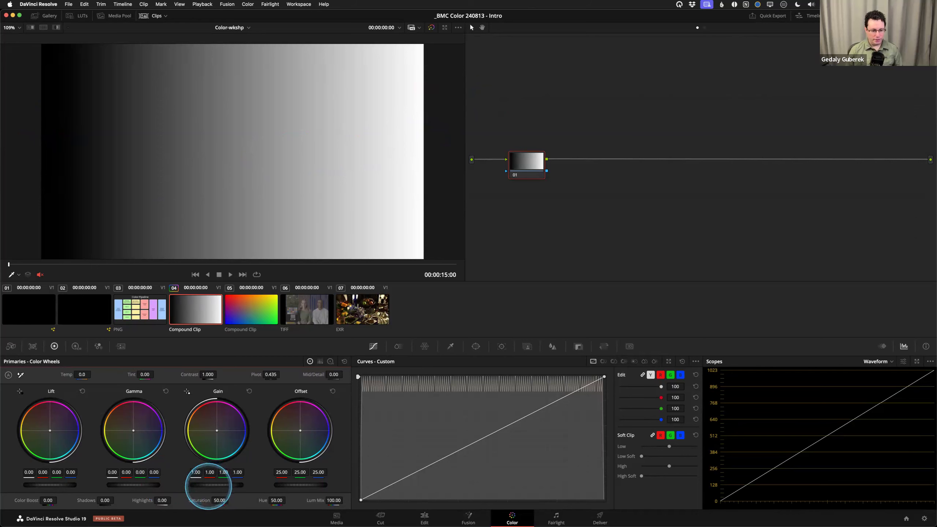
left_click_drag(224, 487, 448, 432)
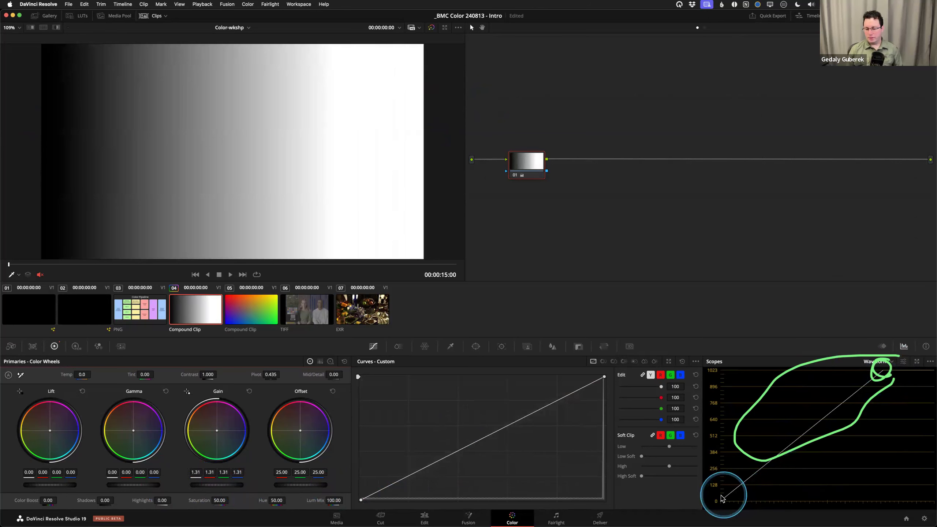
mouse_move(190, 484)
left_mouse_down()
mouse_move(247, 485)
mouse_move(72, 487)
mouse_move(467, 264)
mouse_move(660, 268)
mouse_move(443, 258)
mouse_move(595, 268)
mouse_move(550, 266)
mouse_move(584, 270)
mouse_move(197, 484)
left_mouse_up()
mouse_move(236, 404)
left_mouse_down()
mouse_move(207, 424)
mouse_move(194, 408)
mouse_move(209, 429)
mouse_move(200, 429)
mouse_move(234, 422)
mouse_move(230, 397)
mouse_move(209, 425)
mouse_move(245, 396)
left_mouse_up()
left_click(249, 392)
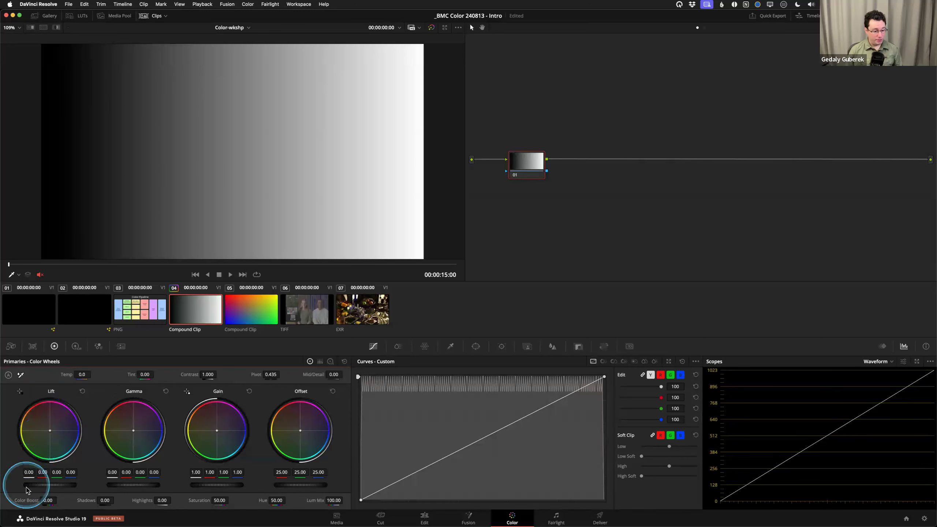
- Test the Lift wheel with its master raised and its colour balance shifted toward green, resetting it after each change
left_click_drag(59, 487, 92, 454)
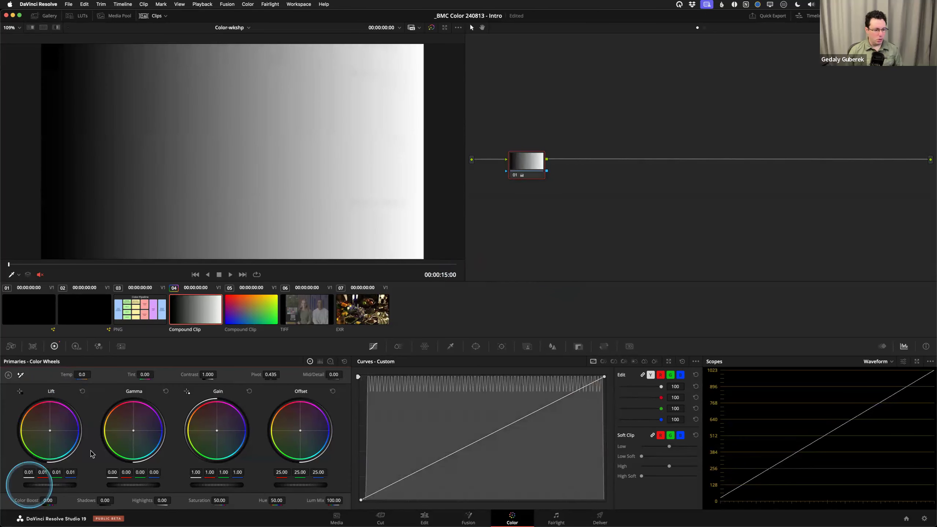
left_click(82, 393)
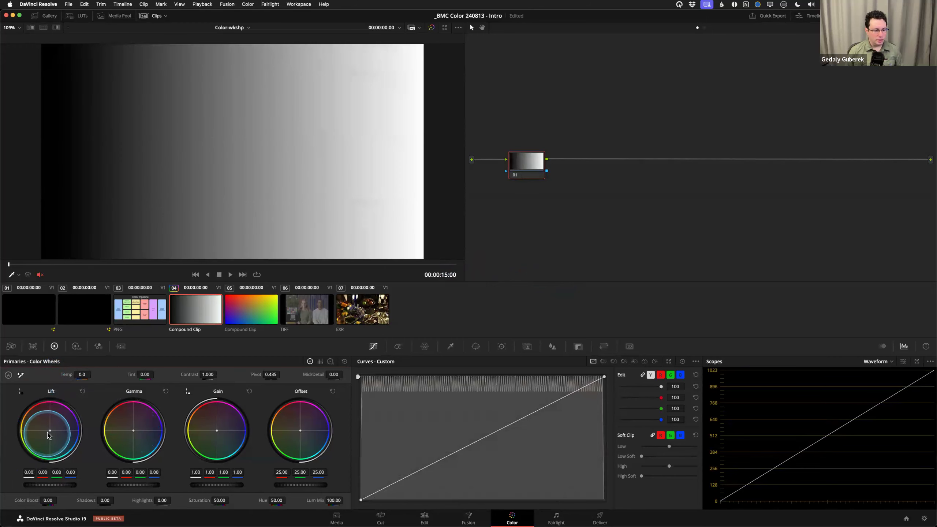
left_click_drag(45, 430, 17, 395)
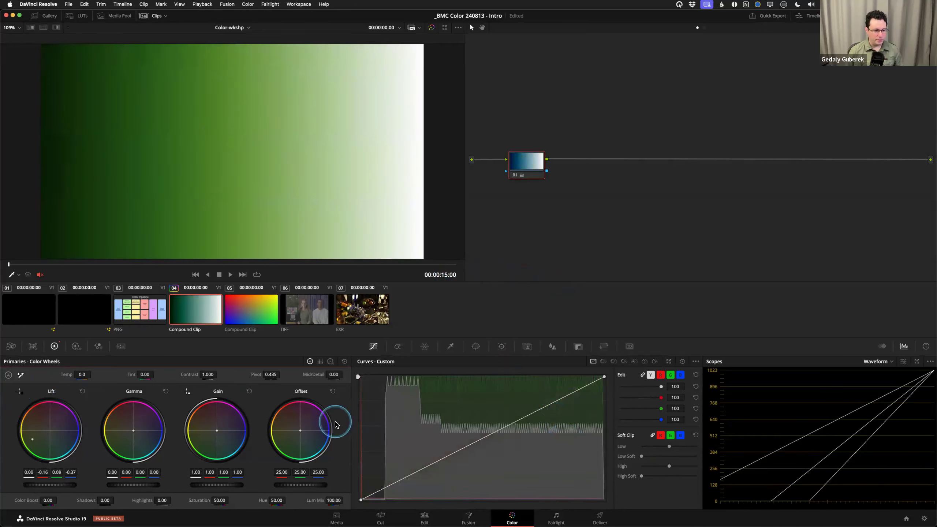
left_click(83, 392)
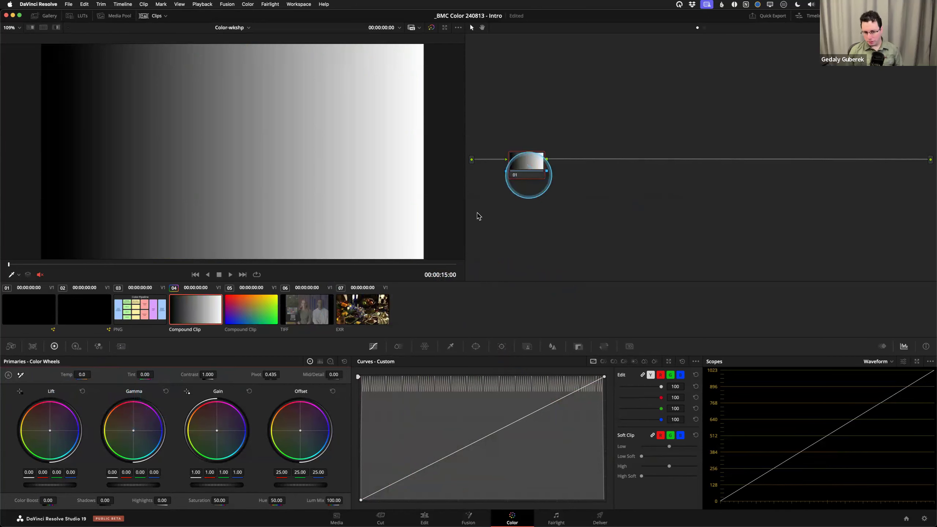
- Test the Gamma wheel with its master at 0.28 and -0.15 and with a colour balance shift, and reset it
left_click_drag(125, 487, 458, 503)
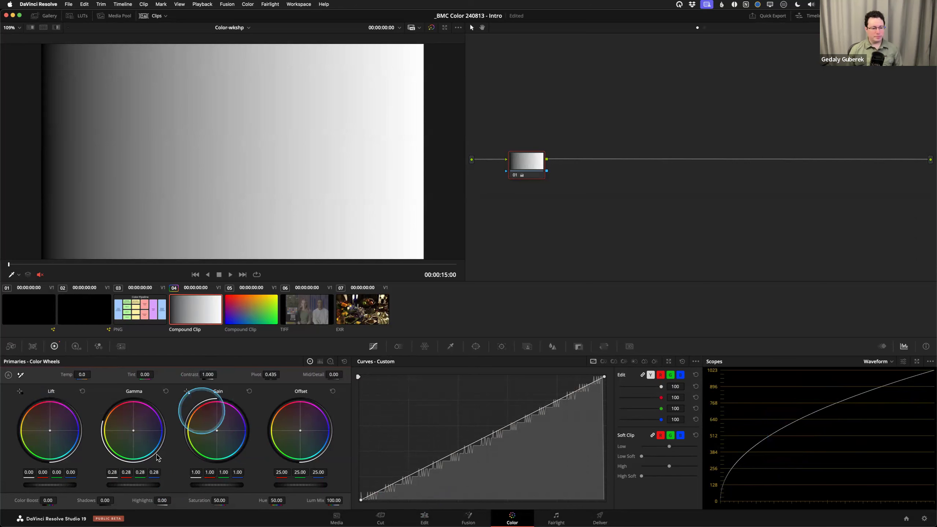
left_click_drag(135, 485, 156, 486)
left_click(166, 391)
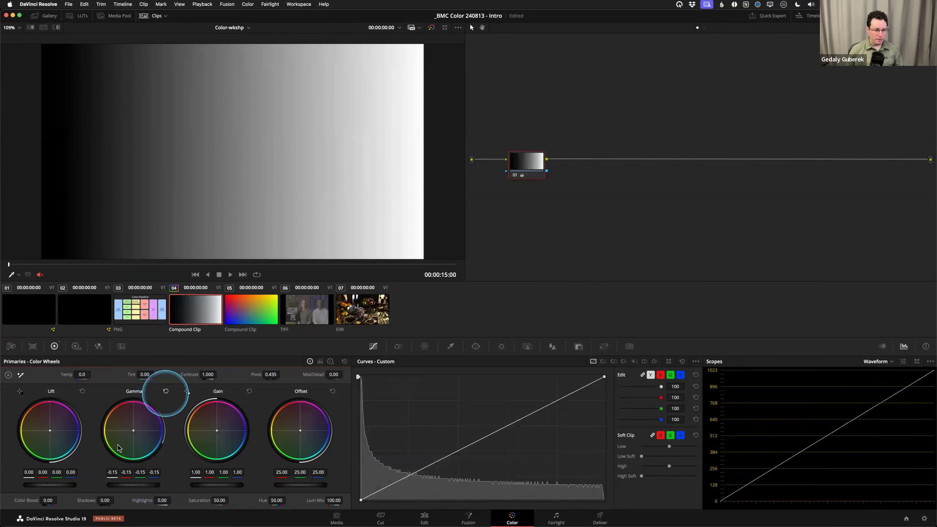
left_click_drag(125, 438, 177, 389)
left_click(166, 391)
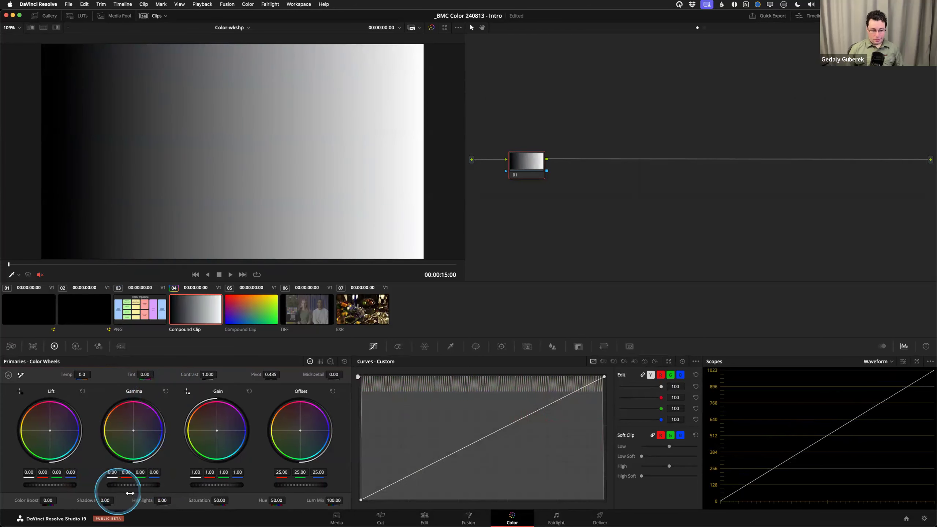
- Switch to the rainbow gradient compound clip, raise its saturation to about 99.60, and bring it down to 0.00
left_click(243, 310)
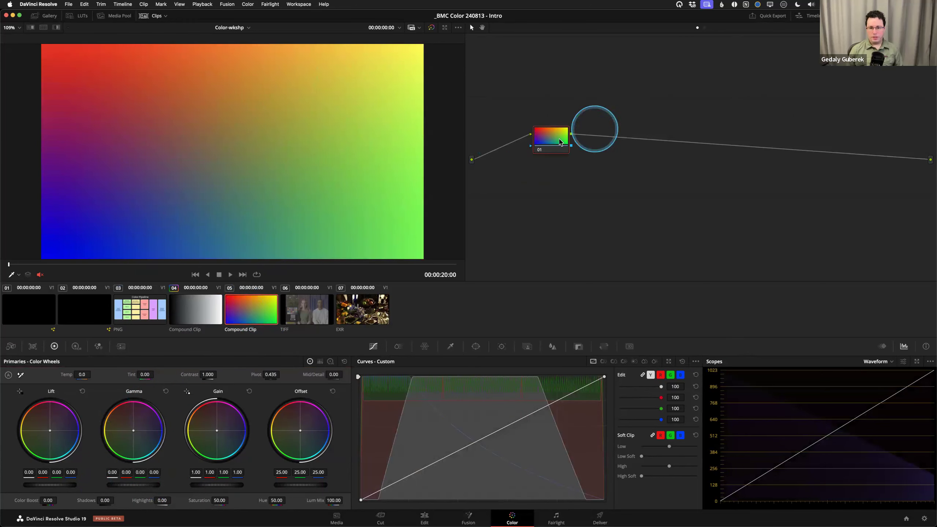
left_click_drag(189, 508, 231, 509)
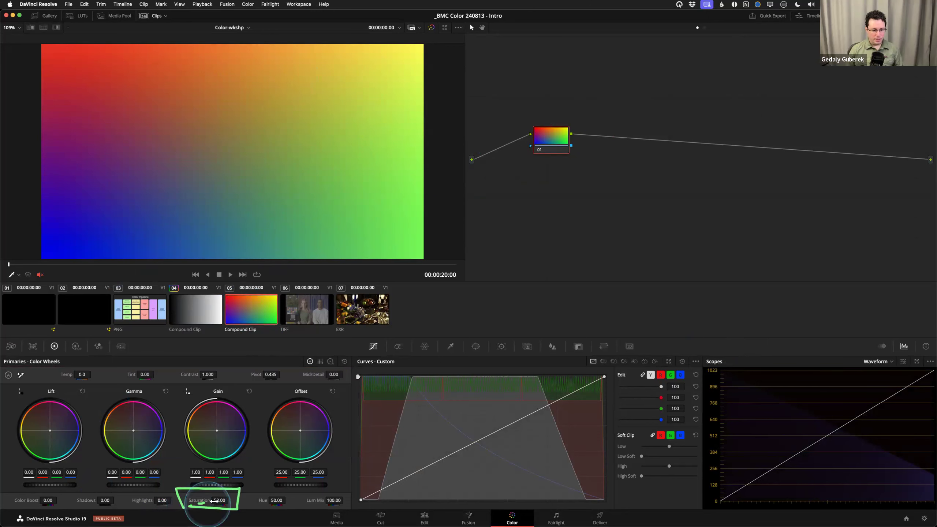
left_click_drag(219, 499, 383, 494)
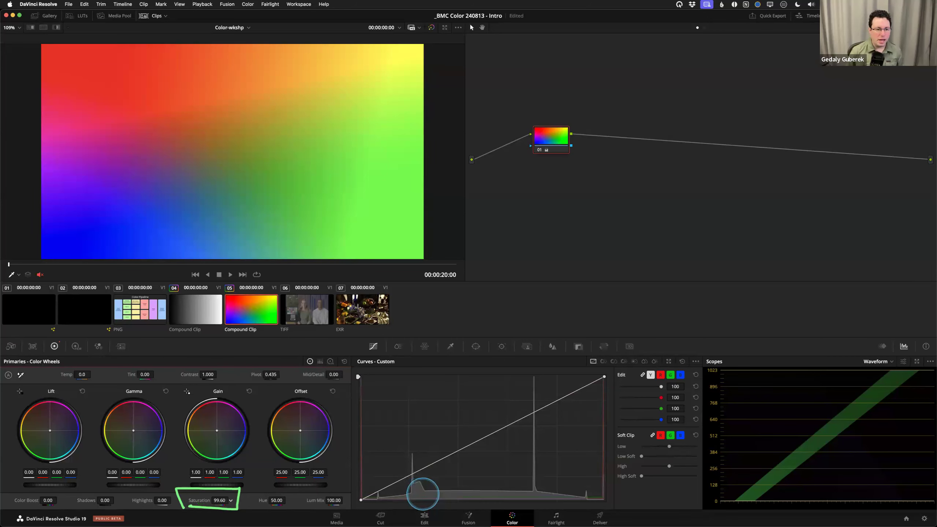
left_click_drag(432, 490, 250, 481)
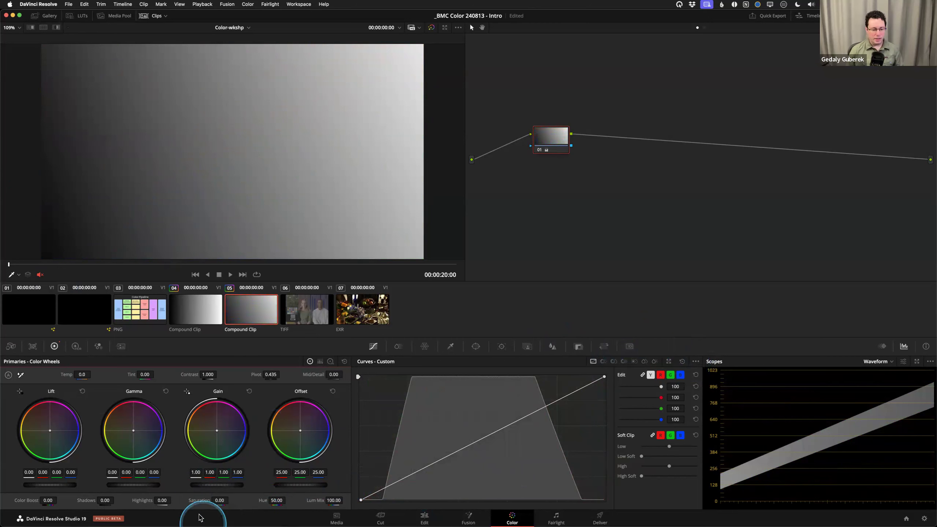
- Reset the rainbow clip's saturation to 50.00, then test the Hue control down to 16.80 and reset it
double_click(198, 505)
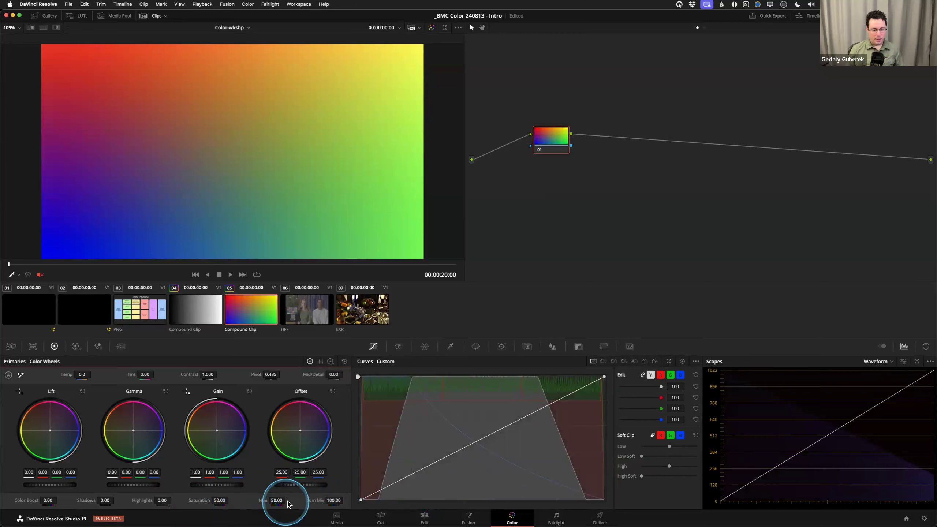
mouse_move(277, 500)
left_mouse_down()
mouse_move(146, 500)
mouse_move(356, 506)
mouse_move(192, 496)
mouse_move(393, 494)
mouse_move(195, 474)
mouse_move(334, 479)
mouse_move(313, 479)
mouse_move(279, 501)
left_mouse_up()
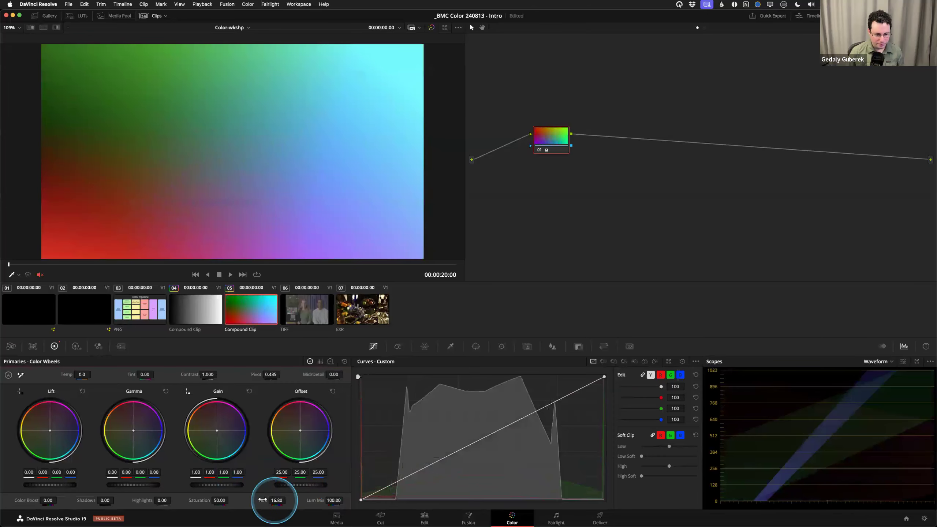
double_click(257, 501)
left_click_drag(549, 136, 526, 159)
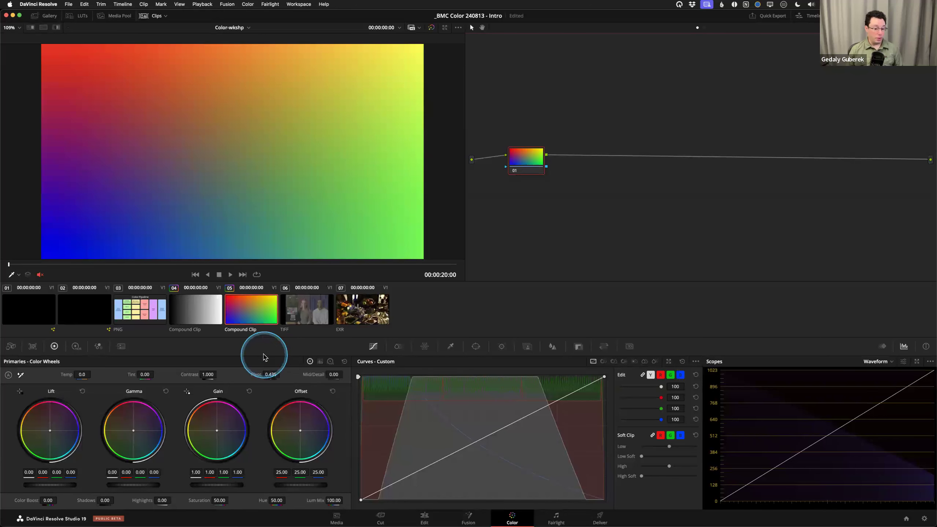
left_click_drag(268, 375, 264, 459)
left_click_drag(251, 389, 7, 395)
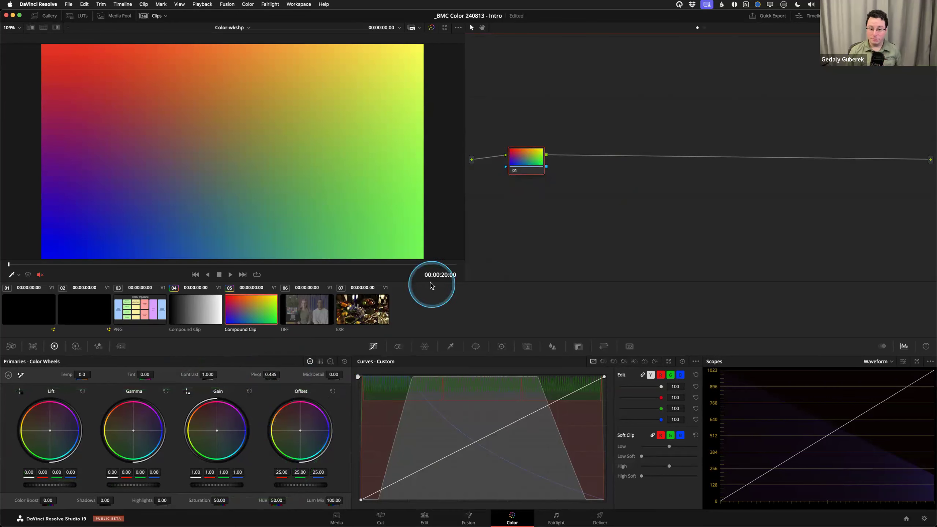
left_click_drag(317, 340, 329, 351)
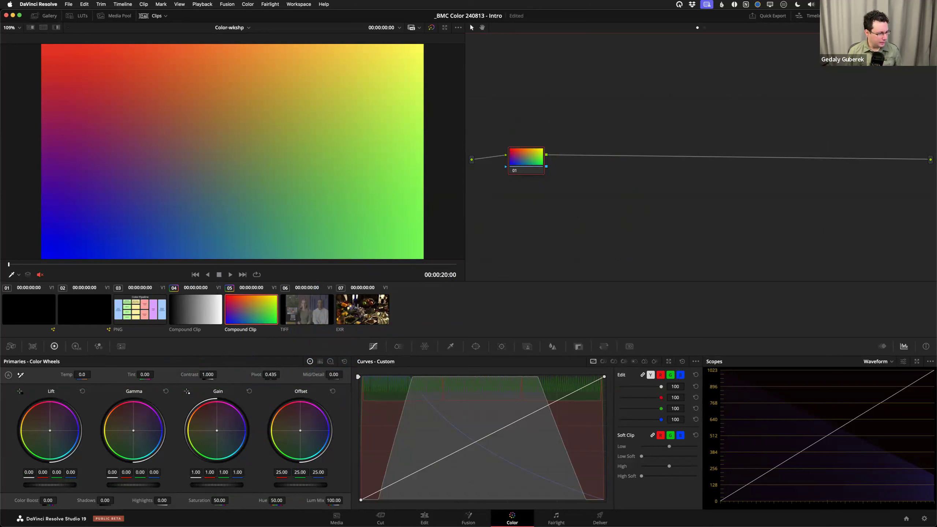
left_click(65, 318)
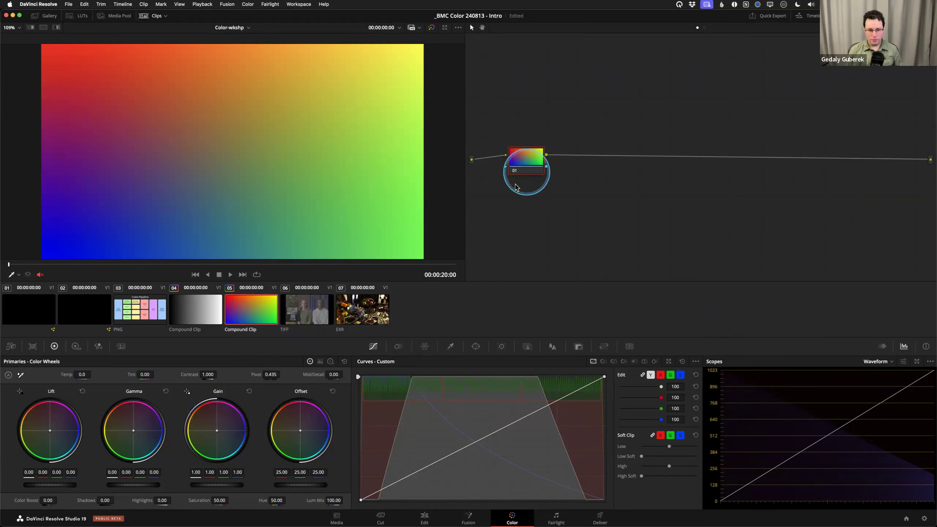
left_click_drag(258, 500, 258, 499)
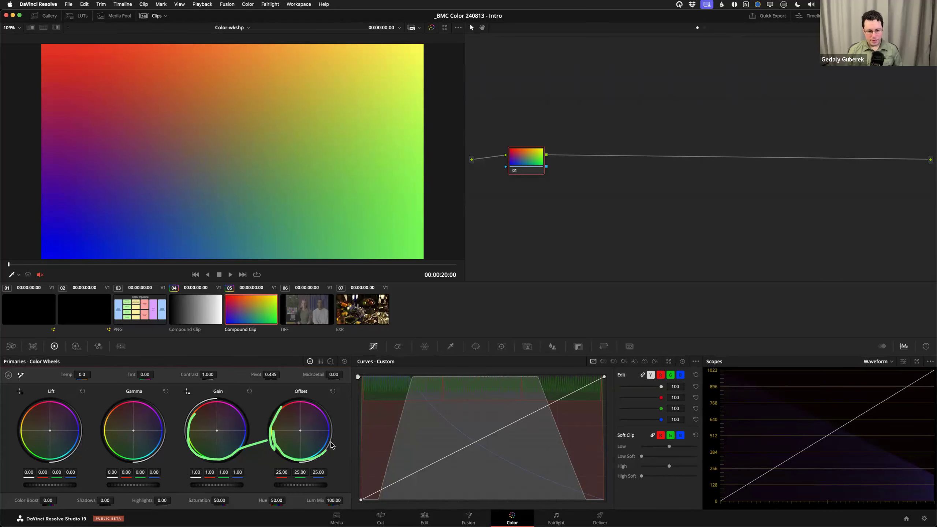
left_click_drag(284, 390, 289, 382)
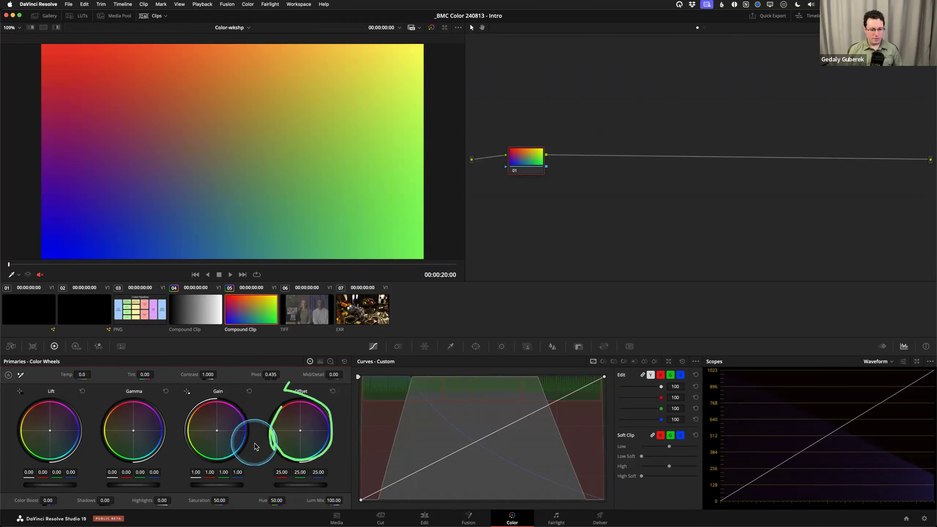
- Shift the Offset wheel toward orange on the rainbow and grayscale gradient clips, and add a serial node to the grayscale clip
left_click_drag(299, 431, 257, 376)
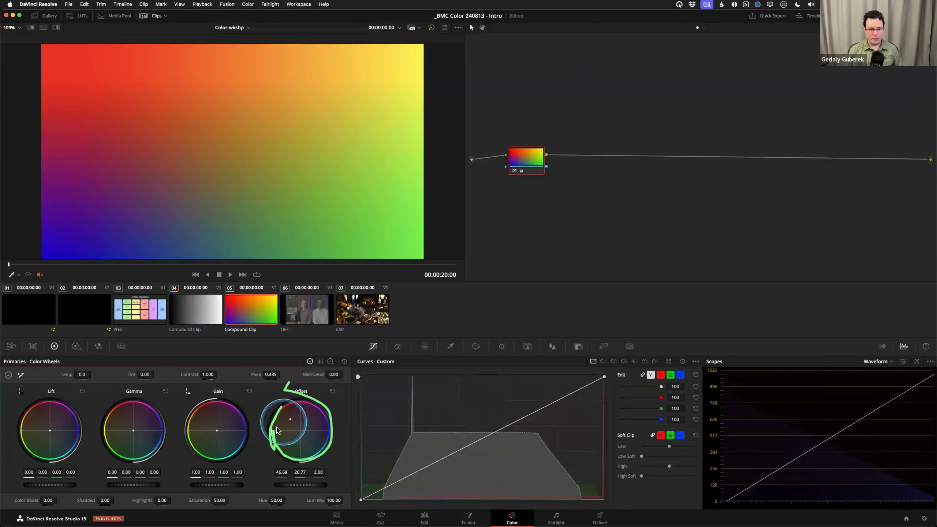
left_click(197, 310)
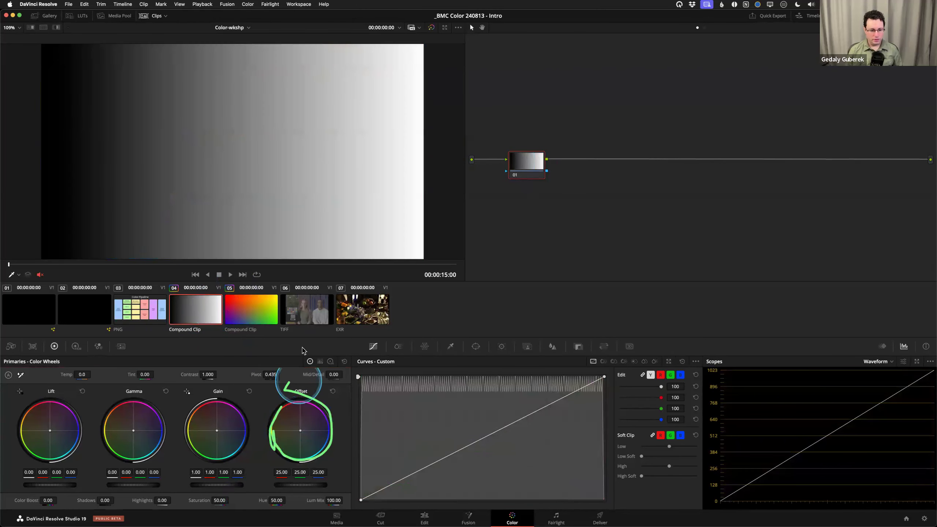
left_click_drag(301, 429, 84, 134)
left_click(535, 168)
key("alt+s")
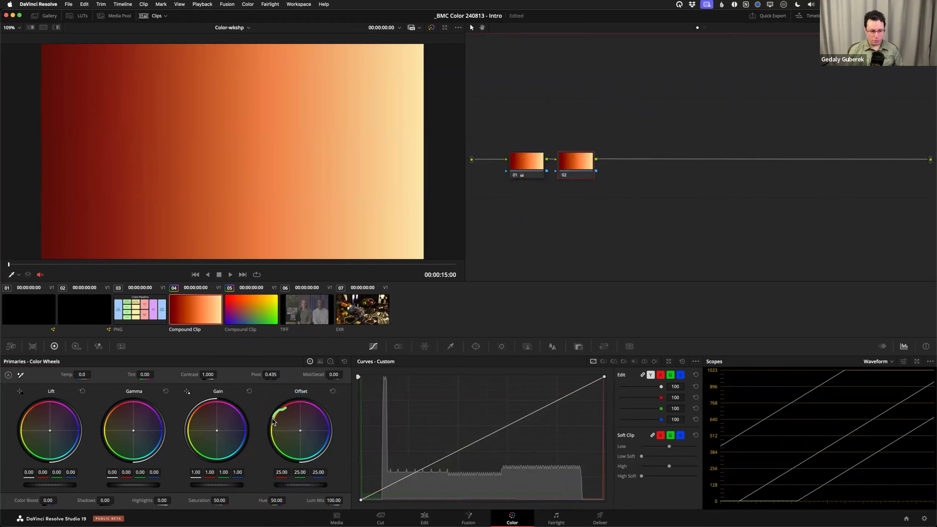
- Test the Hue control on node 02 with 58.80, 100.00 and about 11.40, resetting it to 50.00 after the tests
left_click_drag(276, 500, 292, 498)
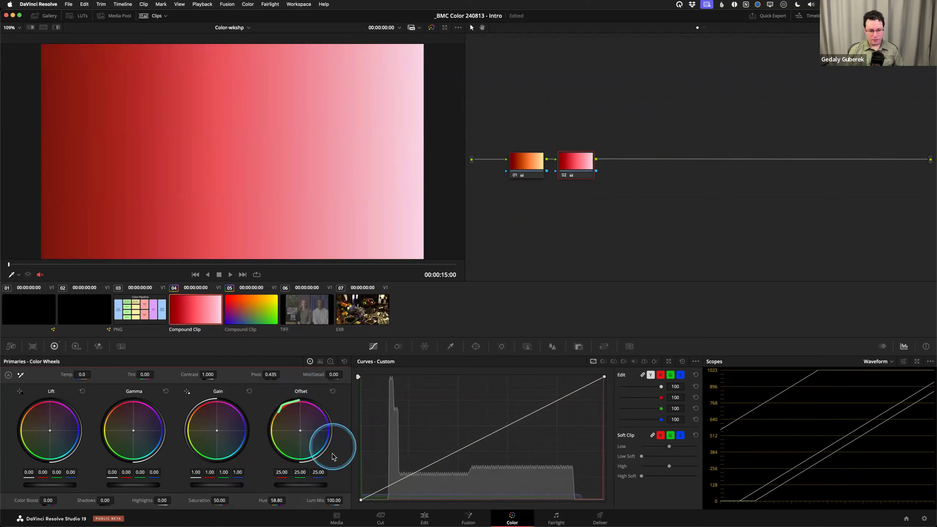
left_click_drag(274, 500, 354, 504)
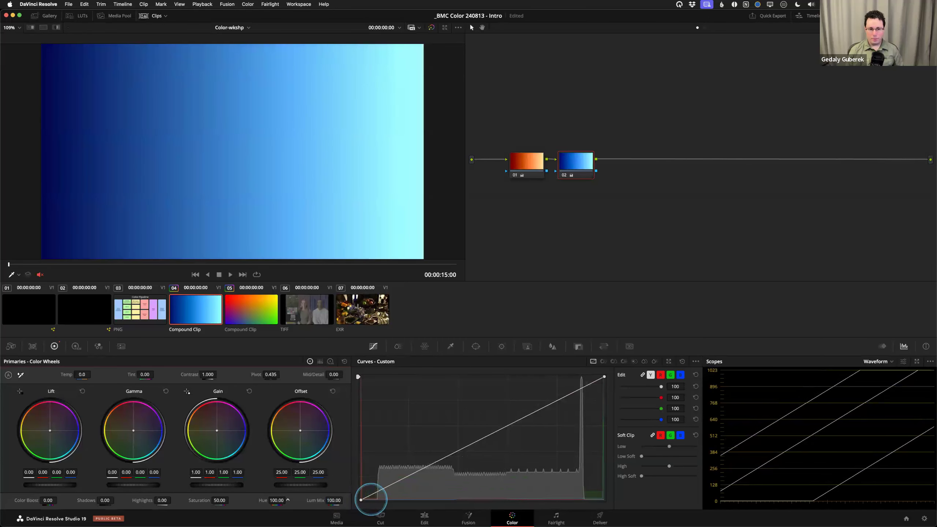
double_click(263, 500)
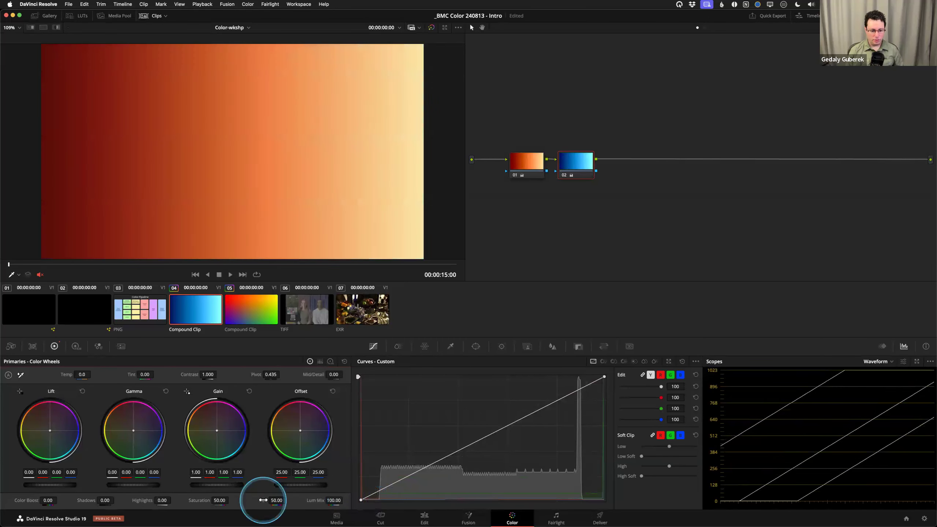
left_click_drag(278, 500, 274, 500)
left_click_drag(266, 499, 162, 502)
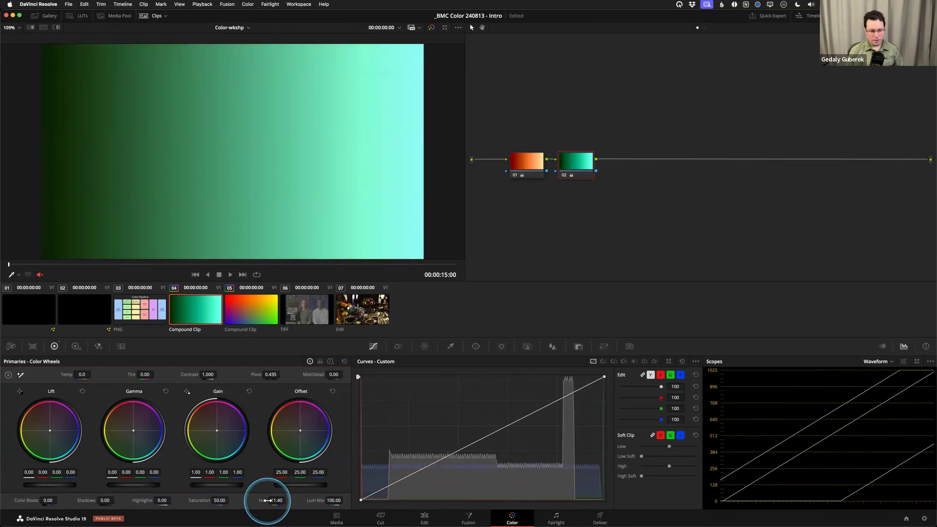
double_click(276, 500)
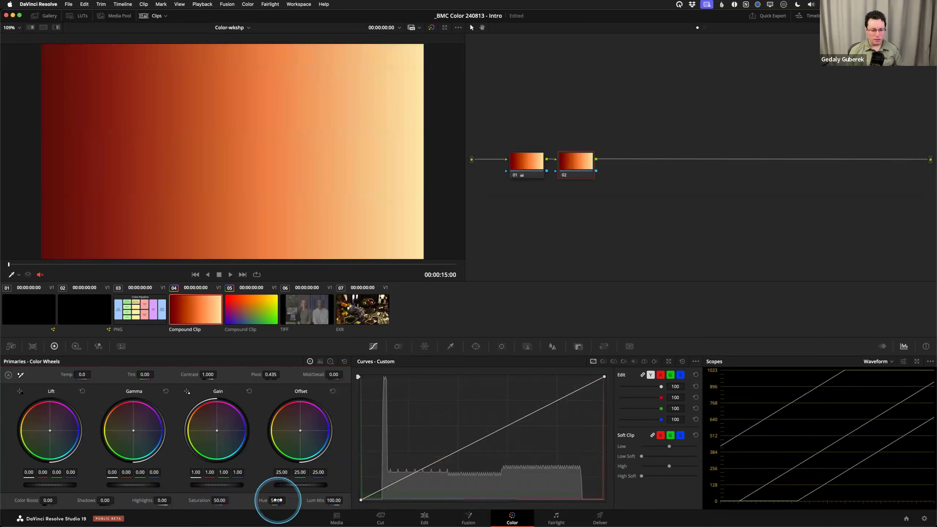
left_click_drag(277, 500, 271, 501)
double_click(276, 500)
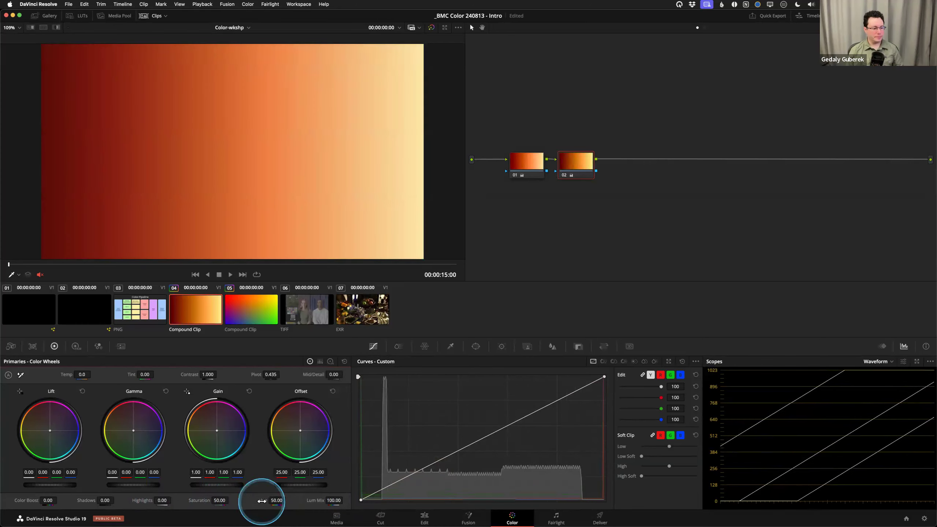
- Reset the grades of nodes 02 and 01, delete node 02, and select node 01
right_click(574, 173)
left_click(577, 176)
right_click(536, 171)
left_click(550, 176)
left_click(563, 169)
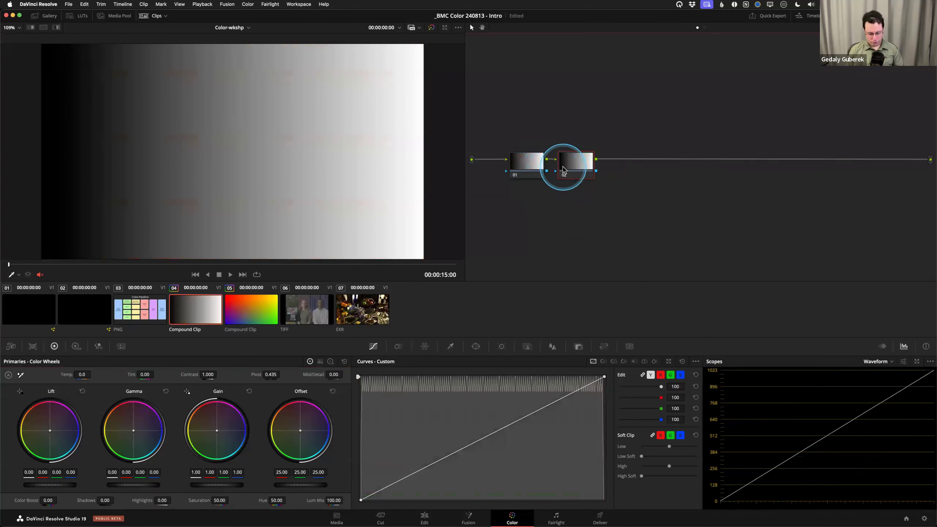
key("Delete")
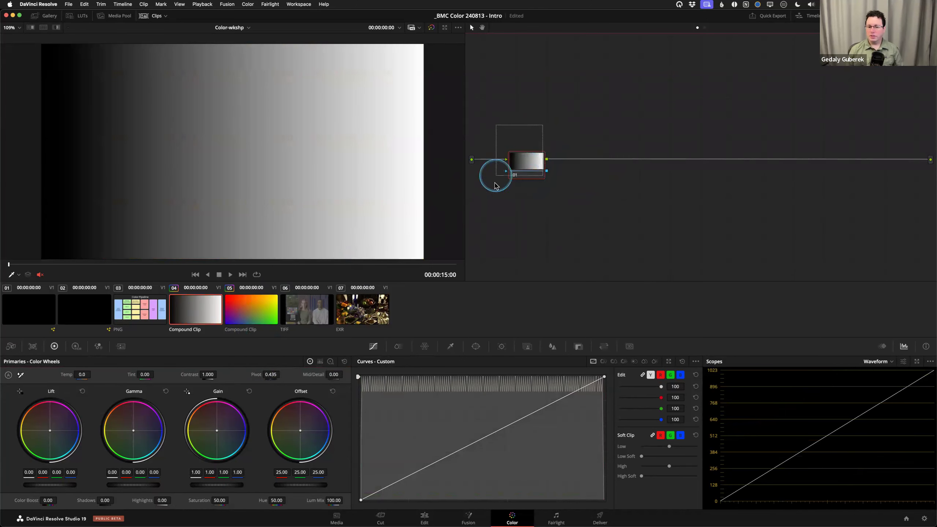
left_click_drag(497, 195, 498, 193)
mouse_move(533, 160)
left_mouse_down()
mouse_move(545, 151)
mouse_move(548, 169)
mouse_move(529, 169)
left_mouse_up()
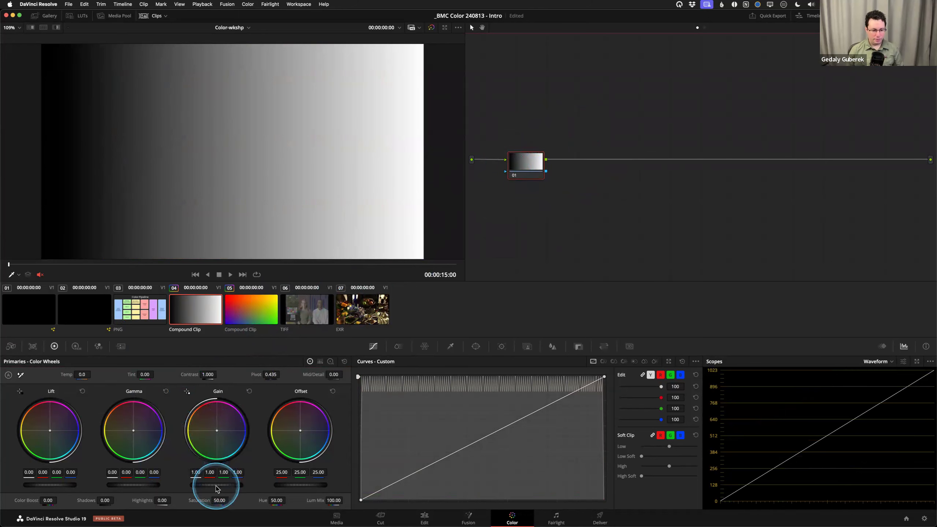
- On node 01, set the Gain master to 0.86, contrast to 1.086 and tint to 28.50, and shift Lift slightly toward red
scroll(216, 486, "down", 5)
scroll(216, 486, "down", 5)
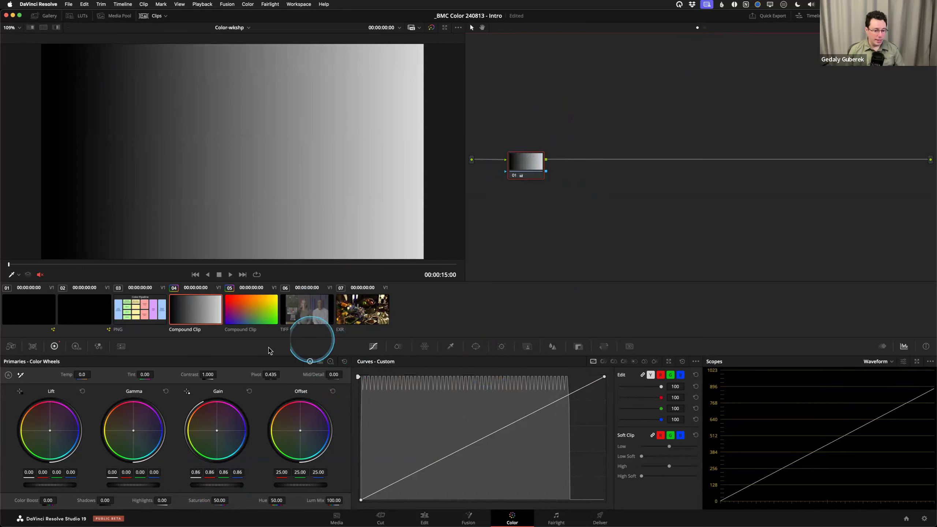
left_click_drag(198, 373, 205, 377)
left_click_drag(135, 371, 149, 372)
left_click_drag(50, 430, 44, 429)
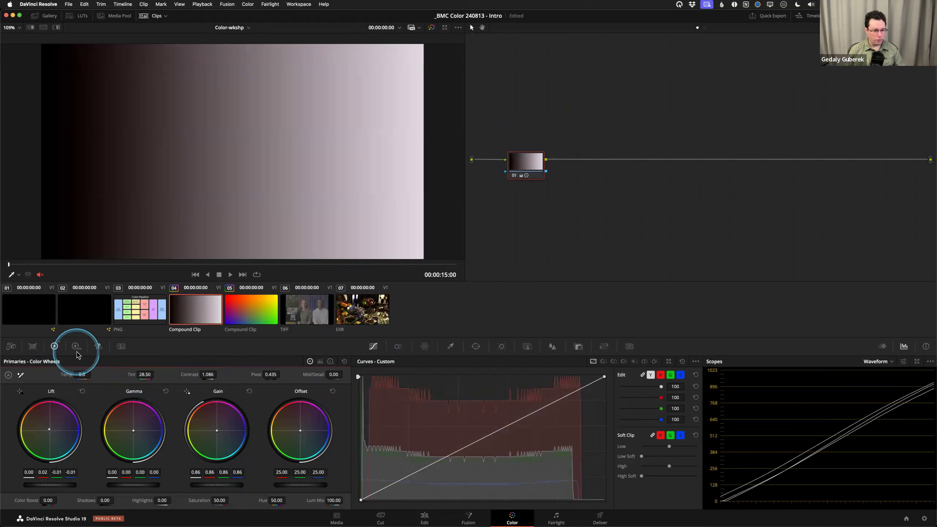
- Raise the Skin density to 0.55 in ColorSlice, check which adjustments node 01 contains, and reset its grade
left_click(398, 347)
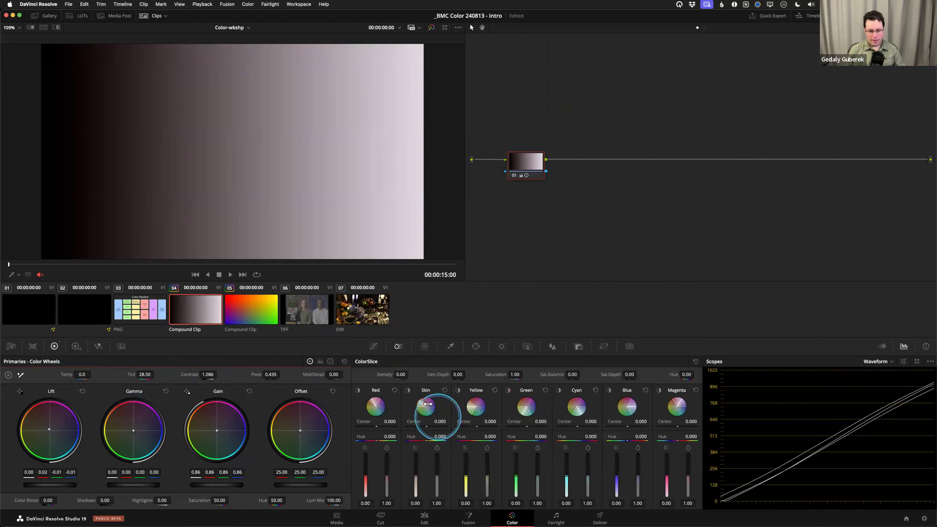
left_click_drag(417, 477, 414, 466)
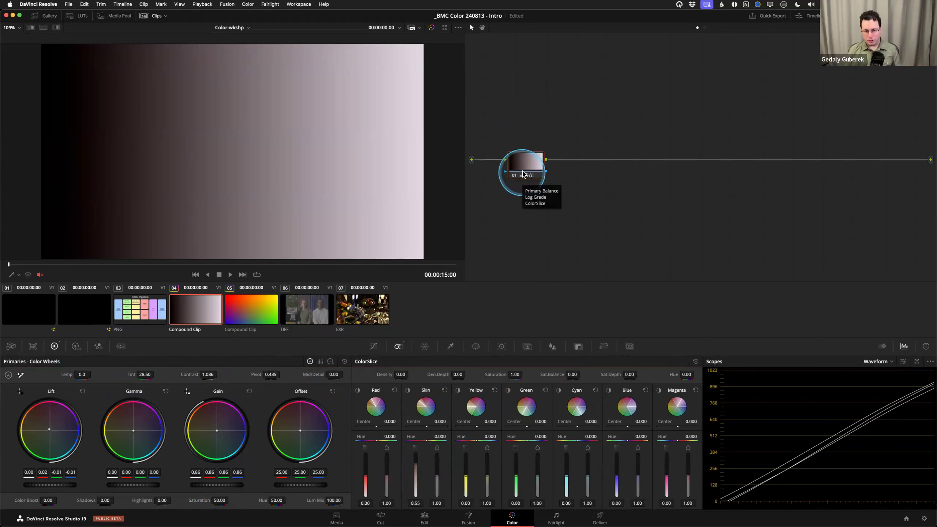
mouse_move(522, 172)
left_mouse_down()
mouse_move(519, 155)
mouse_move(530, 170)
left_mouse_up()
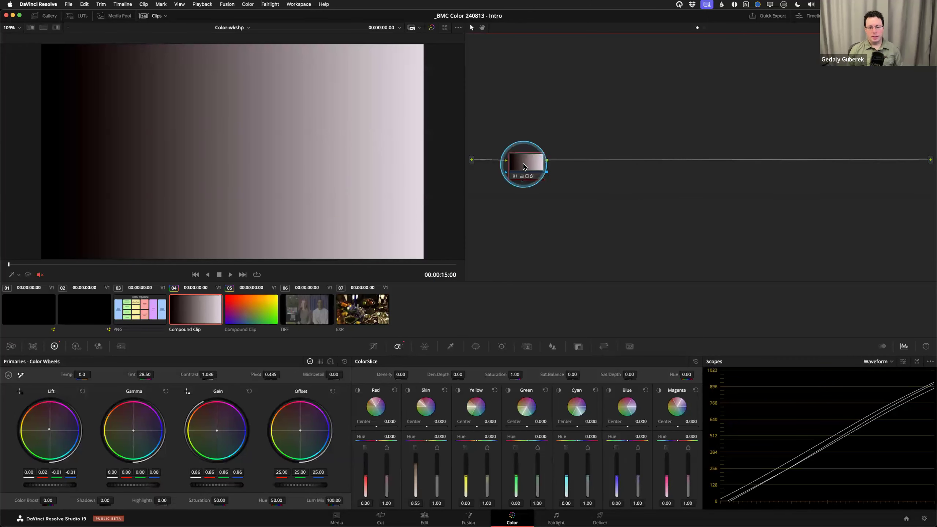
right_click(525, 167)
left_click(535, 169)
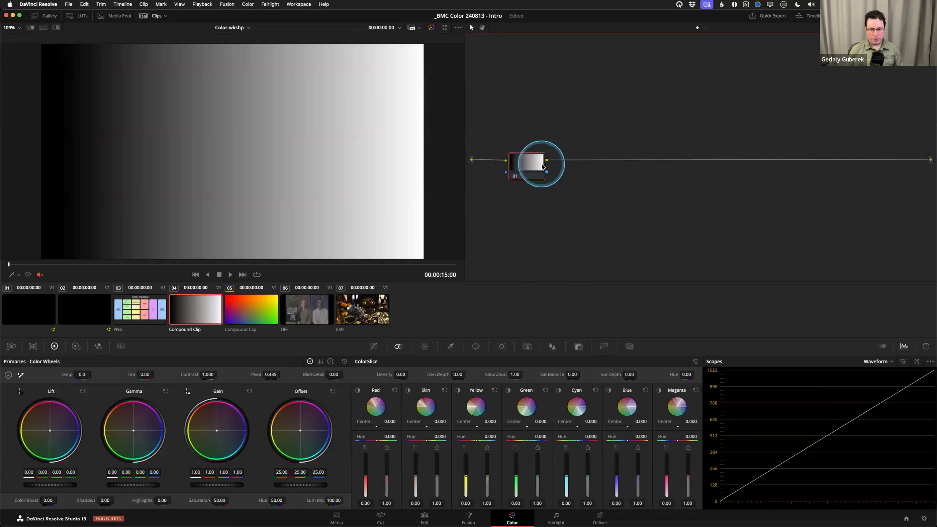
- Add a second node after node 01 and delete it again
right_click(537, 166)
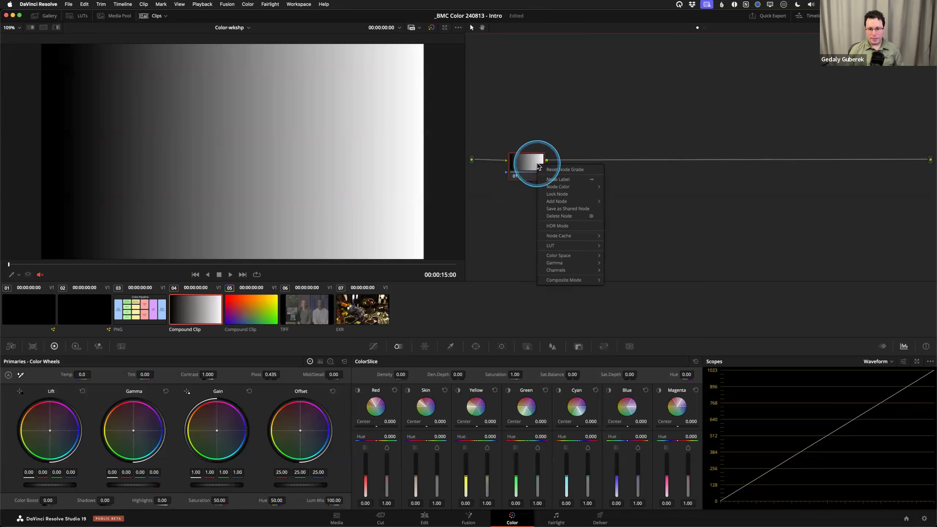
mouse_move(568, 201)
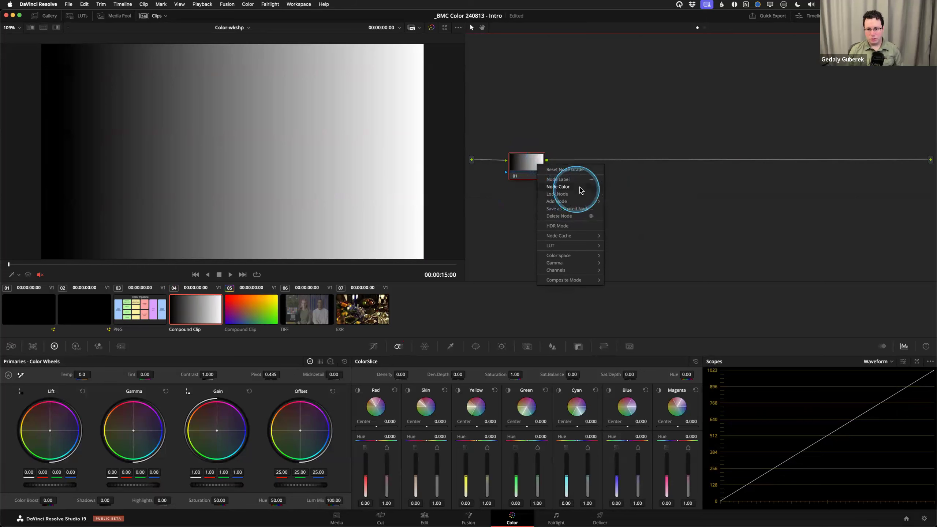
left_click(624, 201)
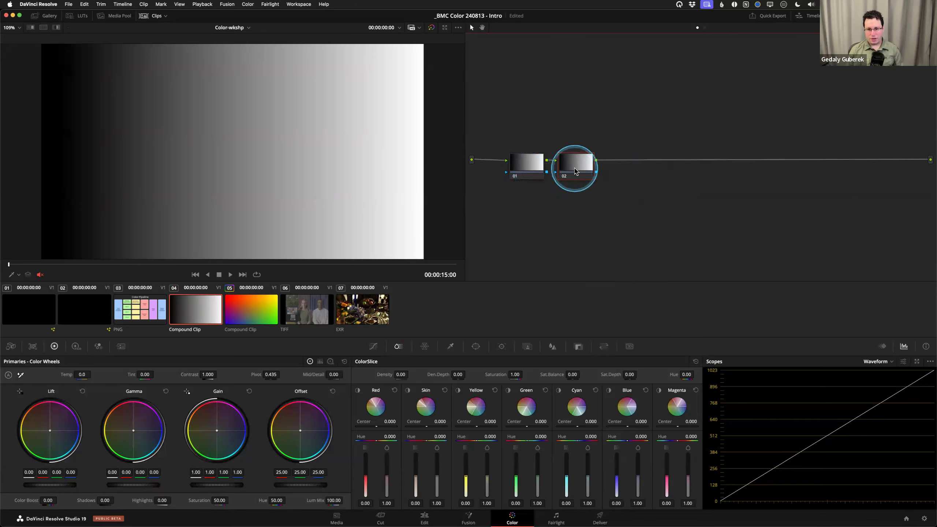
key("Delete")
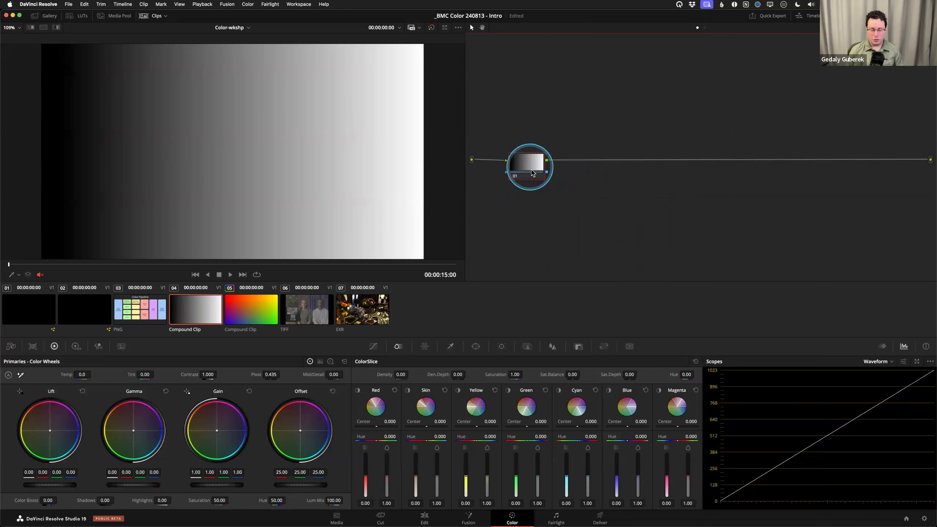
- Add a serial node after node 01, and shift node 01's Gain toward orange with red 1.24, green 0.95 and blue 0.79
key("alt+s")
left_click(534, 171)
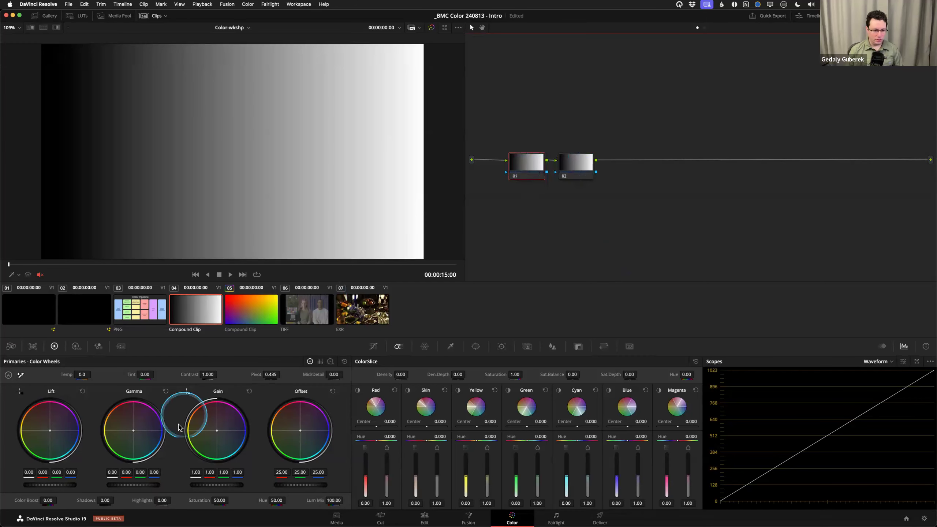
left_click_drag(217, 431, 187, 388)
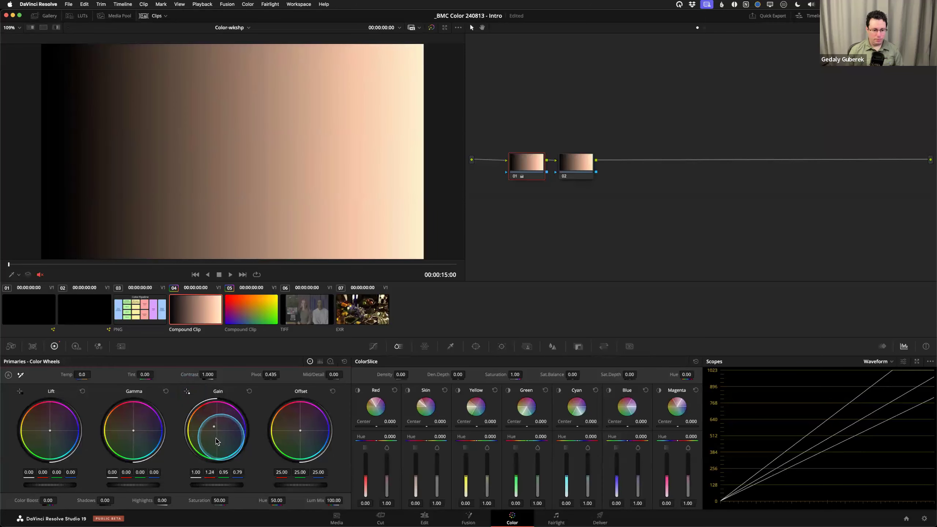
- Shift node 02's Lift toward blue with red -0.06, green 0.01 and blue 0.05, then compare the selection of both nodes
left_click(575, 162)
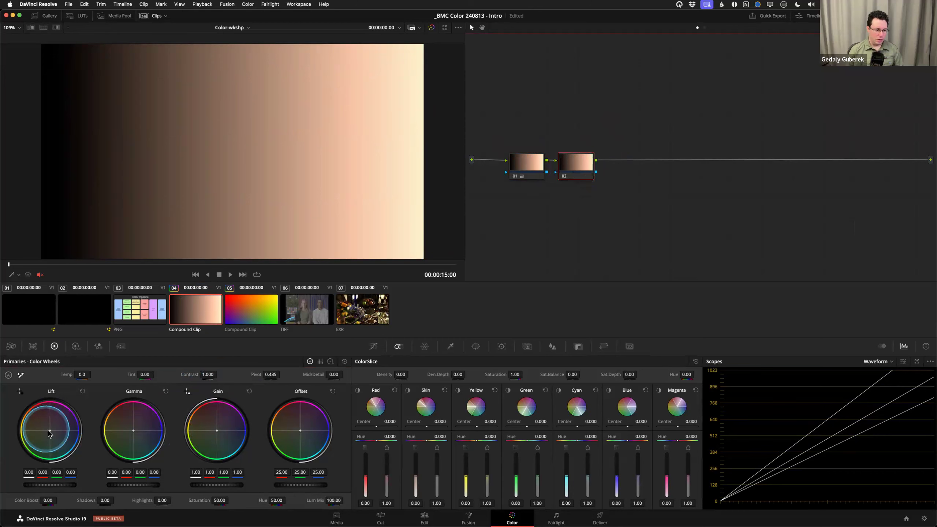
left_click_drag(49, 431, 71, 466)
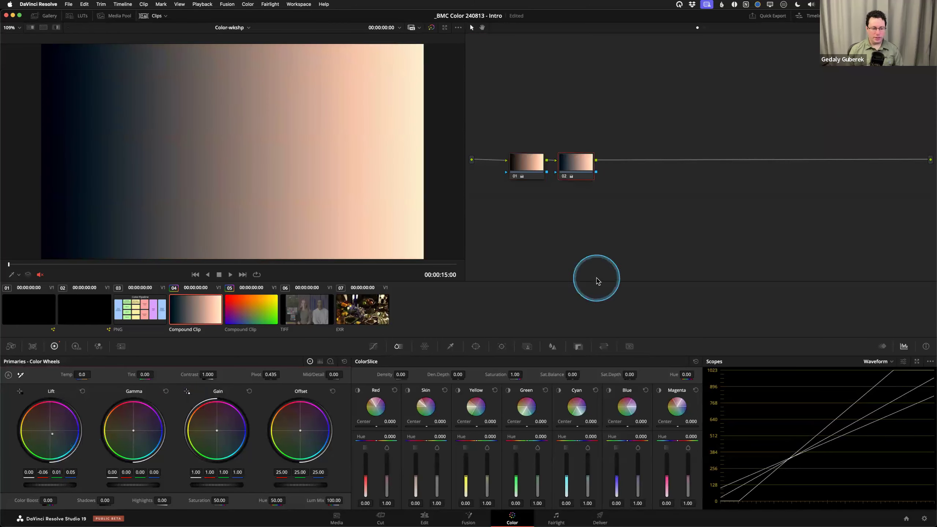
left_click(529, 165)
left_click(579, 165)
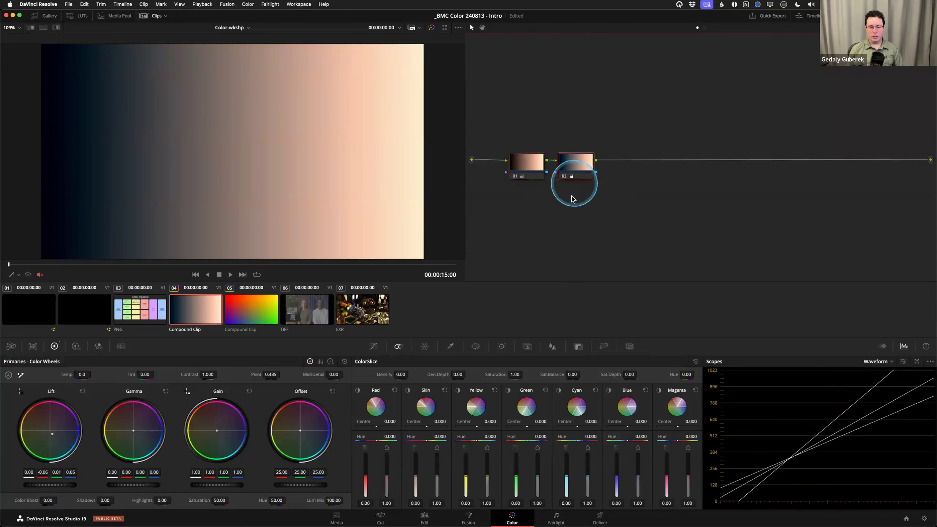
- Compare the image with node 02 disabled and enabled, and move node 02 slightly farther from node 01
left_click(565, 176)
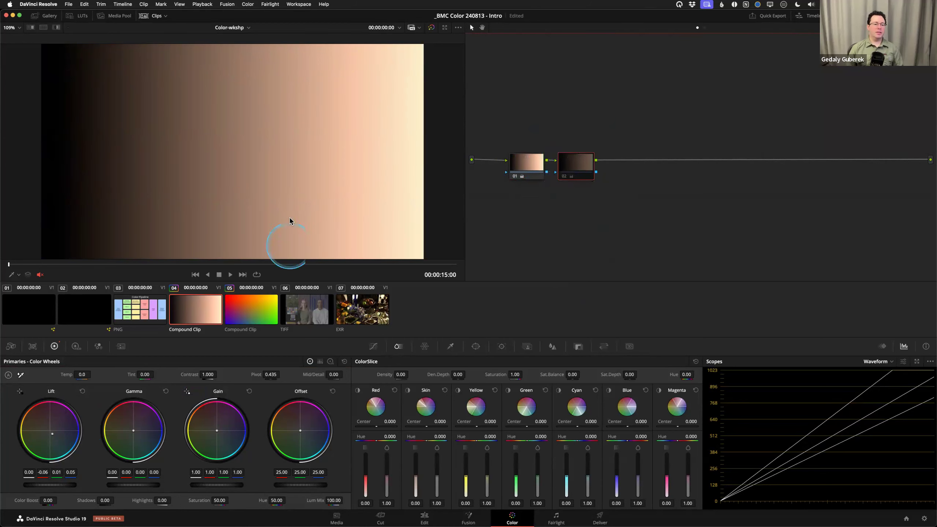
left_click(564, 177)
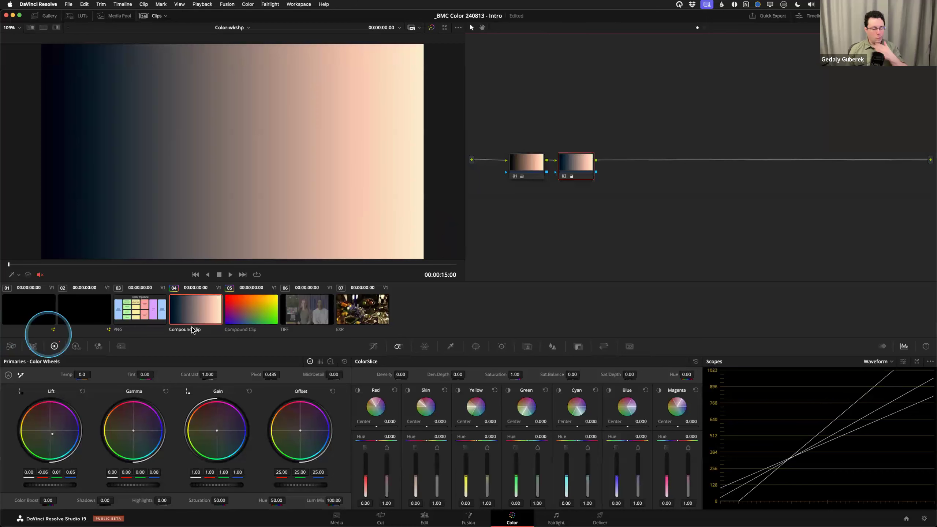
left_click_drag(586, 172, 595, 172)
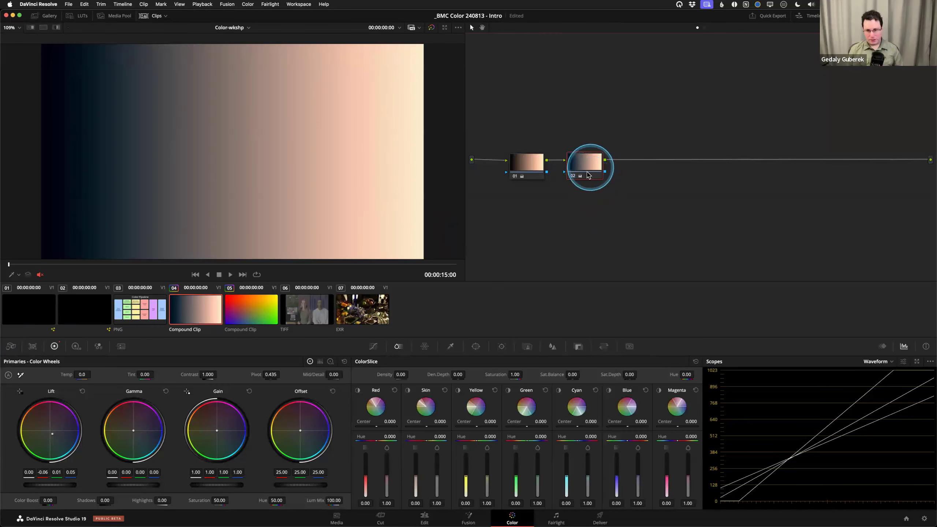
- Add two serial nodes after node 02, select both of them and delete them again
key("alt+s")
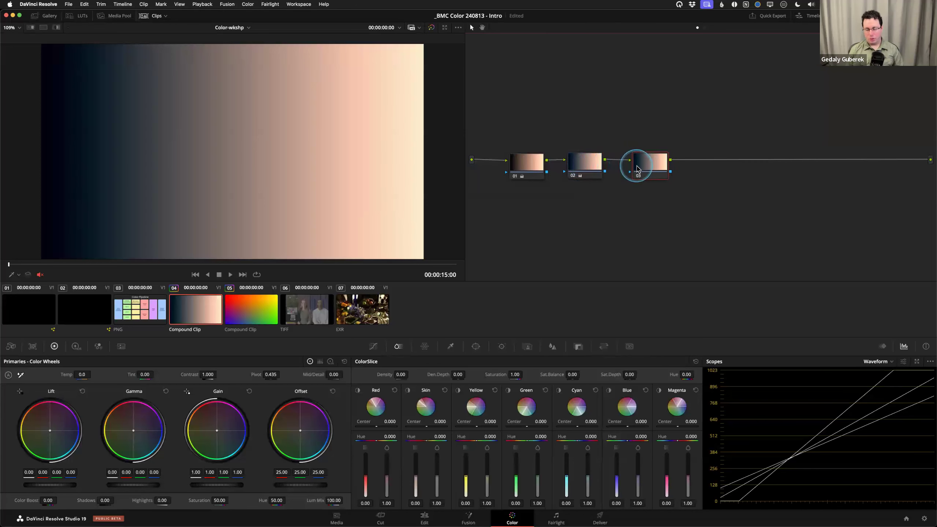
key("alt+s")
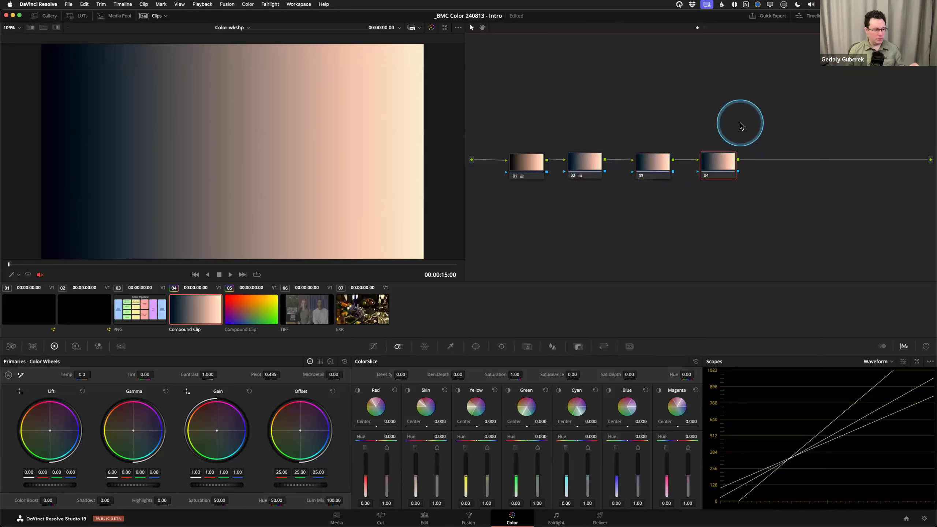
left_click_drag(753, 120, 628, 188)
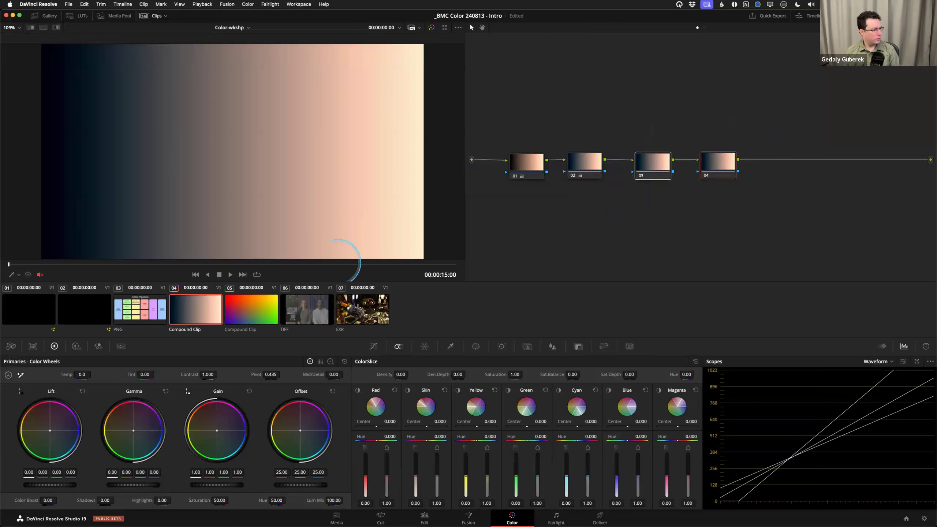
key("Delete")
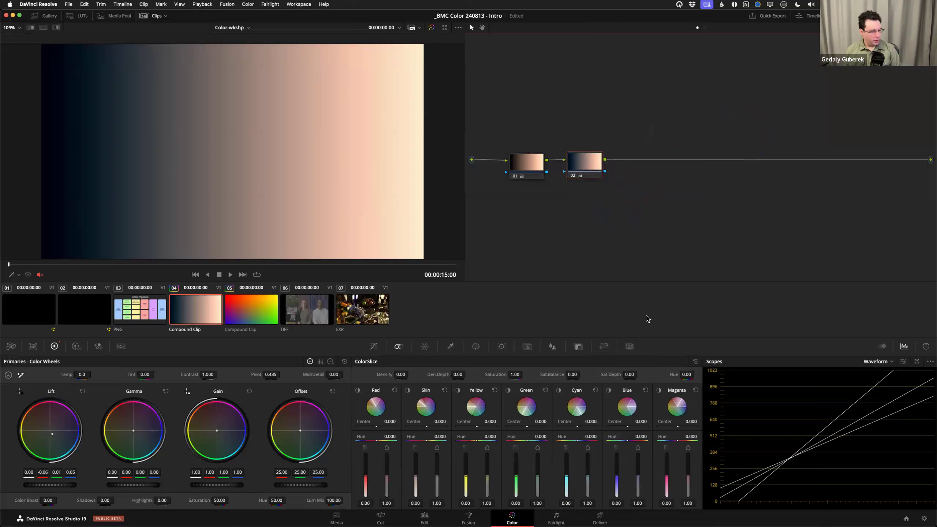
- Delete node 02 and reset the grade of node 01
key("Delete")
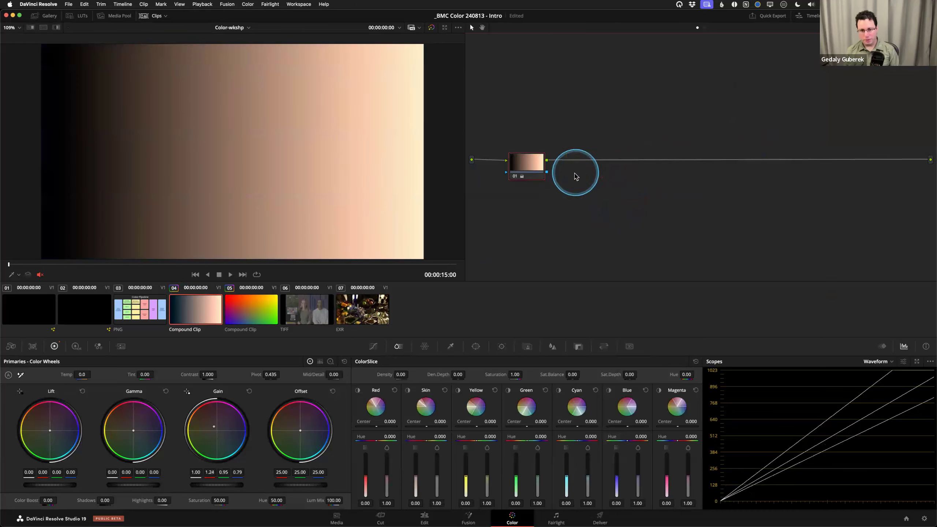
right_click(529, 172)
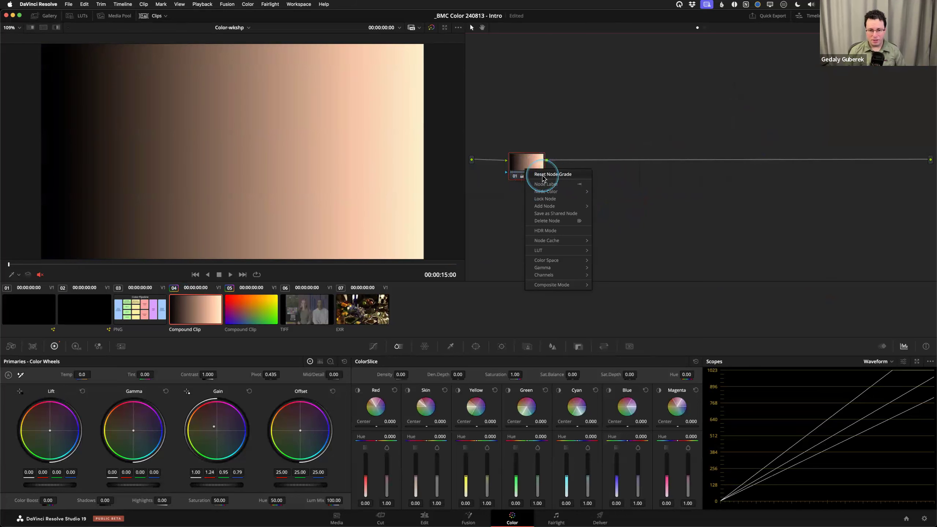
left_click(540, 175)
- Shape the custom curve into an S by raising the upper midtones and lowering the shadows, and pull its white point slightly down
left_click(372, 346)
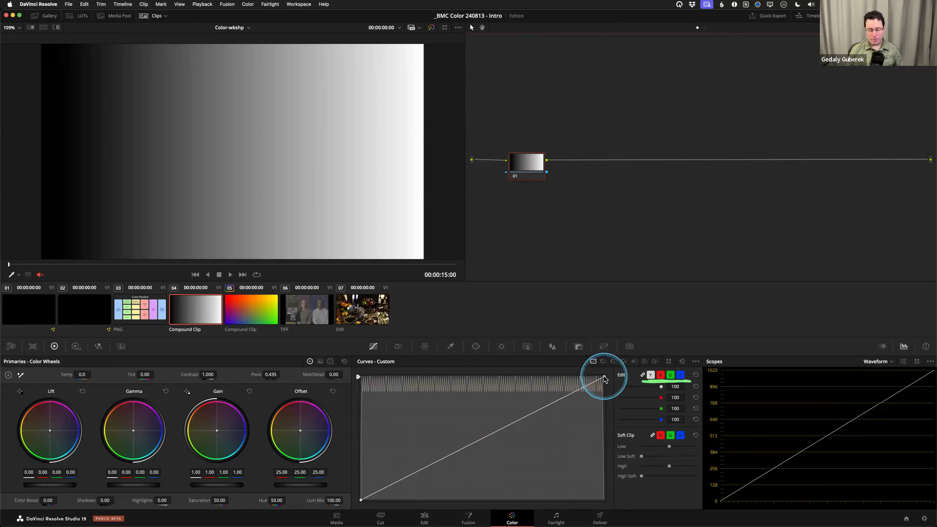
mouse_move(604, 379)
left_mouse_down()
mouse_move(597, 374)
mouse_move(604, 377)
left_mouse_up()
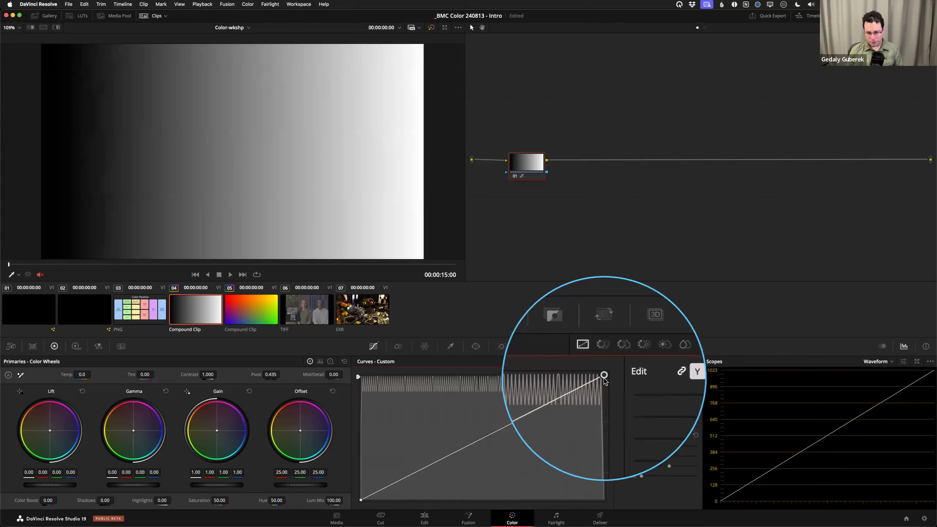
left_click_drag(580, 375, 618, 368)
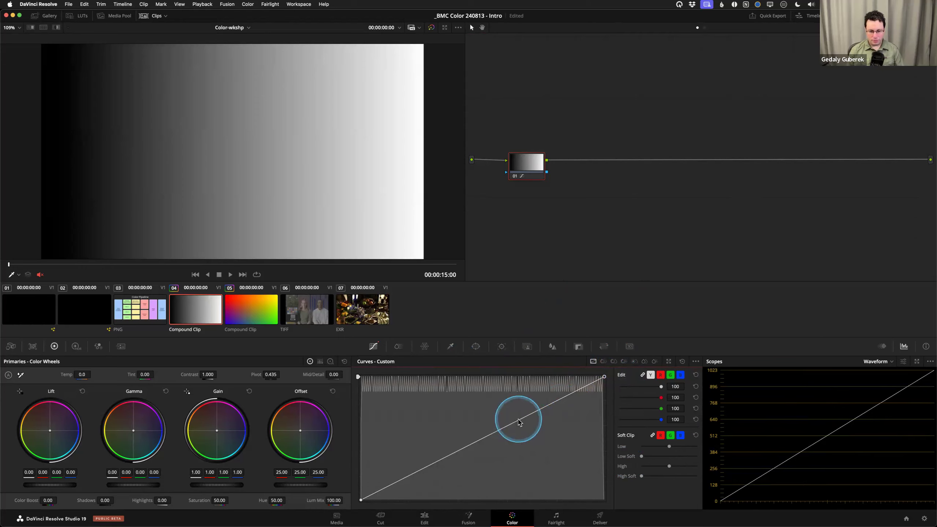
left_click_drag(520, 422, 508, 406)
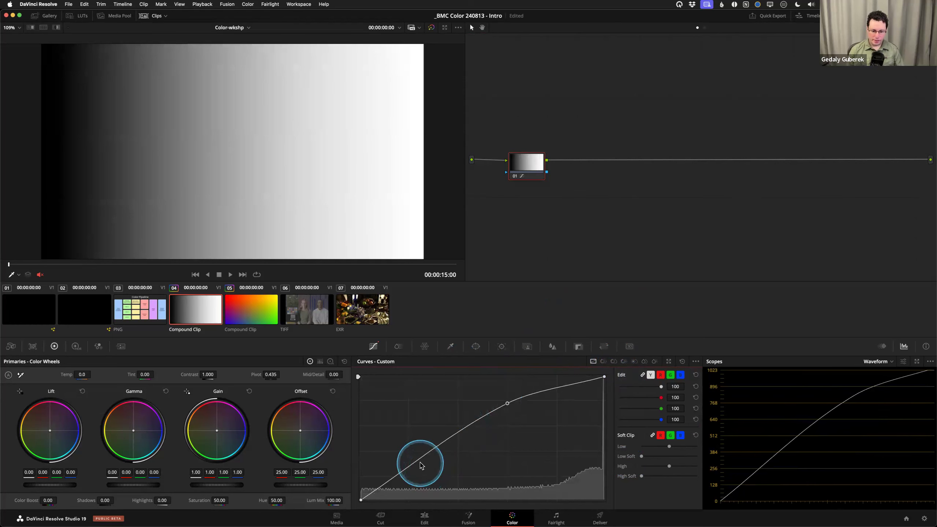
left_click_drag(419, 461, 424, 476)
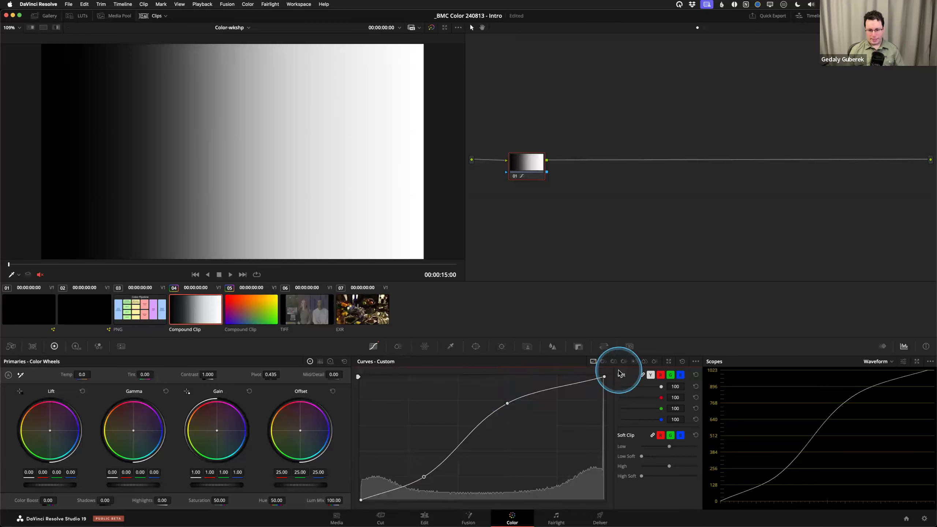
left_click_drag(604, 377, 604, 384)
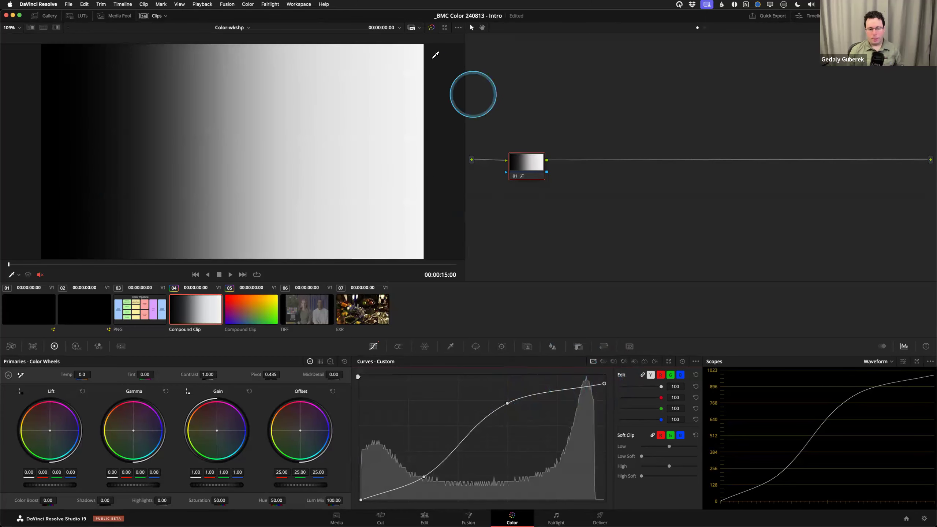
- Bend the custom curve into several alternating peaks and dips with additional control points, and reset all curves
left_click_drag(424, 477, 482, 491)
left_click_drag(555, 393, 553, 476)
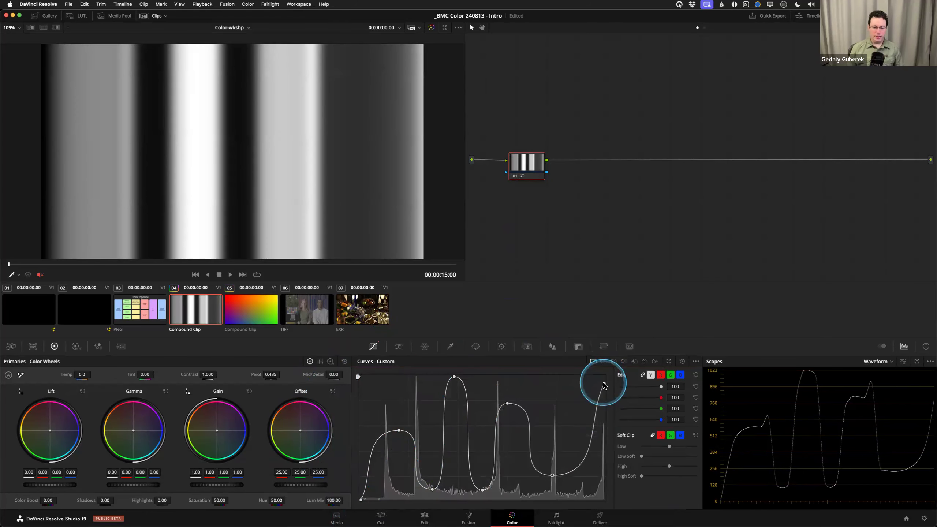
left_click(682, 362)
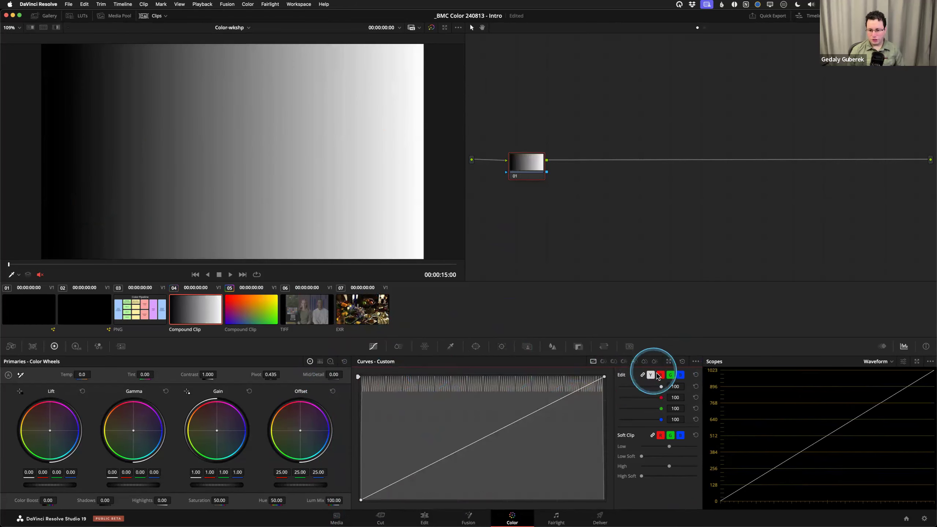
- Move the red curve's white point and the green curve's black point inward along the curve graph's edges, and reset all curves
left_click(660, 375)
left_click_drag(604, 380, 571, 376)
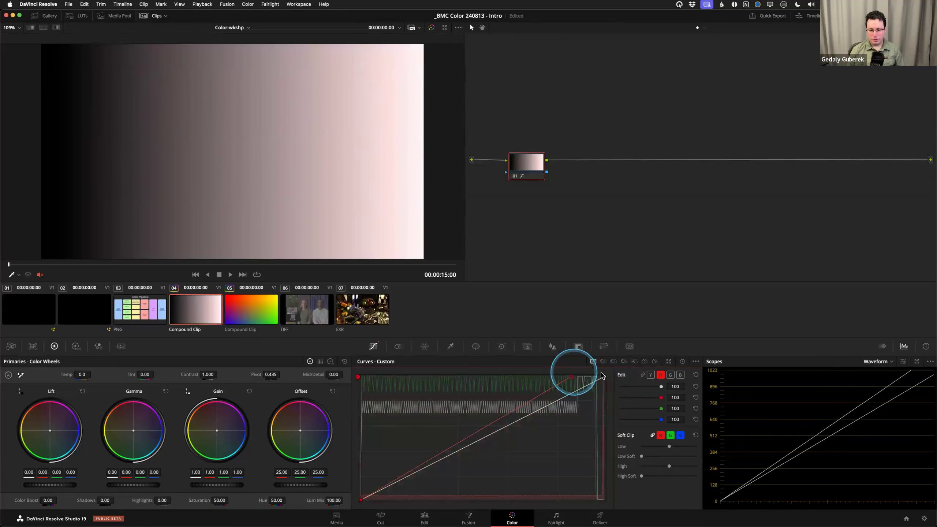
left_click(670, 375)
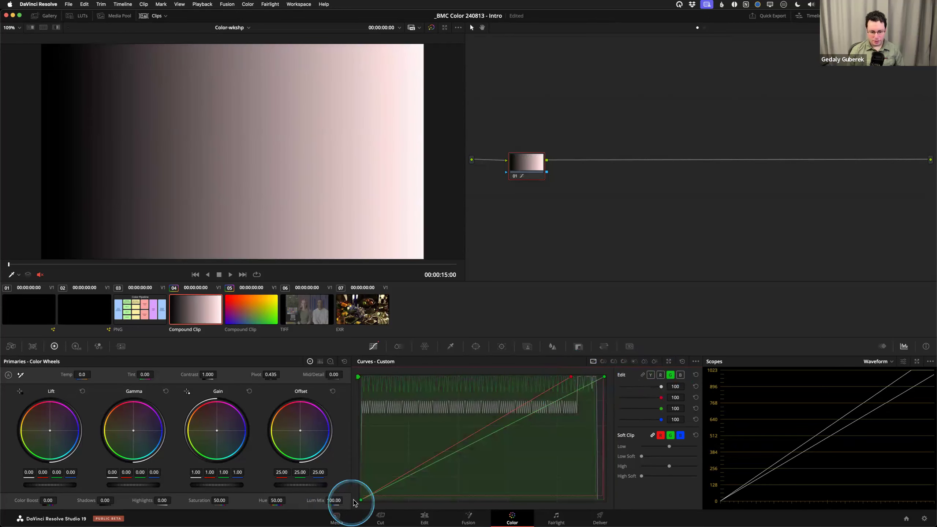
left_click_drag(354, 502, 378, 508)
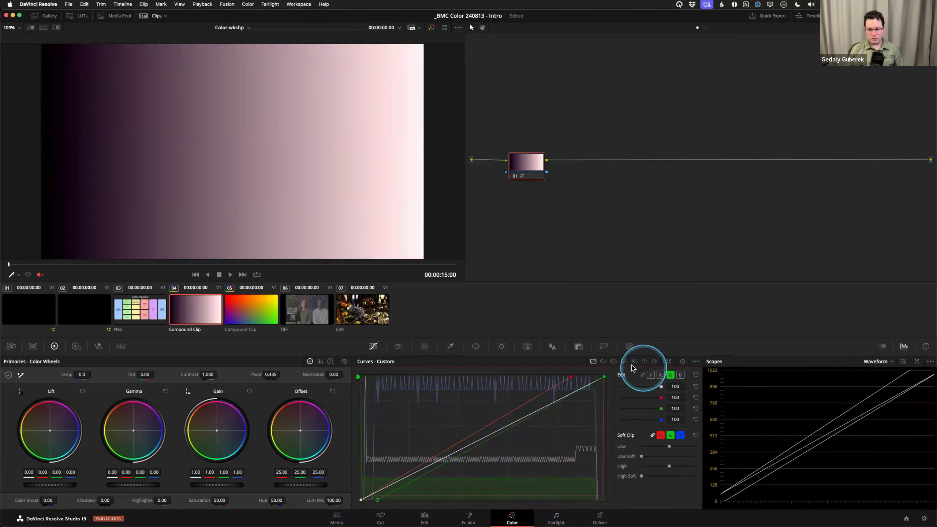
left_click(683, 364)
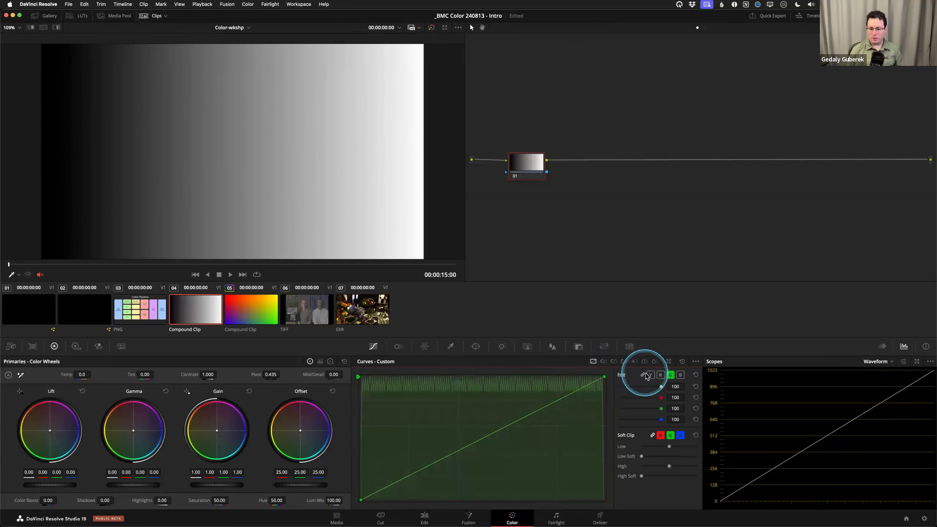
- Switch through the individual curve channels, lower the blue curve's white point, and reset all curves
left_click(650, 375)
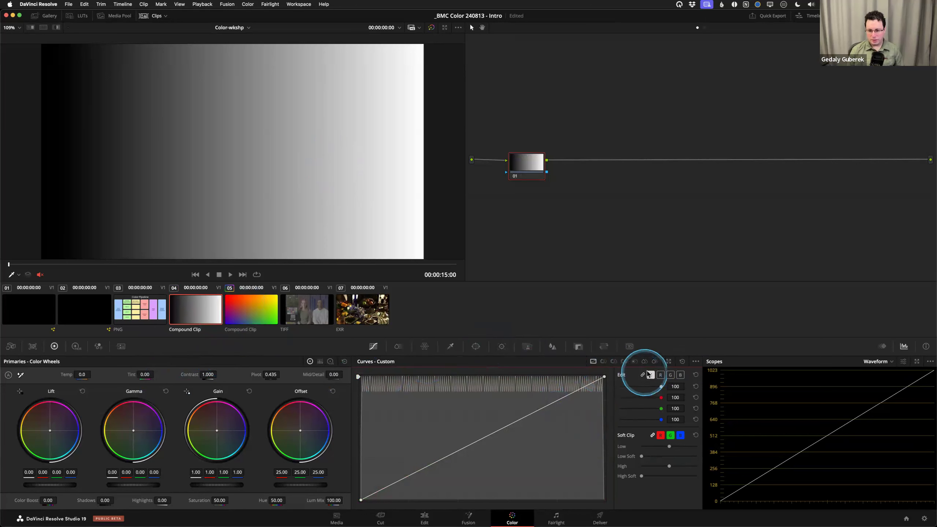
left_click(661, 375)
left_click(681, 375)
left_click_drag(603, 378, 611, 401)
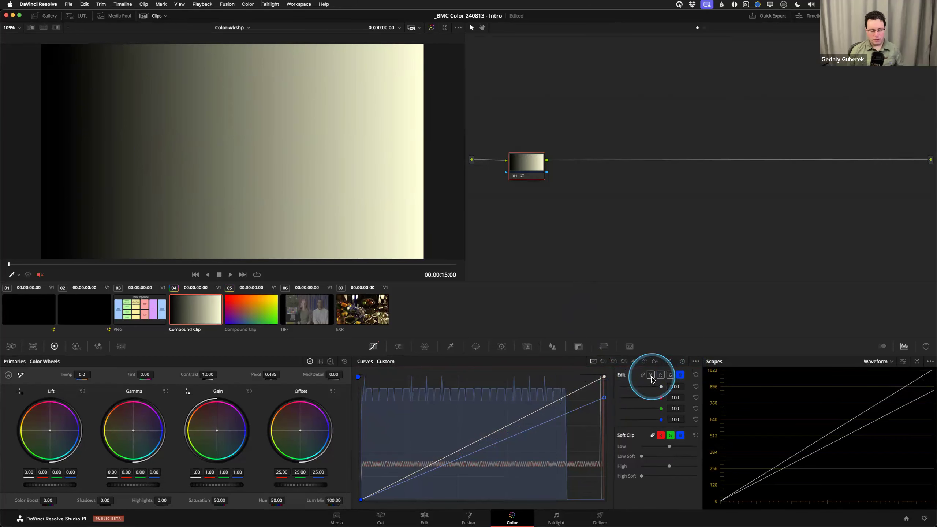
left_click(685, 366)
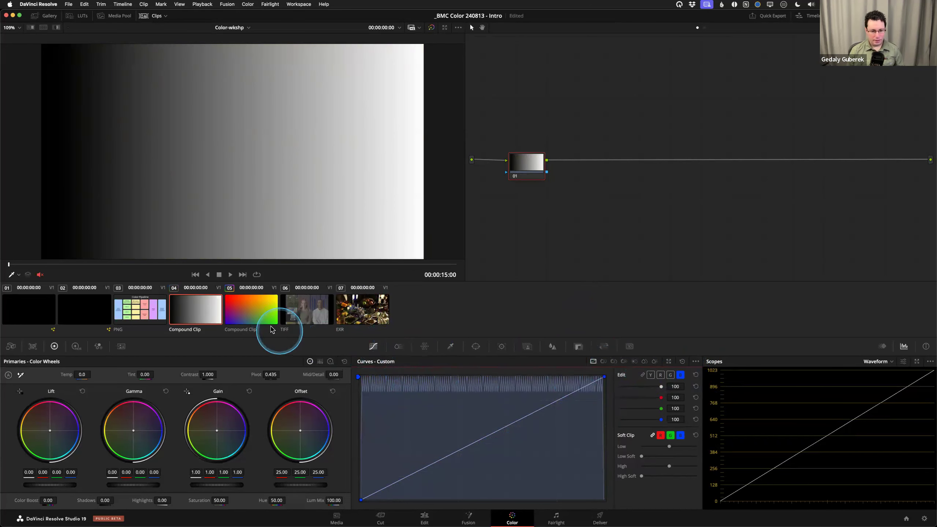
- Switch to the colored gradient clip 05, reset its node 01 grade, and show the Hue Vs Hue curve
left_click(256, 317)
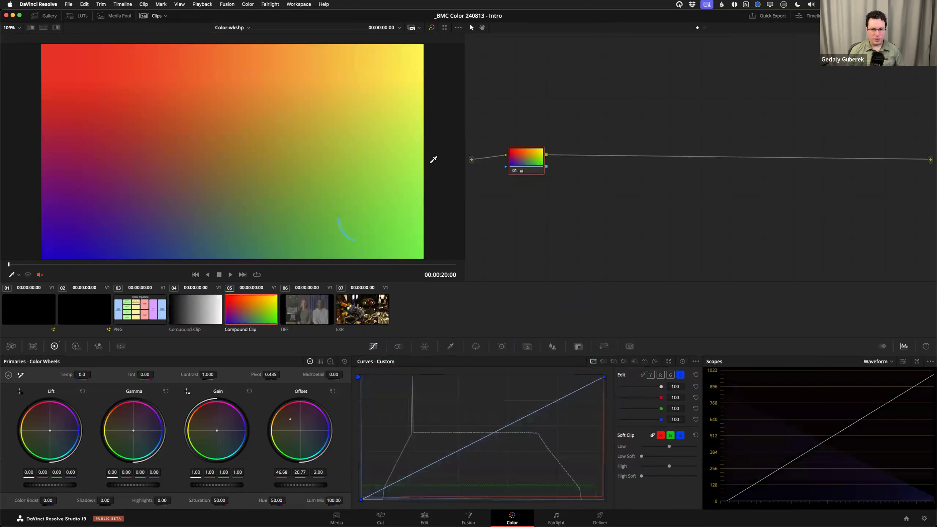
right_click(526, 158)
key("Escape")
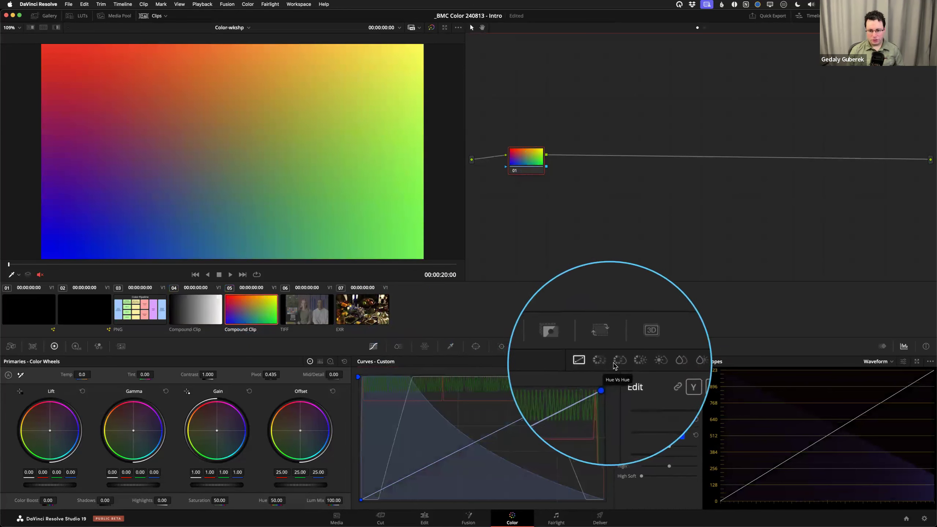
left_click(604, 364)
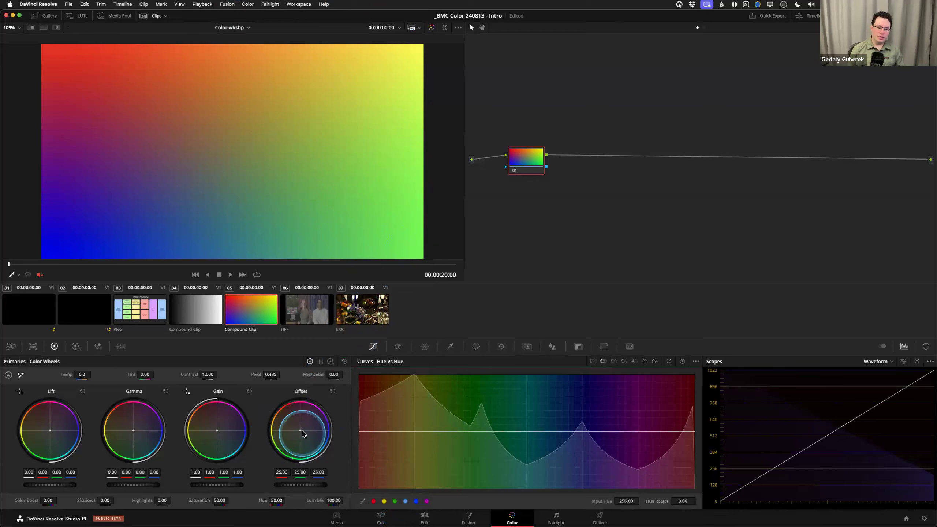
- Push the Offset toward orange-red with red 99.27, green 8.00 and blue -27.68, and reset the Offset
left_click_drag(299, 430, 268, 372)
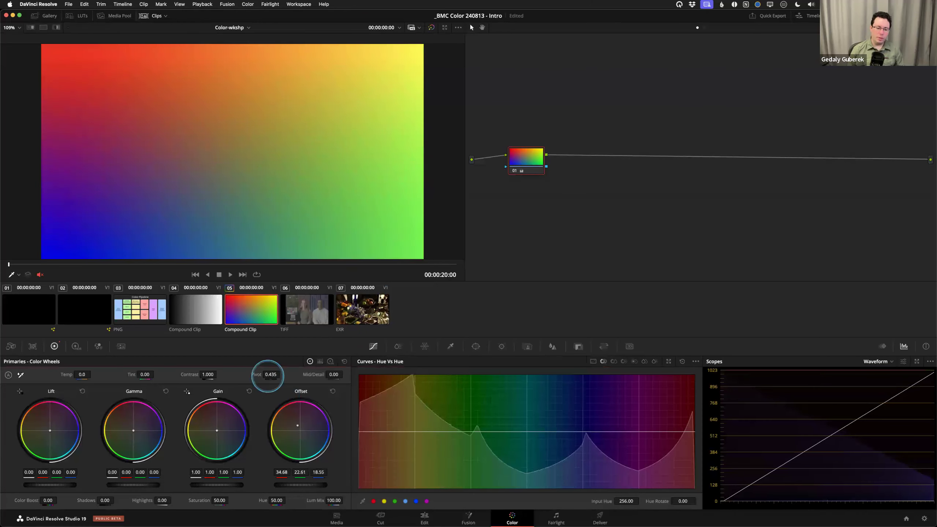
left_click_drag(195, 266, 61, 42)
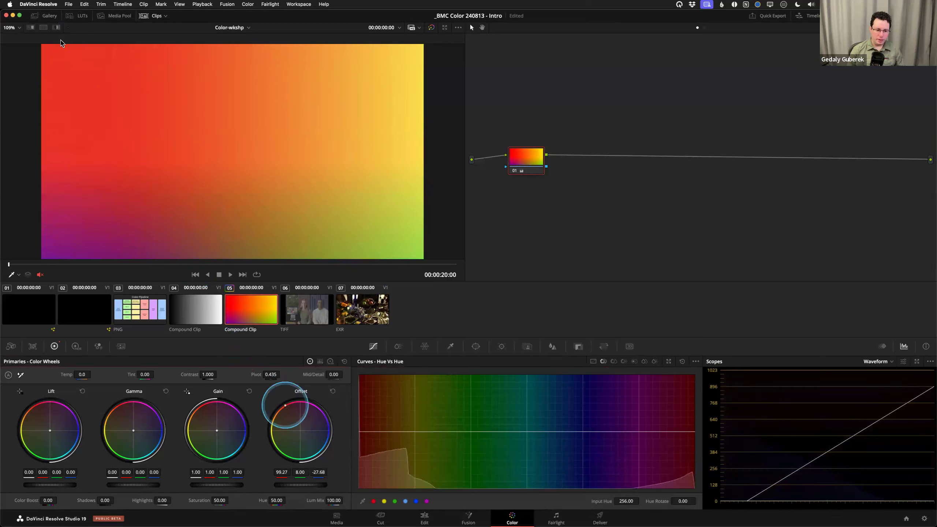
left_click(333, 391)
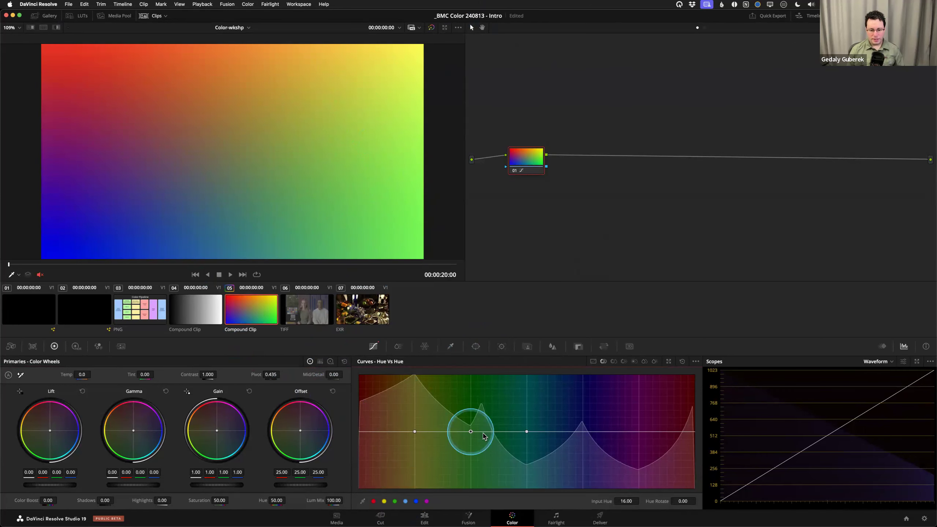
- Lower the green point on the Hue Vs Hue curve to a hue rotation of -81.09, and reset the curve
mouse_move(472, 433)
left_mouse_down()
mouse_move(468, 473)
mouse_move(466, 440)
left_mouse_up()
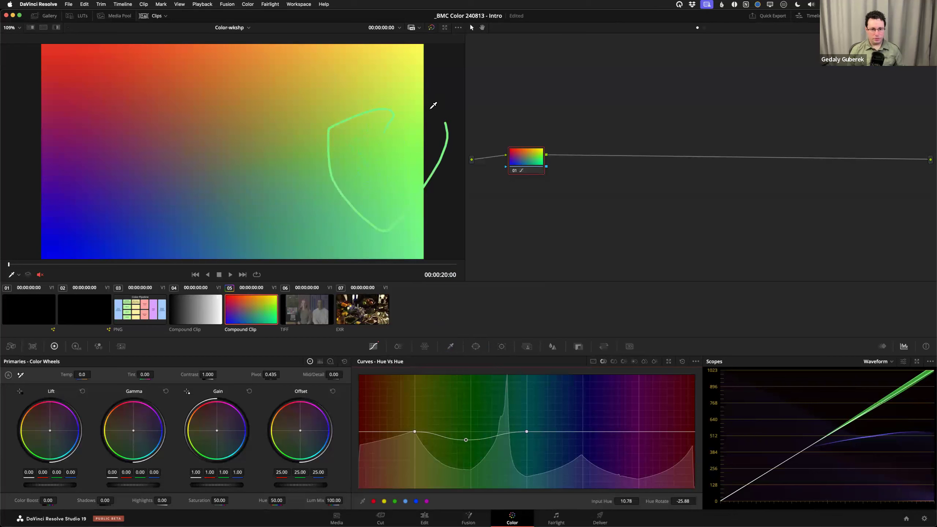
mouse_move(466, 441)
left_mouse_down()
mouse_move(470, 418)
mouse_move(475, 453)
mouse_move(477, 360)
mouse_move(470, 460)
left_mouse_up()
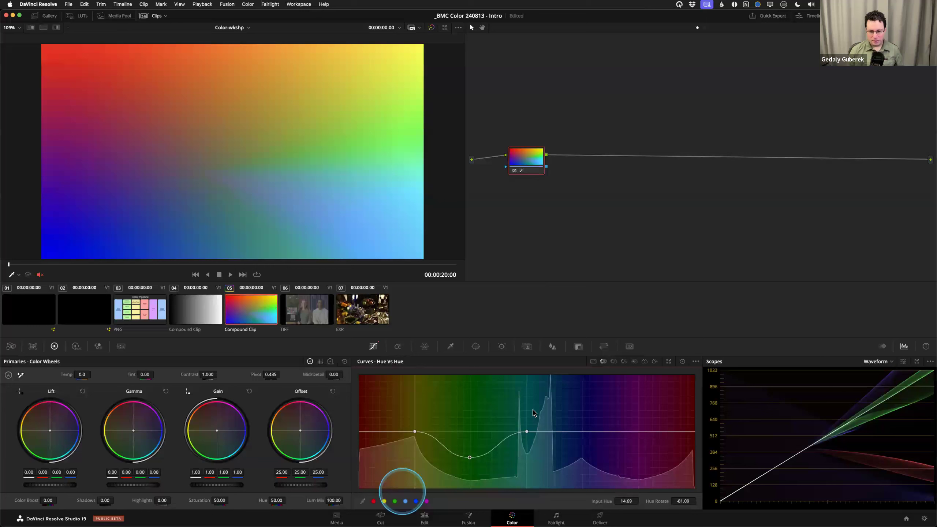
left_click(682, 361)
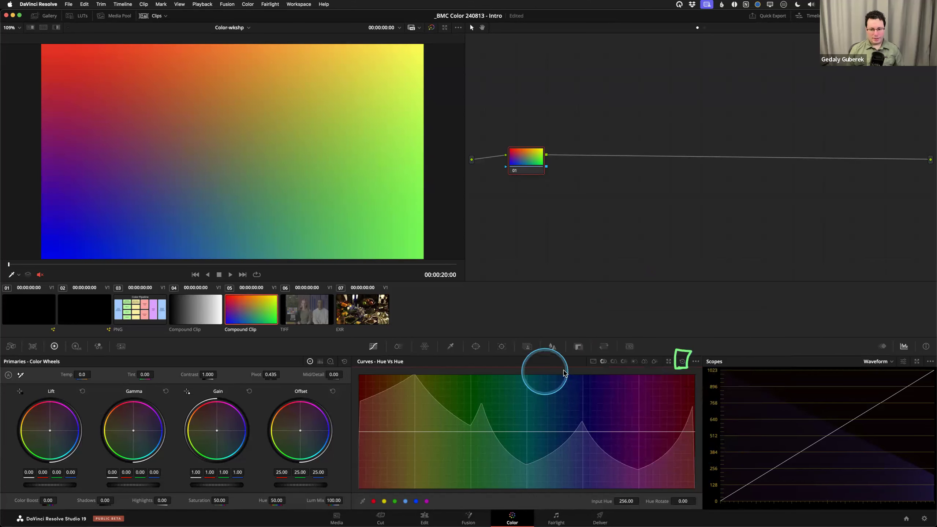
- Show the Hue Vs Sat curve, add a blue point, lower its saturation, and reset the curve
left_click(614, 363)
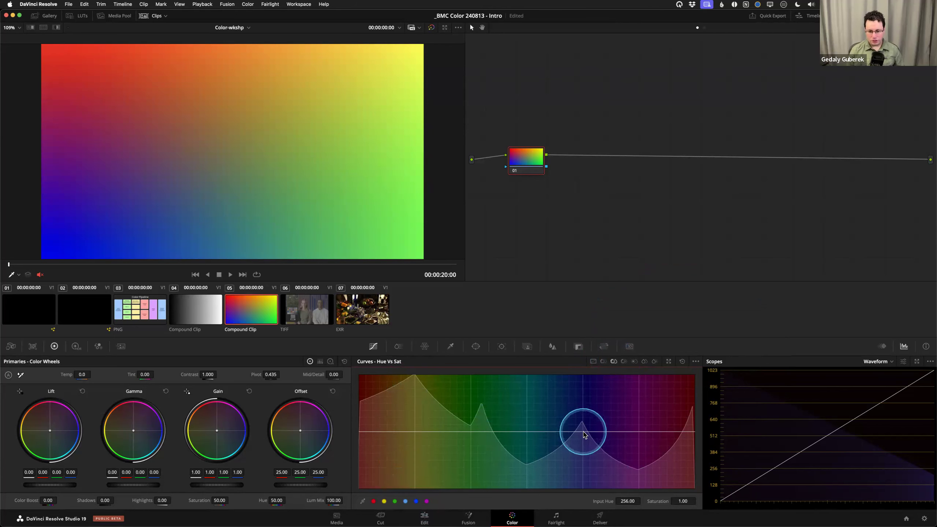
left_click(415, 502)
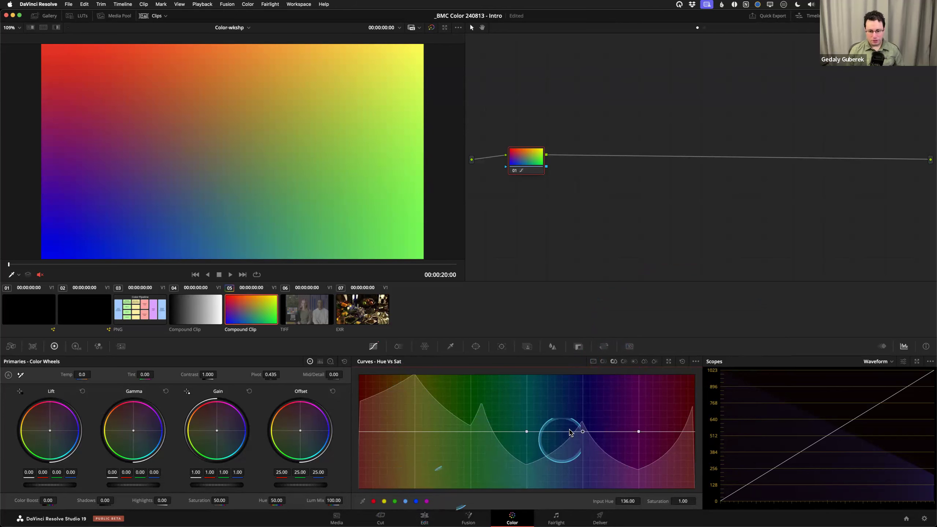
left_click_drag(583, 433, 587, 458)
left_click(683, 361)
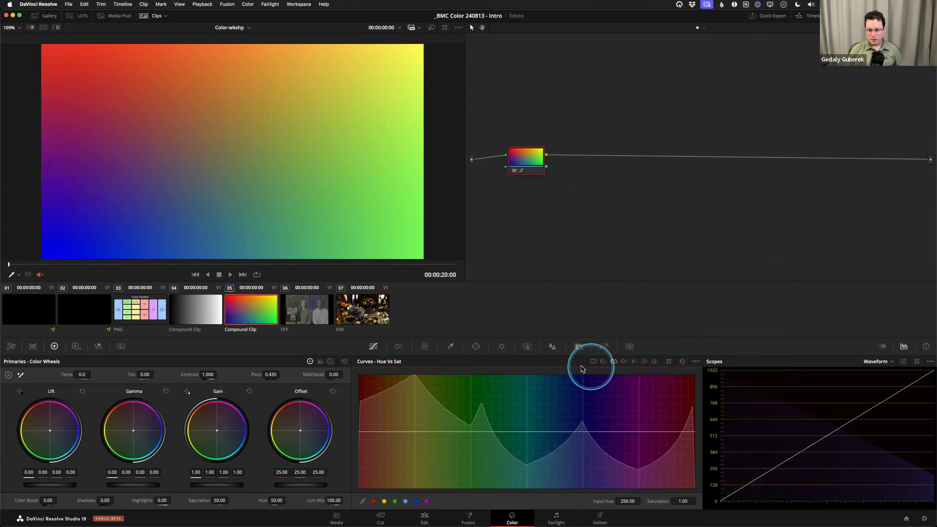
- Show the Hue Vs Lum curve, add a green point, lower it to a lum gain of about 0.64, and reset the curve
left_click(624, 366)
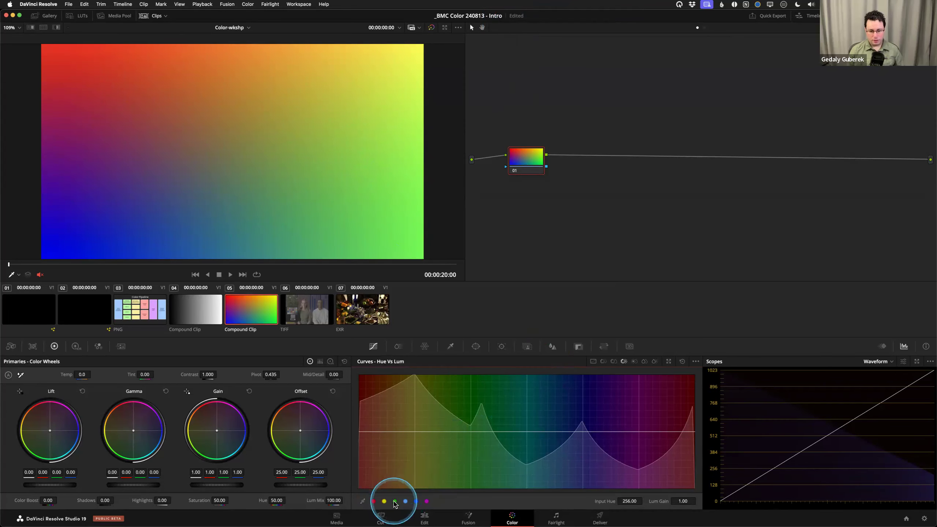
left_click(396, 504)
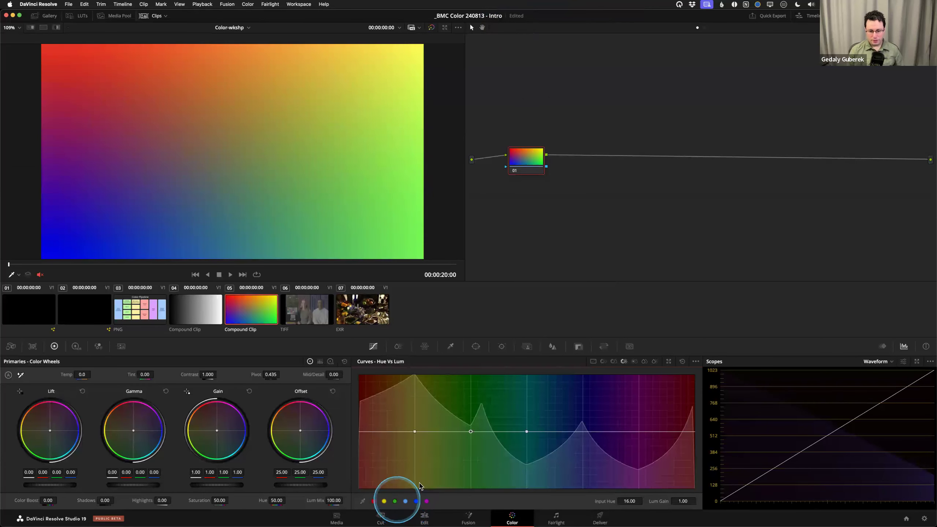
left_click_drag(465, 429, 477, 459)
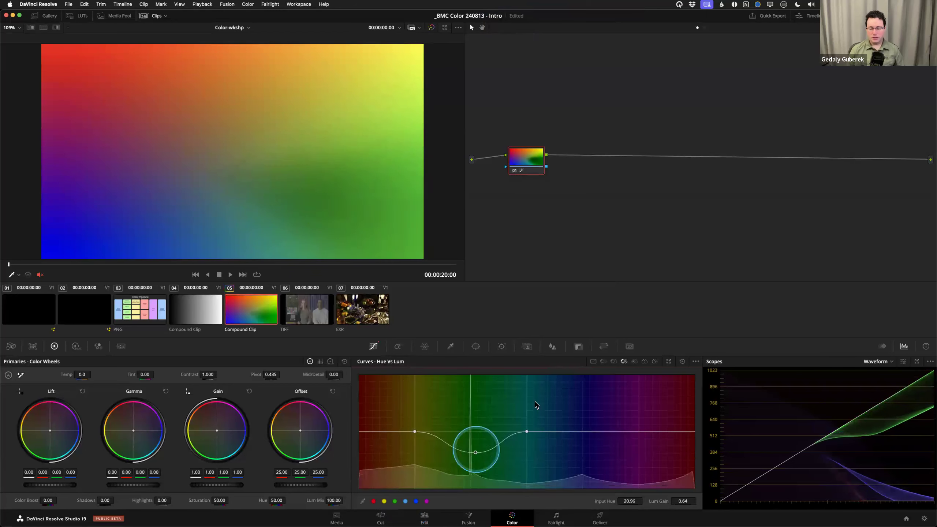
left_click(683, 362)
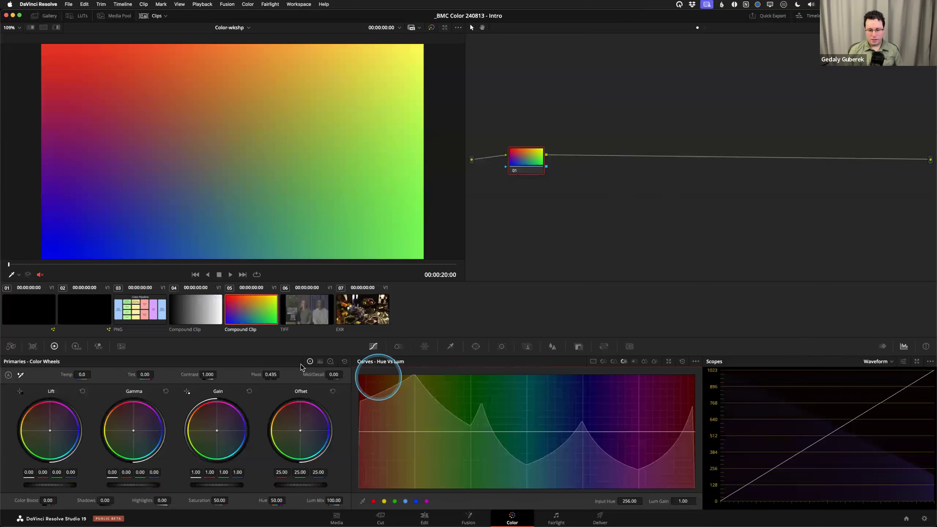
- Add a circle window to node 01 and shape it into a tall ellipse with size 40.10, aspect 40.12 and softness 6.12
left_click(477, 347)
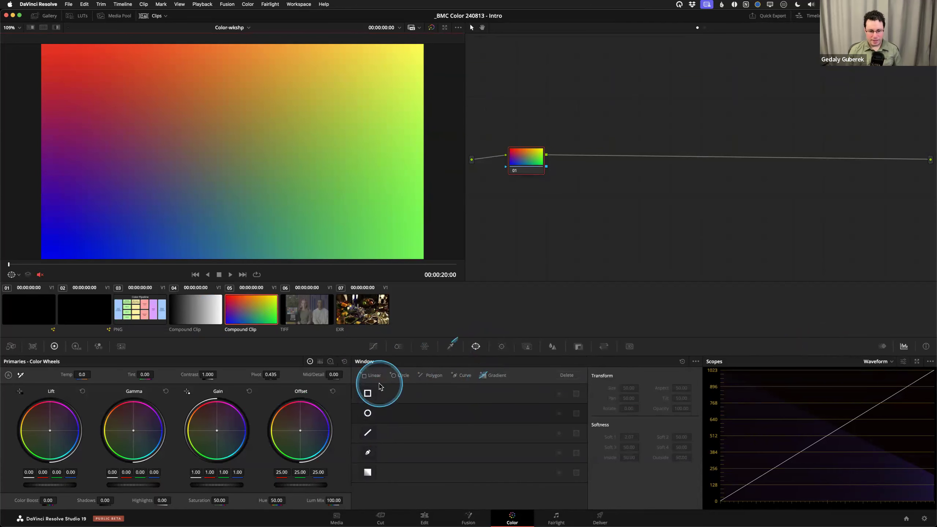
left_click(368, 413)
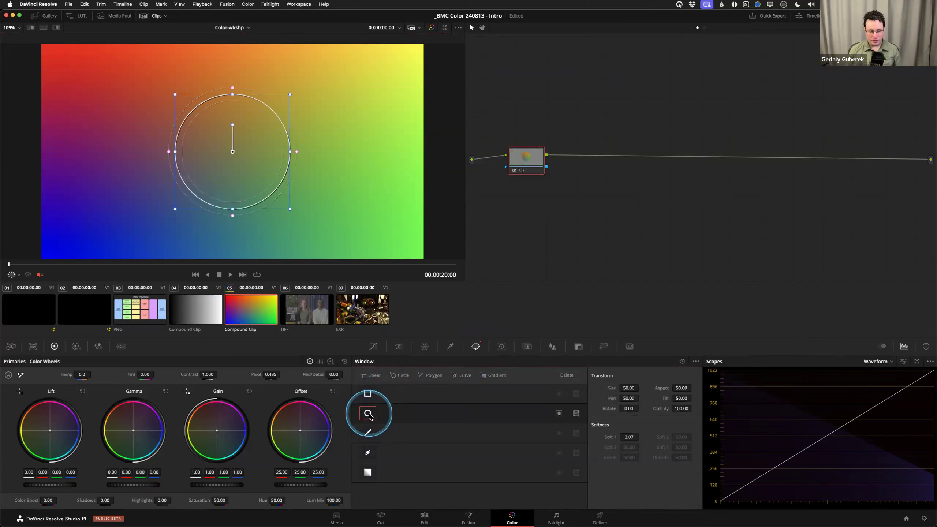
left_click_drag(290, 212, 319, 230)
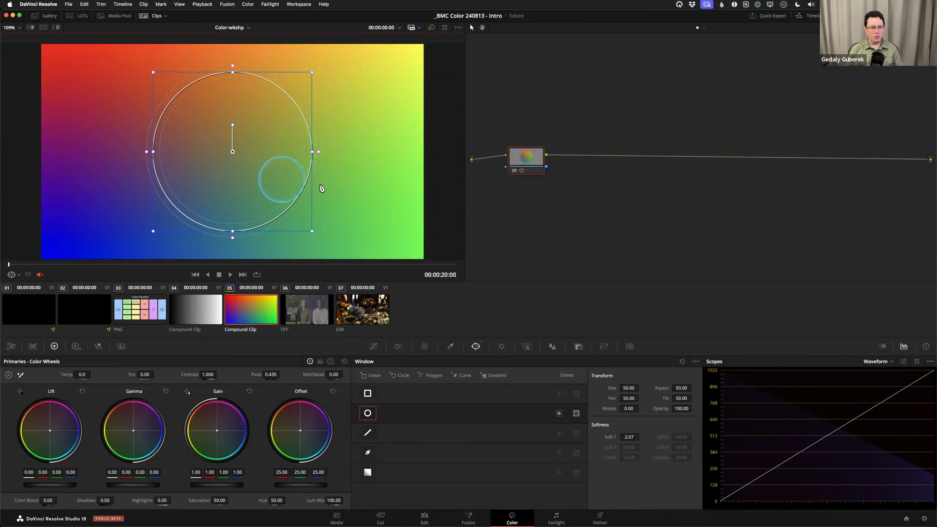
mouse_move(309, 150)
left_mouse_down()
mouse_move(268, 153)
mouse_move(302, 155)
left_mouse_up()
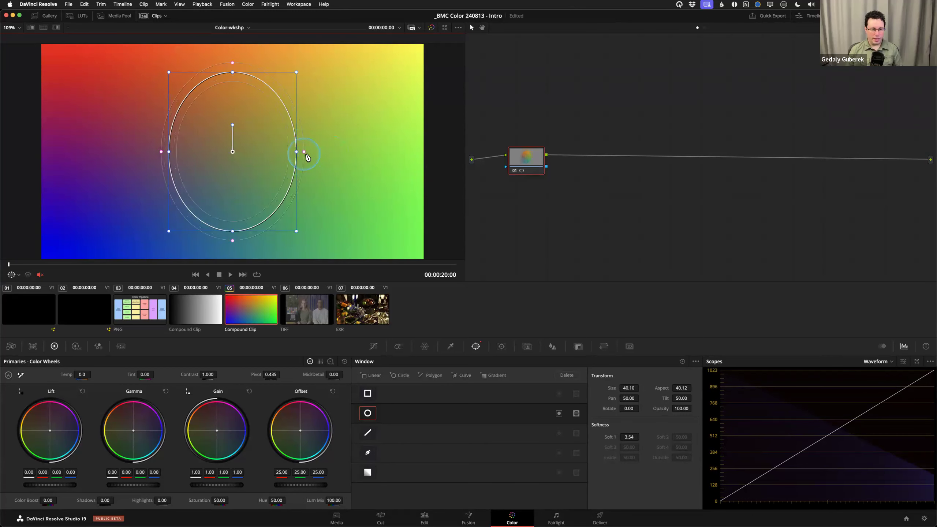
left_click(531, 159)
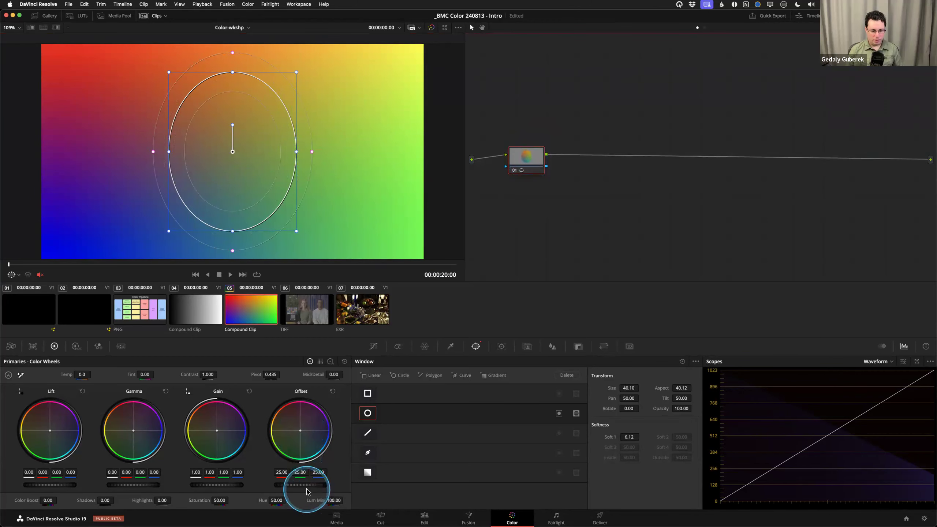
- Lower the Offset to -11.25 inside the window, hide the window outline, and compare the image with node 01 disabled and enabled
left_click_drag(306, 489, 306, 489)
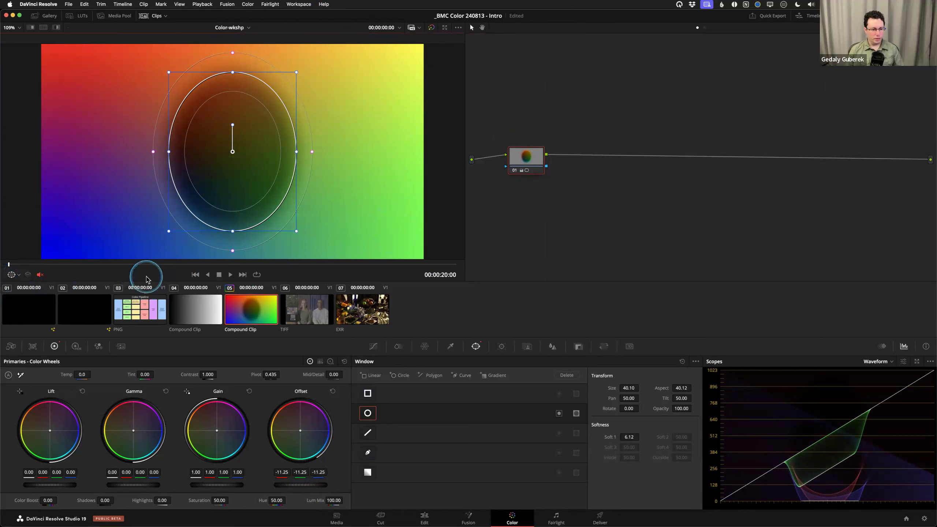
key("shift+grave")
left_click(537, 170)
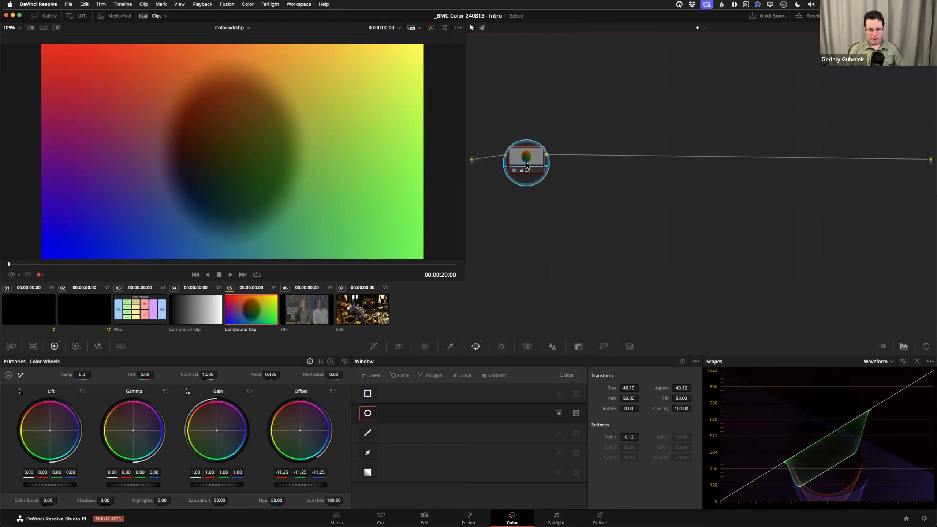
key("super+d")
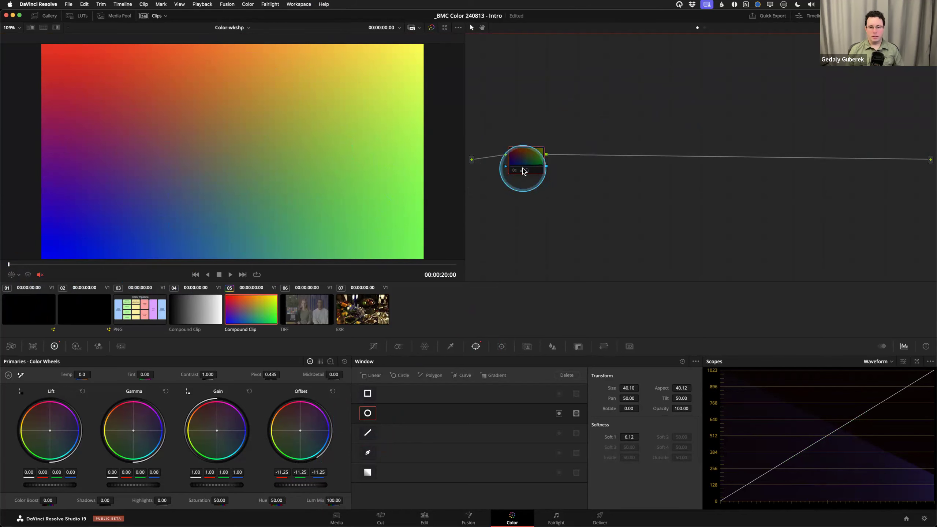
key("super+d")
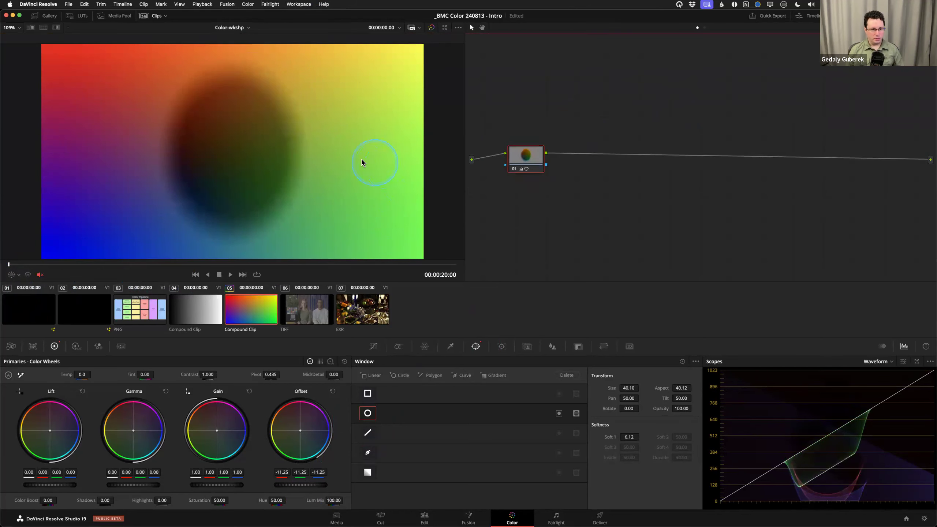
- Soften the ellipse window to 23.19, move it to pan 60.54 and tilt 56.77, and compare with node 01 disabled and enabled
key("shift+grave")
left_click_drag(254, 148, 321, 175)
left_click_drag(386, 180, 422, 184)
left_click_drag(323, 195, 418, 45)
left_click(497, 163)
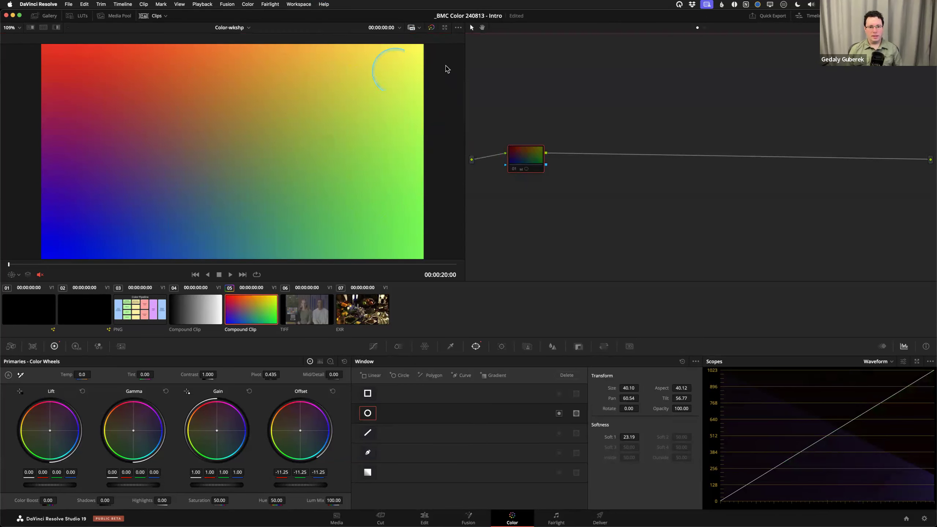
left_click(522, 159)
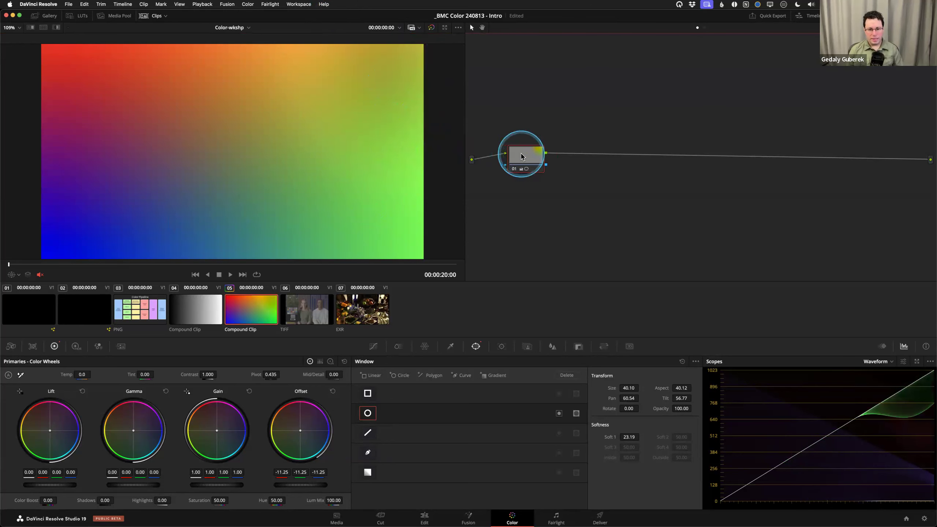
- Move the ellipse window back near the frame's center at pan 49.53 and tilt 50.92, reduce its softness to 6.10, and hide its outline
left_click_drag(393, 78, 227, 152)
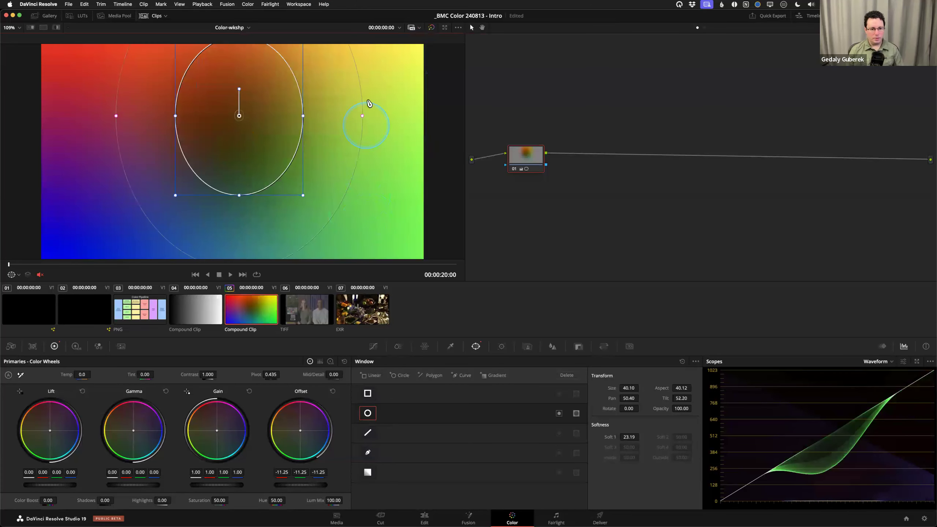
left_click_drag(364, 122, 325, 115)
left_click_drag(239, 116, 219, 142)
left_click_drag(281, 70, 232, 138)
key("shift+grave")
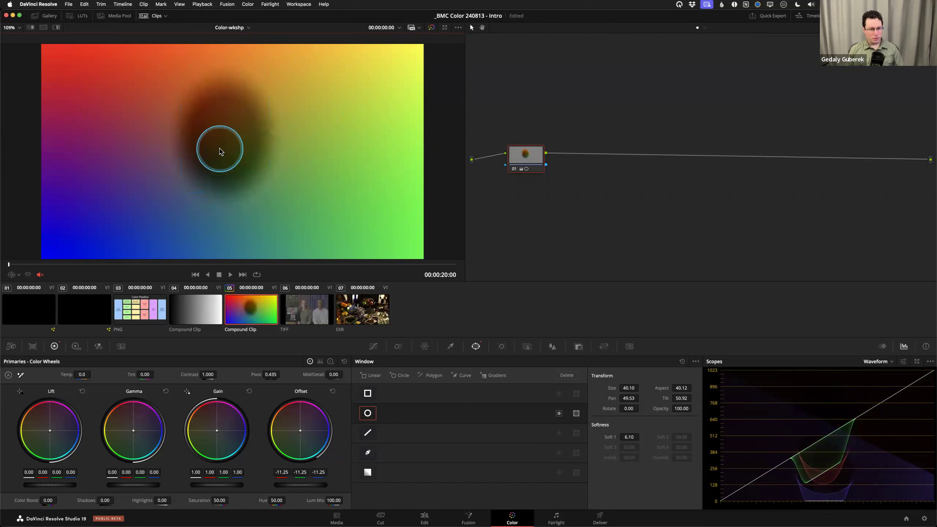
- Reset the grade of node 01 on the colored gradient clip
right_click(536, 166)
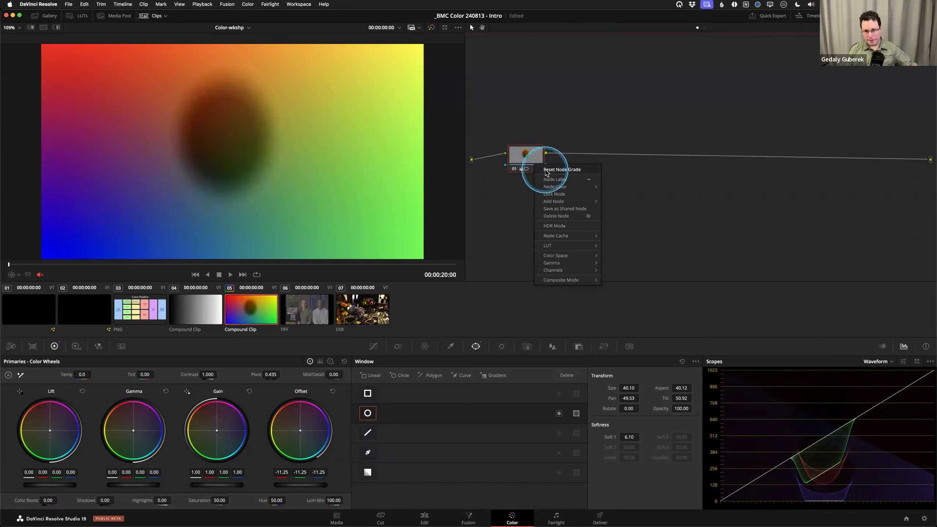
left_click(546, 173)
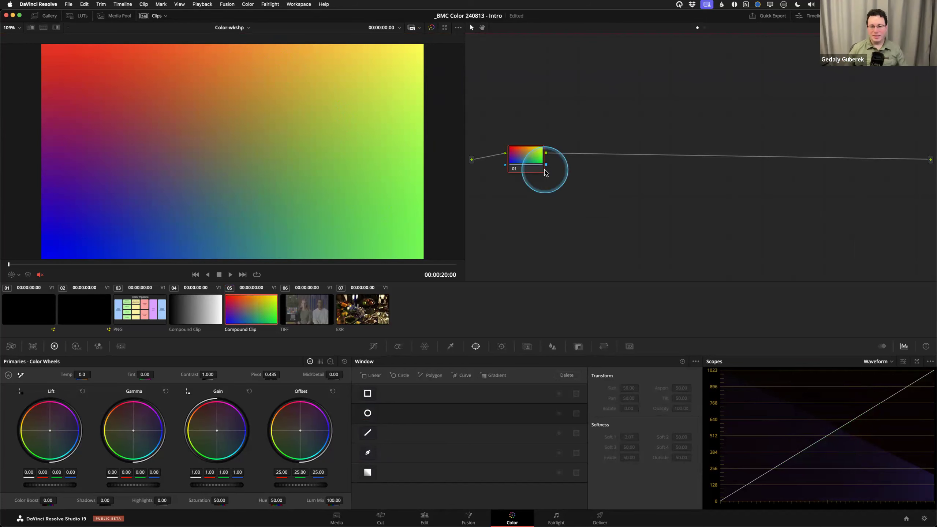
left_click_drag(546, 169, 550, 174)
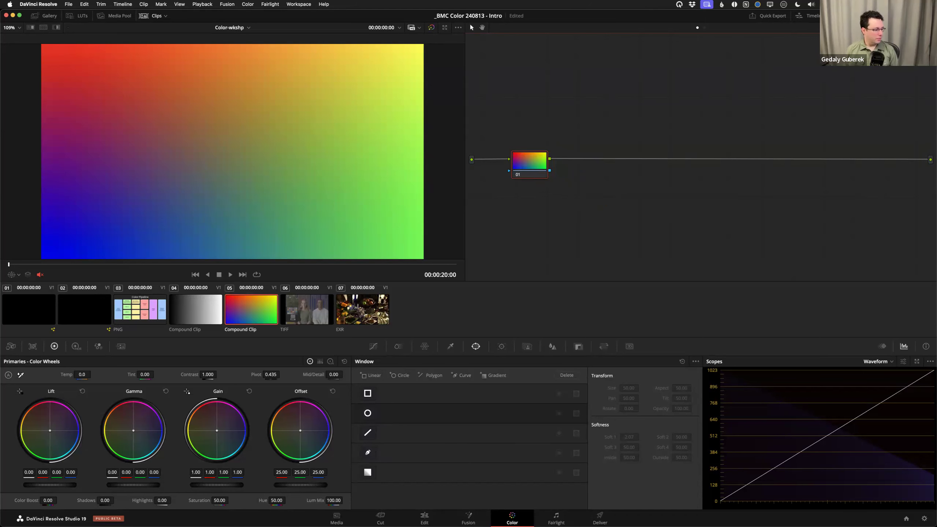
- Switch to the TIFF clip 06 showing two people beside a color chart
left_click(312, 306)
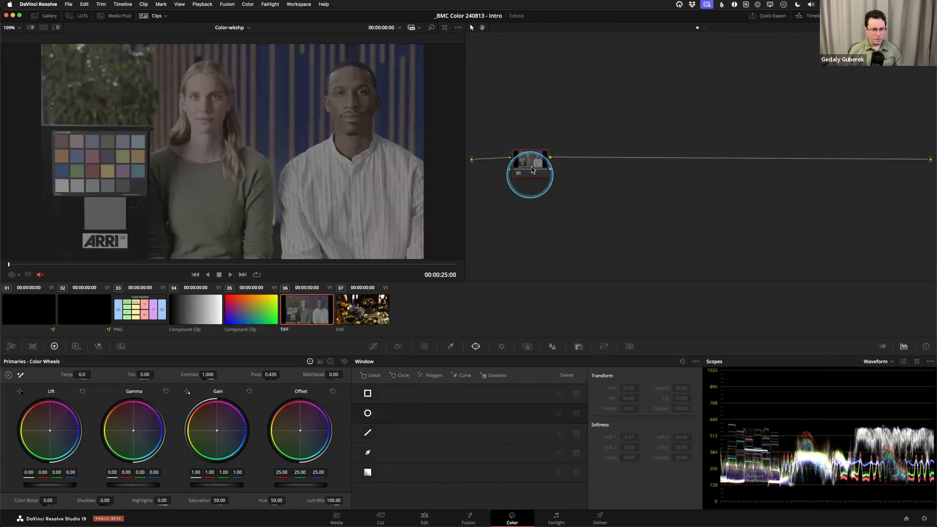
left_click_drag(531, 161, 524, 160)
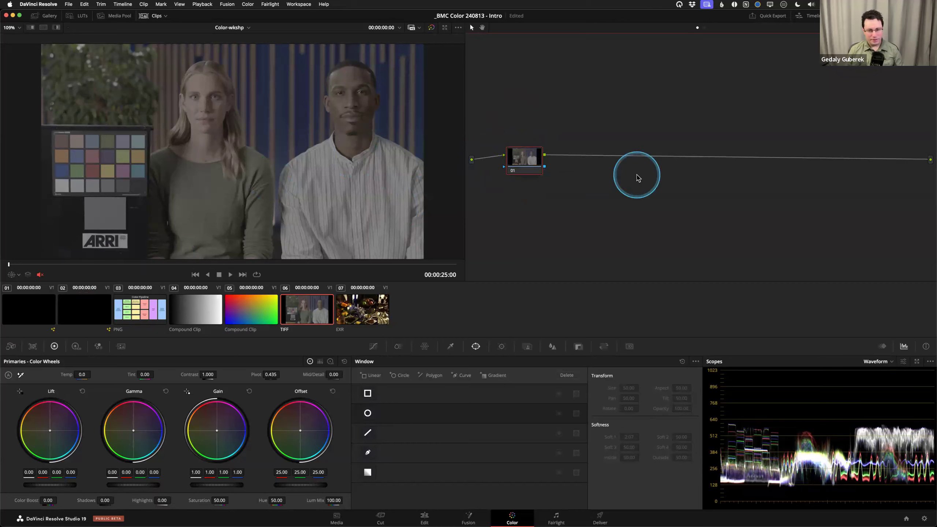
left_click_drag(530, 163, 529, 165)
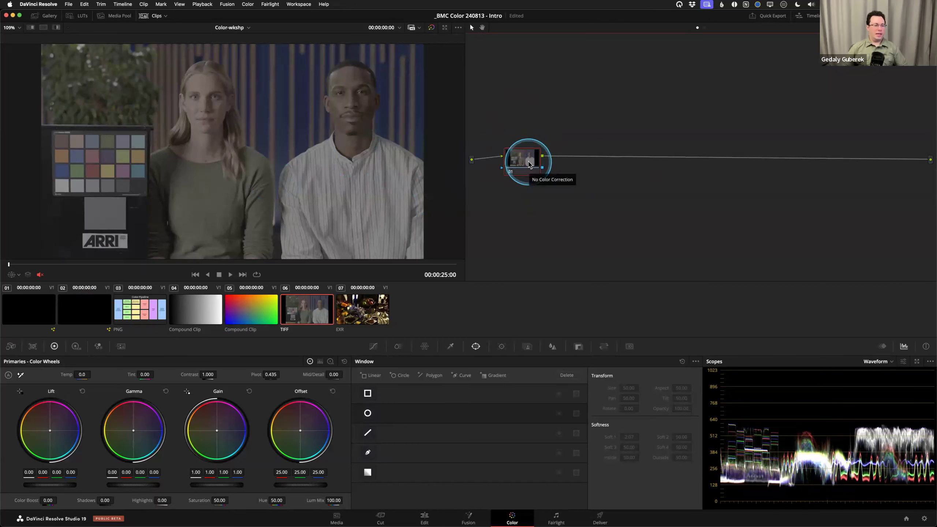
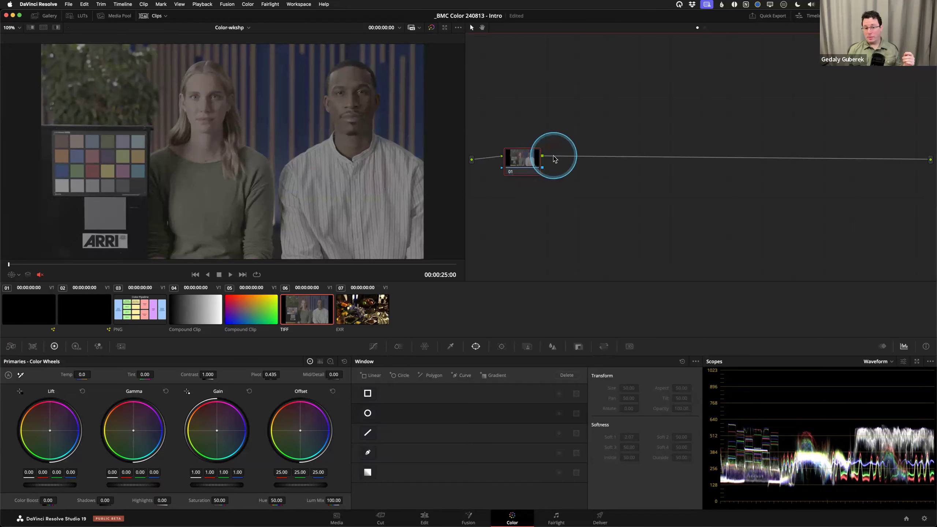
left_click_drag(527, 164, 531, 167)
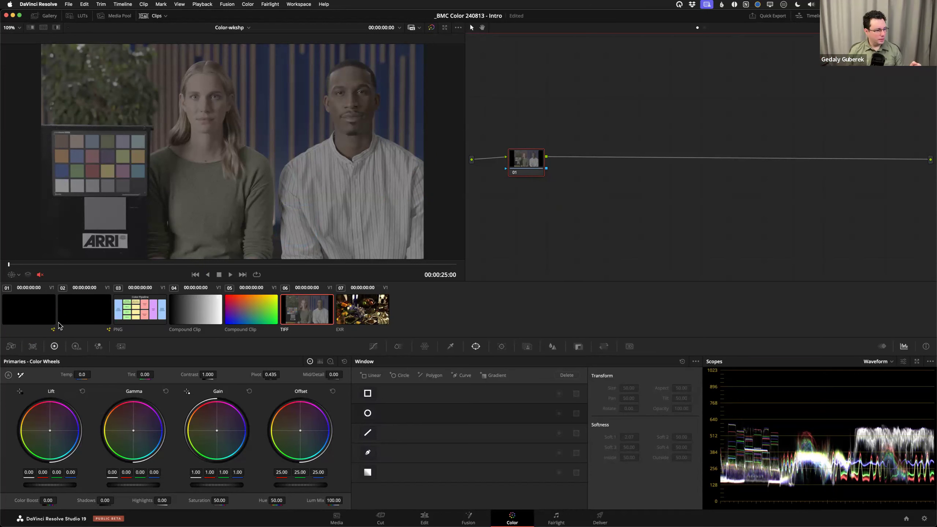
left_click_drag(524, 167, 528, 170)
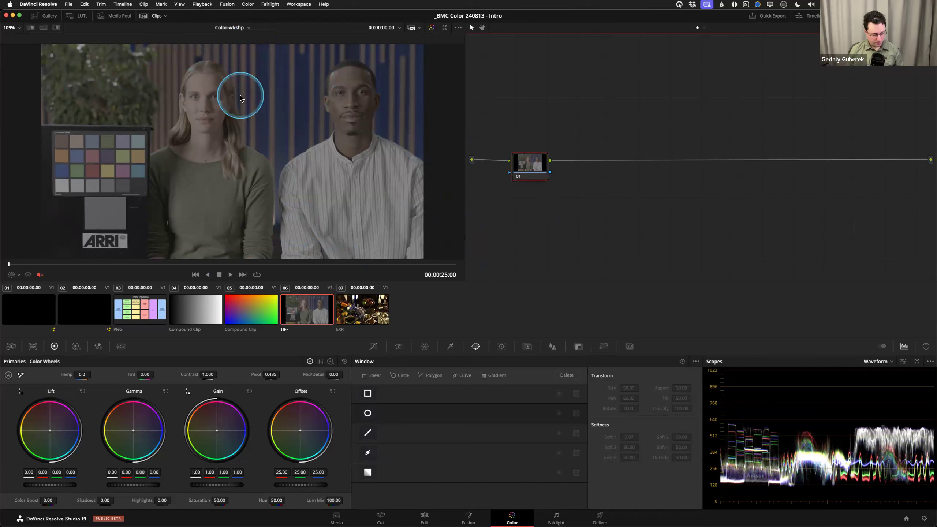
left_click_drag(522, 163, 535, 163)
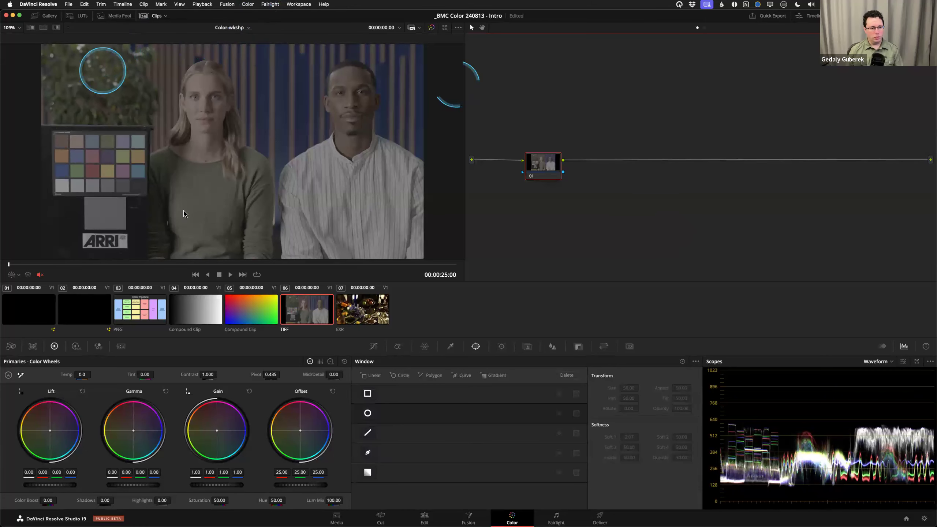
left_click_drag(542, 165, 552, 164)
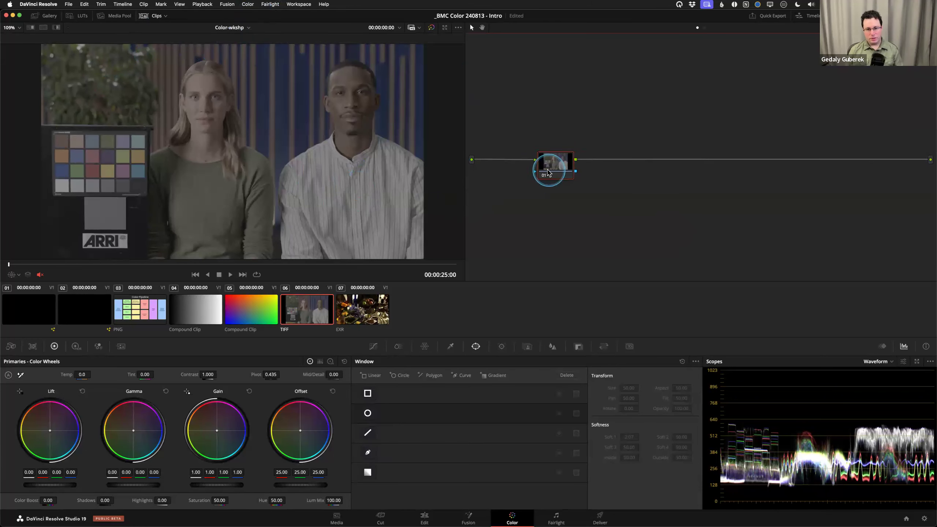
mouse_move(81, 59)
left_mouse_down()
mouse_move(63, 248)
mouse_move(426, 99)
mouse_move(87, 63)
left_mouse_up()
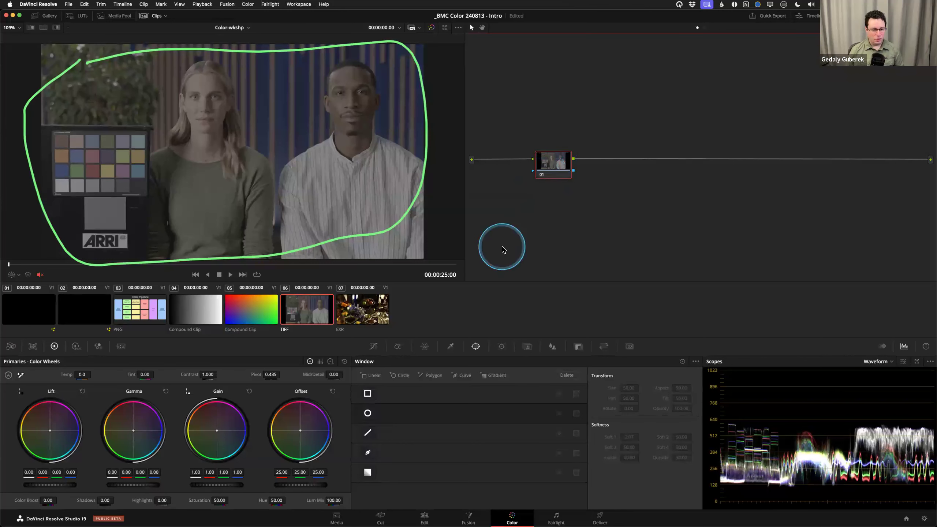
key("Escape")
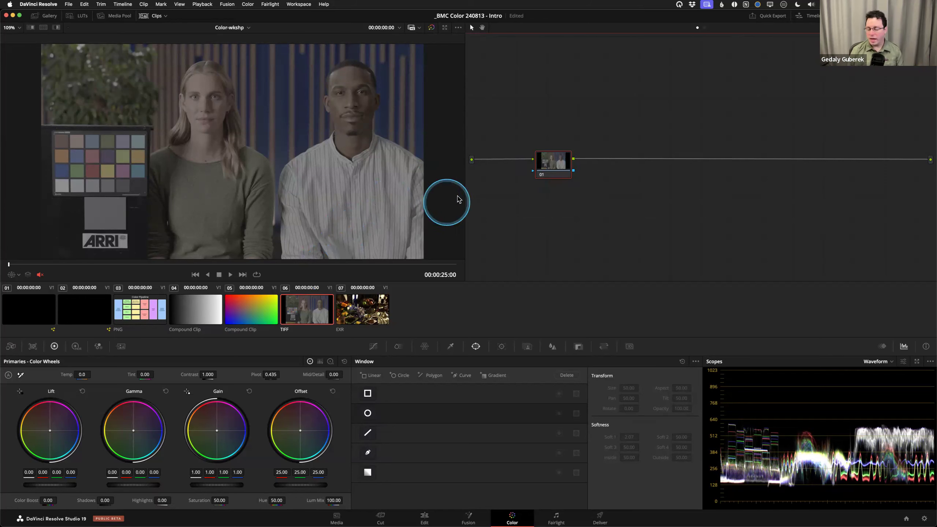
mouse_move(545, 161)
left_mouse_down()
mouse_move(532, 161)
mouse_move(540, 162)
left_mouse_up()
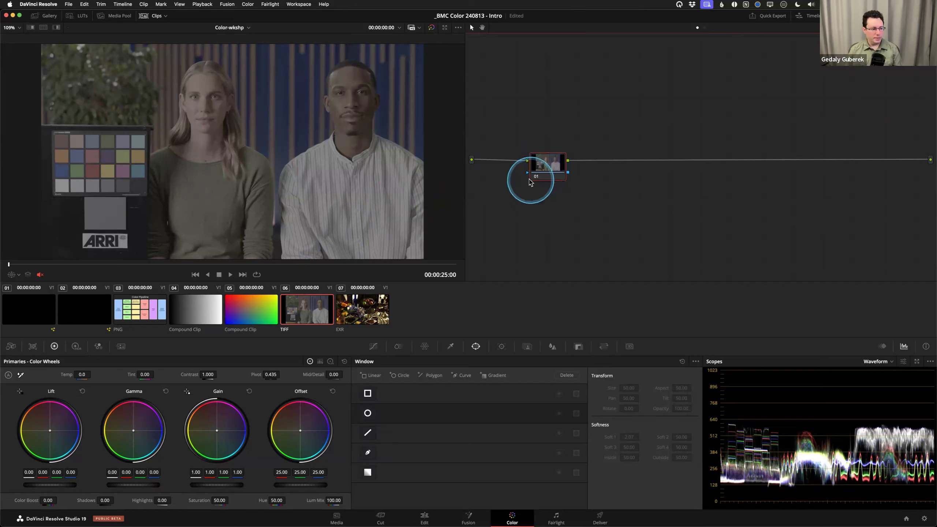
scroll(222, 74, "up", 5)
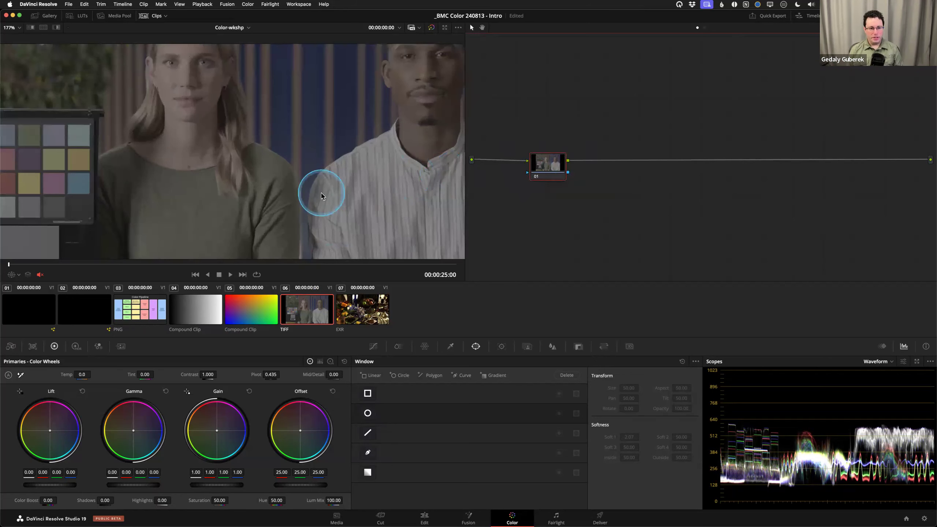
- Open the project's Color Management settings and move the dialog aside so both people in the viewer stay visible
scroll(325, 190, "down", 5)
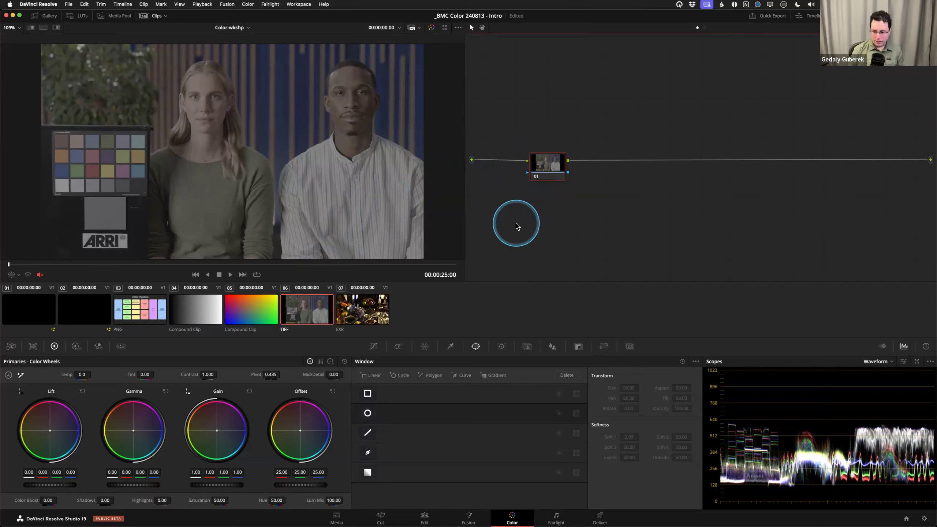
key("ctrl")
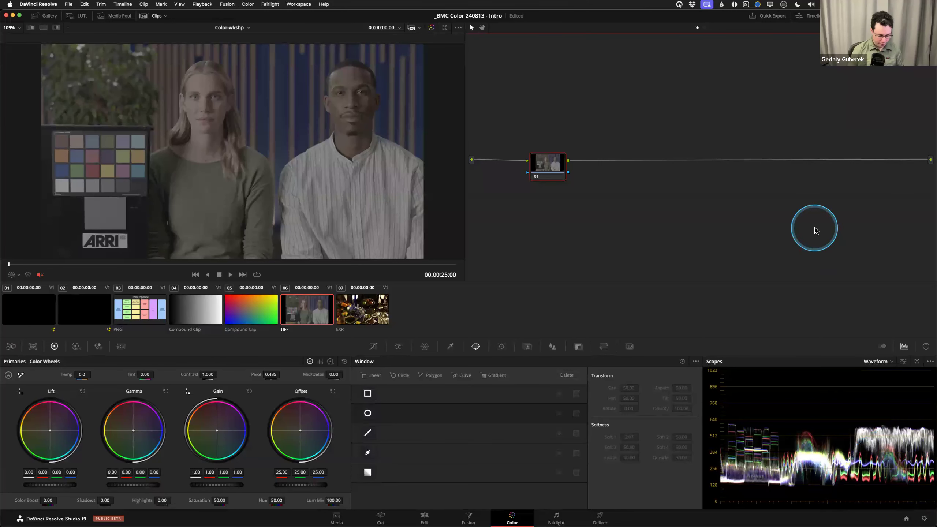
key("shift+9")
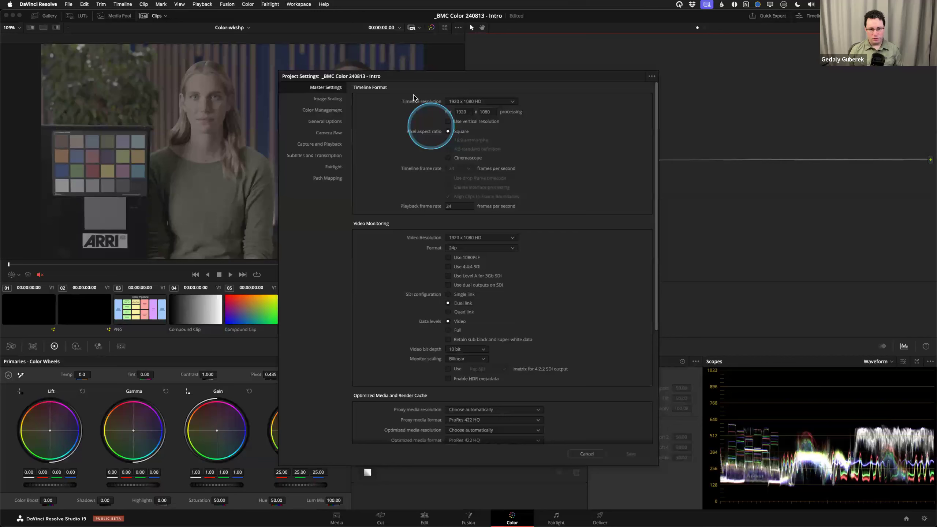
mouse_move(407, 45)
left_mouse_down()
mouse_move(243, 79)
mouse_move(291, 516)
mouse_move(695, 363)
mouse_move(640, 35)
left_mouse_up()
left_click_drag(554, 54, 343, 65)
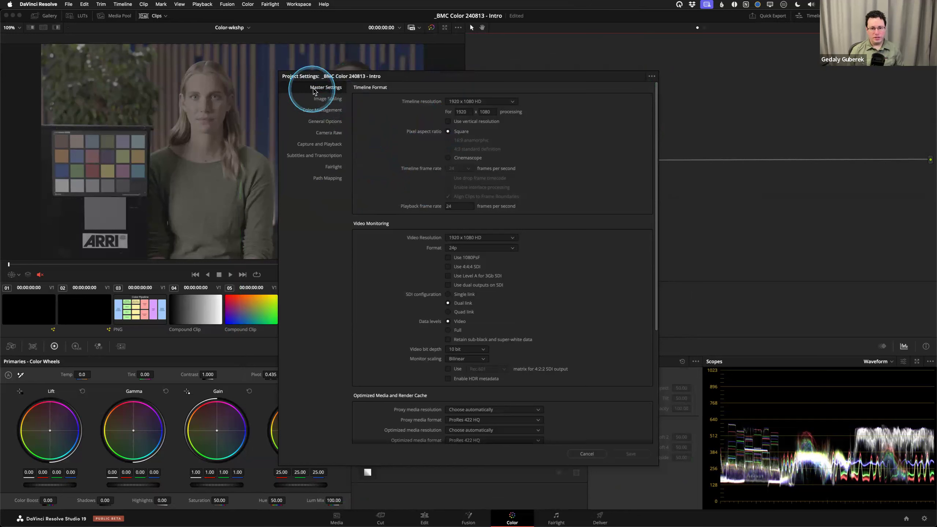
mouse_move(441, 92)
left_mouse_down()
mouse_move(388, 92)
mouse_move(398, 113)
mouse_move(428, 117)
mouse_move(524, 120)
mouse_move(539, 97)
mouse_move(466, 85)
mouse_move(377, 98)
left_mouse_up()
mouse_move(483, 185)
left_mouse_down()
mouse_move(386, 186)
mouse_move(394, 152)
mouse_move(533, 164)
mouse_move(477, 183)
left_mouse_up()
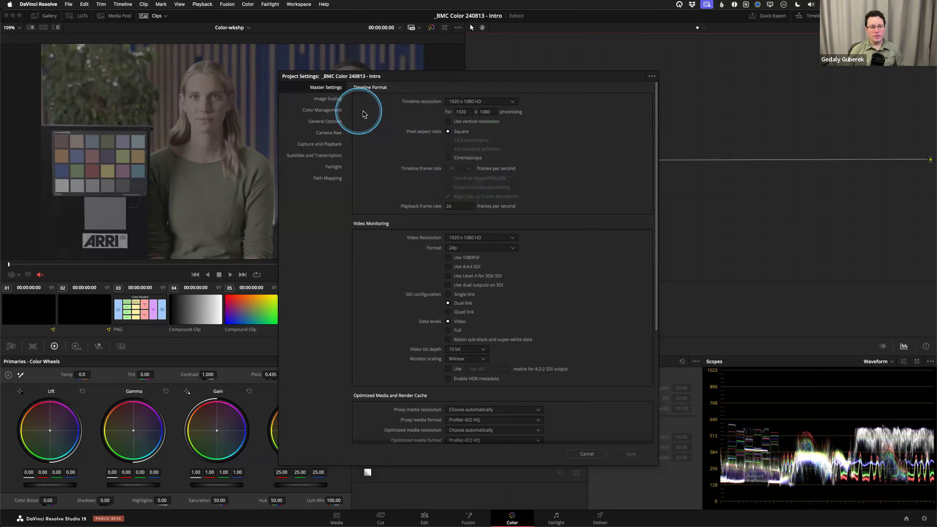
left_click(316, 112)
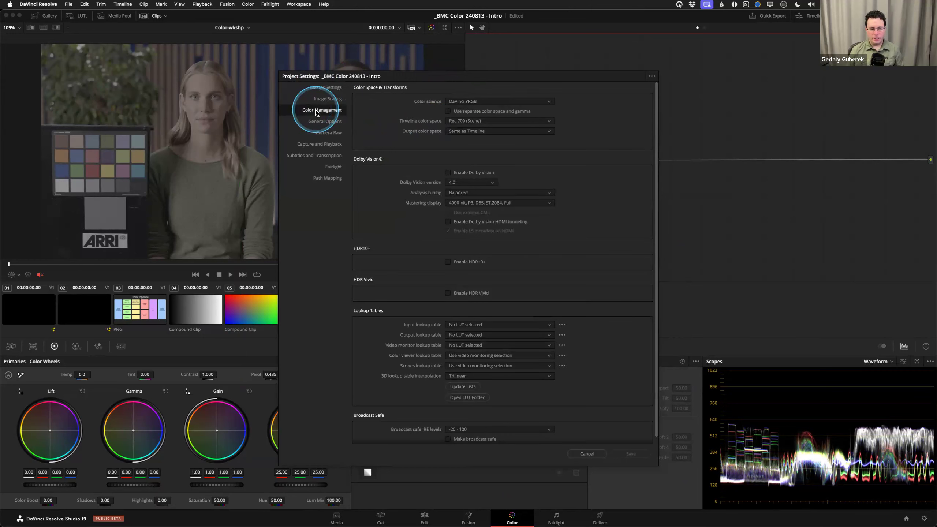
left_click_drag(430, 75, 602, 45)
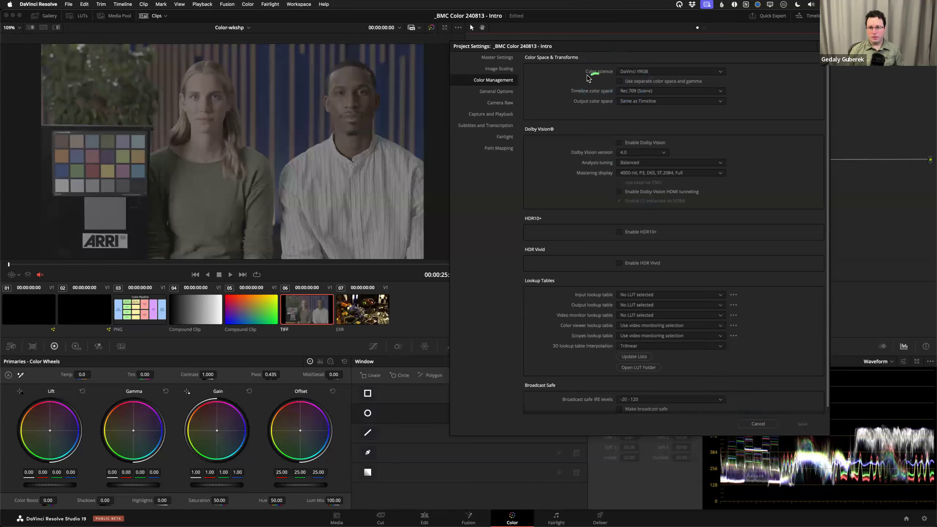
- Set the project's color science to DaVinci YRGB Color Managed
left_click_drag(623, 74, 650, 75)
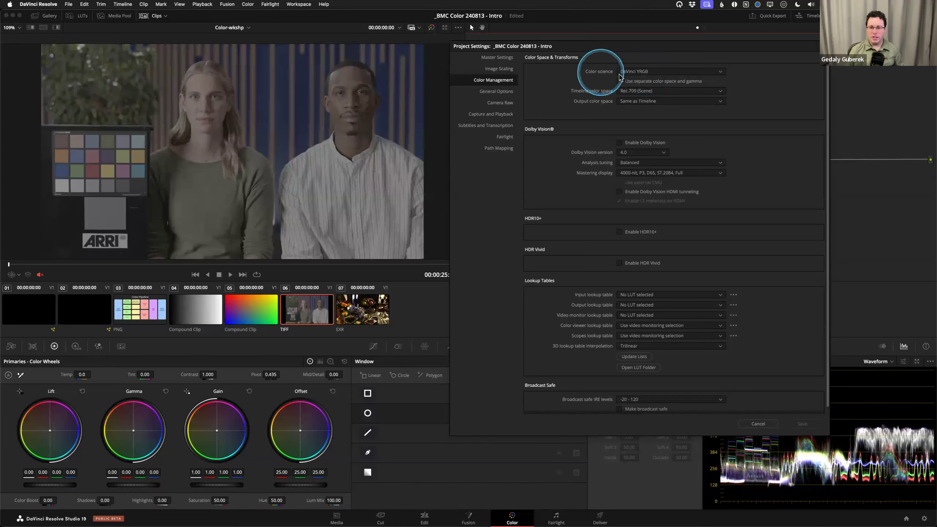
mouse_move(630, 73)
left_mouse_down()
mouse_move(607, 76)
mouse_move(652, 73)
left_mouse_up()
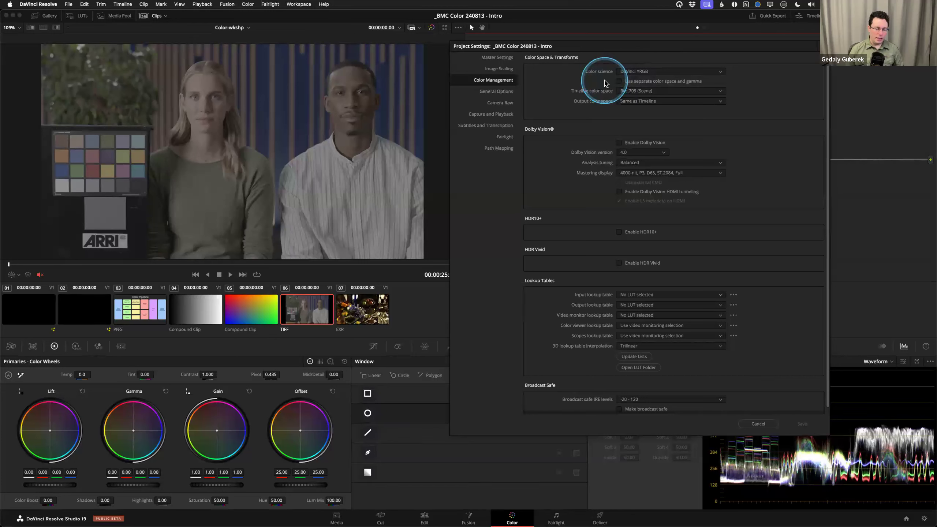
left_click_drag(596, 82, 624, 79)
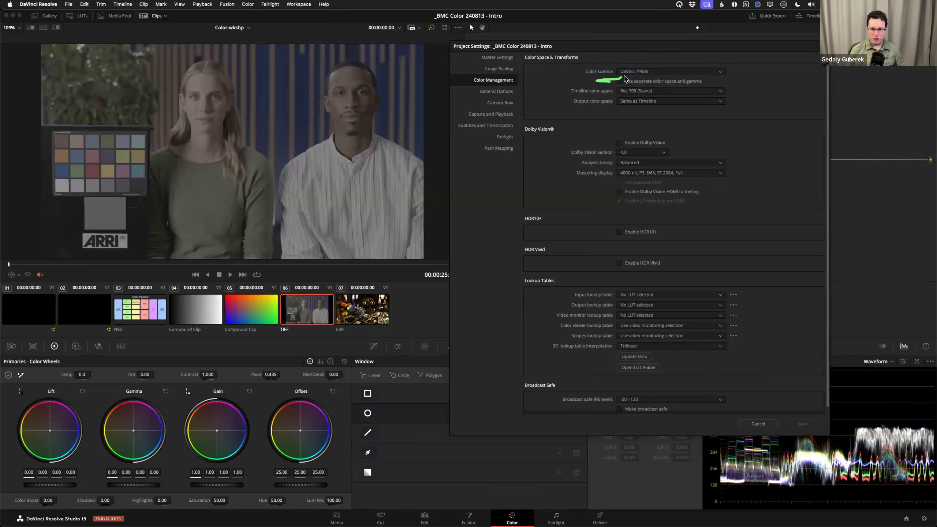
left_click(645, 72)
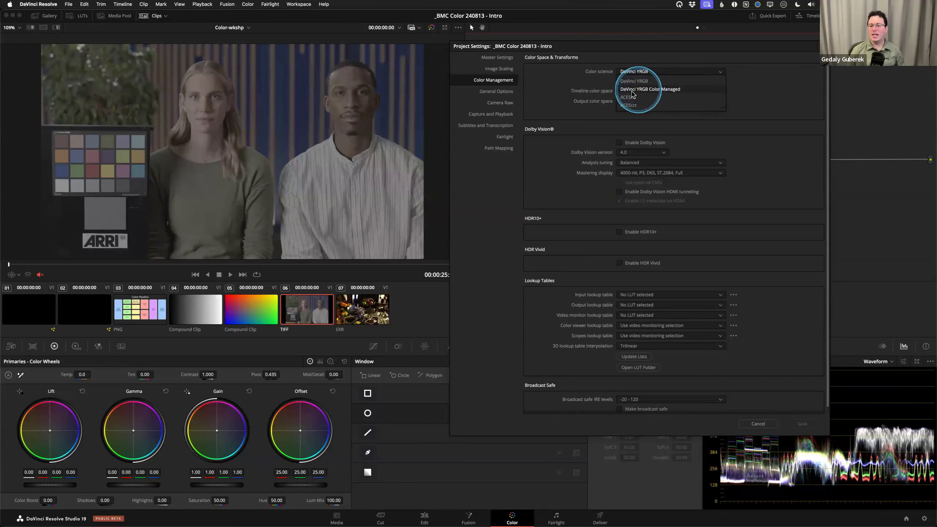
left_click_drag(620, 91, 649, 93)
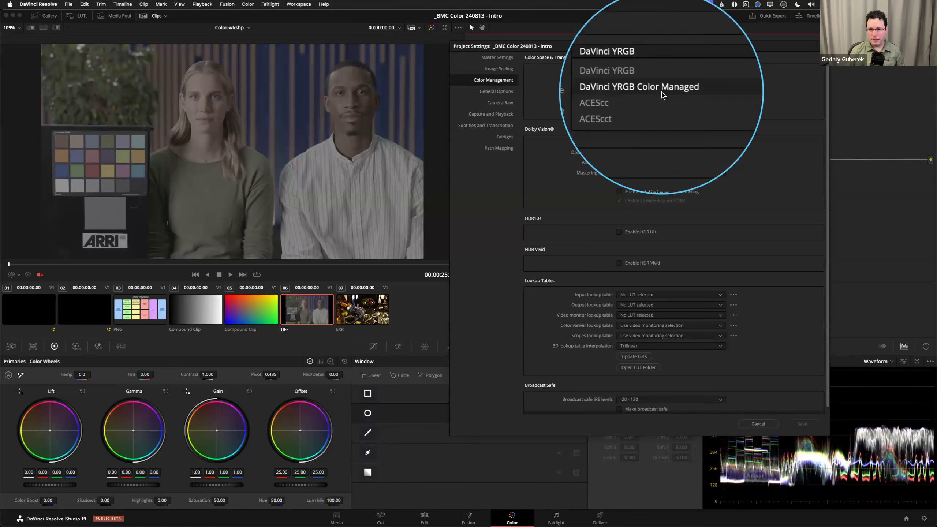
left_click(660, 89)
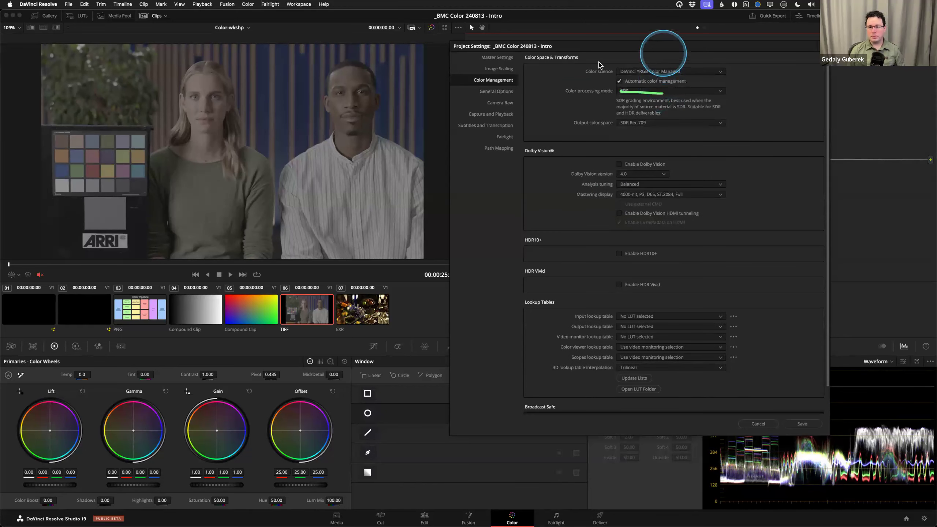
- Turn off automatic color management and set the color processing mode to Custom
left_click_drag(605, 47, 456, 94)
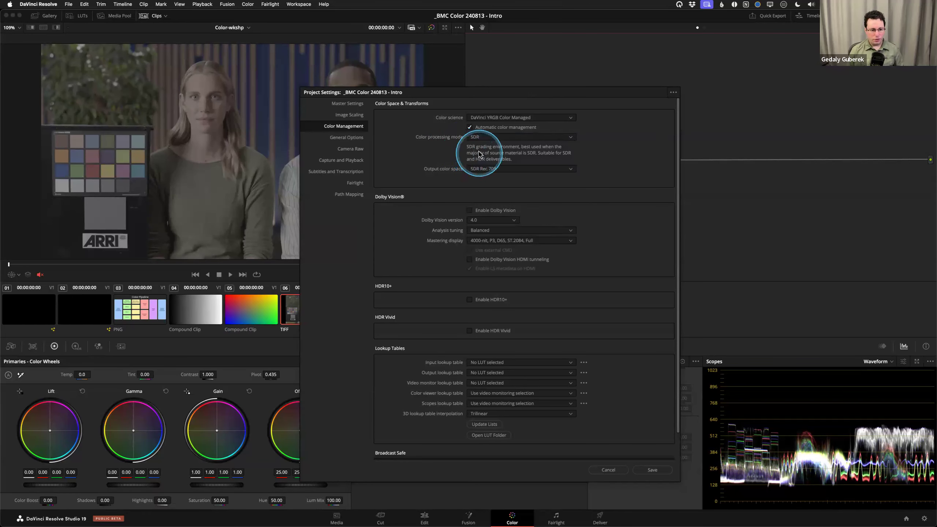
left_click(469, 129)
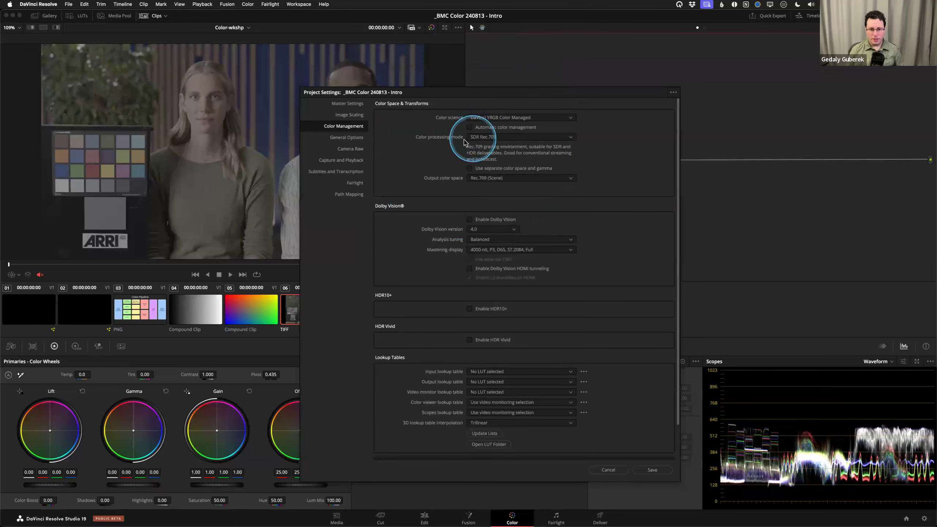
left_click(482, 136)
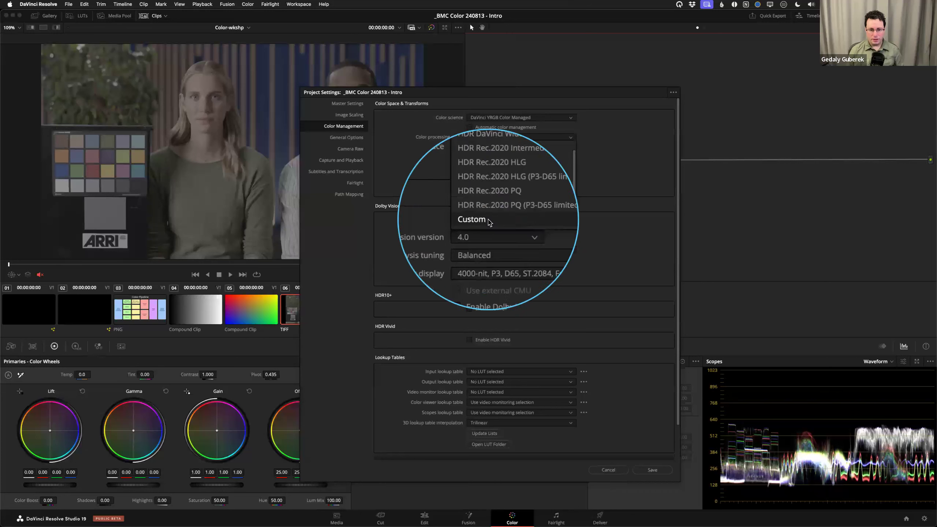
left_click(489, 220)
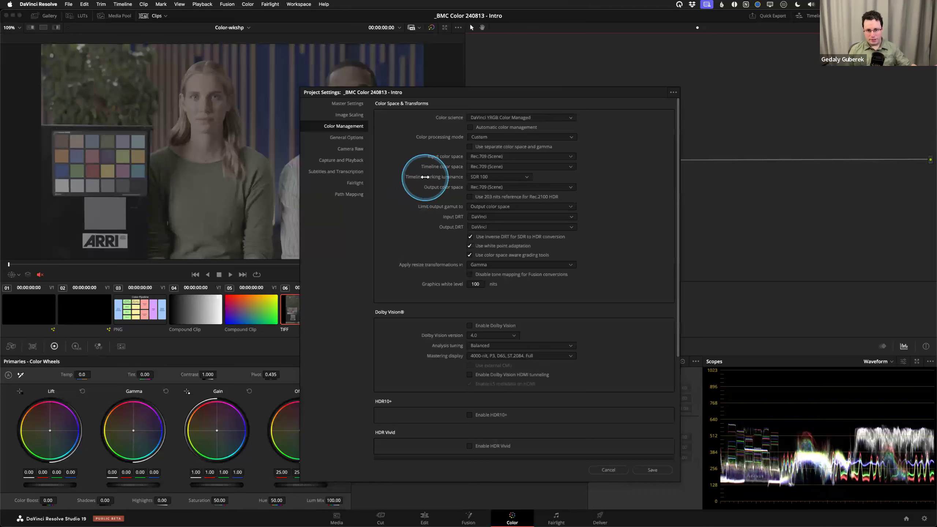
- Set the project's input color space to ARRI LogC3
left_click(487, 158)
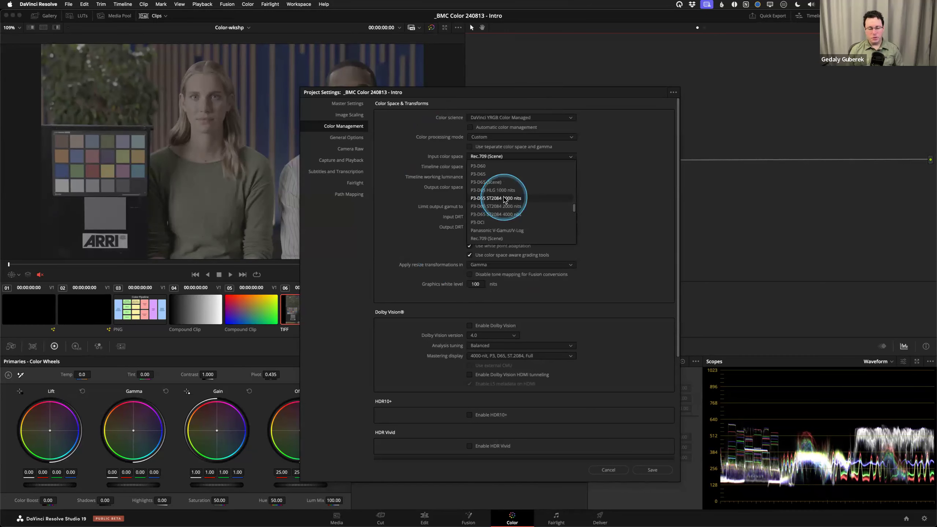
scroll(514, 187, "up", 1)
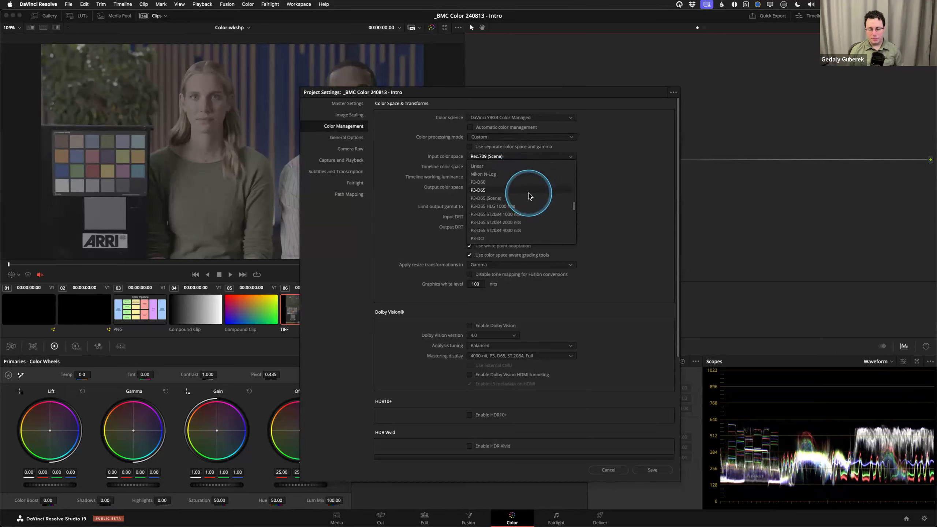
scroll(528, 196, "up", 5)
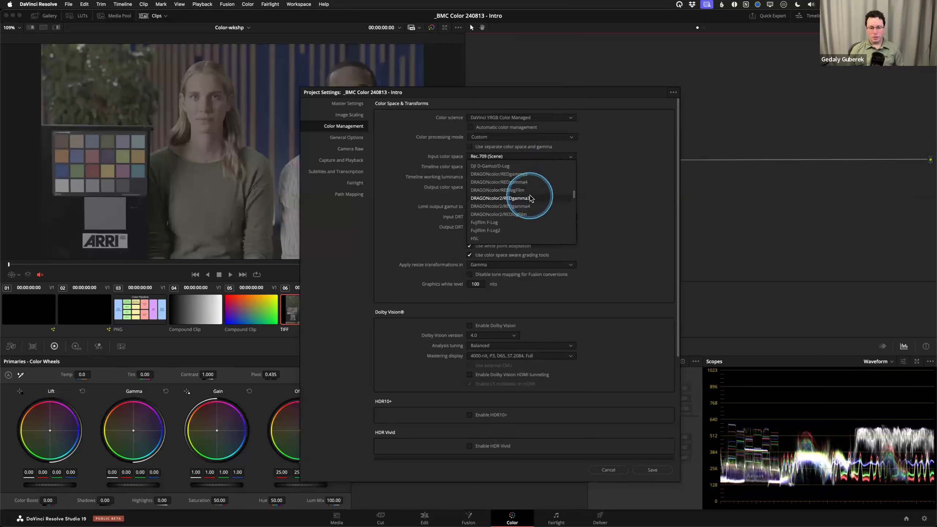
scroll(528, 195, "up", 1)
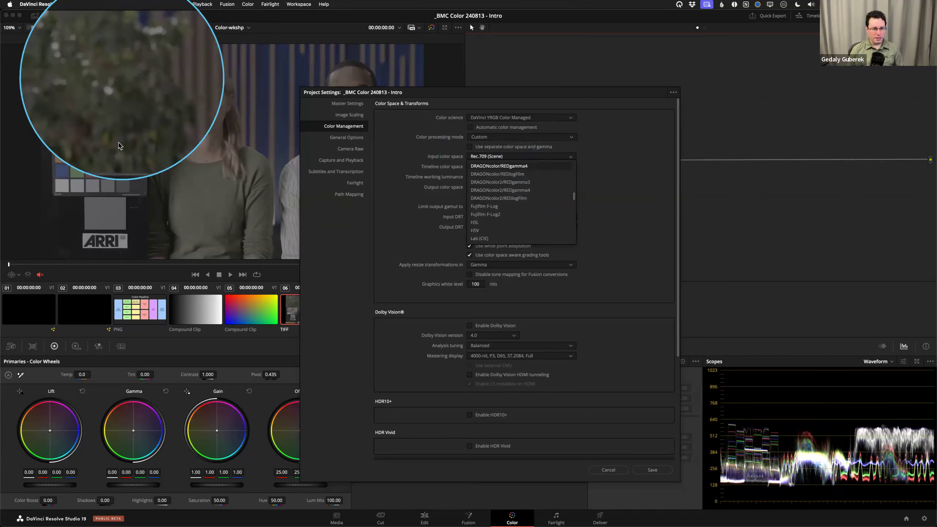
scroll(540, 206, "down", 10)
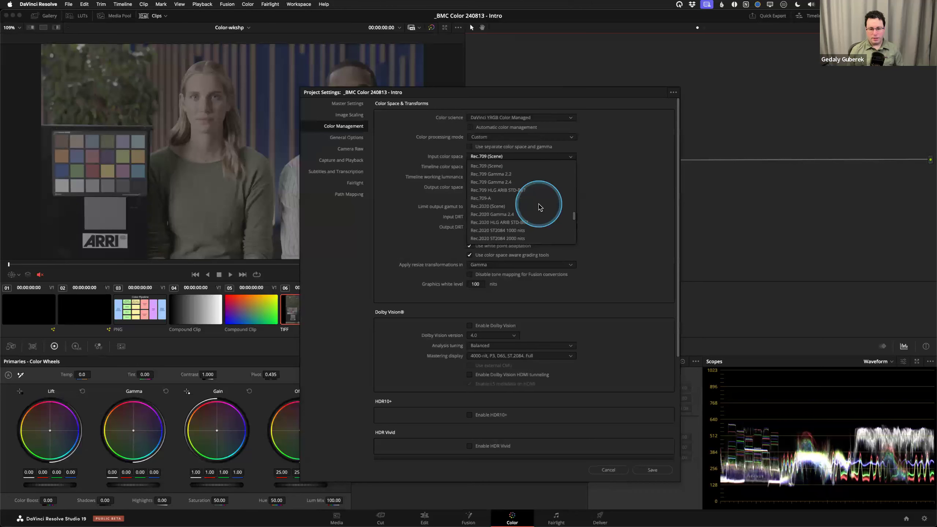
scroll(539, 207, "up", 20)
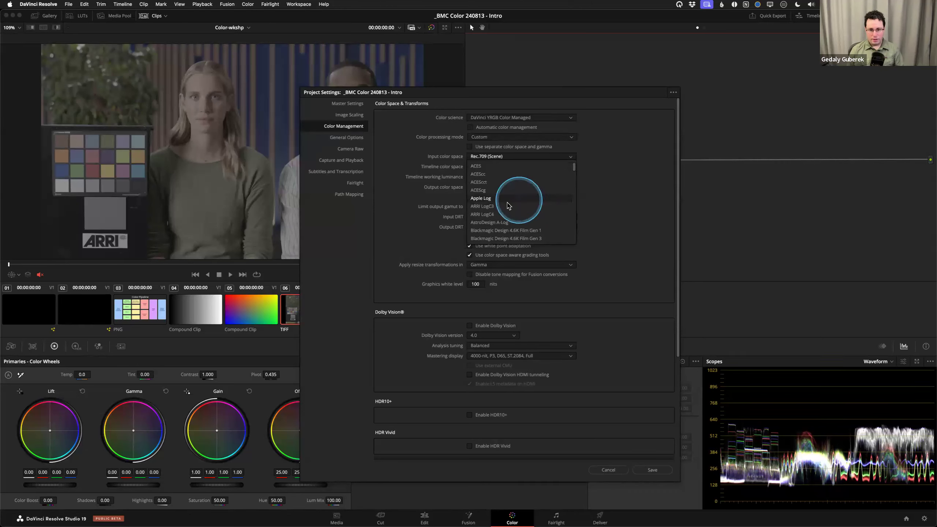
left_click(482, 207)
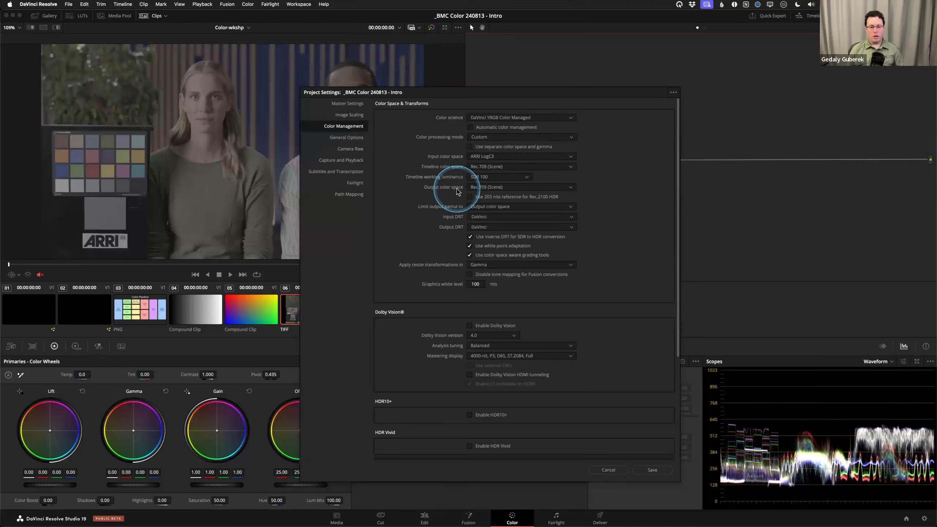
- Set the output color space to Rec.709 Gamma 2.4 and save the project settings
left_click(481, 188)
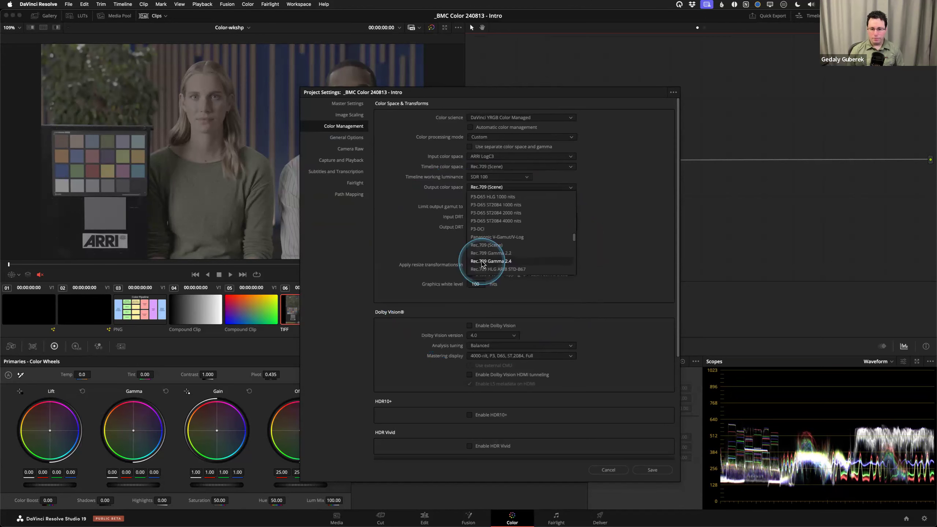
left_click(481, 261)
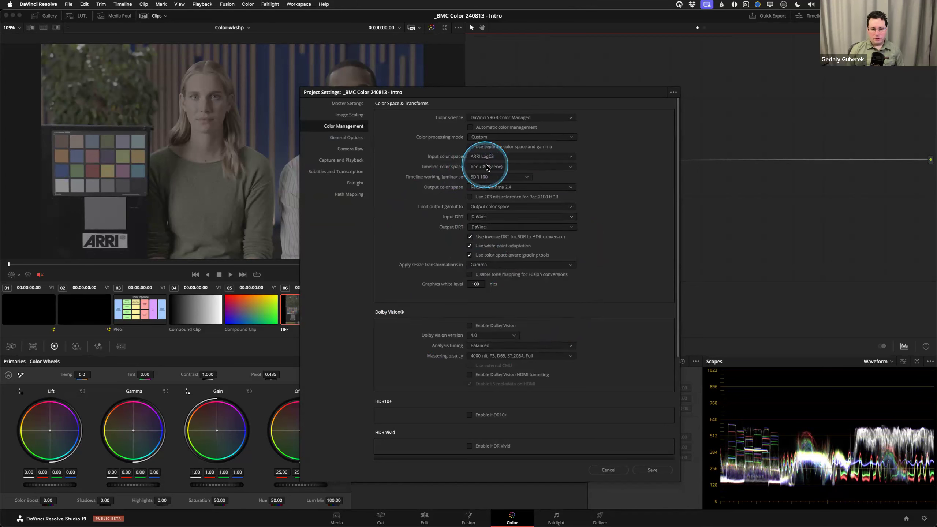
left_click(649, 470)
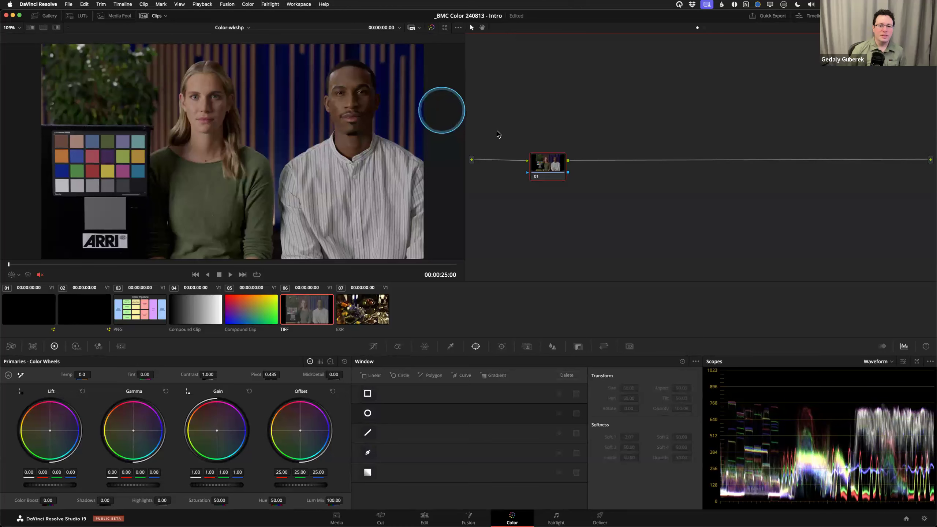
- Switch to the Color Pipeline chart in clip 03 and examine its input and output display transform blocks
mouse_move(556, 176)
left_mouse_down()
mouse_move(587, 170)
mouse_move(560, 173)
left_mouse_up()
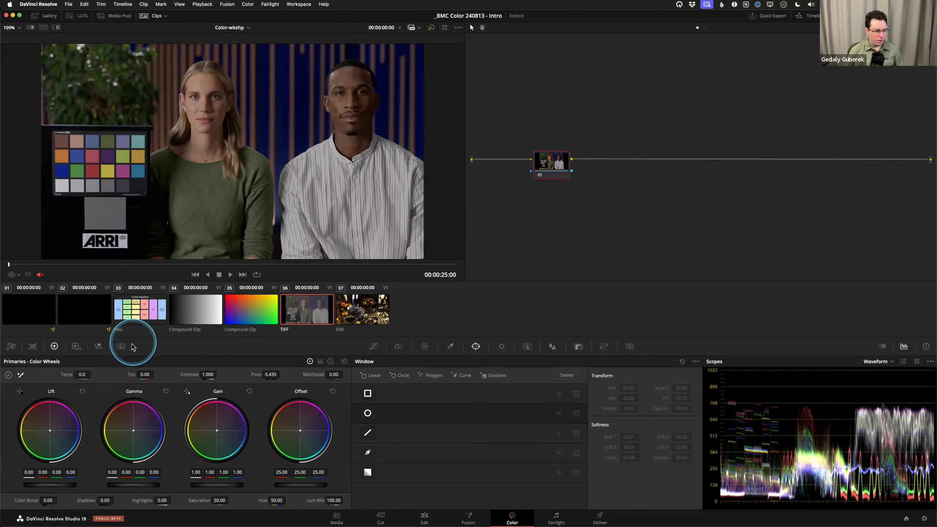
left_click(138, 313)
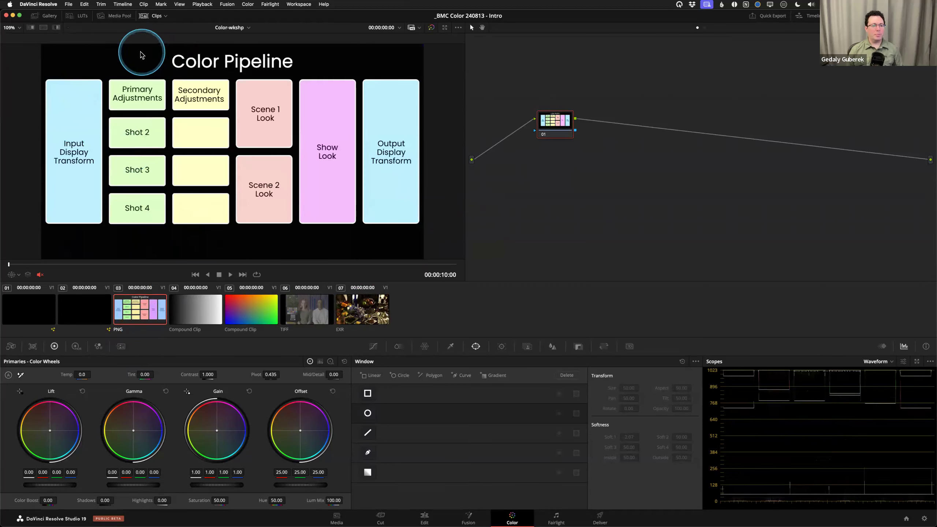
left_click_drag(104, 66, 36, 71)
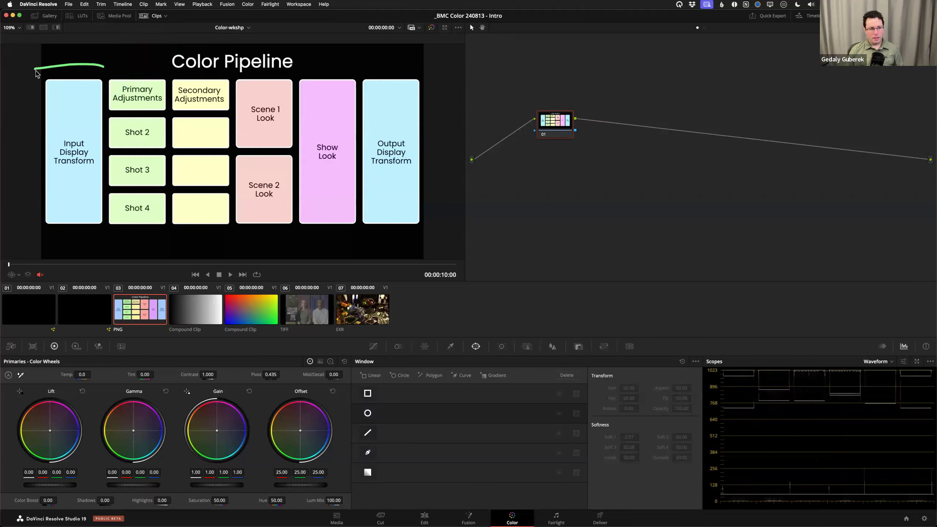
left_click_drag(78, 233, 108, 71)
mouse_move(399, 55)
left_mouse_down()
mouse_move(367, 116)
mouse_move(381, 224)
left_mouse_up()
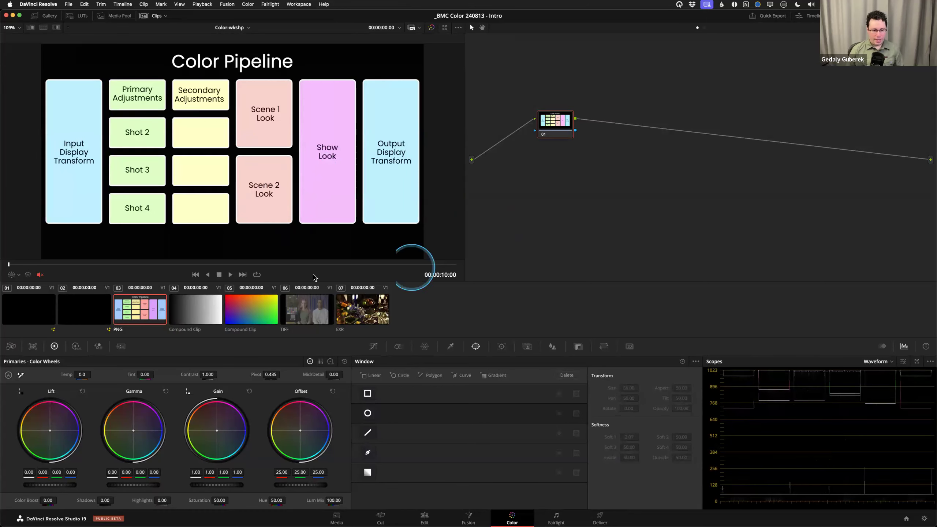
- Return to TIFF clip 06 and reopen the project's Color Management settings, keeping color science at DaVinci YRGB Color Managed
left_click(295, 308)
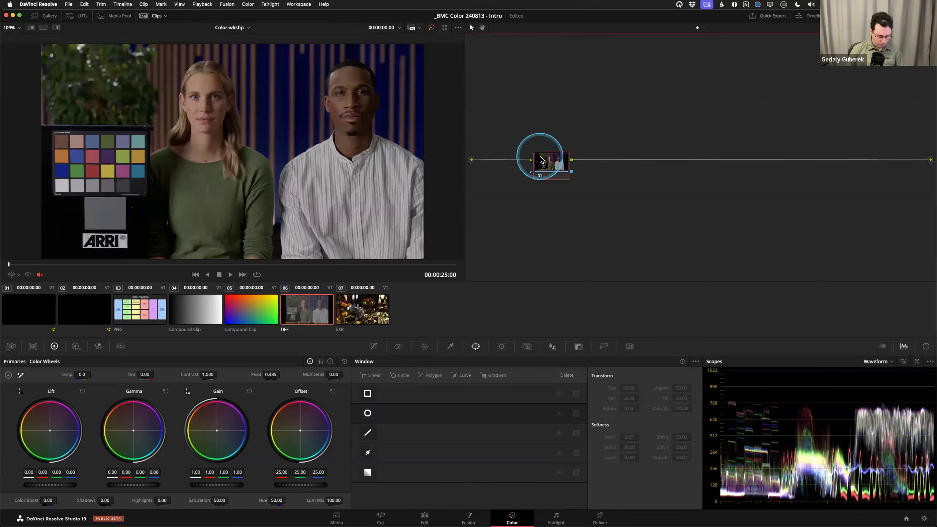
key("shift+9")
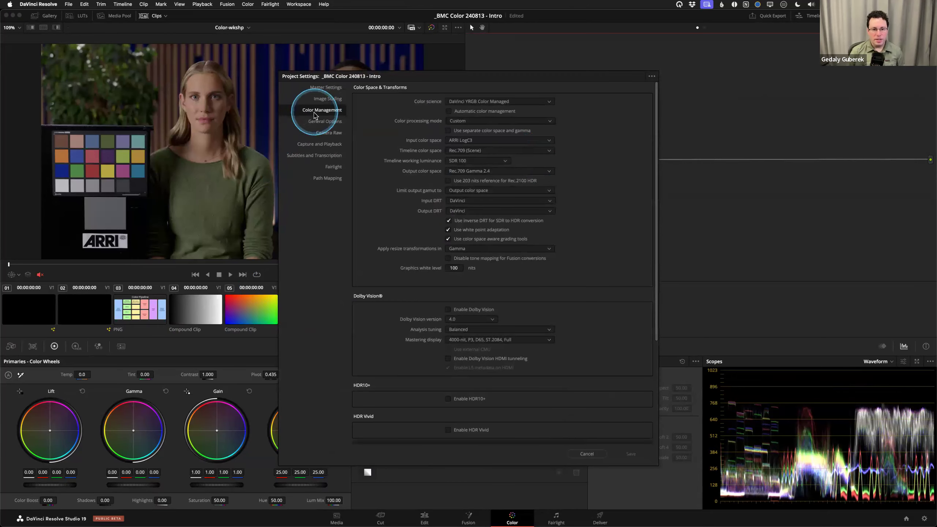
left_click(462, 102)
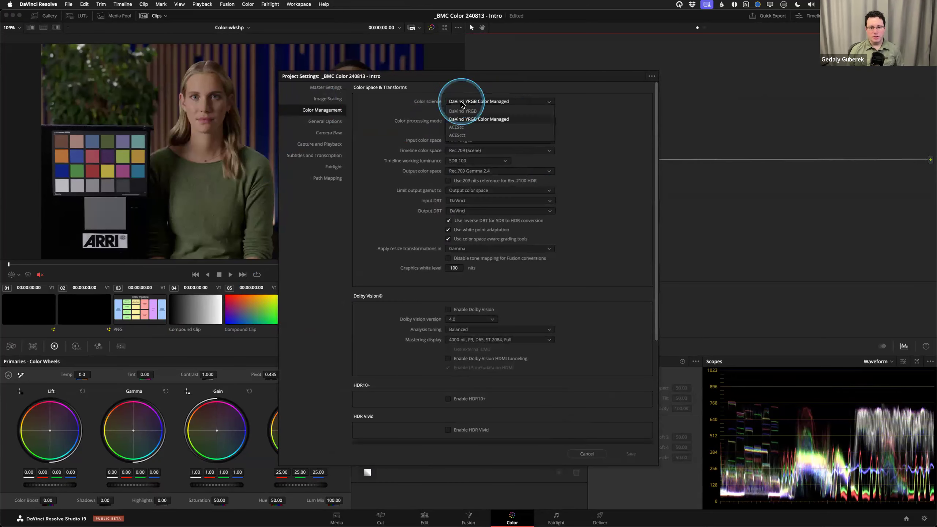
left_click(495, 119)
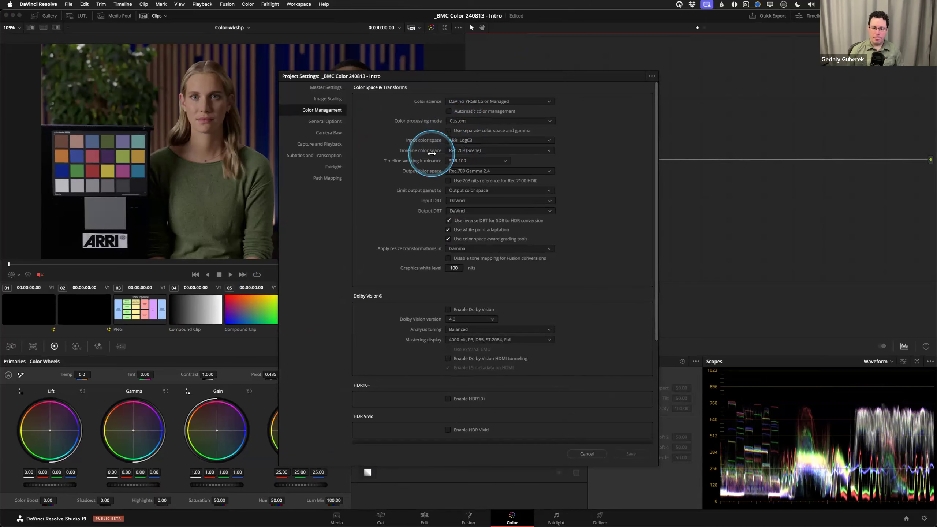
- Set the output color space to Rec.709 (Scene), switch color science to DaVinci YRGB, and save the project settings
left_click(469, 172)
left_click(476, 229)
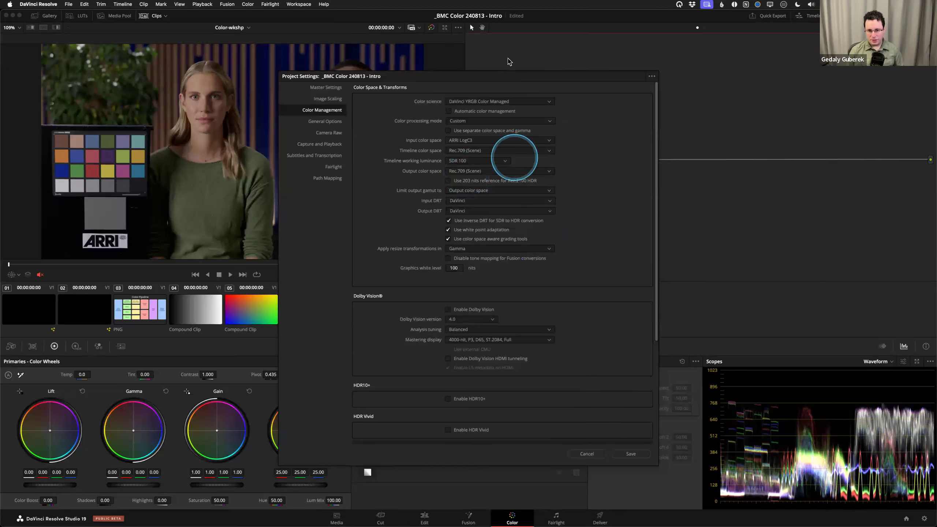
left_click(474, 104)
left_click(473, 110)
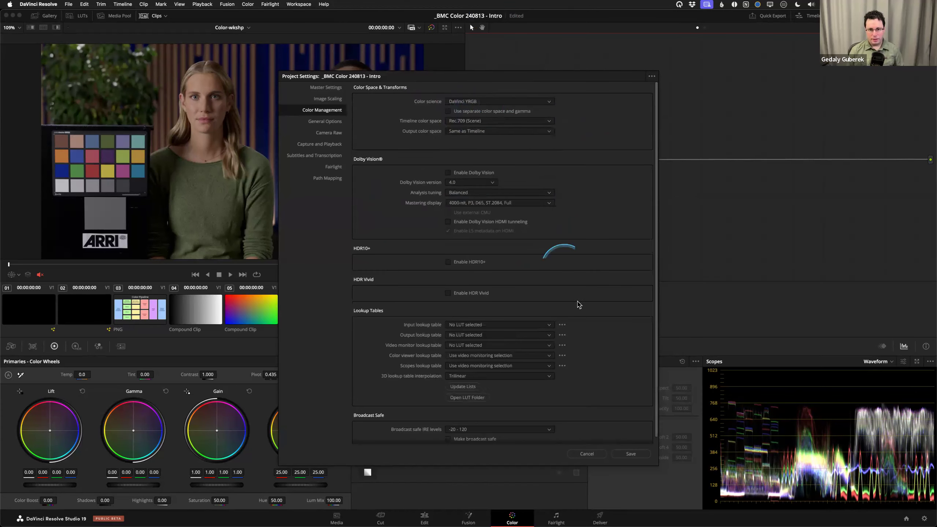
left_click(629, 453)
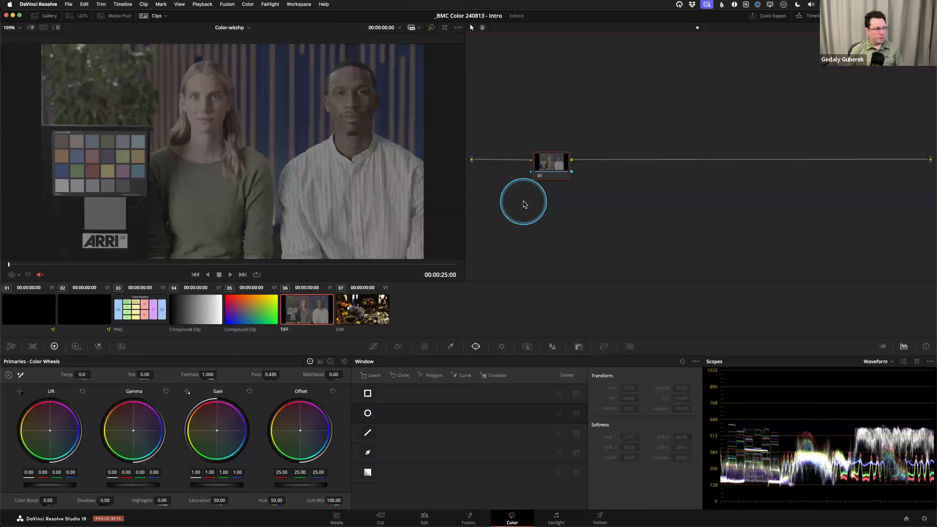
- Reopen the project's Color Management settings and set color science to DaVinci YRGB Color Managed
key("super+shift+comma")
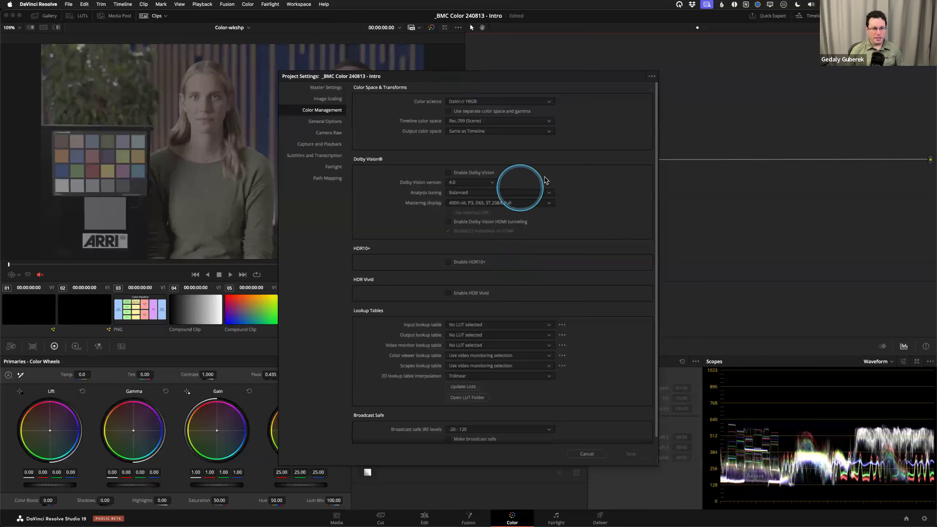
key("ctrl+alt+m")
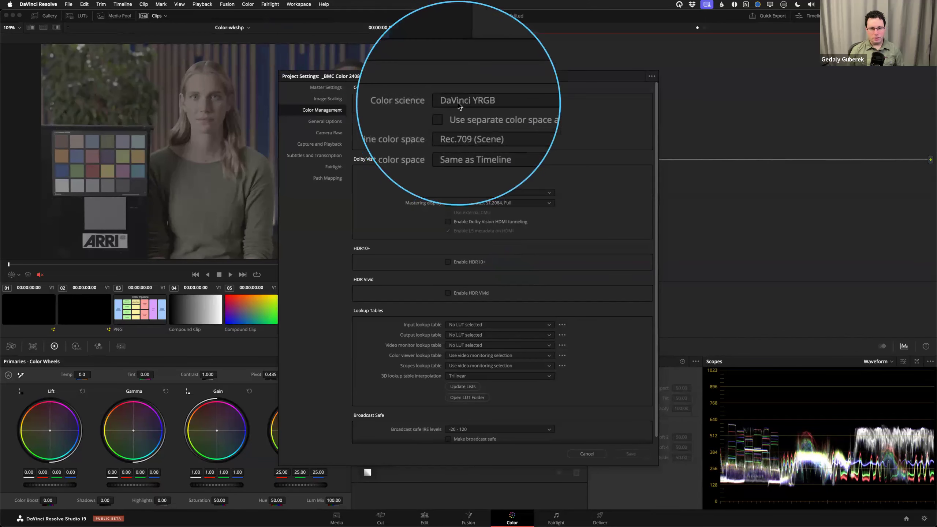
key("ctrl+alt+m")
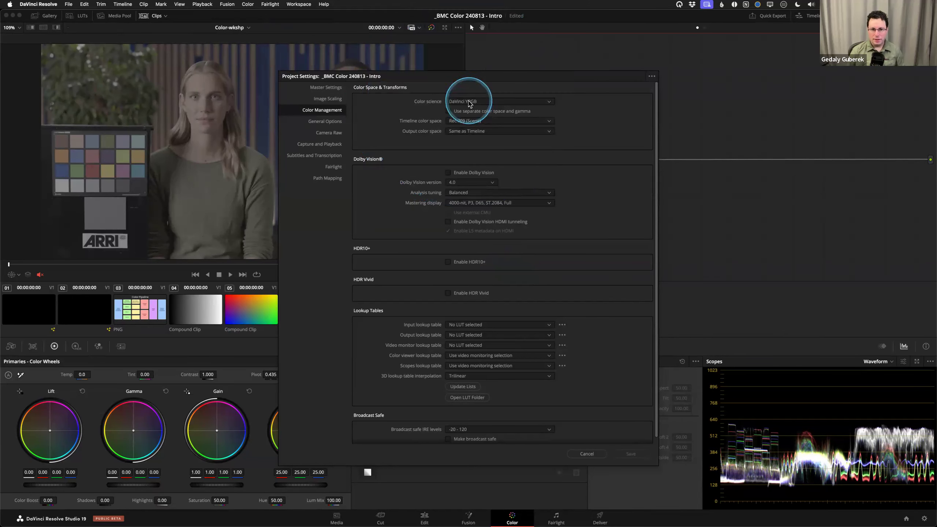
key("ctrl+alt+m")
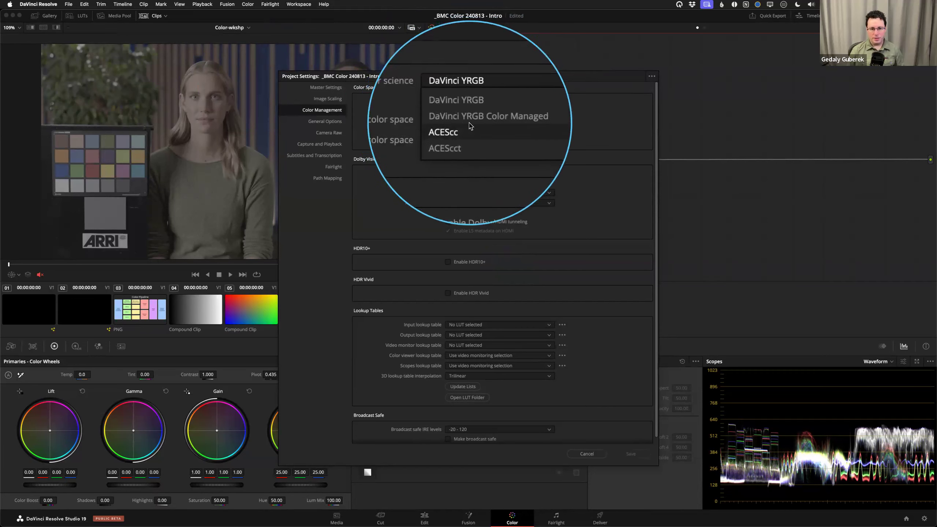
left_click(464, 123)
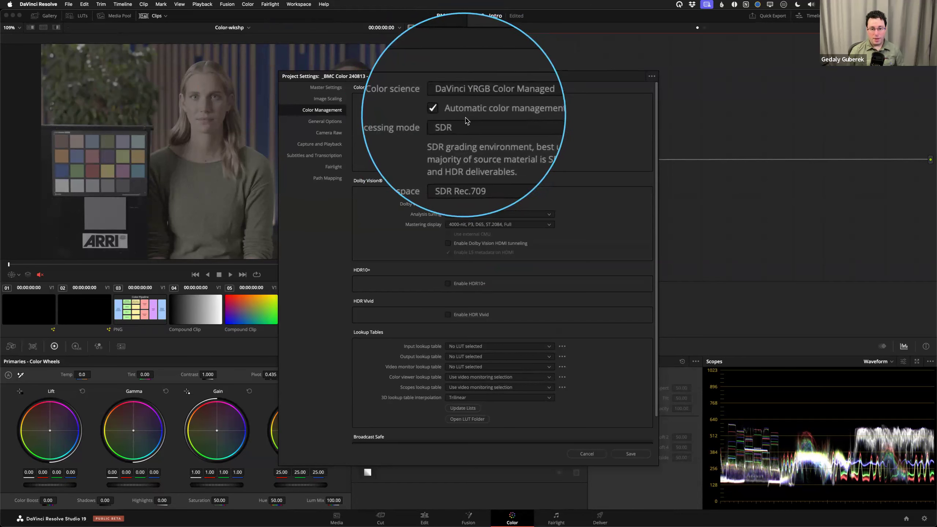
- Set the automatic color processing mode to HDR with SDR Rec.709 output, and save the project settings
key("ctrl+alt+m")
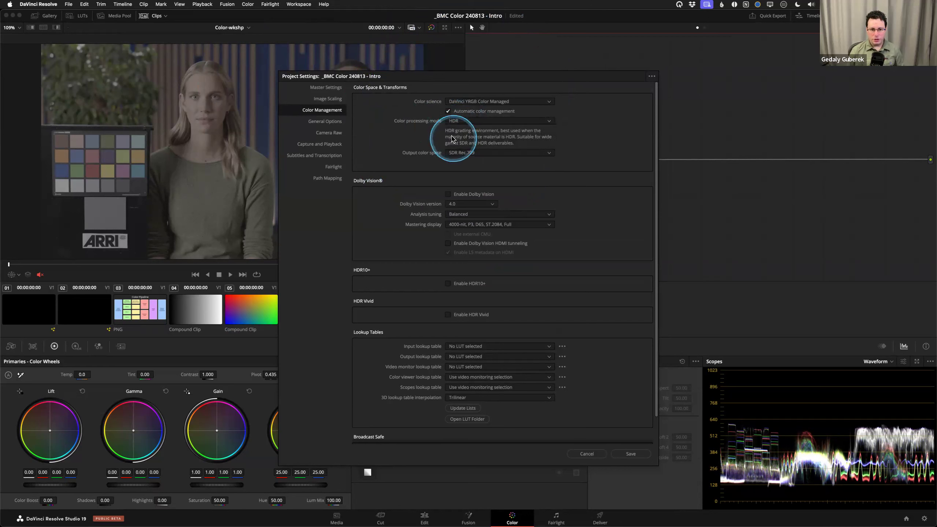
key("ctrl+alt+m")
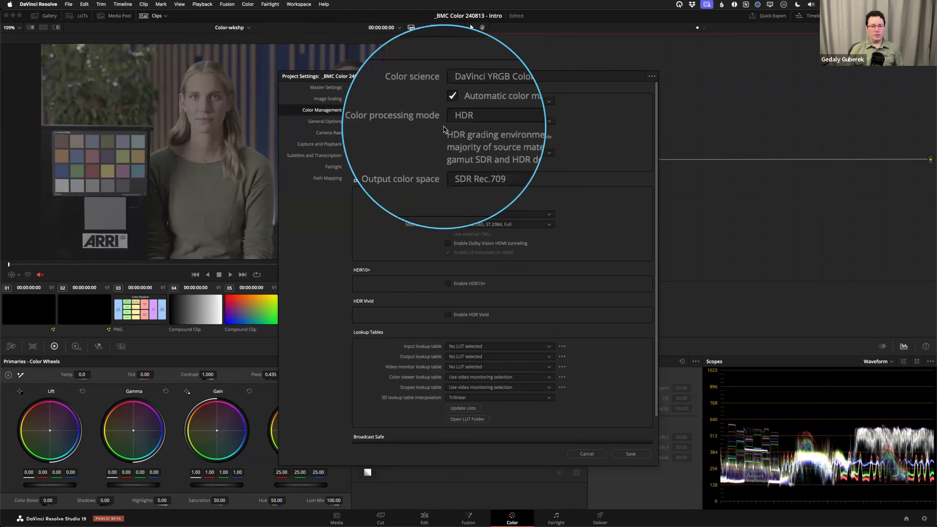
key("ctrl+alt+m")
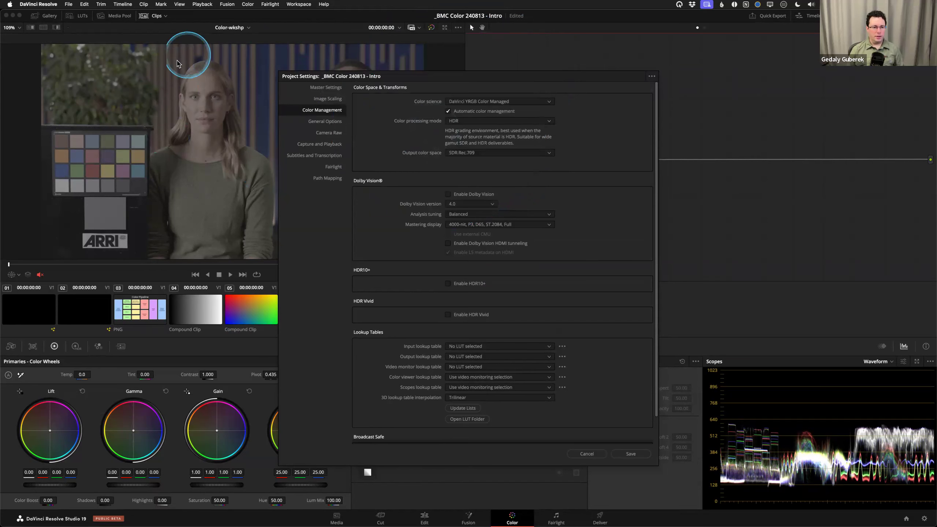
key("ctrl+alt+m")
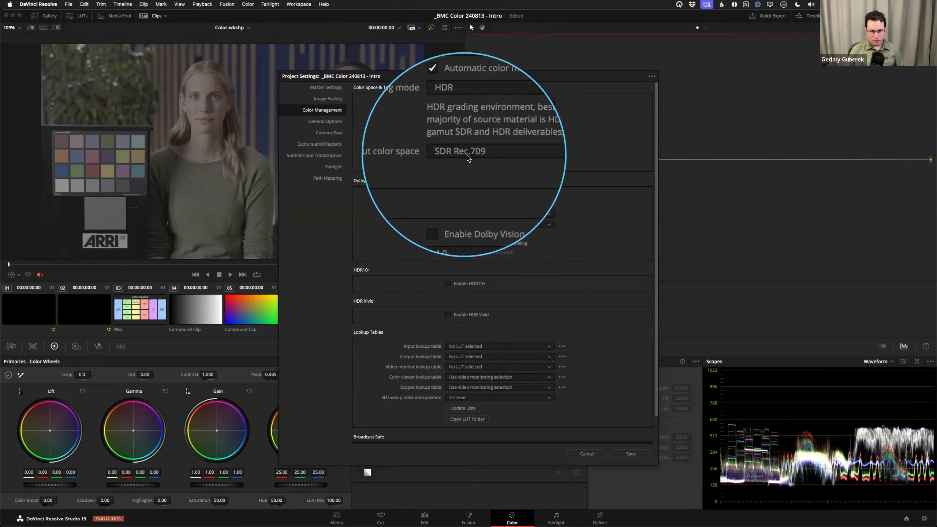
key("ctrl+alt+m")
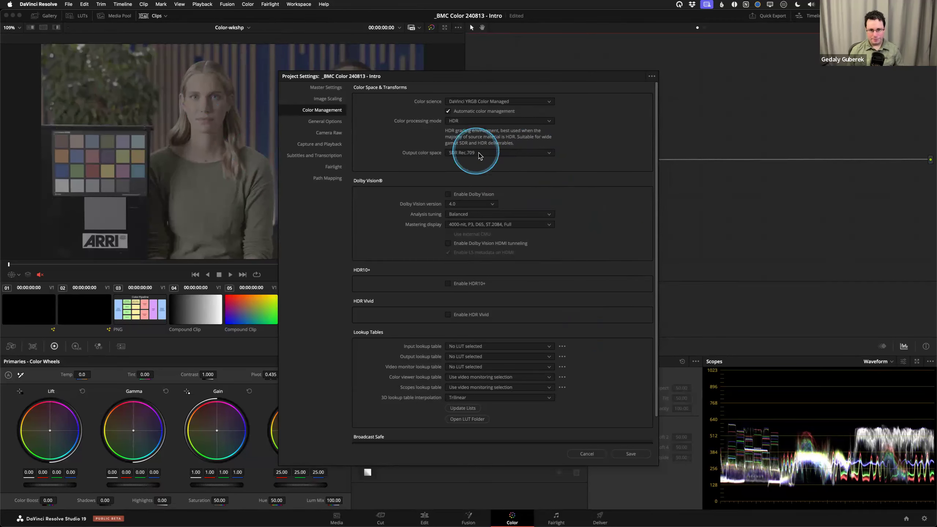
left_click(630, 454)
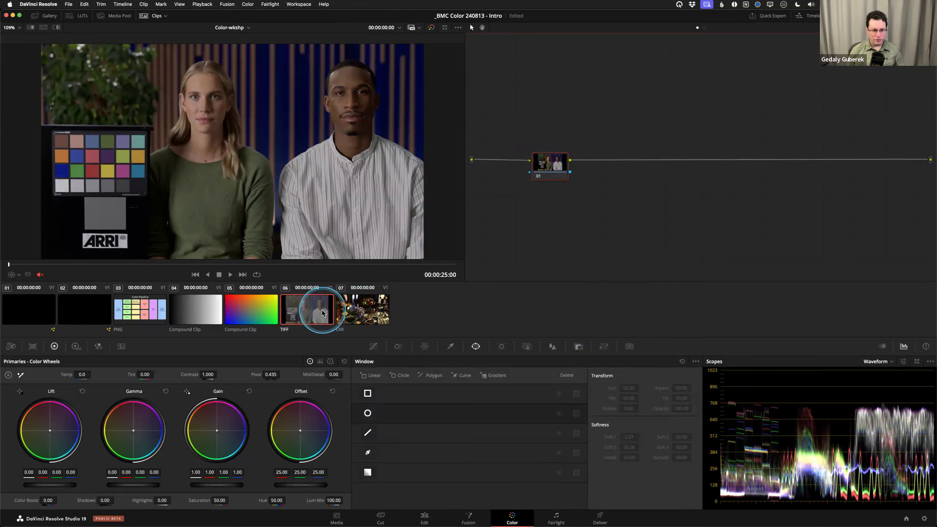
right_click(297, 312)
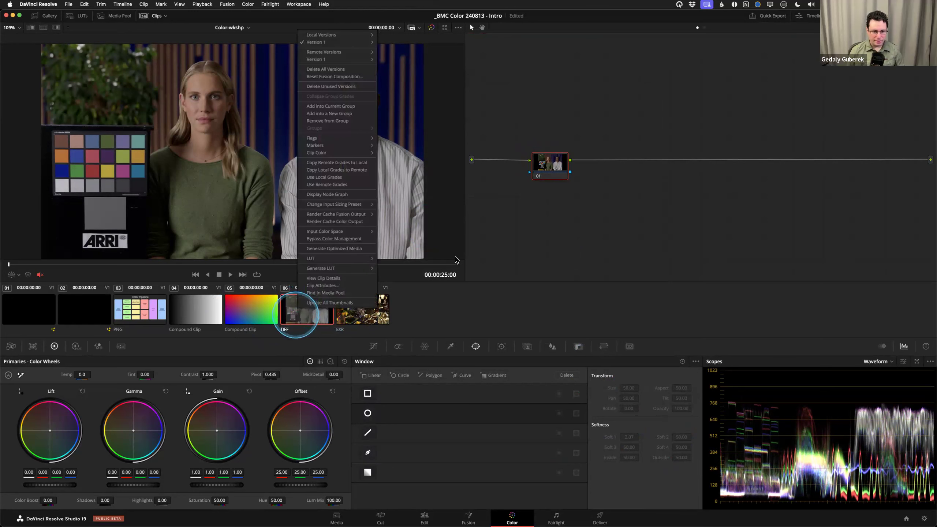
left_click(562, 204)
key("shift+9")
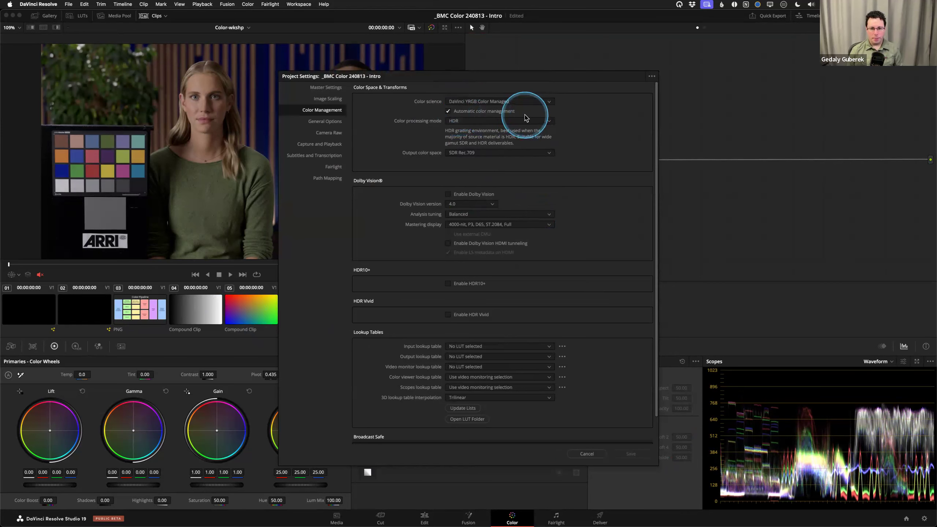
left_click(588, 454)
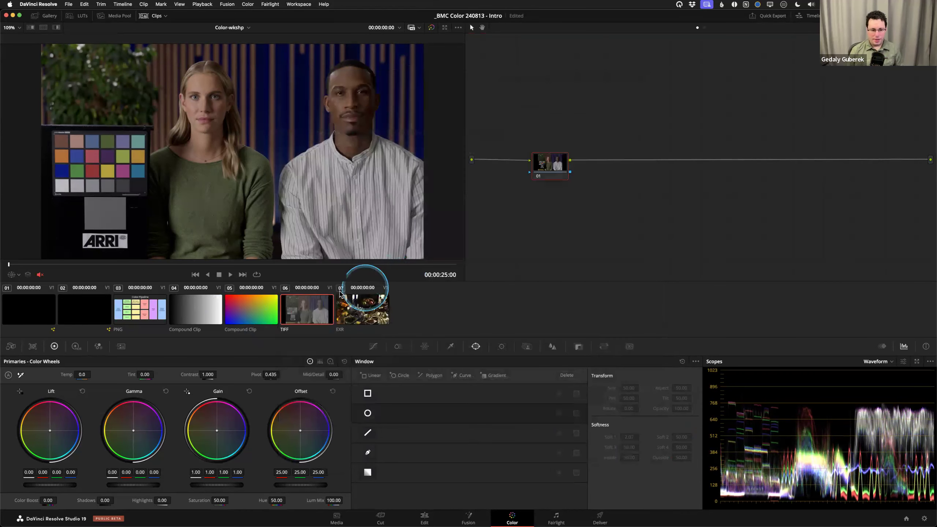
- Set the input color space of TIFF clip 06 to Project - Rec.709 (Scene)
right_click(320, 295)
mouse_move(343, 234)
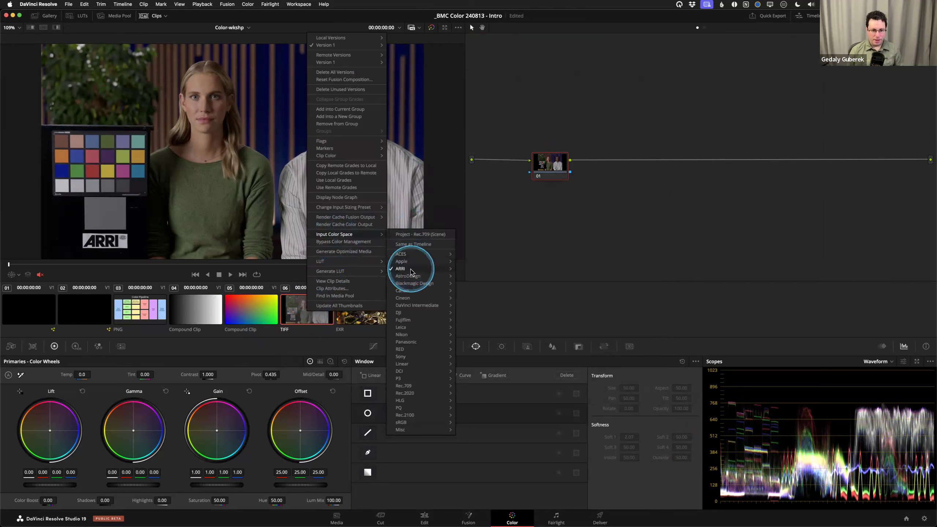
left_click(416, 244)
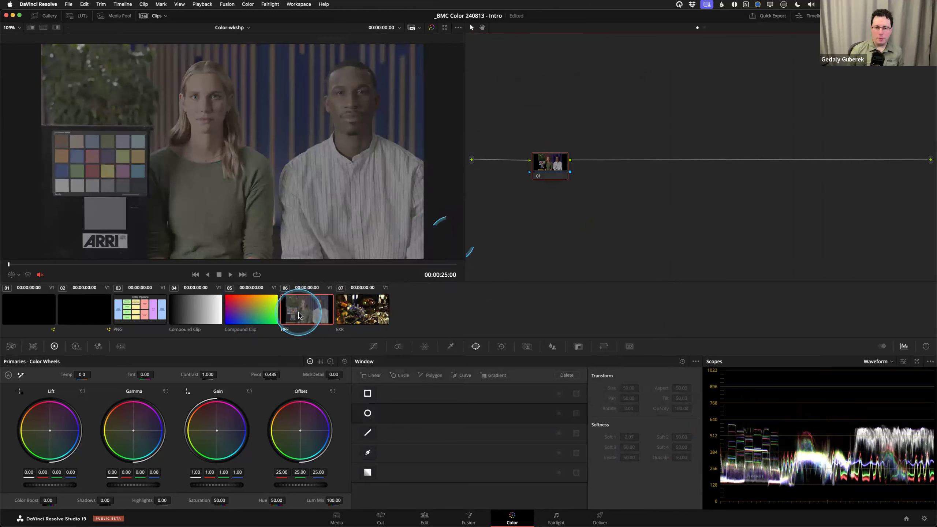
key("shift+9")
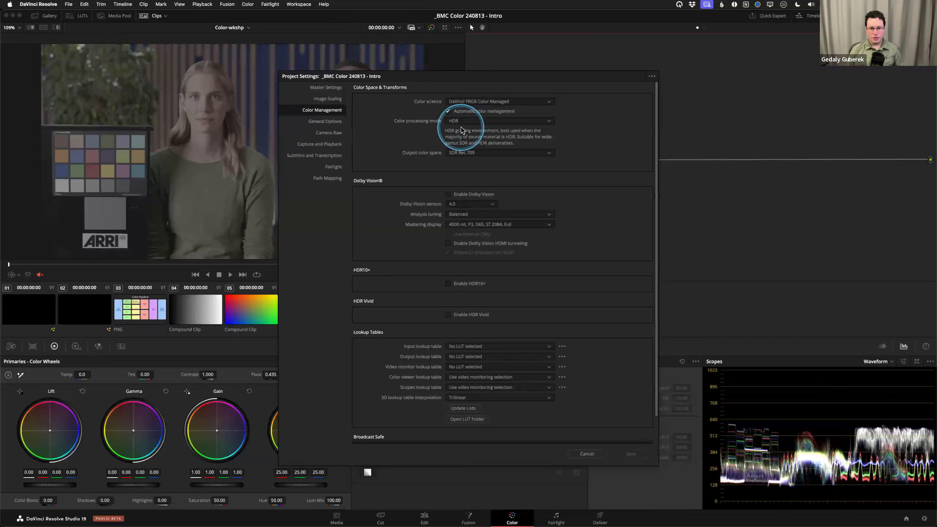
left_click(452, 153)
left_click(477, 162)
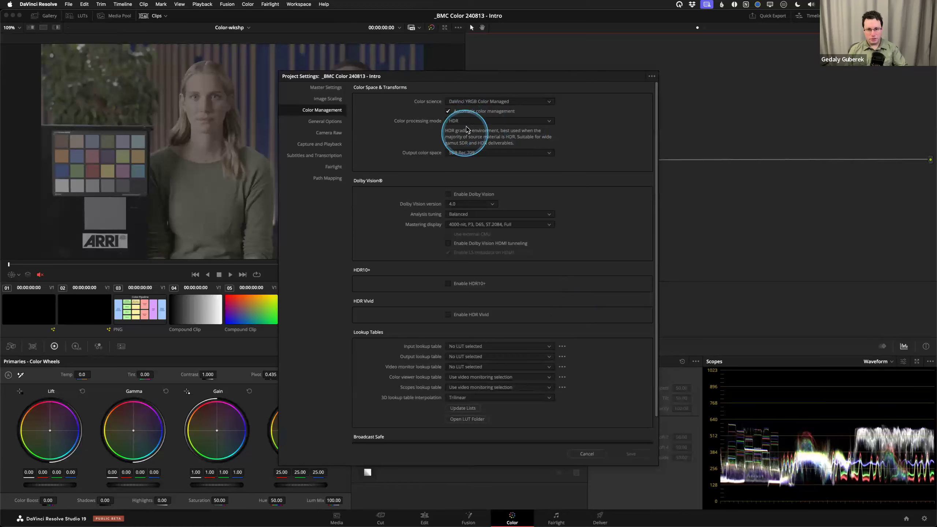
left_click(596, 455)
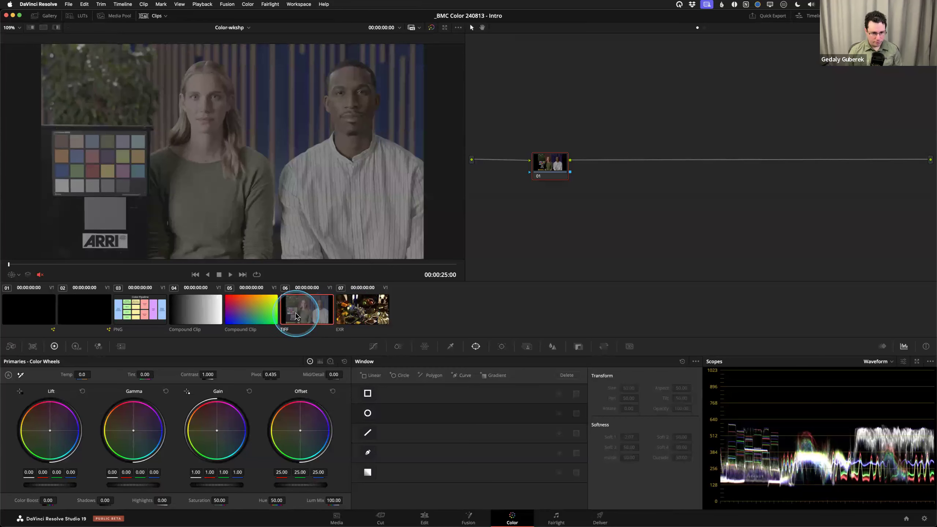
- Select only TIFF clip 06 and set its input color space to ARRI LogC3
left_click(48, 310, "shift")
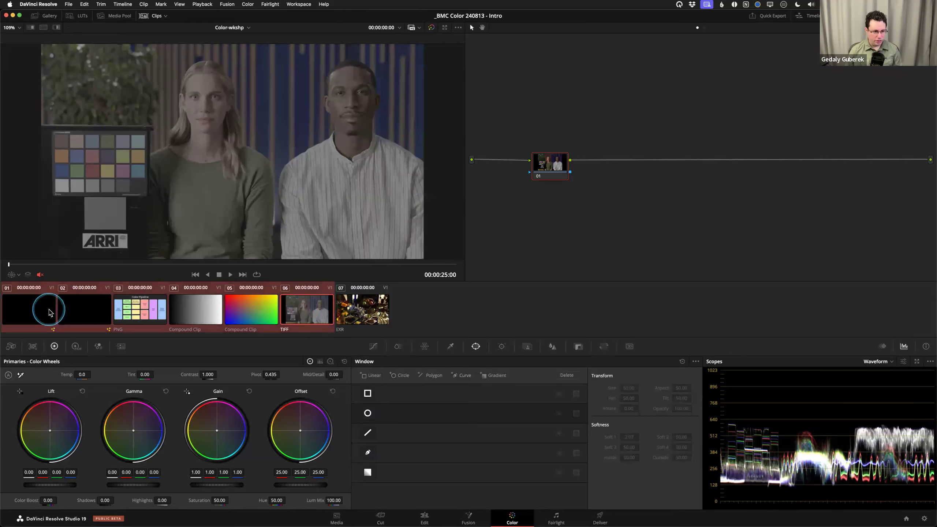
left_click(300, 312)
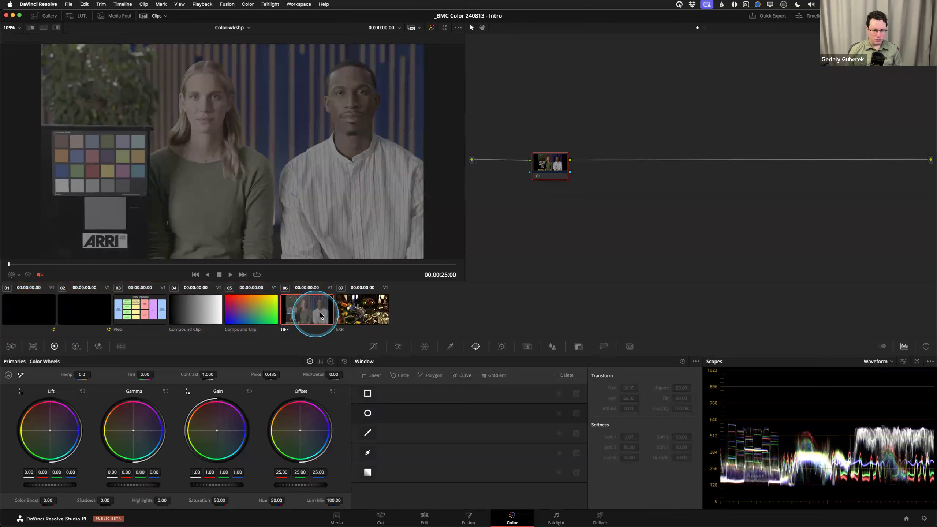
right_click(302, 314)
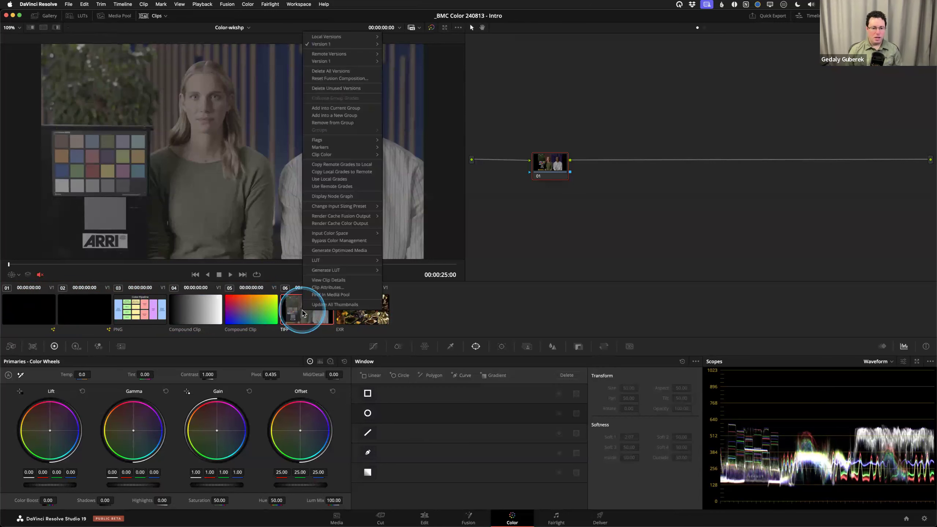
mouse_move(335, 235)
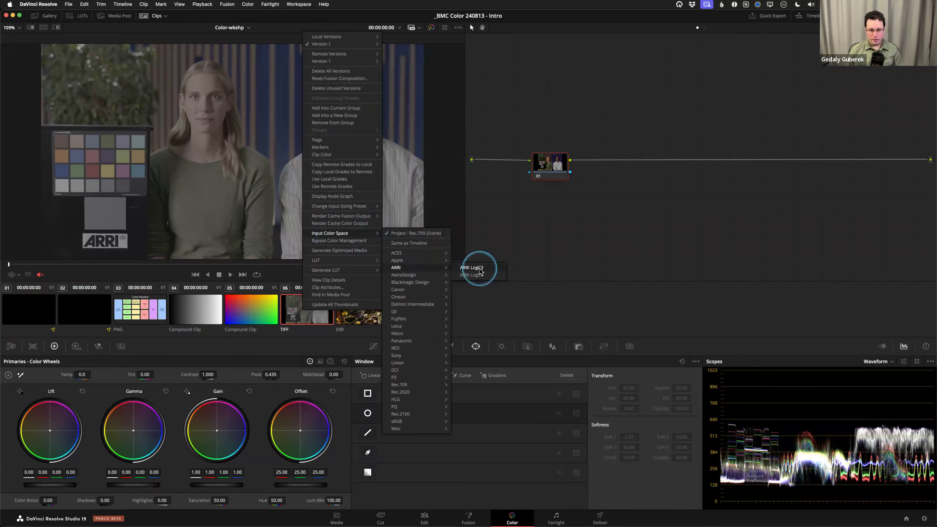
left_click(480, 268)
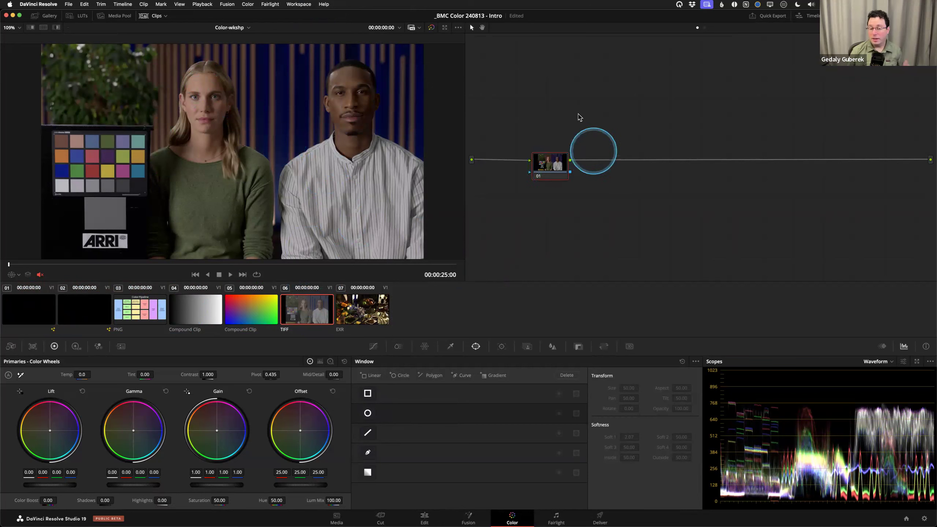
- Shift the Offset wheel toward blue and raise its master level on clip 06's node, then reset Offset
left_click_drag(553, 176, 547, 175)
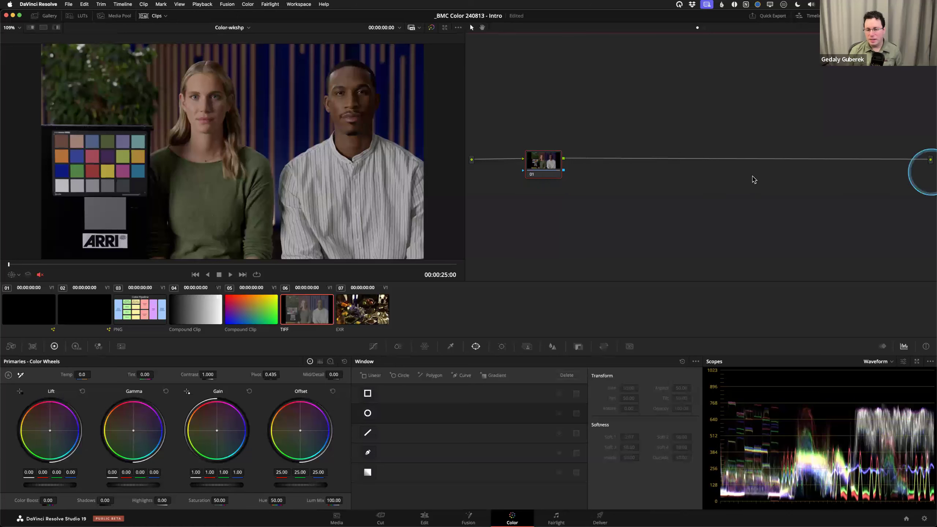
mouse_move(549, 162)
left_mouse_down()
mouse_move(569, 179)
mouse_move(555, 163)
mouse_move(537, 167)
left_mouse_up()
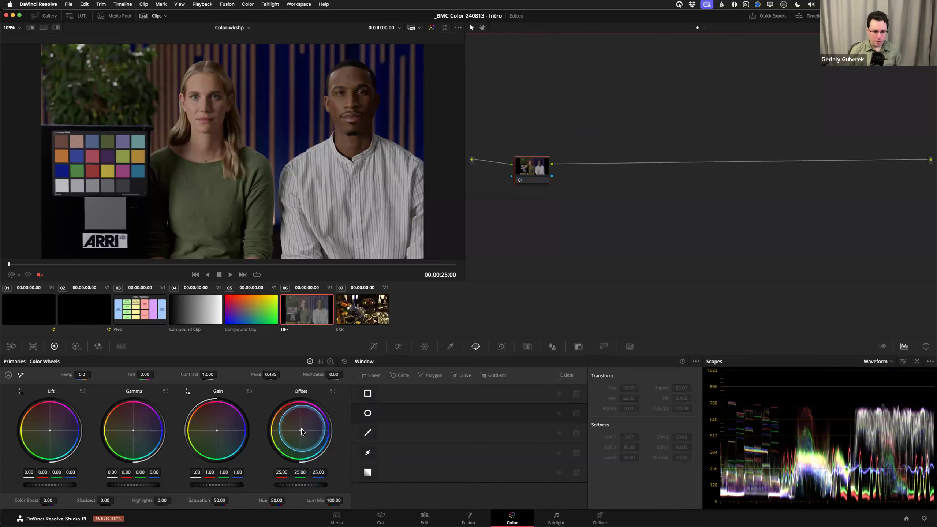
mouse_move(300, 434)
left_mouse_down()
mouse_move(272, 398)
mouse_move(318, 442)
mouse_move(326, 397)
mouse_move(317, 430)
mouse_move(259, 445)
mouse_move(304, 421)
mouse_move(277, 411)
mouse_move(316, 444)
mouse_move(303, 436)
left_mouse_up()
left_click_drag(292, 489, 292, 483)
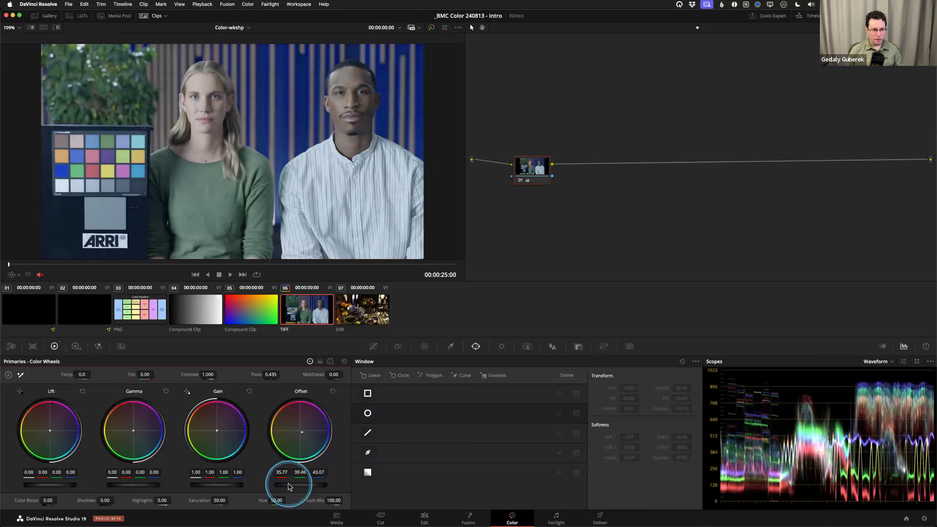
left_click(333, 392)
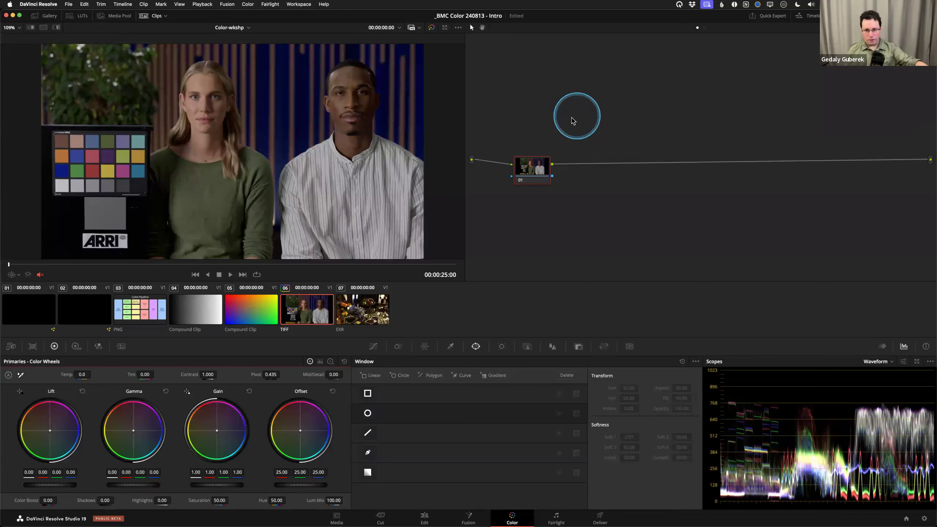
left_click_drag(537, 163, 535, 159)
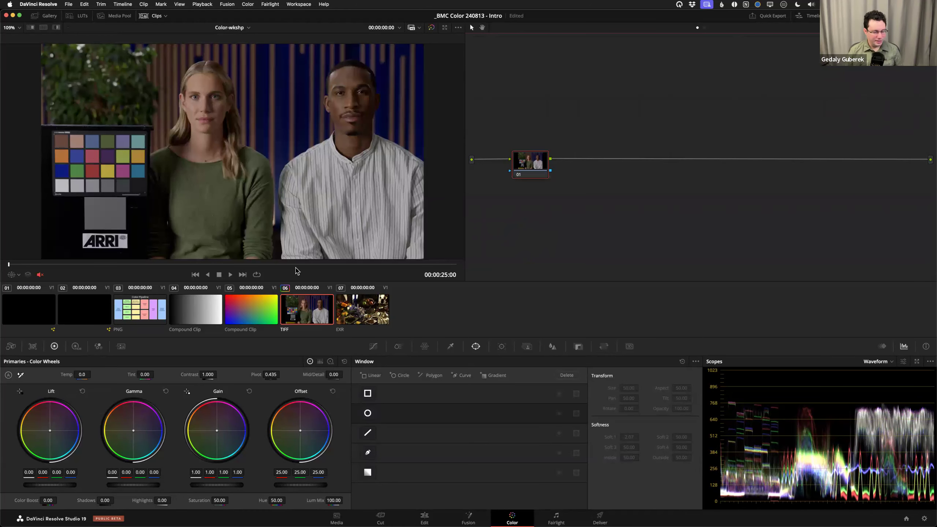
- Open the BMC Color - Sign Man project from the Project Manager and hide the Effects library
key("shift+1")
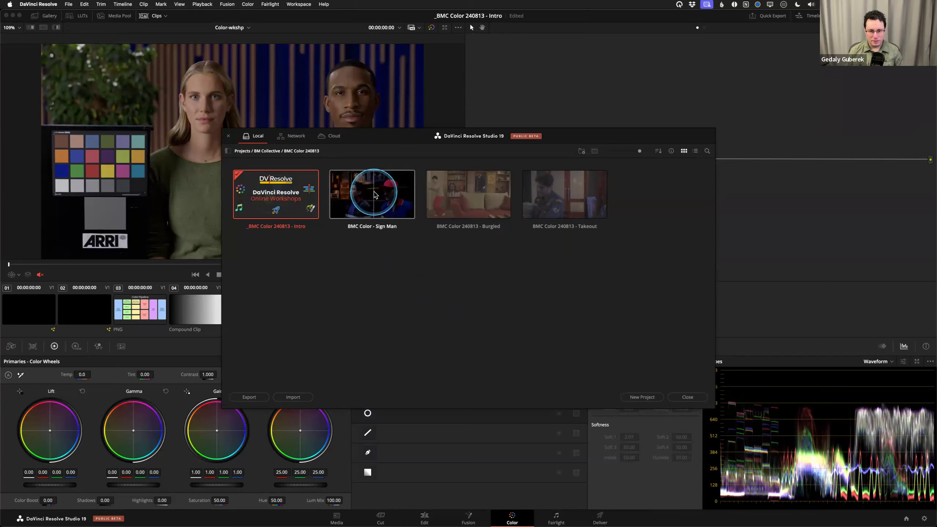
double_click(375, 195)
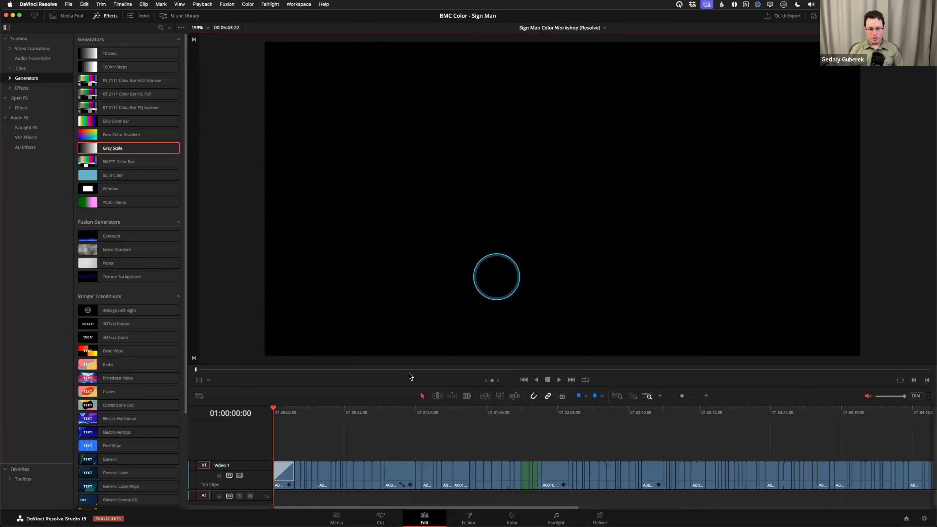
left_click(105, 16)
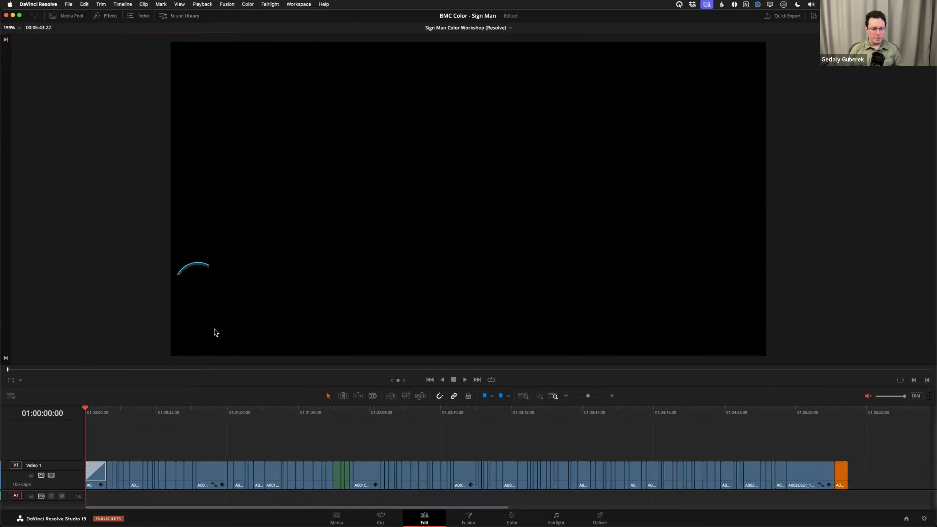
- Scrub through the Sign Man timeline to examine the ungraded garage shots from the opening to the later scenes
left_click_drag(117, 413, 192, 416)
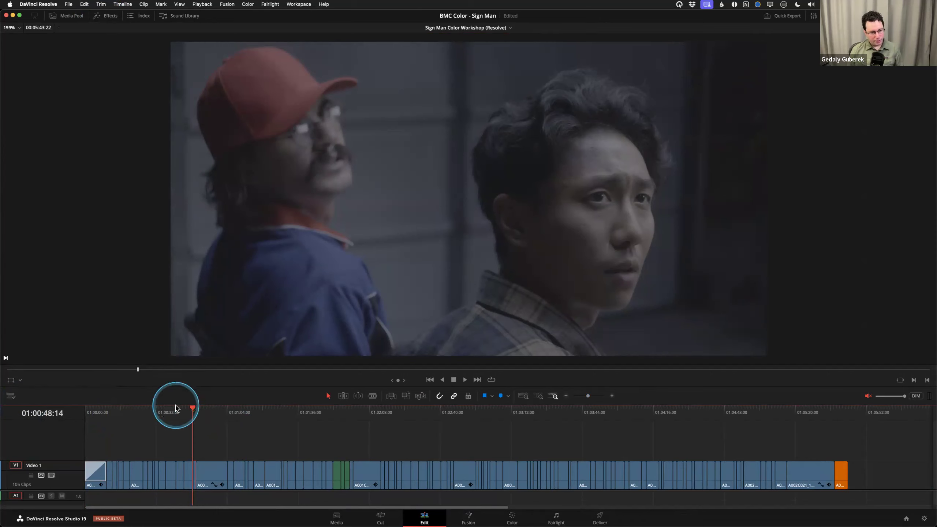
left_click(124, 411)
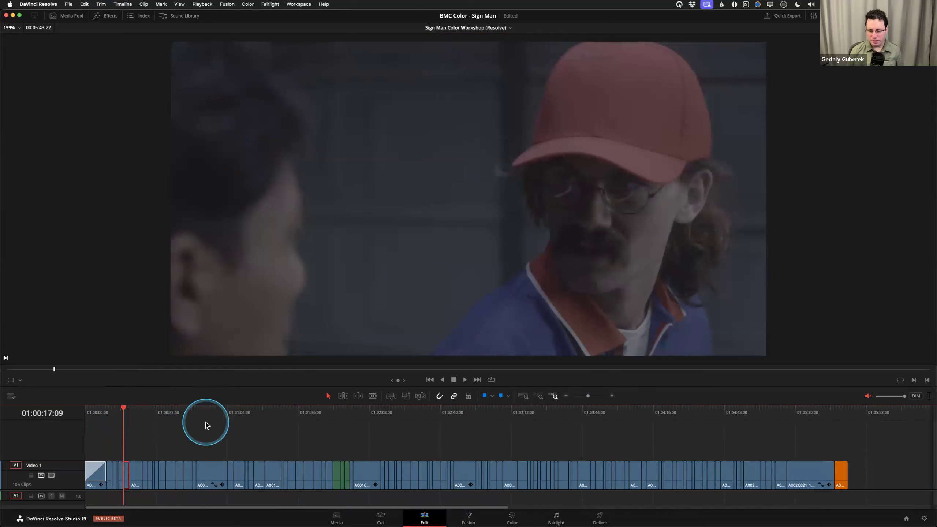
left_click_drag(130, 409, 319, 409)
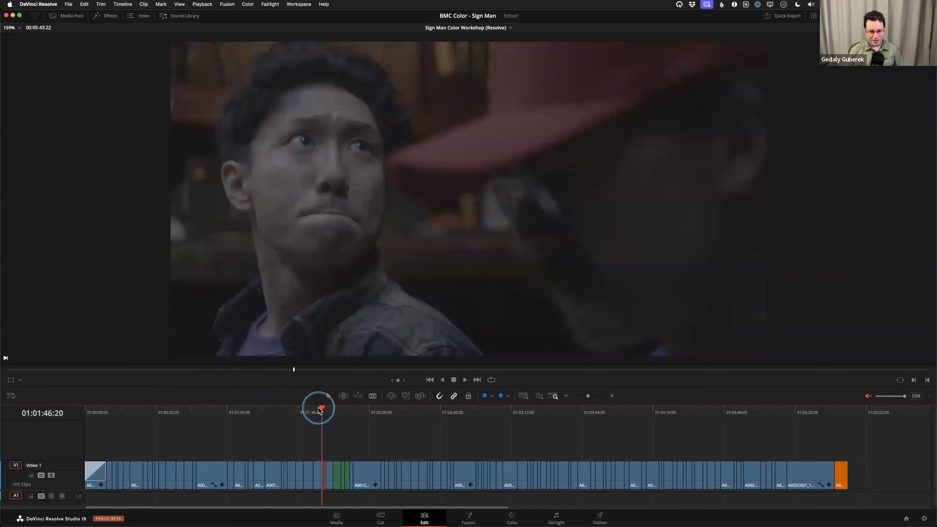
left_click(383, 409)
left_click_drag(421, 413, 492, 420)
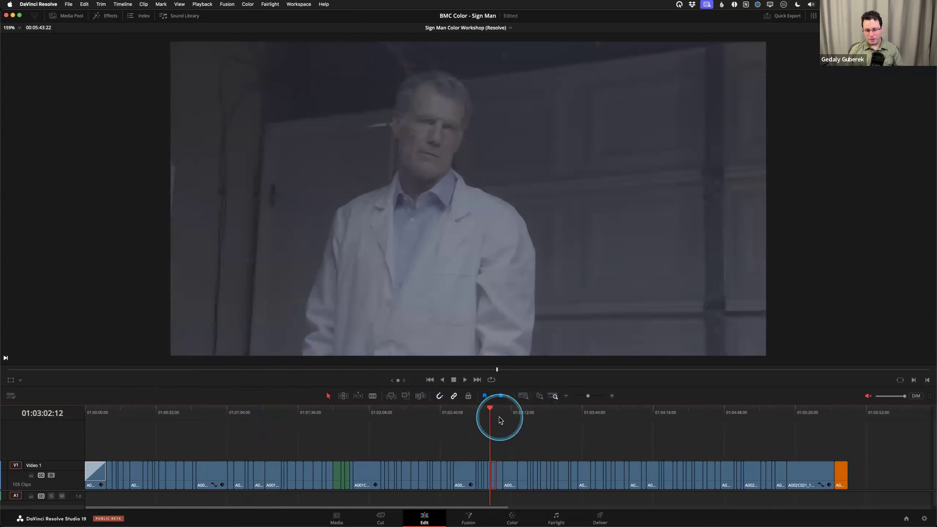
left_click(512, 415)
left_click(567, 413)
left_click(658, 412)
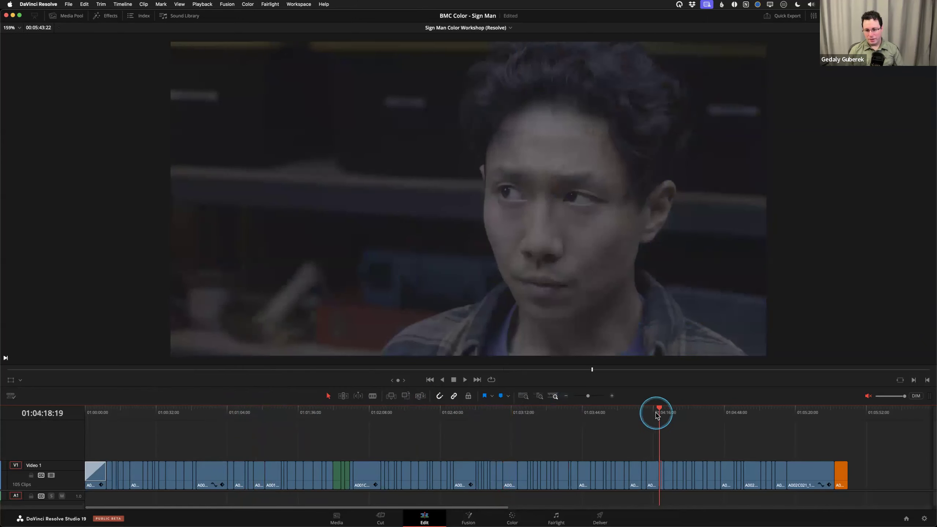
left_click(130, 412)
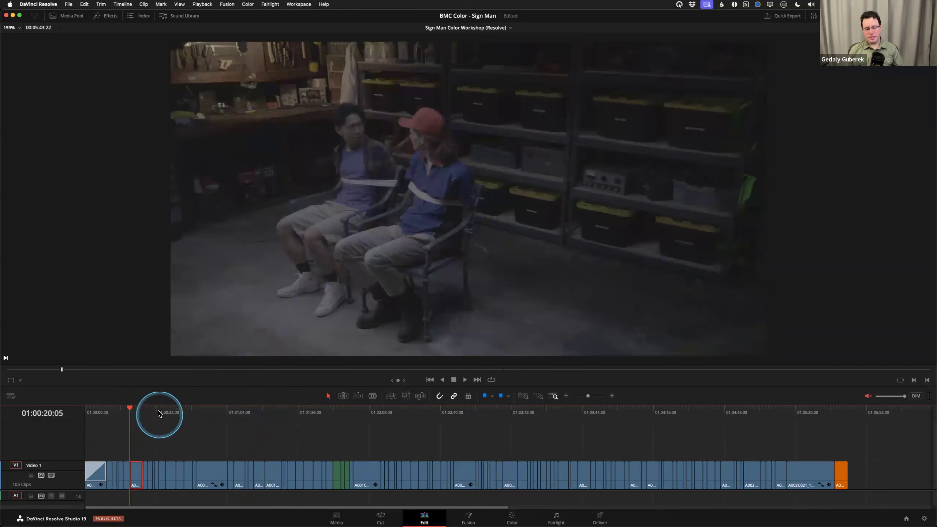
left_click(166, 413)
left_click_drag(199, 418, 313, 419)
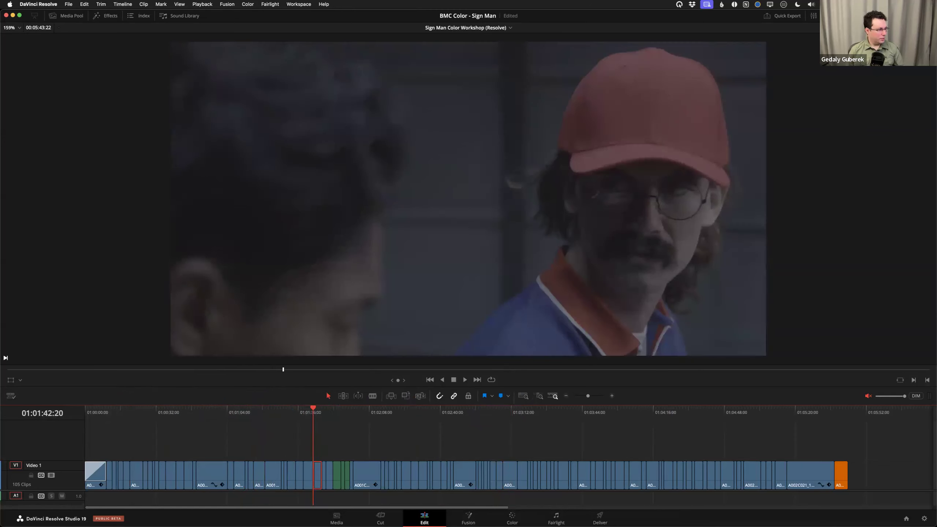
left_click(281, 424)
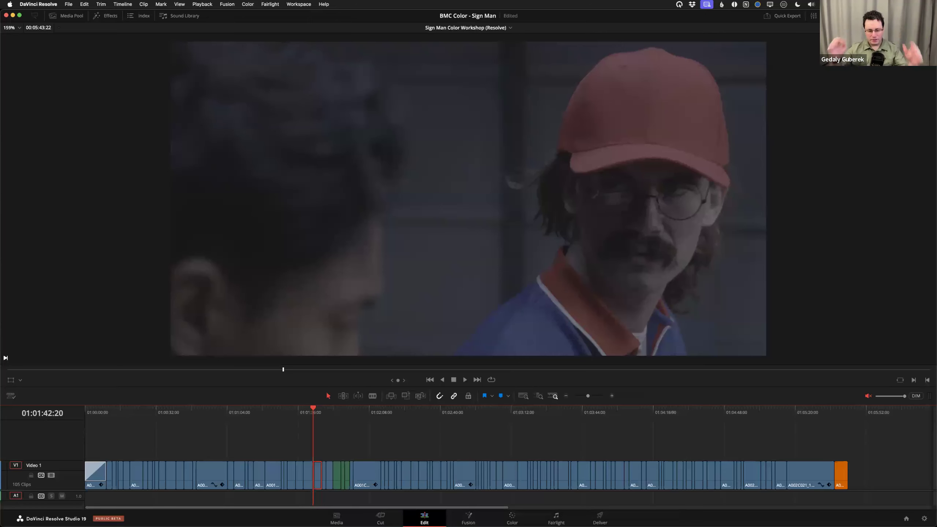
- Compare shots across the timeline again, ending on the early wide shot of the two men tied to chairs
left_click(205, 441)
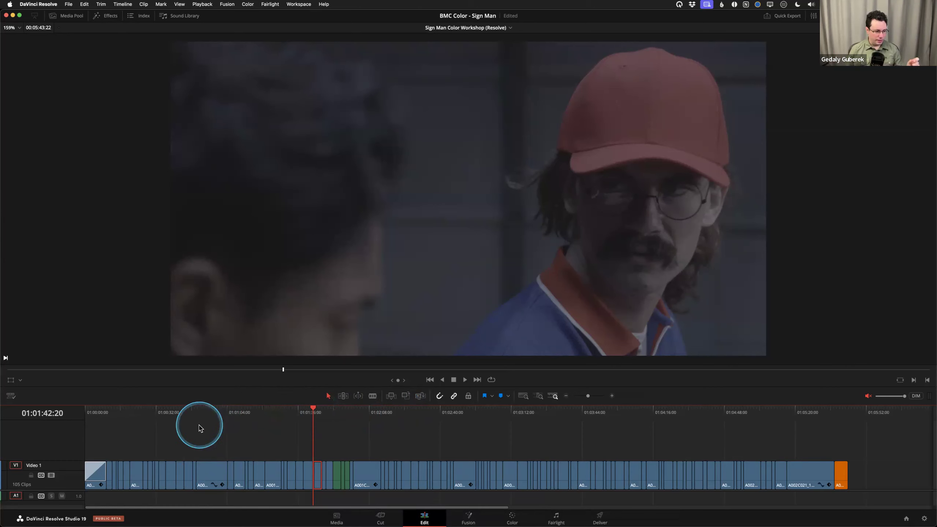
left_click(208, 411)
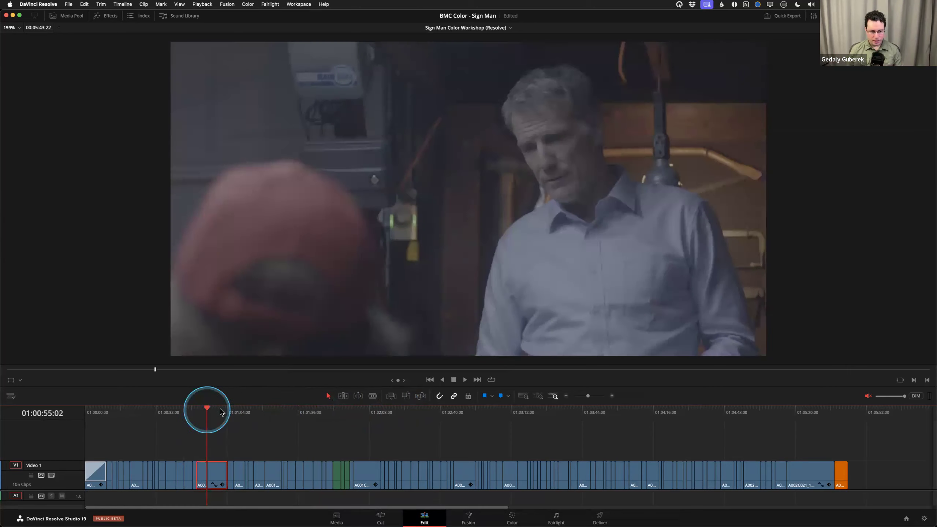
left_click(245, 414)
left_click(111, 412)
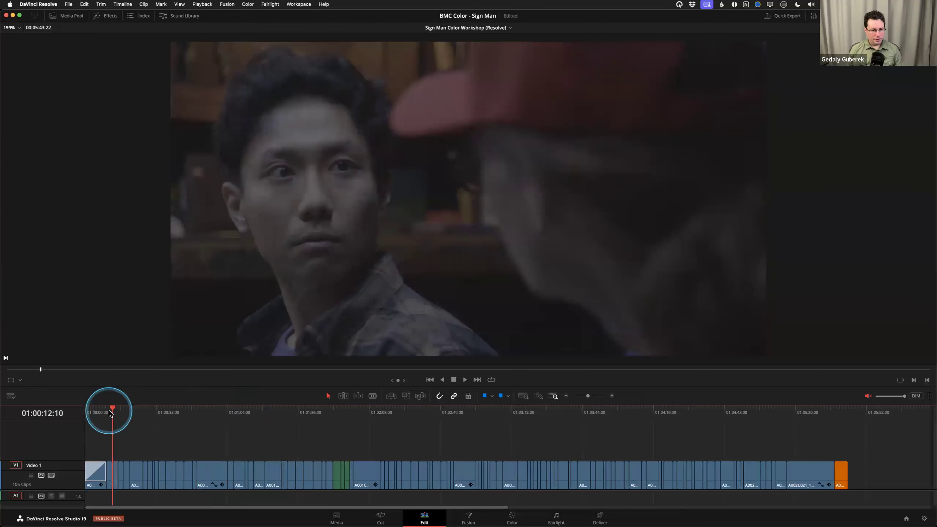
left_click(228, 411)
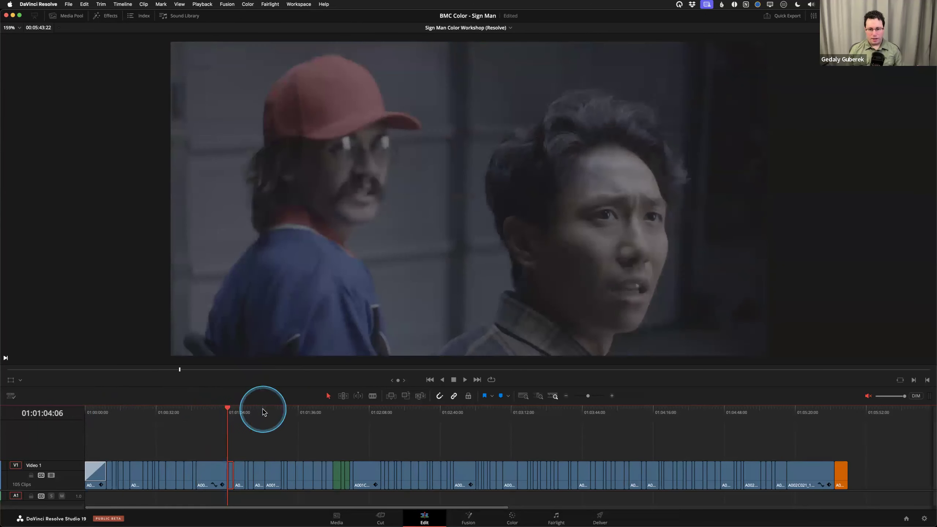
left_click(265, 411)
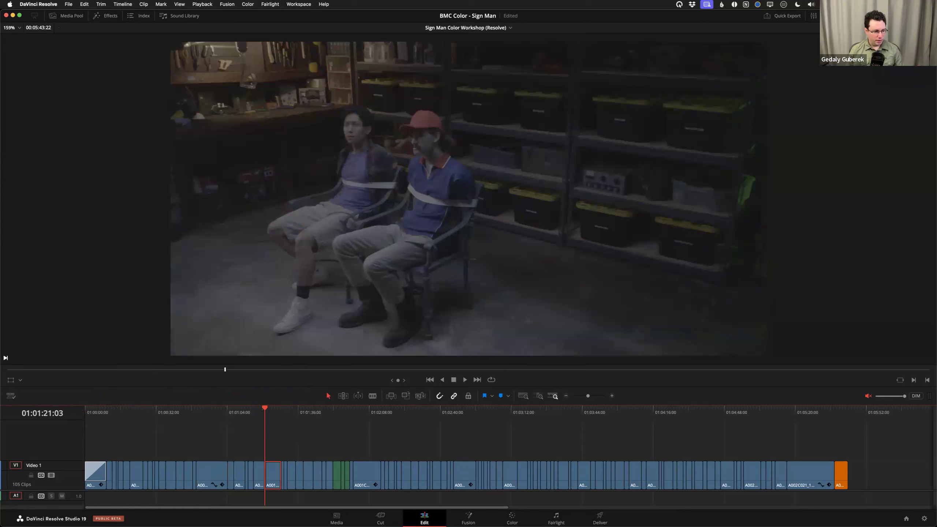
left_click(143, 413)
left_click_drag(202, 409, 729, 415)
left_click_drag(100, 411, 136, 415)
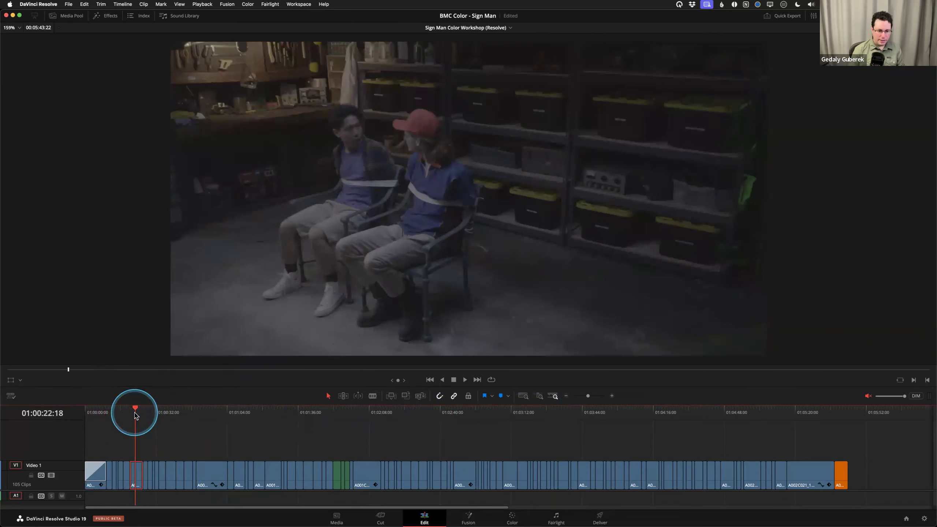
- In the project's color management settings, choose DaVinci YRGB Color Managed, disable automatic color management, and set the processing mode to Custom
key("shift+9")
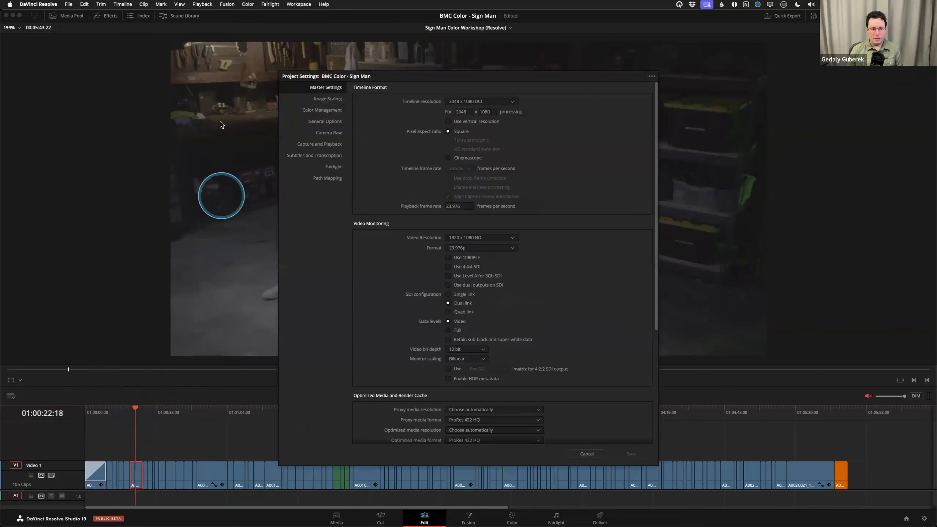
left_click(317, 111)
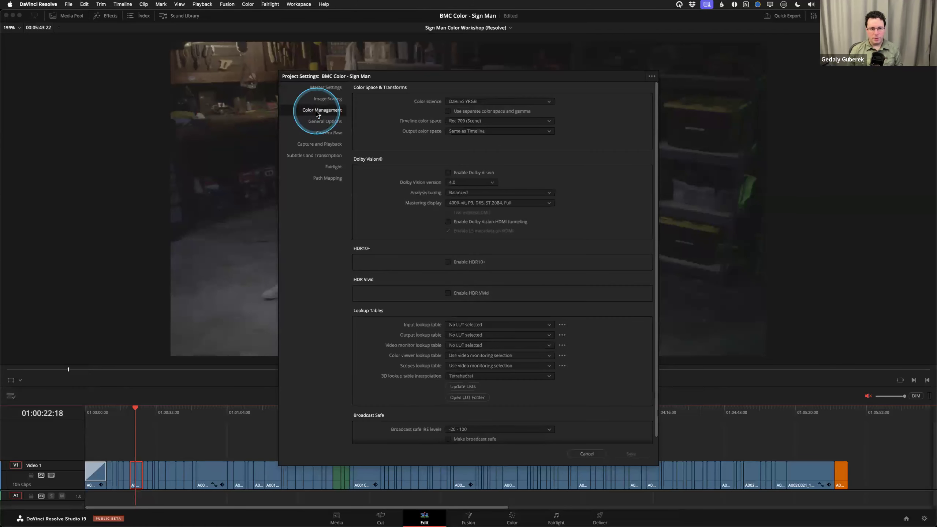
left_click(476, 101)
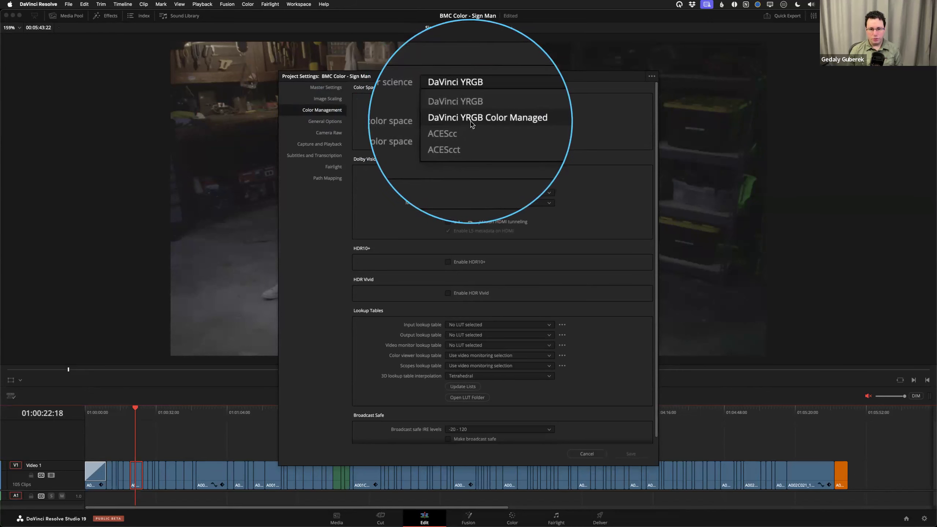
left_click(485, 123)
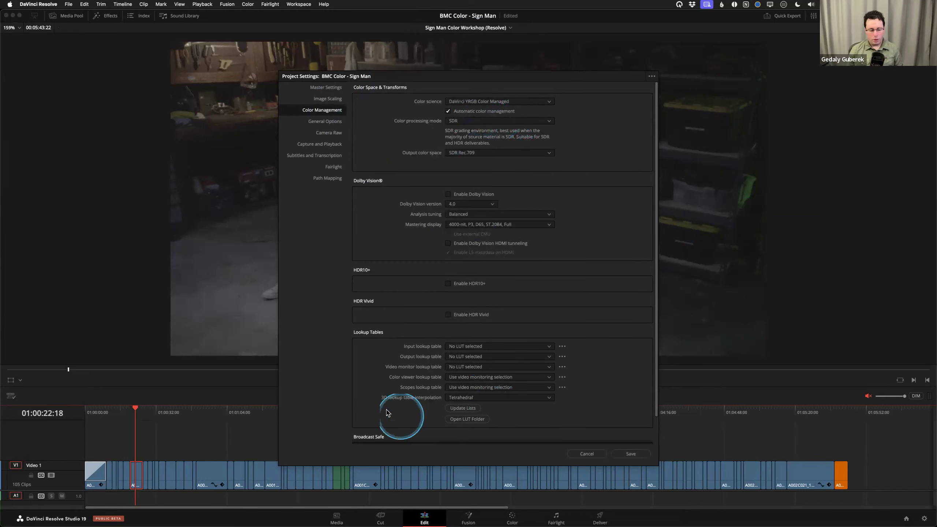
left_click(448, 111)
left_click(461, 121)
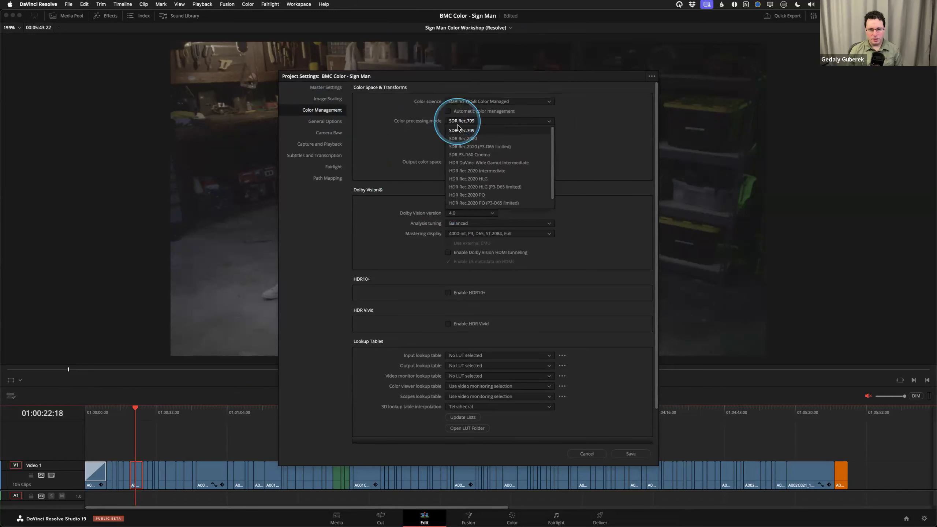
scroll(475, 171, "down", 3)
left_click(475, 201)
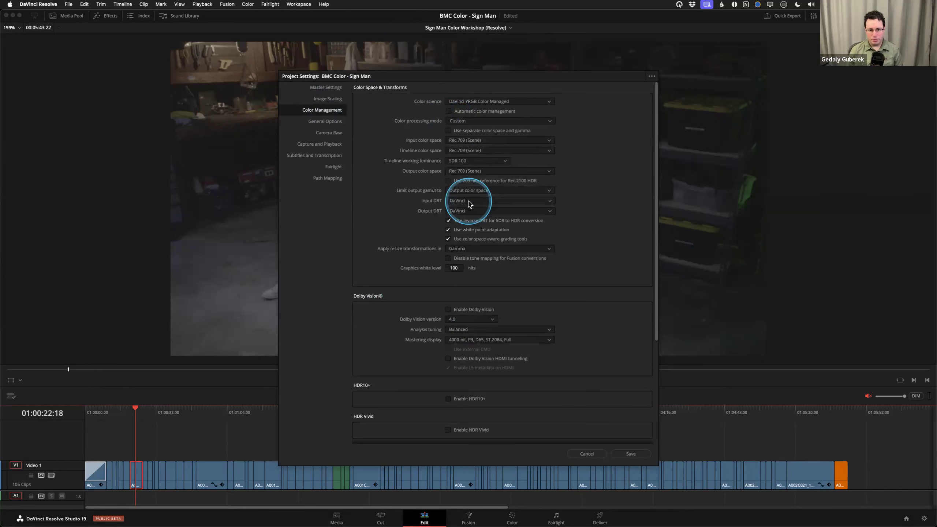
- Set the input color space to Panasonic V-Gamut/V-Log and the timeline color space to DaVinci WG/Intermediate
left_click(476, 142)
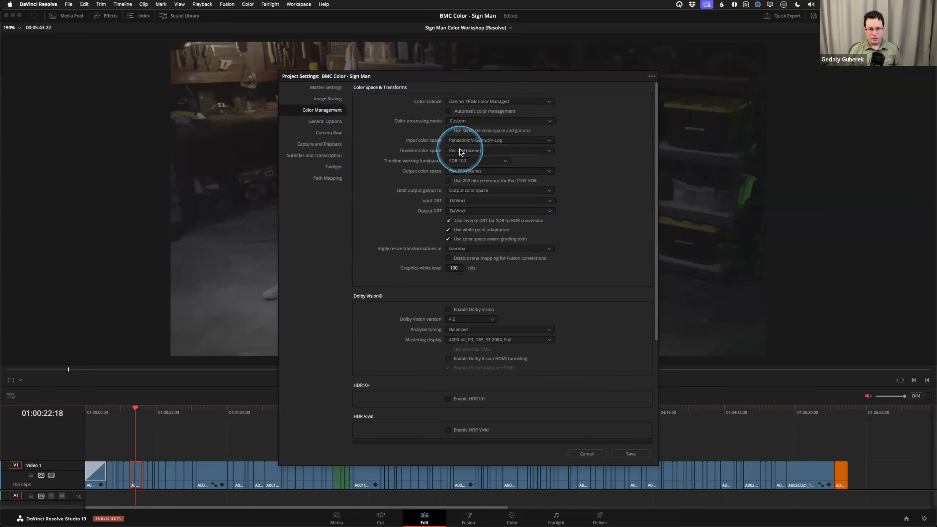
left_click(454, 153)
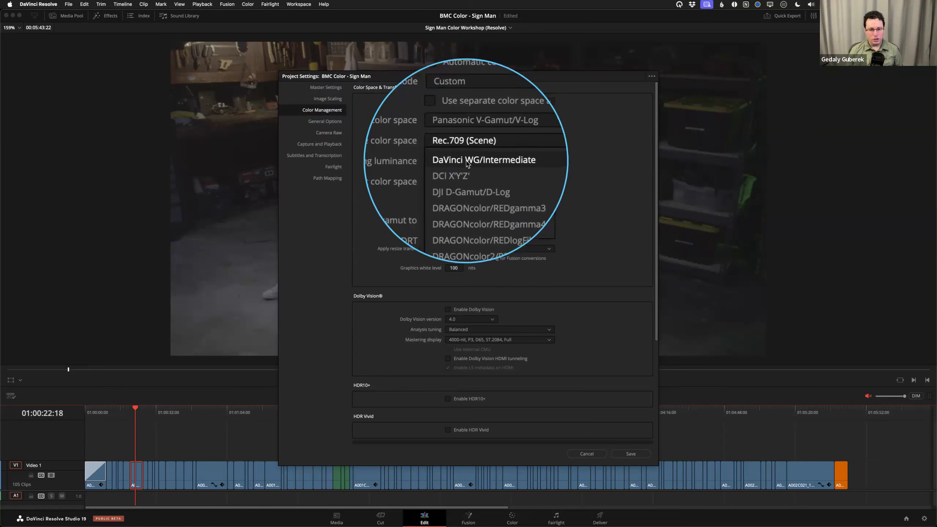
left_click(466, 159)
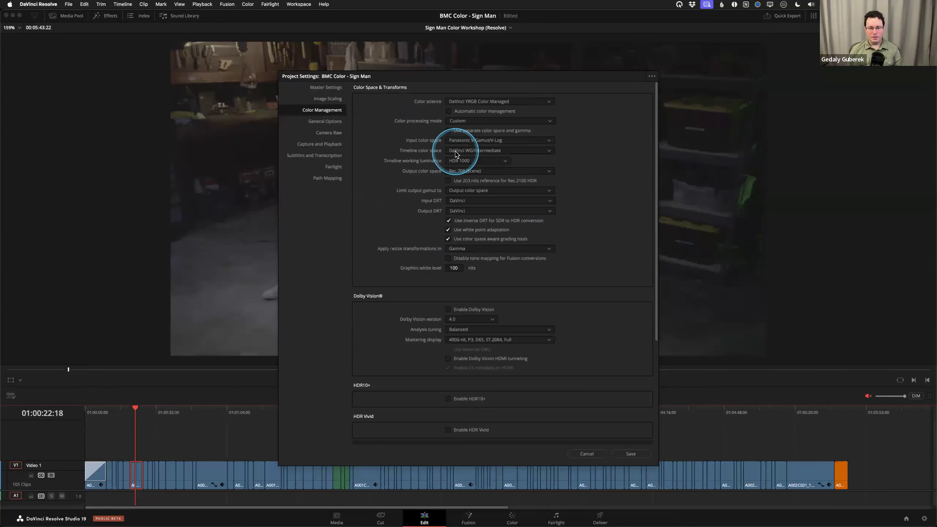
- Try P3-DCI as the project's output color space, then return it to Rec.709 (Scene)
left_click(457, 172)
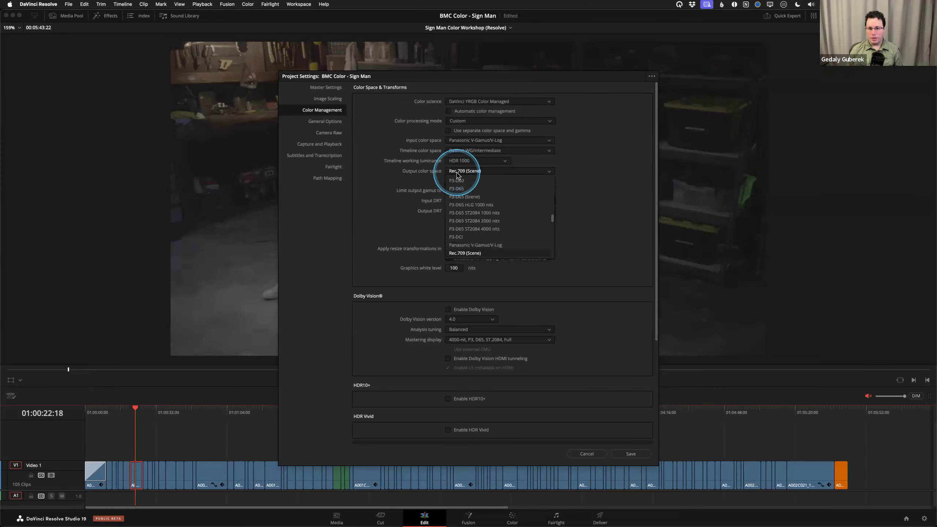
left_click(419, 178)
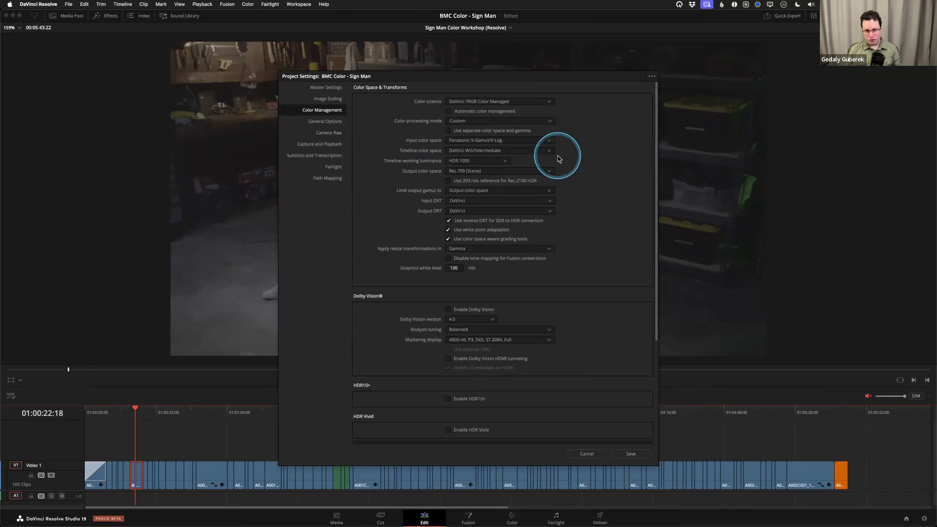
key("ctrl+alt+m")
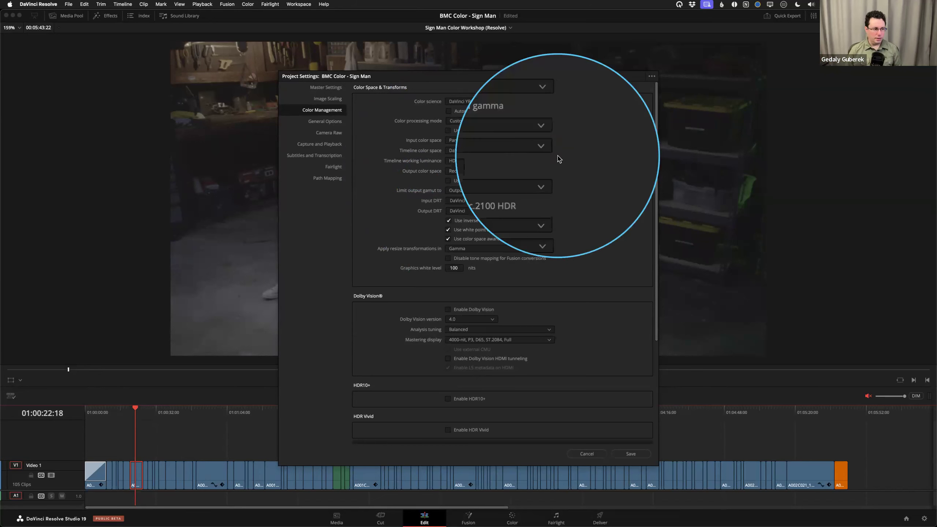
key("ctrl+alt+m")
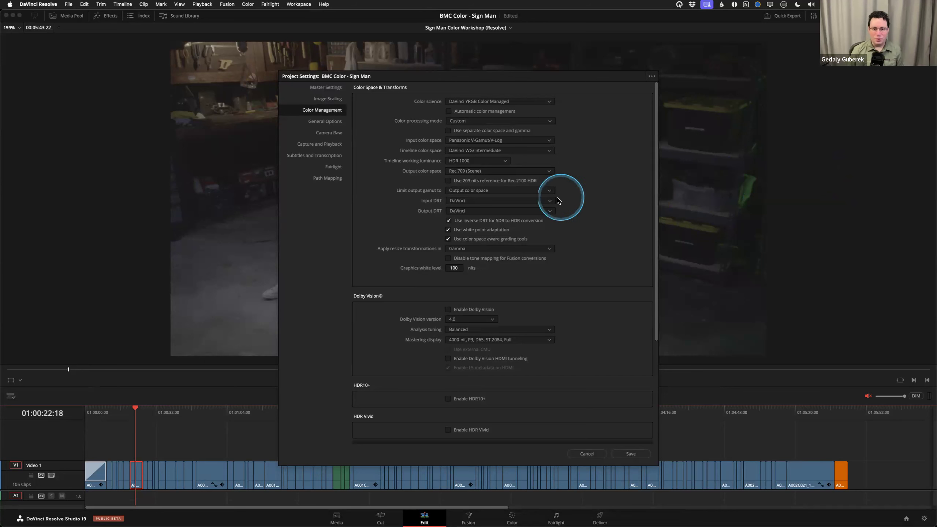
left_click(463, 173)
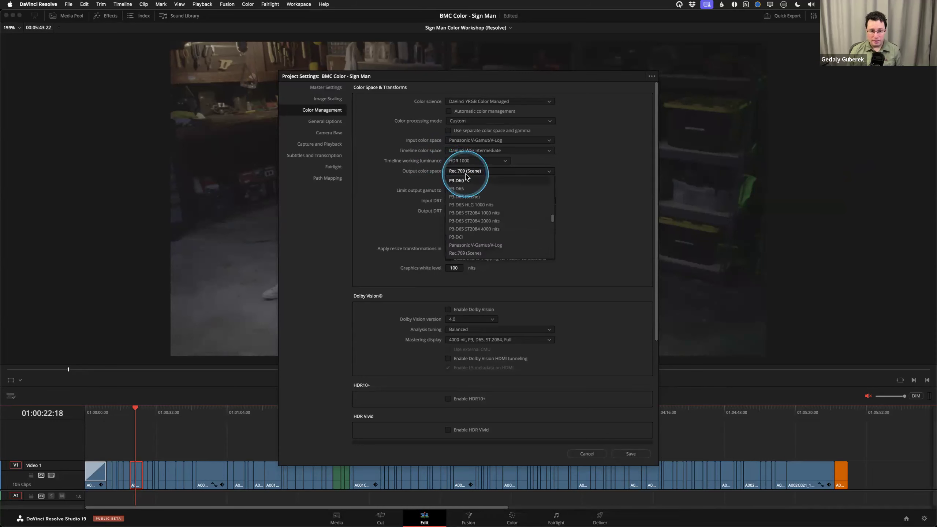
left_click(466, 240)
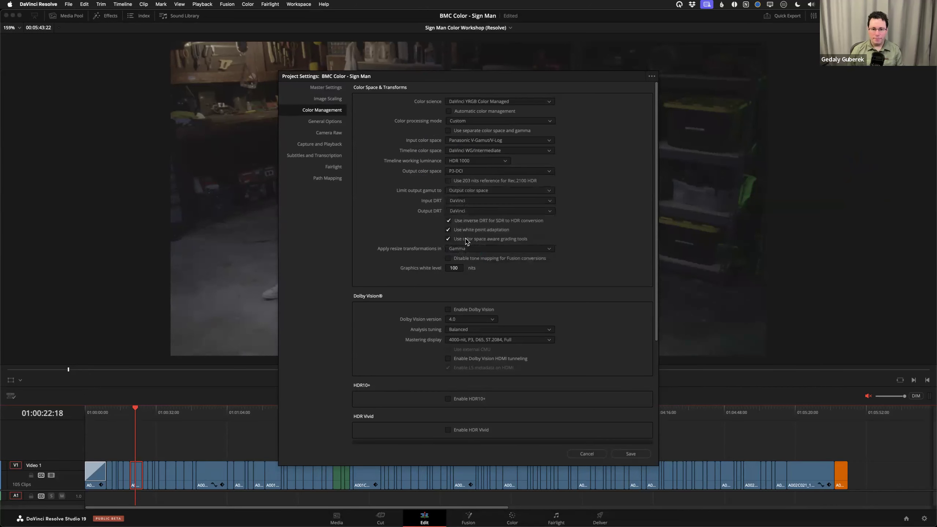
left_click(460, 174)
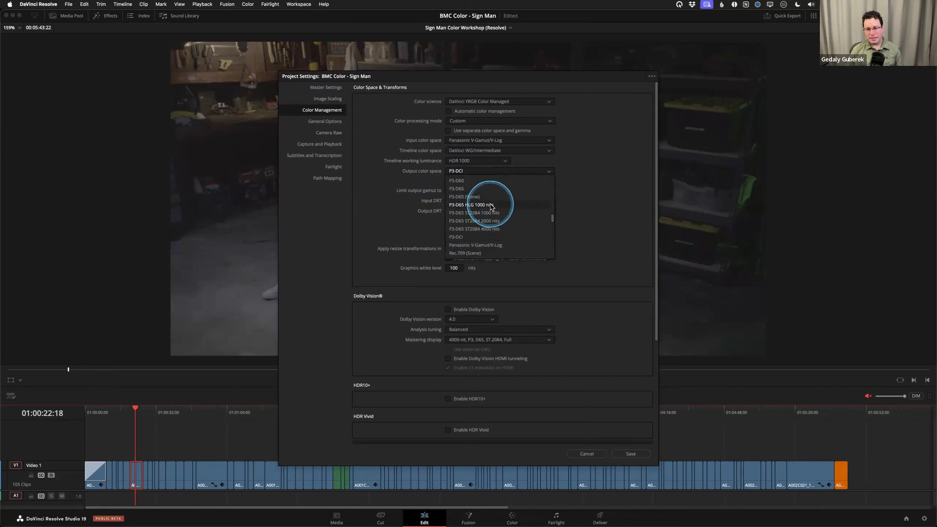
scroll(491, 206, "down", 2)
scroll(472, 215, "down", 3)
left_click(461, 189)
- Set the output color space to Rec.709 Gamma 2.4 and save the project settings
left_click(467, 171)
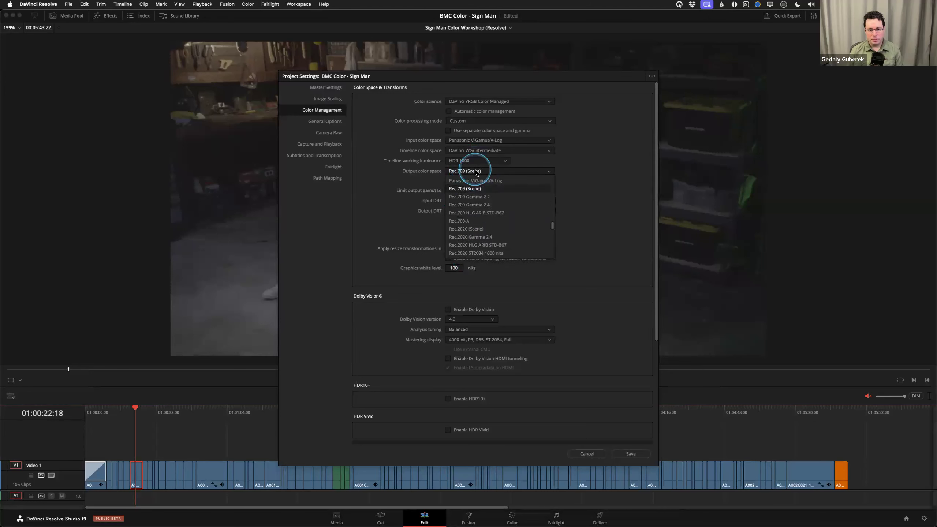
left_click(476, 205)
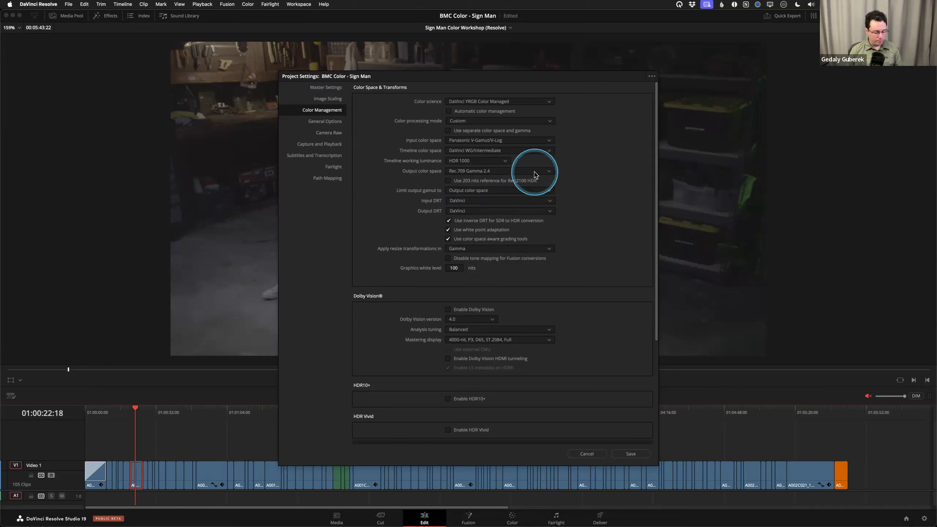
left_click(436, 172)
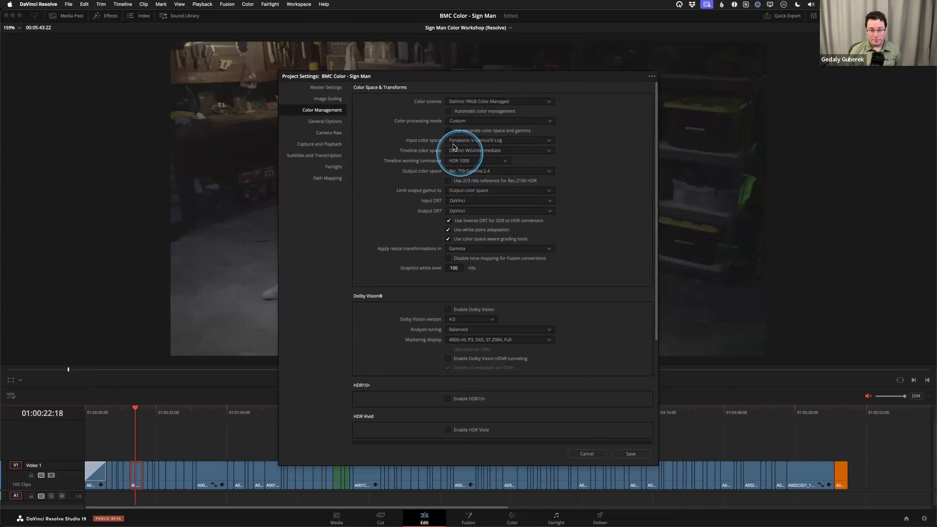
mouse_move(422, 142)
left_mouse_down()
mouse_move(410, 143)
mouse_move(441, 188)
left_mouse_up()
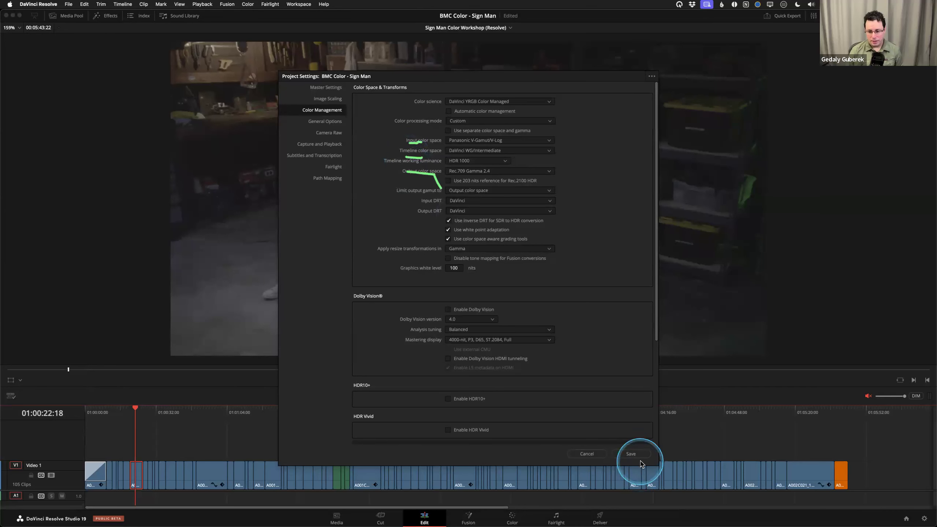
left_click(643, 458)
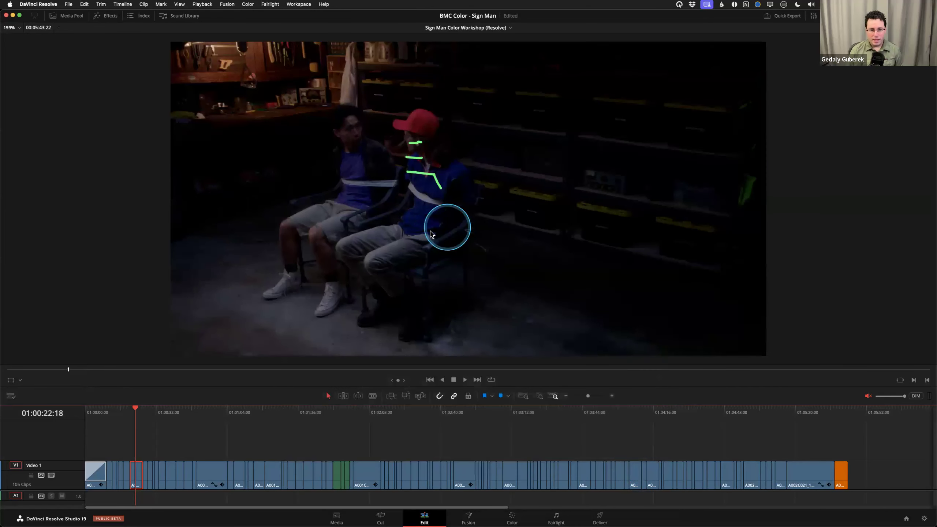
- Examine shots along the whole timeline to see how the footage looks with the new color management settings
left_click_drag(188, 440, 312, 412)
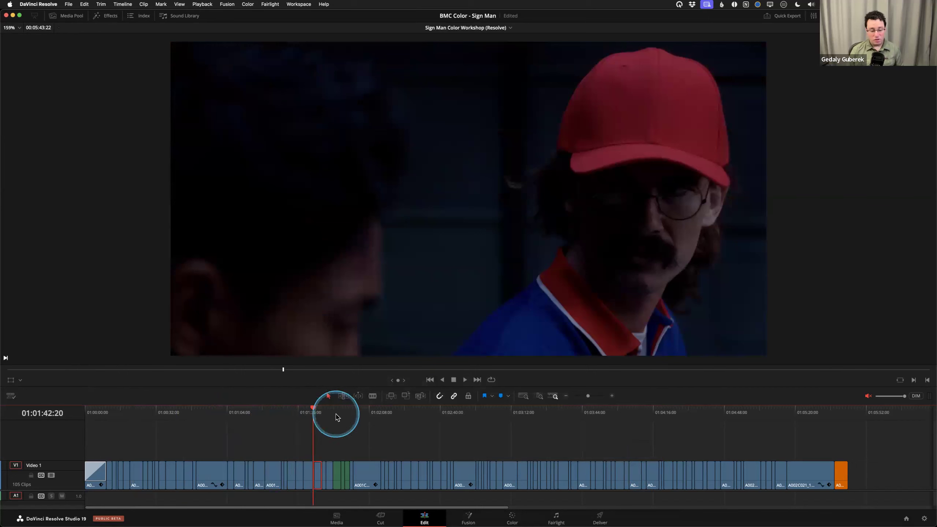
left_click(368, 414)
left_click(406, 414)
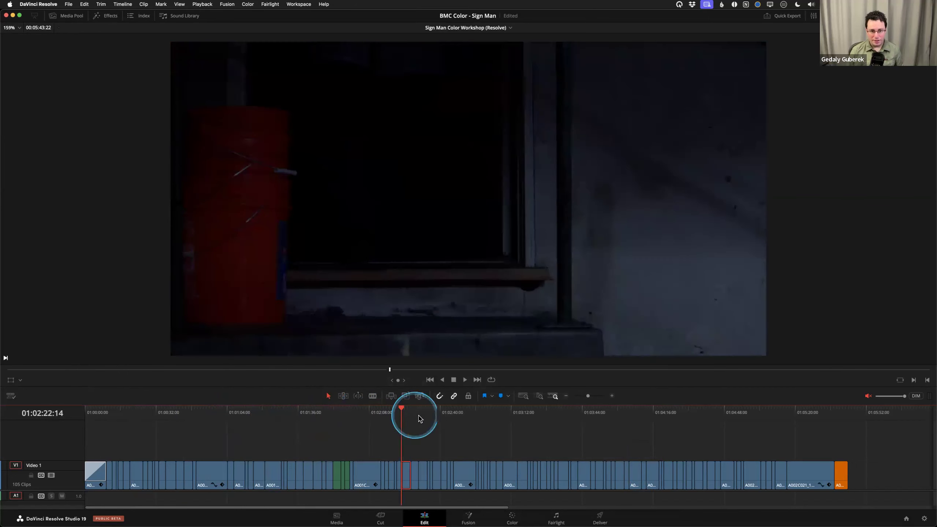
left_click(451, 416)
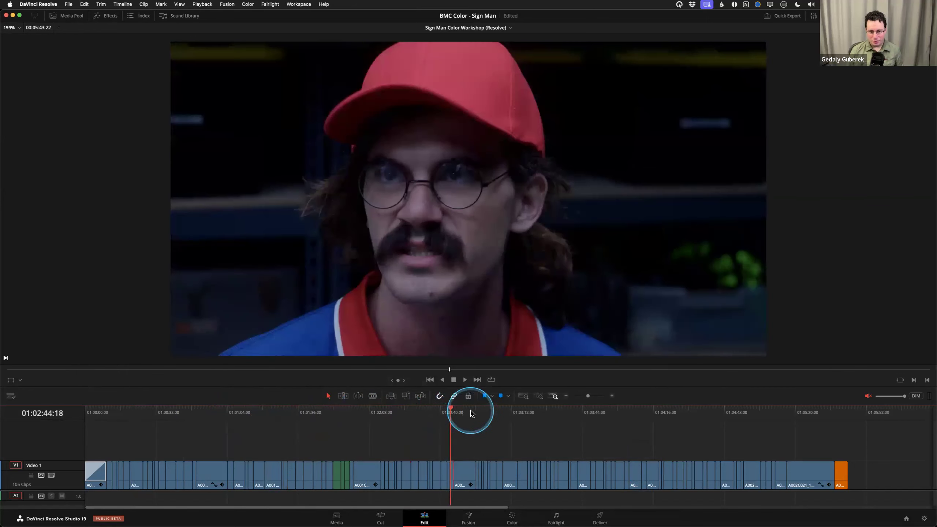
left_click(466, 413)
left_click(503, 413)
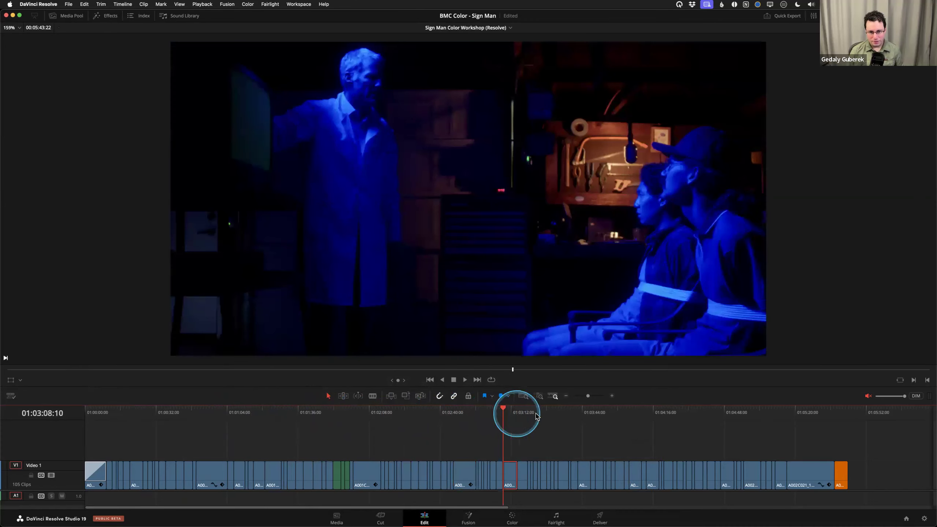
left_click(547, 414)
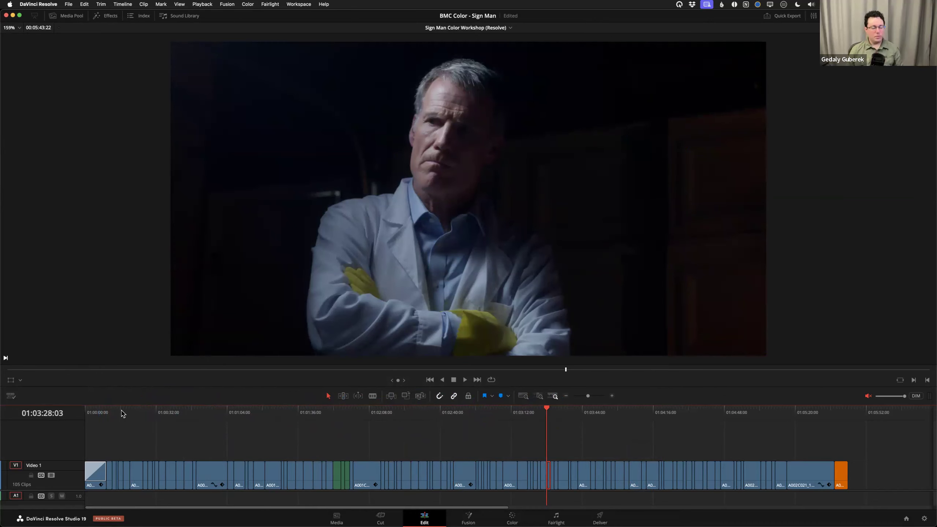
left_click_drag(651, 418, 745, 418)
left_click(791, 412)
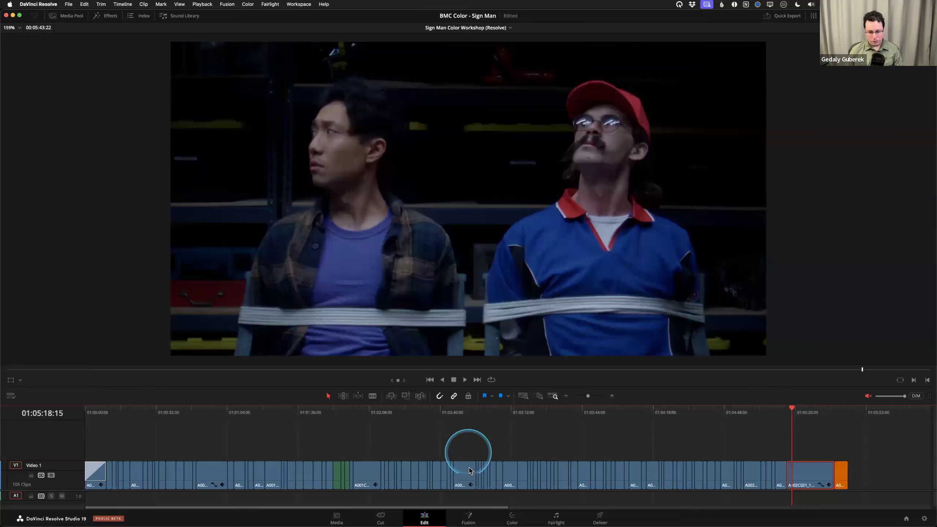
- Switch to the Color page and open the project's color management settings at the timeline working luminance option
left_click(513, 518)
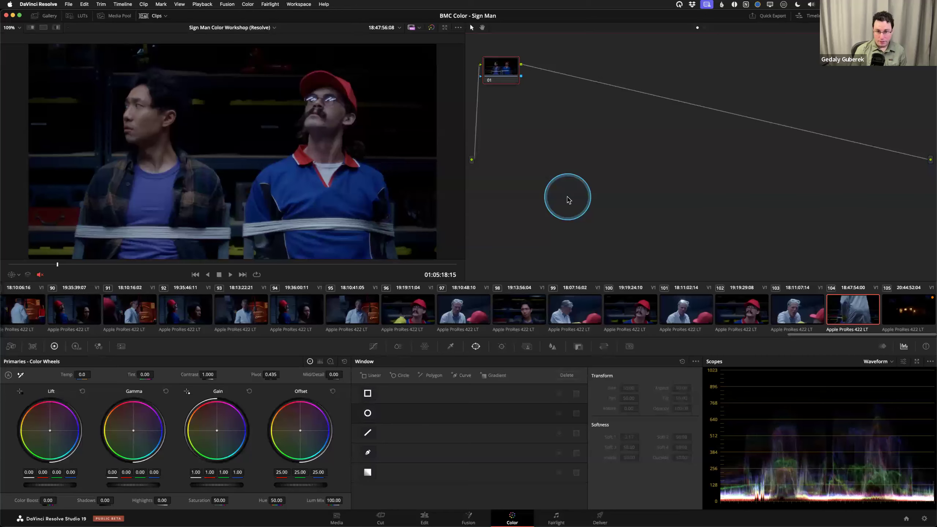
key("shift+9")
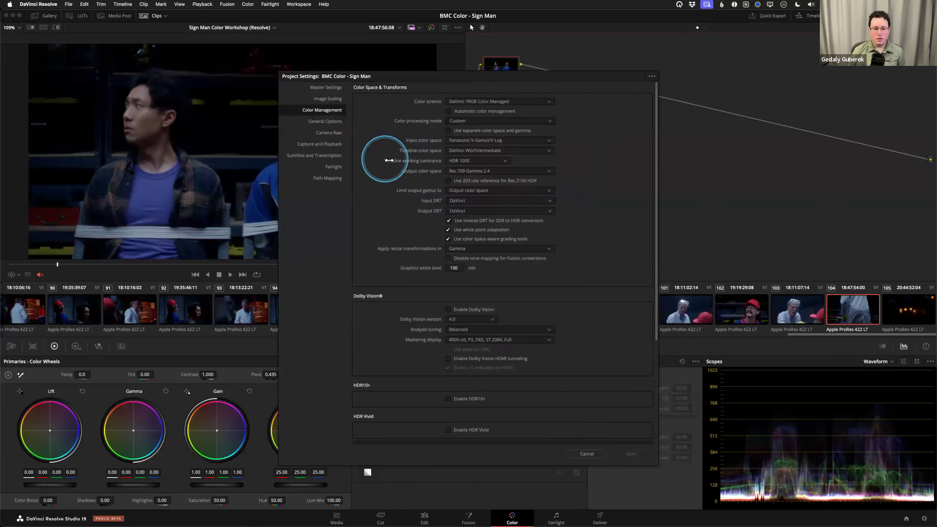
key("ctrl+alt+m")
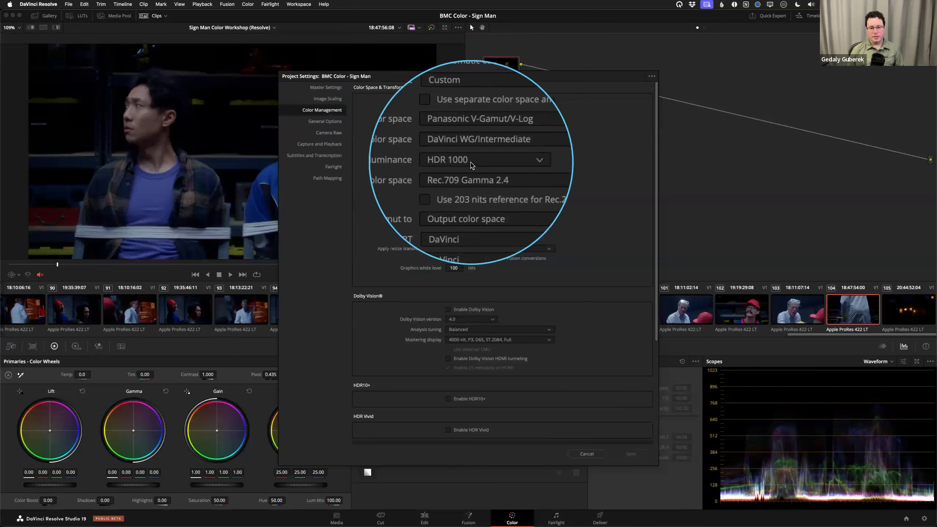
key("ctrl+alt+m")
left_click(469, 162)
left_click(586, 163)
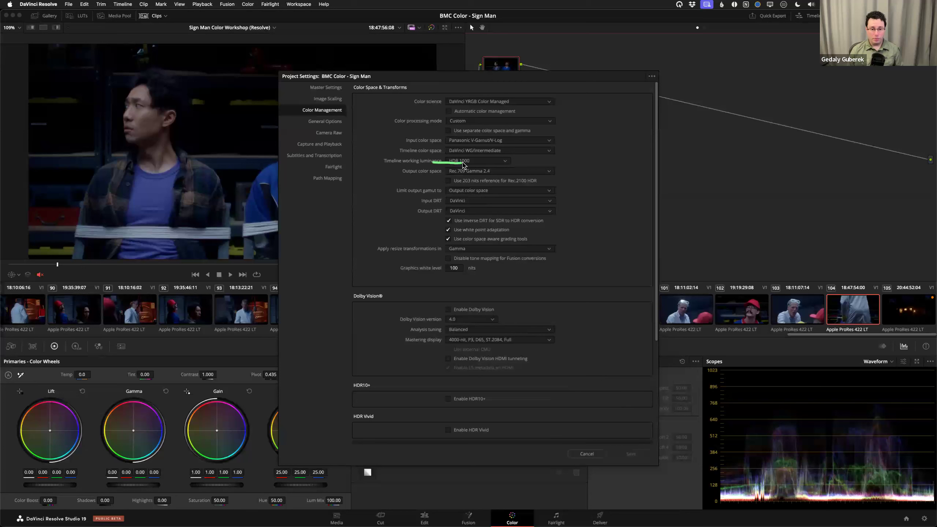
- Try HDR 4000 as the timeline working luminance, then set it to SDR 100
left_click(484, 161)
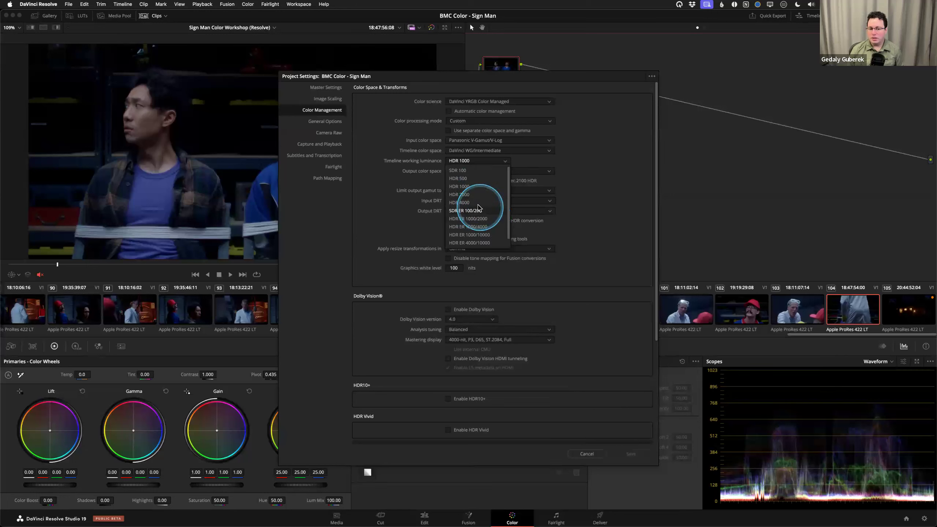
left_click(460, 204)
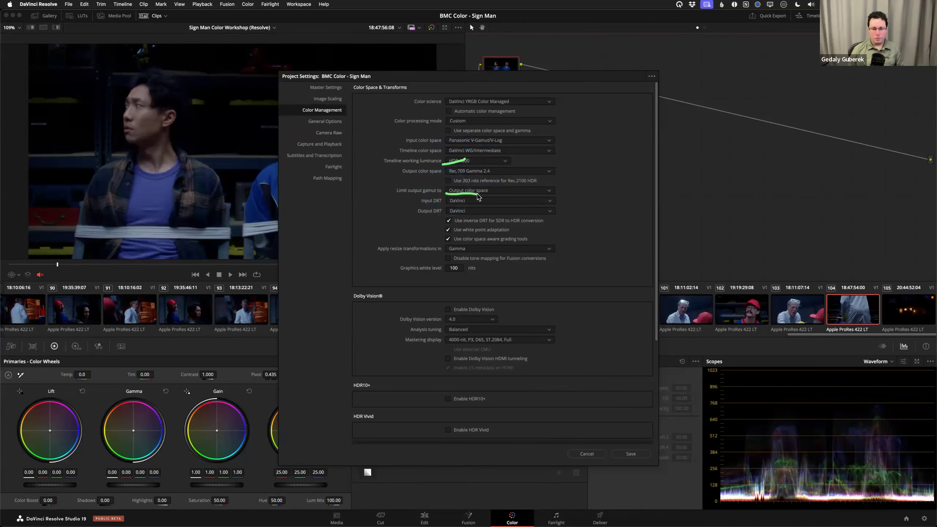
left_click(481, 167)
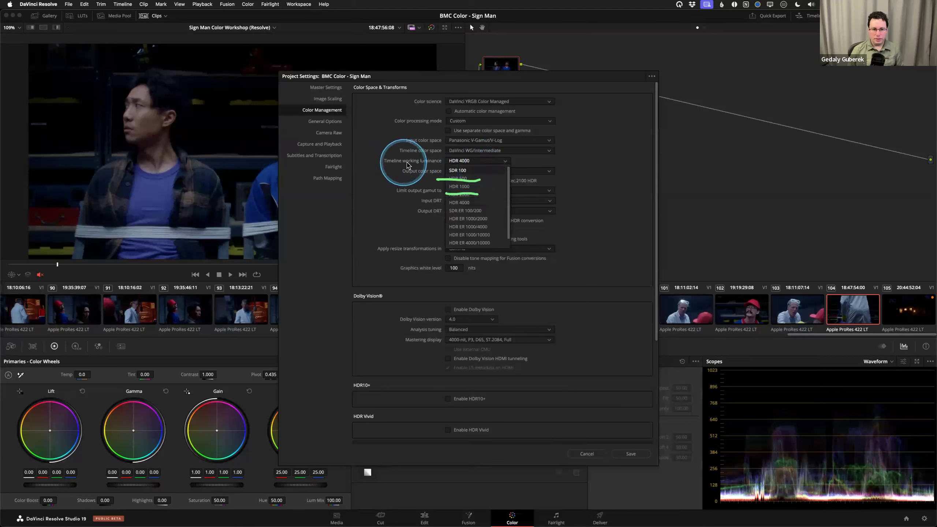
left_click(457, 171)
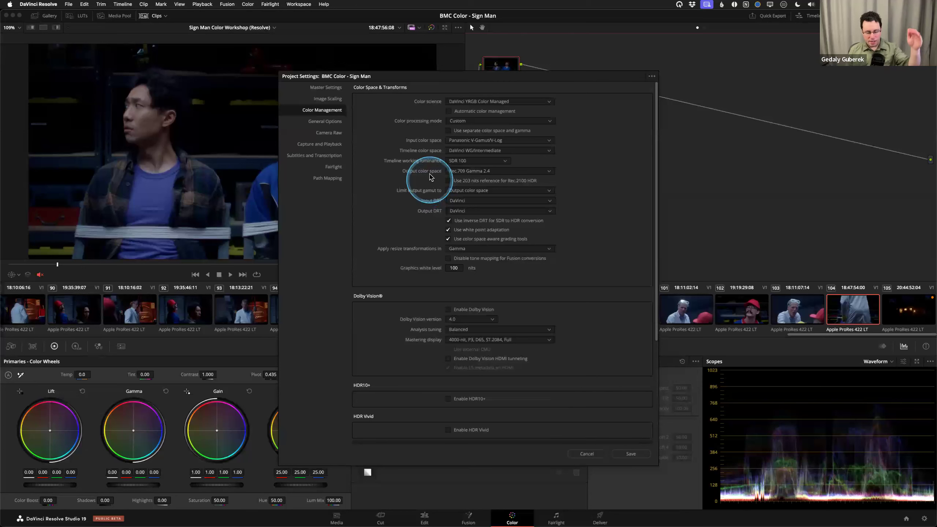
- Set the project's timeline working luminance to HDR 4000 and save the color management settings
left_click(465, 162)
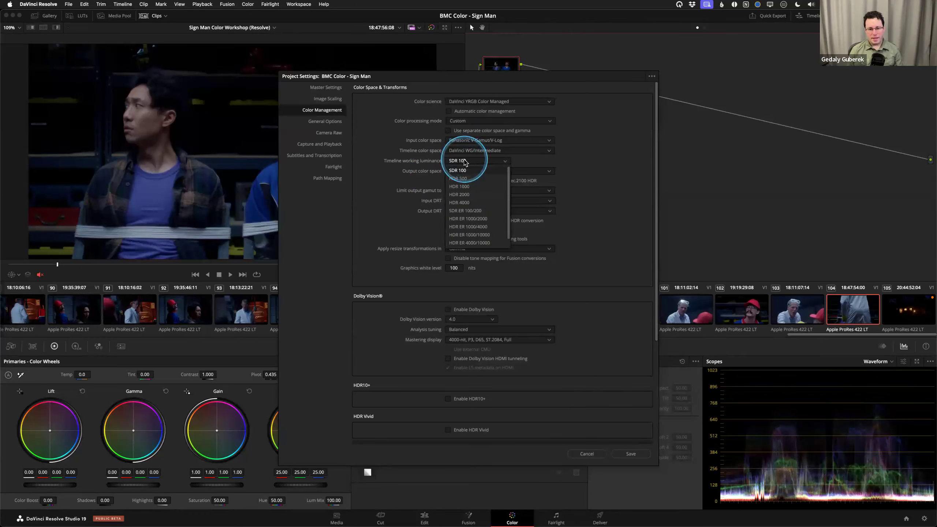
left_click(423, 161)
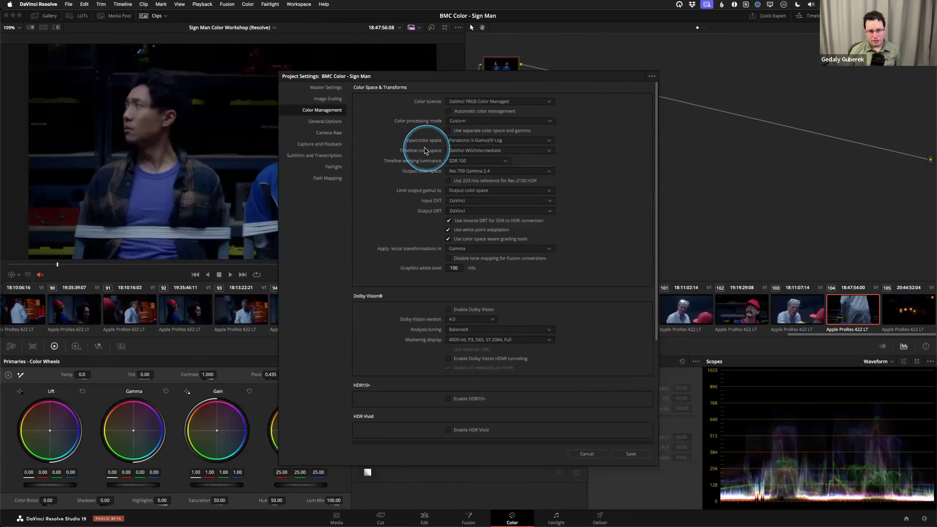
left_click_drag(442, 146, 401, 147)
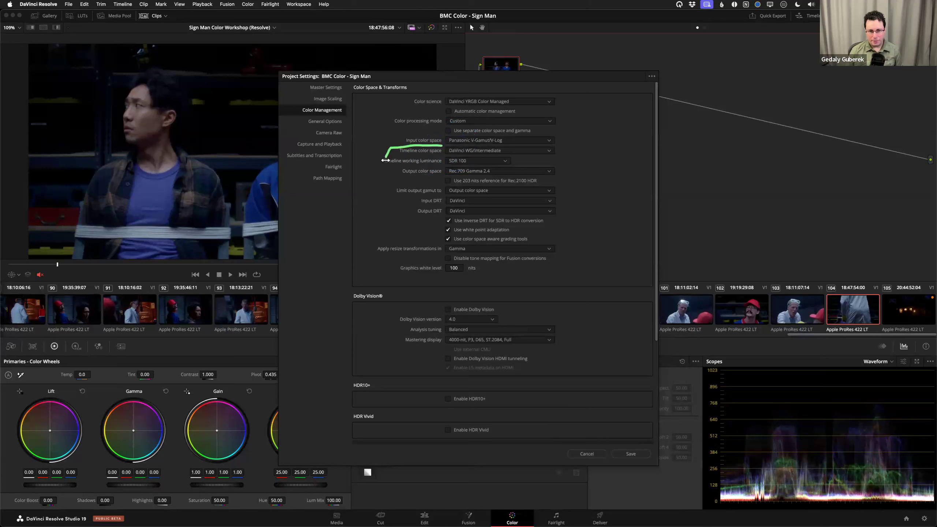
left_click(474, 164)
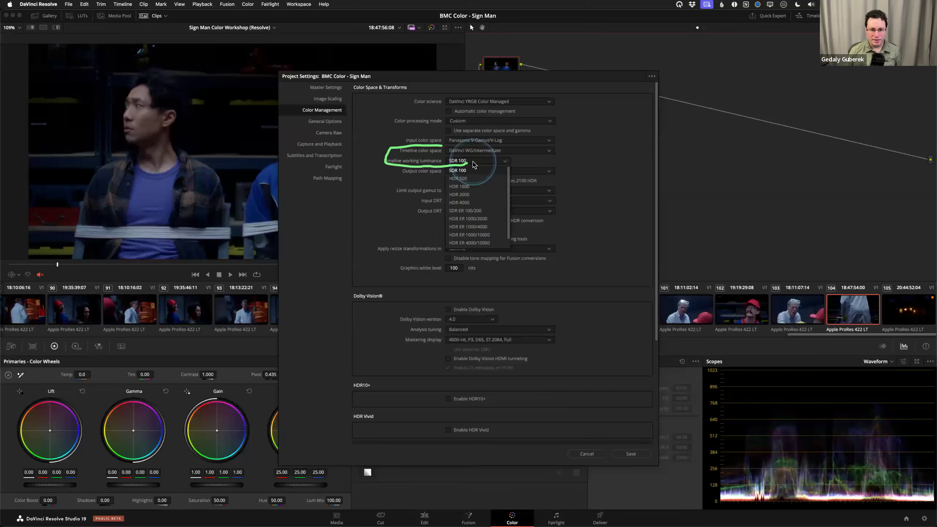
left_click(475, 203)
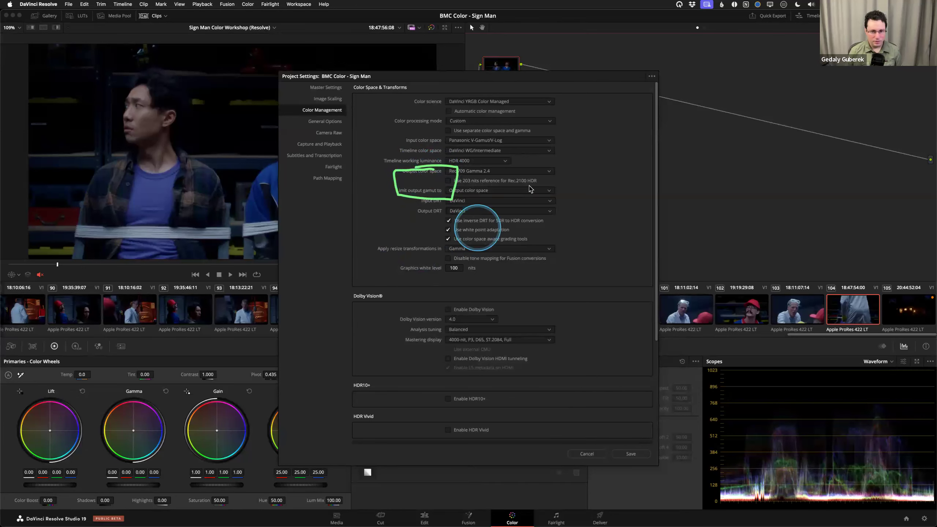
left_click(639, 459)
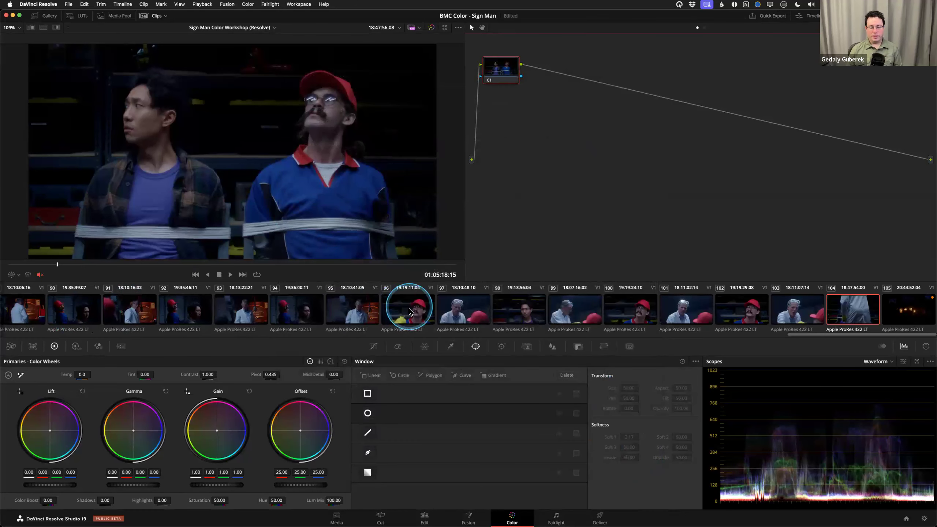
- Go back to the second clip in the timeline and raise its overall offset to 37.50
left_click_drag(847, 334, 369, 334)
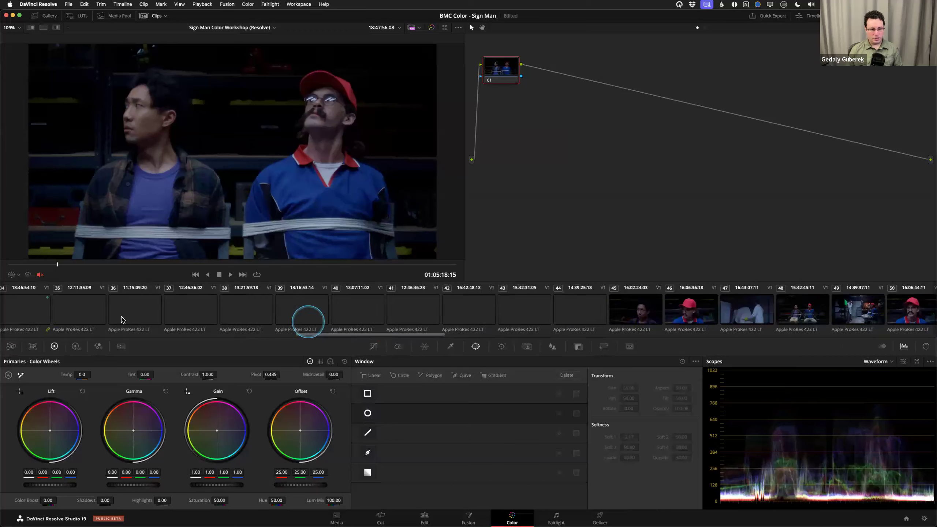
scroll(123, 320, "left", 10)
left_click(53, 309)
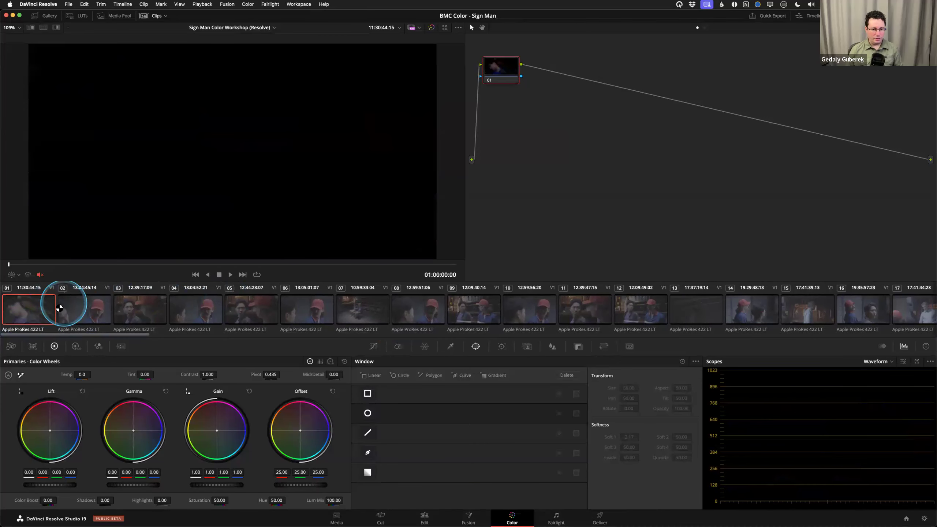
left_click(79, 310)
left_click_drag(503, 77, 516, 97)
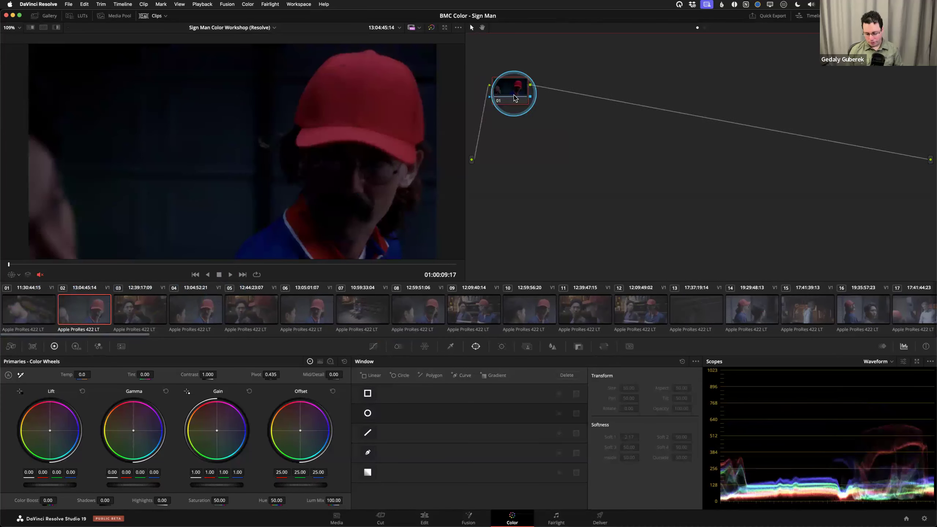
left_click_drag(304, 488, 298, 486)
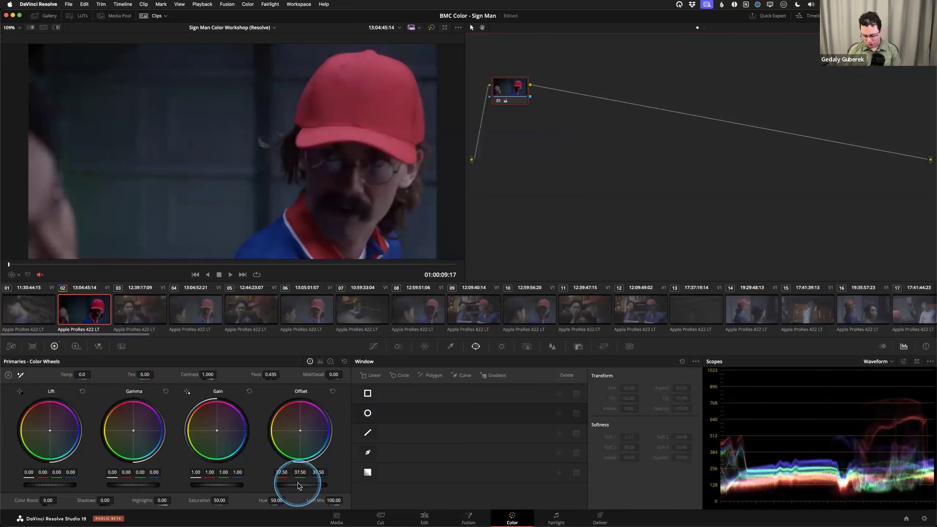
- Raise the offset on the third, fourth and fifth clips, with 36.75 on the fourth and 35.00 on the fifth
left_click(97, 314)
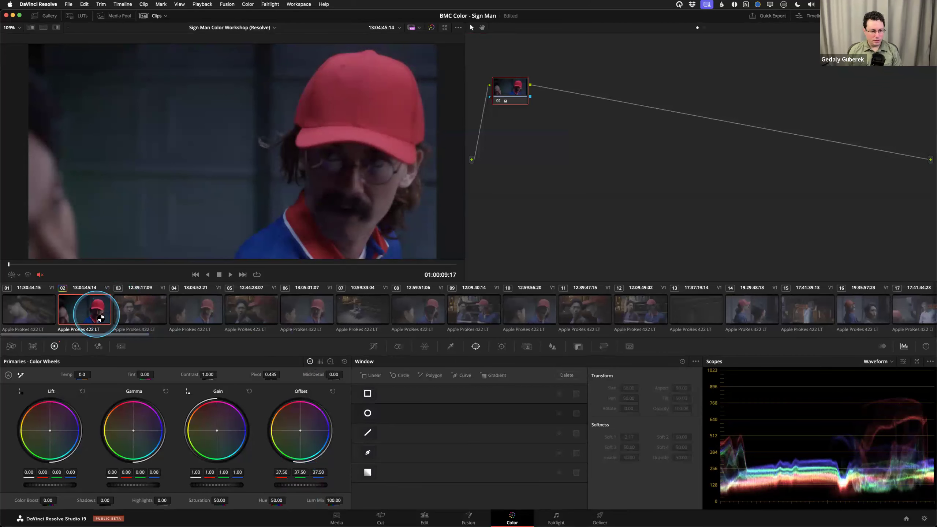
left_click(116, 318)
left_click_drag(294, 485, 292, 485)
key("Down")
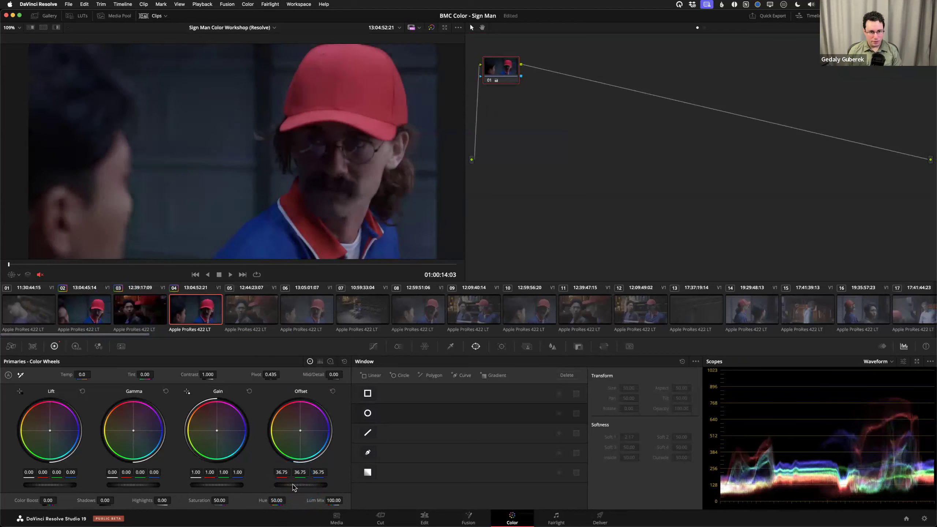
key("Down")
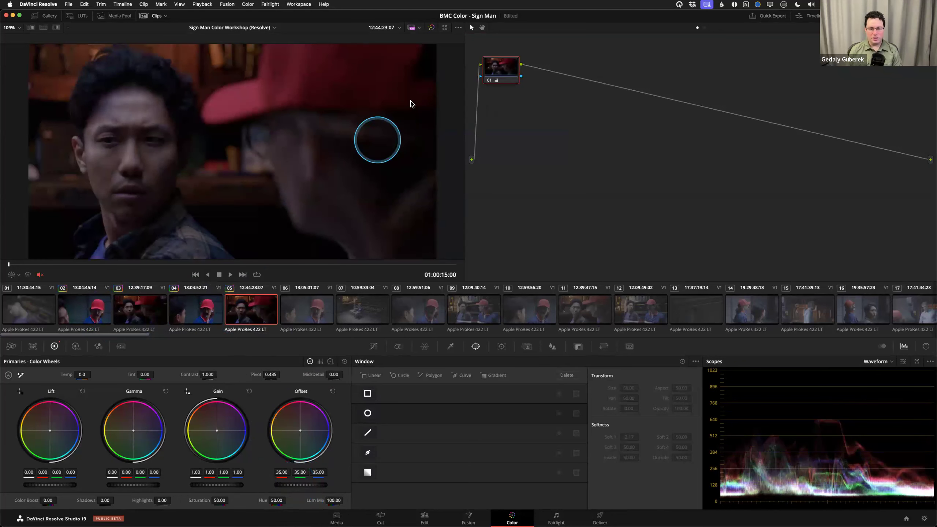
- Reset the node grade on clips 5, 4, 3 and 2
right_click(513, 84)
left_click(530, 84)
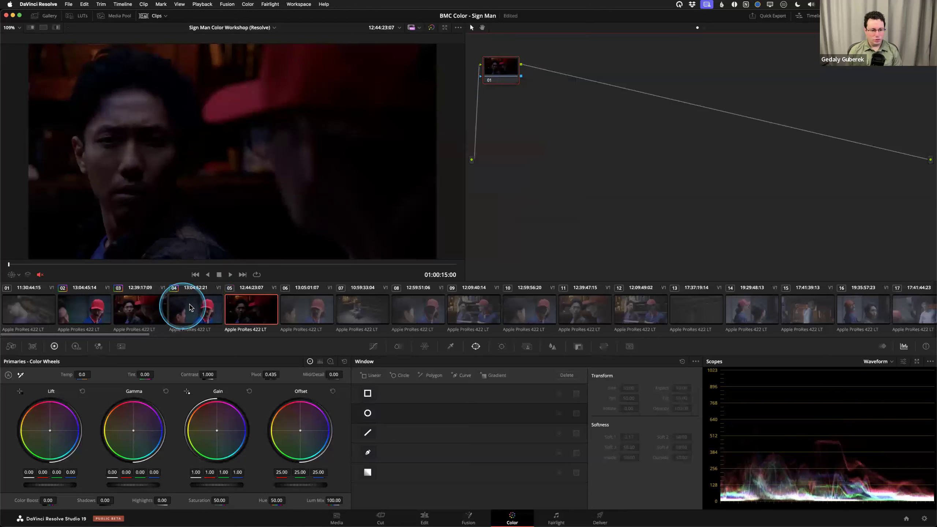
left_click(190, 308)
right_click(496, 72)
left_click(517, 76)
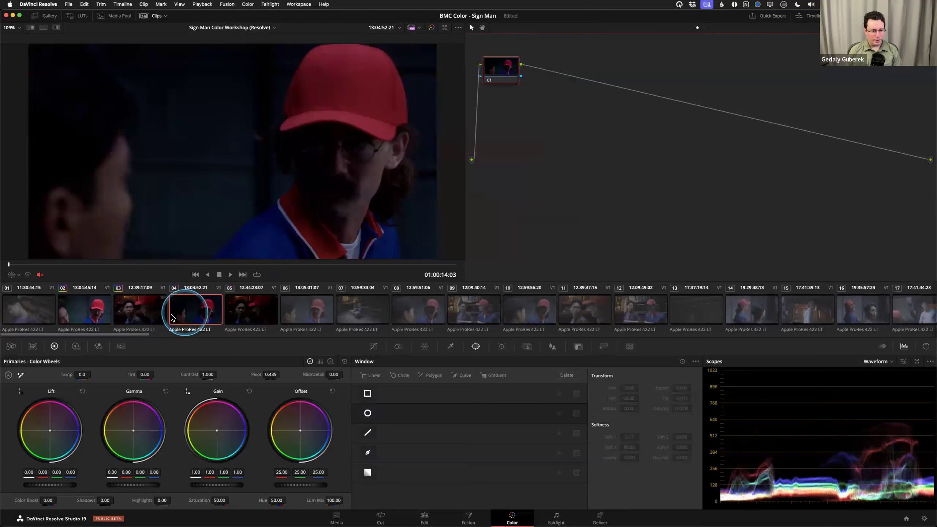
left_click(139, 308)
left_click(509, 74)
left_click(488, 71)
right_click(489, 72)
left_click(516, 77)
left_click(84, 309)
right_click(516, 98)
left_click(537, 103)
- Step through clips 1, 6 and 16 to 18 to compare their ungraded images and waveforms
left_click(31, 310)
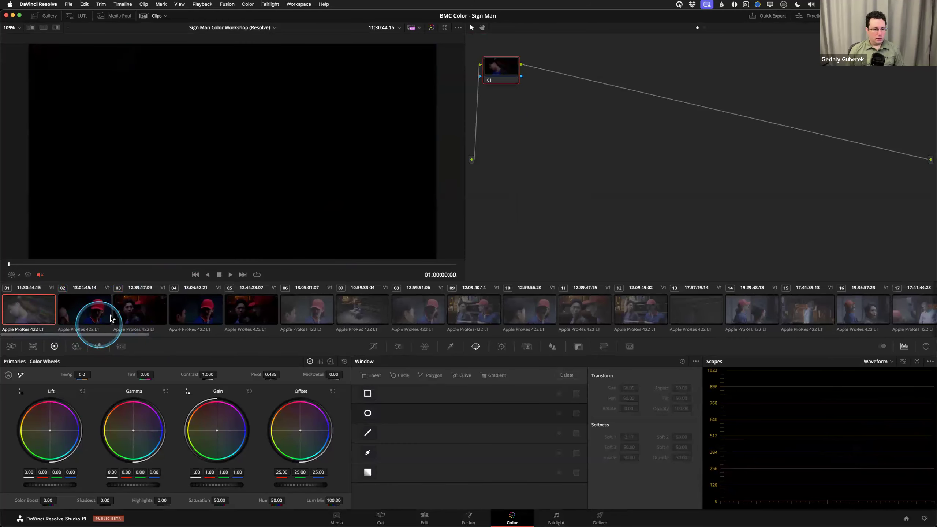
left_click(272, 308)
left_click(304, 309)
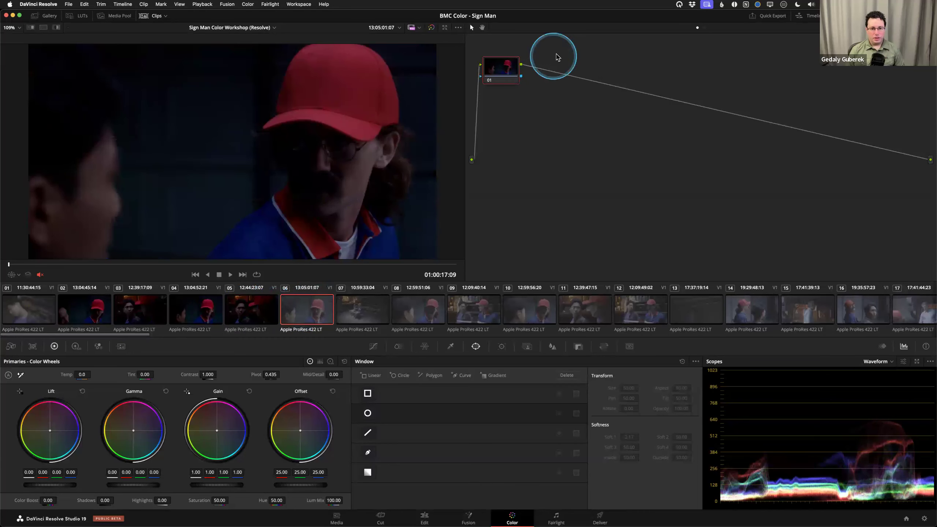
left_click_drag(519, 70, 539, 92)
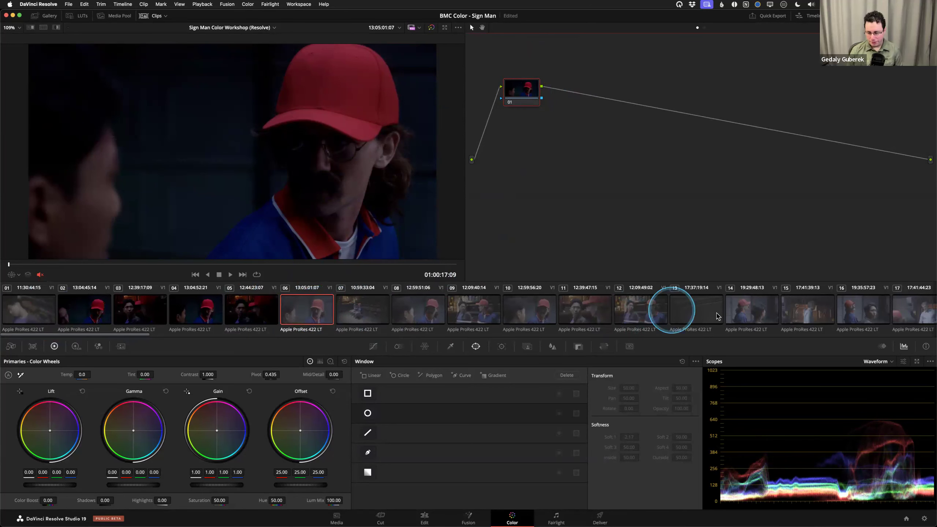
scroll(718, 315, "right", 8)
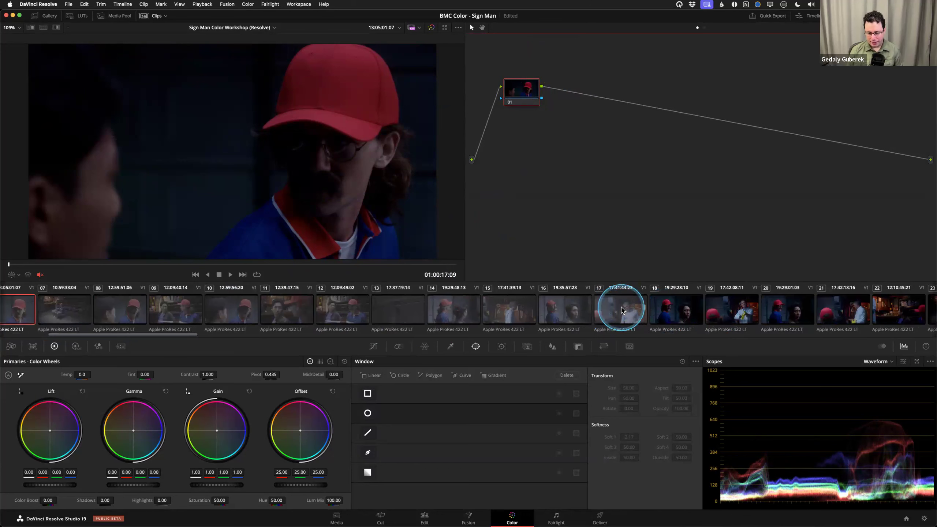
left_click(624, 310)
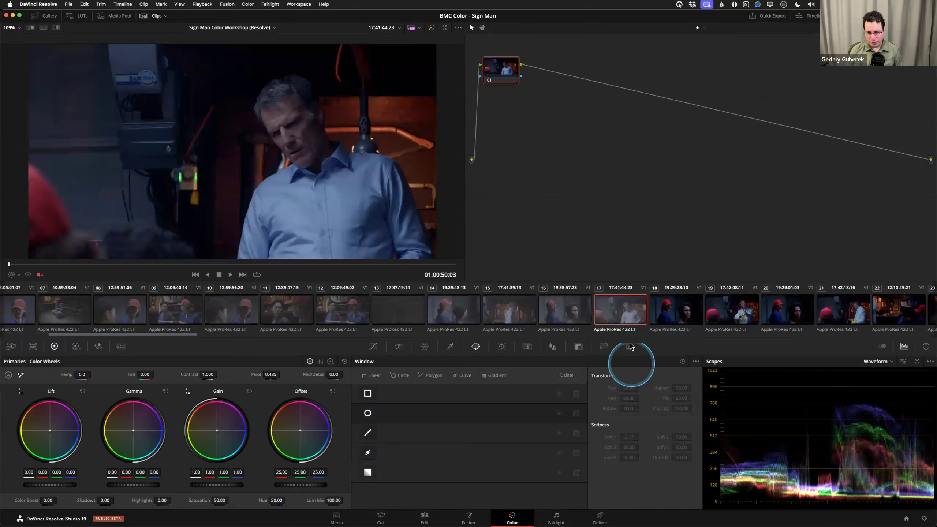
left_click(653, 311)
left_click(609, 311)
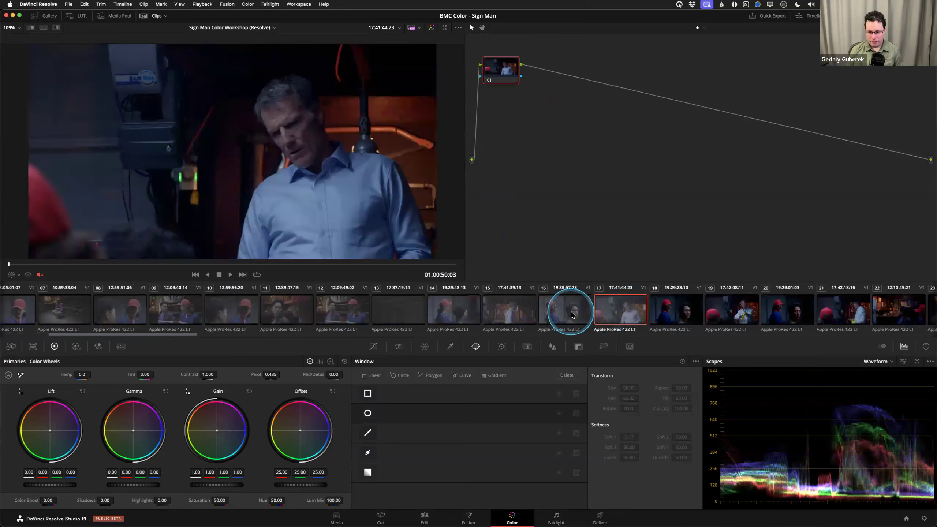
left_click(571, 312)
left_click(667, 316)
left_click(624, 312)
left_click(560, 313)
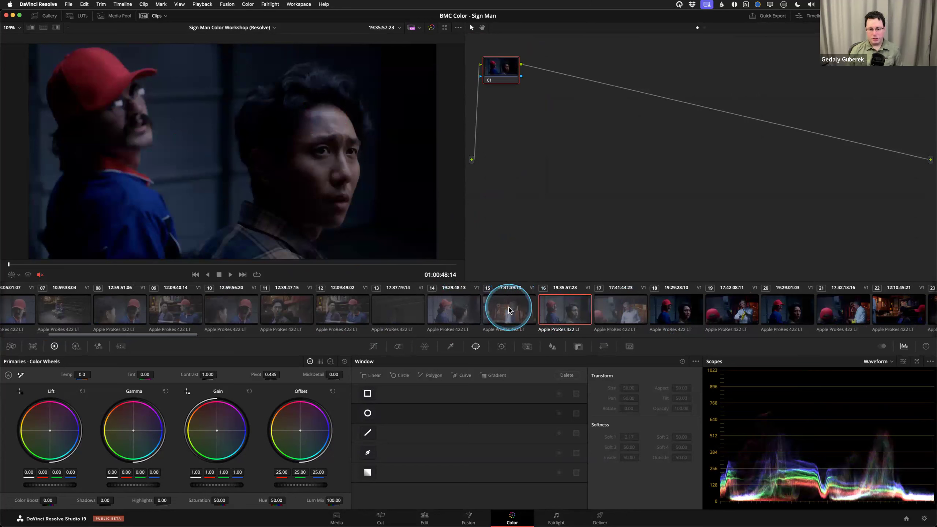
- Update all clip thumbnails and check them along the clip timeline
scroll(509, 310, "up", 5)
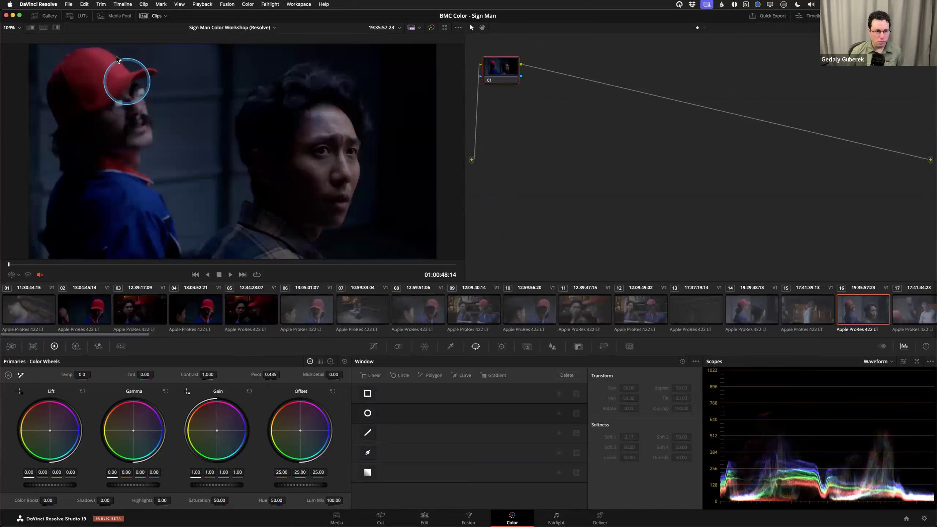
right_click(306, 308)
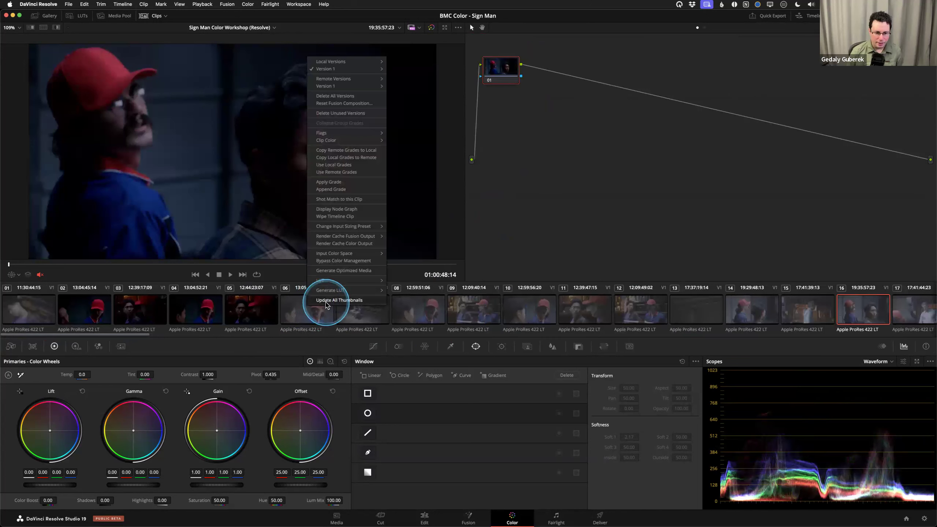
left_click(303, 315)
right_click(303, 316)
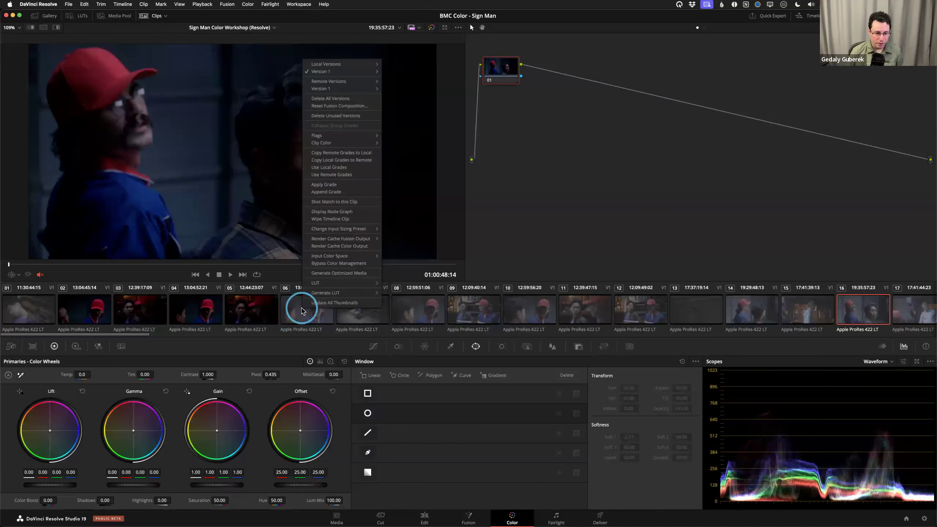
left_click(324, 308)
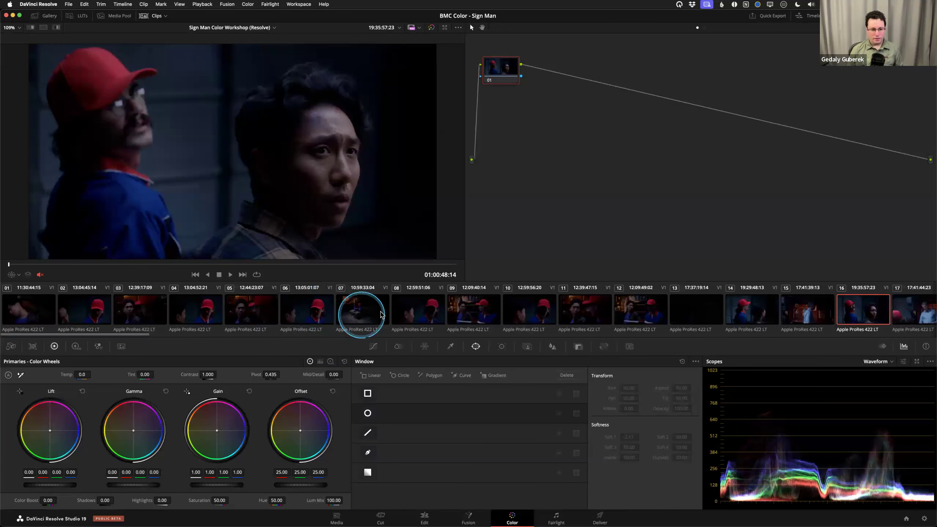
scroll(607, 318, "right", 5)
scroll(608, 324, "right", 10)
scroll(592, 318, "left", 2)
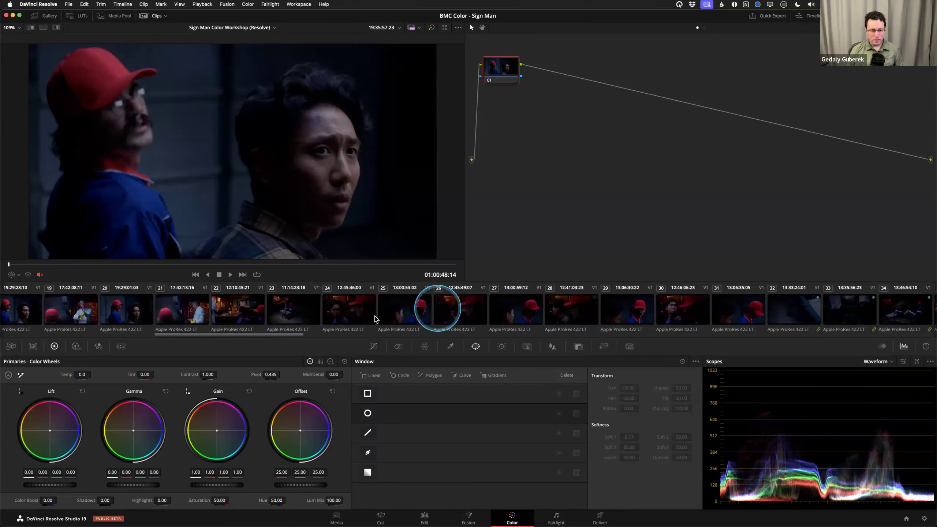
scroll(295, 317, "left", 14)
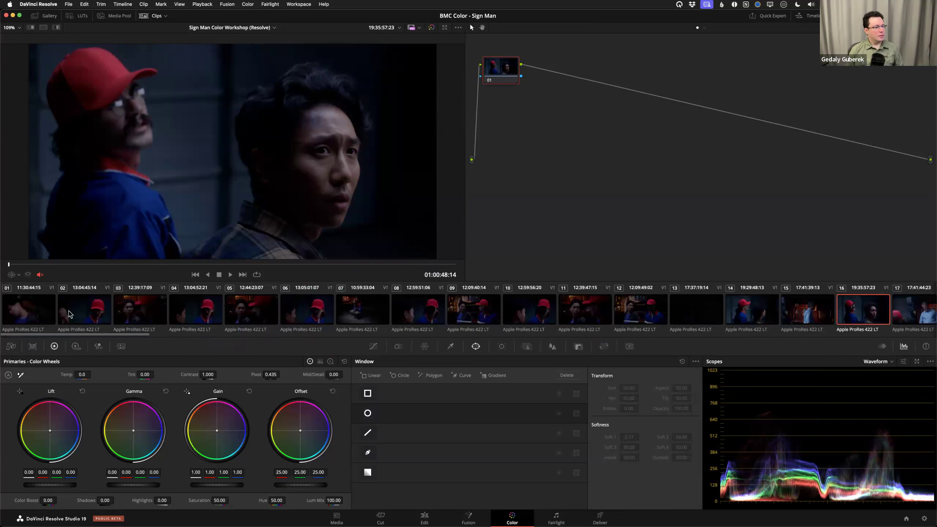
- Move node 01 of clip 16 down in the node graph, in line with the source and output
left_click_drag(511, 76, 528, 118)
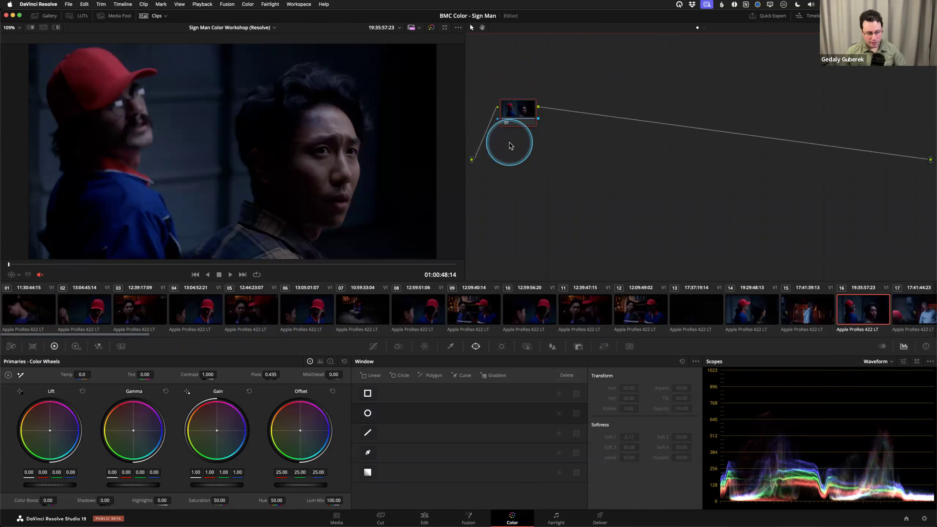
left_click_drag(512, 133, 524, 158)
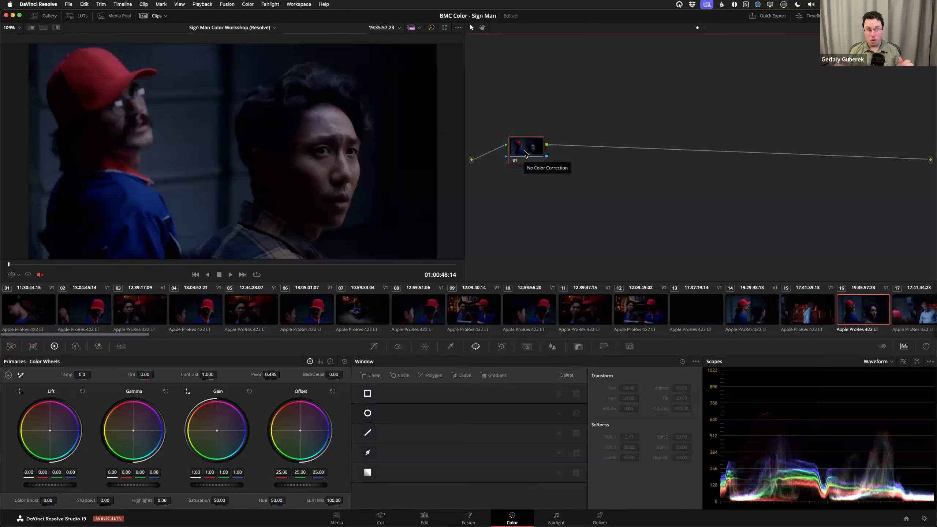
left_click_drag(522, 149, 528, 162)
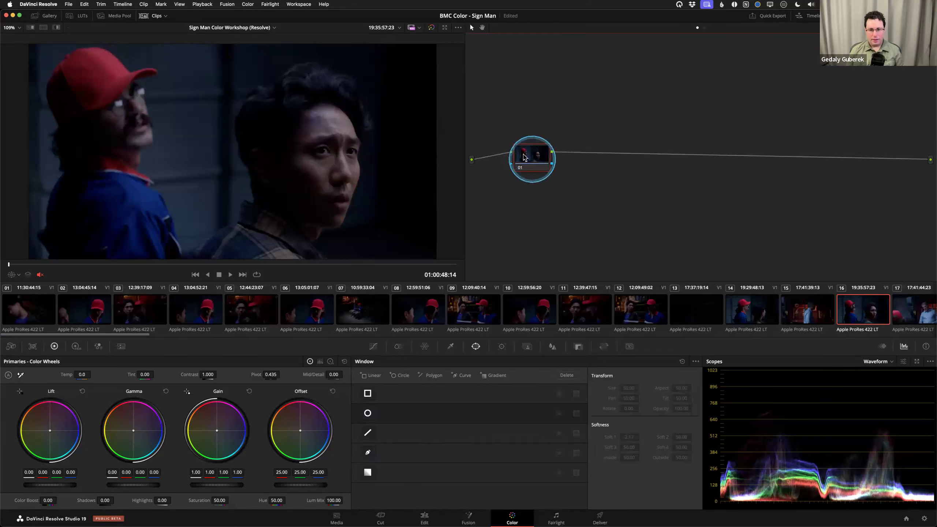
left_click_drag(528, 160, 532, 158)
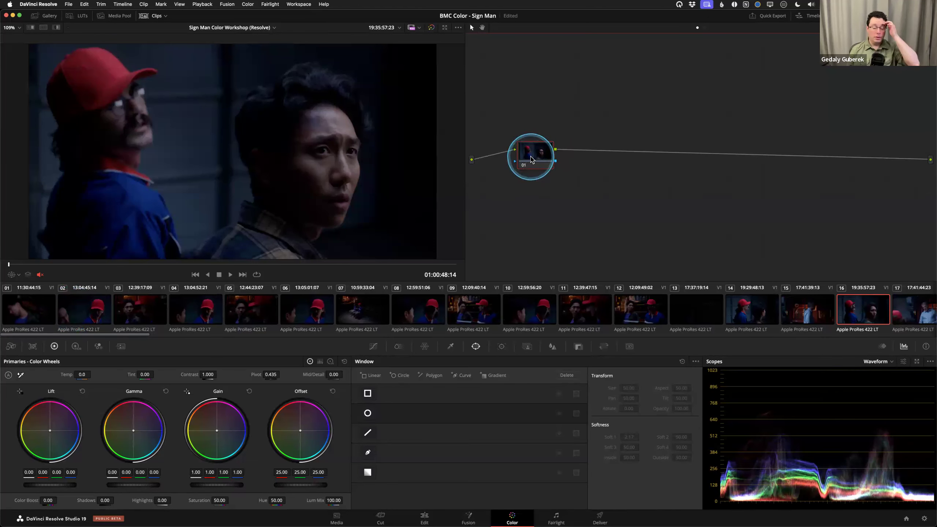
left_click_drag(531, 154, 526, 167)
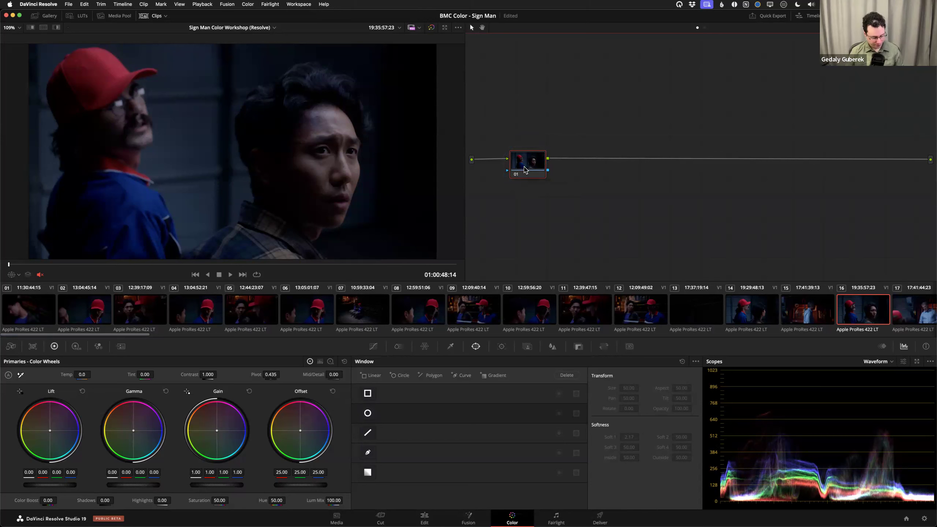
- Label node 01 of clip 16 as EXP and nudge it slightly closer to the source in the node graph
right_click(526, 167)
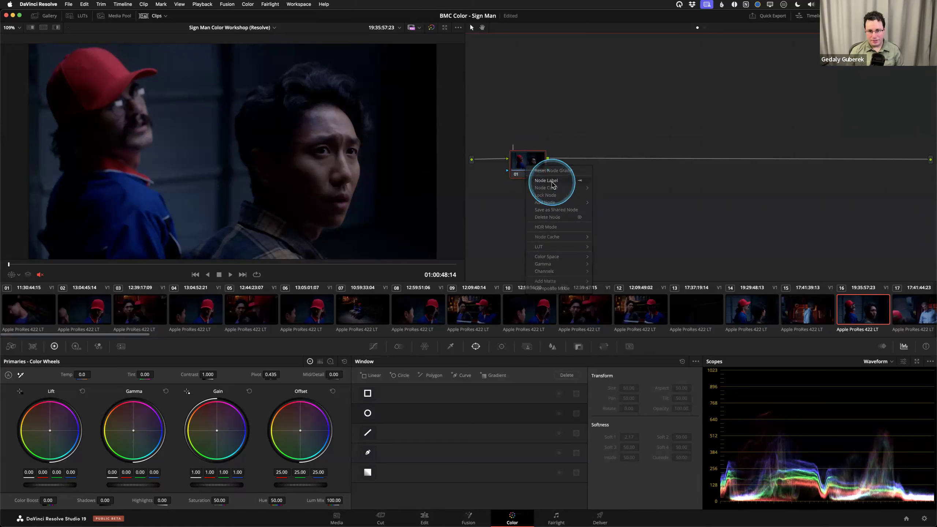
left_click(529, 162)
right_click(525, 167)
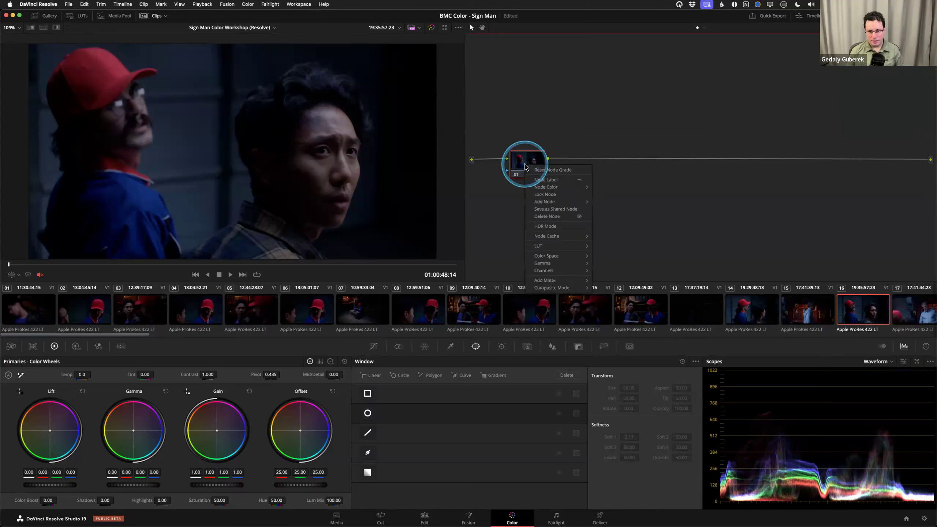
left_click(541, 170)
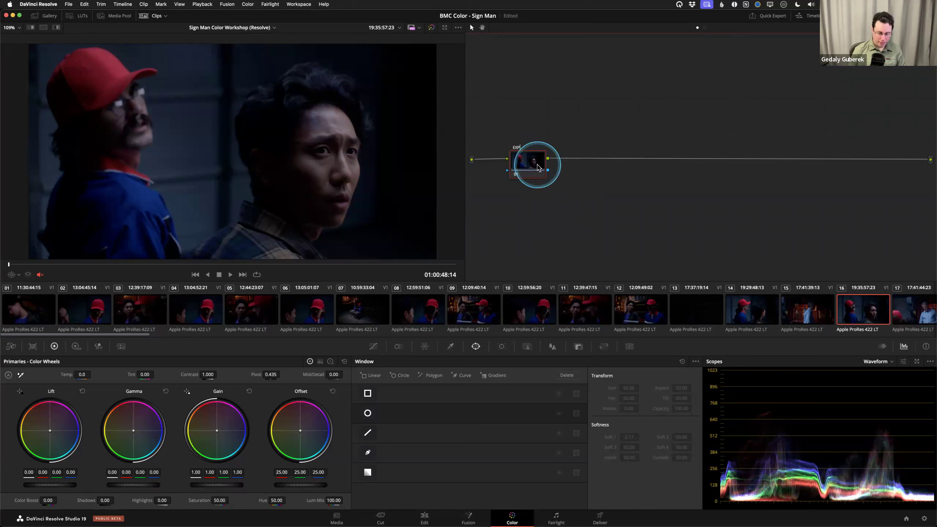
left_click_drag(528, 167, 526, 166)
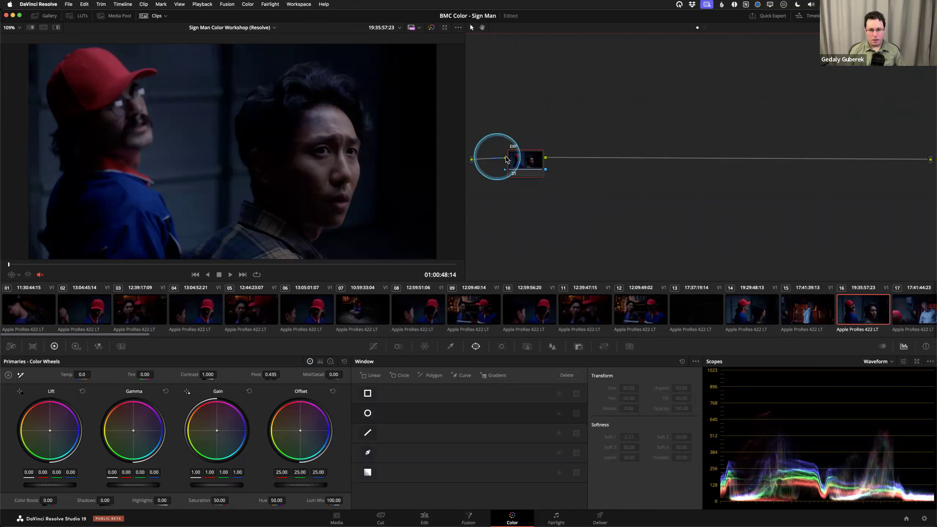
left_click_drag(519, 164, 520, 165)
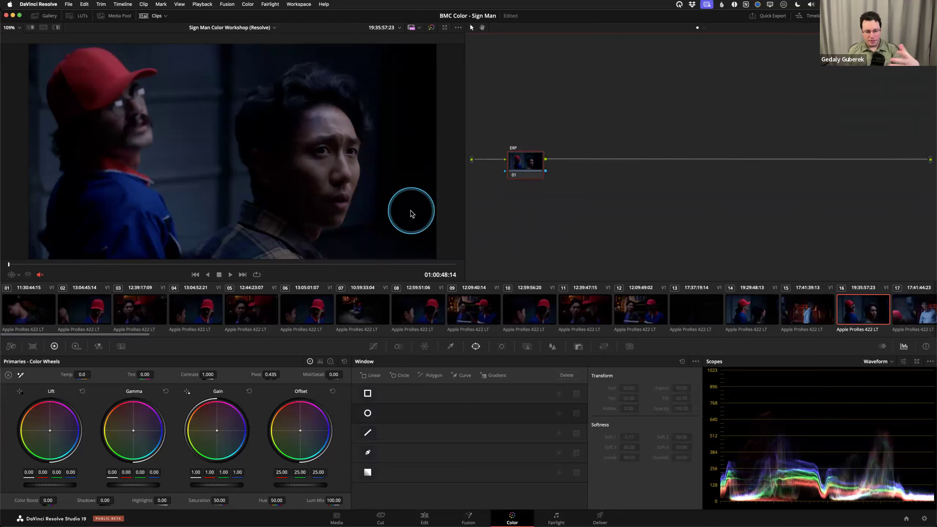
left_click_drag(527, 169, 521, 164)
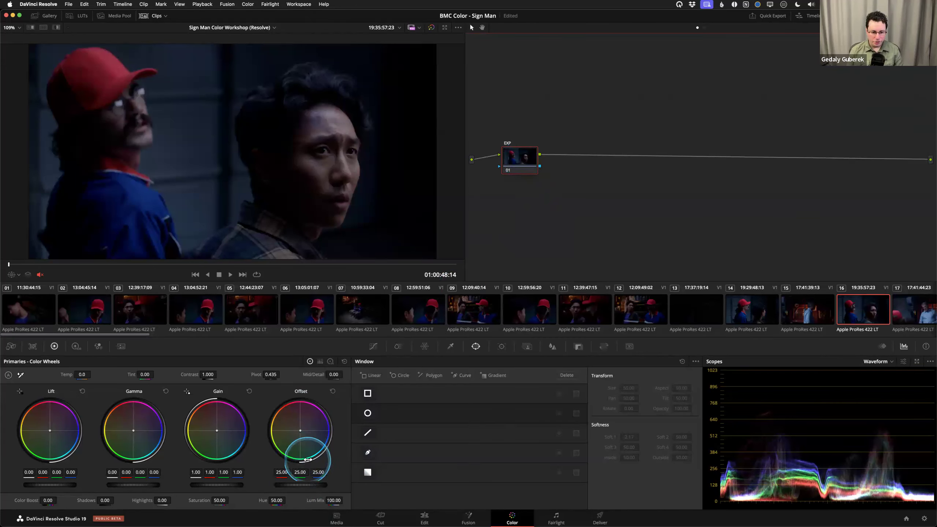
- Raise the overall offset of the EXP node to 33.85 to brighten the clip's exposure
left_click_drag(297, 485, 298, 488)
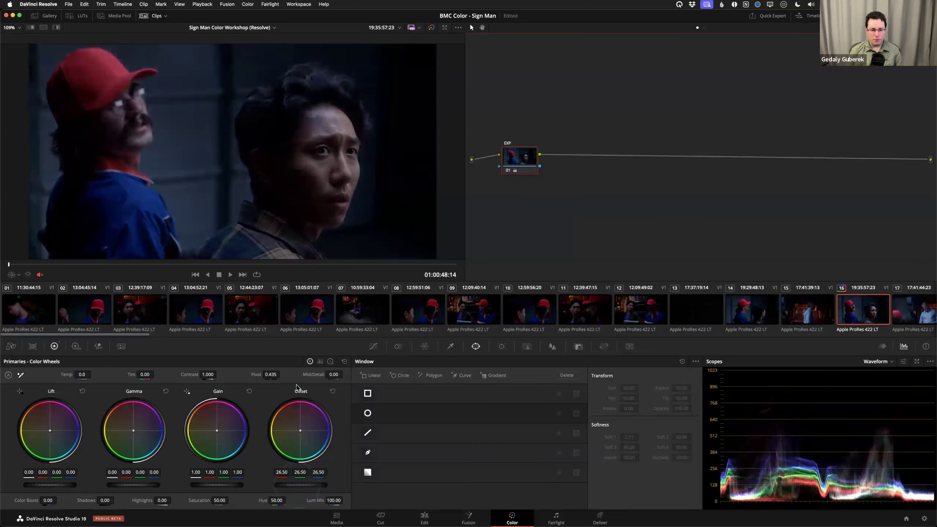
left_click(332, 391)
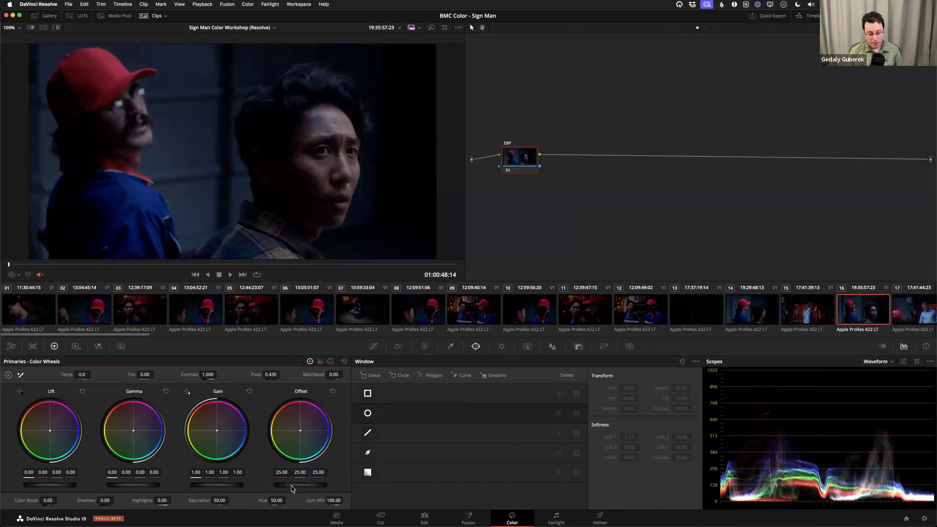
scroll(292, 486, "up", 3)
left_click_drag(293, 486, 370, 289)
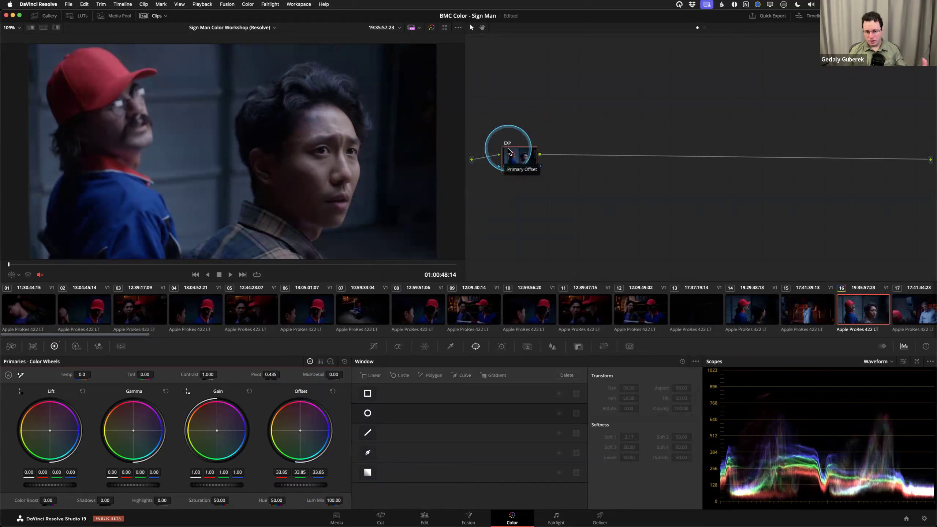
left_click_drag(511, 165, 511, 160)
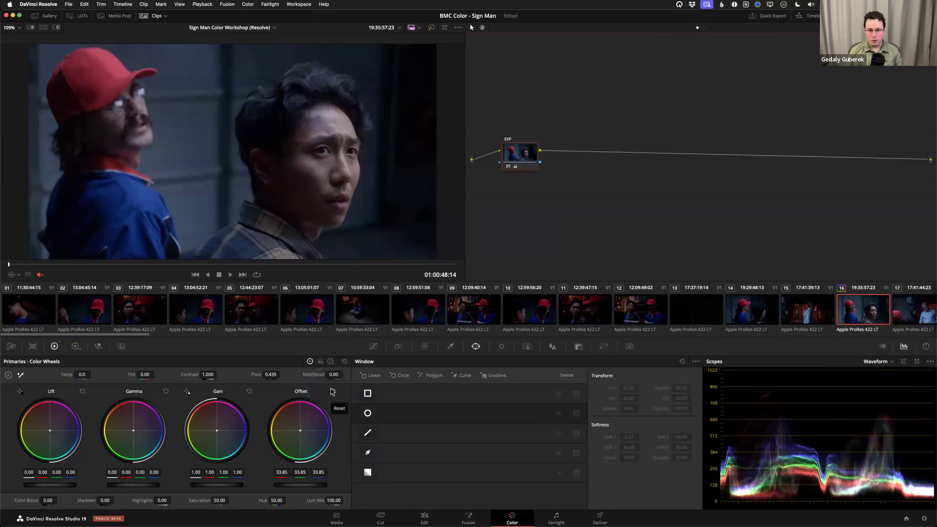
- Add a serial node after EXP, label it BAL and leave a small gap between the two nodes
left_click(521, 161)
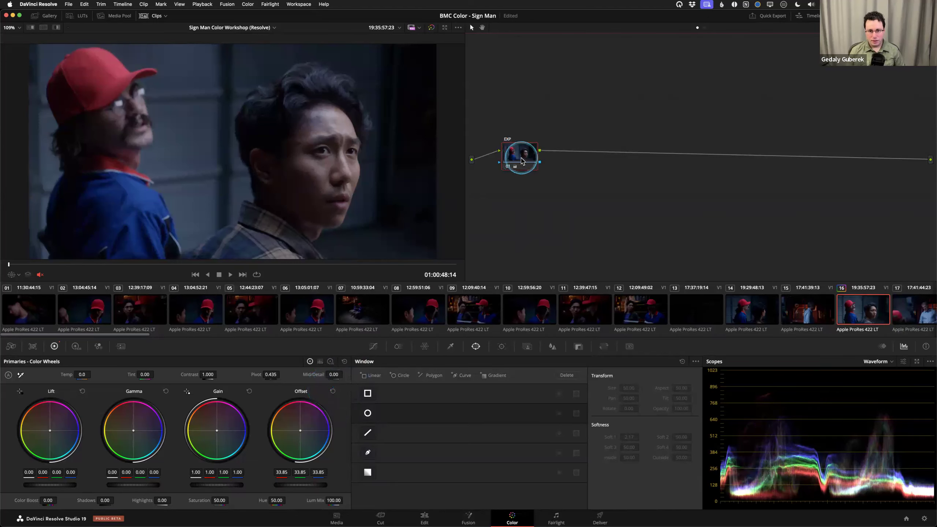
left_click_drag(522, 161, 522, 163)
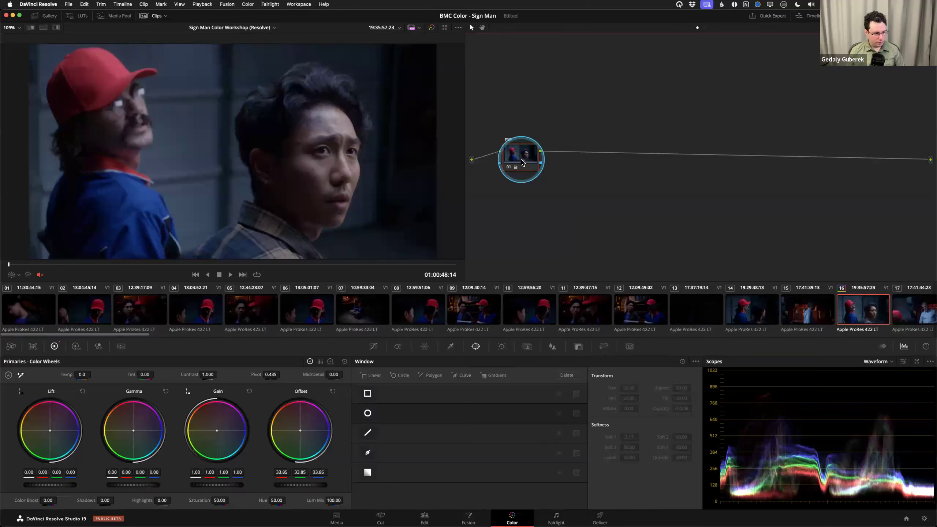
key("alt+s")
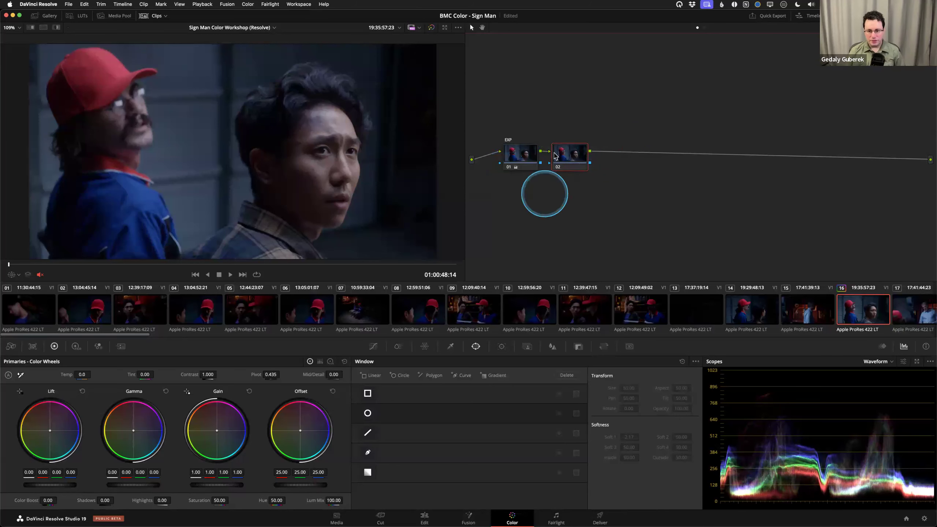
left_click(521, 157)
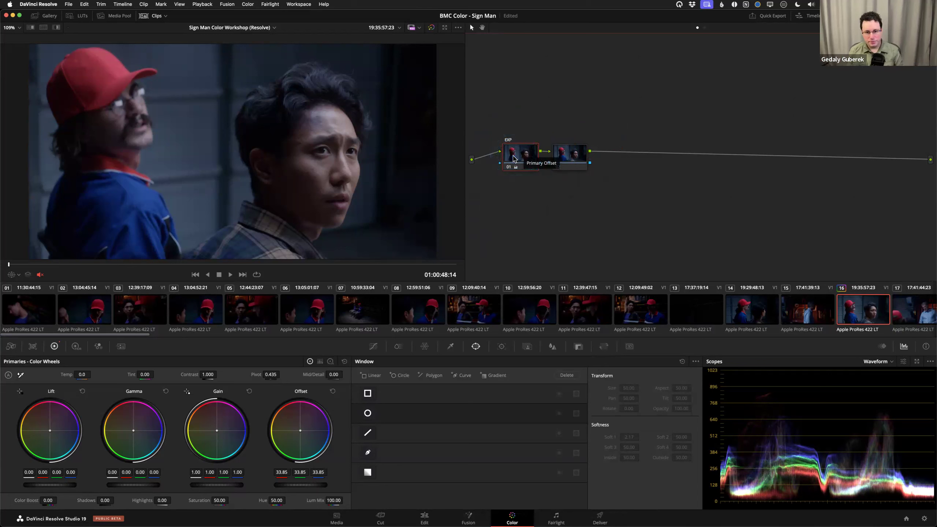
left_click(578, 155)
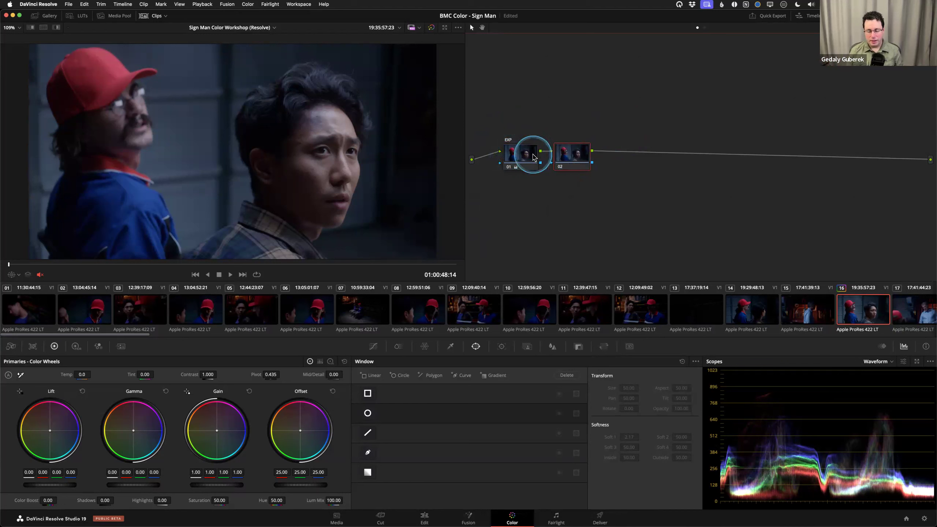
right_click(581, 165)
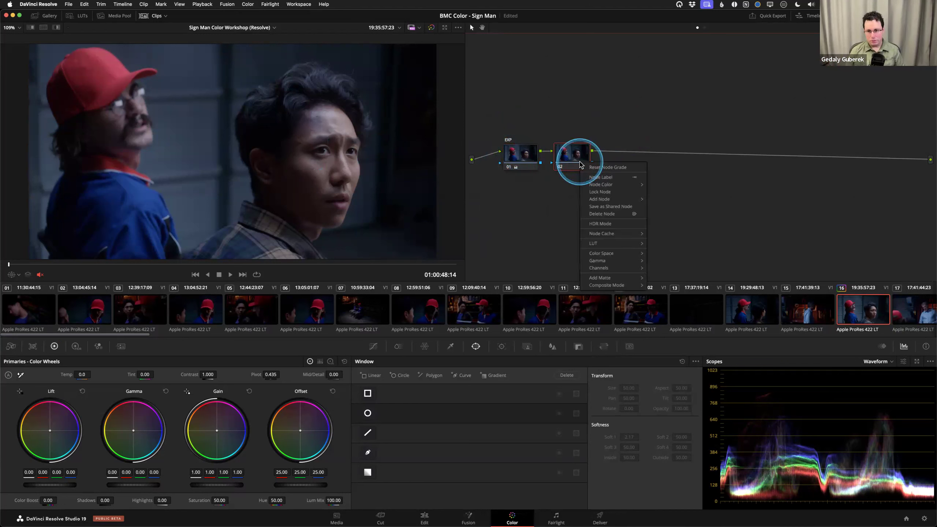
left_click(608, 178)
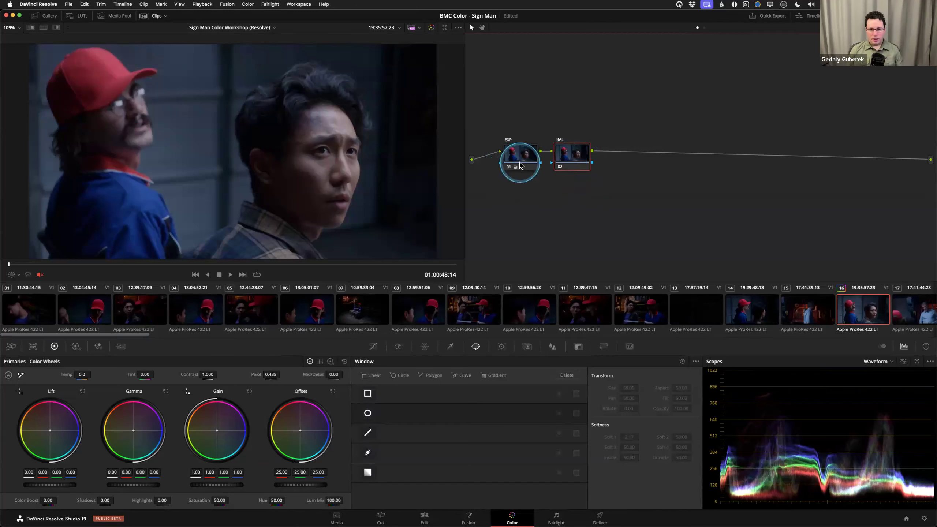
left_click_drag(570, 160, 572, 163)
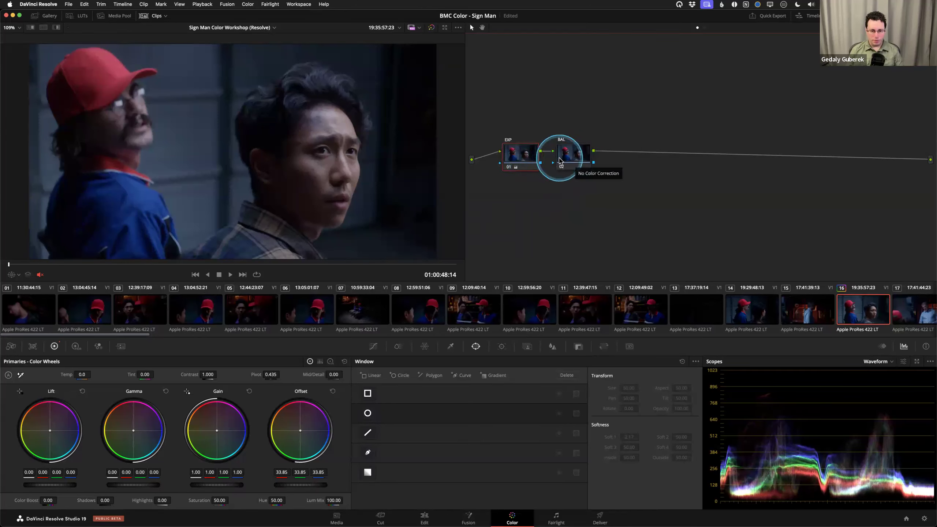
- Try a blue offset of 23.71, 24.62, 26.77 with Temp 130.0 and Tint -8.50 on the BAL node, and reset all primaries
left_click(573, 160)
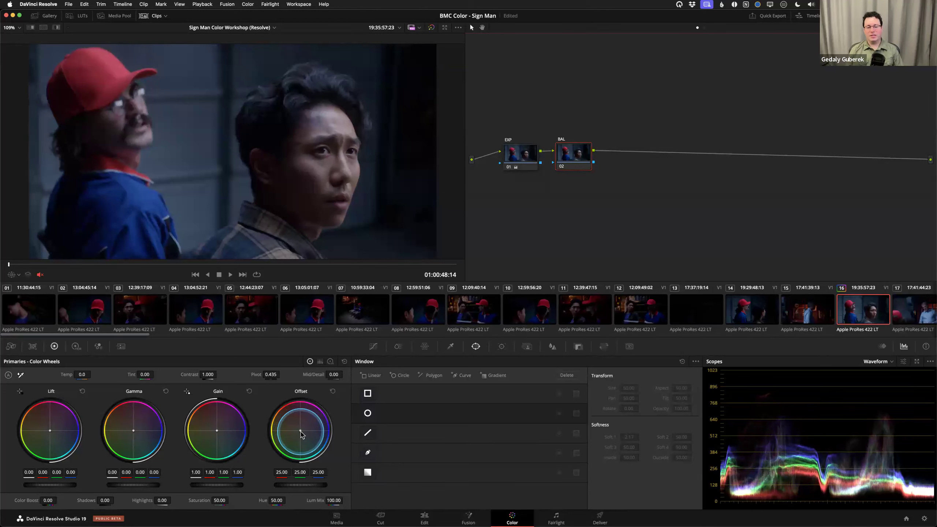
left_click_drag(301, 434, 318, 450)
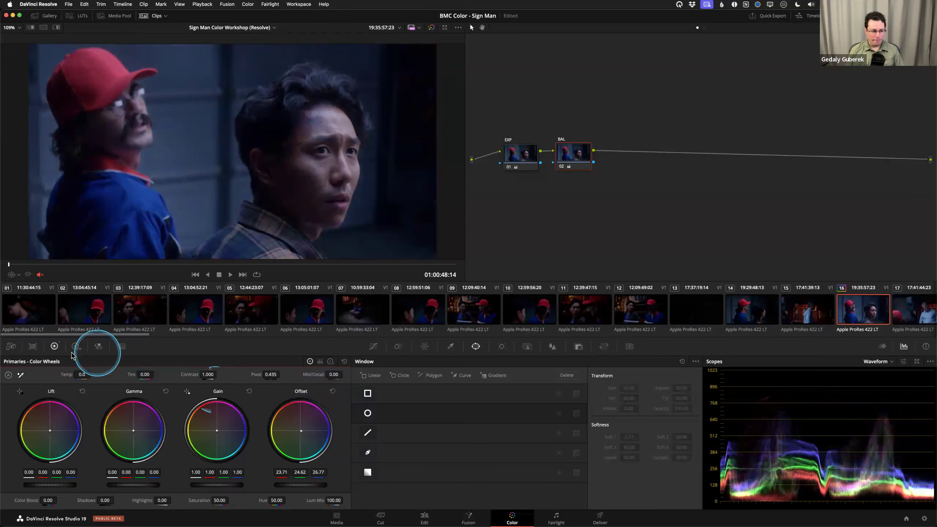
left_click_drag(82, 375, 146, 374)
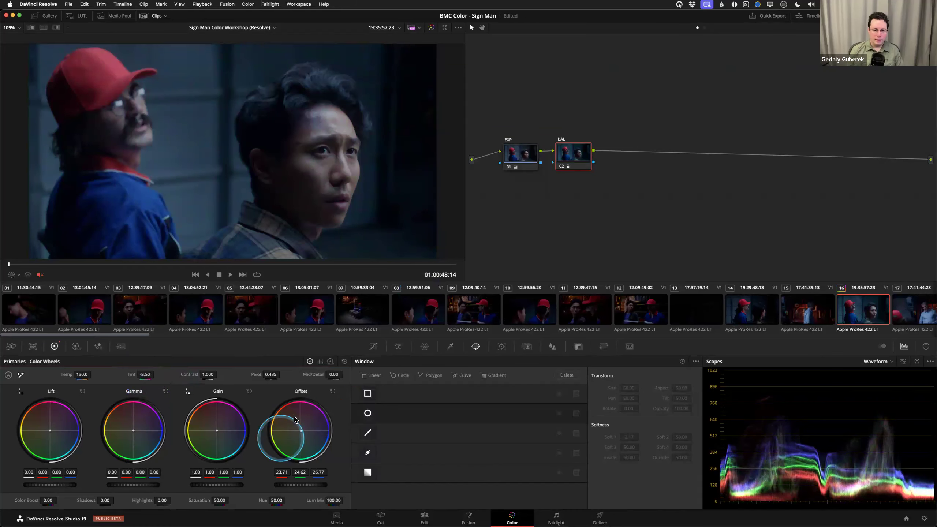
left_click(344, 361)
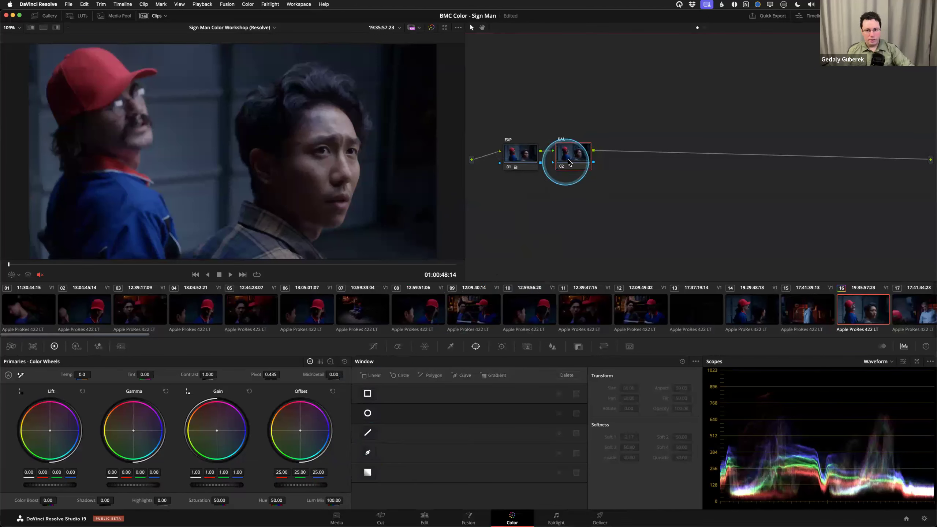
- Try a warm offset of 27.00, 23.96, 22.54 and a teal one of 22.75, 25.27, 22.17 on BAL, and reset its grade
left_click(528, 161)
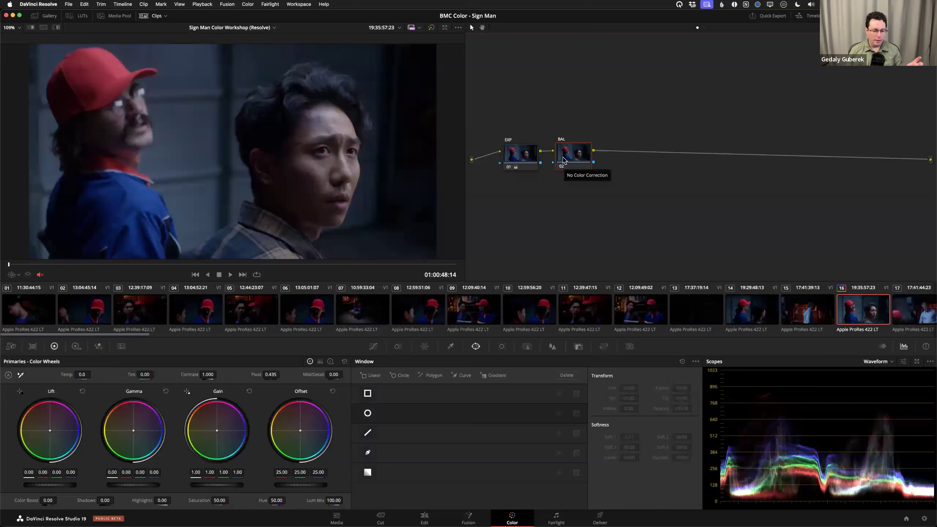
left_click(572, 158)
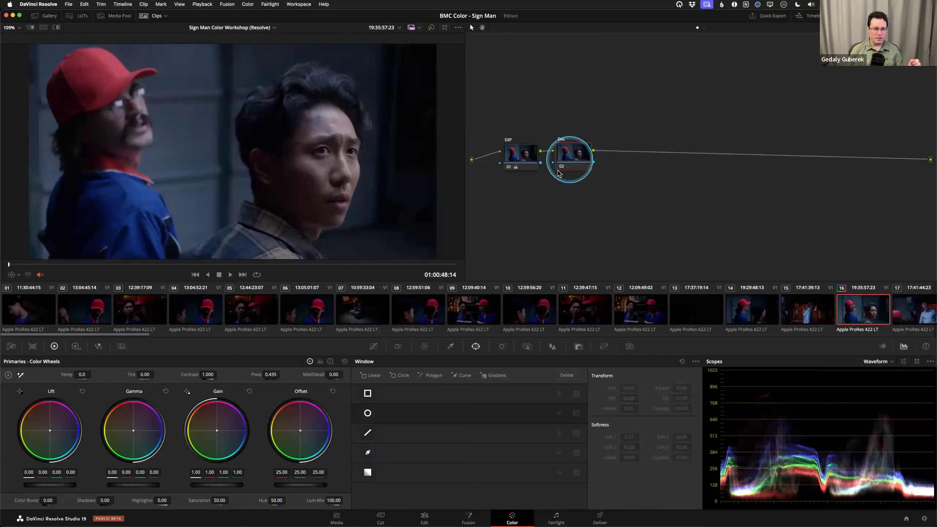
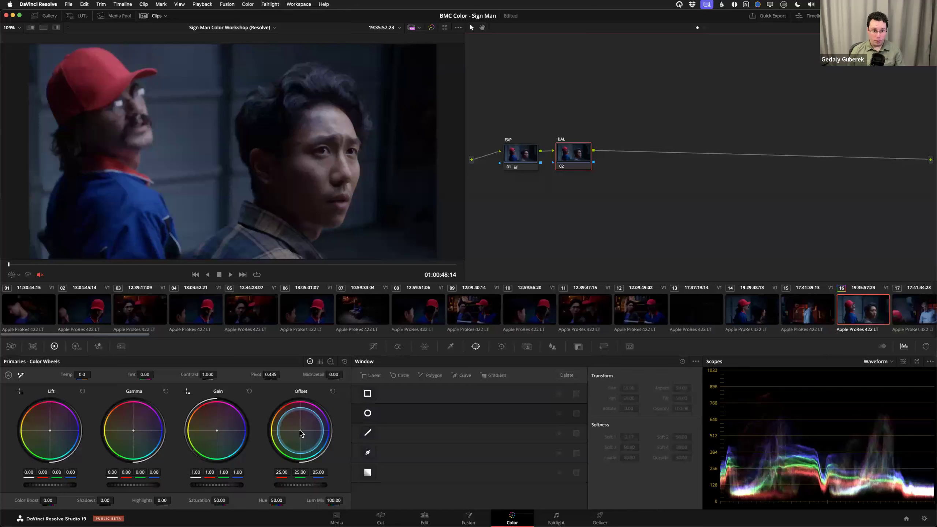
left_click_drag(300, 432, 290, 419)
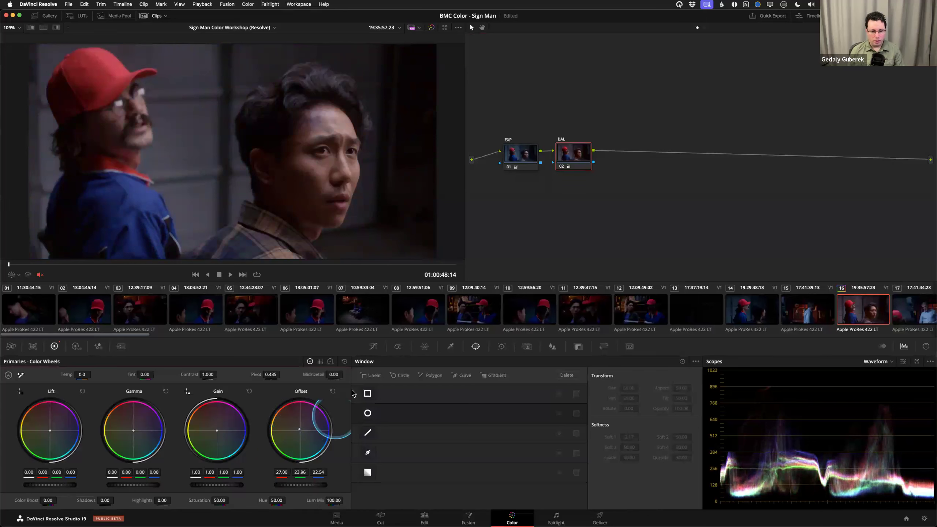
left_click(332, 391)
left_click_drag(309, 417, 294, 440)
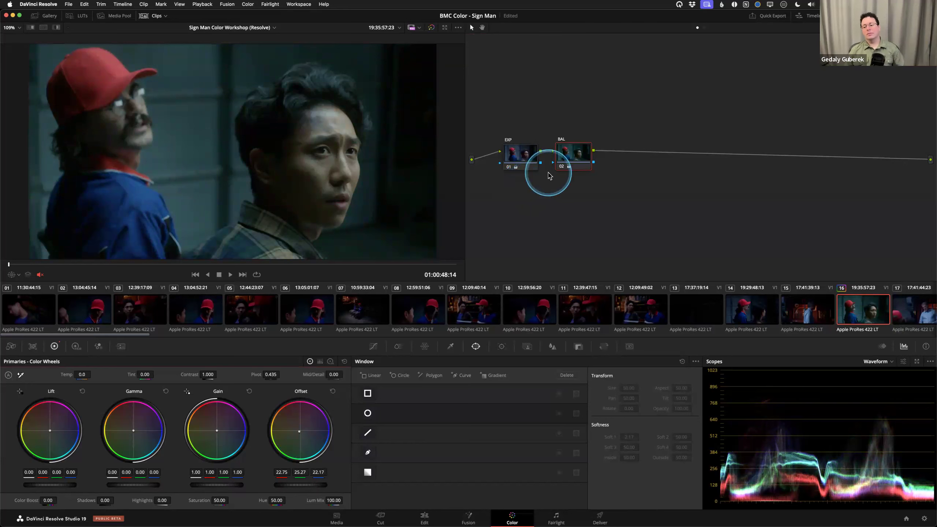
right_click(577, 158)
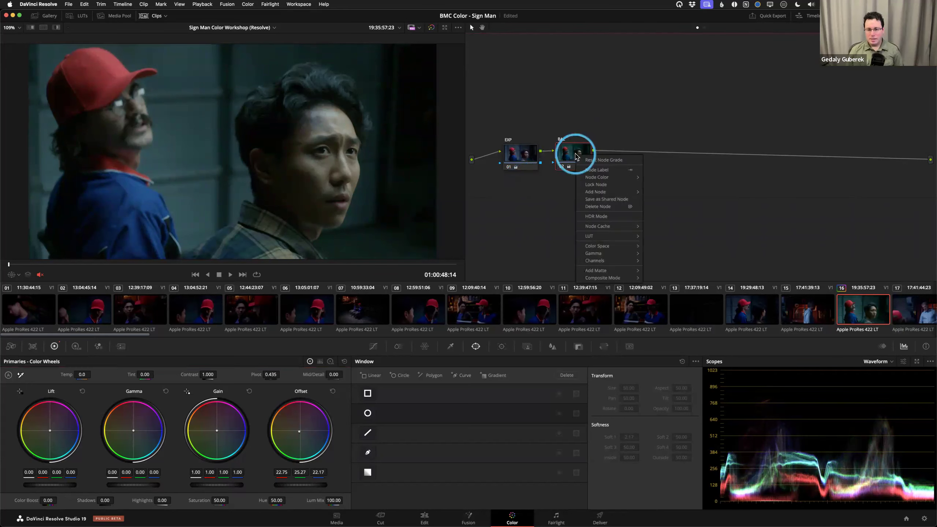
left_click(587, 162)
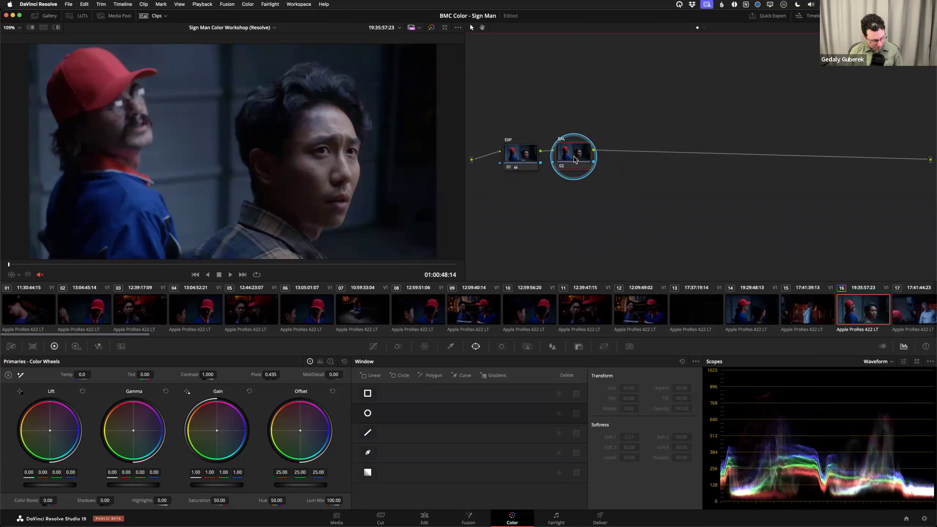
- Add a serial node after BAL, label it CON and space it slightly away from the BAL node
key("alt+s")
right_click(623, 159)
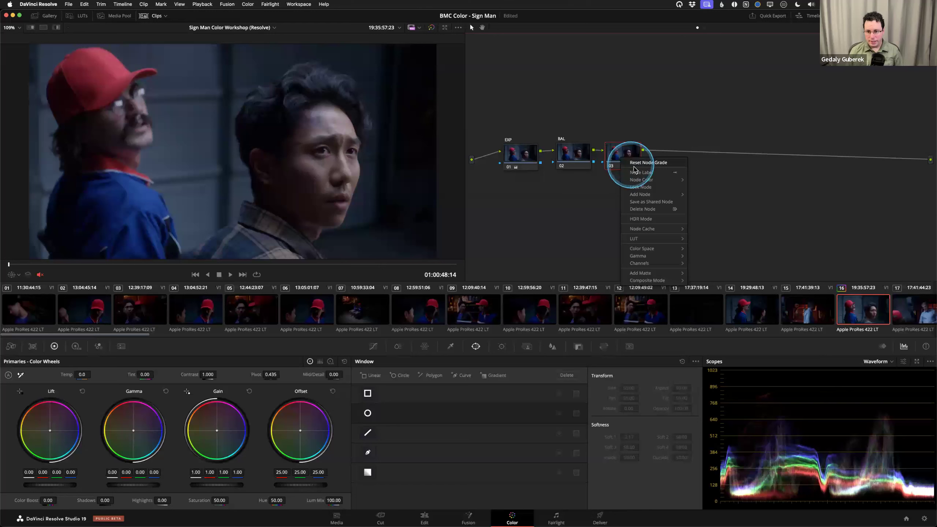
mouse_move(641, 194)
left_click(615, 149)
left_click(610, 155)
key("Tab")
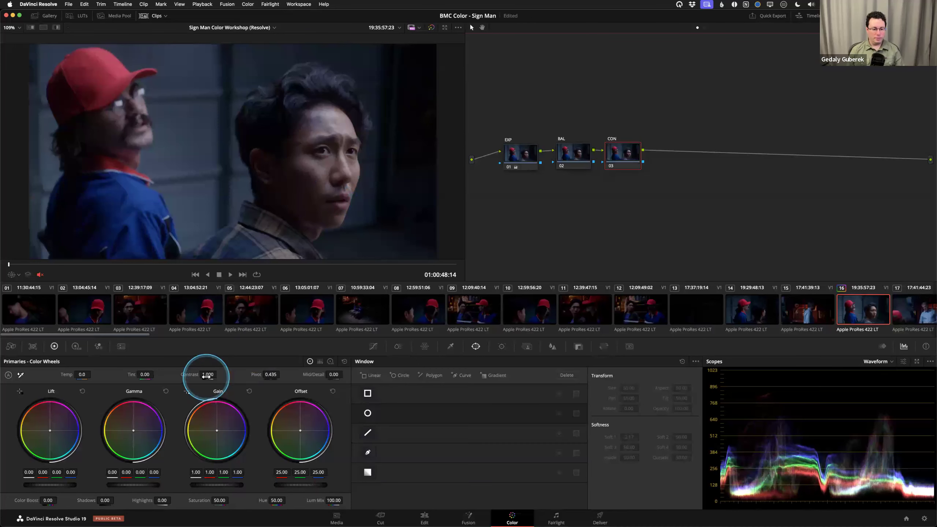
left_click_drag(618, 155, 625, 160)
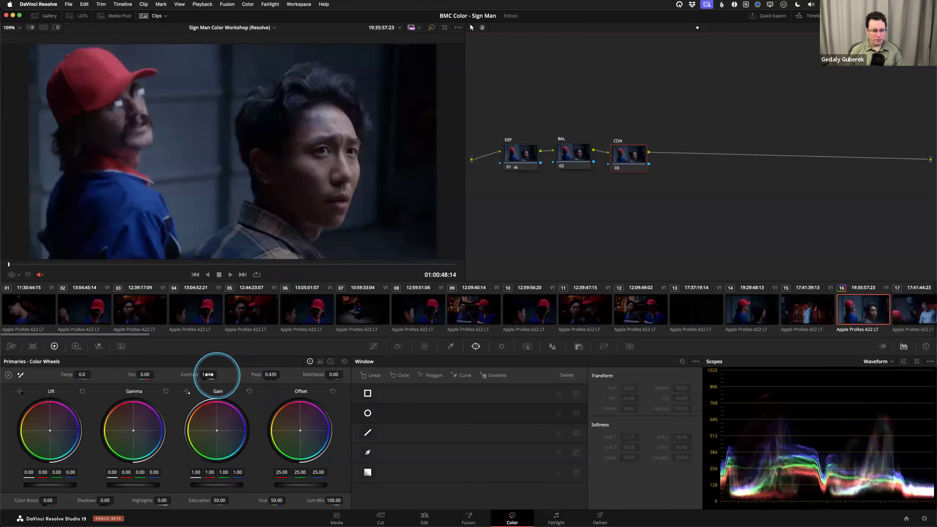
- Try contrast values of 0.946 and 1.028 on the CON node, and reset its node grade
left_click_drag(208, 376, 206, 376)
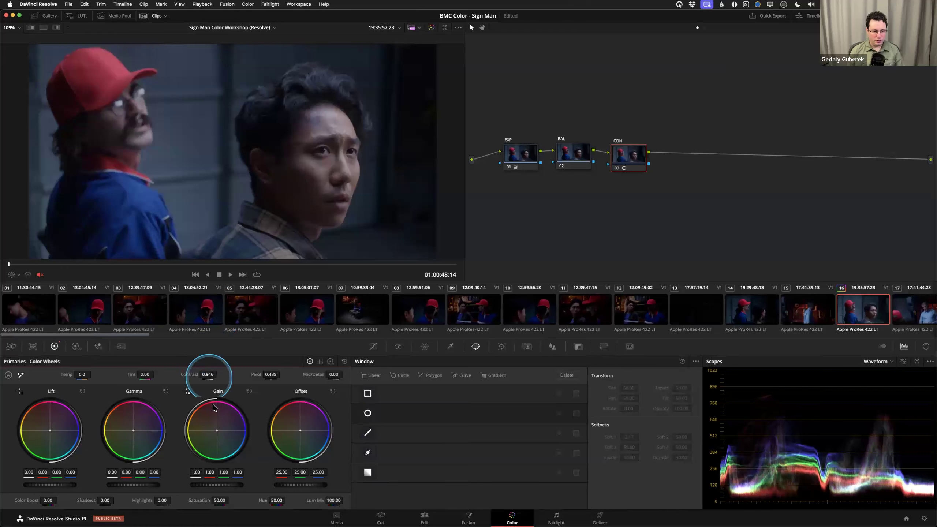
mouse_move(207, 375)
left_mouse_down()
mouse_move(197, 373)
mouse_move(247, 374)
mouse_move(186, 377)
mouse_move(262, 377)
mouse_move(198, 371)
left_mouse_up()
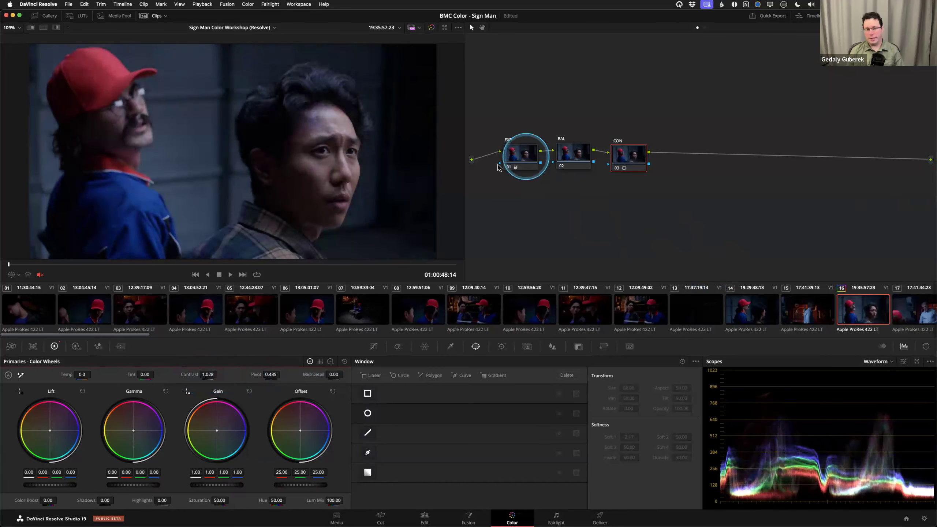
left_click(618, 151)
left_click_drag(618, 150, 619, 148)
right_click(625, 154)
left_click(634, 161)
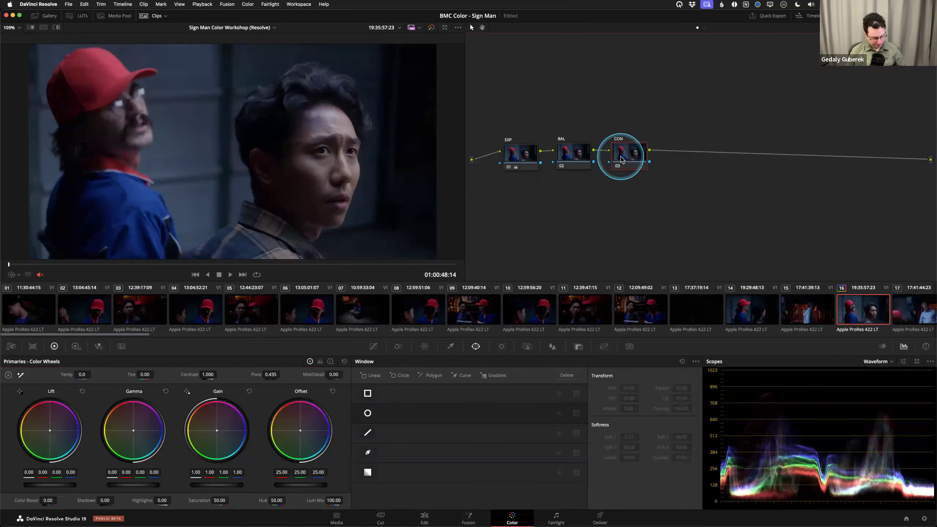
- Add a serial node after CON, label it HUE and space it slightly away from the CON node
key("alt+s")
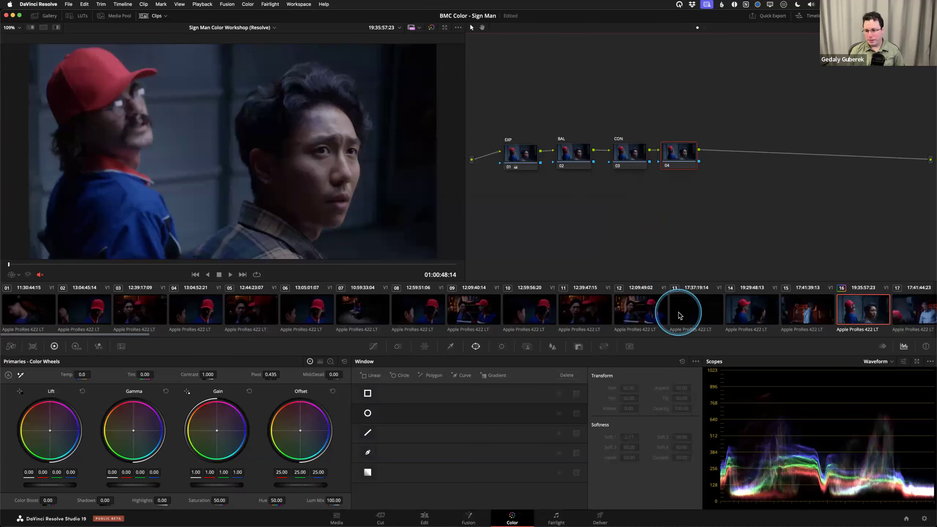
scroll(677, 312, "right", 5)
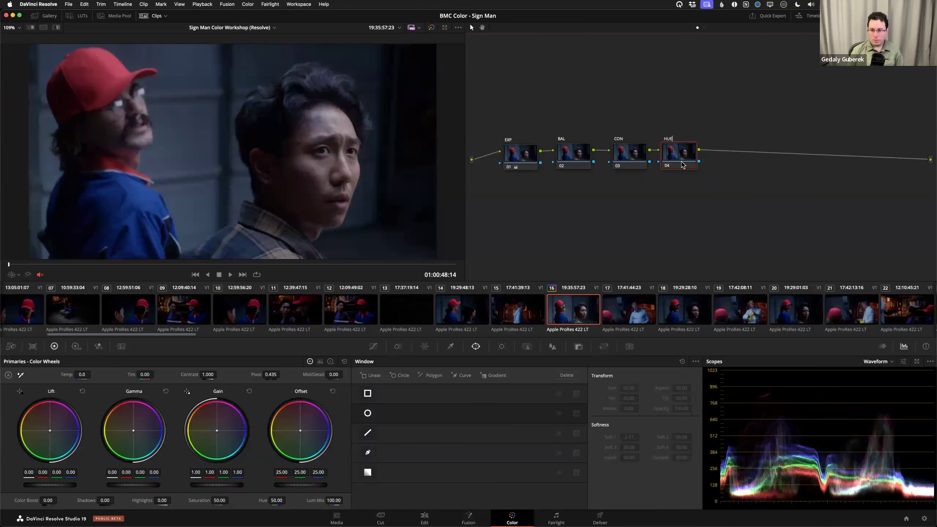
left_click_drag(682, 165, 688, 165)
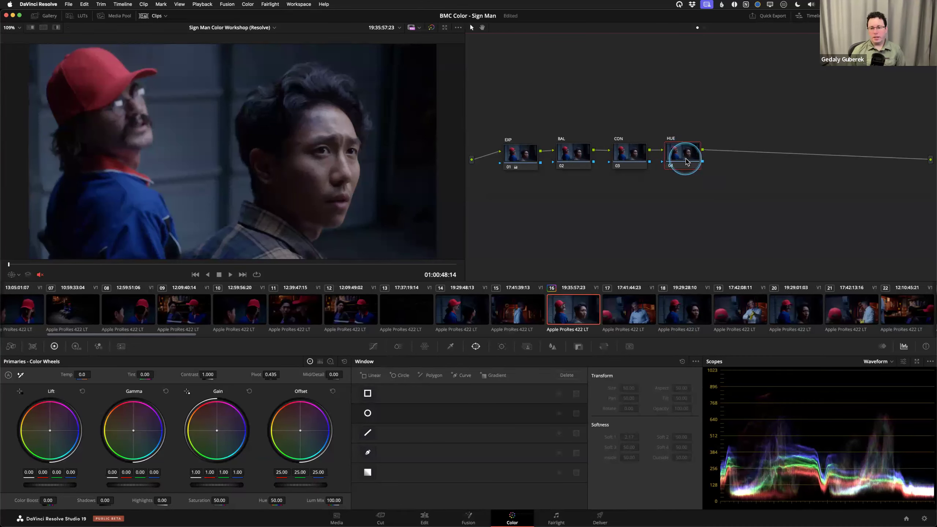
- Sample the cap's red on the HUE node's Hue Vs Sat curve with the qualifier picker and lower its saturation to 0.75
left_click(372, 345)
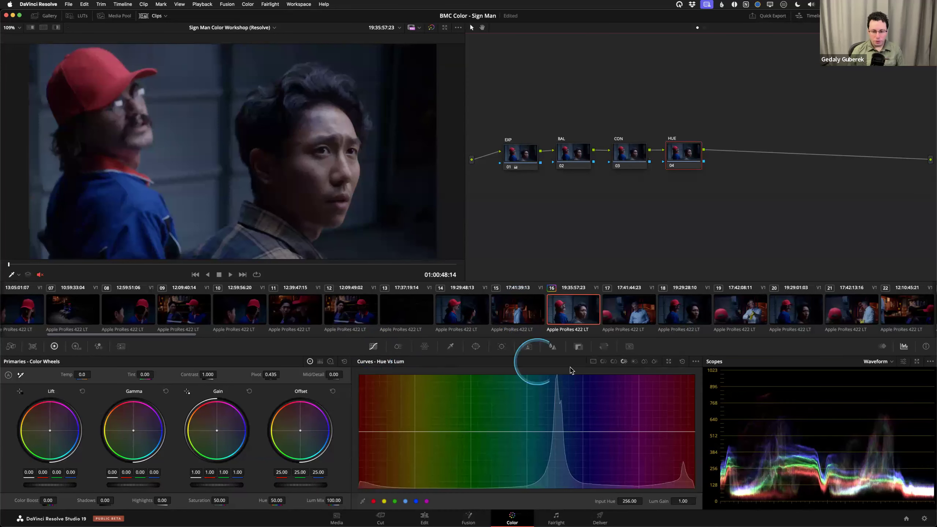
left_click(603, 361)
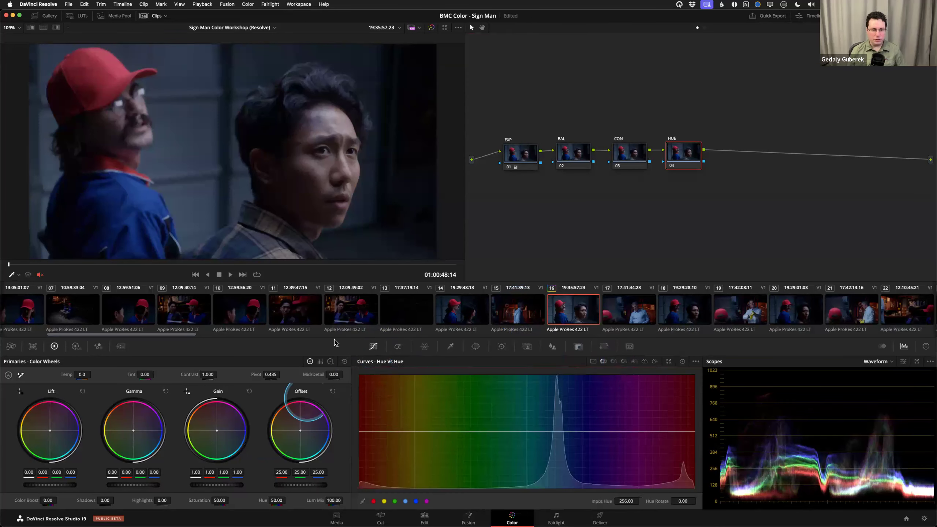
left_click_drag(674, 159, 677, 160)
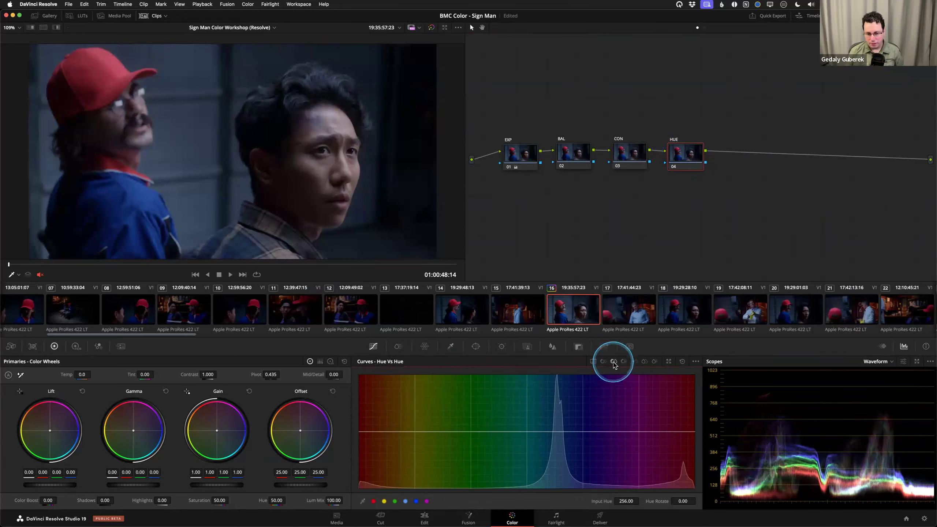
left_click(613, 362)
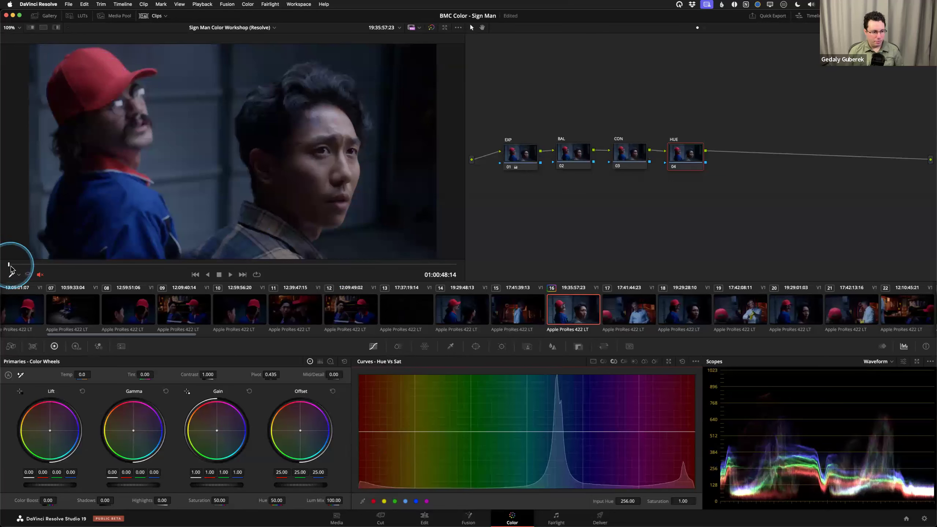
left_click(18, 275)
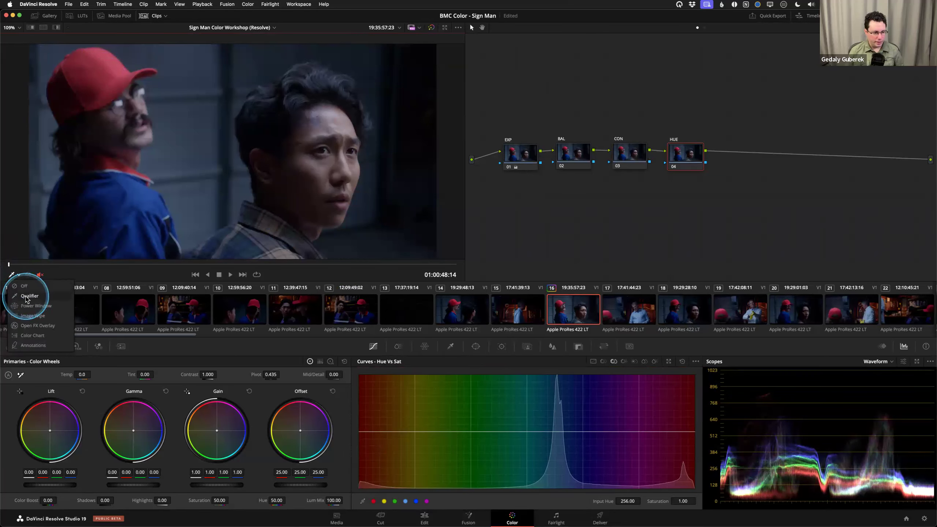
left_click(25, 297)
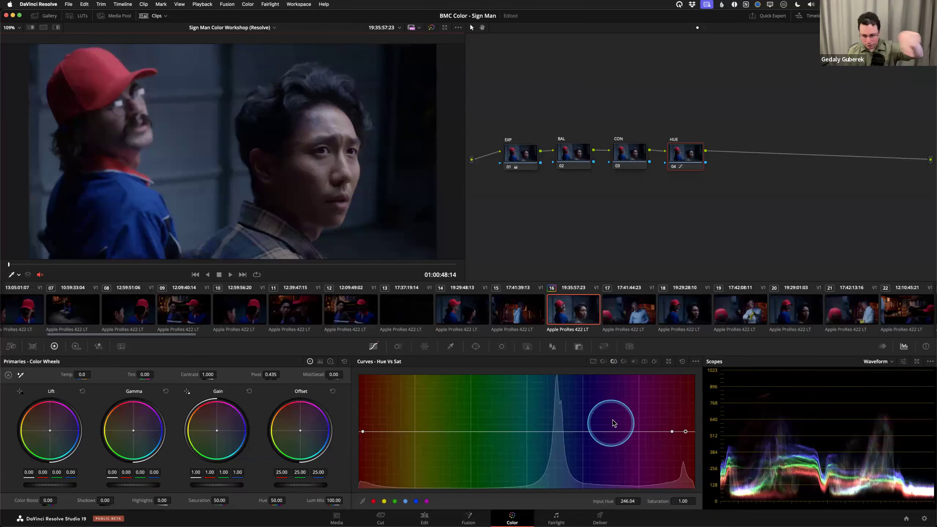
left_click(672, 432)
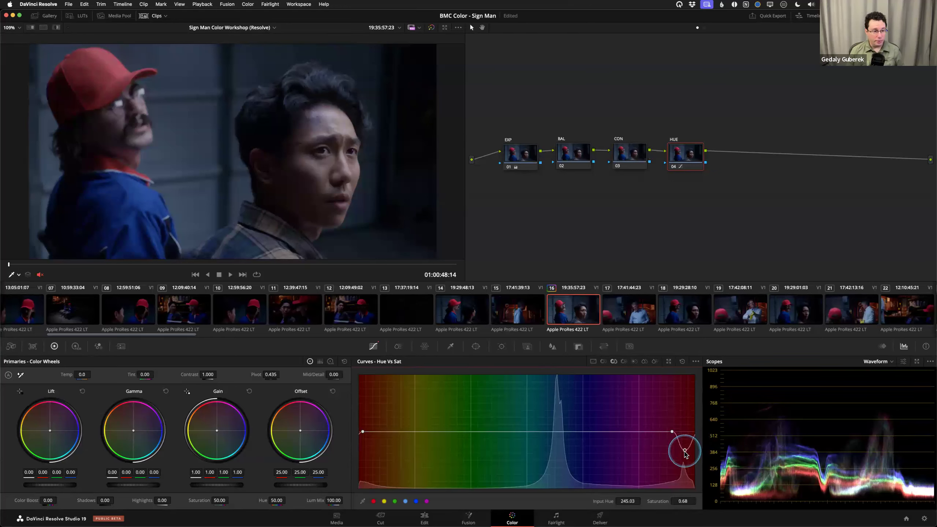
left_click_drag(134, 68, 60, 70)
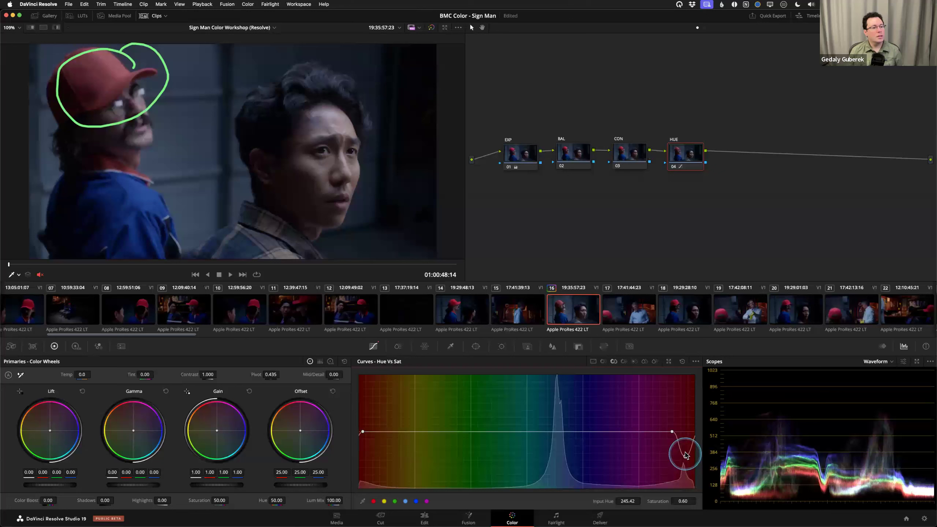
left_click_drag(686, 416, 686, 447)
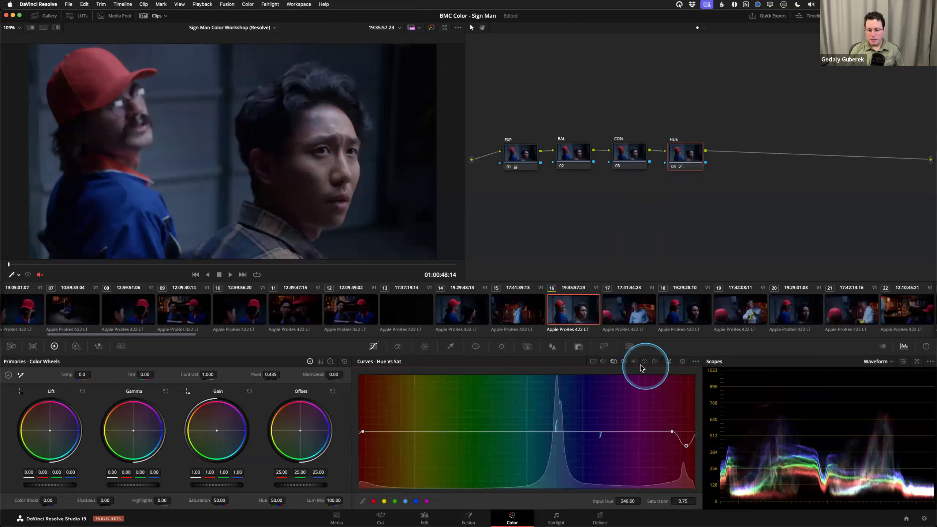
- Sample the jacket's blue on the HUE node's Hue Vs Lum curve and lower its Lum Gain to 0.85 at input hue 114.19
left_click(625, 362)
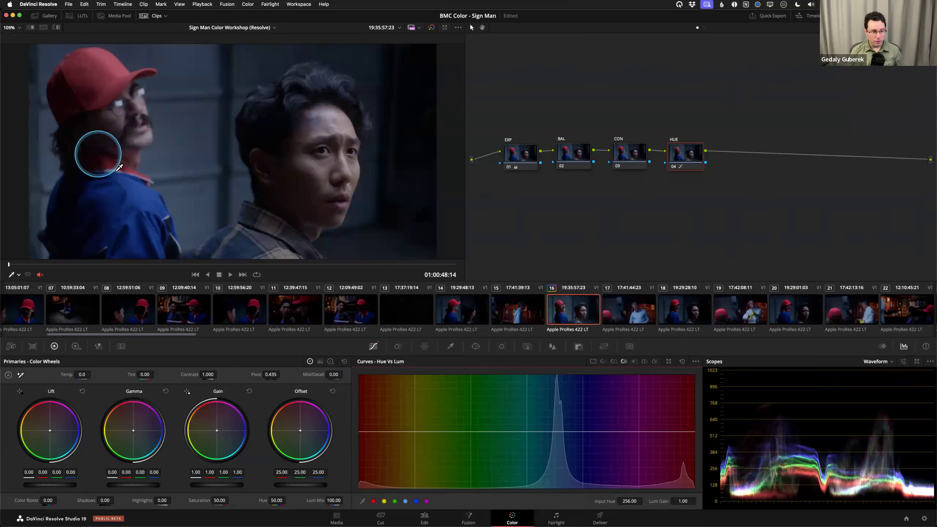
left_click(145, 200)
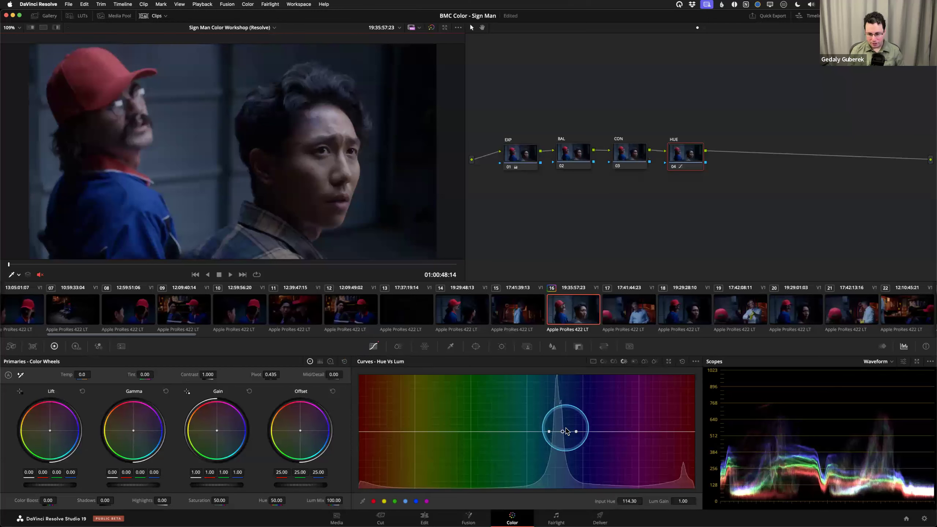
left_click_drag(562, 433, 556, 402)
mouse_move(558, 445)
left_mouse_down()
mouse_move(559, 465)
mouse_move(563, 440)
left_mouse_up()
left_click_drag(690, 150, 684, 152)
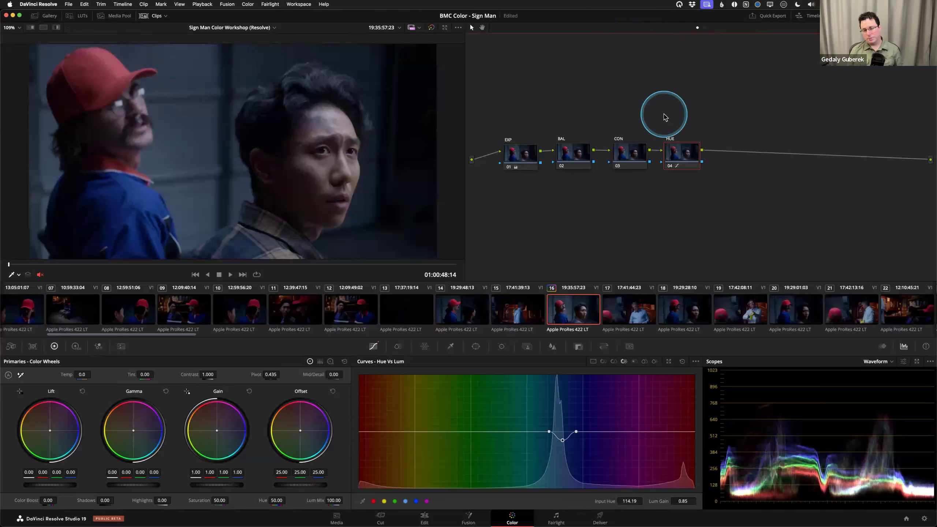
left_click(569, 153)
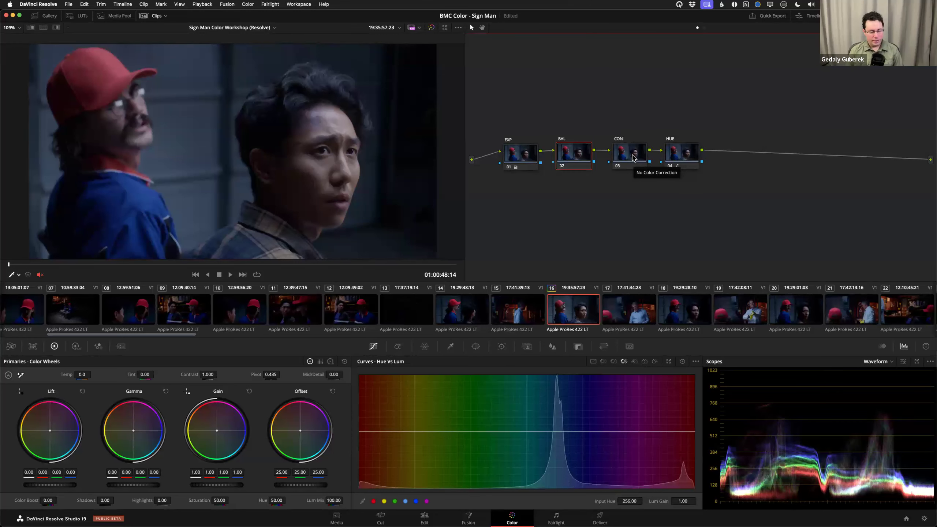
left_click(632, 157)
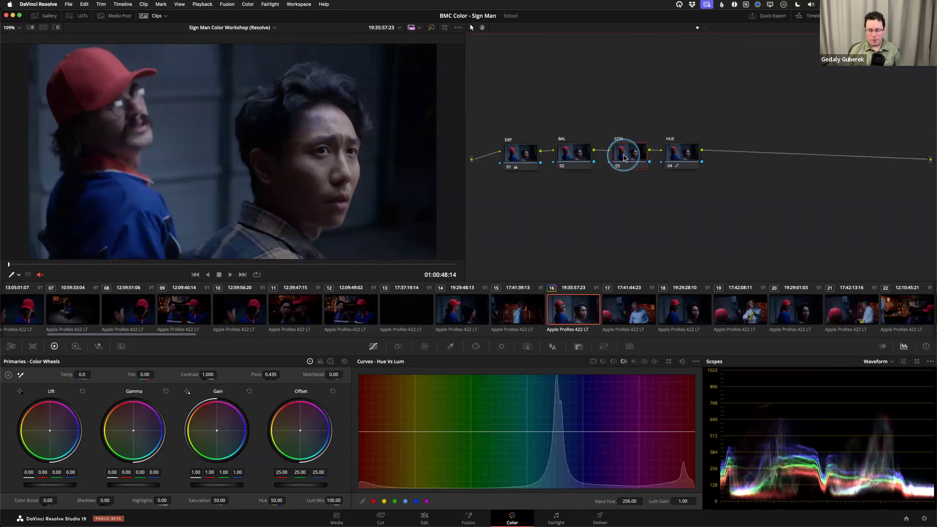
left_click_drag(629, 104, 564, 160)
left_click(609, 210)
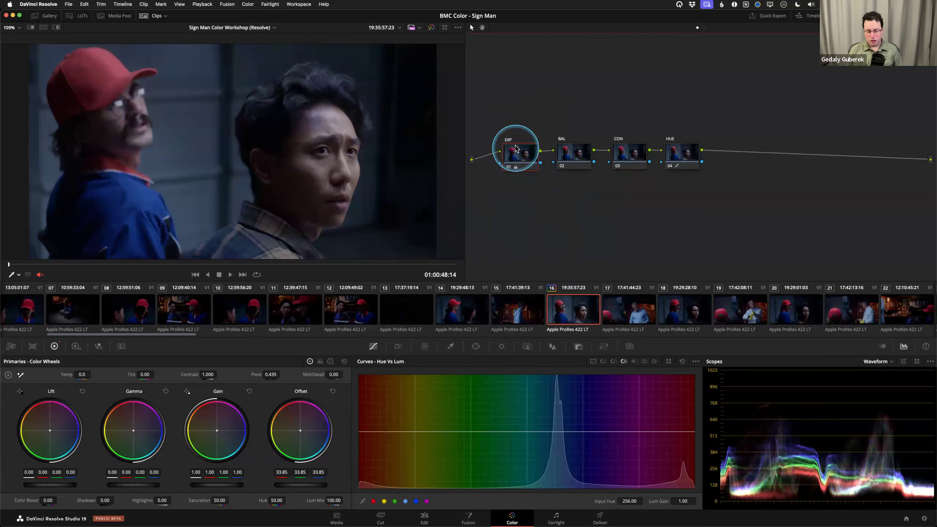
left_click(574, 156)
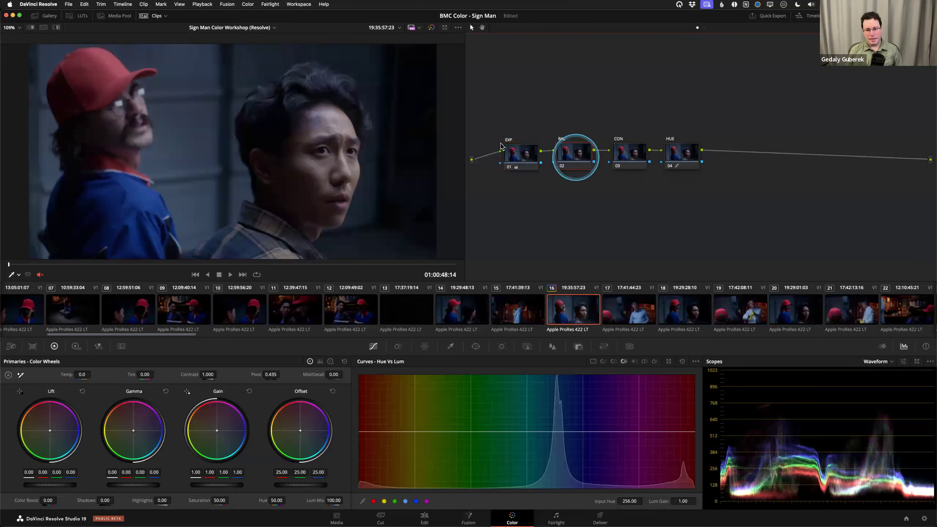
left_click(622, 158)
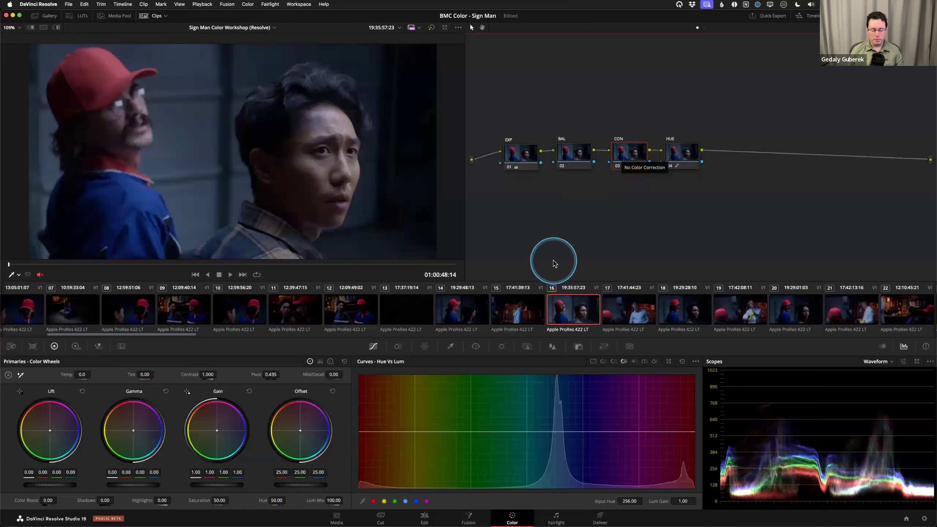
- Sweep the EXP node's overall offset down as far as 22.85 and settle on a slightly darker exposure for the shot
left_click(534, 164)
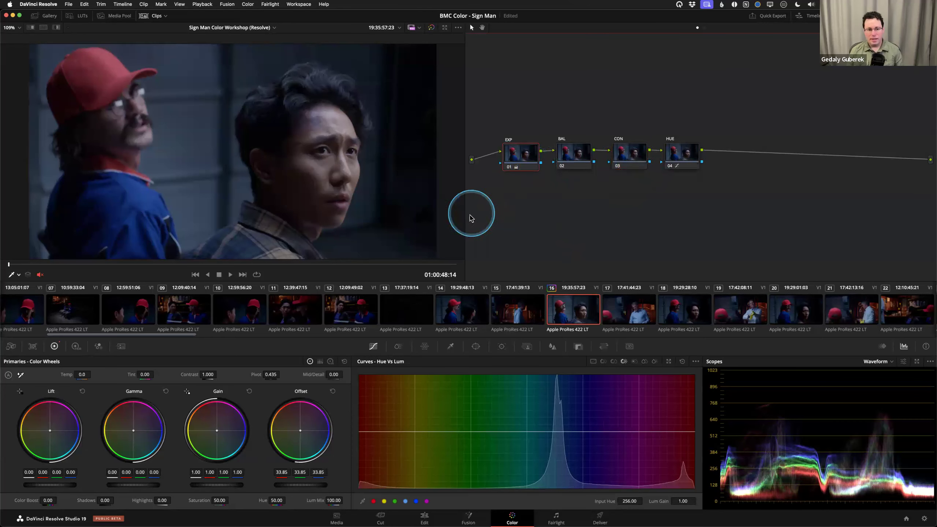
left_click_drag(298, 485, 306, 442)
scroll(300, 486, "up", 3)
scroll(300, 486, "down", 9)
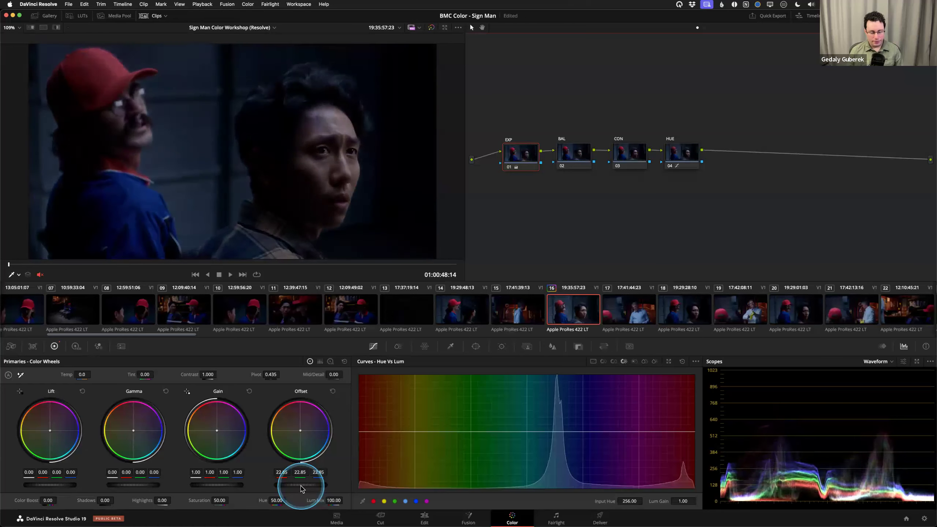
- Try a contrast of 0.878 on the CON node and reset the contrast
left_click(623, 163)
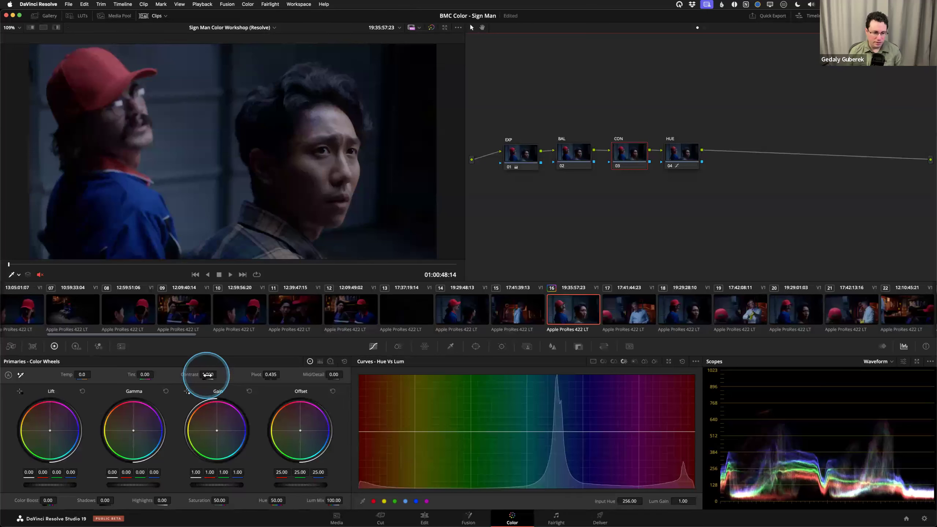
left_click_drag(208, 374, 179, 372)
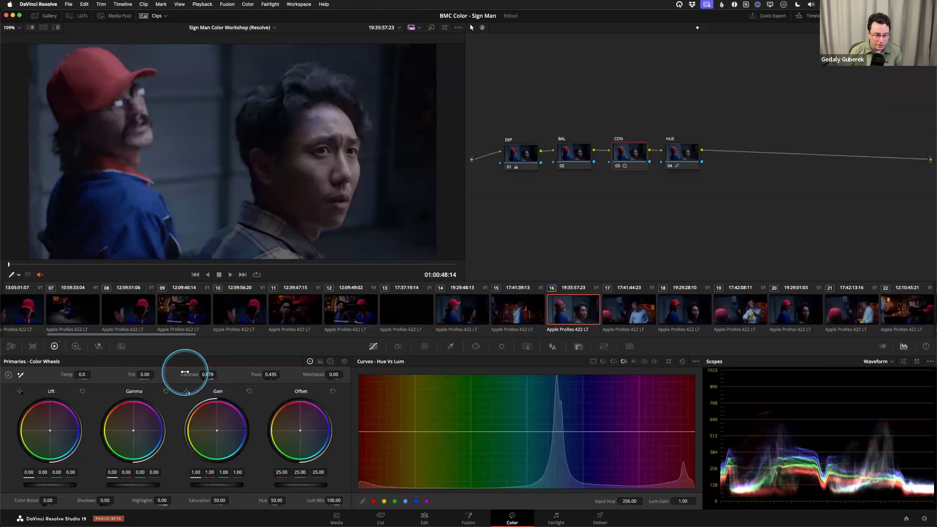
double_click(186, 374)
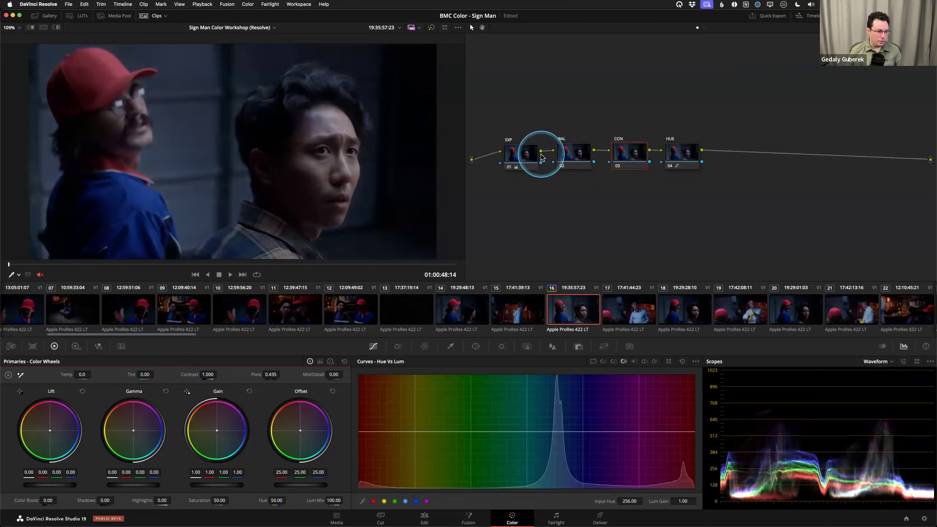
- Space the HUE node slightly further from CON and compare the image with the EXP and BAL nodes disabled and enabled
left_click_drag(677, 159, 685, 160)
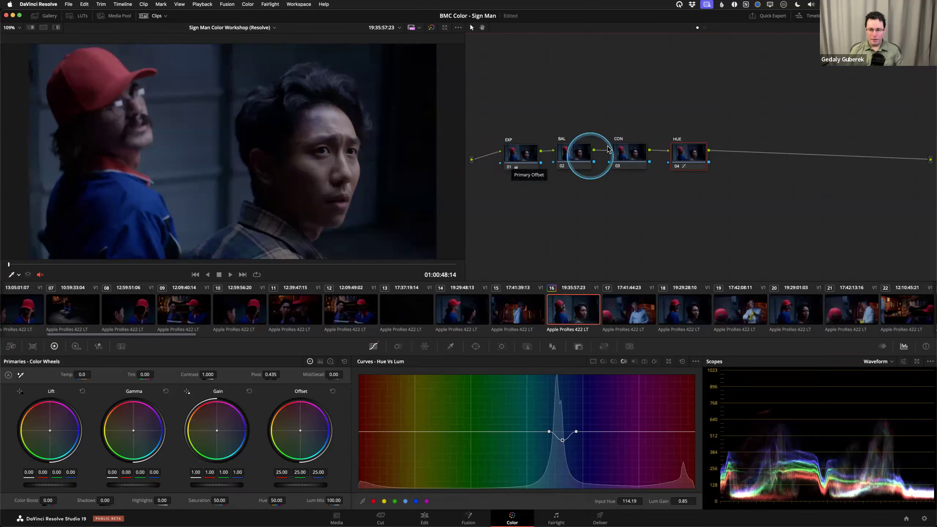
left_click(527, 157)
key("super+d")
key("super+d")
key("super+d")
key("super+d")
left_click(582, 154)
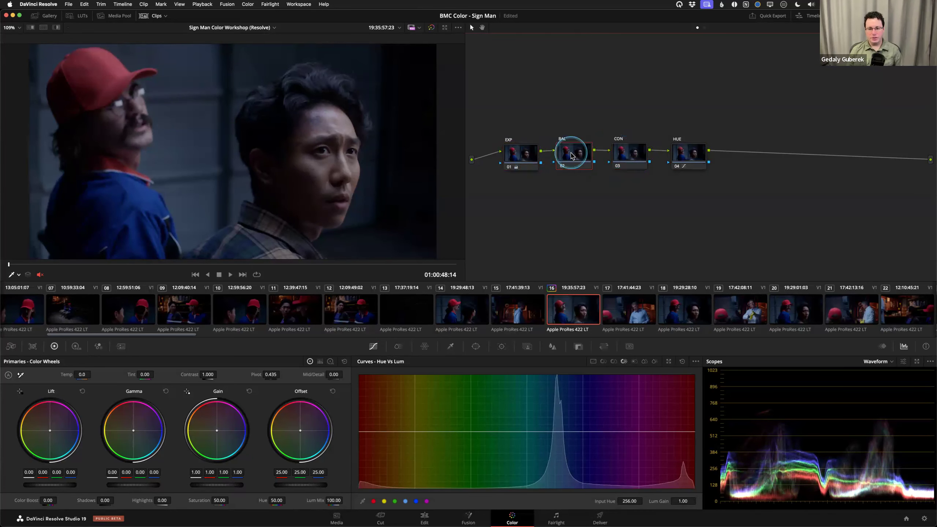
key("super+d")
key("super+d")
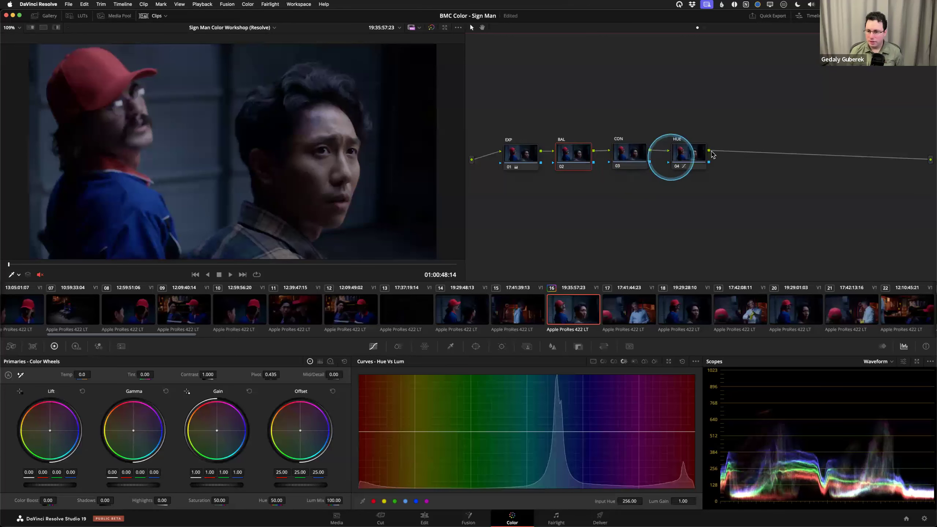
- Add a serial node after HUE, label it KEY, position it just beyond the HUE node and leave it selected
left_click(695, 161)
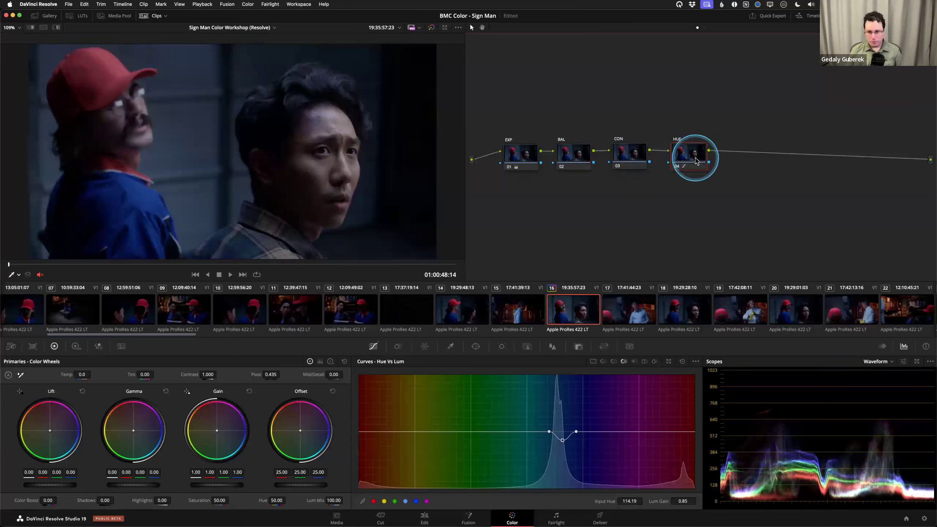
key("alt+s")
left_click_drag(752, 157, 755, 157)
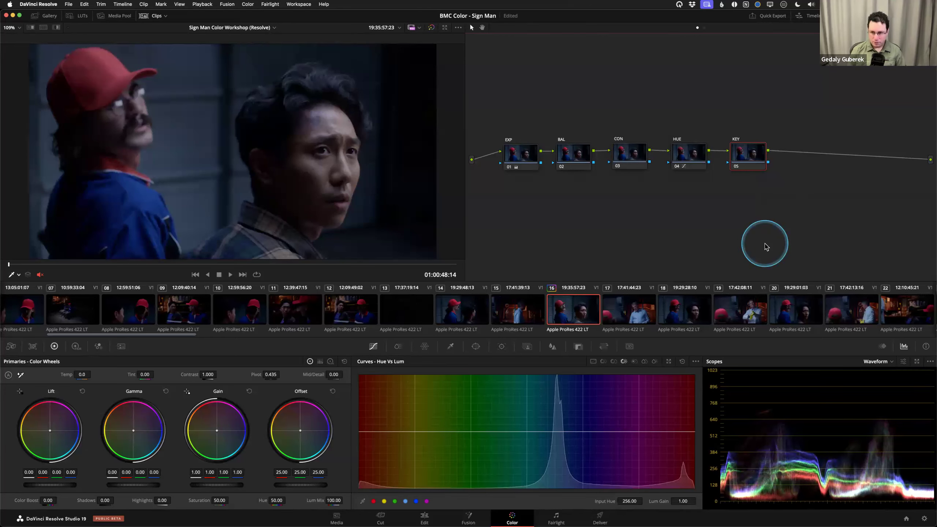
left_click_drag(742, 158, 743, 158)
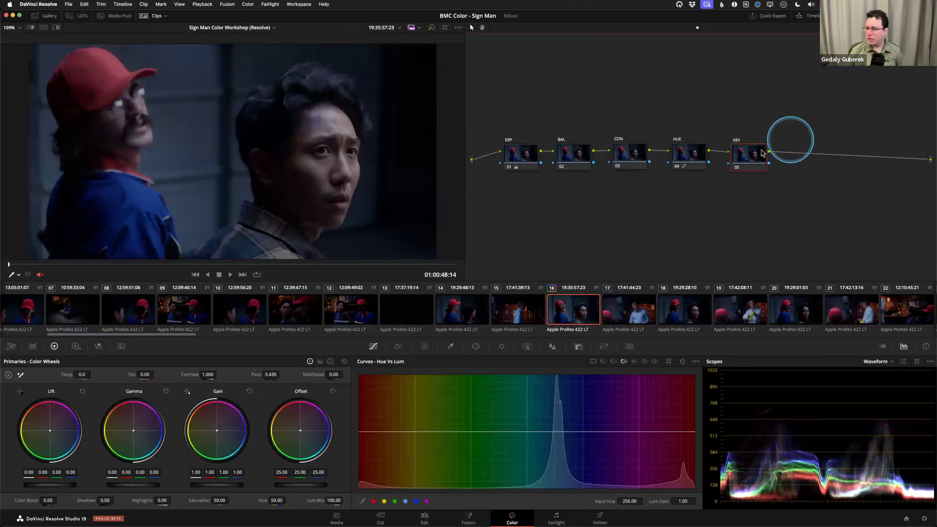
left_click_drag(745, 158, 743, 157)
right_click(746, 154)
left_click(737, 152)
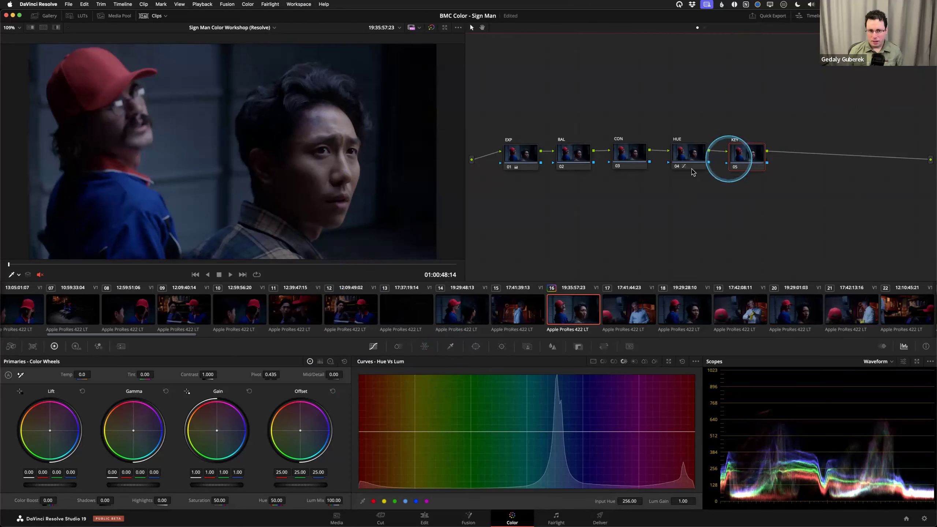
left_click_drag(748, 161, 743, 159)
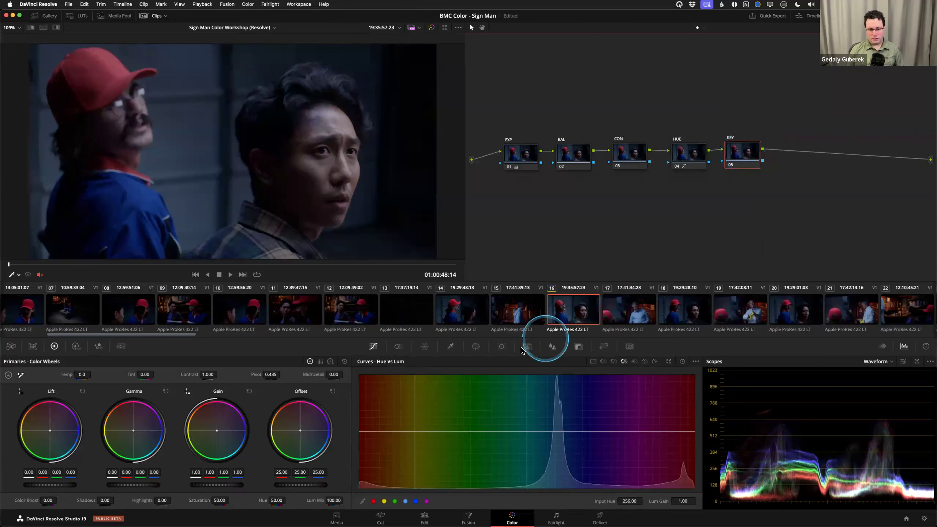
left_click(687, 155)
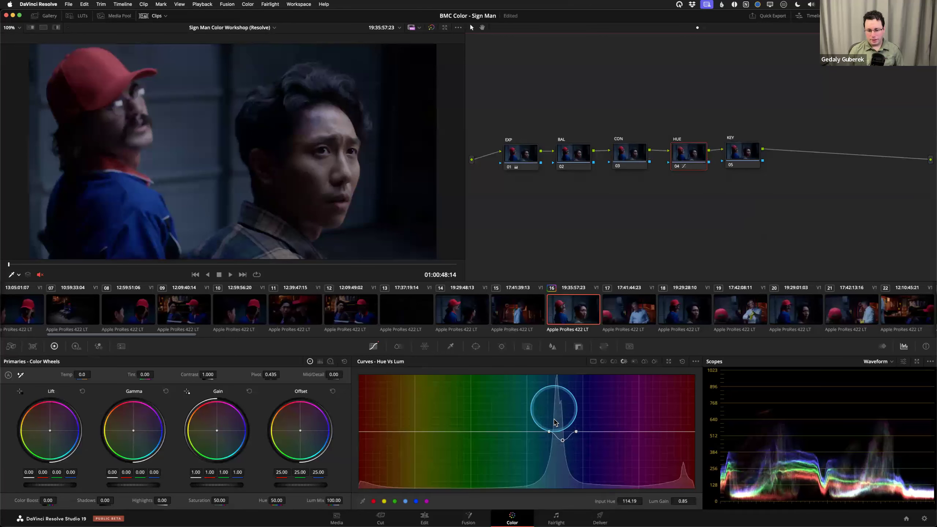
left_click(740, 166)
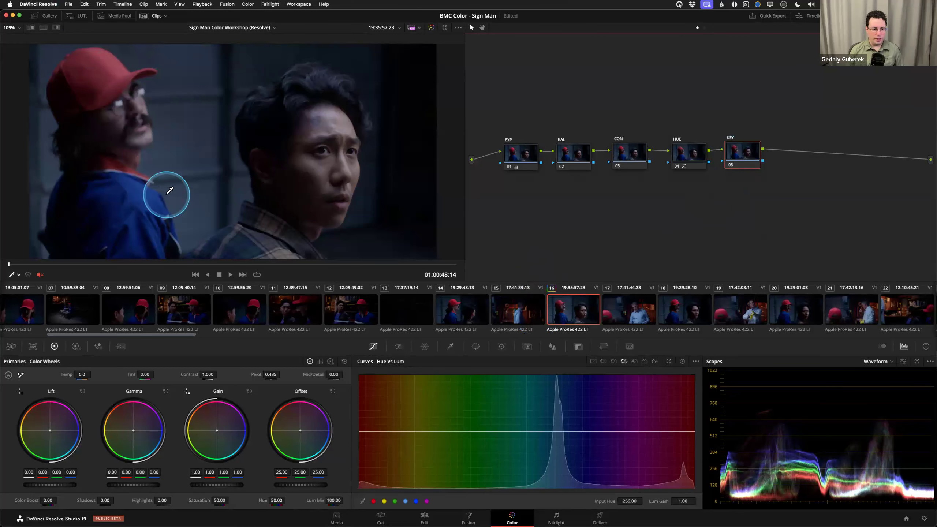
- Sample the top of the red cap with the HSL qualifier on the KEY node and highlight the selection in the viewer
left_click(450, 348)
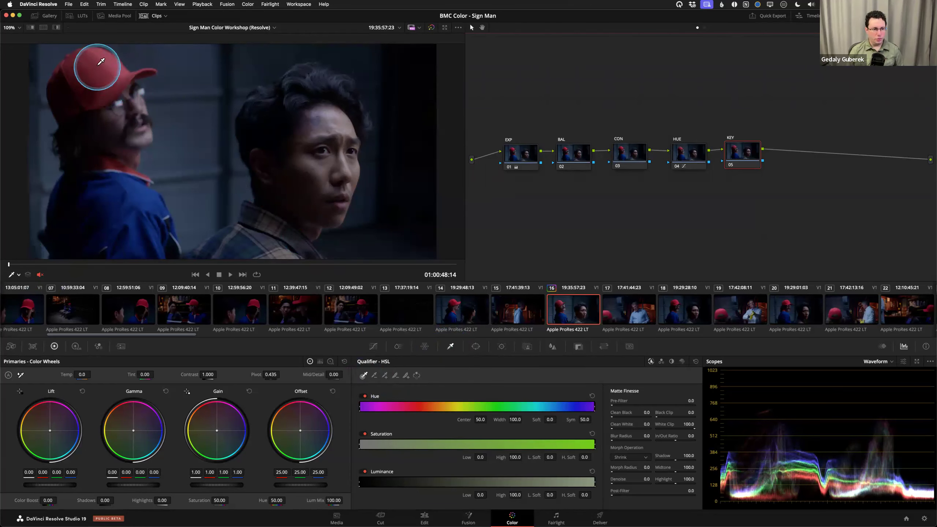
left_click(104, 56)
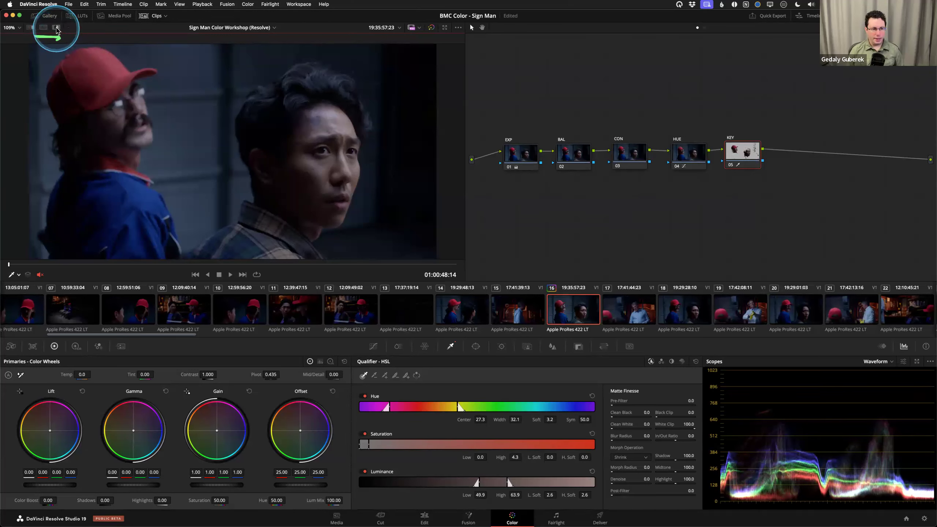
left_click(56, 31)
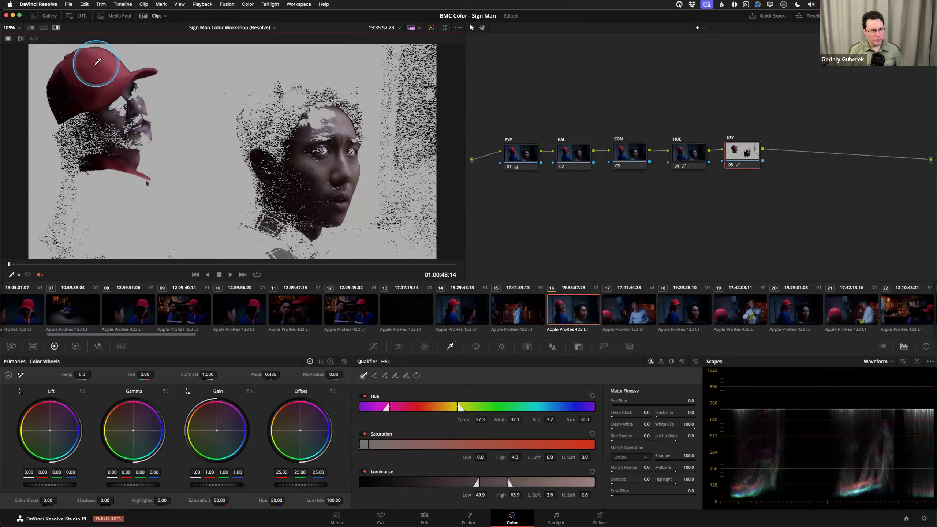
- Refine the cap key to hue width 34.6, saturation high 9.2 with low softness 3.5, and luminance range 51.6 to 61.3
left_click(364, 434)
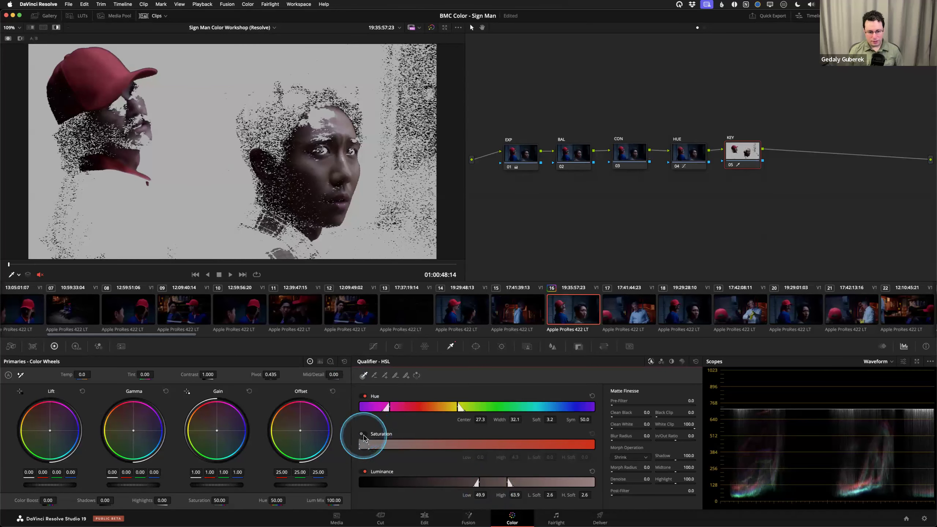
left_click_drag(480, 482, 503, 482)
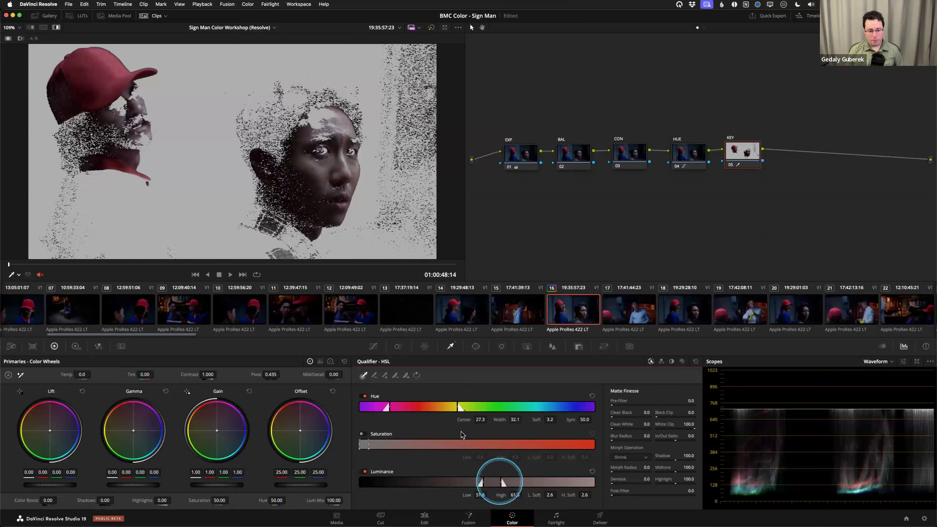
left_click_drag(457, 407, 448, 406)
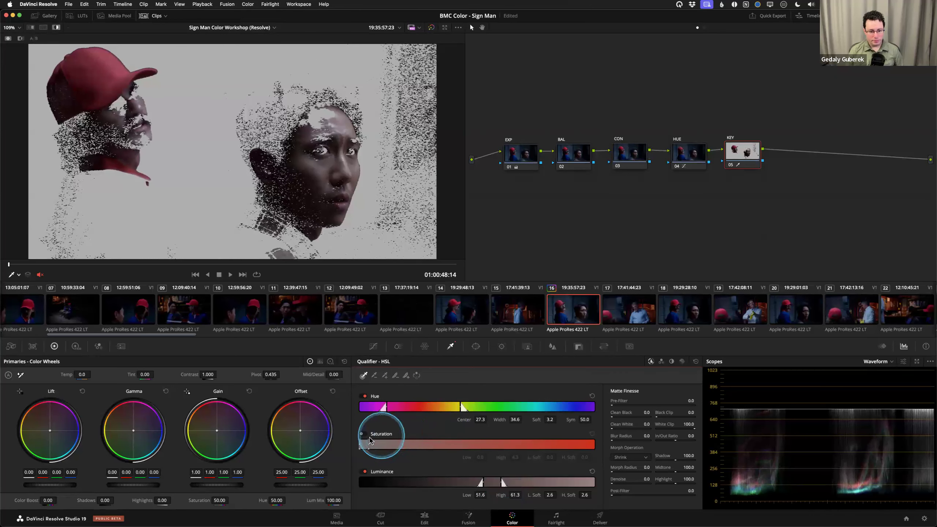
left_click(363, 436)
left_click_drag(361, 447, 381, 447)
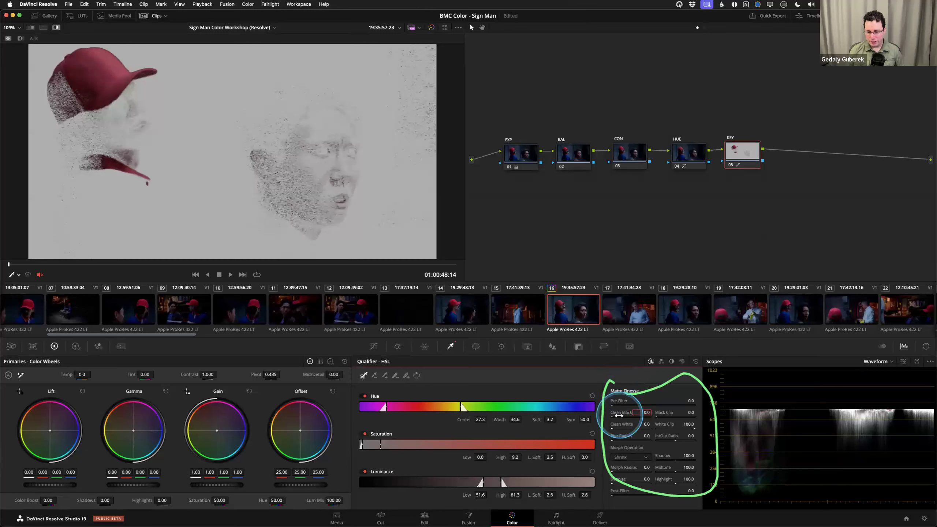
- Set the cap matte's clean black to 10.1, clean white 10.4, blur radius 7.3 and denoise 8.2, checking the black-and-white matte, and turn highlighting off
left_click_drag(616, 415, 638, 428)
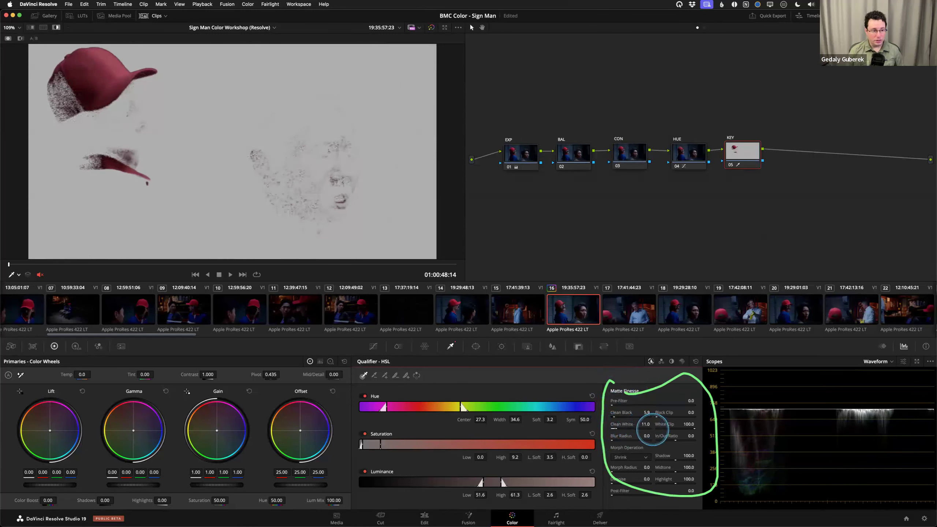
left_click(21, 38)
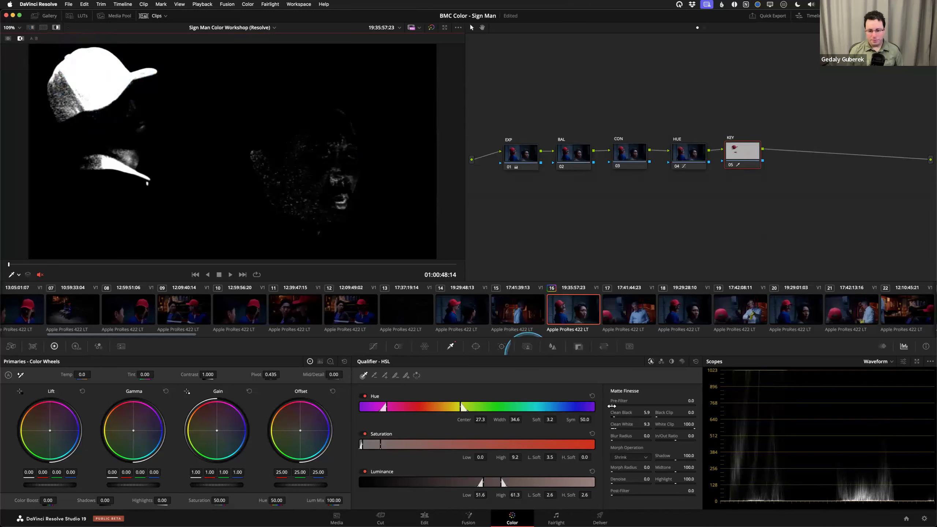
left_click_drag(616, 428, 629, 418)
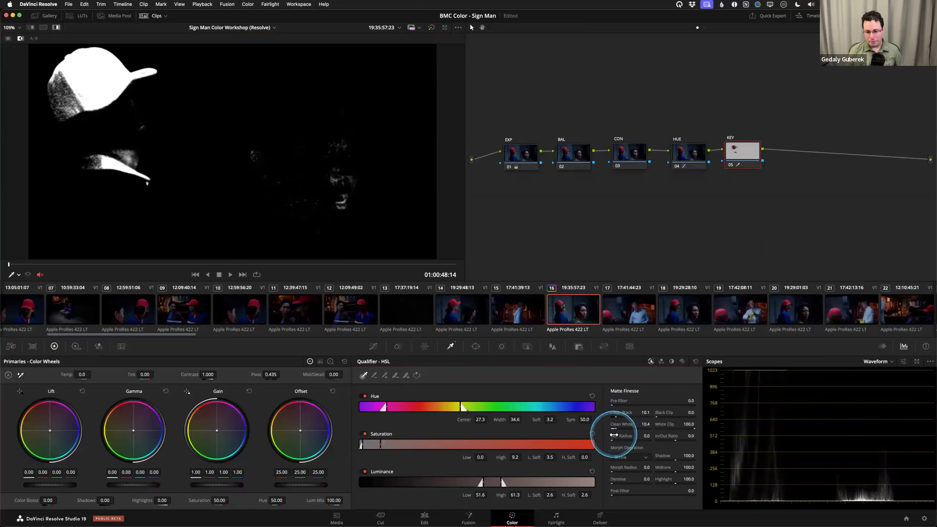
left_click_drag(617, 478, 643, 487)
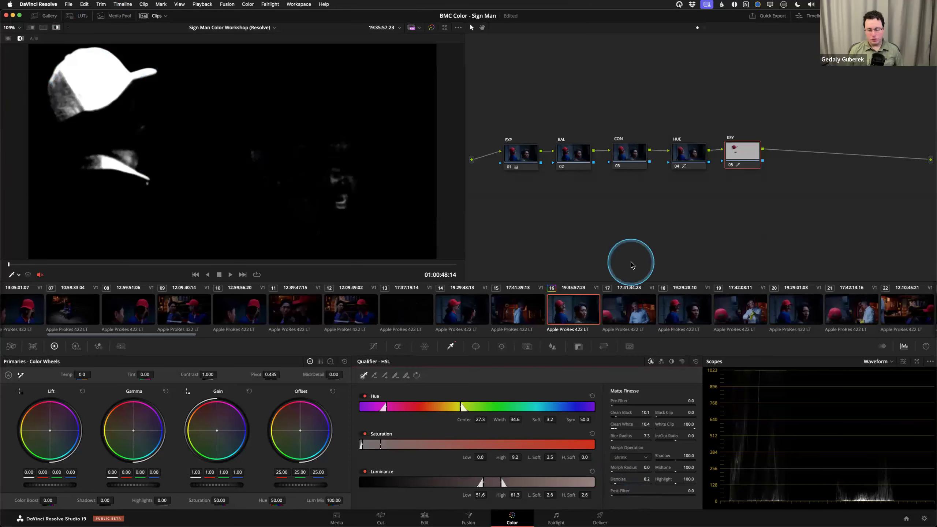
left_click(9, 39)
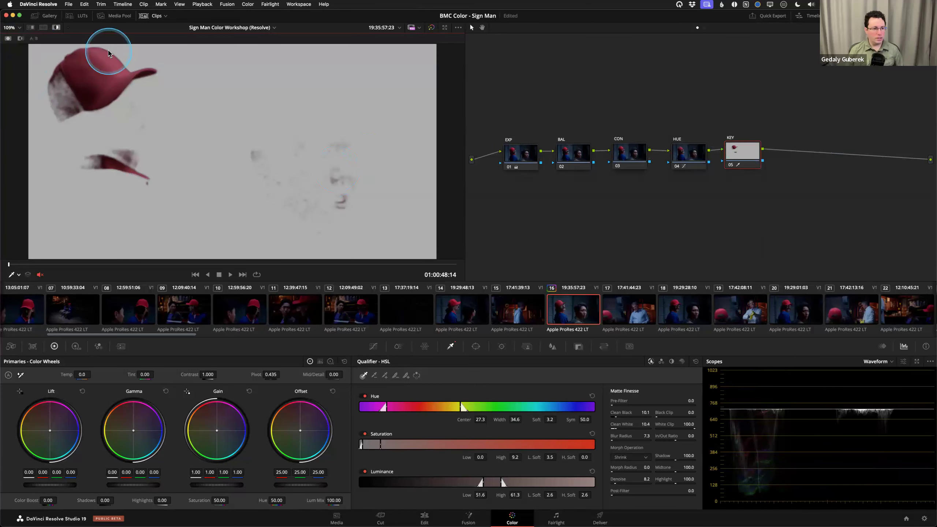
left_click(59, 28)
left_click(741, 150)
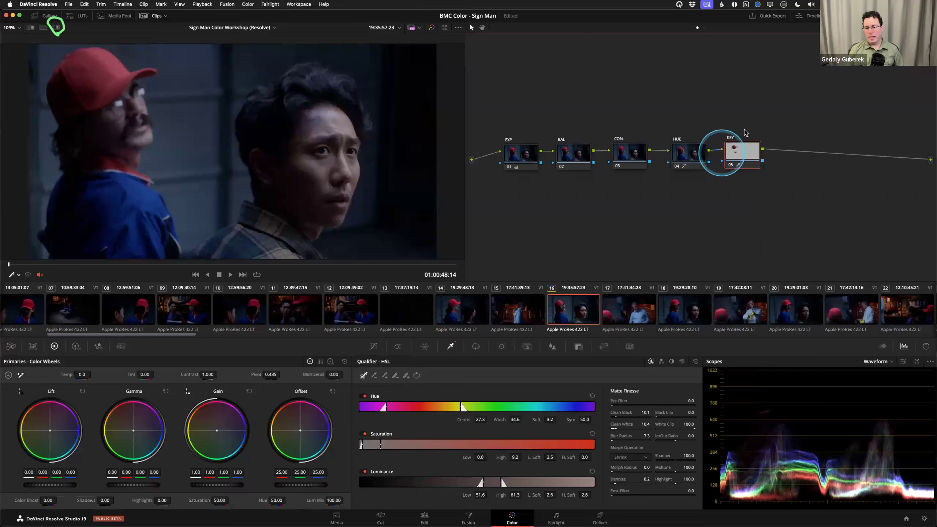
left_click_drag(760, 184, 793, 153)
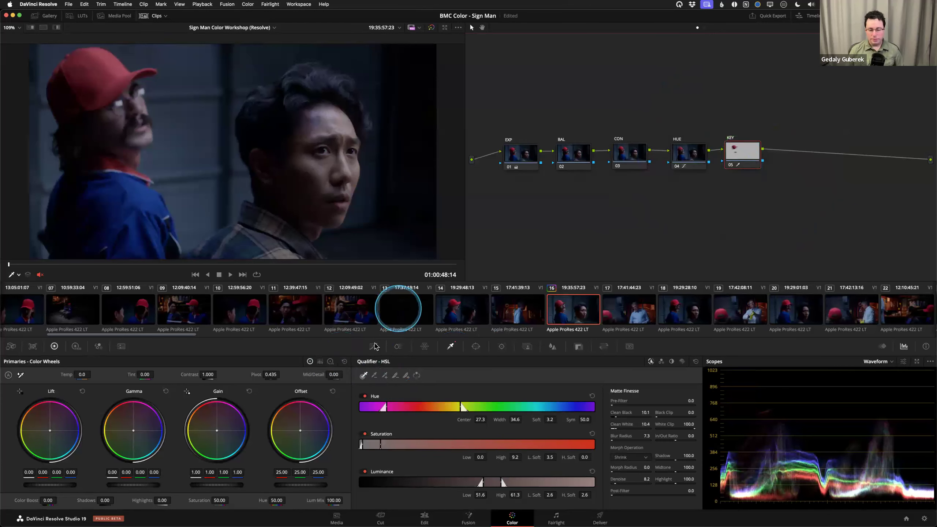
- Try raising the keyed reds with the KEY node's custom luma curve, and settle the curve point slightly below the diagonal to darken them
left_click(374, 346)
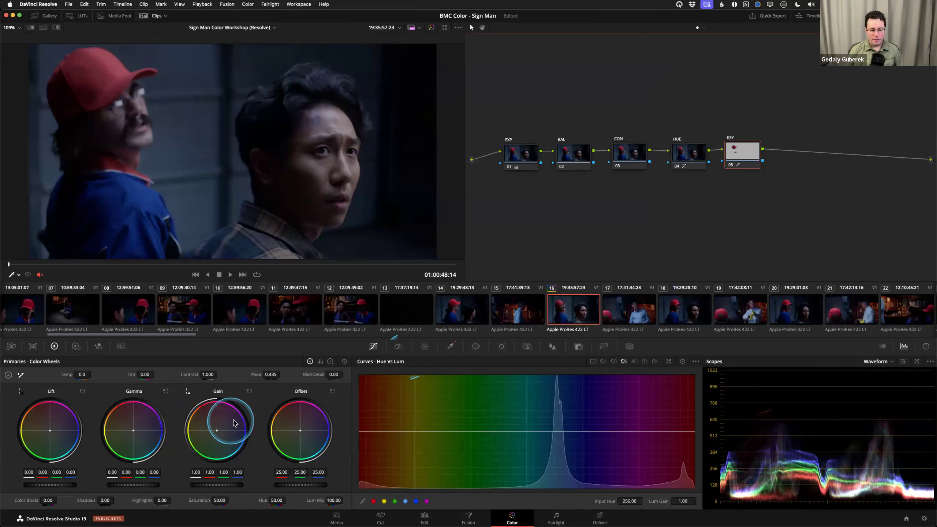
left_click(593, 362)
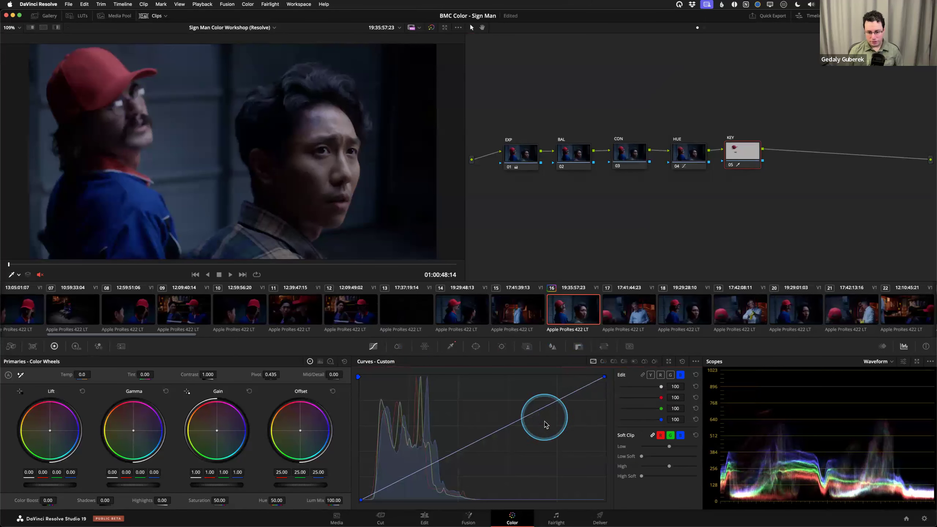
left_click(651, 375)
left_click_drag(519, 421, 508, 402)
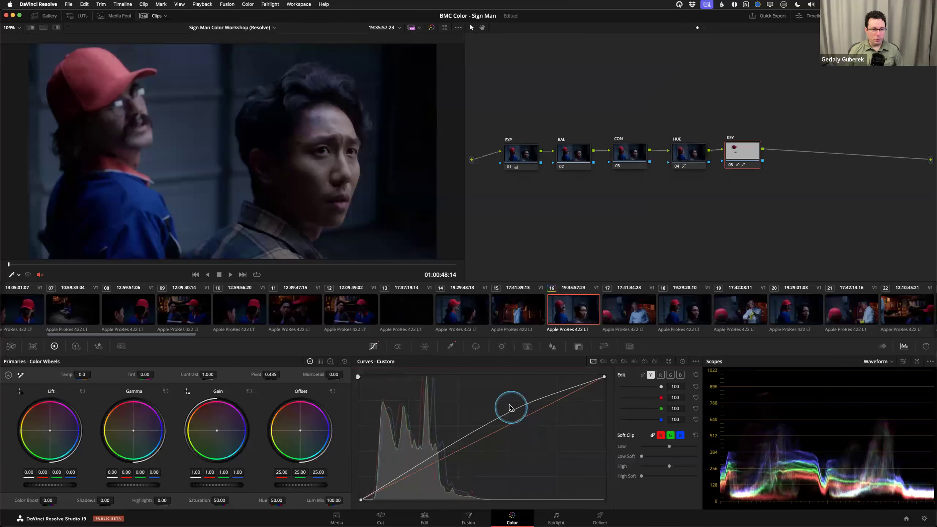
left_click_drag(156, 162, 54, 165)
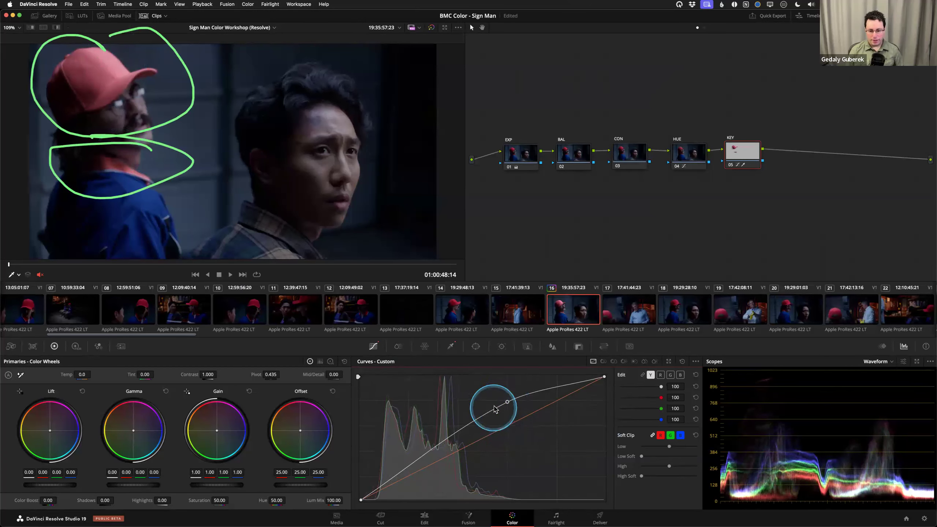
mouse_move(508, 404)
left_mouse_down()
mouse_move(516, 454)
mouse_move(510, 431)
mouse_move(502, 445)
mouse_move(504, 428)
mouse_move(508, 436)
left_mouse_up()
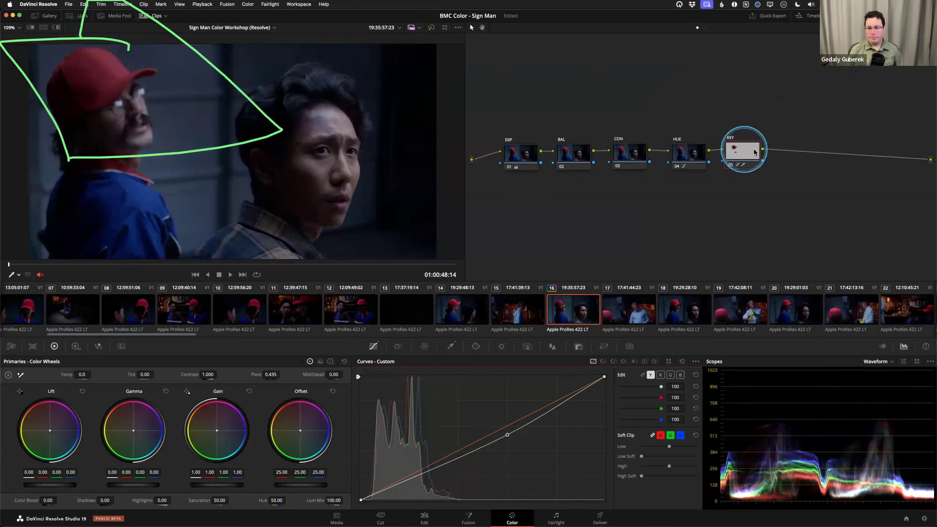
- Add a serial node after KEY, label it SHAPE and enable a circle power window on it
key("alt+s")
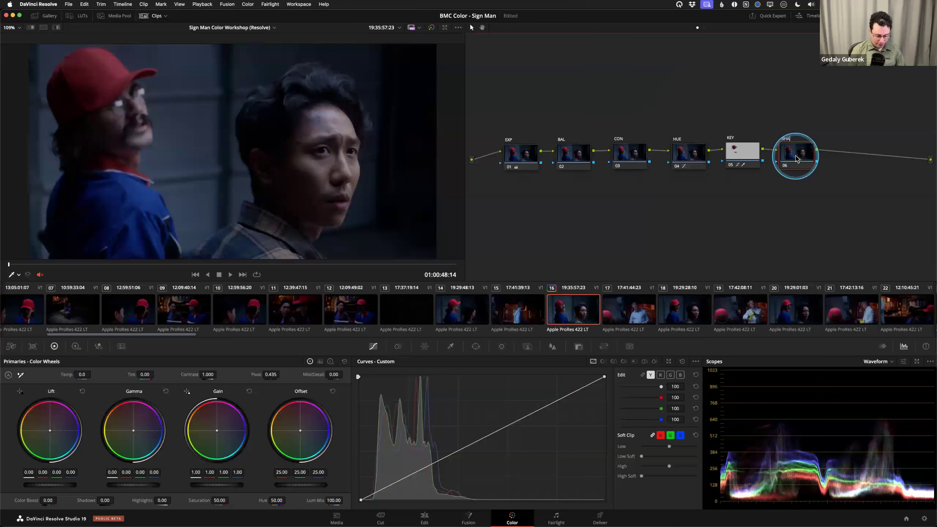
mouse_move(833, 120)
left_mouse_down()
mouse_move(819, 103)
mouse_move(759, 137)
left_mouse_up()
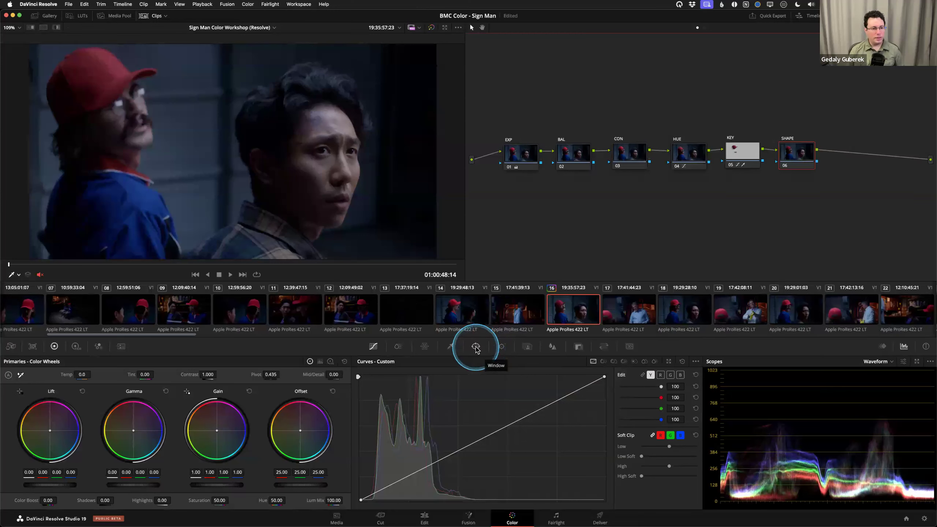
left_click(475, 349)
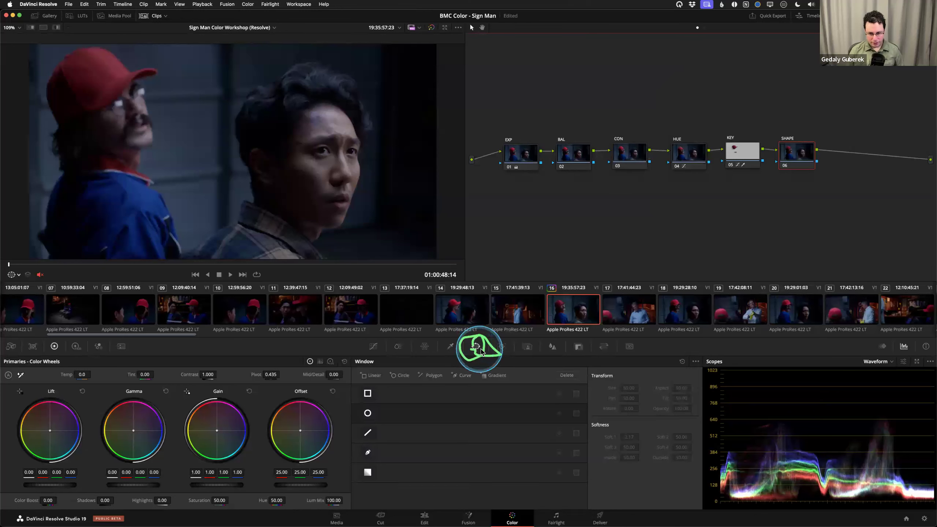
left_click(368, 414)
- Shape the circle window into a tall oval around the dark-haired man's head, size 52.50, aspect 32.39, pan 53.68, tilt 49.12, softness 9.80
scroll(227, 149, "down", 4)
left_click_drag(227, 148, 263, 164)
left_click_drag(268, 105, 268, 62)
left_click_drag(324, 164, 344, 156)
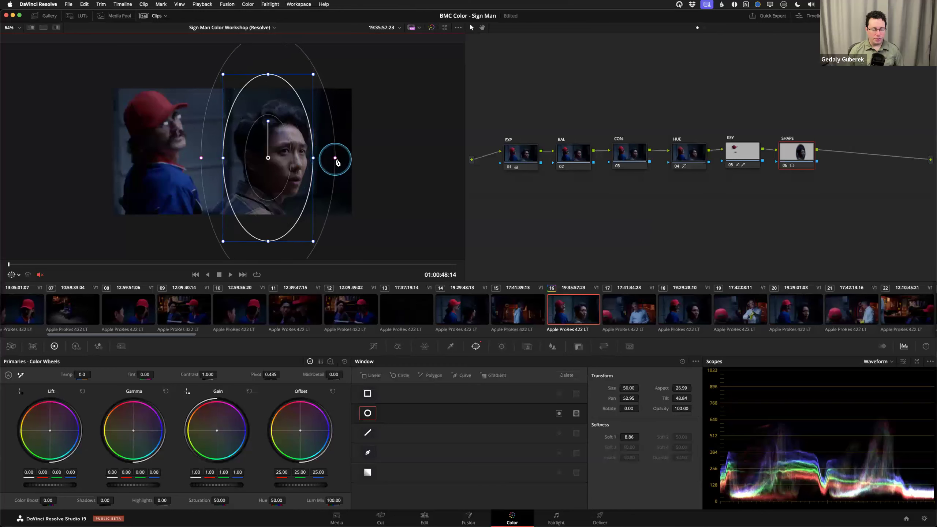
left_click_drag(277, 159, 286, 156)
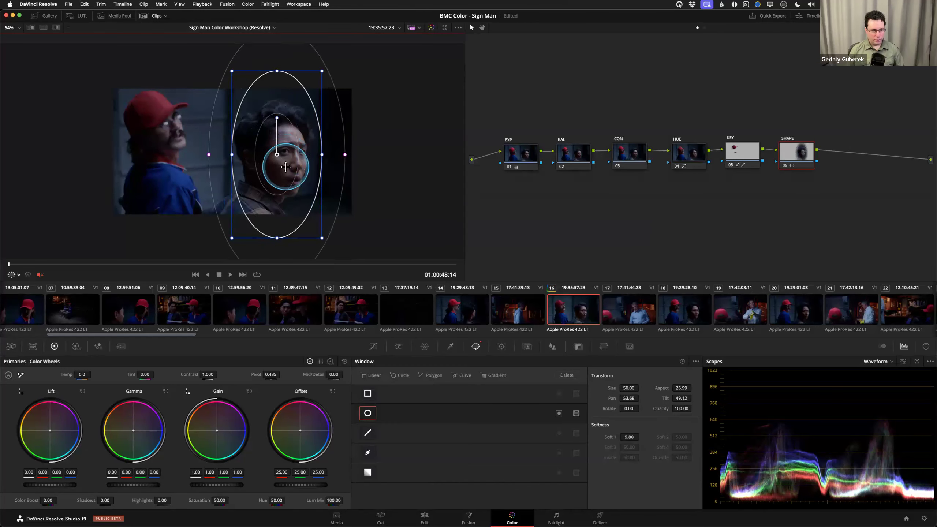
scroll(284, 155, "up", 3)
left_click_drag(364, 155, 378, 155)
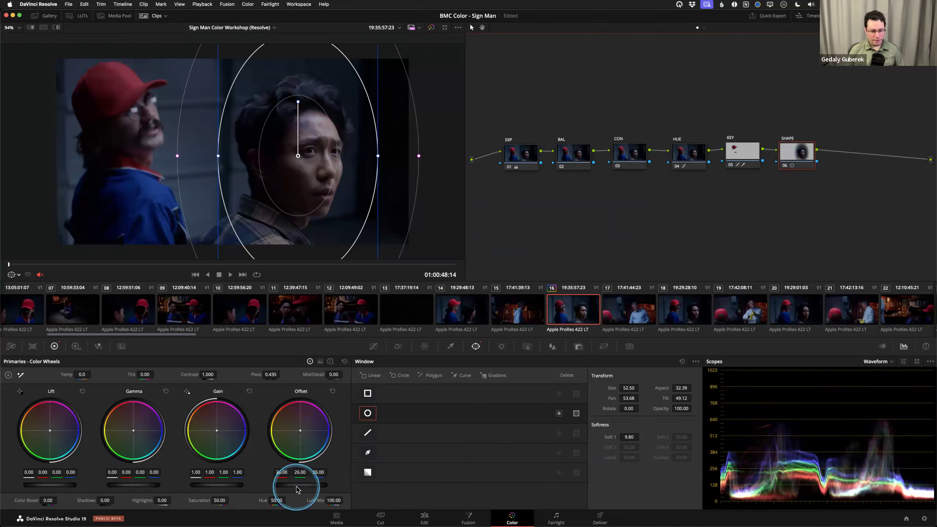
- Raise the SHAPE node's overall offset to 29.25 to brighten the windowed face, and hide the window overlay in the viewer
left_click_drag(297, 490, 297, 490)
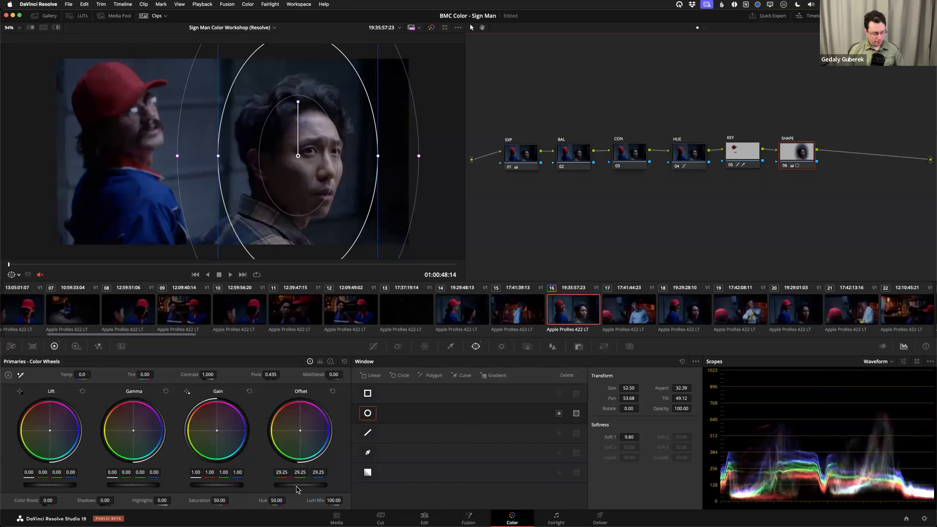
scroll(410, 211, "up", 2)
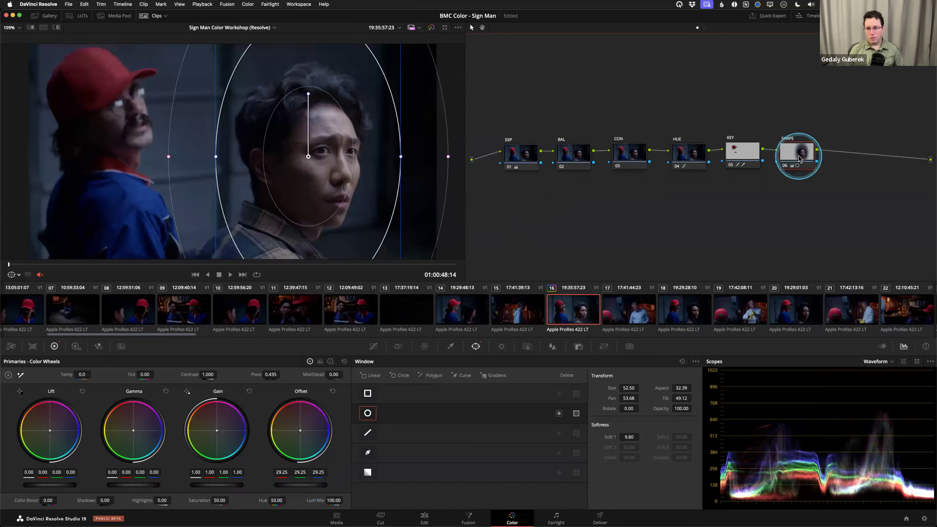
left_click(17, 278)
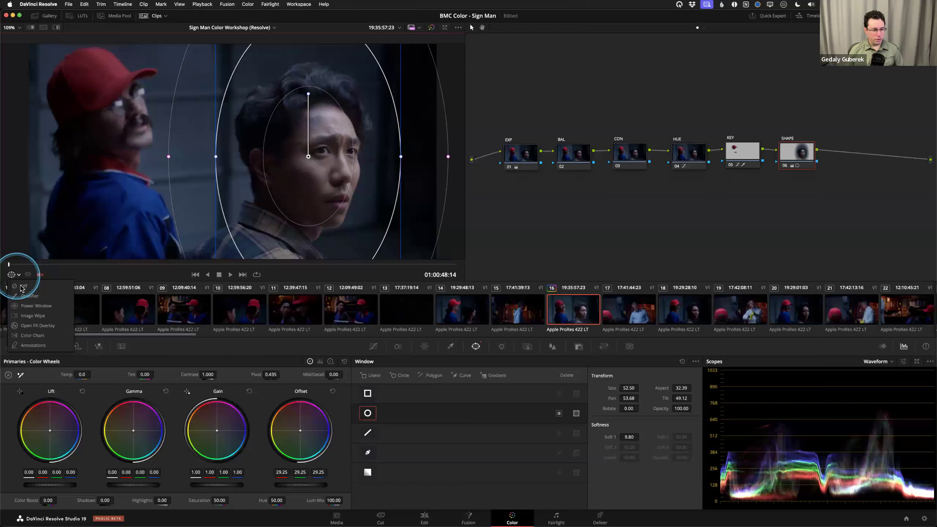
left_click(20, 296)
- Compare the image with the SHAPE node disabled and enabled several times, leaving the node enabled
left_click(793, 151)
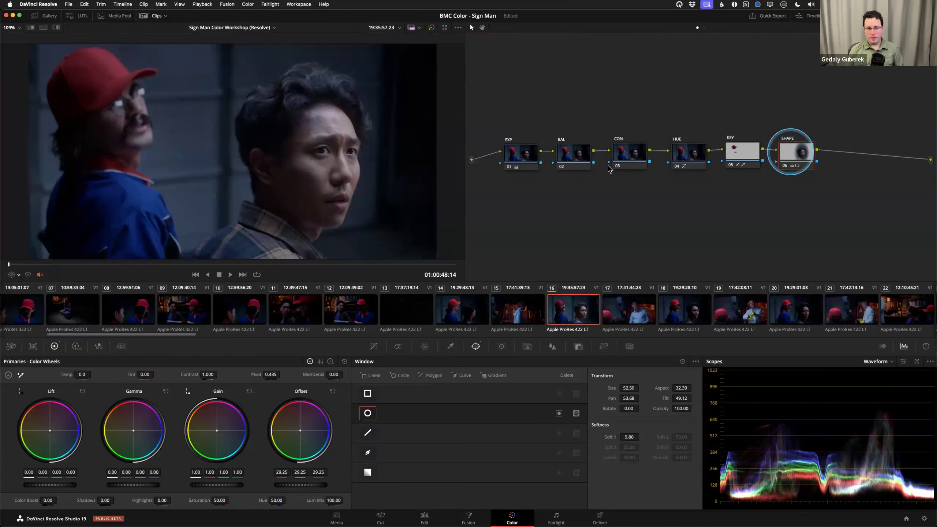
key("super+d")
key("super+d")
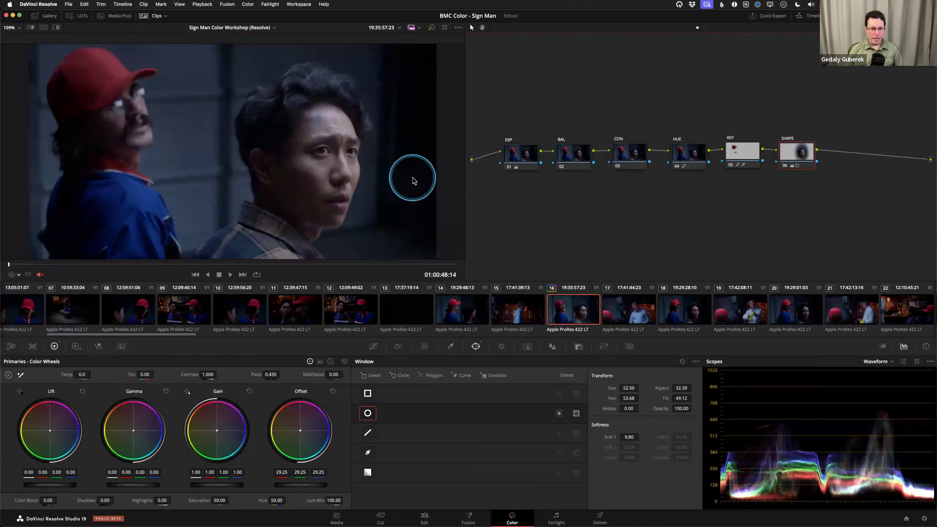
key("super+d")
key("super+d")
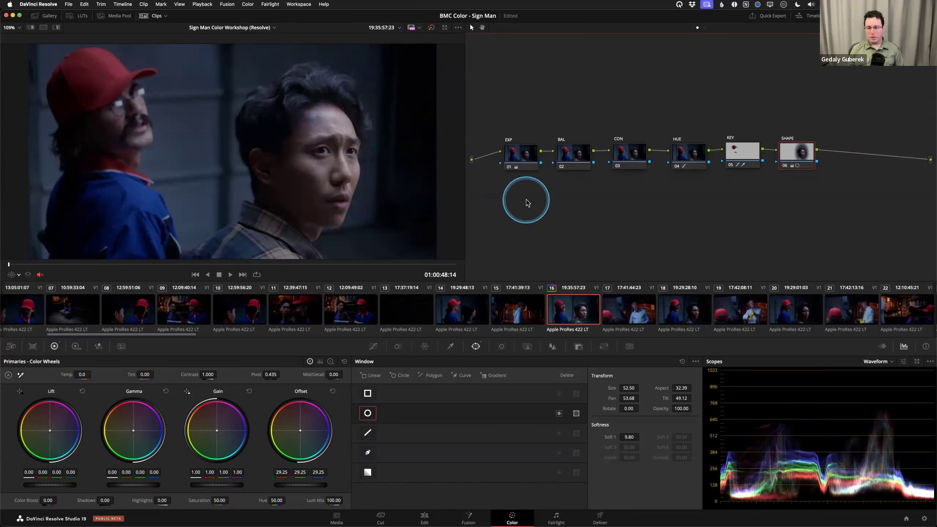
key("super+d")
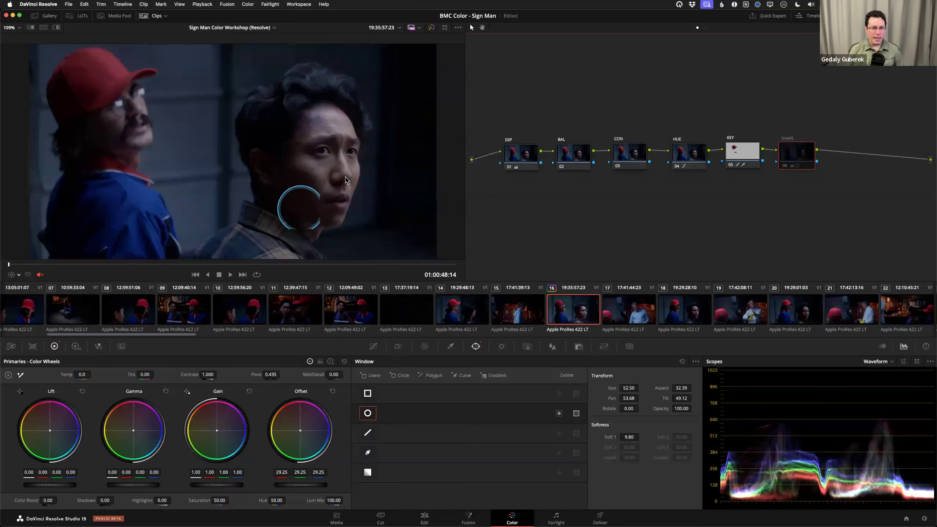
key("super+d")
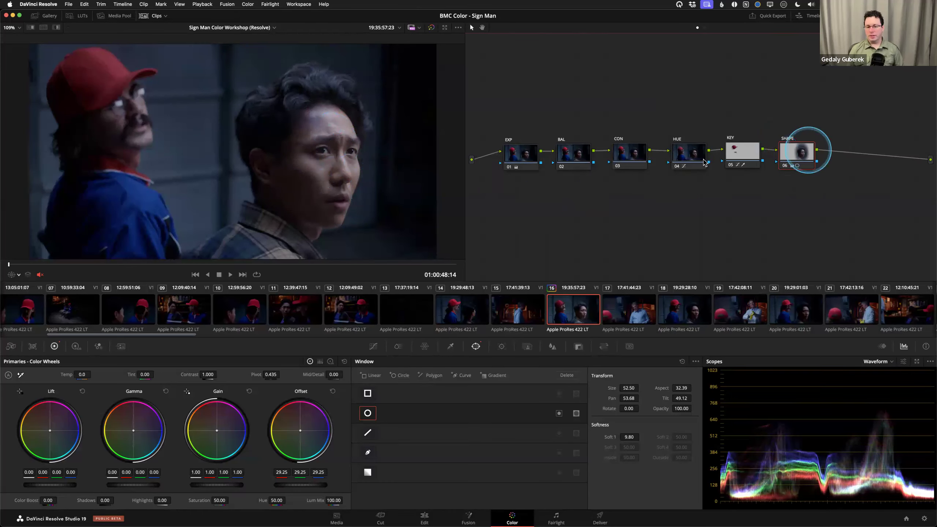
- Move the SHAPE circle window onto the red-capped man's head at pan 43.16, tilt 50.47, with softness 8.68, and hide its overlay
key("shift+grave")
left_click_drag(306, 165, 87, 133)
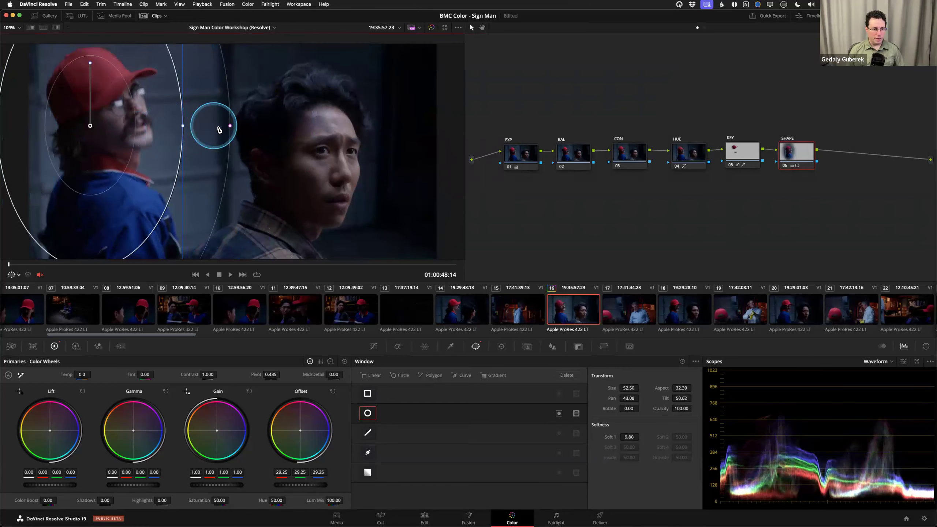
mouse_move(230, 126)
left_mouse_down()
mouse_move(213, 128)
mouse_move(224, 129)
left_mouse_up()
scroll(214, 142, "down", 3)
scroll(192, 144, "down", 2)
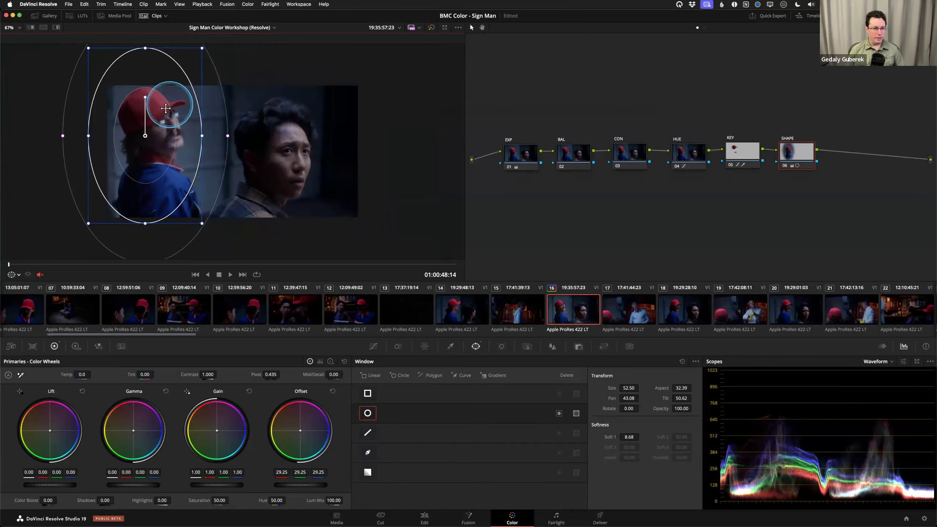
left_click_drag(169, 113, 167, 112)
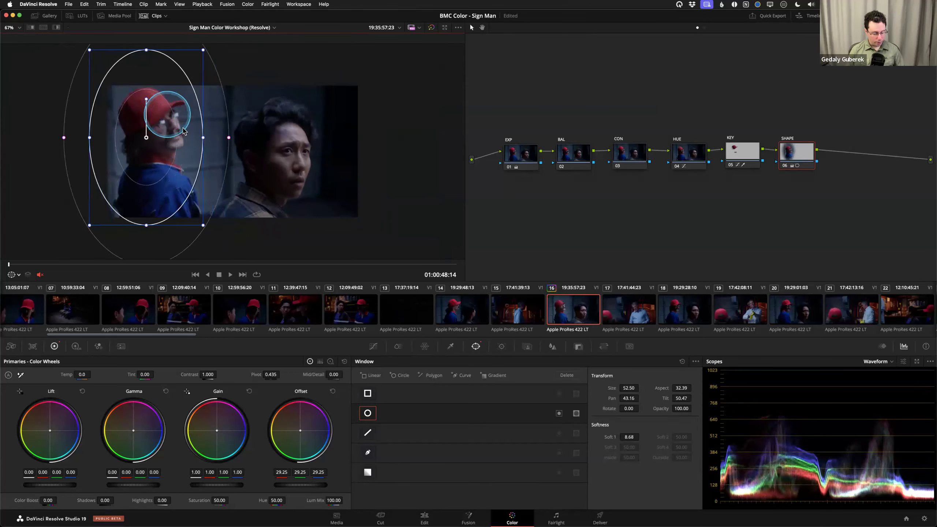
scroll(268, 161, "up", 1)
scroll(269, 161, "up", 3)
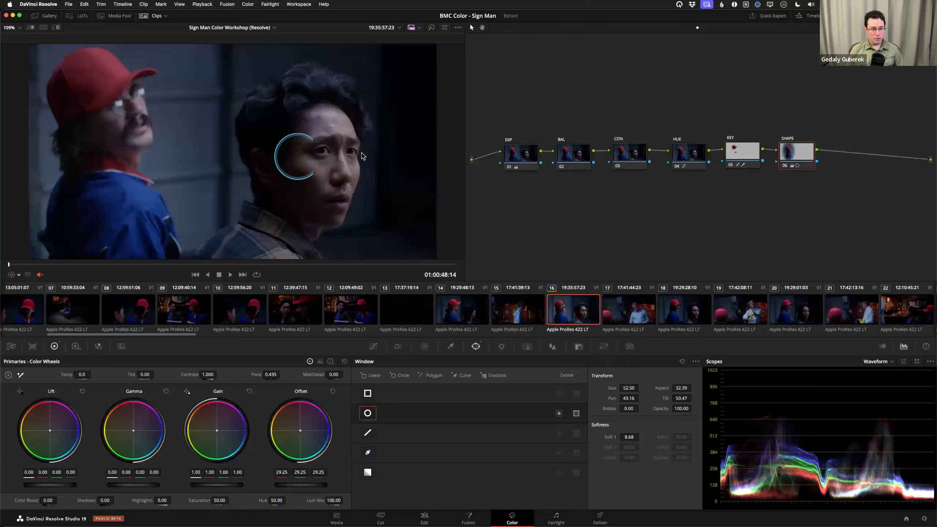
- Compare the image with the SHAPE node off and on, leaving the node enabled
key("super+d")
key("super+d")
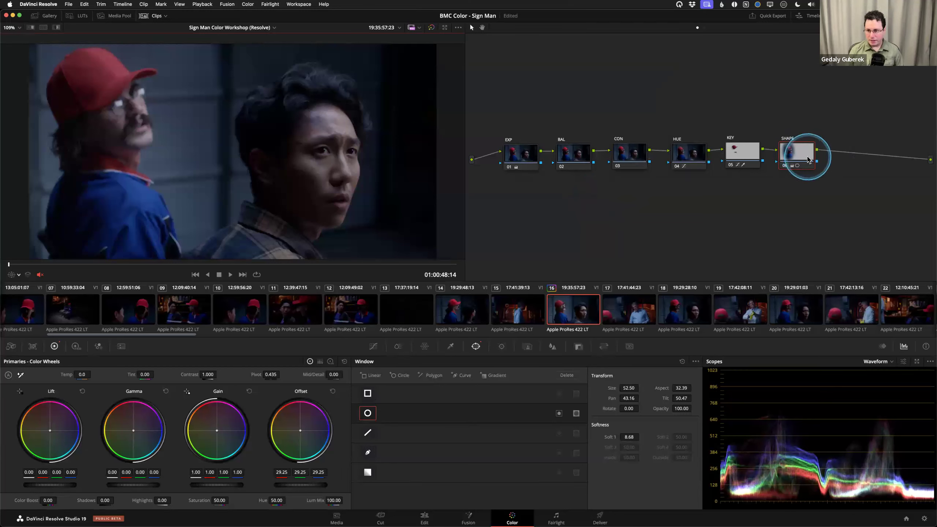
key("super+d")
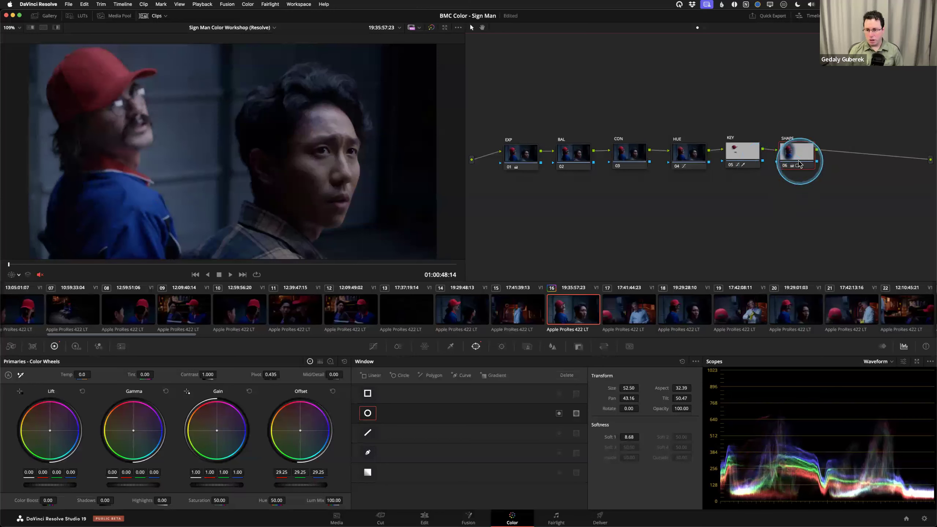
- Compare the image with the KEY node disabled and enabled several times, leaving the node enabled
left_click_drag(827, 93, 506, 195)
left_click(732, 155)
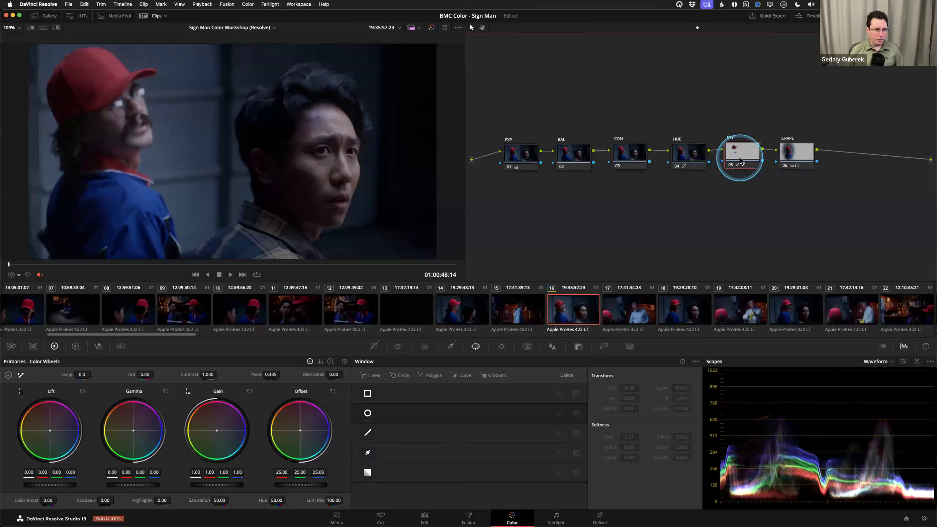
key("super+d")
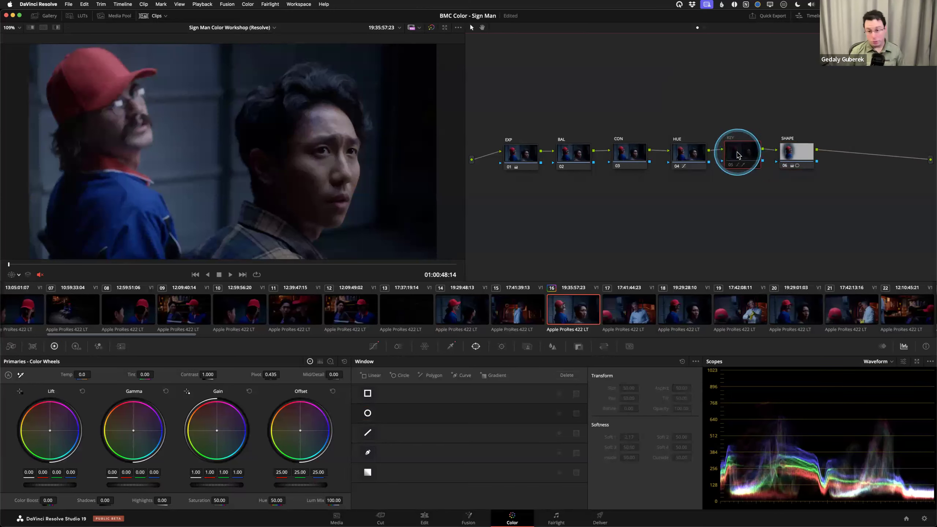
key("super+d")
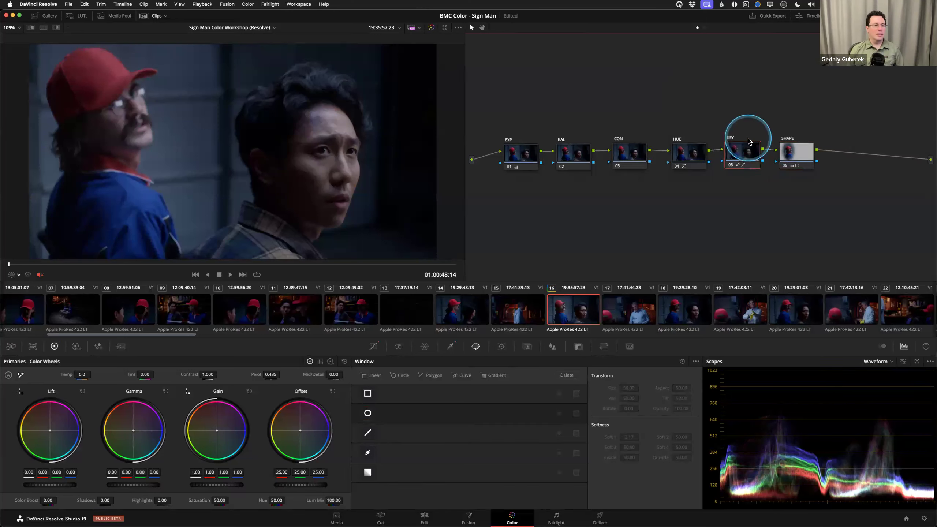
key("super+d")
key("super+d")
key("super+d")
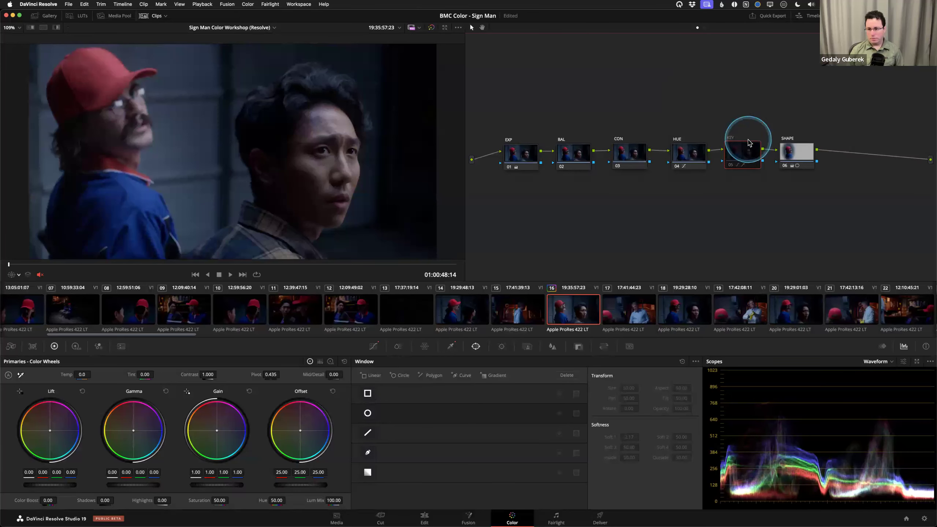
key("super+d")
- Examine how much the EXP node contributes by disabling and re-enabling it repeatedly, leaving it enabled
left_click(793, 152)
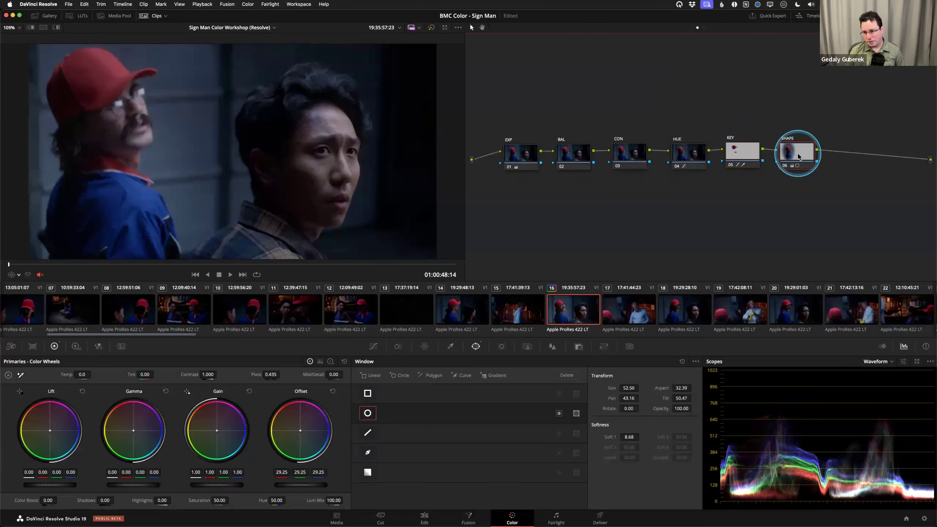
left_click(571, 152)
left_click(518, 155)
key("super+d")
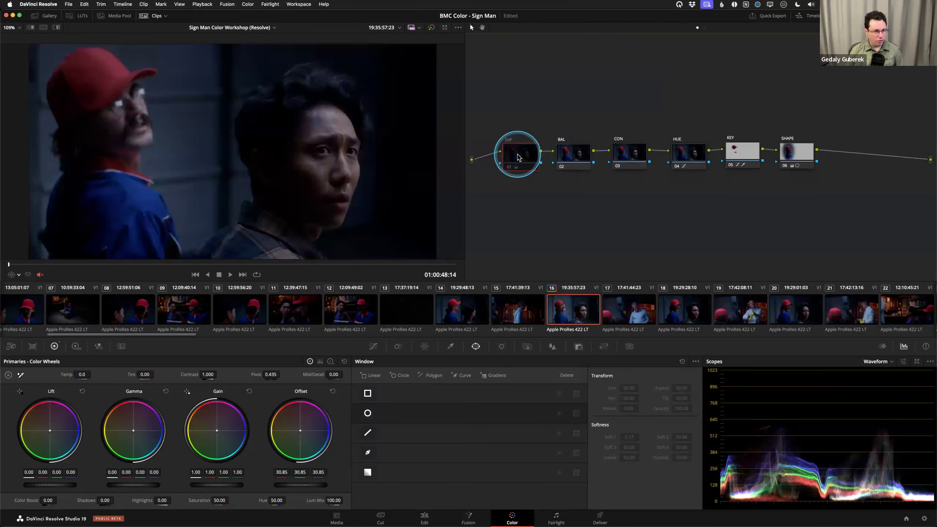
key("super+d")
key("super+d")
key("super+d")
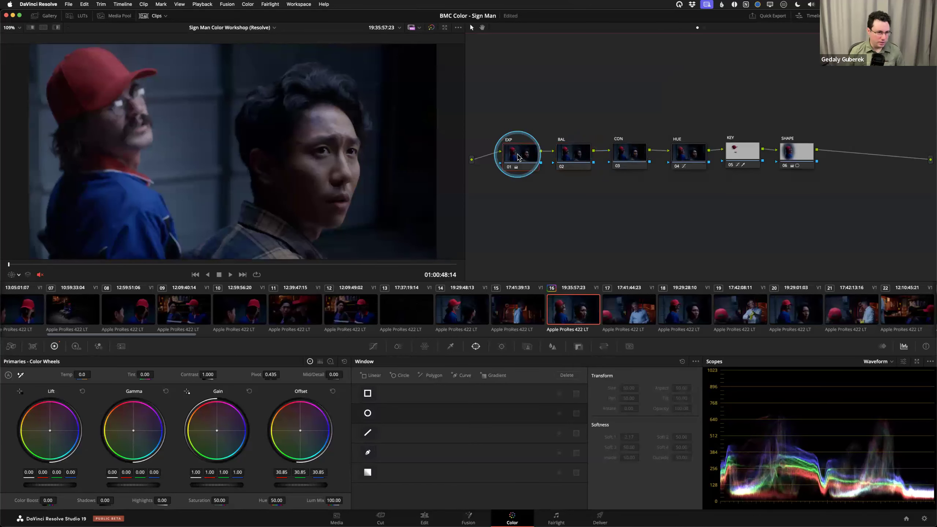
key("super+d")
key("super+d")
key("super+d")
key("super+d")
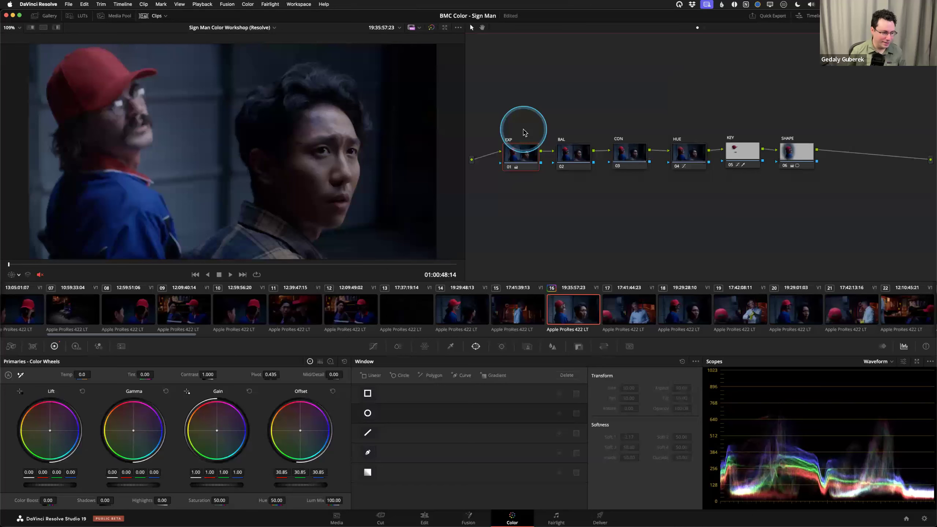
- Check the KEY node's effect on the red cap again by switching the node off and on repeatedly, leaving it enabled
left_click(743, 157)
key("super+d")
key("super+d")
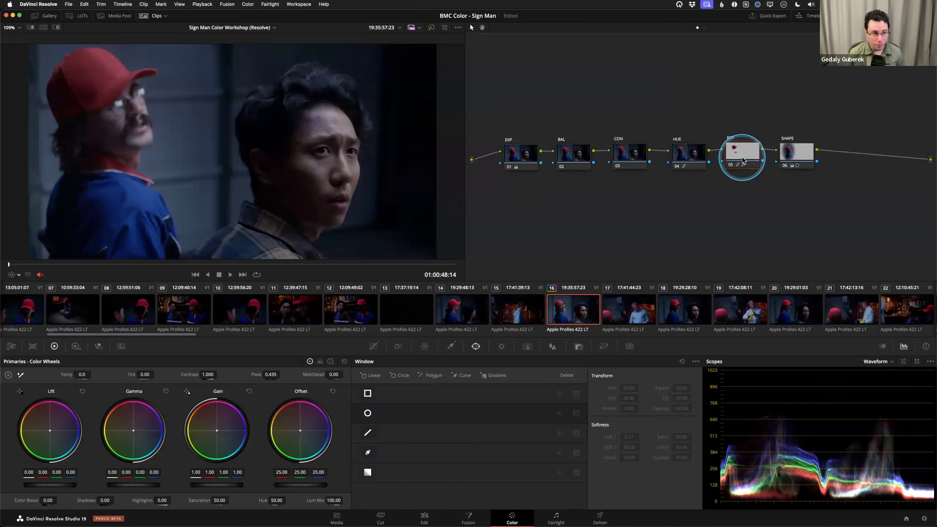
key("super+d")
key("super+d")
key("super+d")
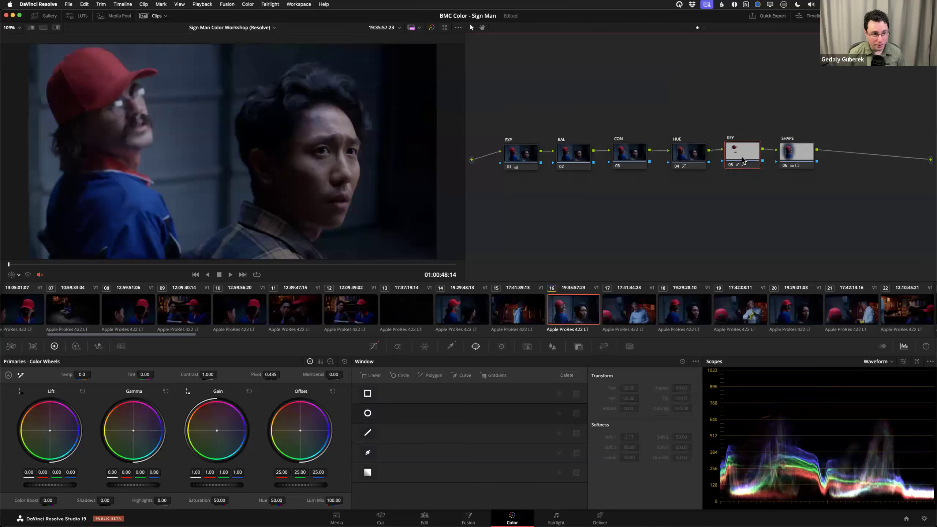
key("super+d")
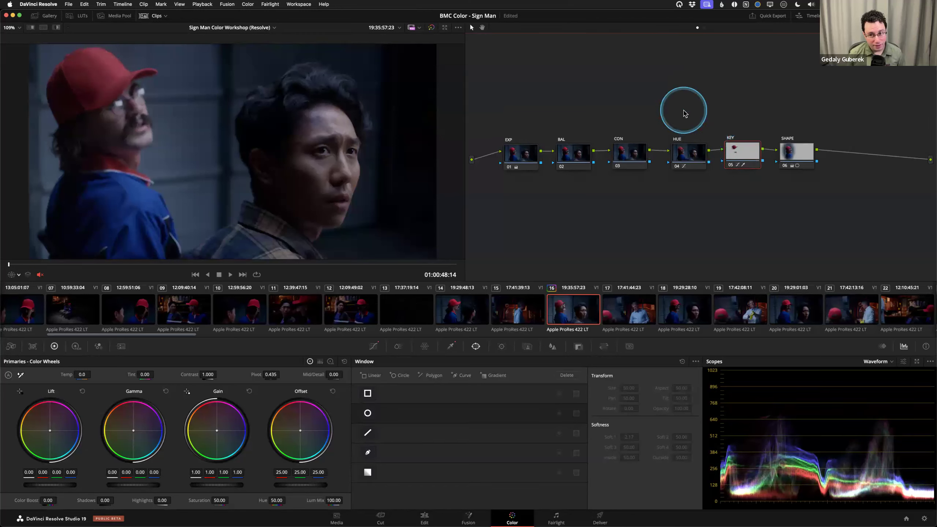
key("super+d")
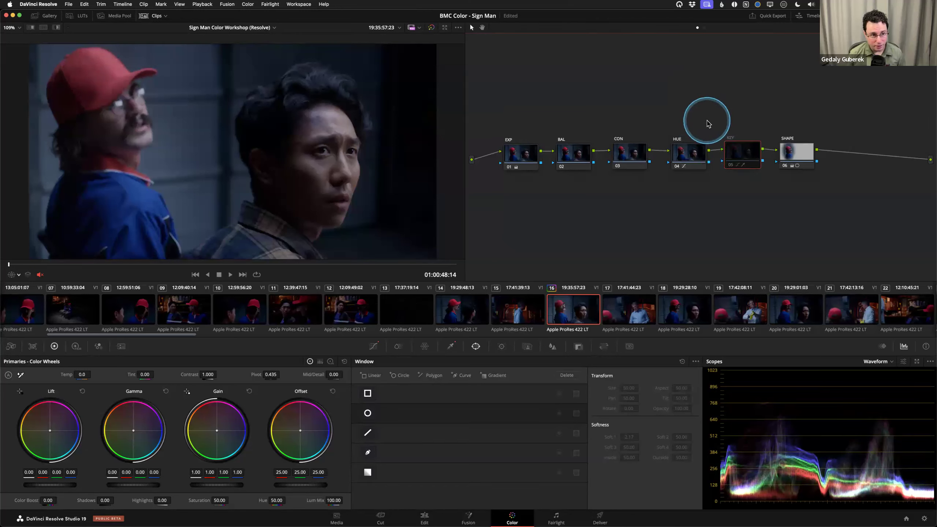
key("super+d")
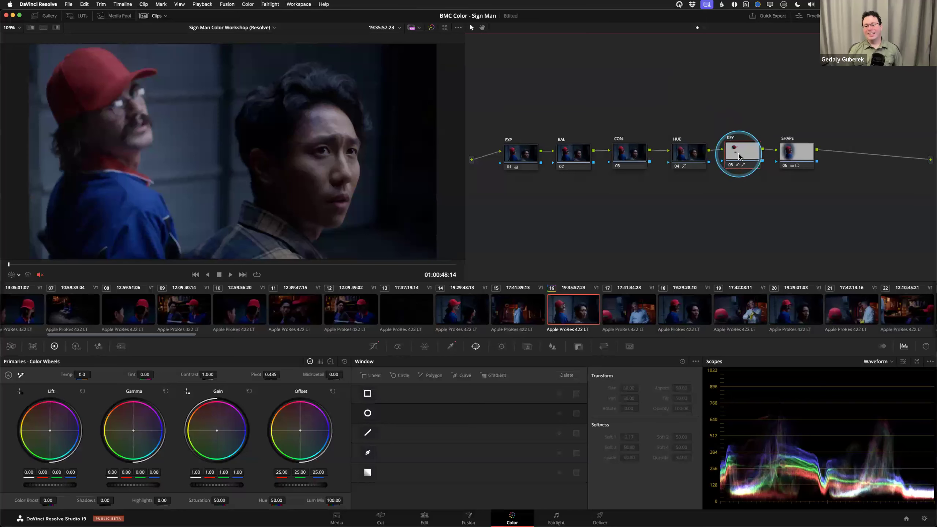
key("super+d")
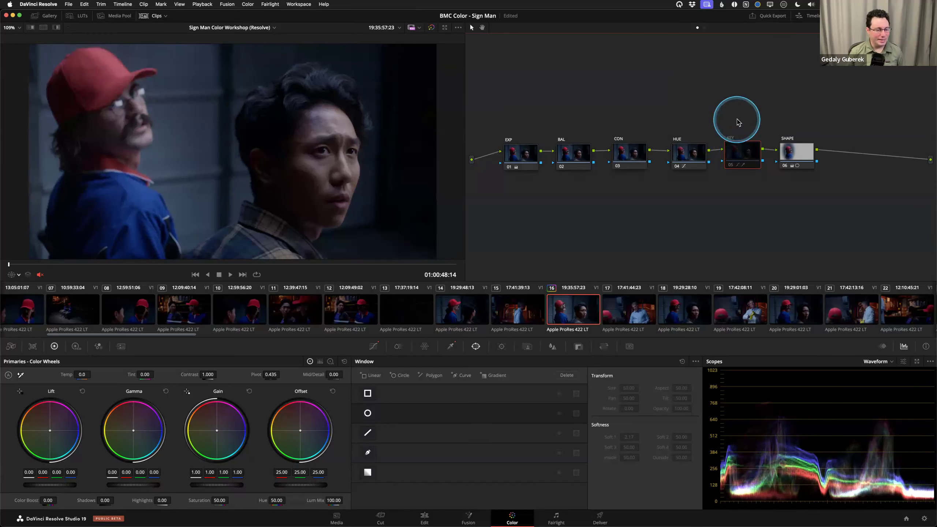
key("super+d")
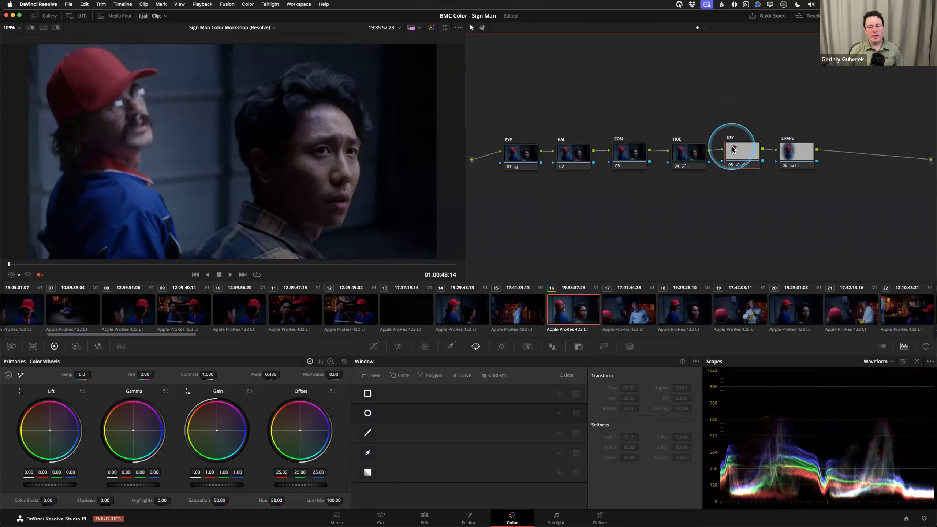
- Select the HUE, KEY and SHAPE nodes together and compare the image with all three bypassed and re-enabled
left_click(795, 150)
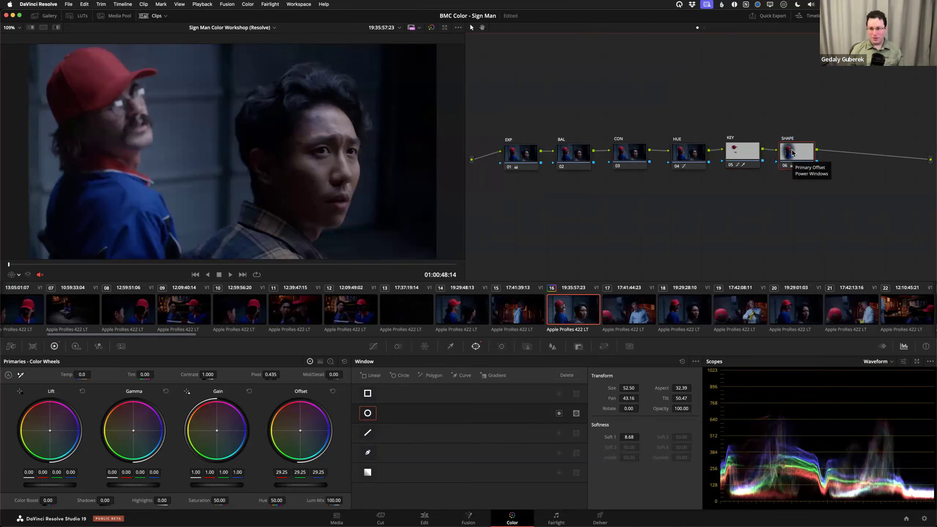
left_click_drag(814, 99, 677, 187)
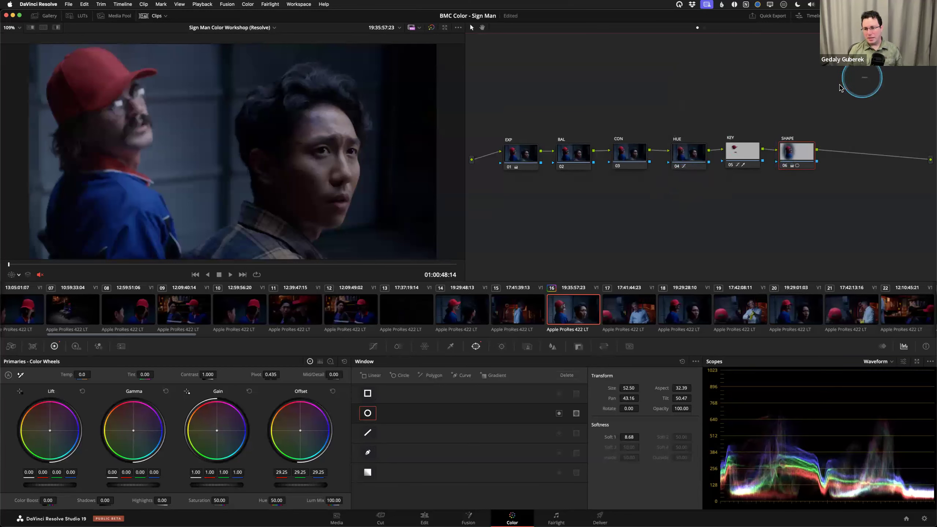
key("super+d")
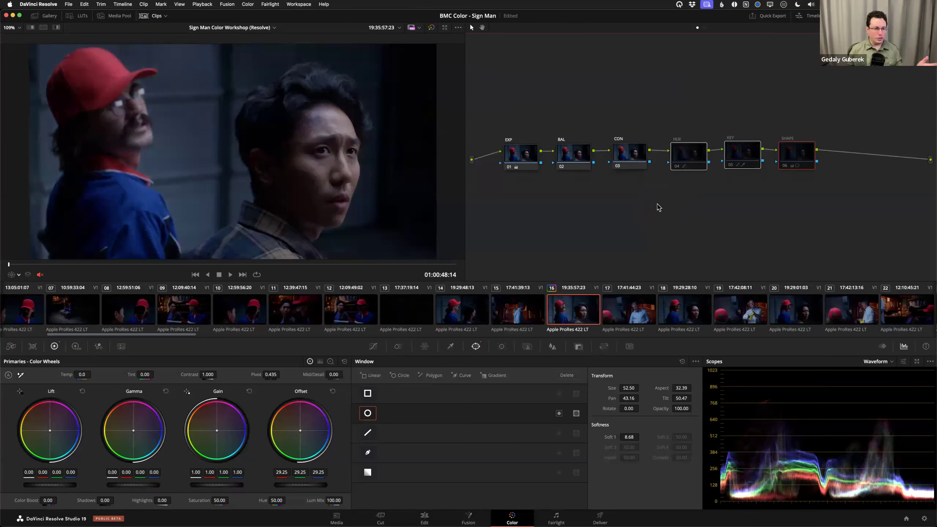
key("super+d")
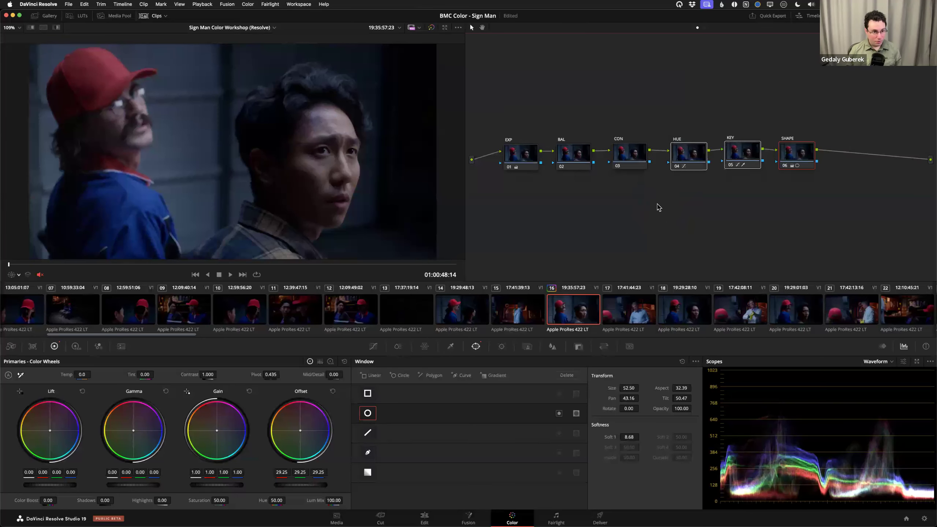
- Reset the grades of the HUE, KEY and SHAPE nodes individually, keeping the nodes and their labels
left_click(659, 207)
left_click(682, 152)
right_click(684, 155)
left_click(705, 159)
left_click(741, 150)
right_click(743, 152)
left_click(759, 158)
left_click(789, 152)
right_click(789, 153)
left_click(805, 158)
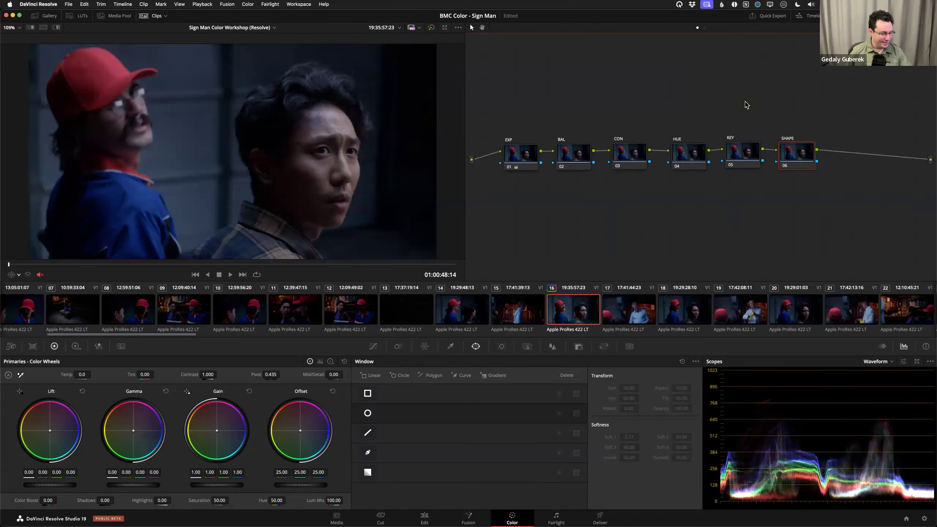
left_click(684, 156)
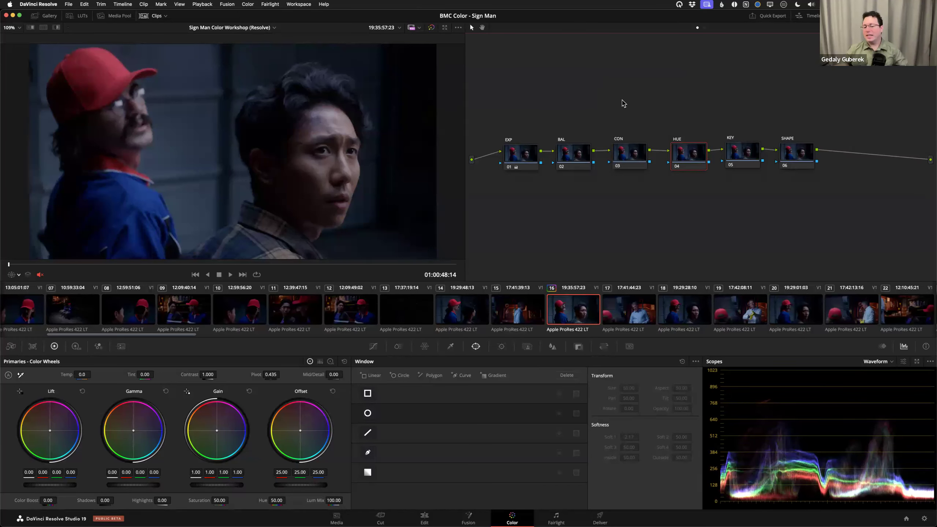
left_click(624, 153)
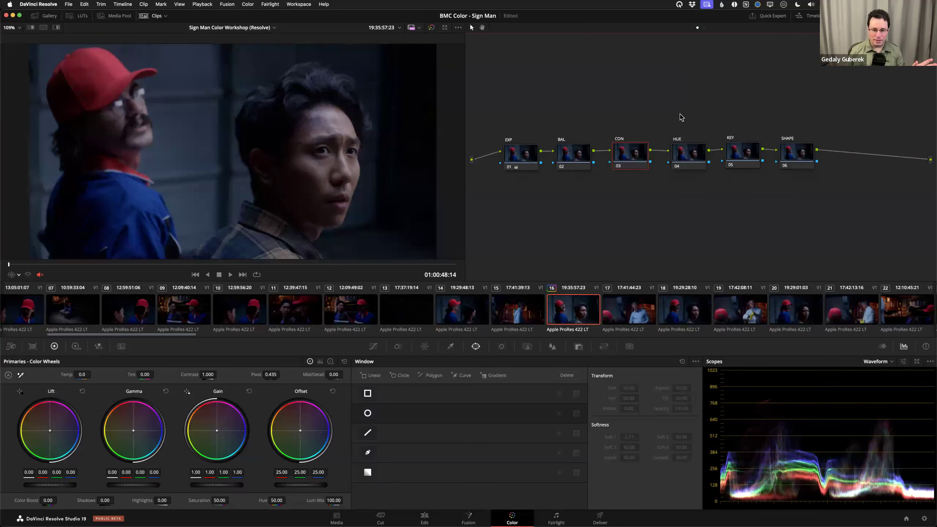
left_click(680, 158)
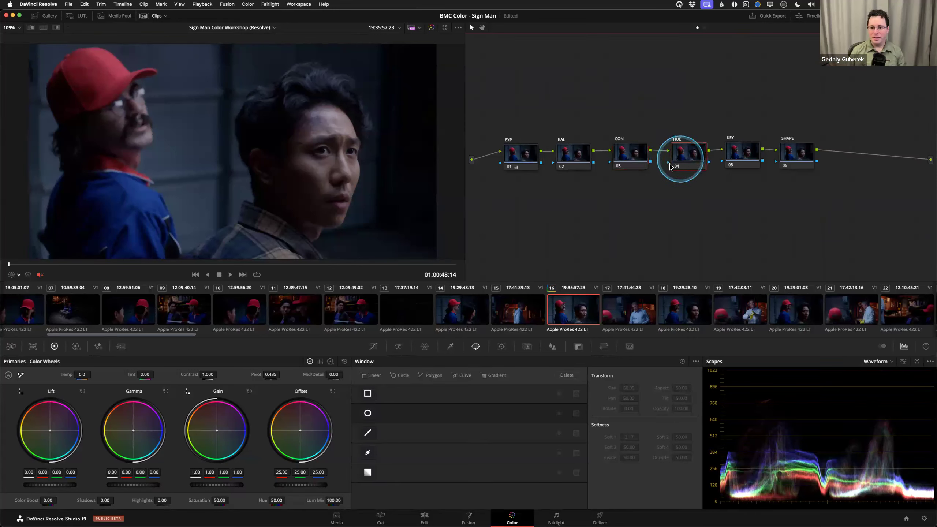
left_click_drag(832, 93, 476, 204)
left_click(630, 198)
left_click(788, 152)
left_click(521, 154)
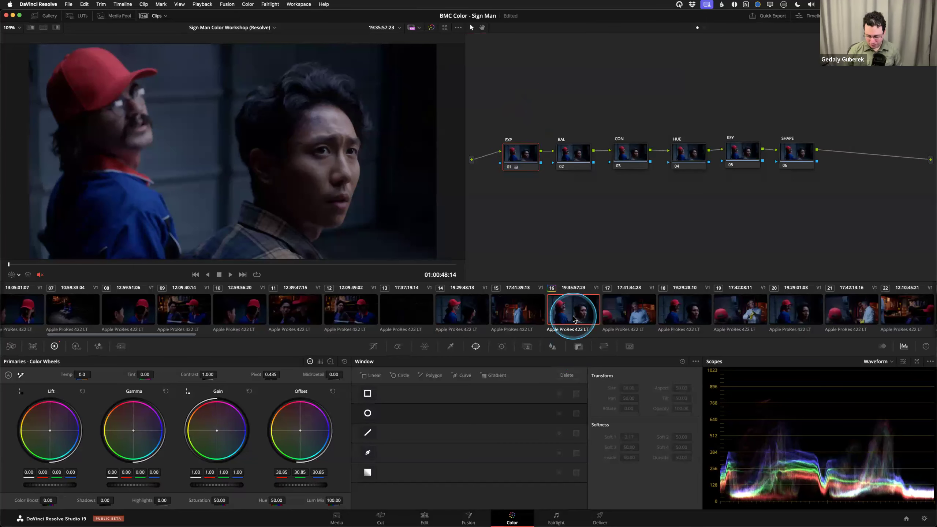
- Compare clip 17's single-node grade with clip 16's labelled six-node tree, ending on clip 17
key("Down")
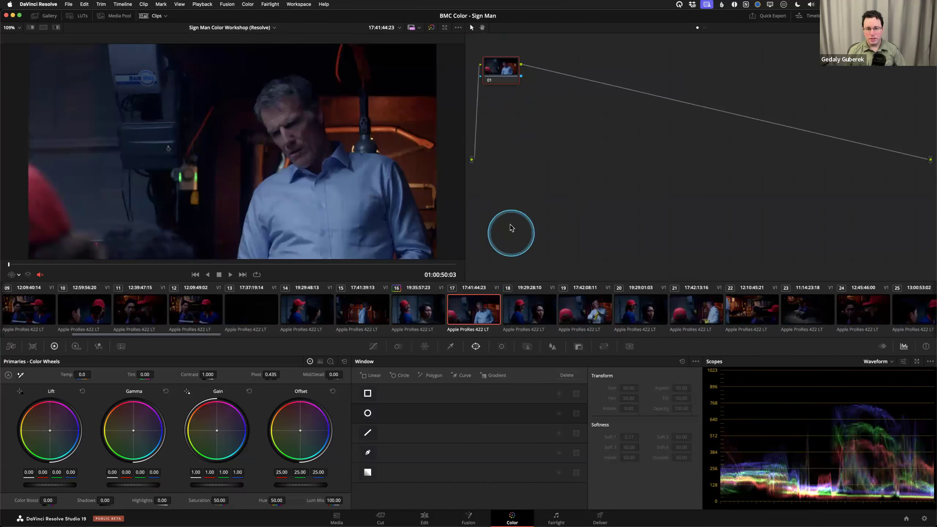
left_click_drag(499, 84, 516, 125)
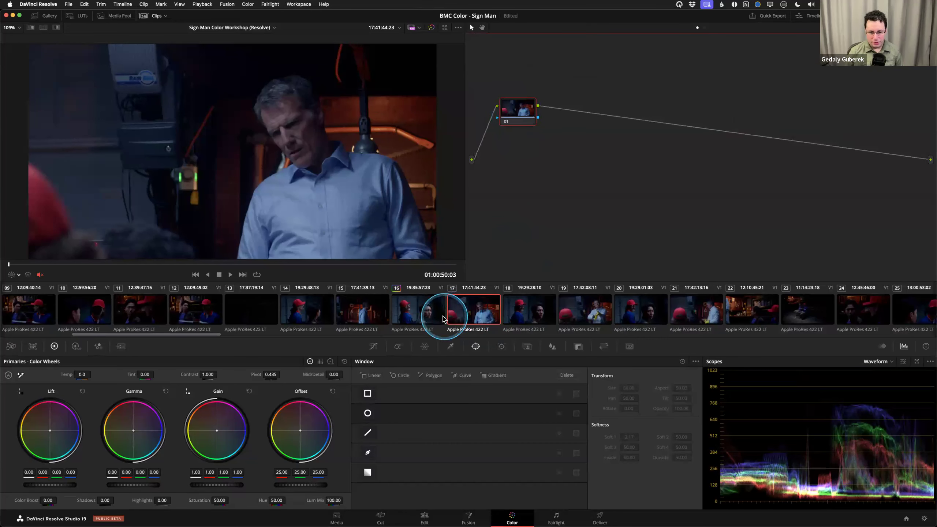
left_click(434, 307)
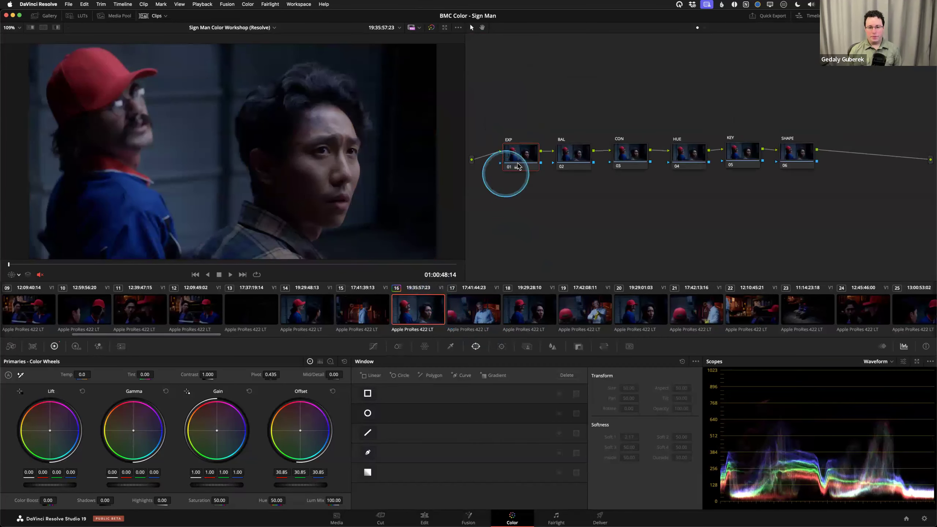
left_click(476, 315)
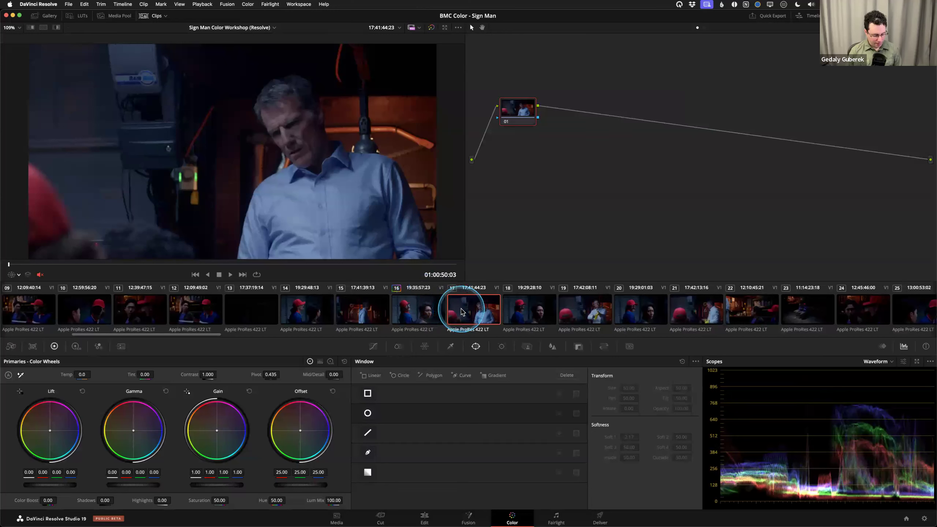
key("super+a")
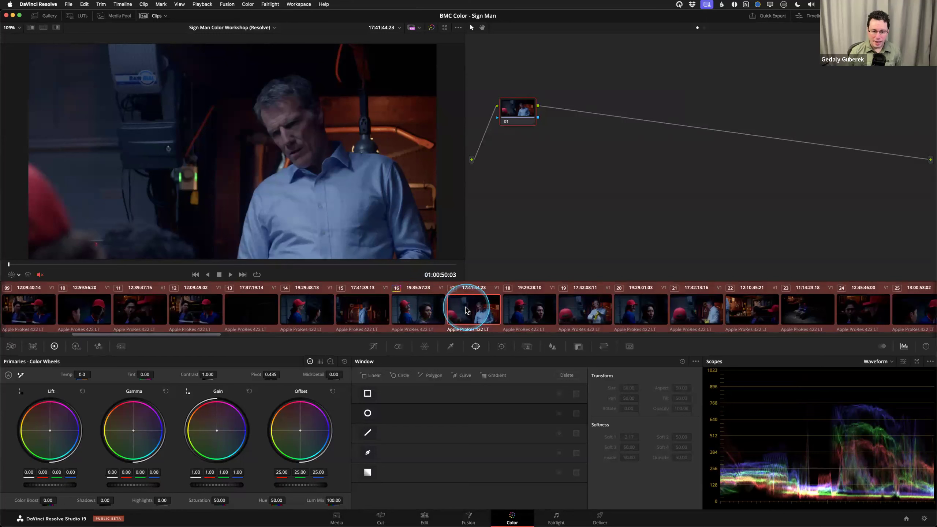
right_click(417, 313)
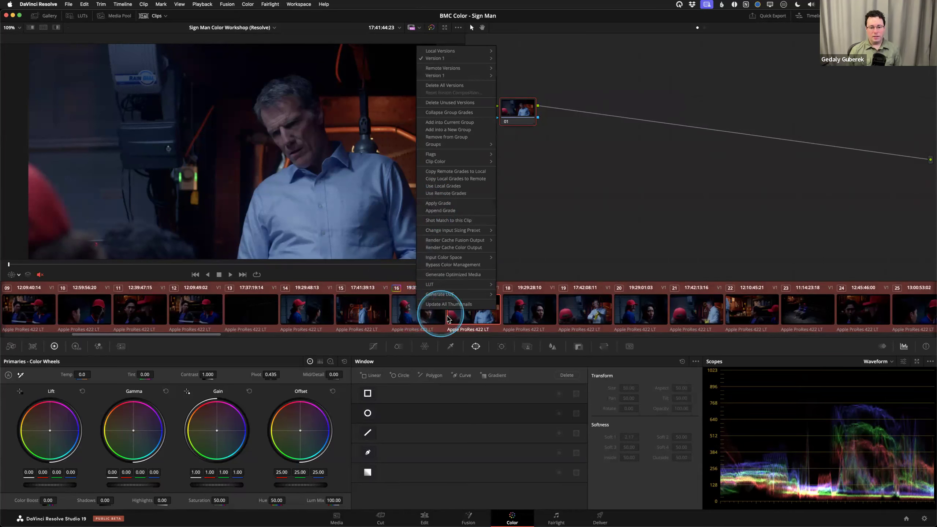
left_click(499, 321)
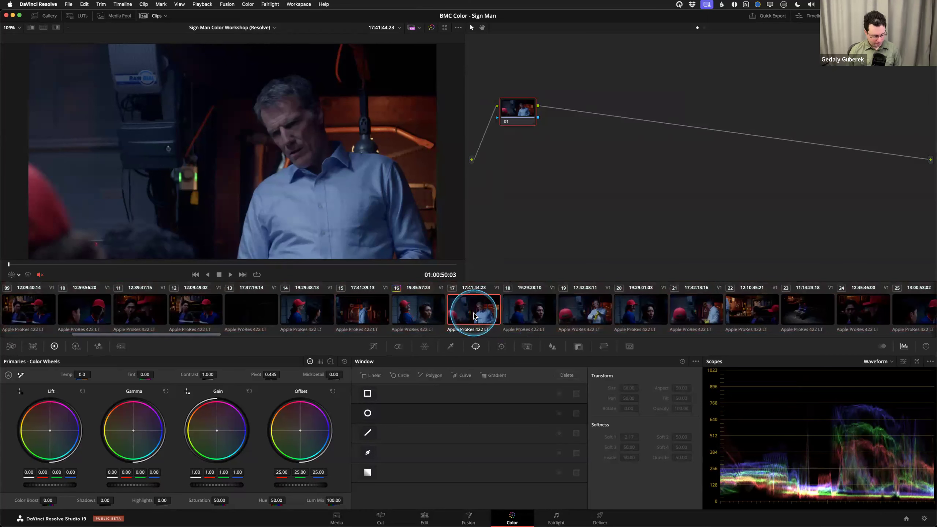
- Select all clips in the timeline and apply clip 16's grade to them, replacing their existing grades
key("super+a")
left_click(426, 311)
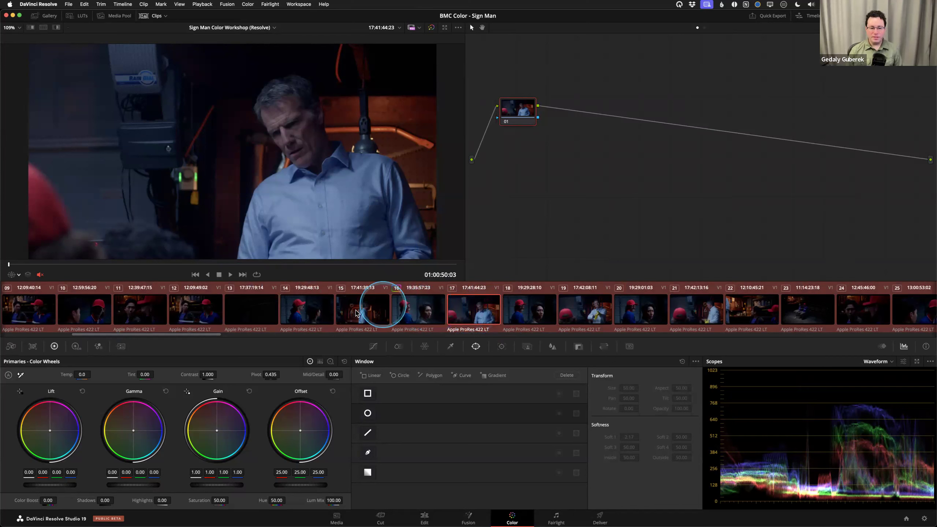
right_click(414, 312)
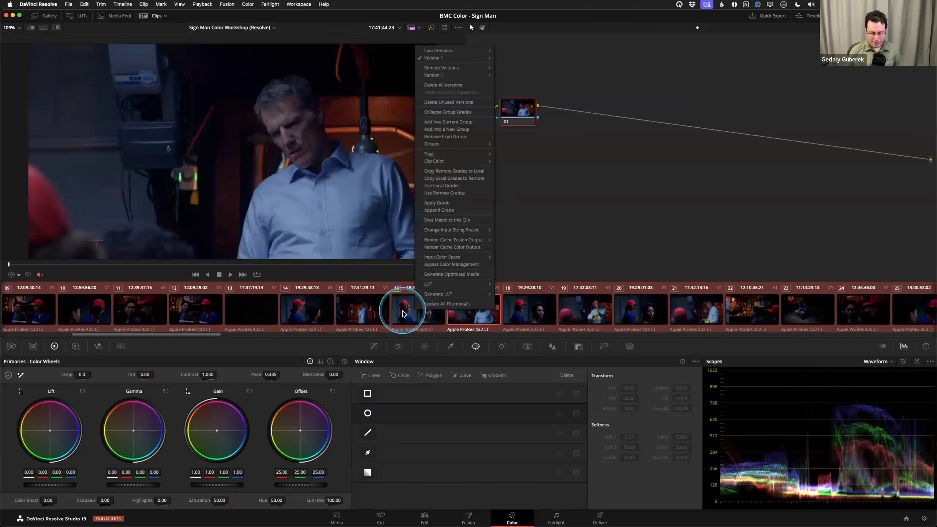
left_click(435, 203)
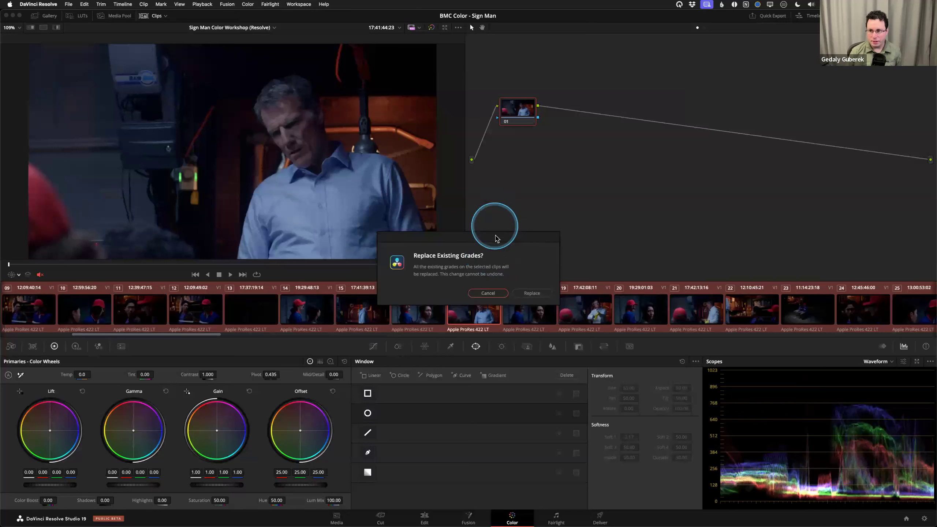
left_click(531, 293)
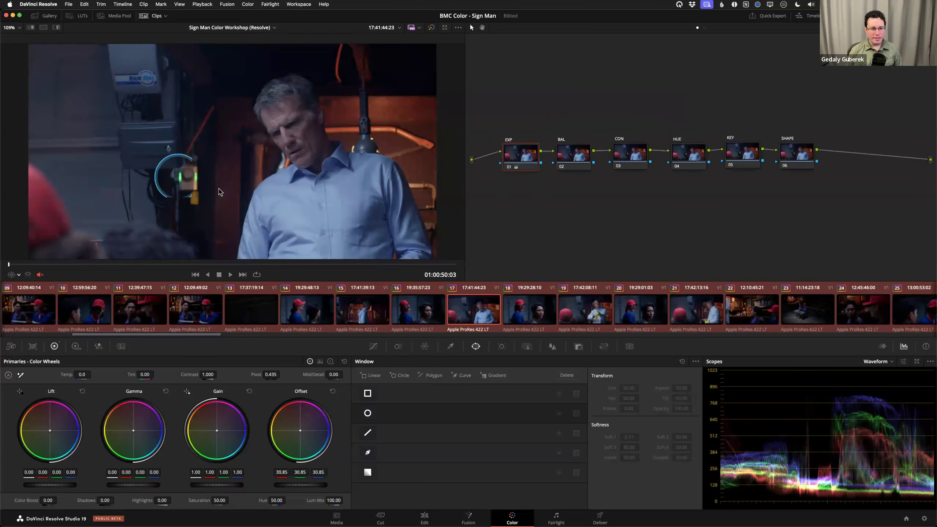
- Go through clips 16 to 20 one by one to check the node tree applied to each
left_click(433, 308)
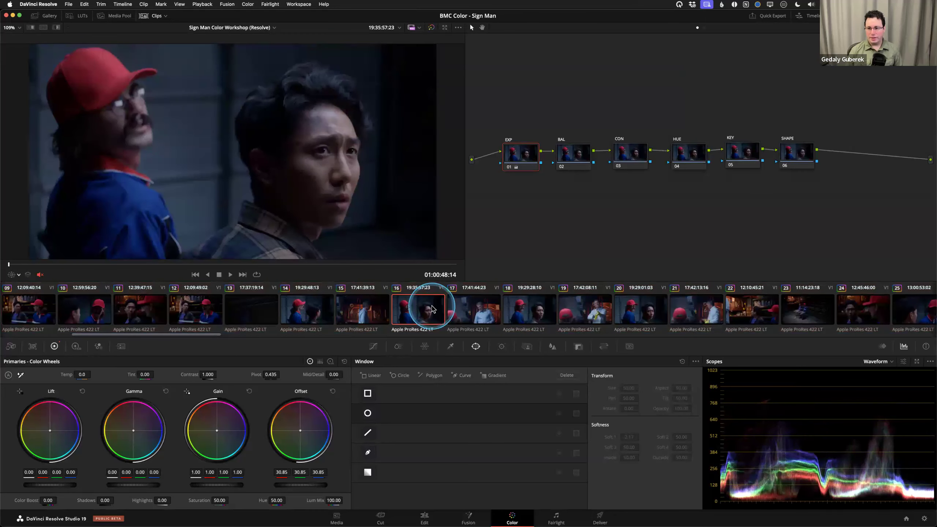
left_click(474, 310)
left_click(513, 312)
left_click(583, 311)
left_click(631, 308)
- Inspect the EXP, BAL, CON, HUE and KEY nodes on clip 20, and the BAL and CON nodes on clip 21
left_click(534, 152)
left_click(587, 155)
left_click(631, 159)
left_click(680, 159)
left_click(739, 156)
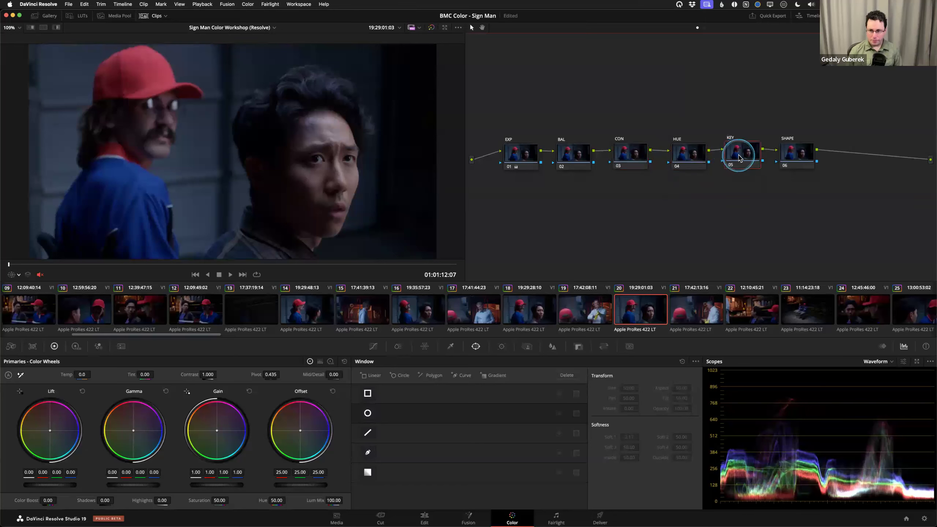
key("Down")
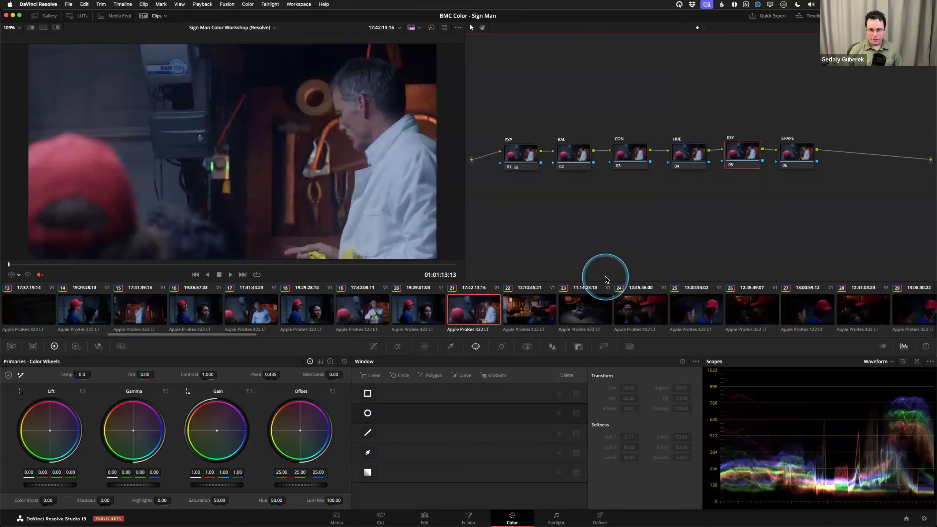
left_click(571, 153)
left_click(623, 155)
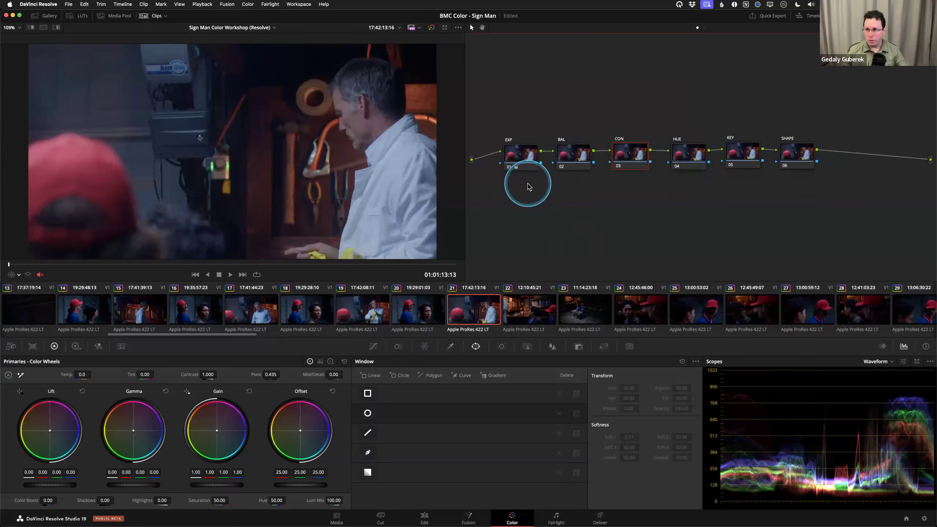
- Check the EXP node's effect on clip 20 by disabling and re-enabling it repeatedly, leaving it enabled
left_click(419, 316)
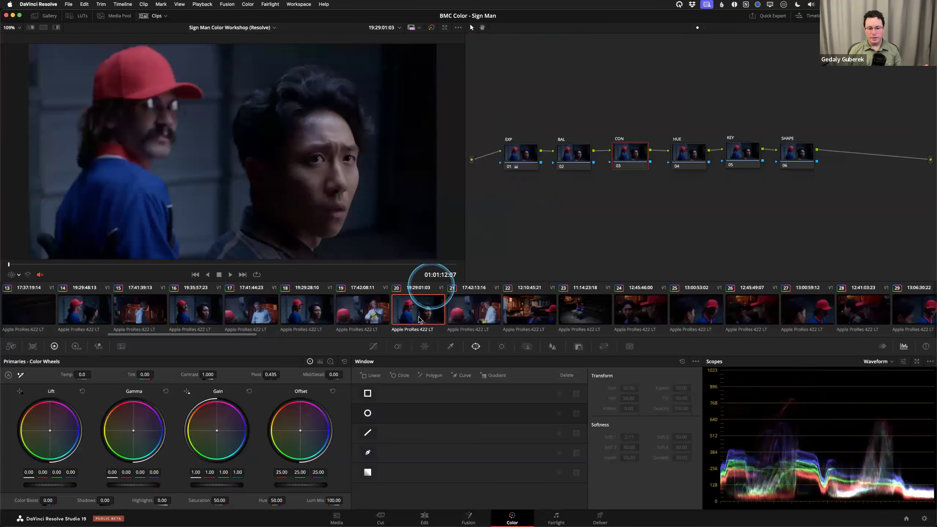
left_click(521, 160)
key("ctrl+d")
key("ctrl+d")
key("ctrl+d")
key("ctrl+d")
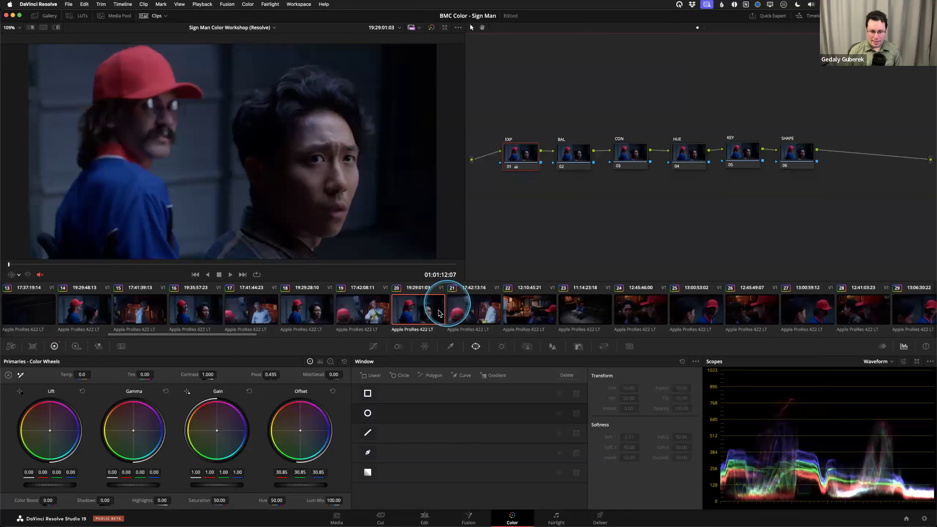
- View clips 22, 23, 20, 21 and 19 to compare how the shared exposure adjustment suits different shots
left_click(523, 307)
left_click(576, 308)
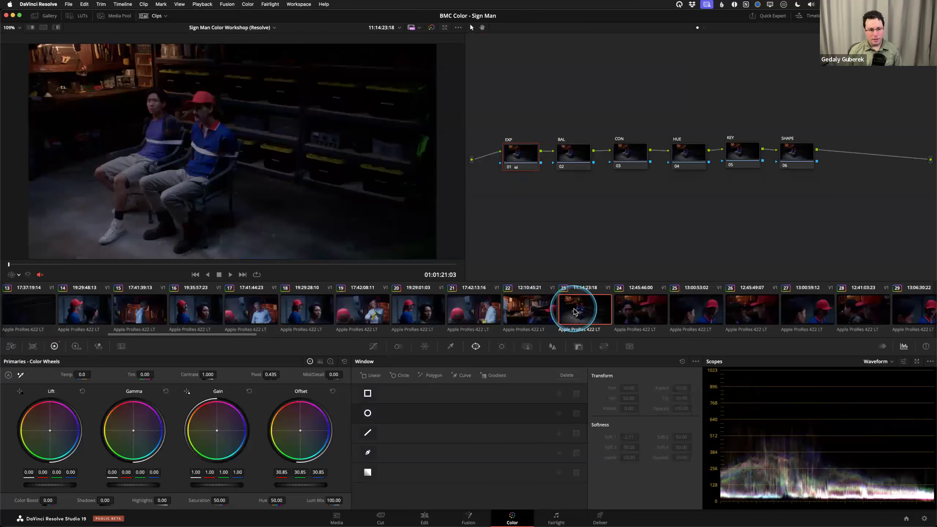
left_click(429, 307)
left_click(471, 306)
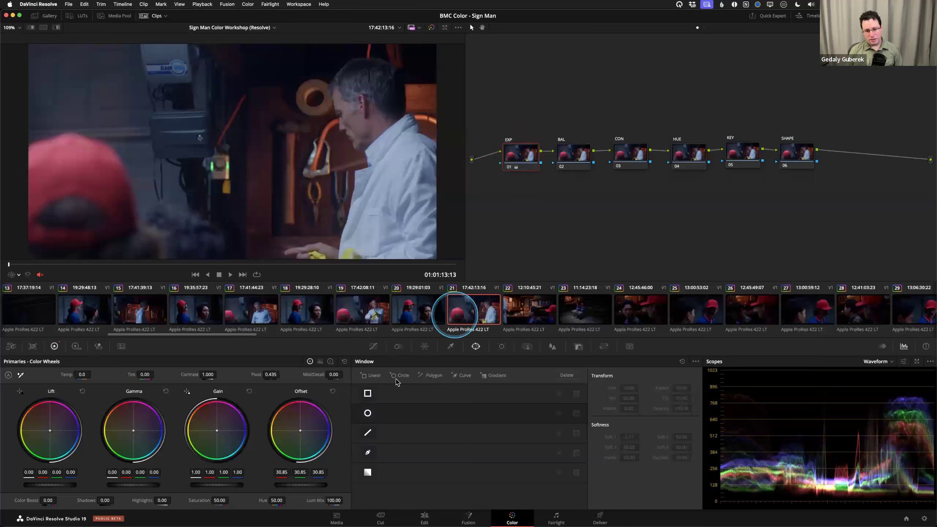
left_click(356, 310)
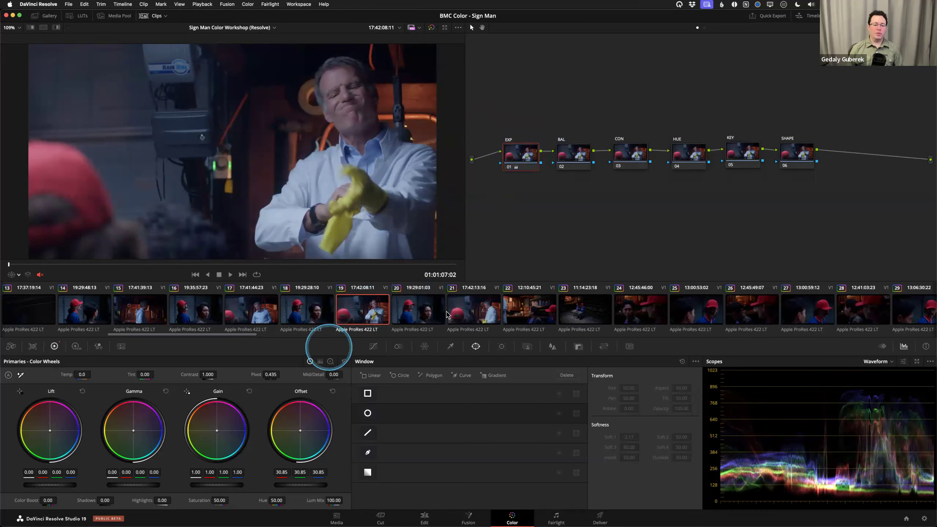
- Compare clips 23 and 24 with and without the EXP node, leaving it enabled on both
left_click(507, 311)
left_click(575, 310)
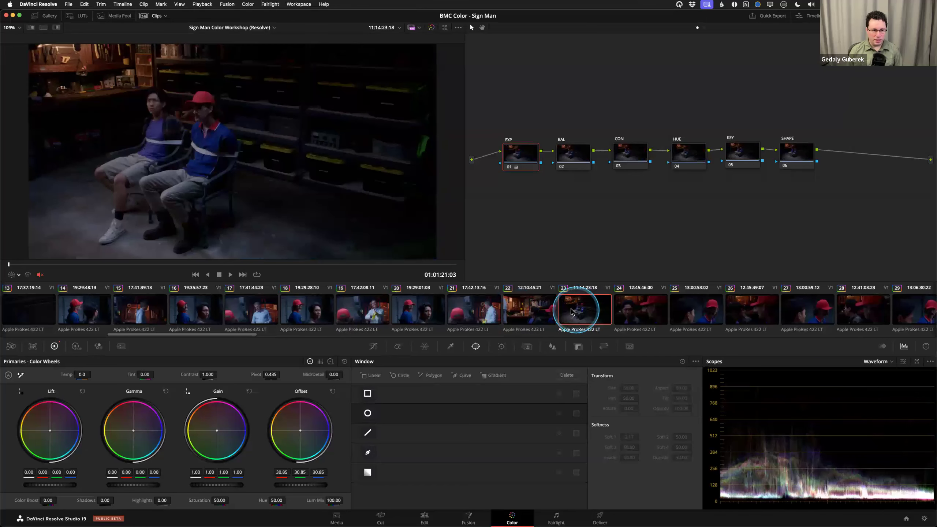
left_click(526, 164)
key("super+d")
key("super+d")
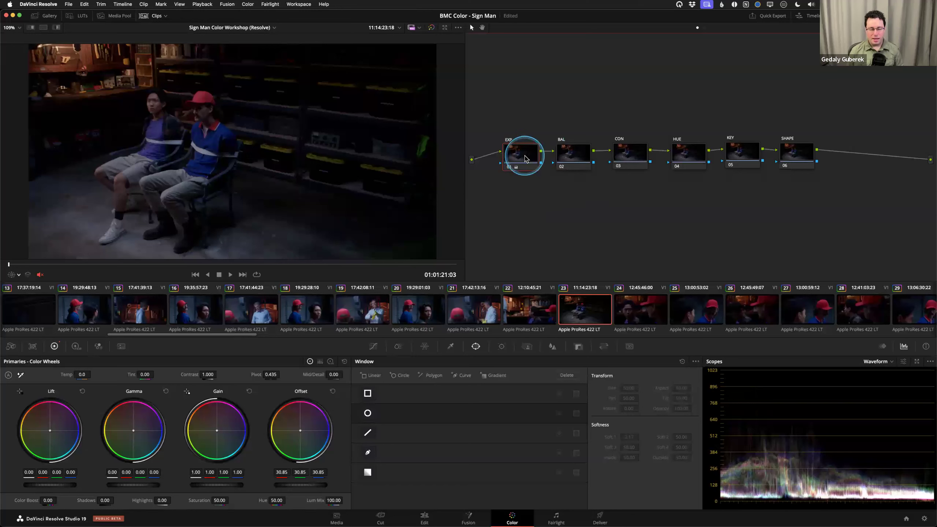
left_click(648, 308)
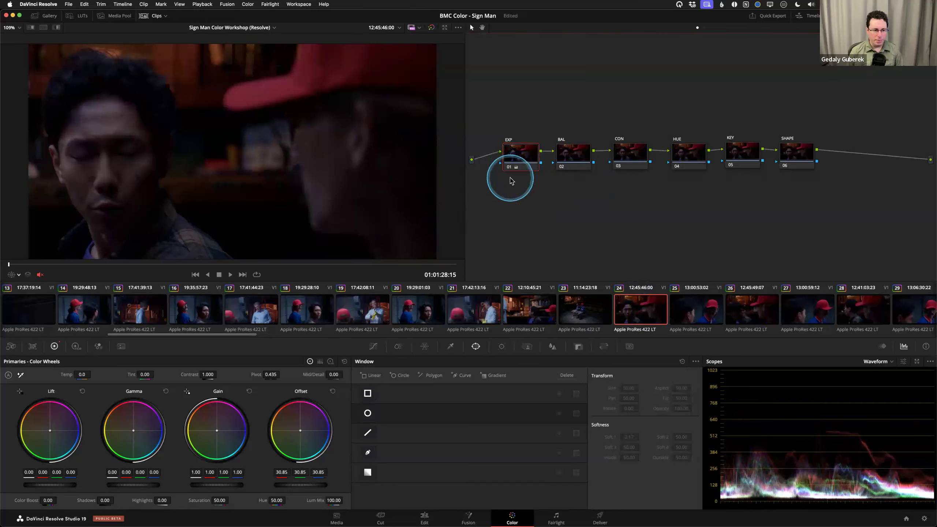
key("super+d")
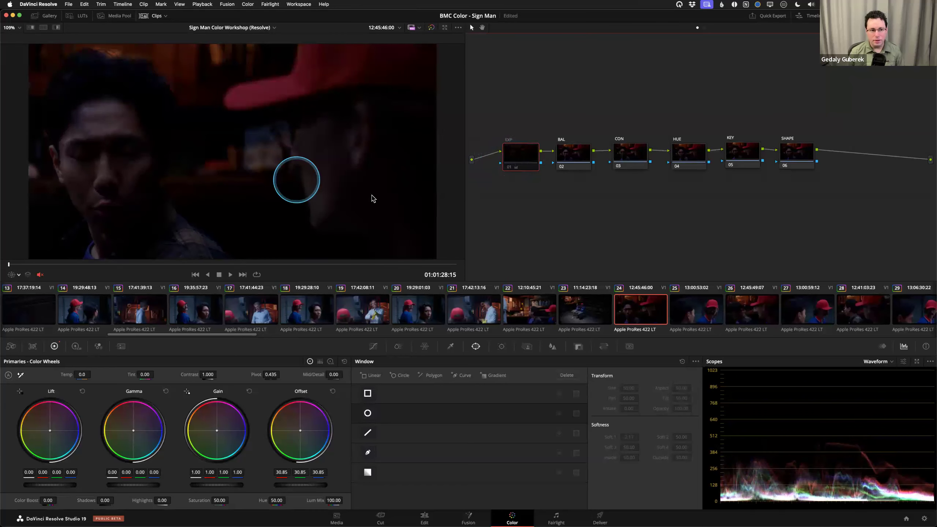
key("super+d")
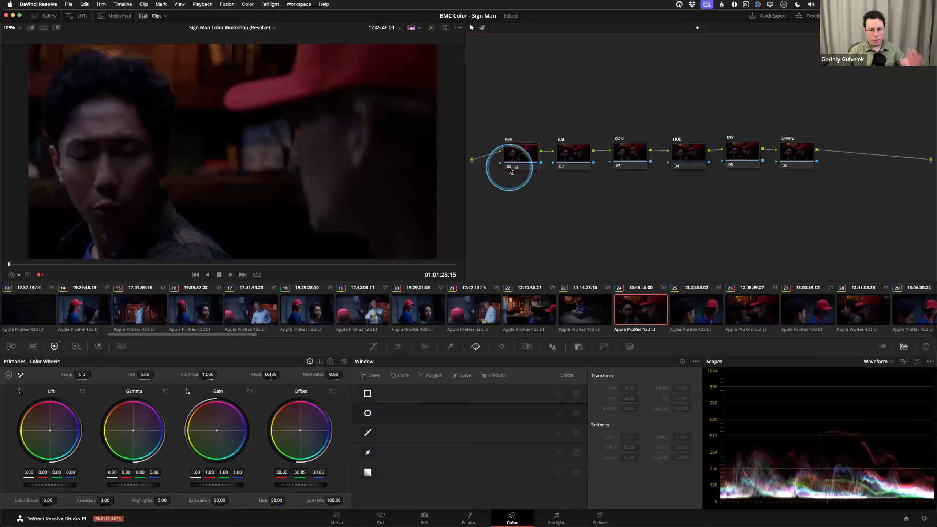
- Switch the EXP node off and on again on clip 28 to judge its exposure change
scroll(562, 306, "right", 6)
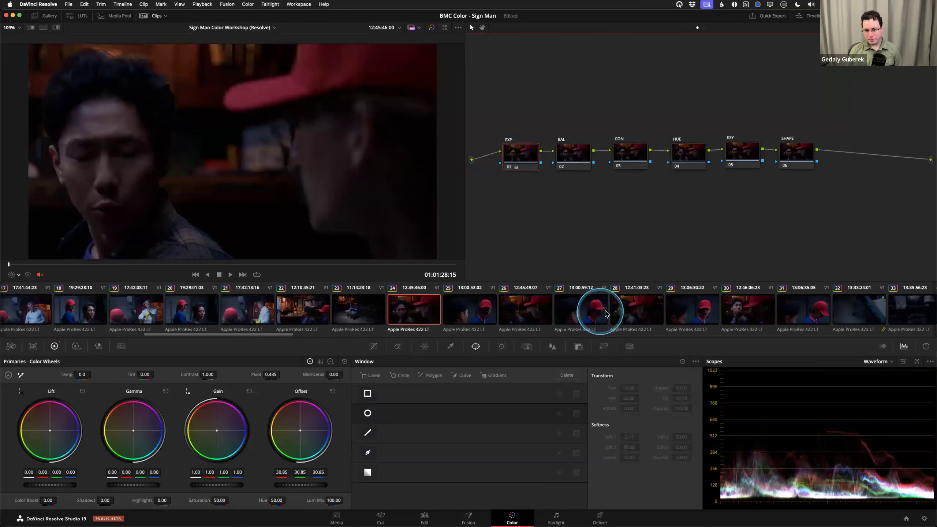
left_click(616, 311)
key("super+d")
key("super+d")
- Step forward through the clips to clip 34 and compare its image with the EXP node bypassed and re-enabled
key("Down")
key("Down")
key("Down")
key("Down")
key("Down")
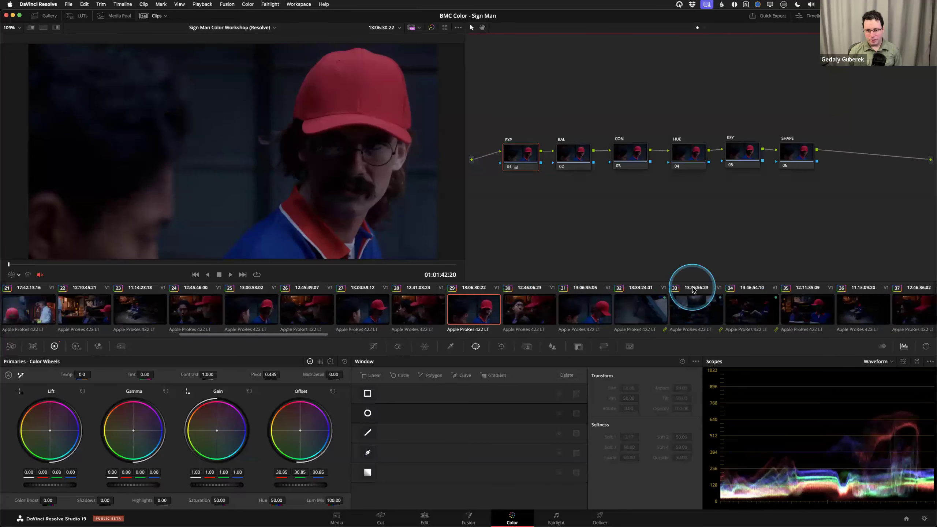
key("Down")
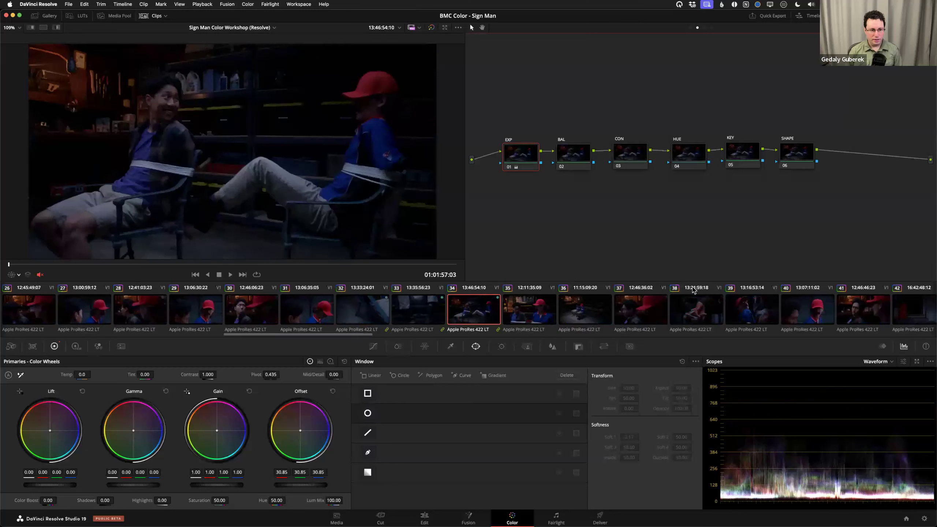
key("super+d")
key("super+d")
- Browse the thumbnails of the later clips, then return to the beginning of the timeline
scroll(660, 310, "right", 8)
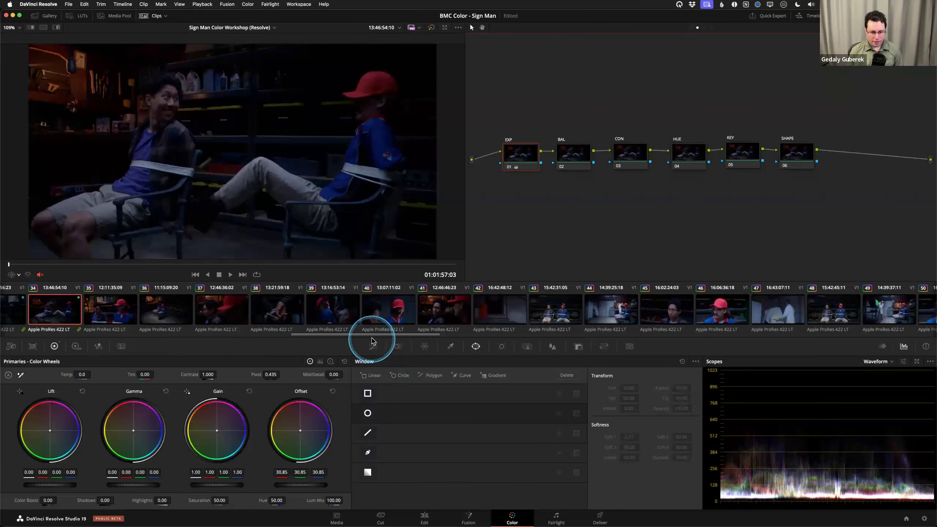
left_click_drag(371, 336, 52, 339)
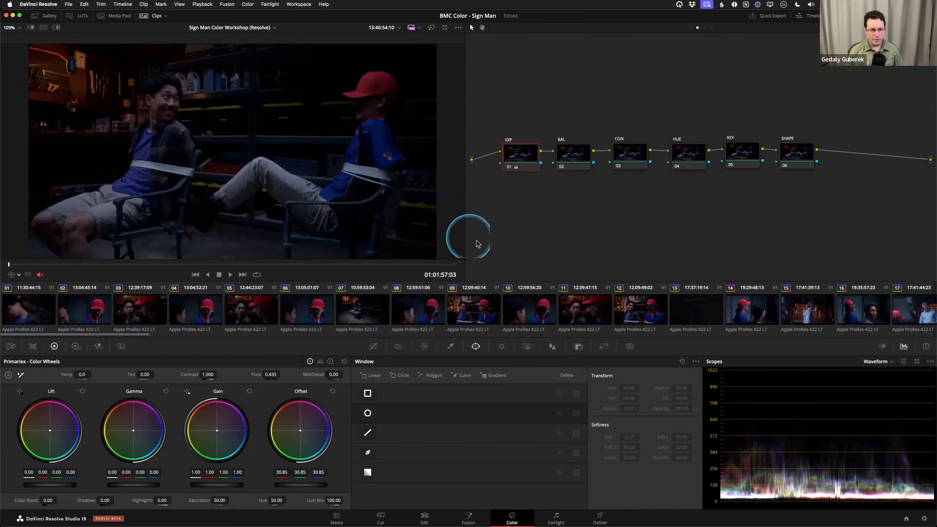
left_click(511, 214)
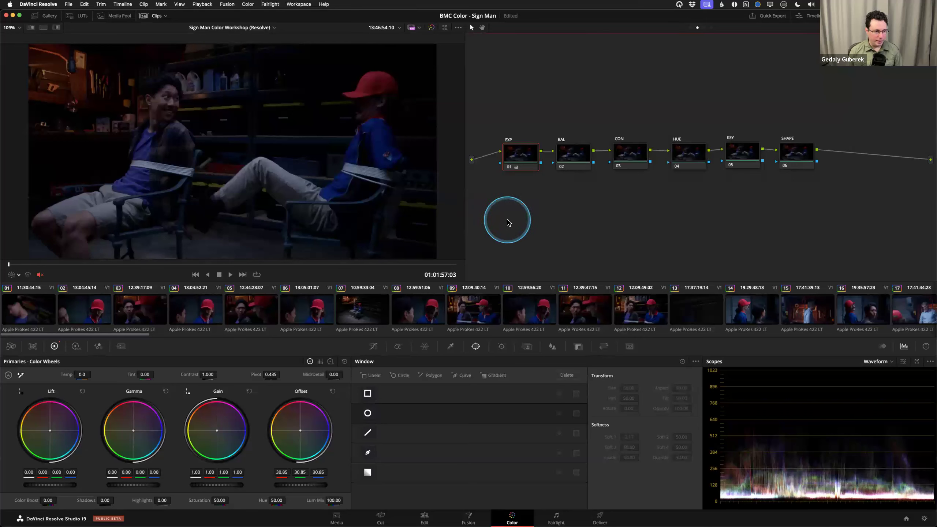
- Examine clip 05's node tree, select its BAL node, and move on to clip 06
left_click(251, 311)
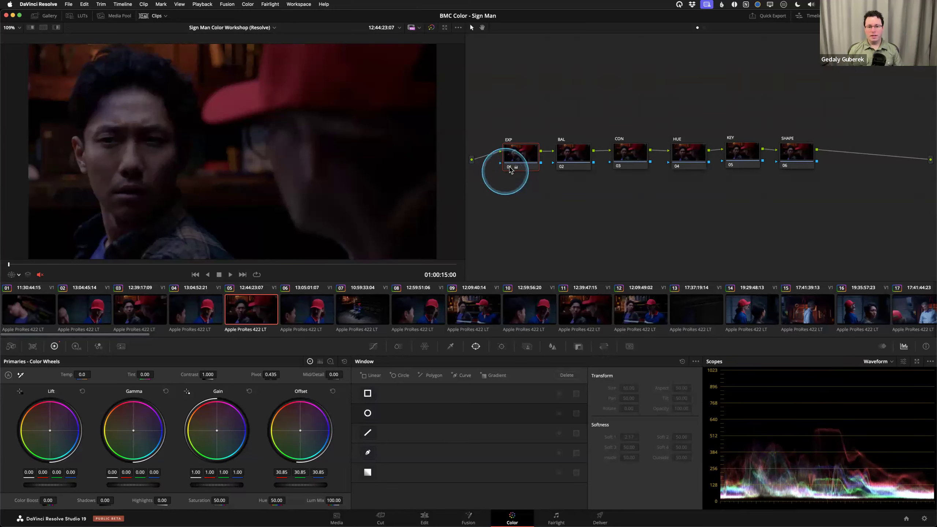
left_click(518, 205)
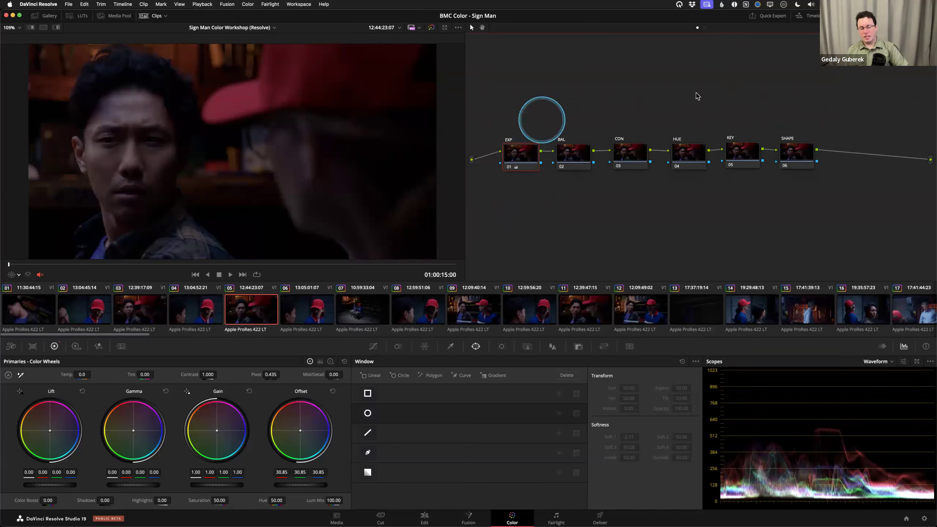
left_click_drag(807, 98, 495, 232)
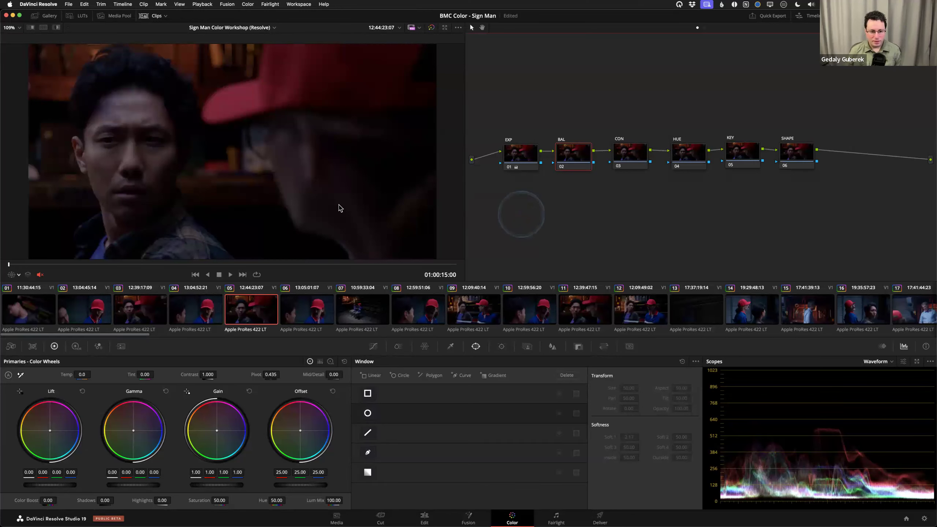
left_click(295, 312)
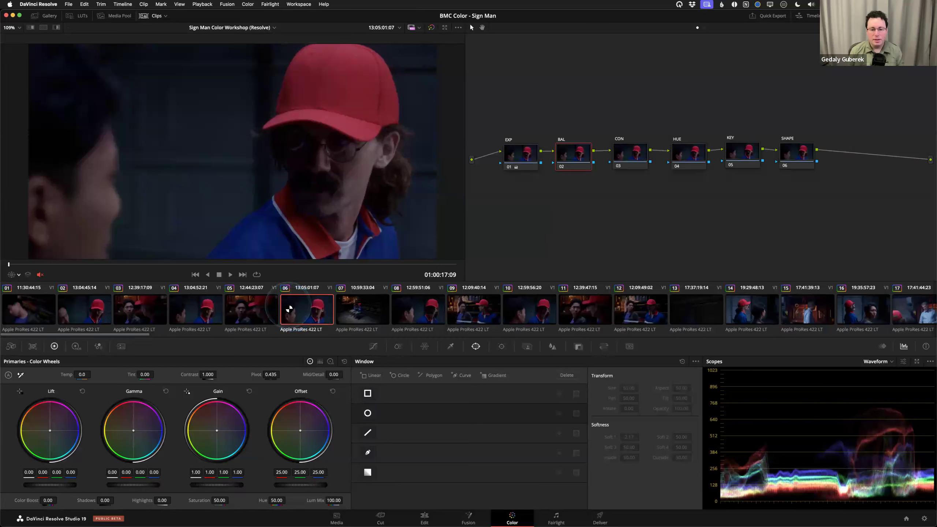
- Select clip 06's EXP node, and move its BAL node slightly closer to the CON node
left_click(577, 203)
left_click(531, 155)
left_click_drag(573, 154, 576, 154)
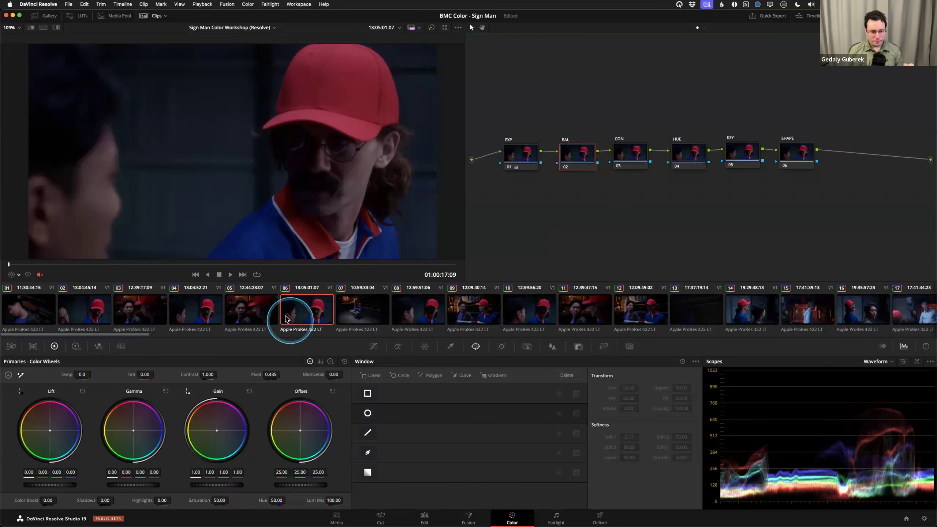
- Return to clip 05 and go through its nodes from EXP to SHAPE, finishing back on EXP
left_click(250, 310)
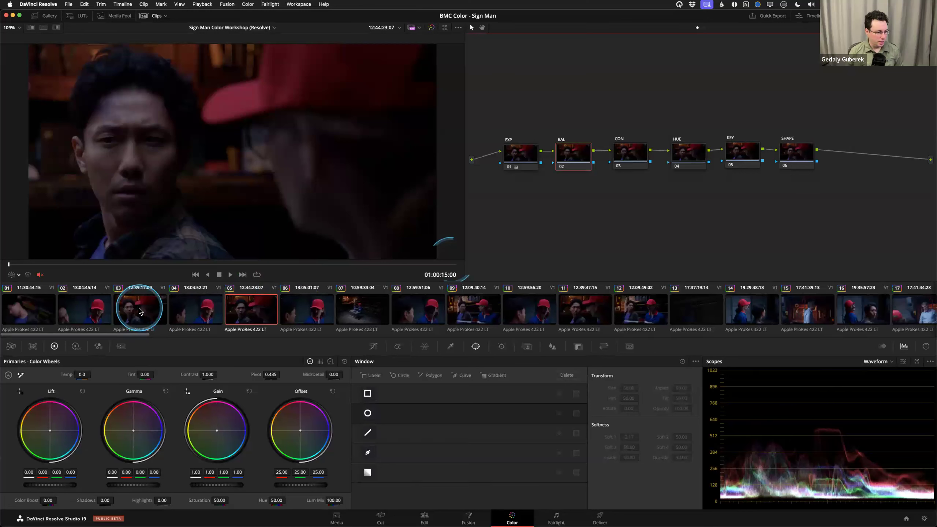
left_click(784, 157)
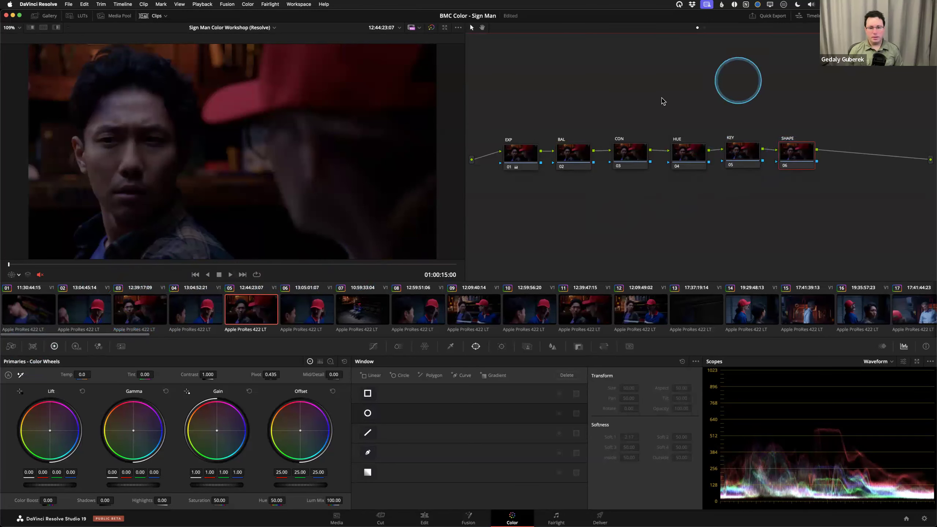
left_click(512, 159)
left_click(576, 153)
left_click(624, 152)
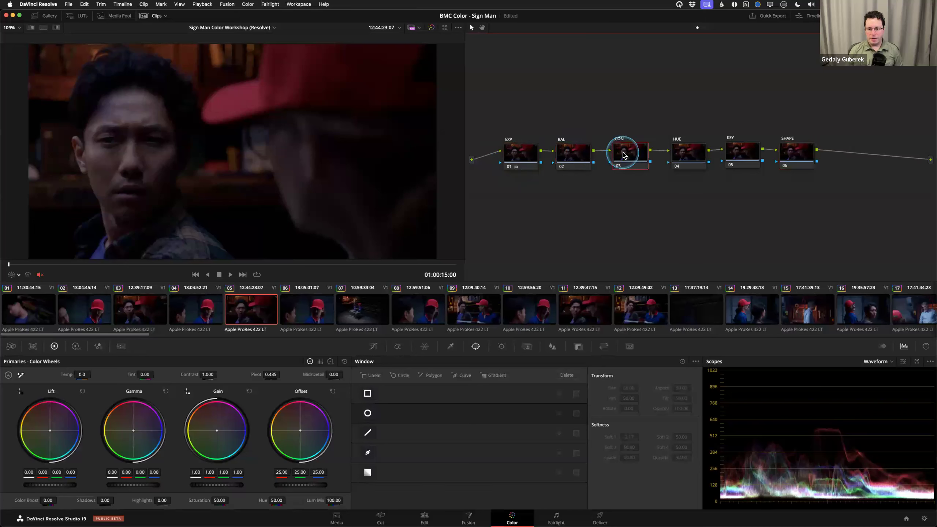
left_click(688, 154)
left_click(742, 157)
left_click(791, 152)
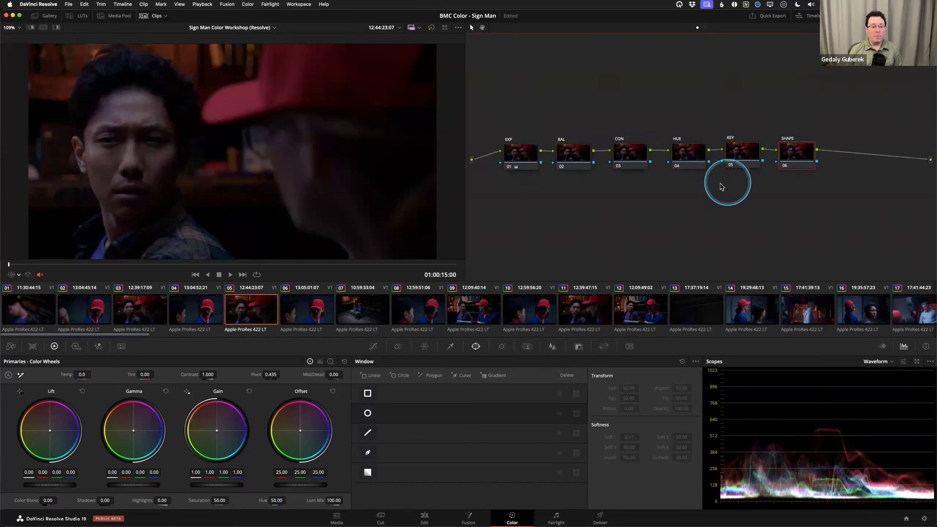
left_click(567, 159)
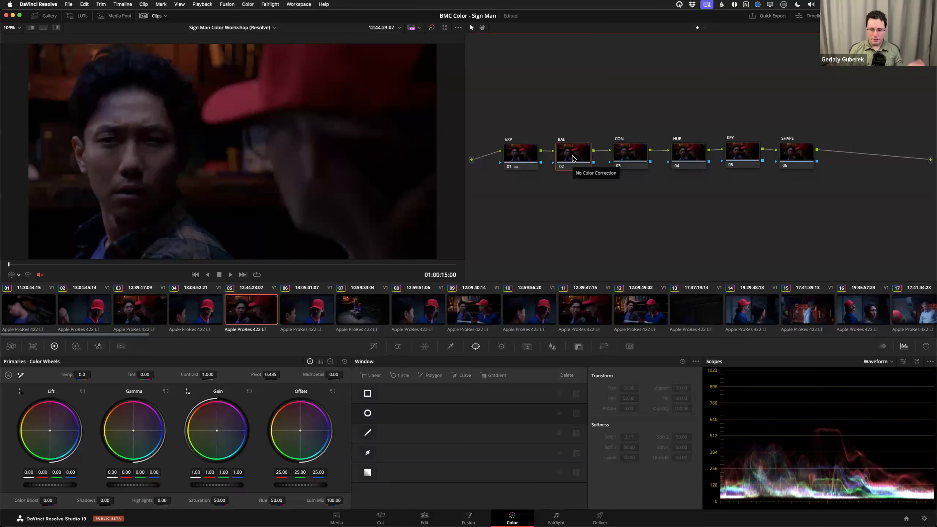
left_click(522, 155)
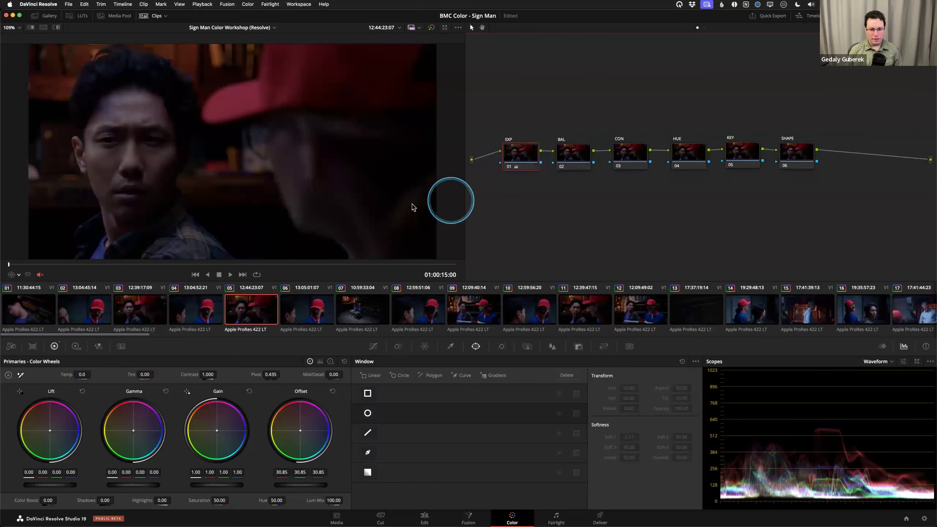
- Select the BAL node on clip 14 and check the following clips' node trees up to clip 18
left_click(752, 310)
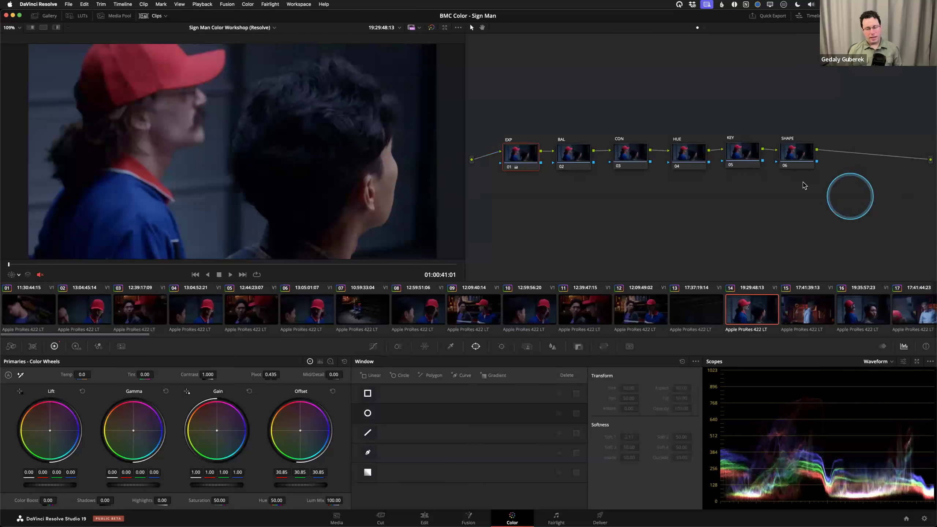
left_click(572, 163)
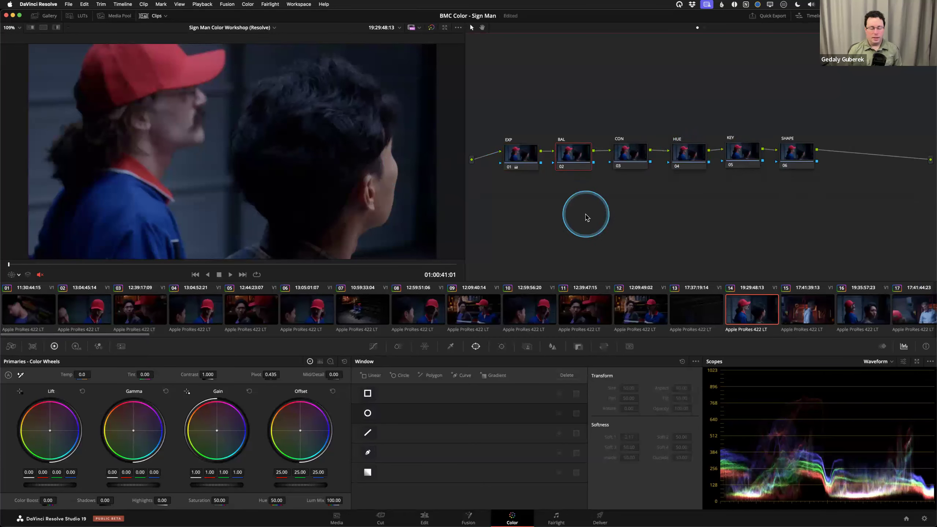
key("Down")
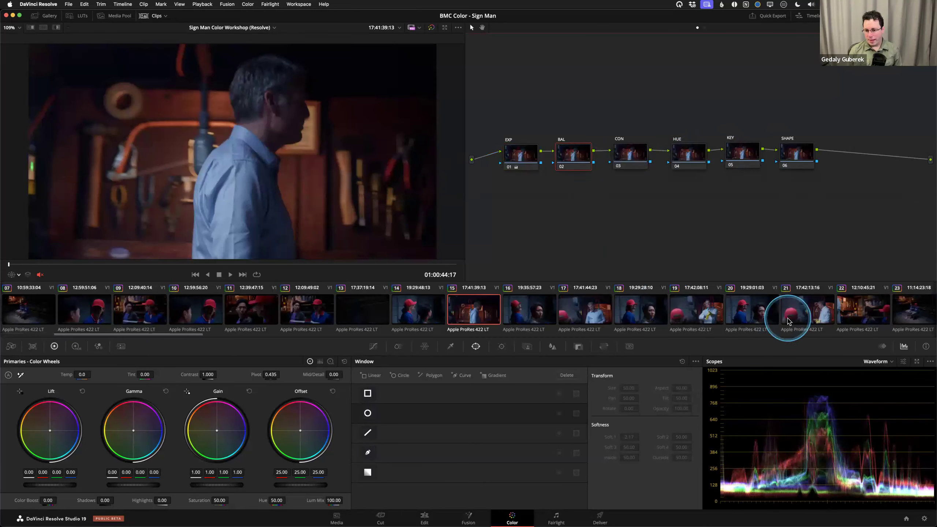
key("Down")
key("Down")
key("Down")
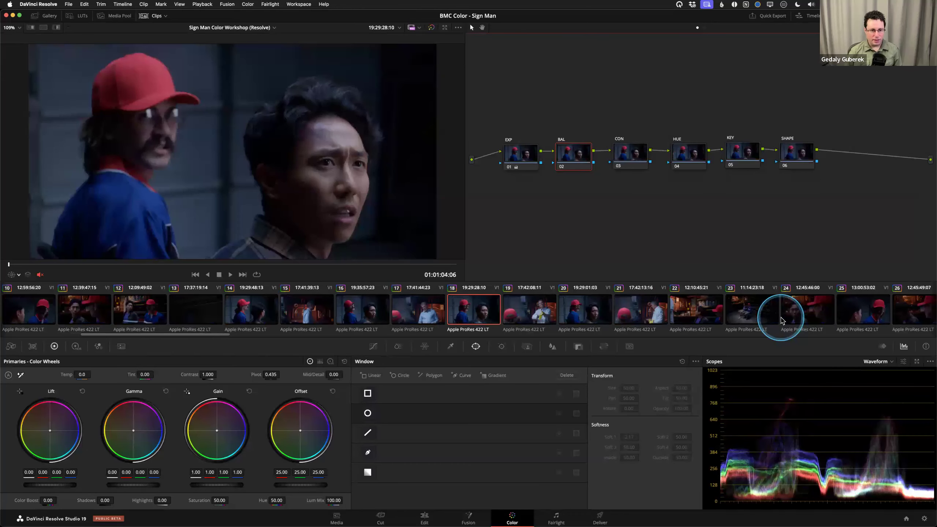
- Open clip 23 and inspect its HUE, KEY and SHAPE nodes one after another
left_click(773, 318)
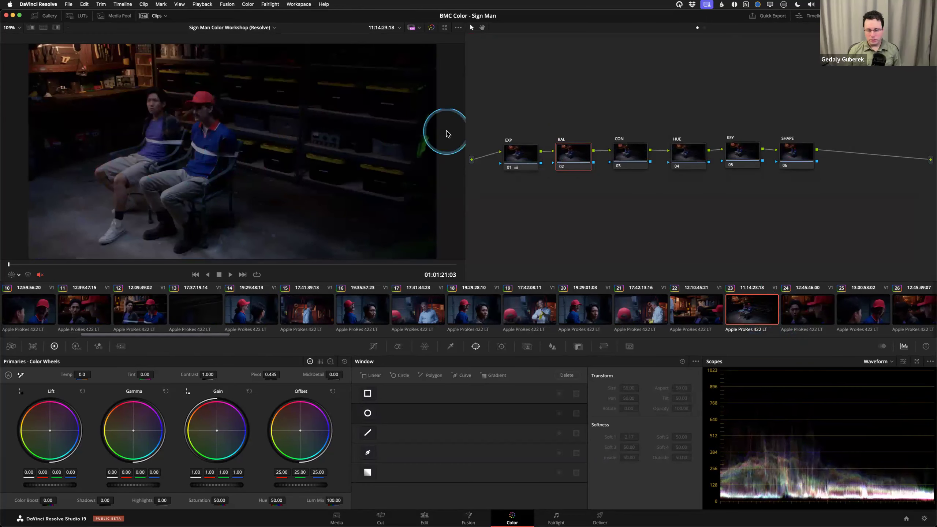
left_click_drag(826, 125, 778, 169)
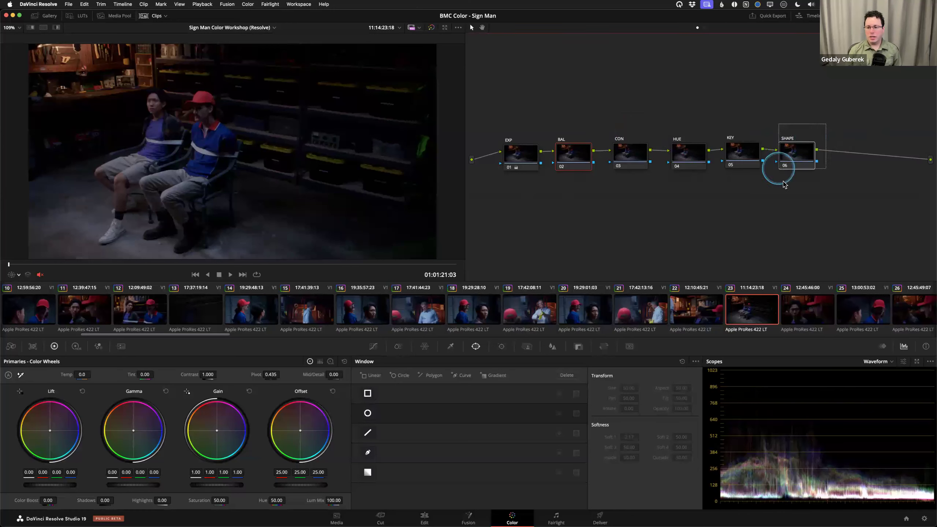
left_click(741, 153)
left_click(700, 159)
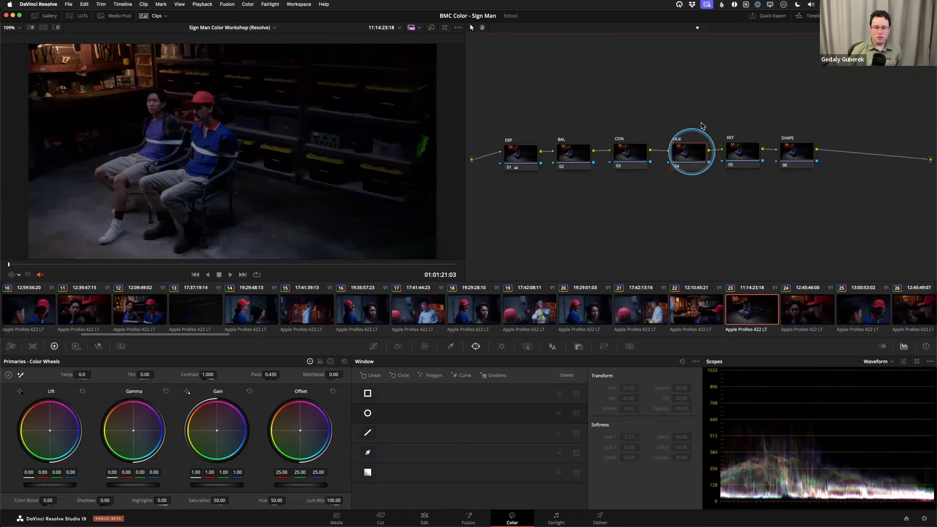
left_click(682, 151)
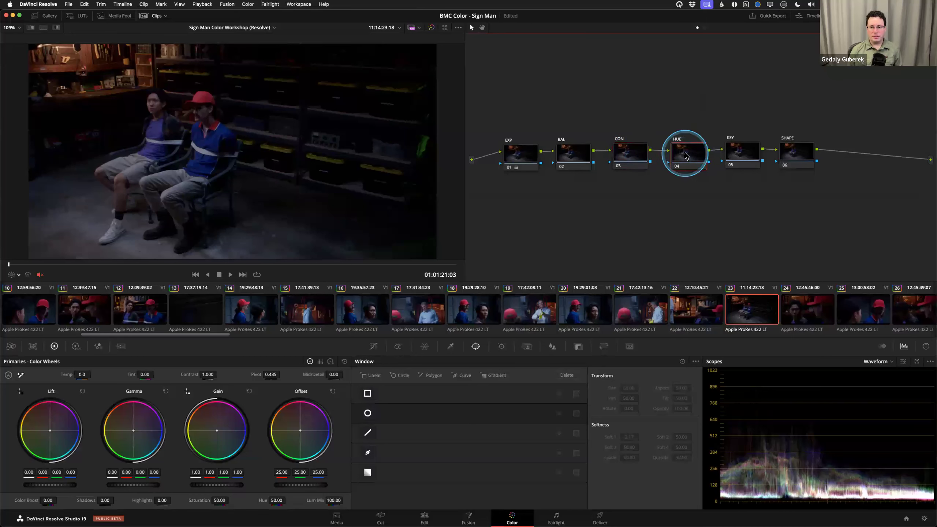
left_click(743, 152)
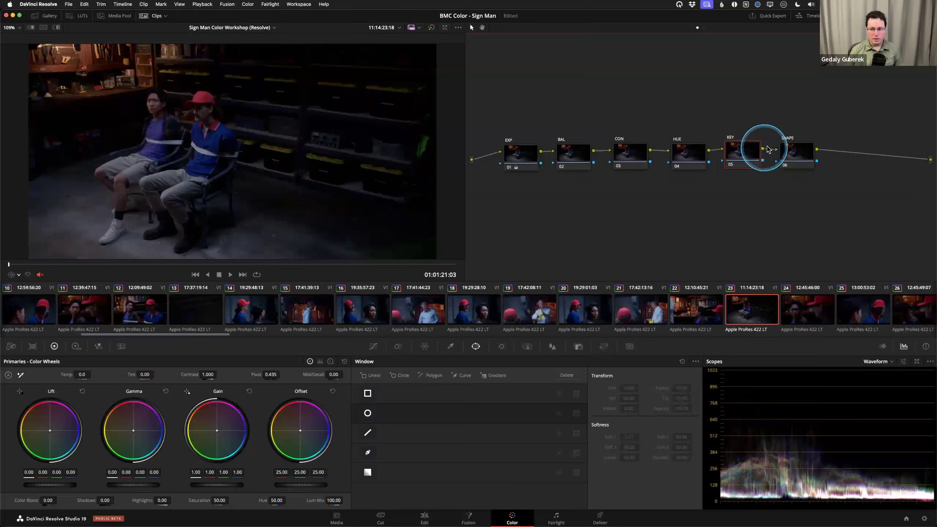
left_click(807, 151)
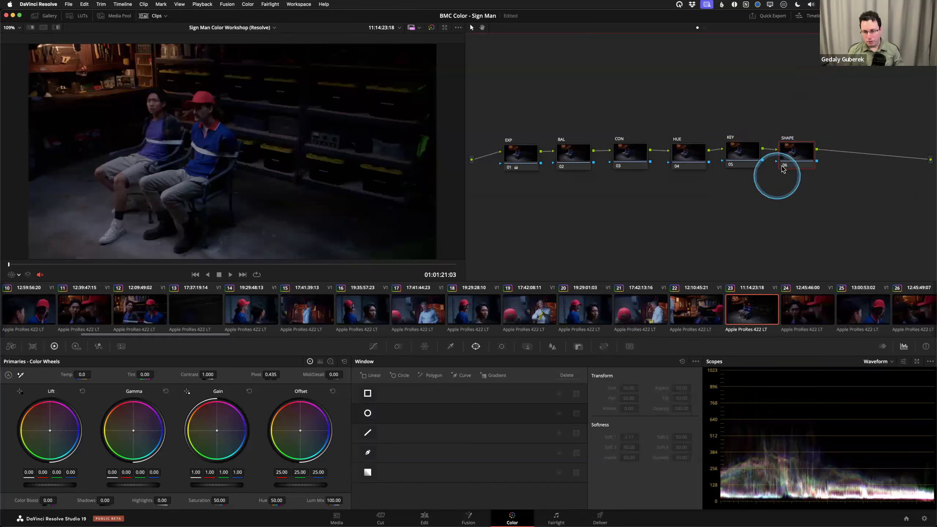
- Check clip 24's SHAPE node and select its EXP node
left_click(801, 308)
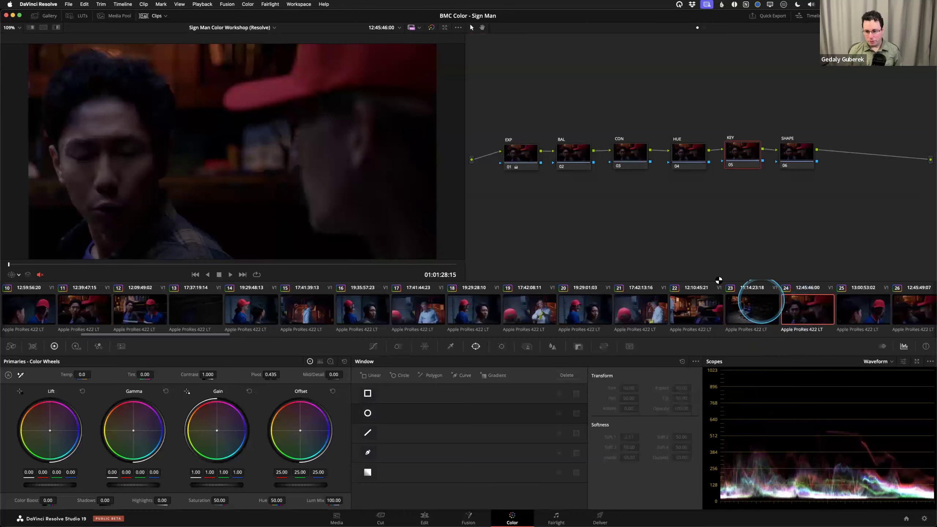
left_click(786, 162)
left_click(517, 153)
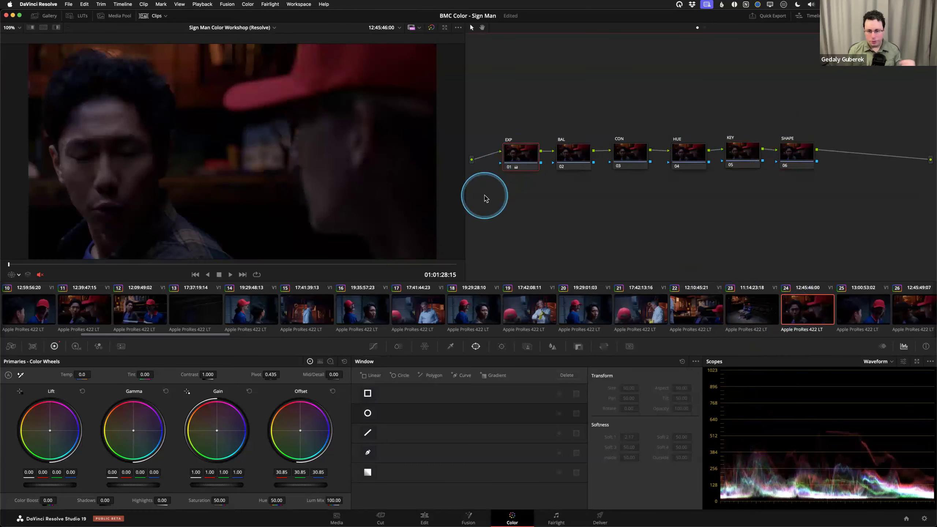
- Go back to clip 01, move the playhead to 01:00:00:16 and select its EXP node
scroll(289, 310, "left", 10)
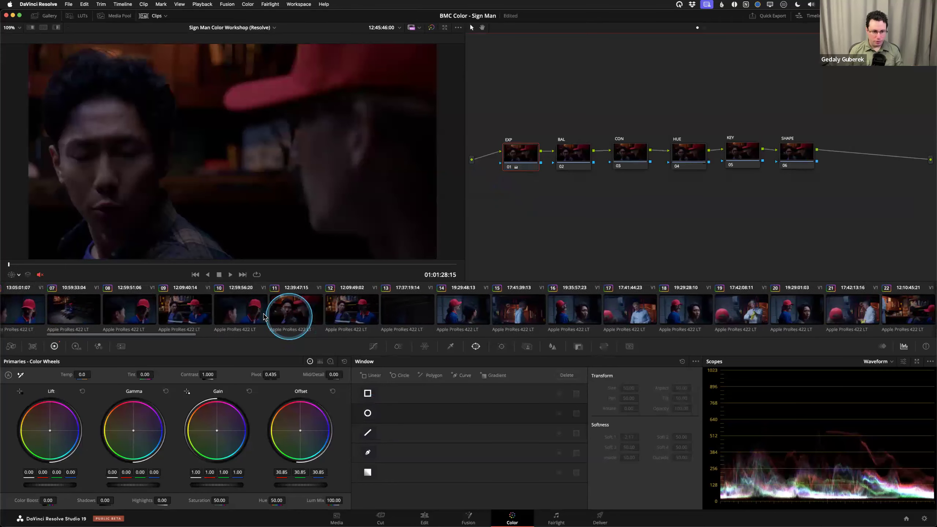
left_click(49, 306)
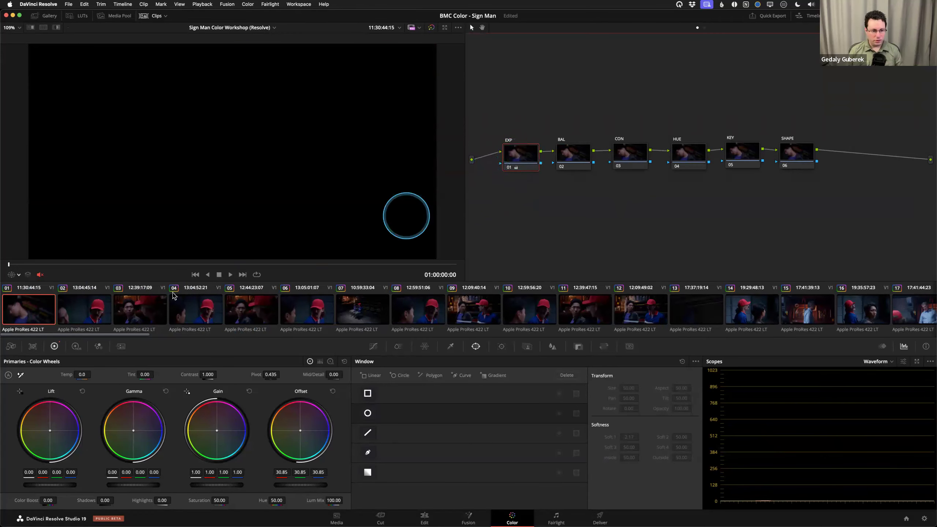
left_click(39, 264)
left_click(534, 159)
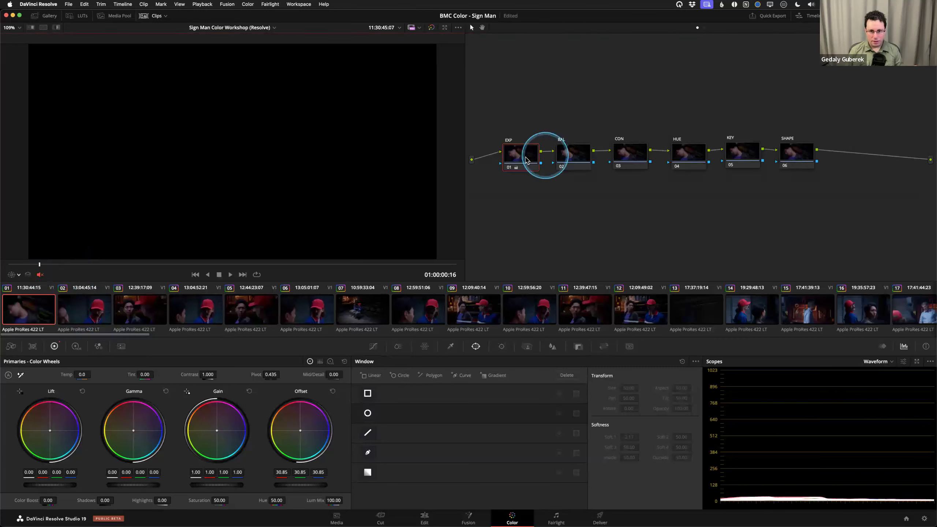
left_click(486, 205)
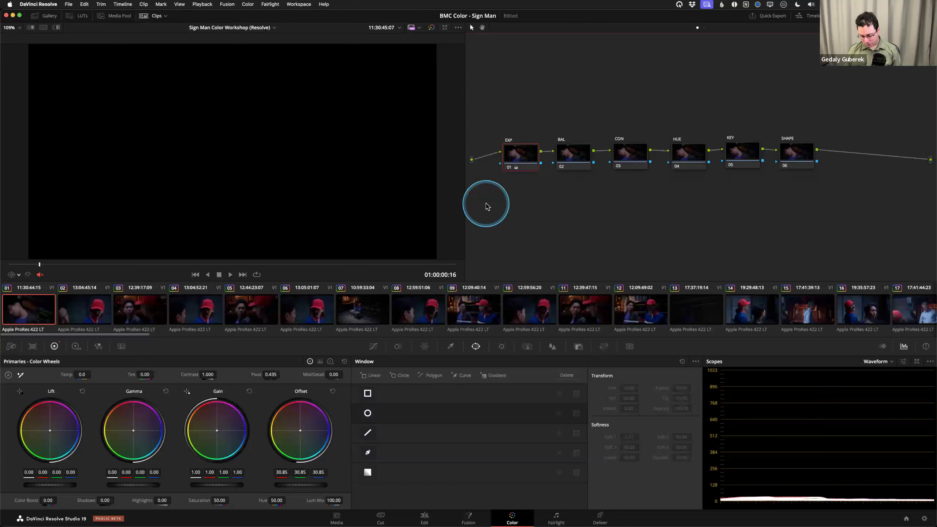
- Set the EXP node's offset to 31.85 on clips 02 and 03, 31.35 on clip 04, and 32.10 on clip 05
key("Down")
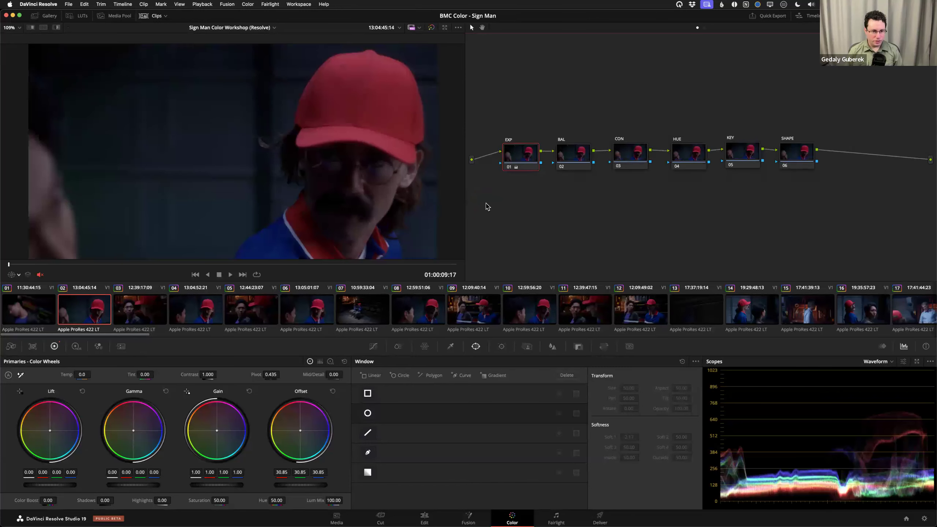
left_click(296, 489)
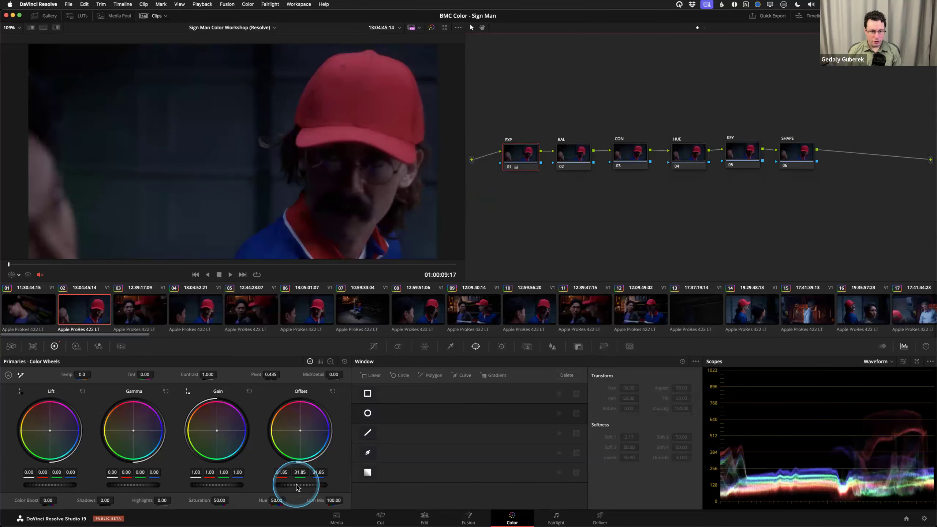
key("Down")
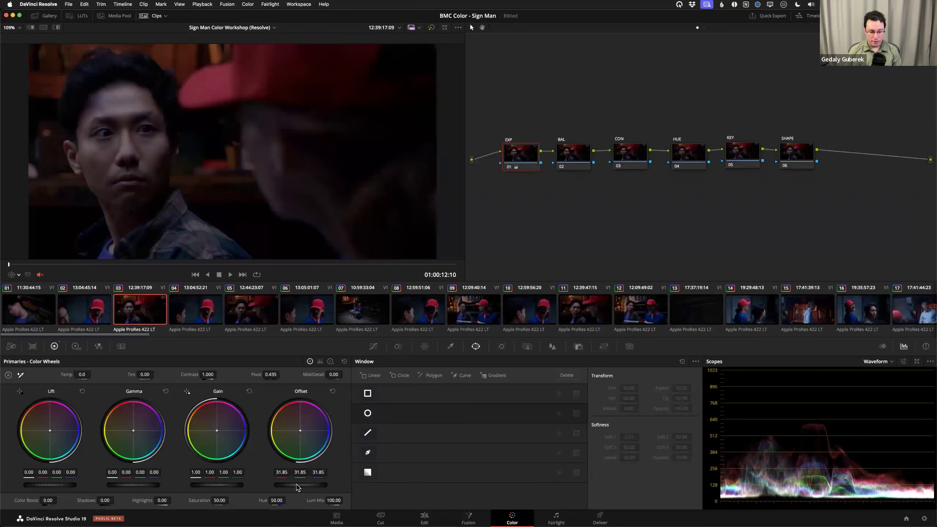
key("Down")
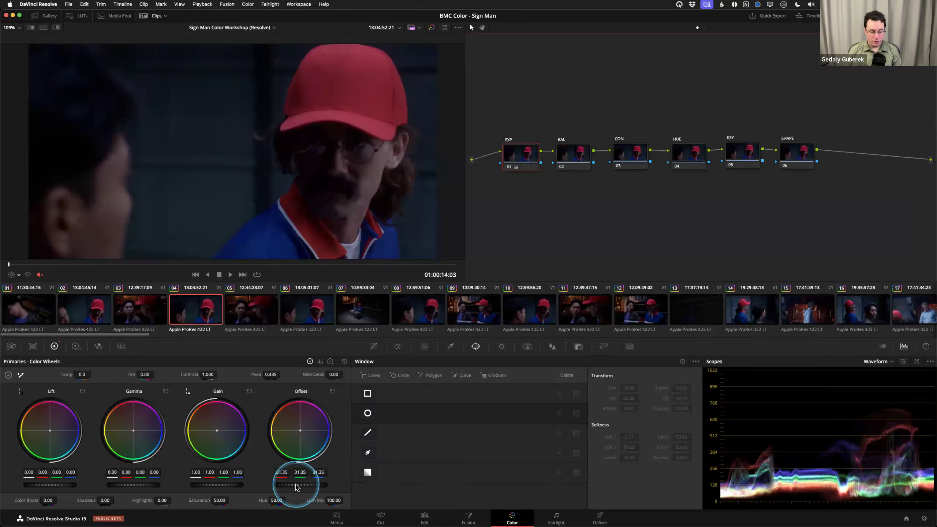
key("Down")
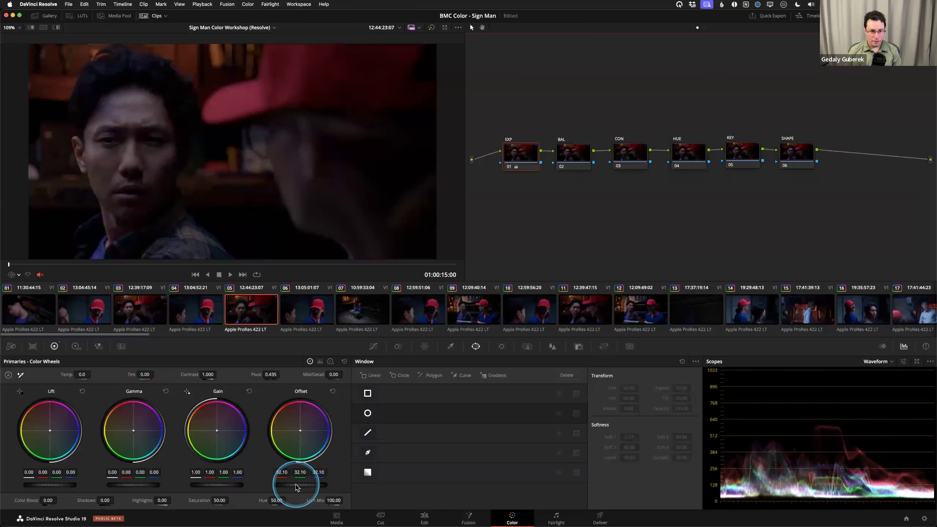
- Advance through the clips to clip 12 and set its EXP node's offset to 32.35
key("Down")
key("Down")
key("Down")
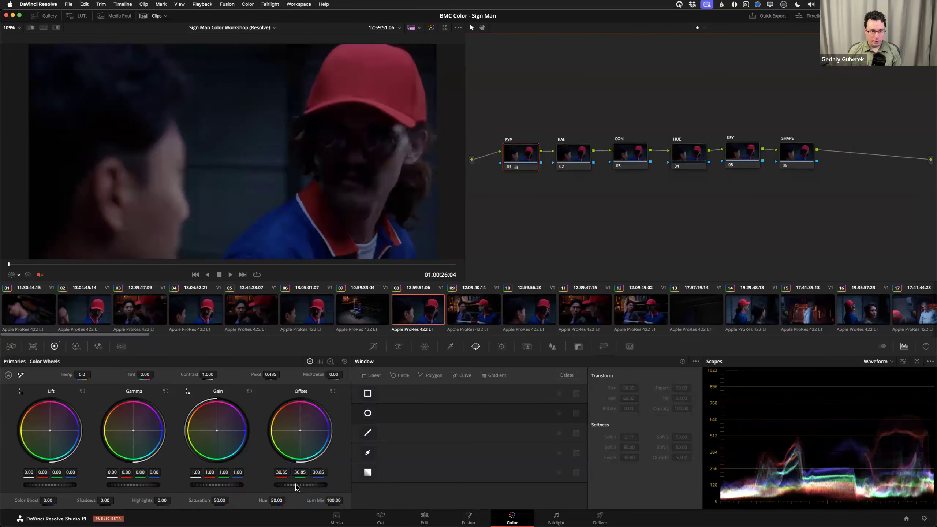
key("Down")
key("Down")
key("Down")
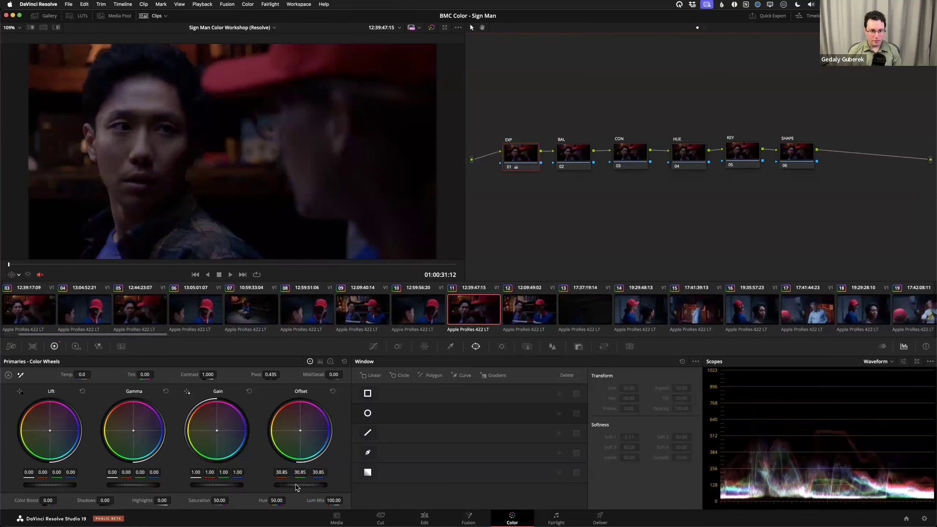
key("Down")
scroll(296, 487, "up", 3)
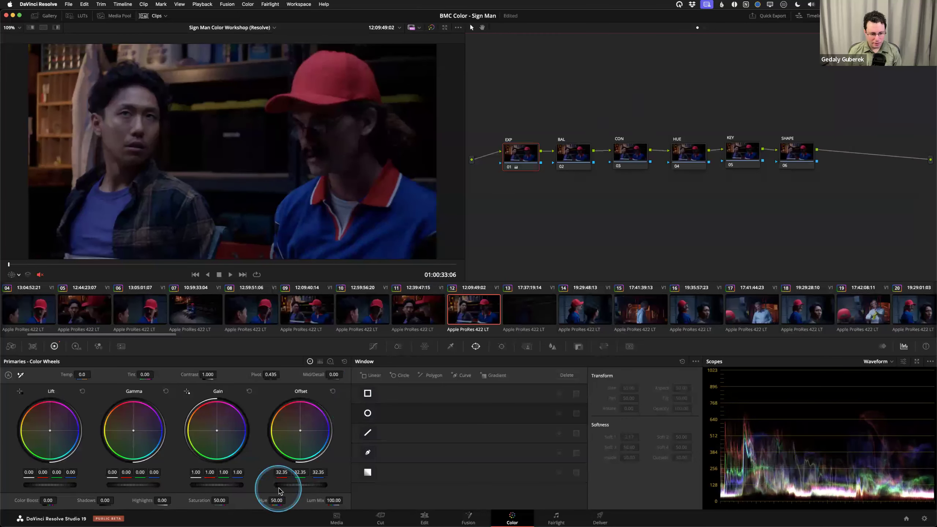
- Set the EXP node's offset to 36.35 on clip 13 and 29.10 on clip 14, and move on to clip 15
key("Down")
key("Up")
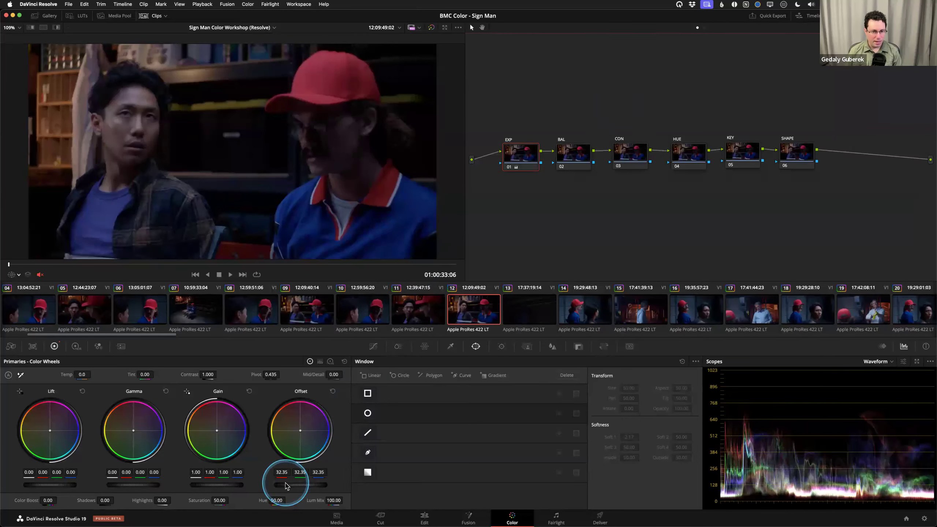
key("Down")
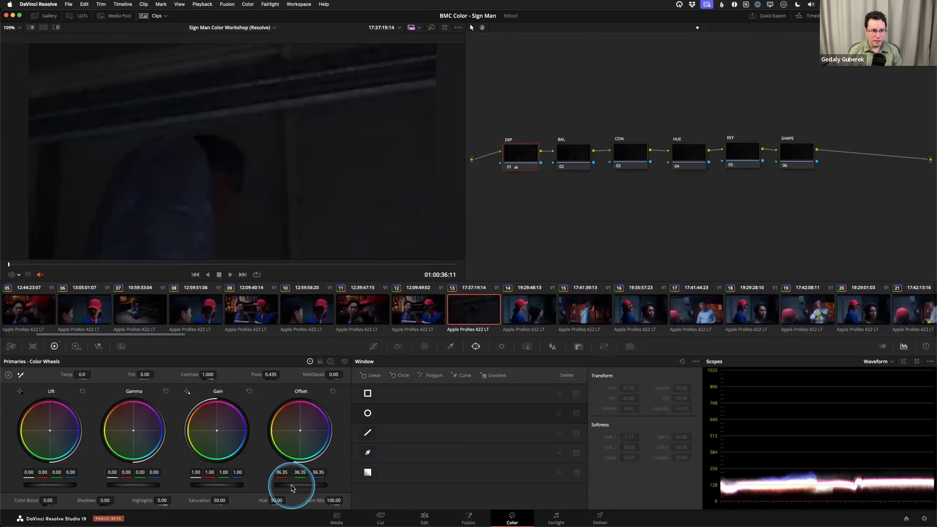
key("Down")
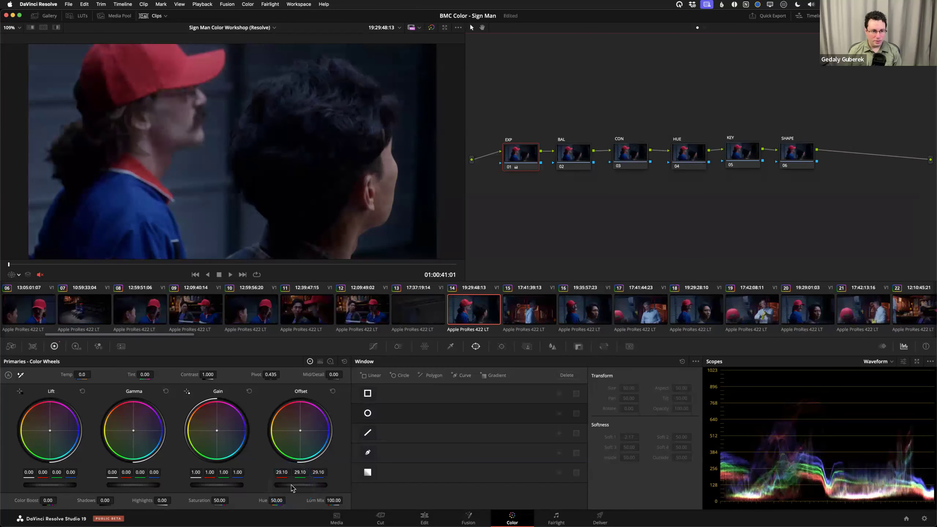
key("Down")
key("Down")
key("Down")
key("Down")
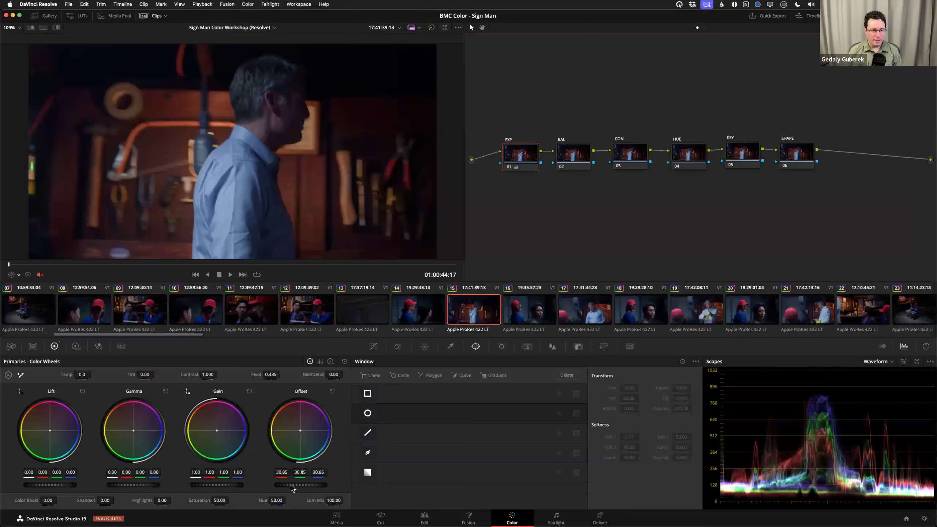
- Step through the clips from 15 to 26 and examine their exposure in the viewer and waveform
key("Down")
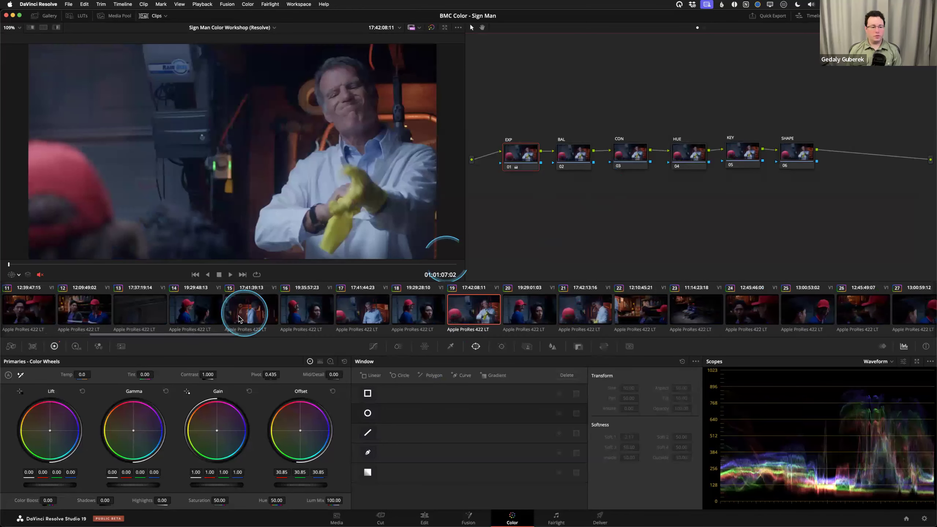
left_click(527, 307)
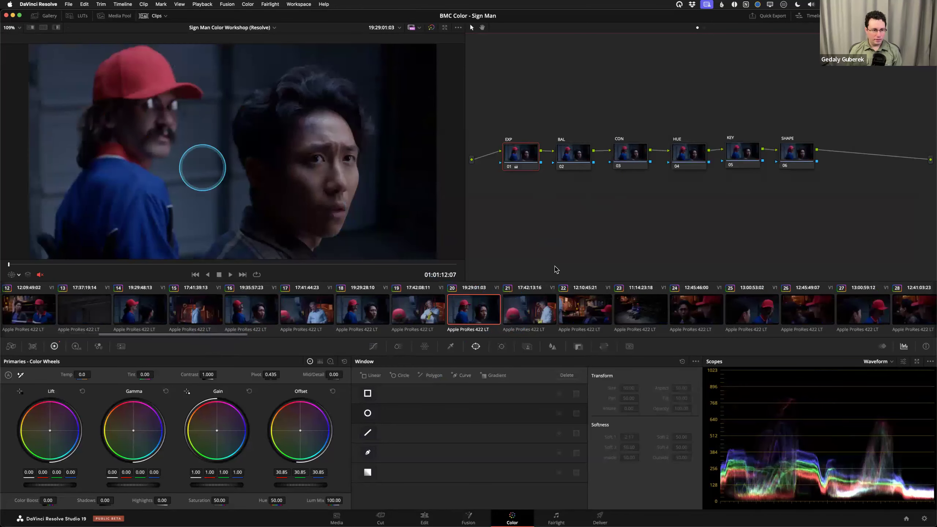
key("Down")
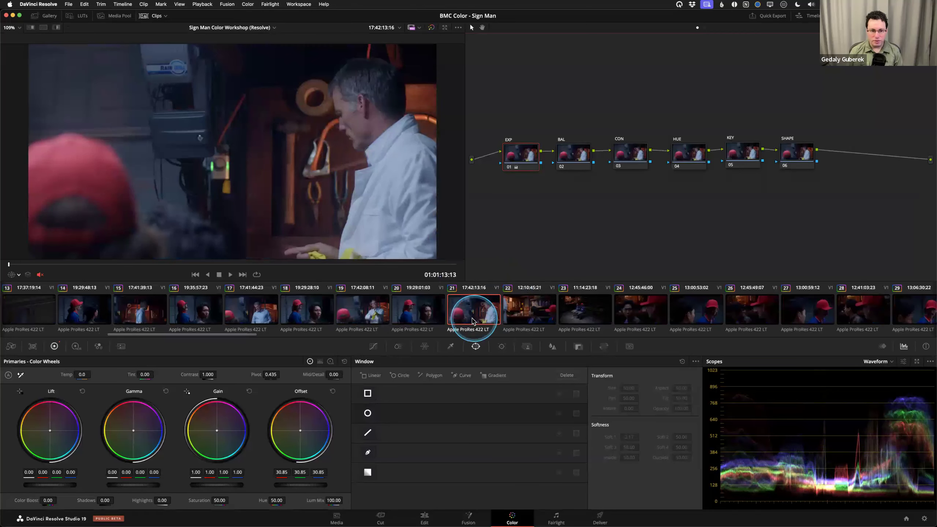
key("Down")
key("Down")
key("Down")
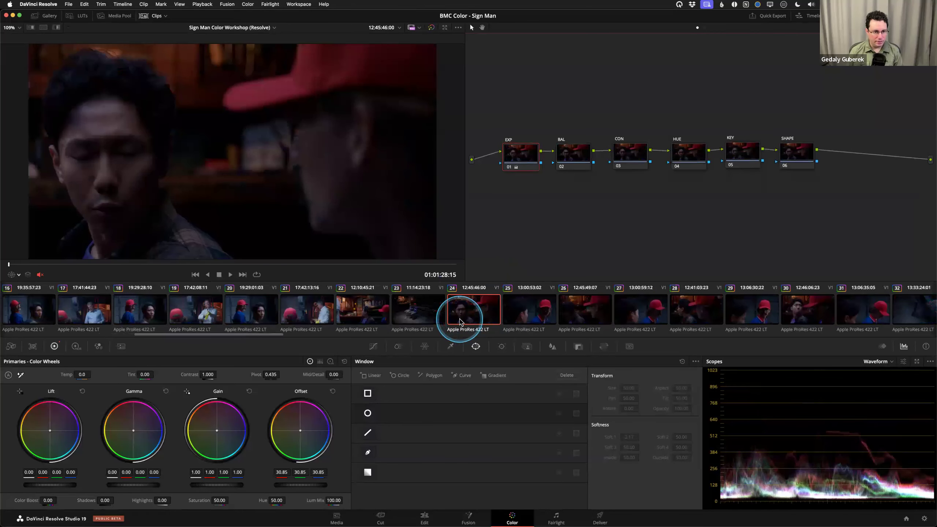
key("Down")
key("Down")
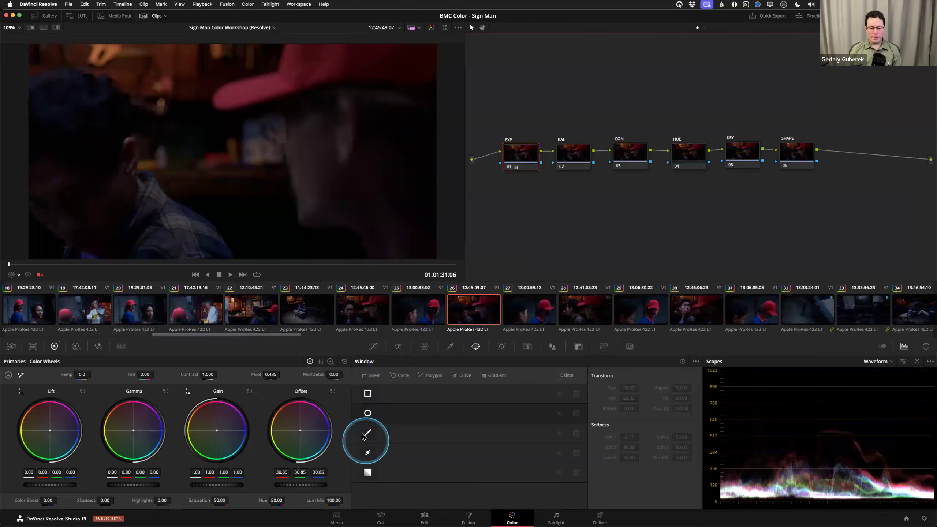
- Return to clip 01 and select its BAL node
left_click_drag(241, 335, 8, 334)
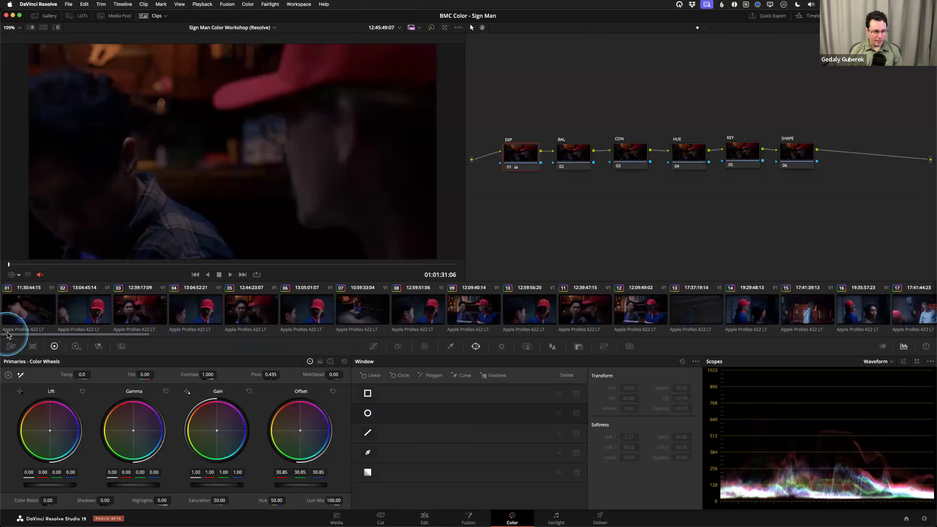
left_click(18, 319)
left_click(576, 157)
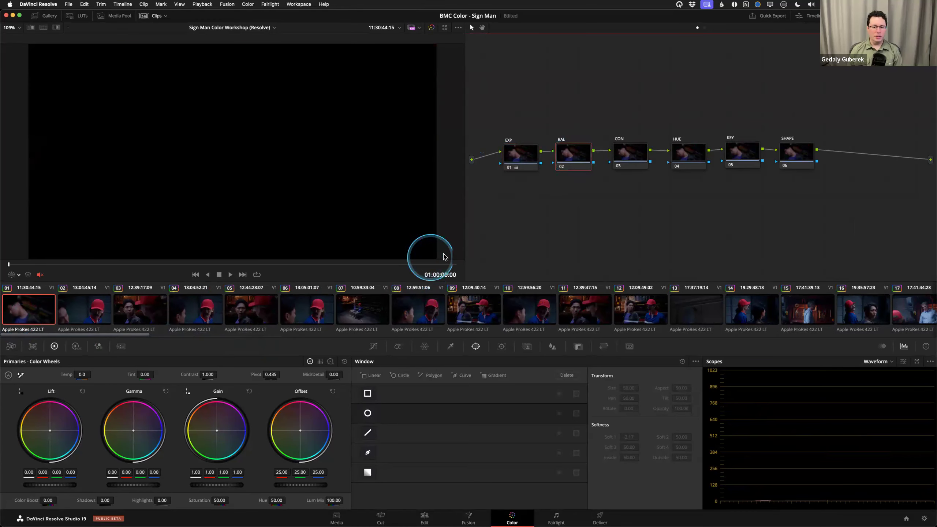
- Advance to clip 04, warming the BAL node's offset to red 25.49, green 24.85 and blue 24.02
key("Down")
key("Down")
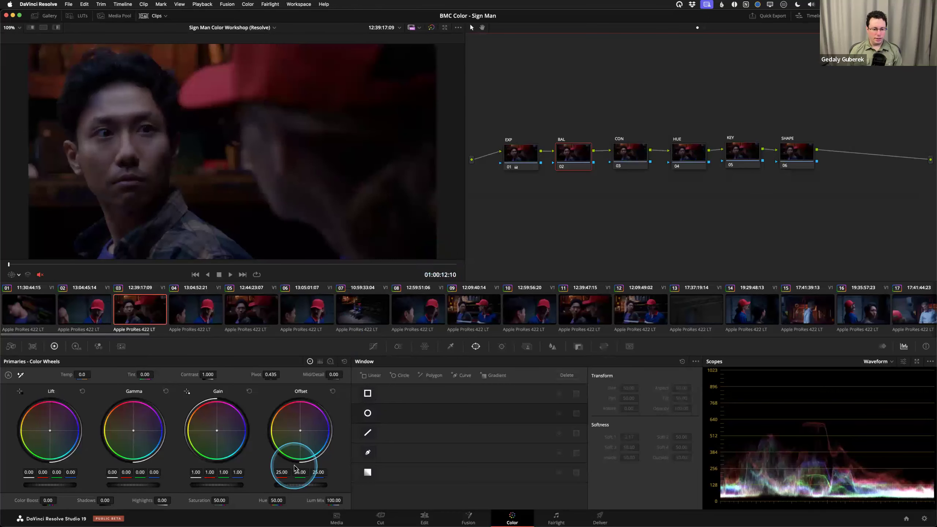
left_click_drag(301, 436, 298, 429)
key("Down")
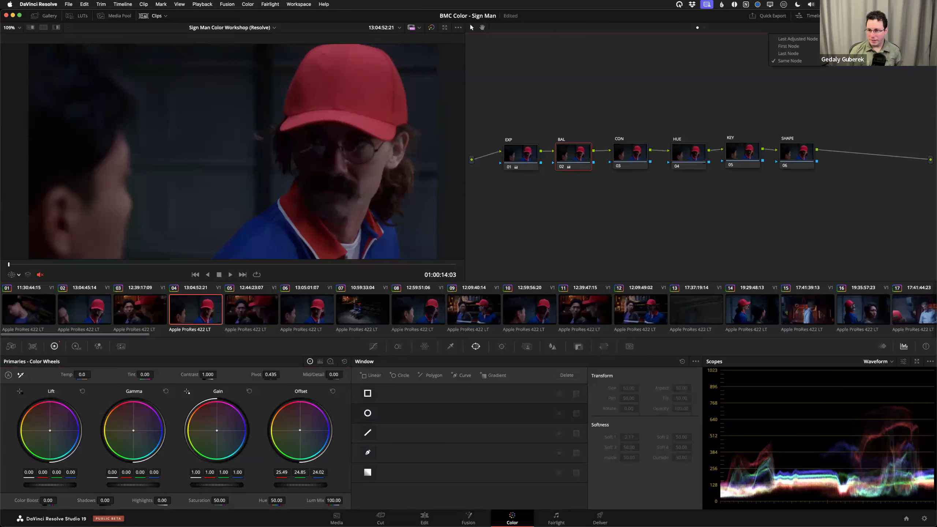
- Keep the Same Node option for switching clips and step through to clip 13 with the BAL node selected
left_click(784, 65)
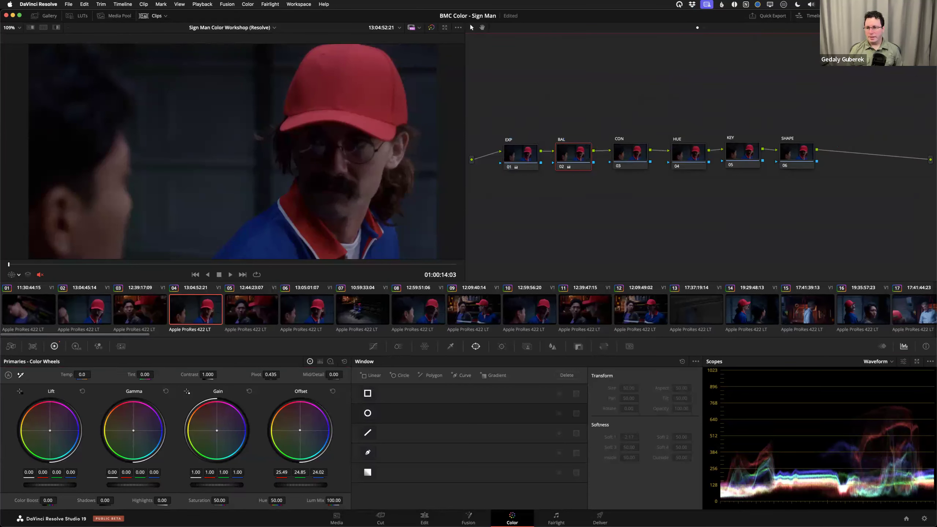
left_click(789, 61)
key("Down")
key("Down")
key("Down")
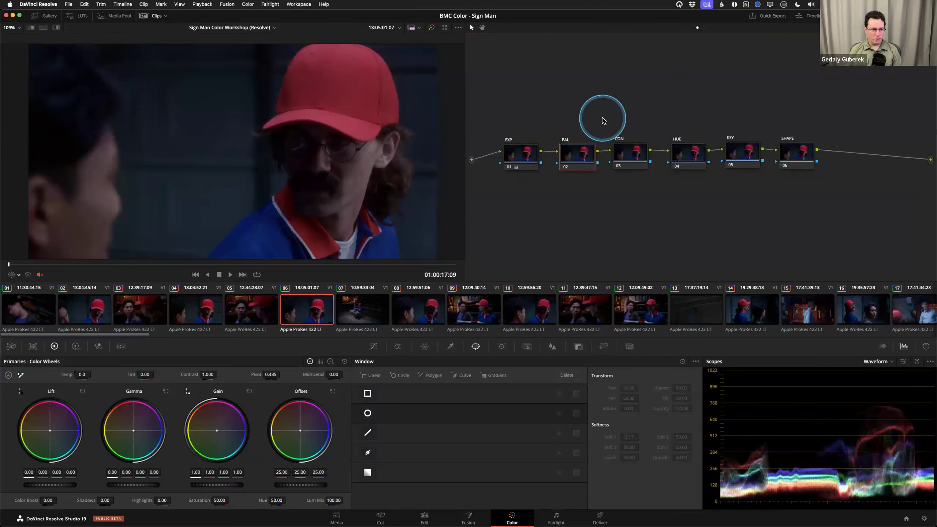
key("Down")
key("Down")
key("Down")
key("Down")
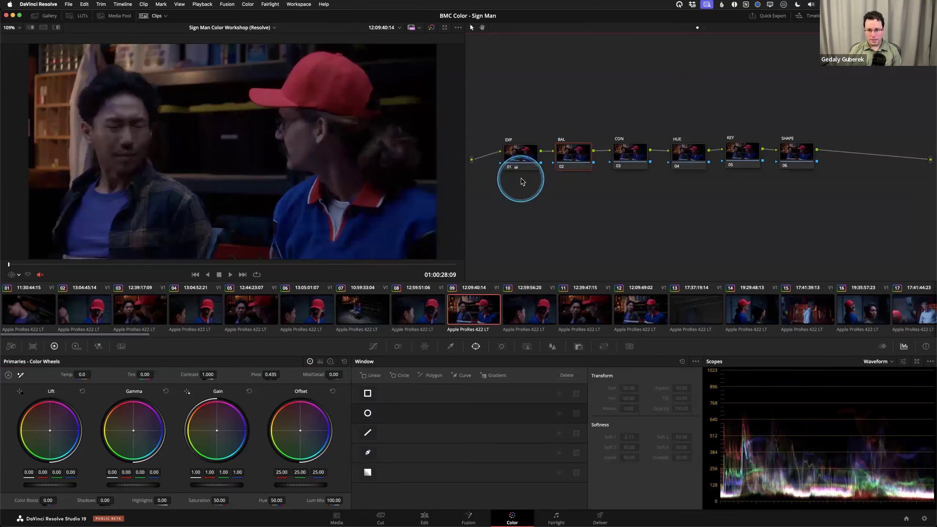
key("Down")
key("Down")
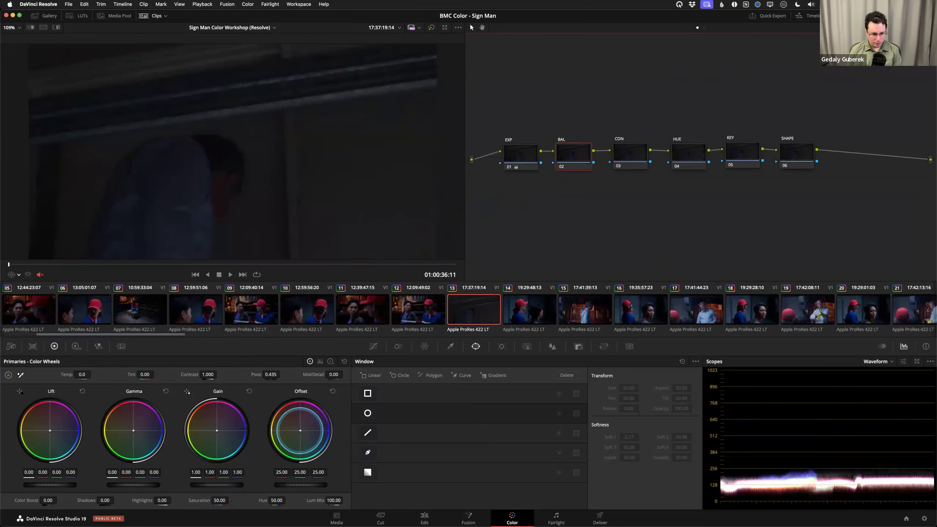
- Try a slight offset colour shift on clip 14's BAL node and reset it
key("Down")
left_click_drag(301, 432, 301, 431)
left_click(333, 391)
- Select the CON, HUE and SHAPE nodes in turn while switching among clips 14 to 16 to check the node selection carries over
left_click(632, 159)
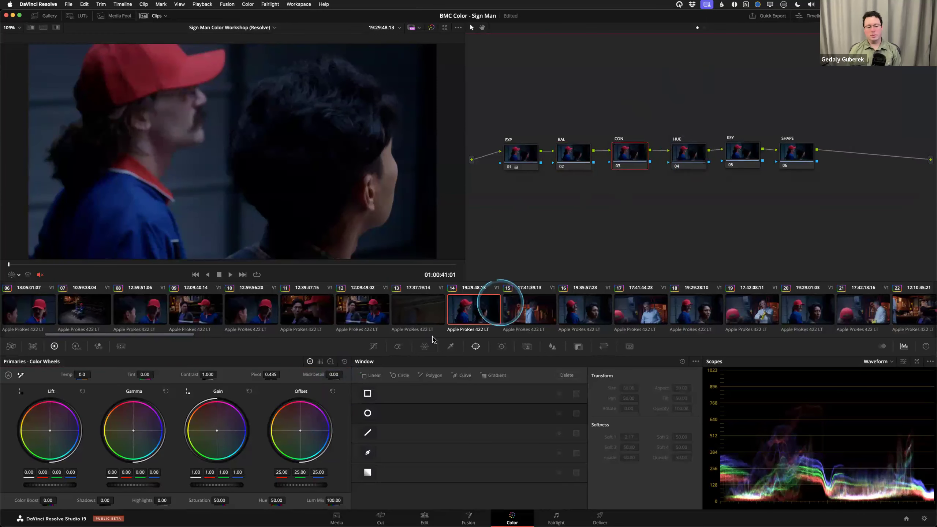
key("Down")
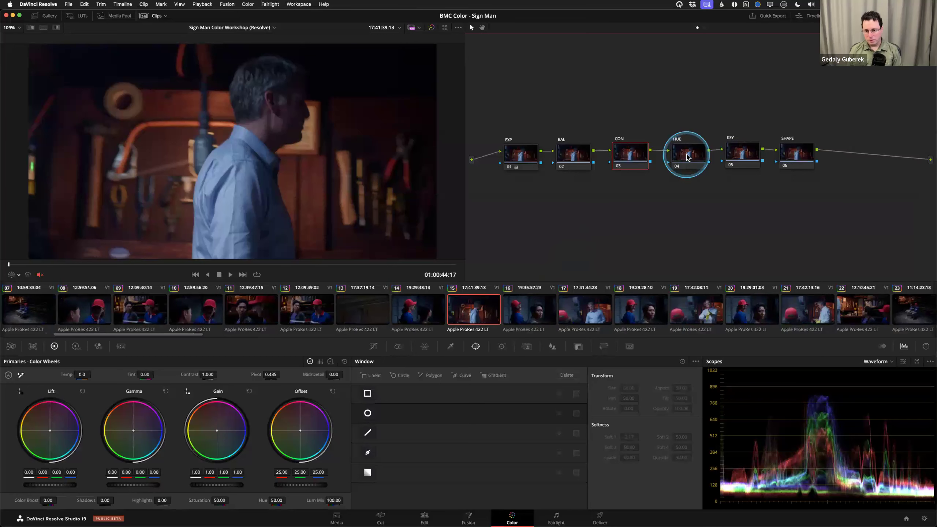
key("Down")
key("Up")
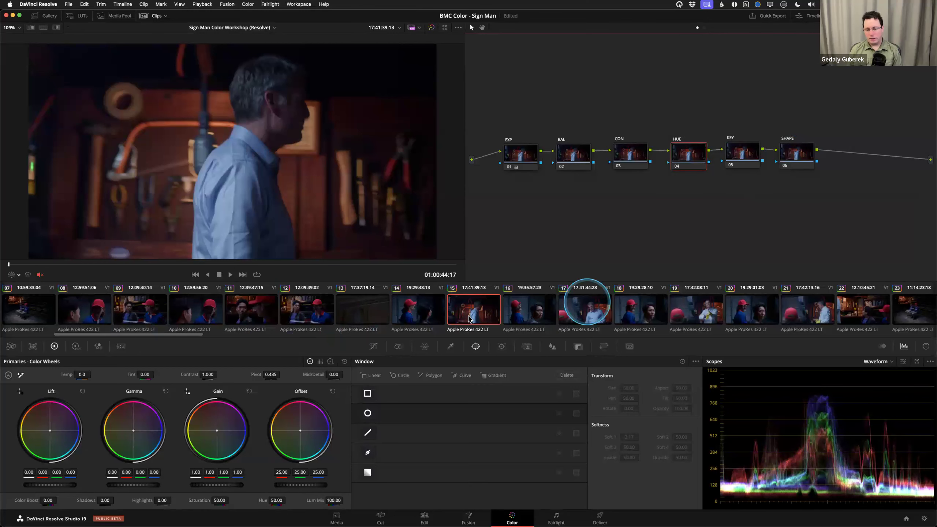
left_click(793, 151)
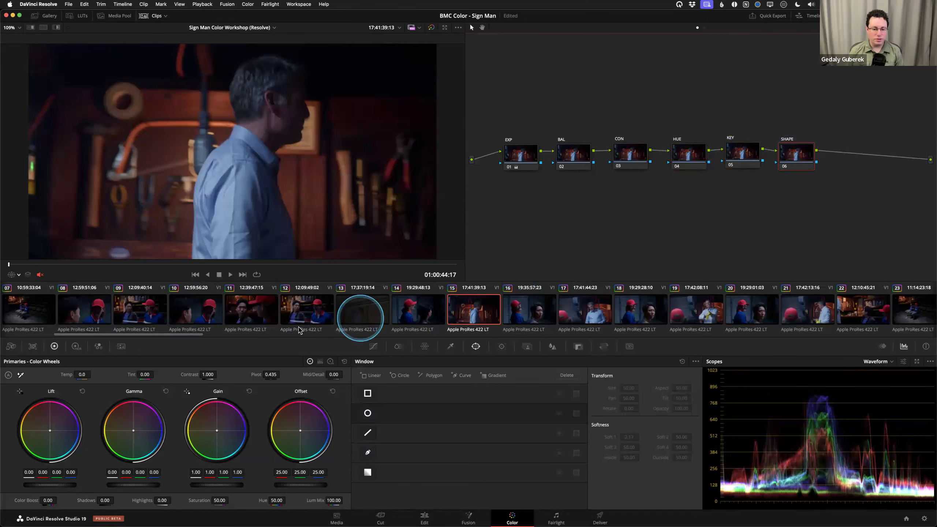
left_click(533, 315)
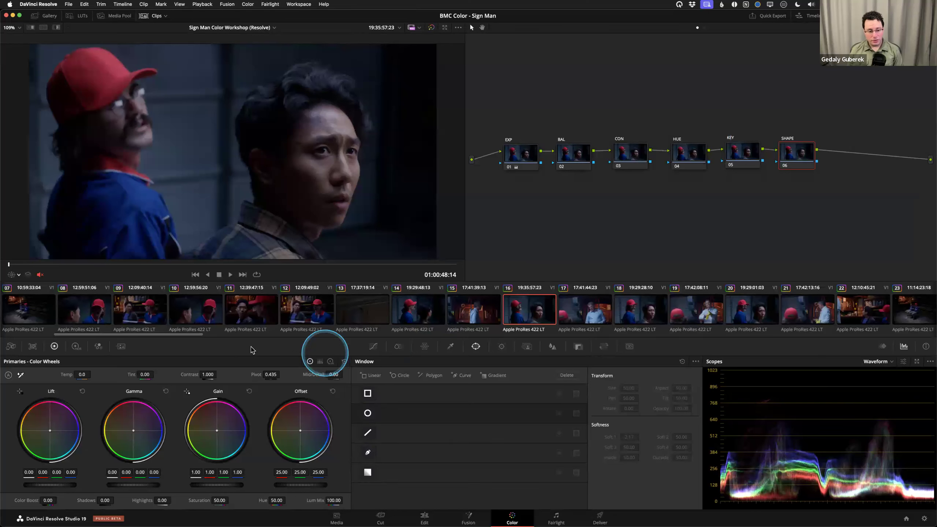
- Select the HUE, KEY and SHAPE nodes together, and look through clips 07 to 10
left_click_drag(172, 334, 180, 336)
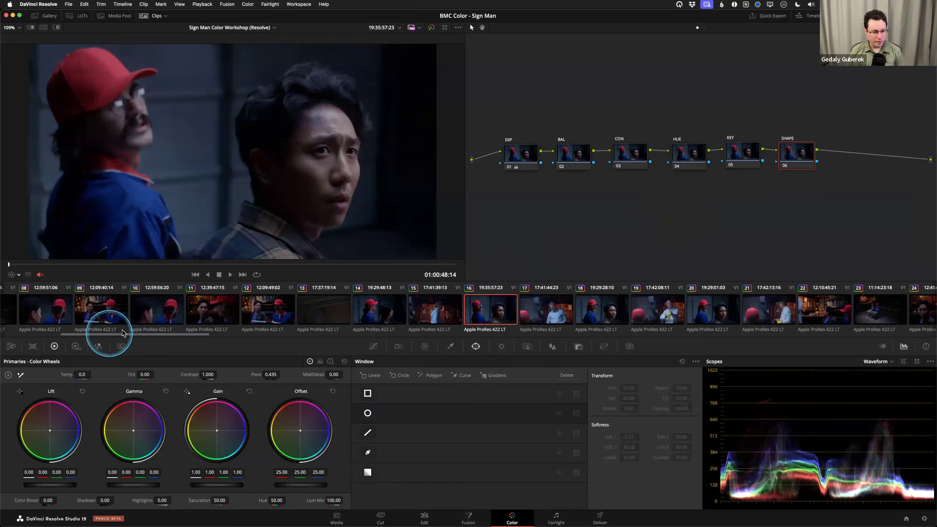
left_click_drag(135, 336, 64, 335)
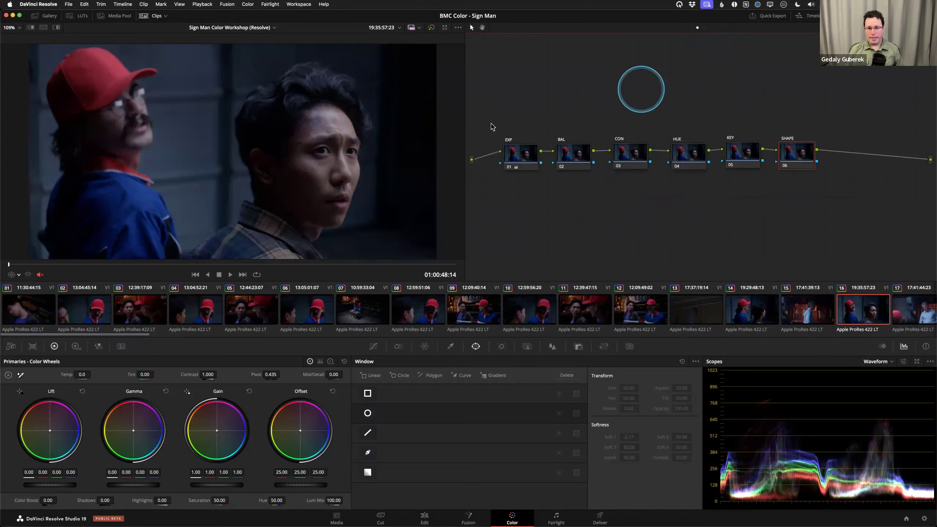
left_click_drag(836, 105, 654, 188)
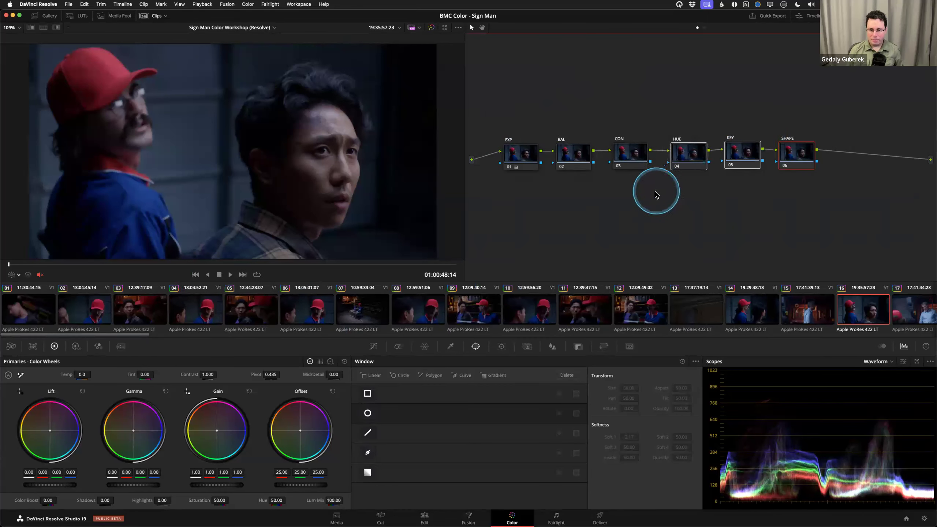
left_click(382, 312)
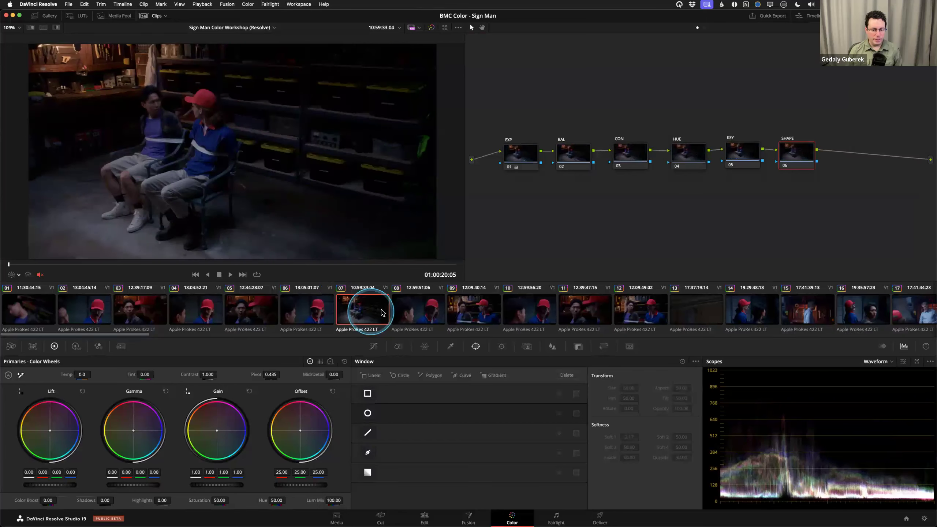
left_click(409, 311)
left_click(466, 310)
left_click(523, 310)
- Push clip 10's BAL node offset toward orange, to red 33.77, green 22.98 and blue 17.58
left_click(516, 159)
left_click(585, 161)
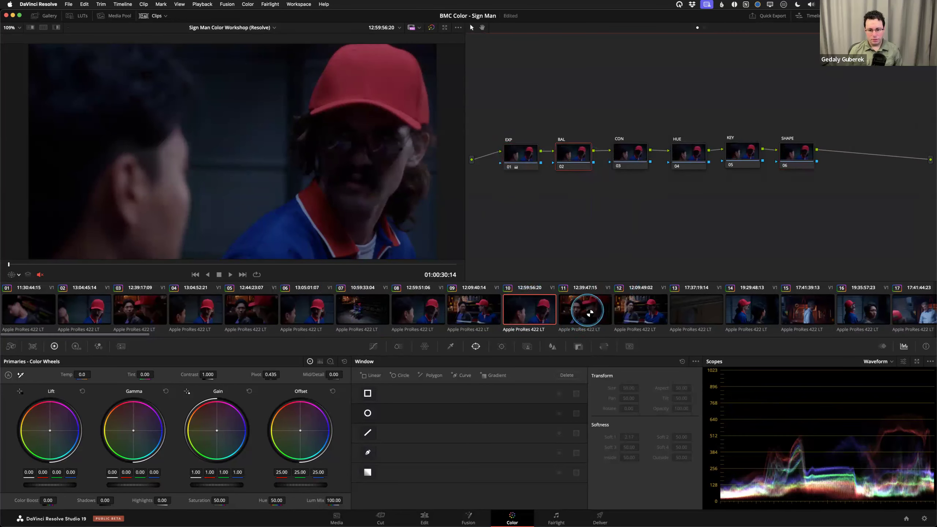
left_click(587, 308)
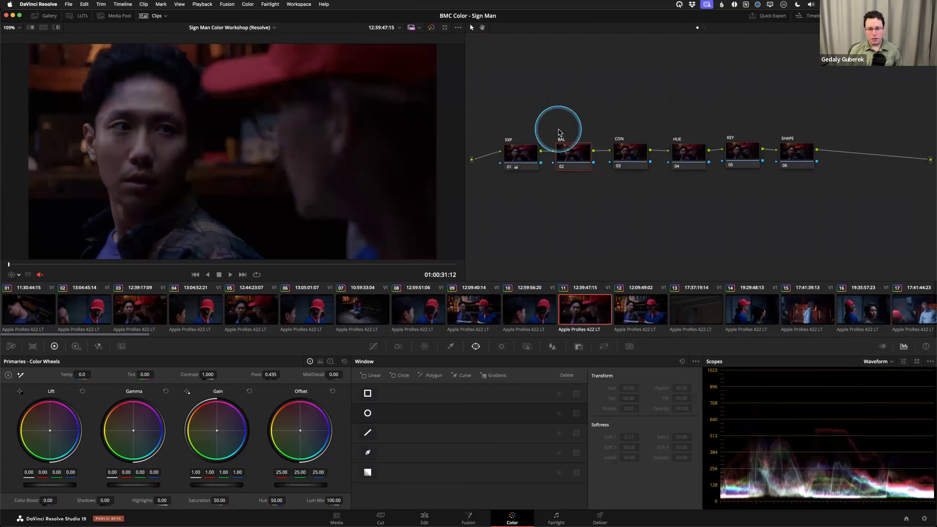
left_click(534, 325)
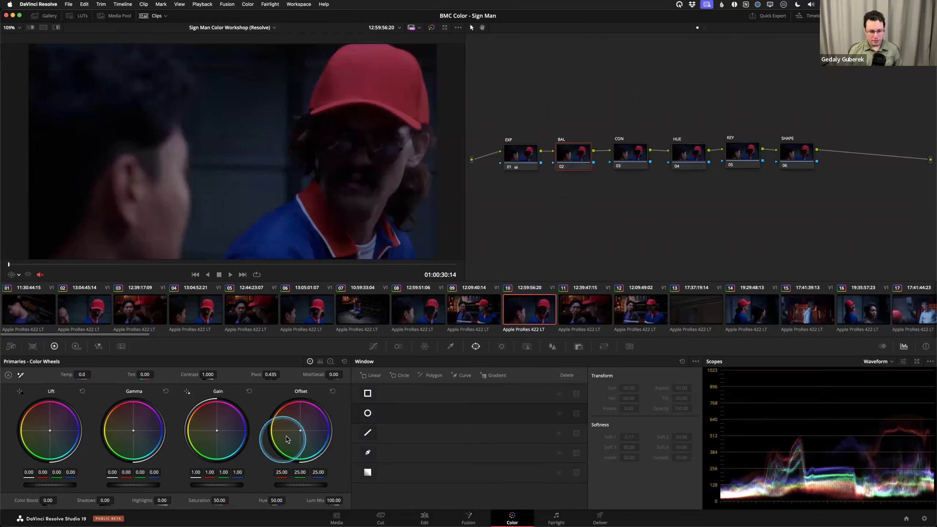
left_click_drag(300, 430, 267, 385)
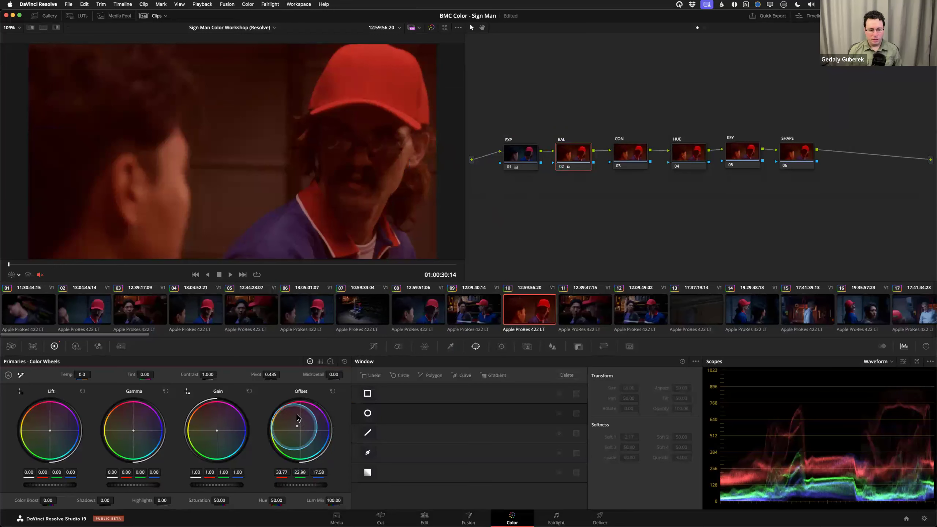
- Push clip 11's BAL node offset toward blue, to 16.43, 26.35 and 34.22, and compare it with clip 10
key("Down")
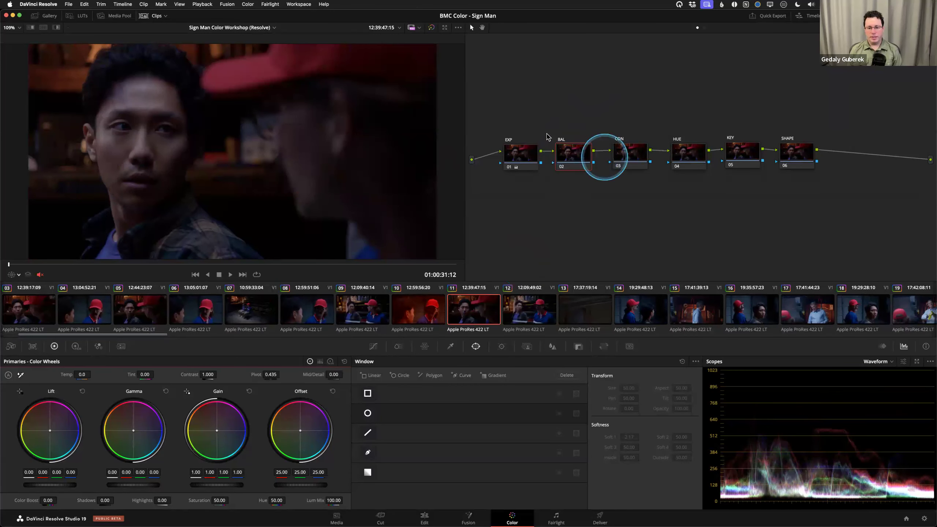
left_click(572, 154)
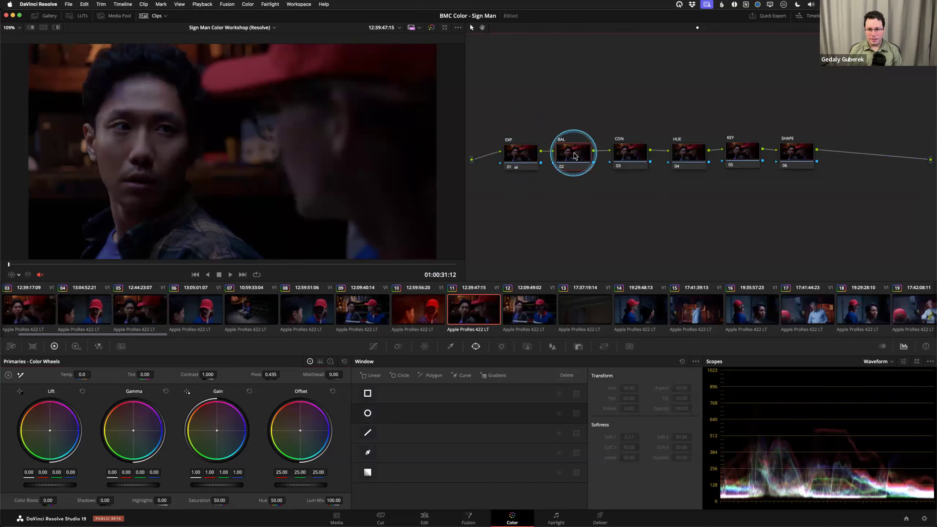
left_click_drag(300, 431, 334, 472)
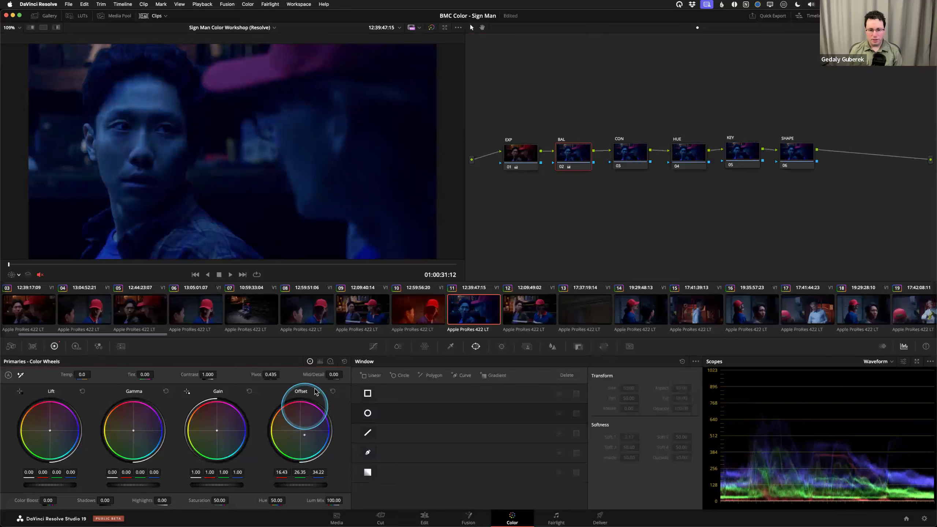
left_click(408, 310)
left_click(486, 310)
left_click(430, 314)
left_click(487, 318)
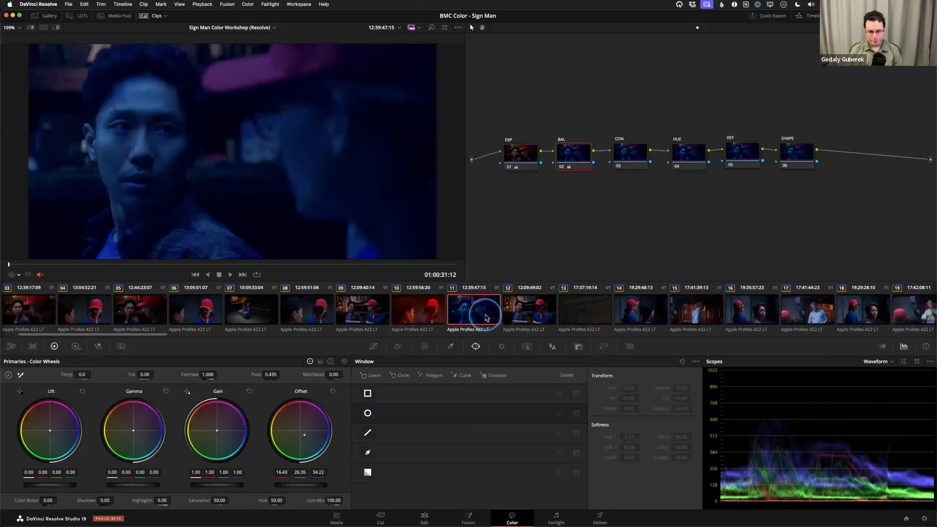
- Reset the BAL node's grade on clips 10 and 11
left_click(422, 308)
right_click(571, 159)
left_click(540, 213)
left_click(468, 314)
right_click(571, 151)
left_click(570, 215)
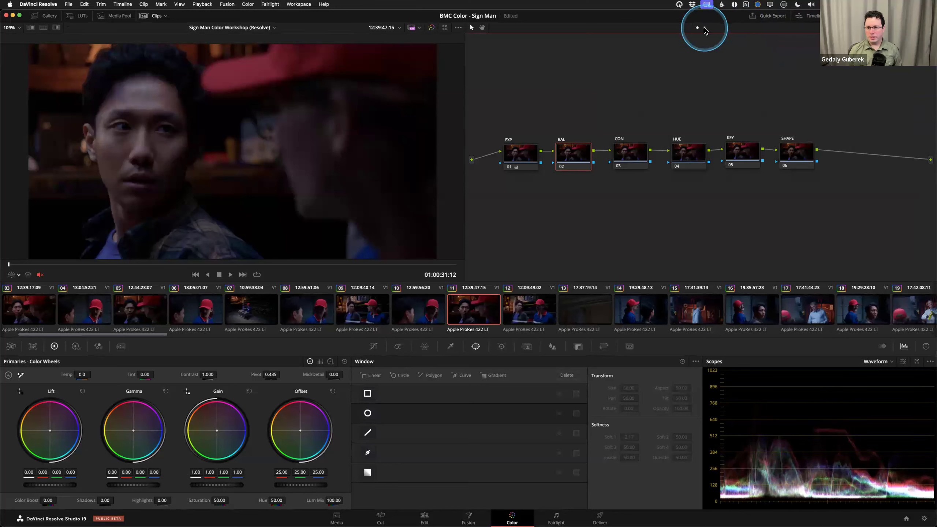
- Switch the node editor between the timeline-level and clip-level graphs, ending on clip 11's node tree
key("super+Home")
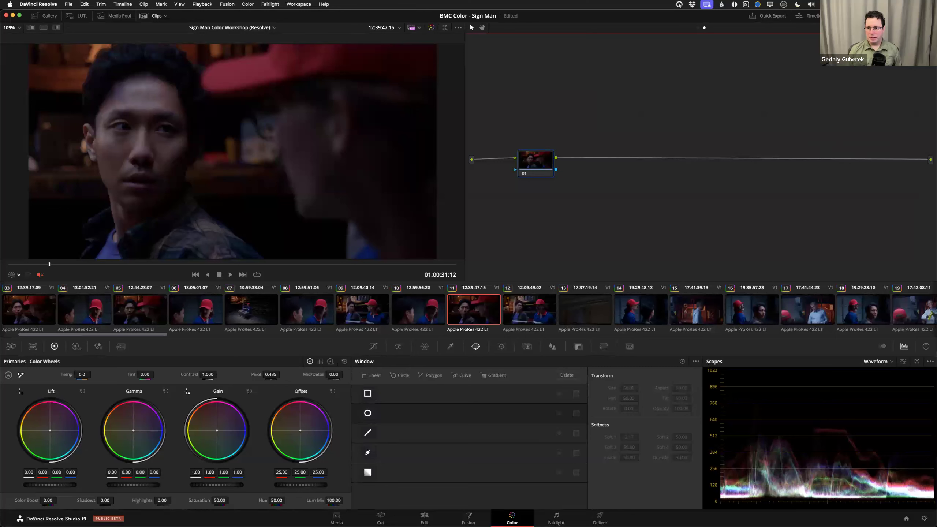
key("super+z")
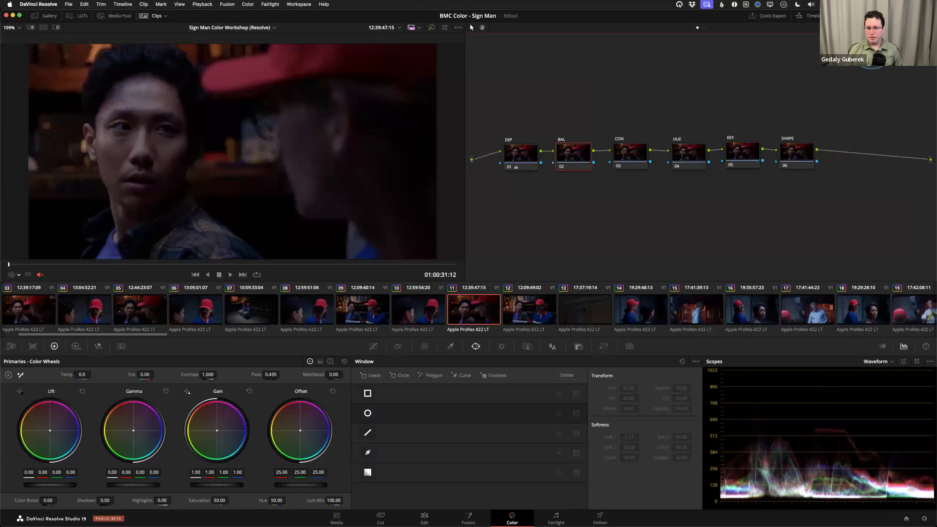
key("super+shift+z")
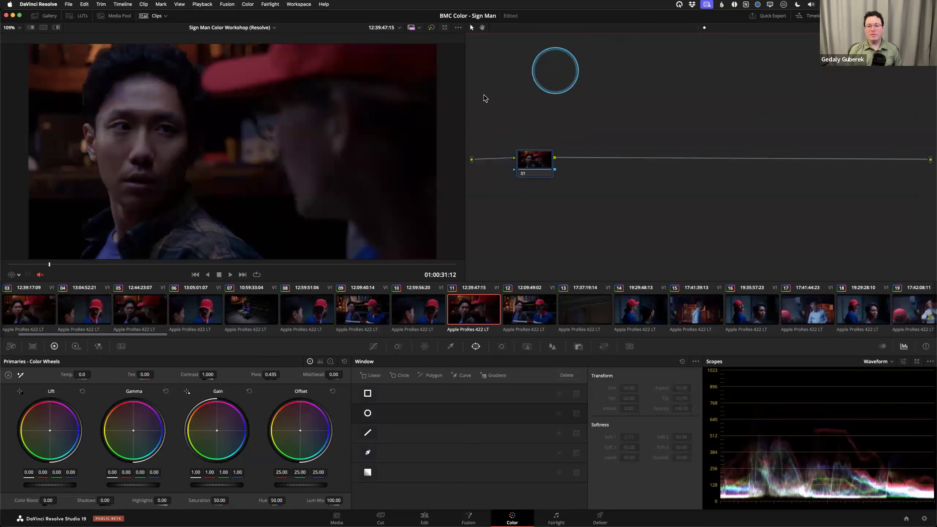
left_click(698, 29)
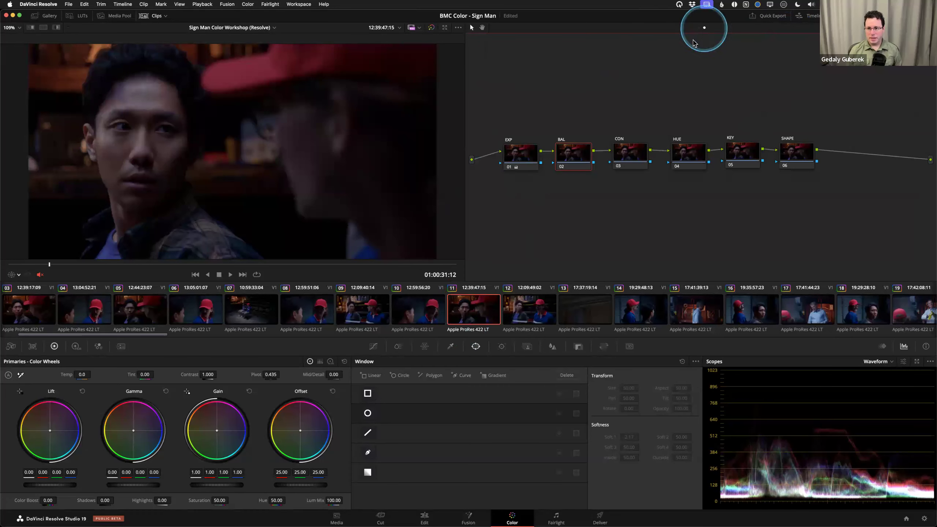
- Switch to the timeline-level node graph and push its node's offset toward green, to 10.42, 30.94 and 6.18
left_click(704, 28)
left_click_drag(300, 431, 227, 500)
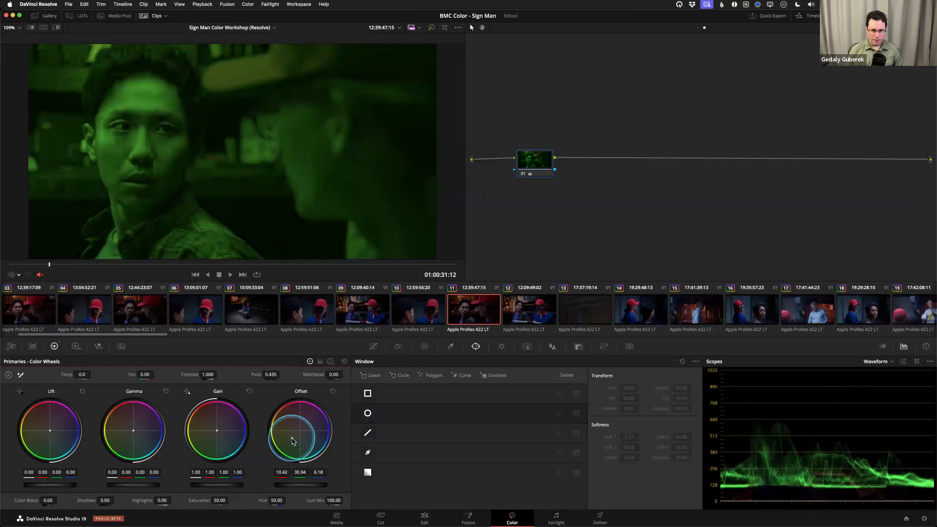
left_click(520, 216)
- Step back from clip 11 to clip 5 and forward to clip 9 to examine the timeline-level tint across clips
key("Up")
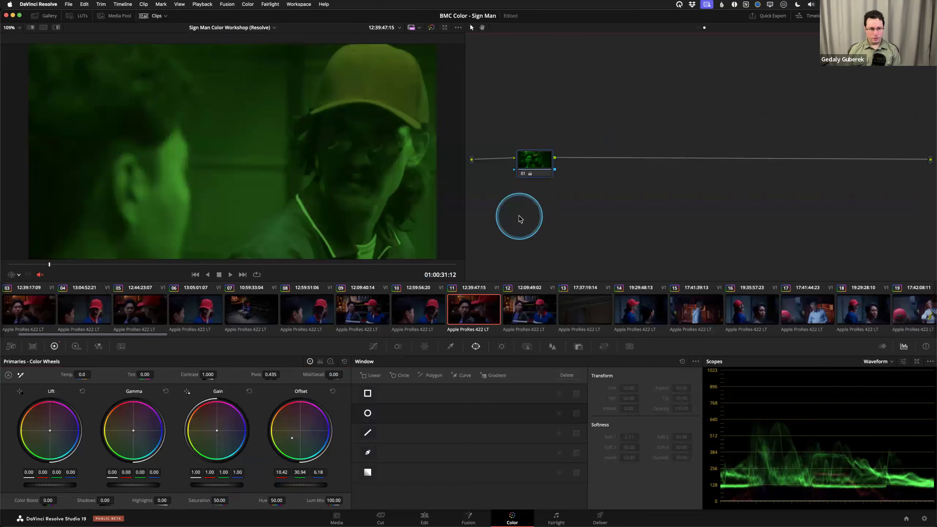
key("Up")
key("Up")
key("Up")
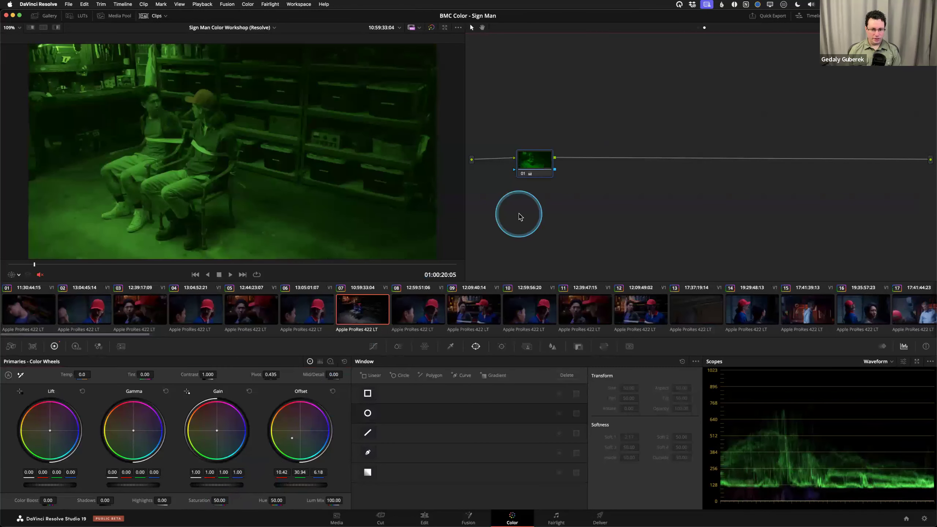
key("Up")
key("Up")
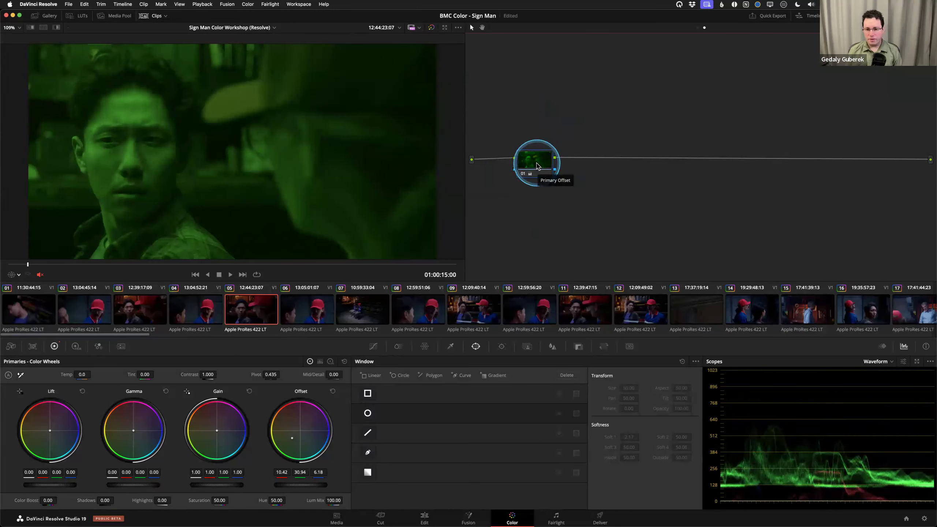
key("Down")
key("Down")
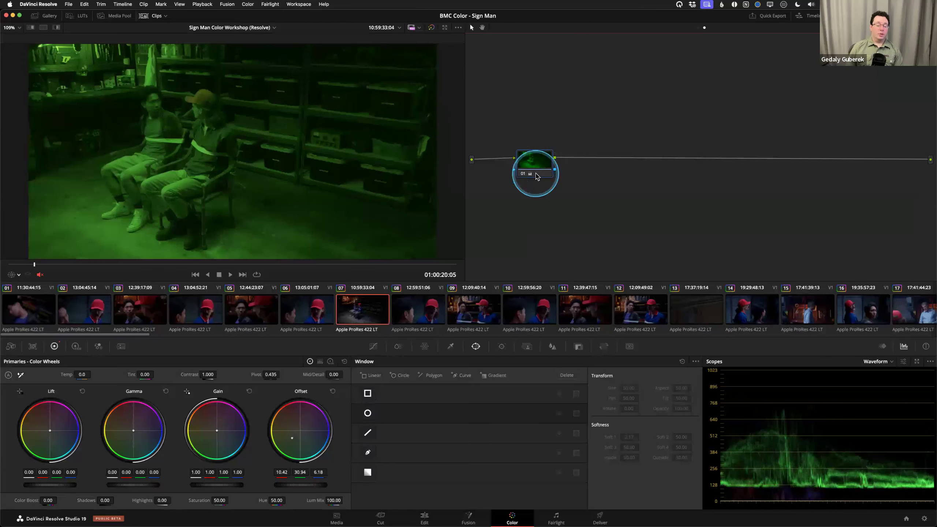
key("Down")
key("Down")
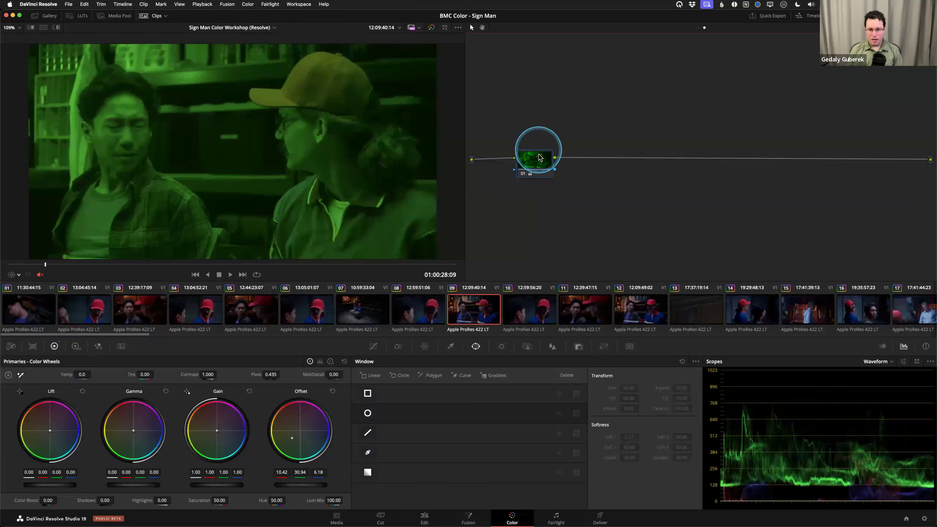
- Reset the timeline-level node's grade
right_click(537, 164)
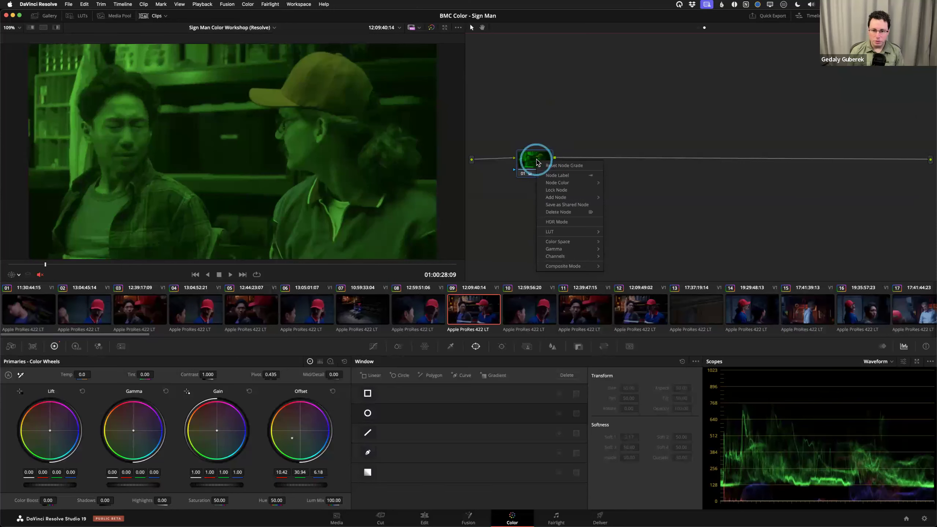
left_click(558, 167)
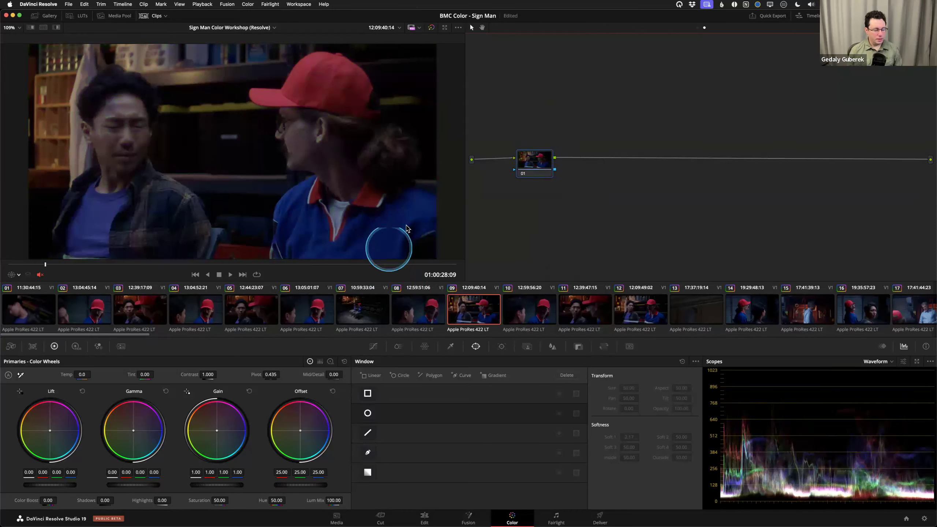
left_click_drag(537, 167, 556, 162)
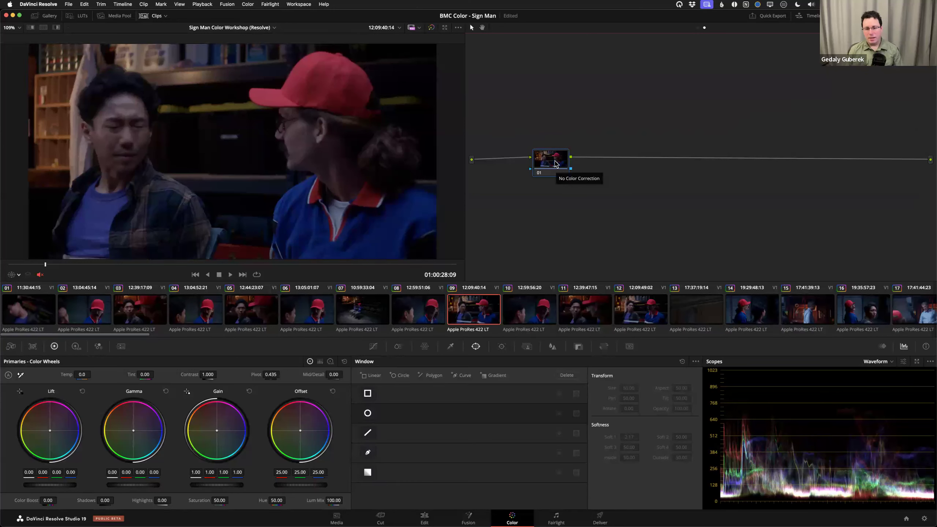
left_click_drag(547, 172, 533, 171)
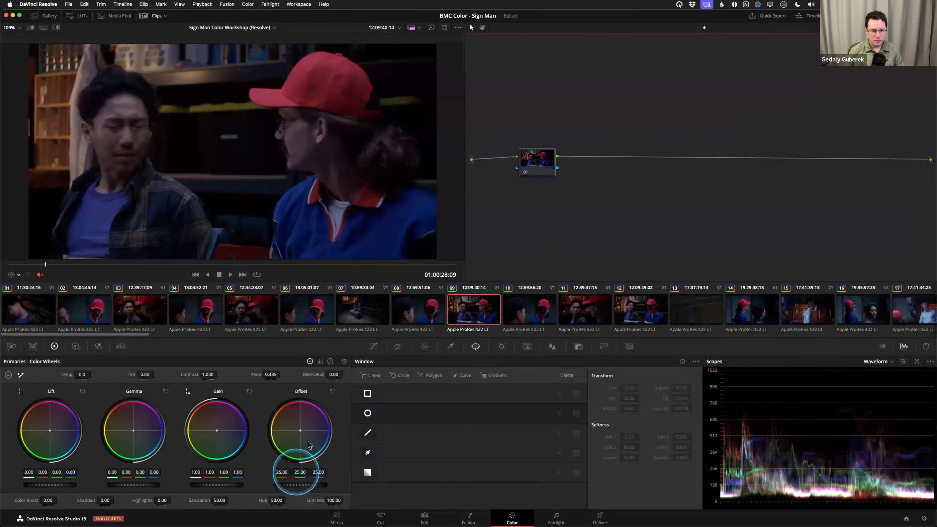
left_click_drag(294, 486, 294, 486)
key("super+z")
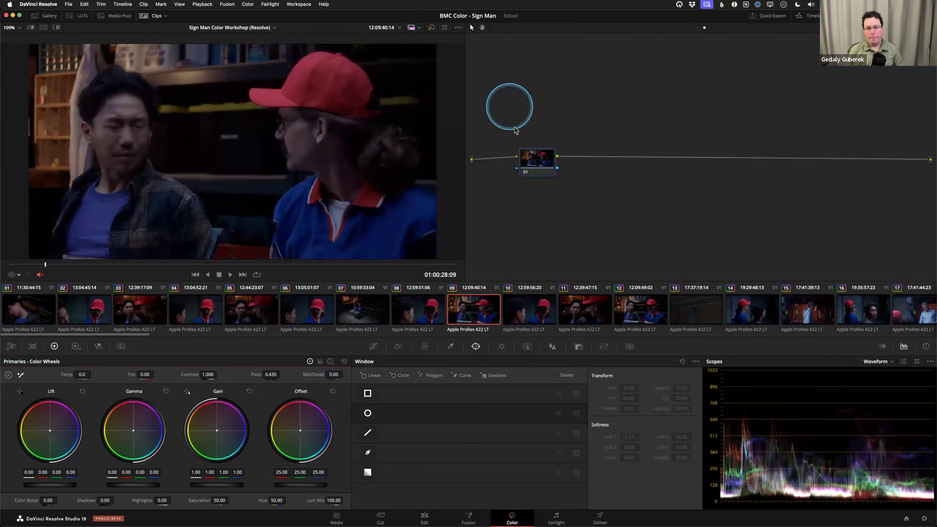
left_click_drag(535, 163, 538, 166)
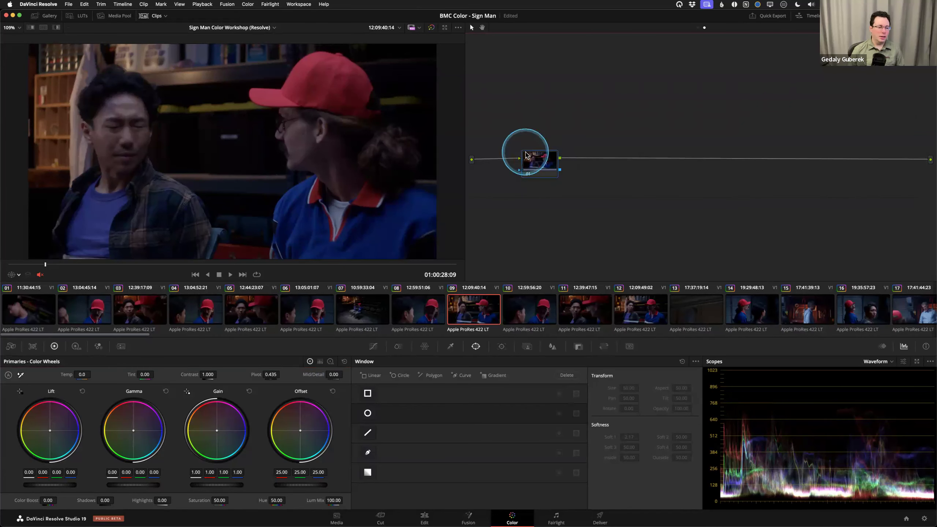
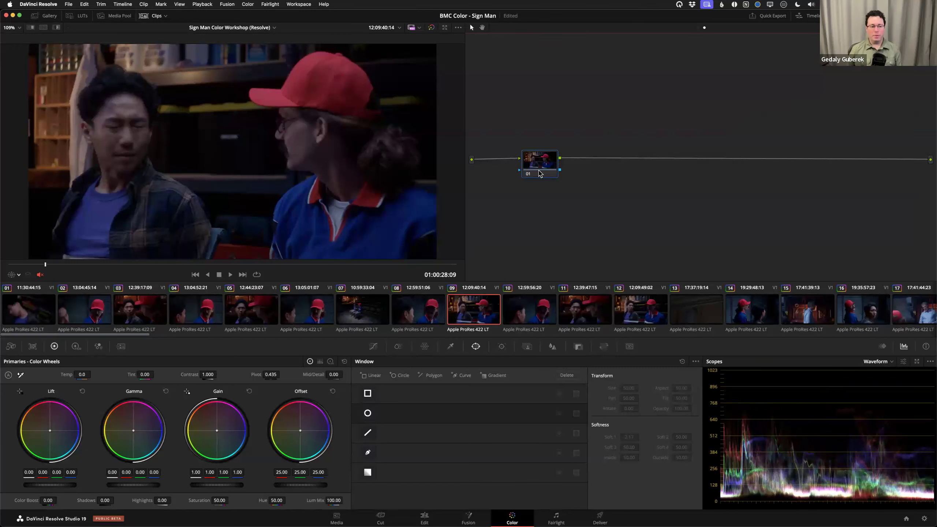
mouse_move(540, 173)
left_mouse_down()
mouse_move(537, 158)
mouse_move(539, 174)
left_mouse_up()
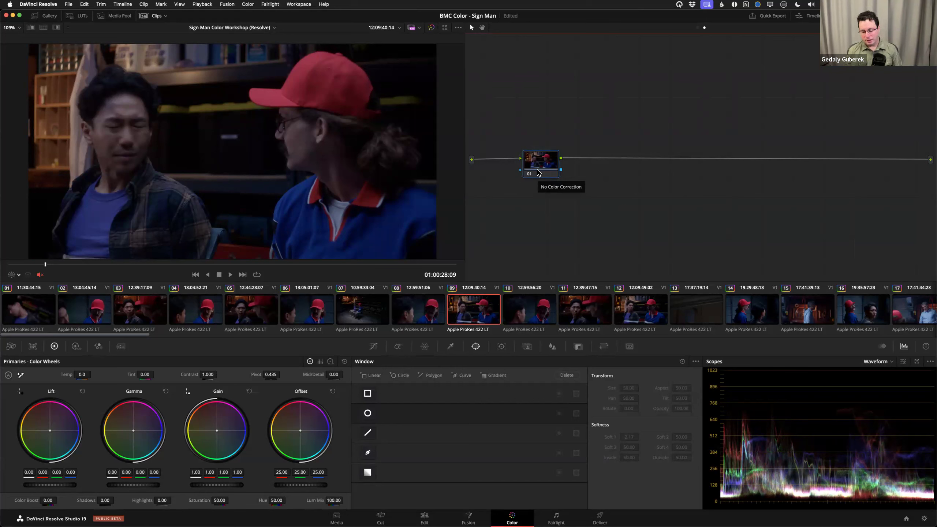
left_click_drag(537, 171, 545, 166)
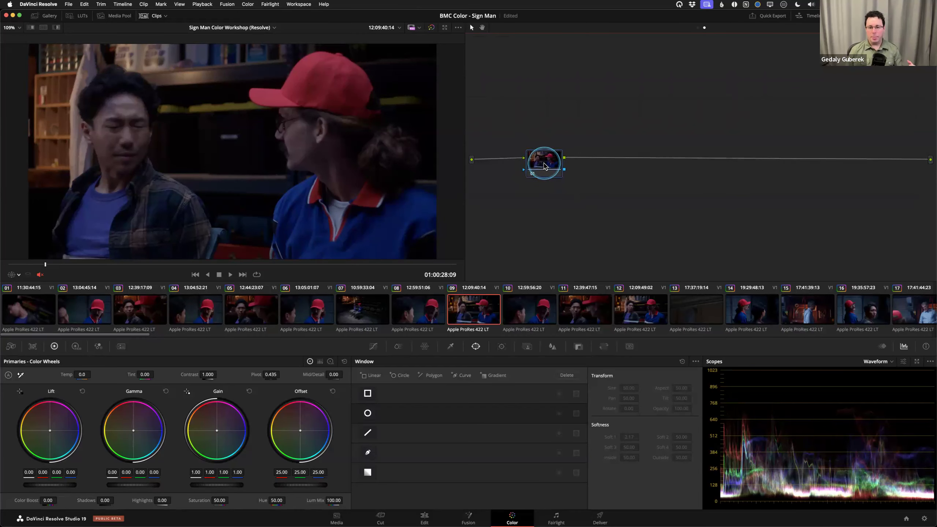
left_click(584, 118)
left_click_drag(611, 107, 504, 201)
left_click(563, 121)
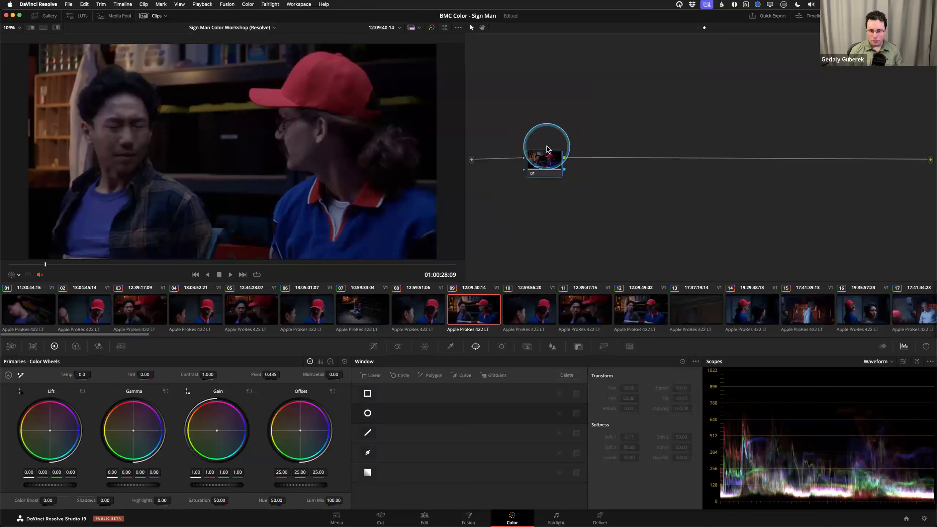
left_click(581, 117)
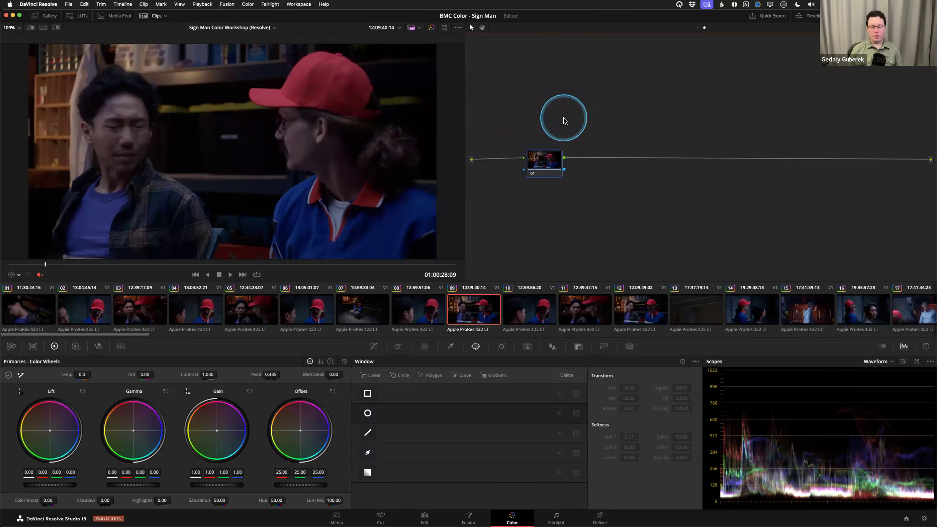
left_click_drag(543, 164, 543, 163)
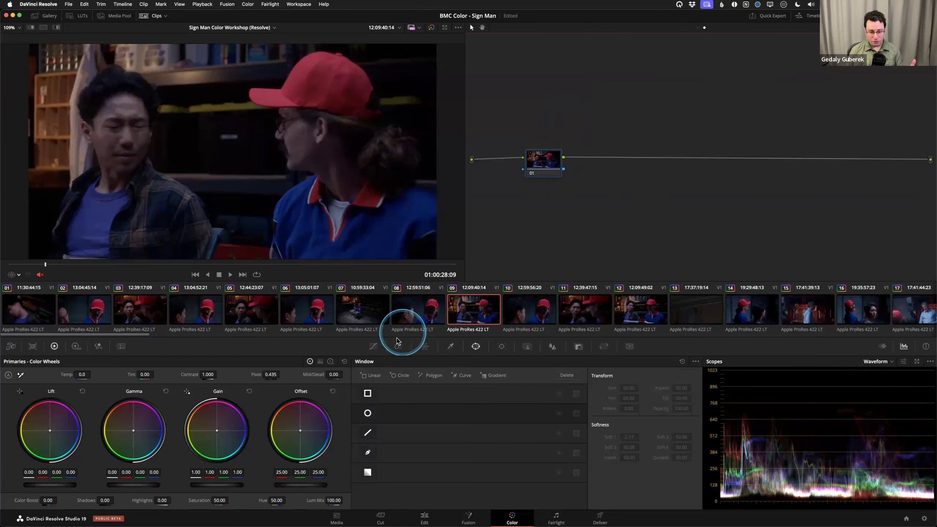
- With clip 12 displayed, set the timeline-level node's lift green and blue to 0.00 and -0.01, gain to 1.04, 0.99, 0.97, and contrast to 1.074
left_click(413, 303)
left_click(303, 309)
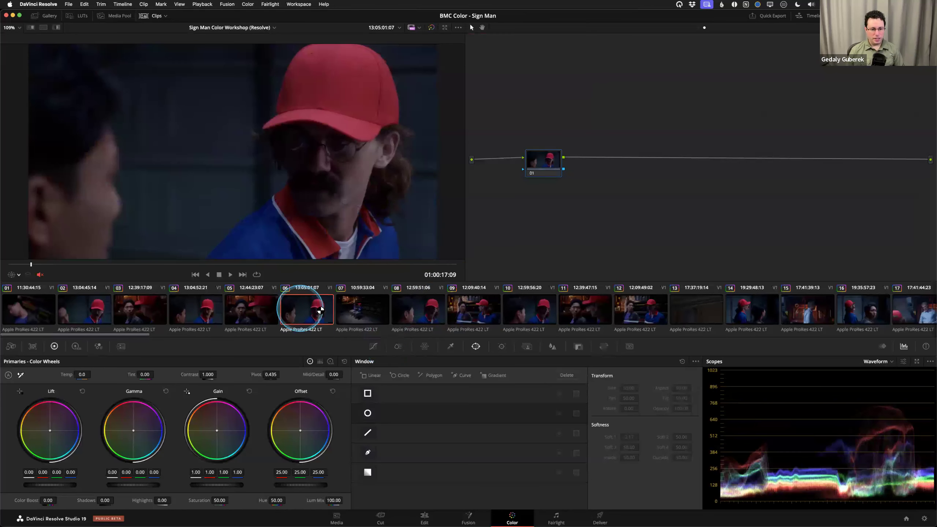
left_click(633, 309)
mouse_move(536, 147)
left_mouse_down()
mouse_move(541, 155)
mouse_move(535, 148)
left_mouse_up()
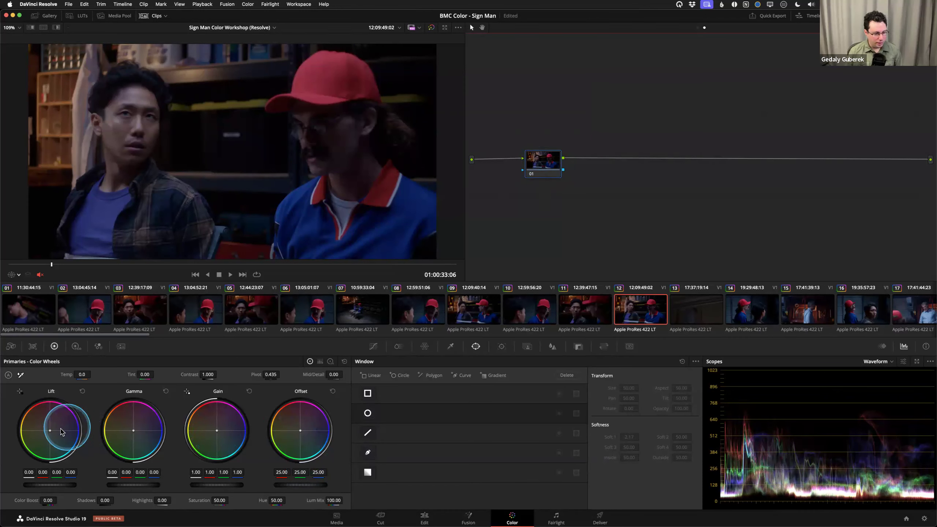
left_click_drag(50, 434, 43, 436)
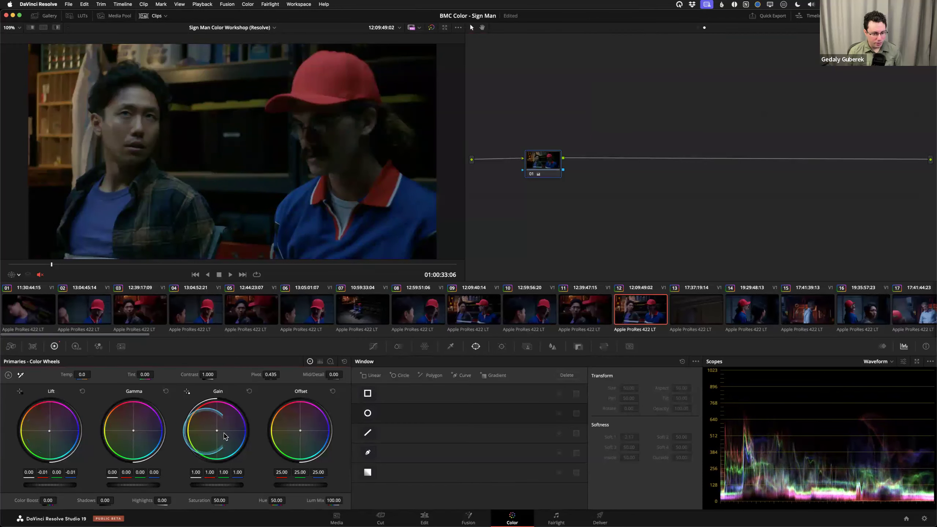
left_click_drag(216, 430, 215, 426)
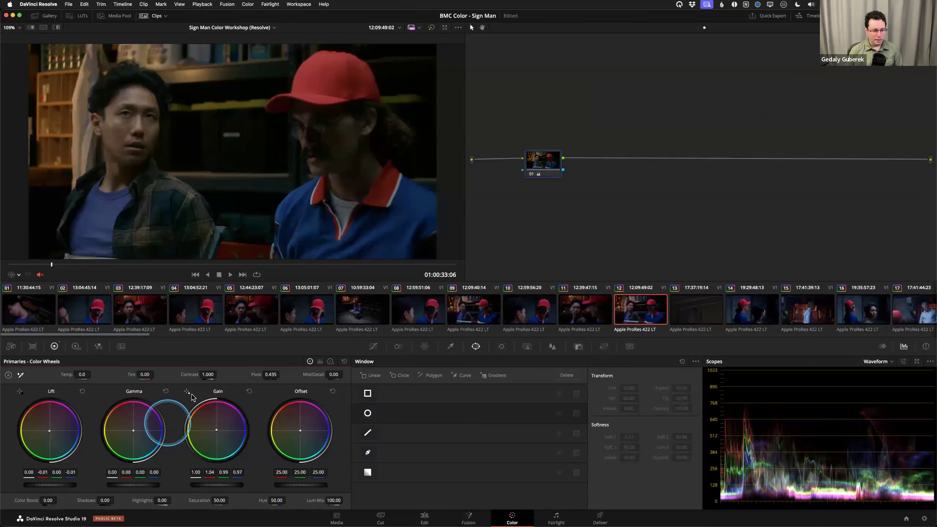
left_click_drag(207, 375, 353, 221)
left_click(537, 162)
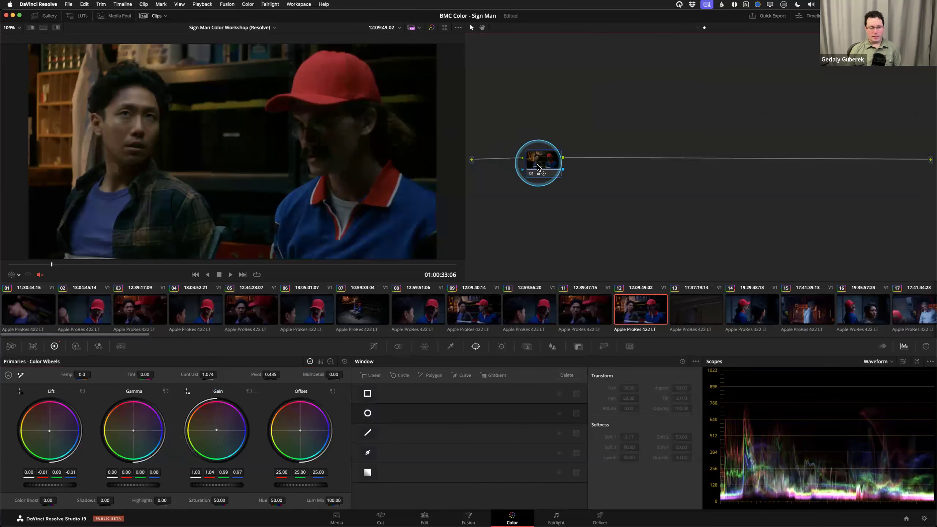
- Step through the clips from 12 to 37 to examine how the timeline-level look affects each shot
key("Down")
key("Down")
key("Down")
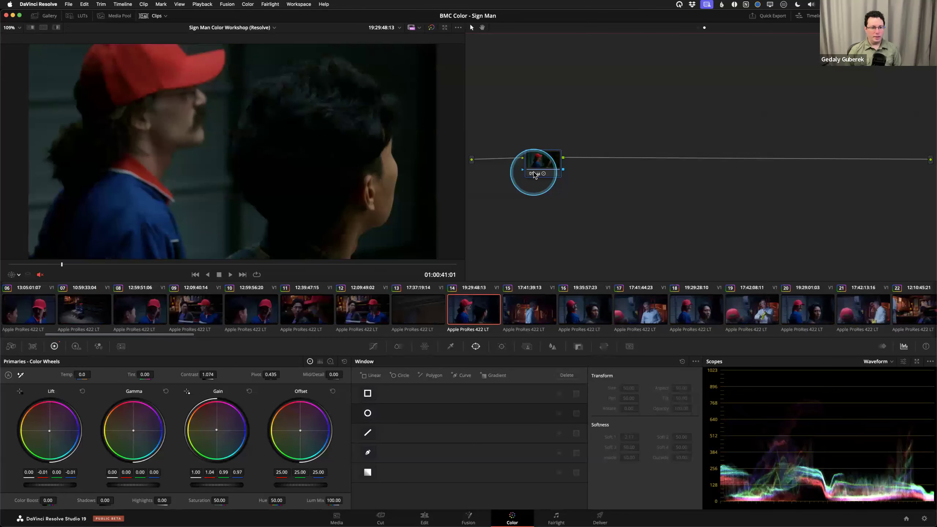
key("Down")
key("Down")
key("Down")
key("Down")
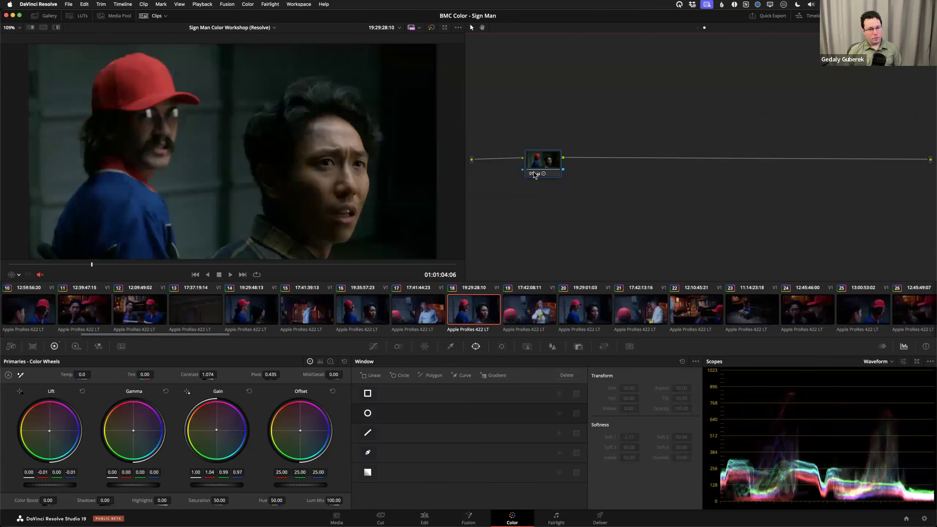
key("Down")
key("Down")
key("Down")
key("Down")
key("Down")
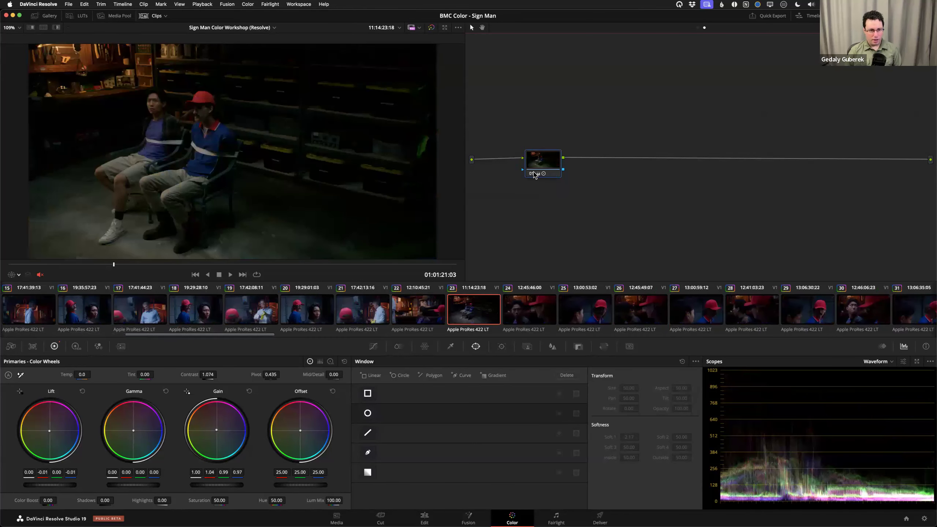
key("Down")
key("Down")
key("Down")
key("Down")
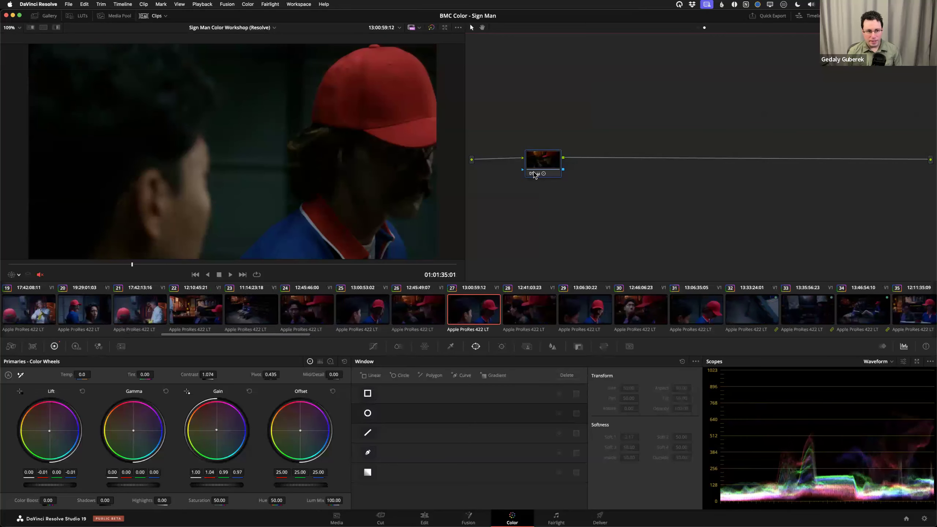
key("Down")
key("Down")
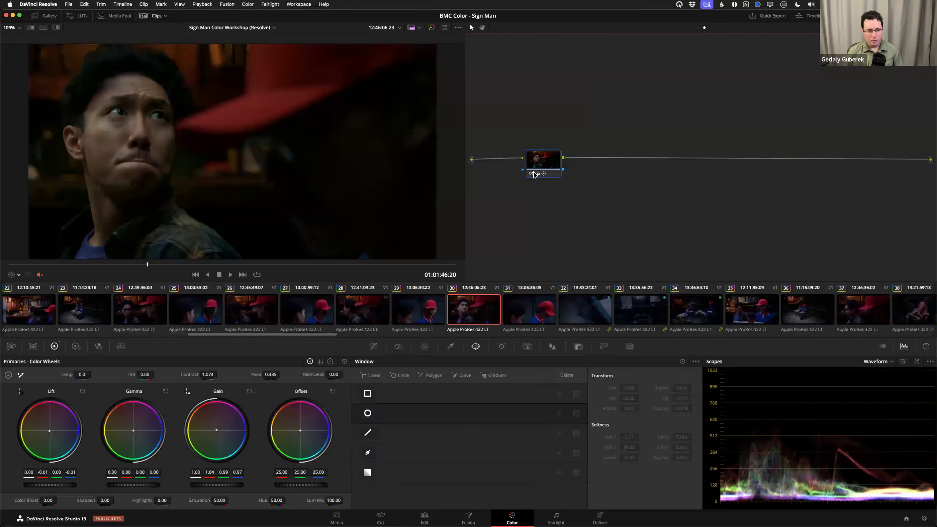
key("Down")
key("Down")
key("Down")
key("Down")
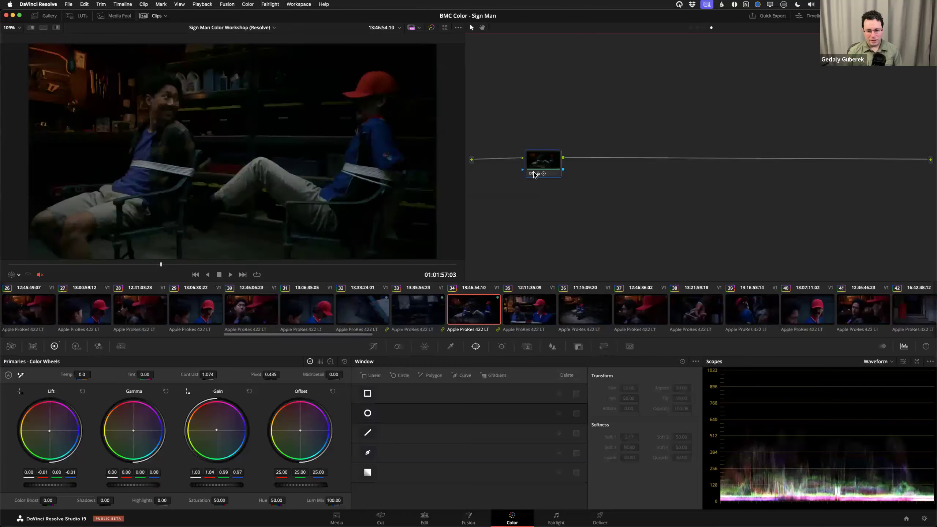
key("Down")
key("Down")
key("Down")
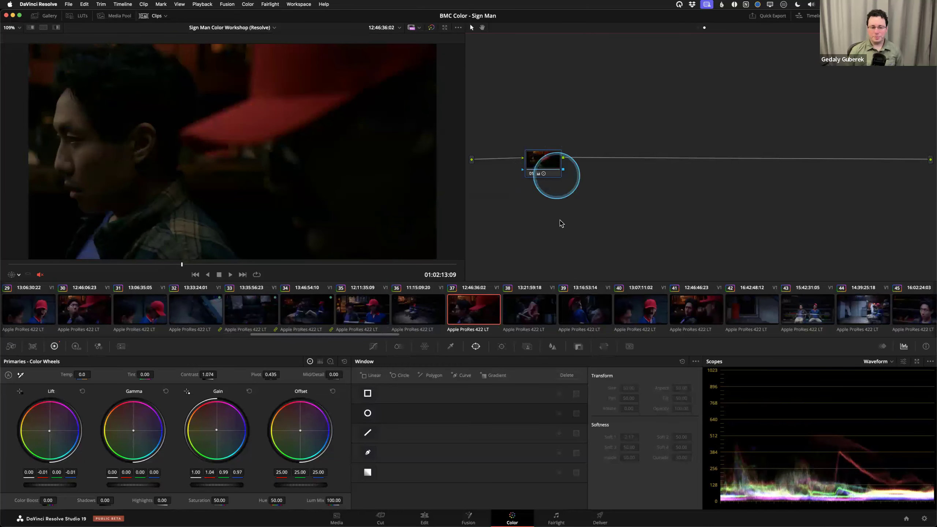
- Check the timeline-level look on clips 40 to 43 and return to clip 41
left_click(638, 308)
left_click_drag(548, 156, 559, 159)
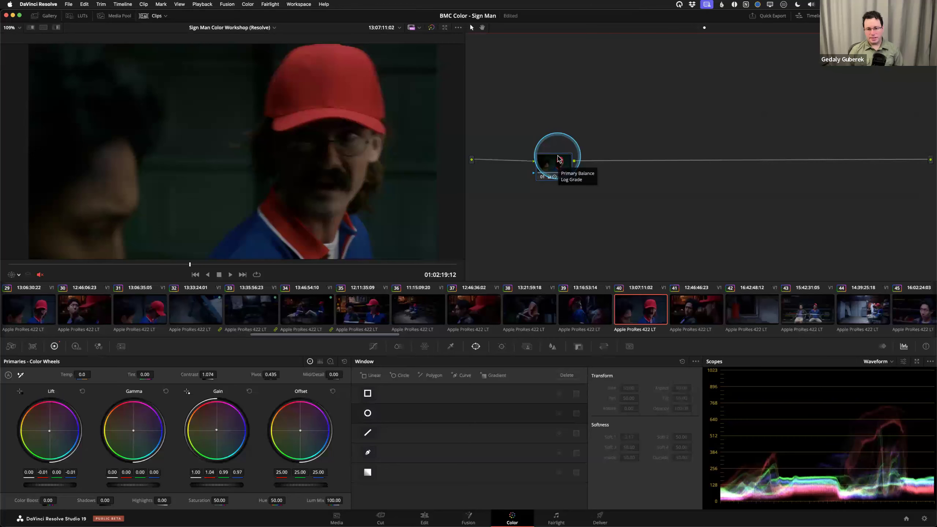
key("Down")
key("Down")
key("Down")
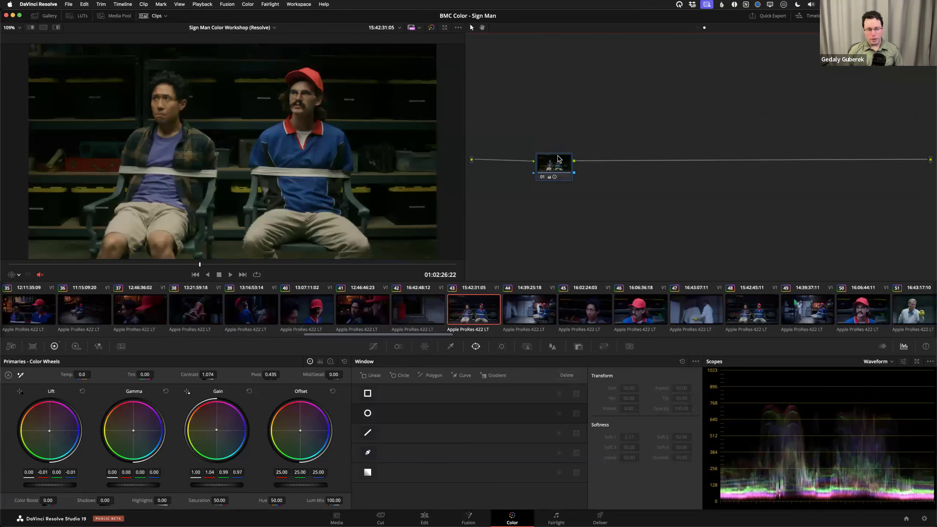
key("Up")
key("Up")
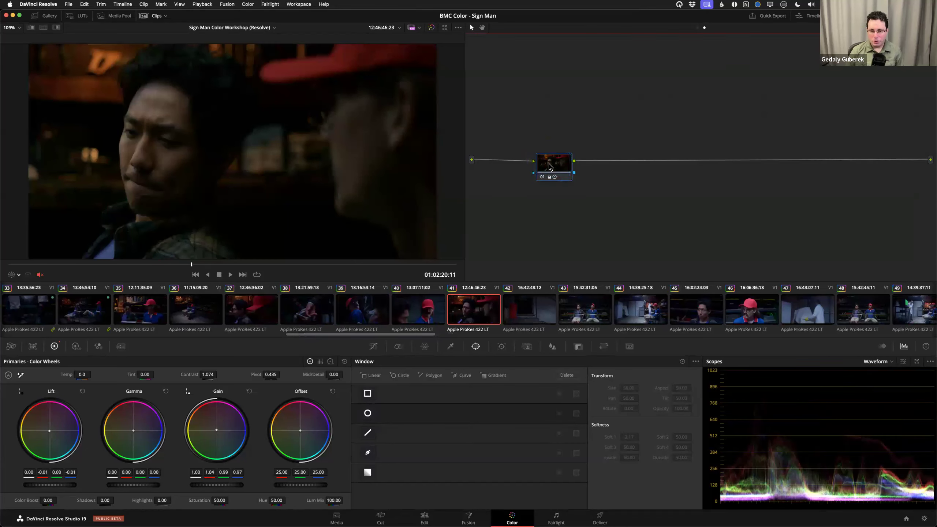
- Raise the master offset on clip 41's clip-level EXP node to brighten the shot
left_click(697, 28)
left_click(517, 151)
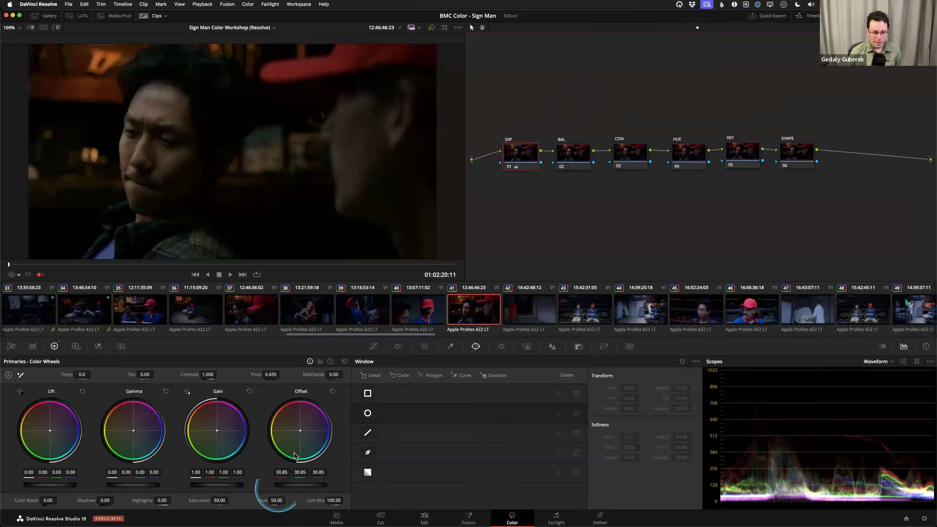
scroll(300, 484, "up", 10)
scroll(301, 487, "up", 5)
scroll(301, 487, "up", 1)
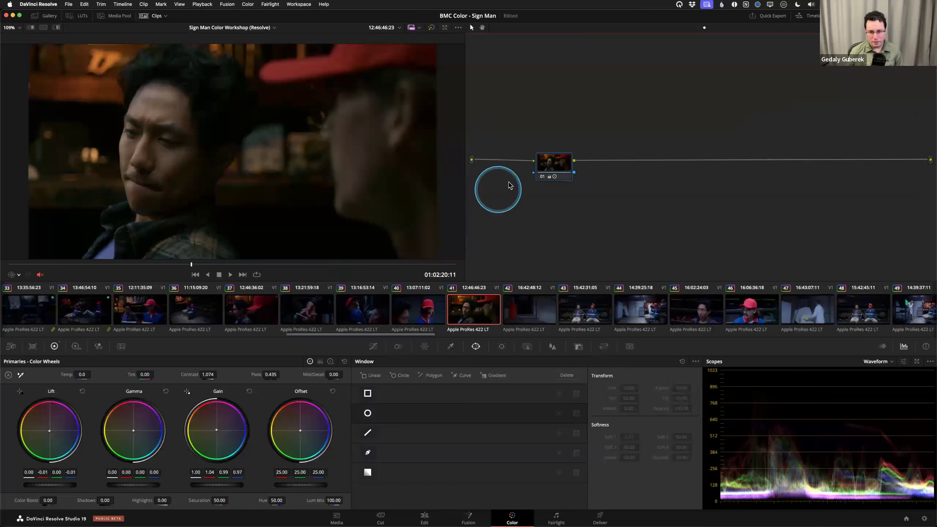
- Step through clips 42 to 50 to examine the timeline-level look on each shot
key("Down")
key("Down")
key("Down")
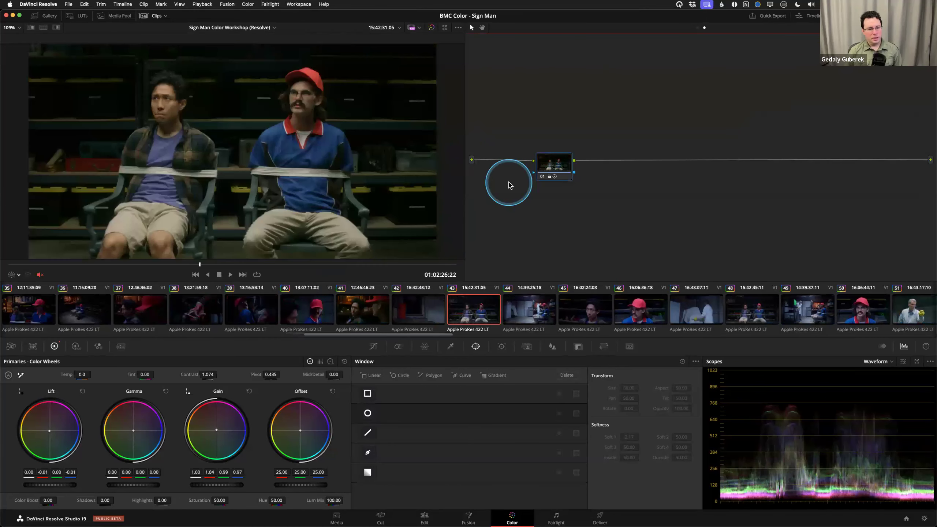
key("Down")
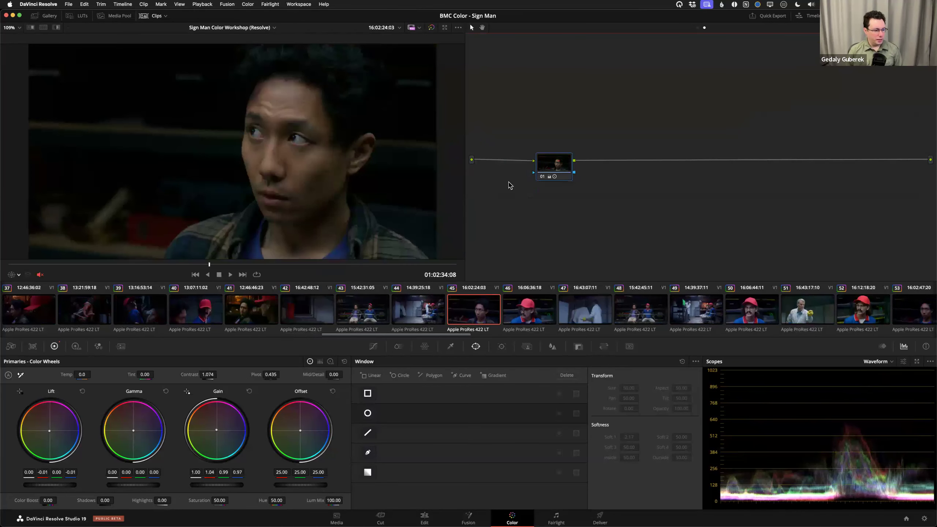
key("Down")
key("Down")
key("Down")
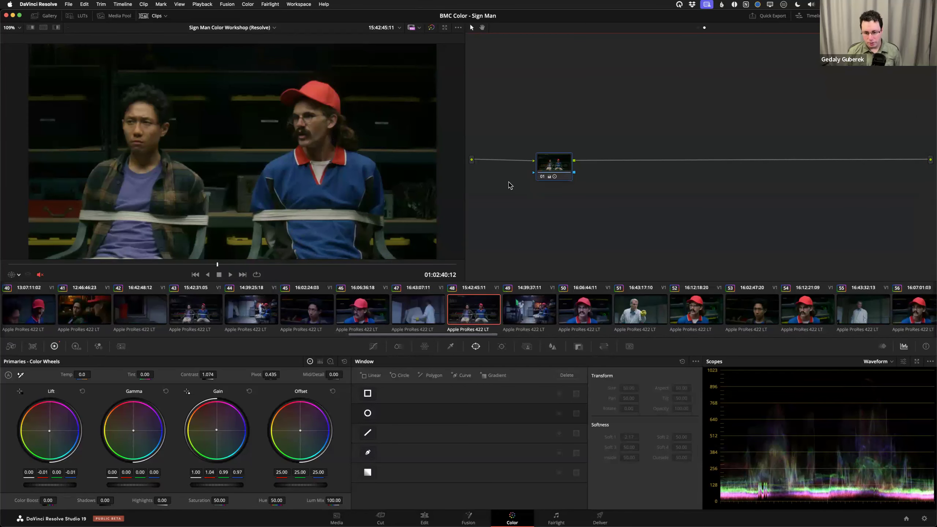
left_click(581, 309)
- Reset the grade of the single timeline-level node while clip 50 is displayed
mouse_move(546, 170)
left_mouse_down()
mouse_move(547, 179)
mouse_move(548, 167)
left_mouse_up()
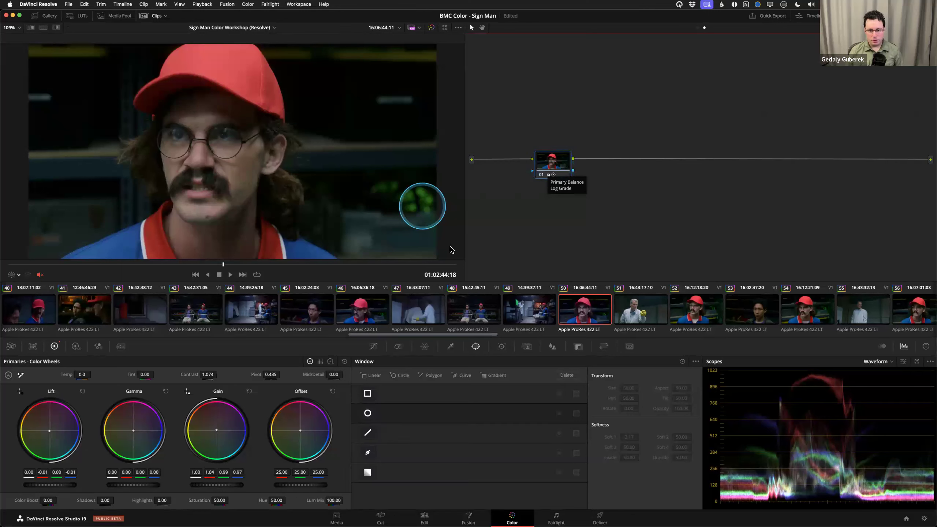
right_click(557, 170)
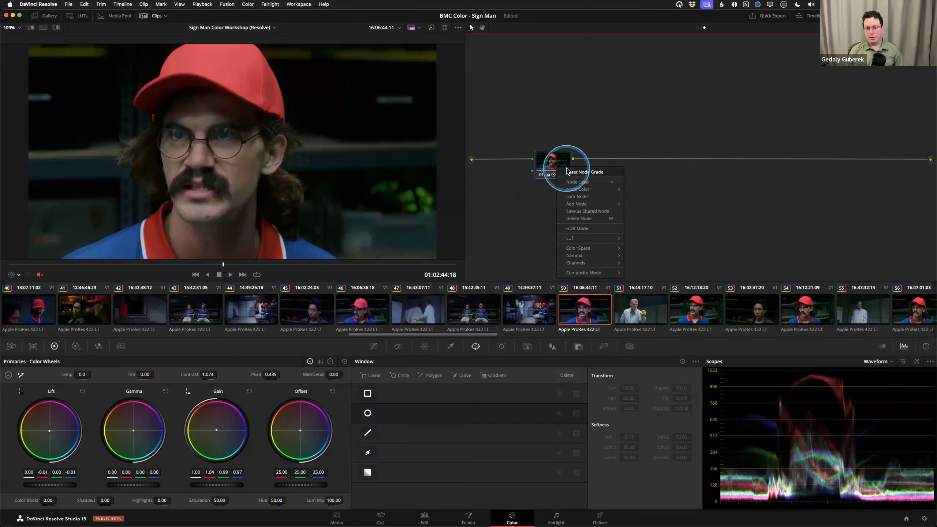
left_click(584, 172)
- Add a serial node labelled CONTRAST after timeline-level node 01 and space the two nodes apart in the graph
left_click_drag(556, 165, 689, 164)
key("alt+s")
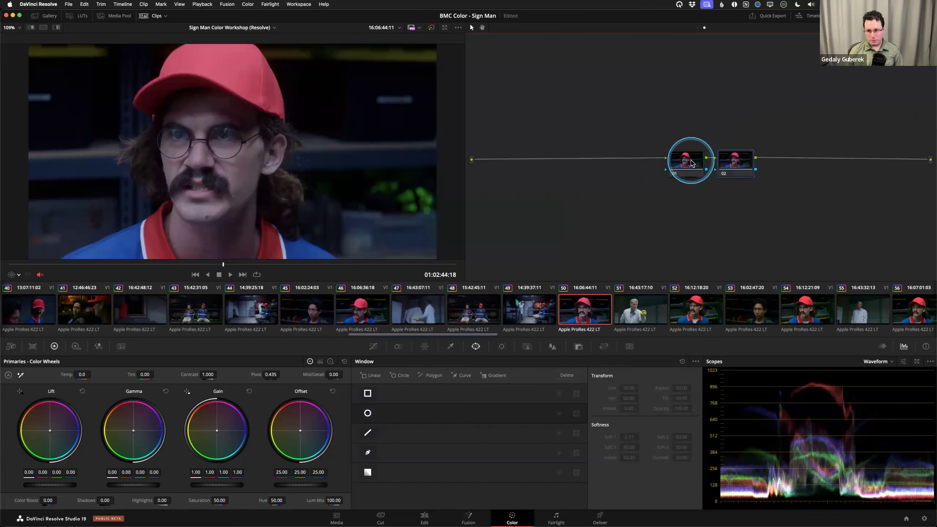
left_click(740, 161)
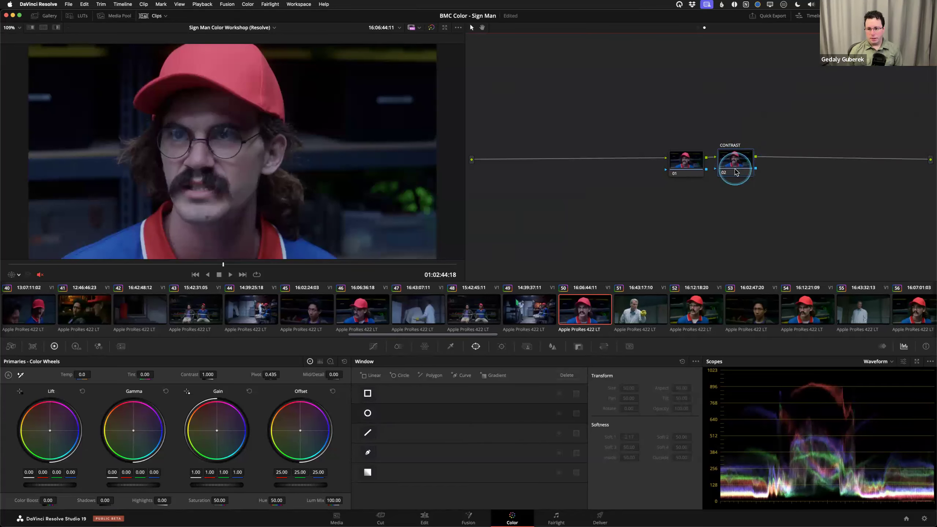
left_click_drag(738, 176, 769, 178)
left_click_drag(687, 172, 652, 173)
left_click_drag(779, 171, 737, 169)
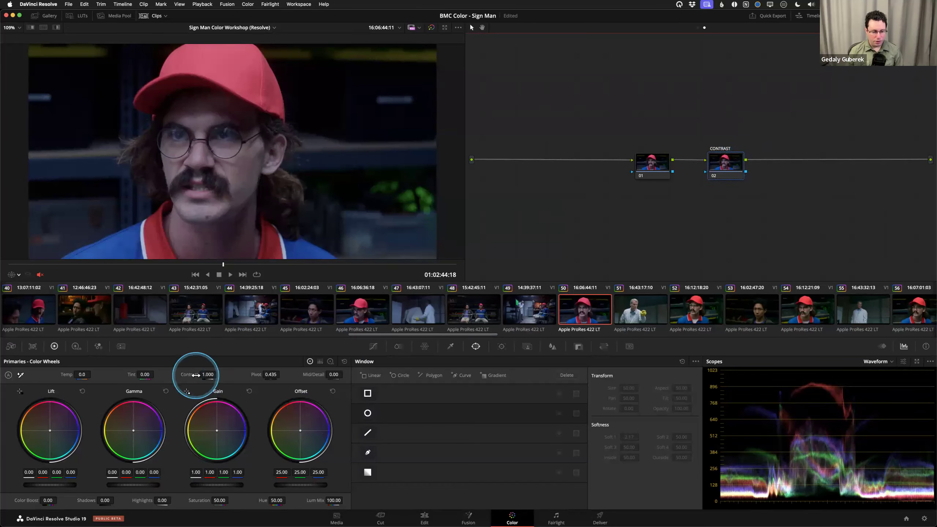
- Try contrast 1.136 and pivot 0.461 on the CONTRAST node, and reset that node's grade
left_click_drag(188, 375, 274, 378)
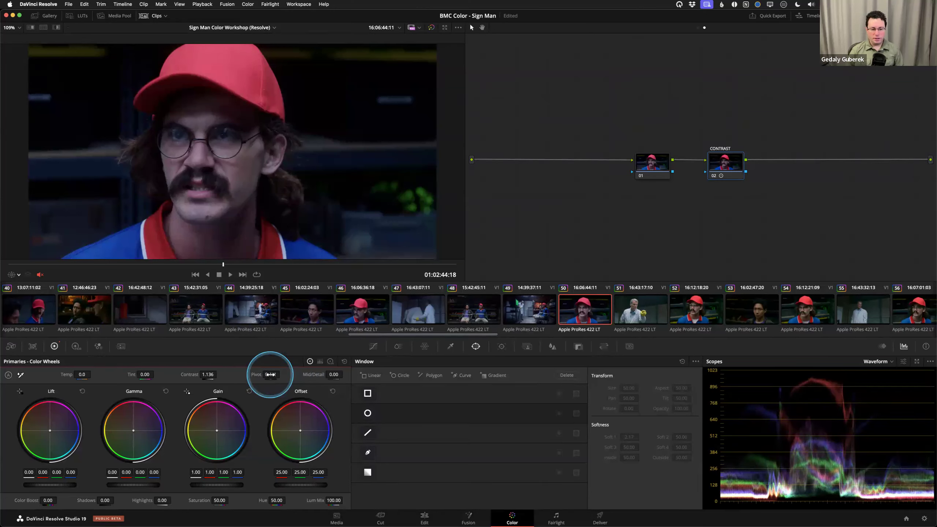
left_click(373, 347)
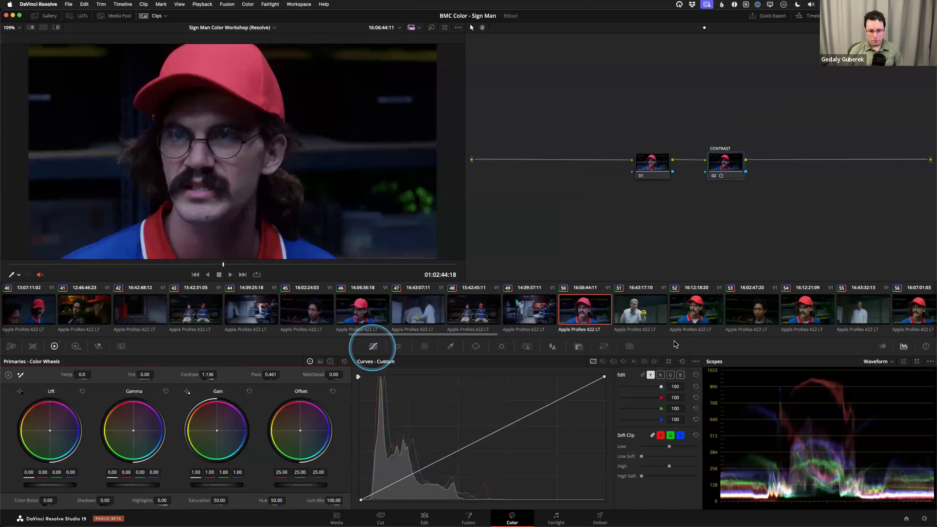
right_click(725, 163)
left_click(727, 225)
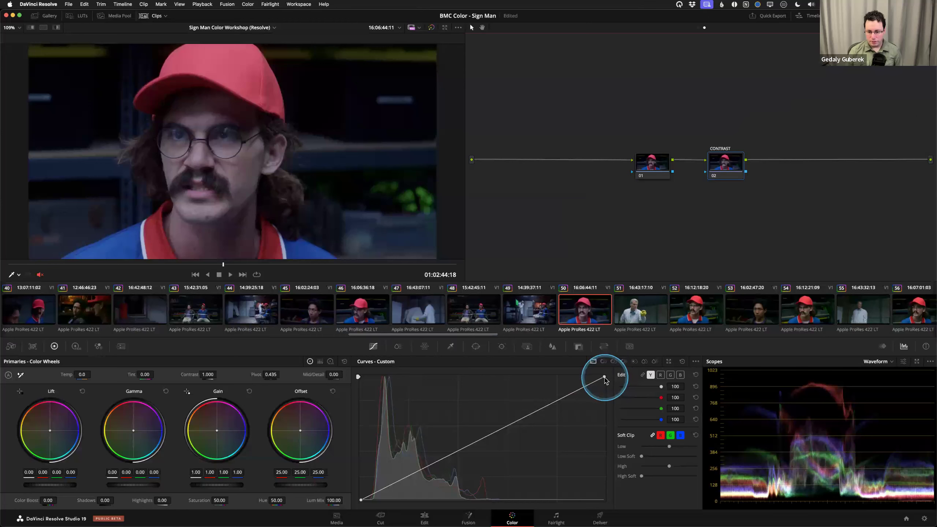
- Shape the CONTRAST node's luma custom curve into an S, lowering the white point, raising the upper midtones and pulling down the shadows
left_click_drag(604, 377, 605, 390)
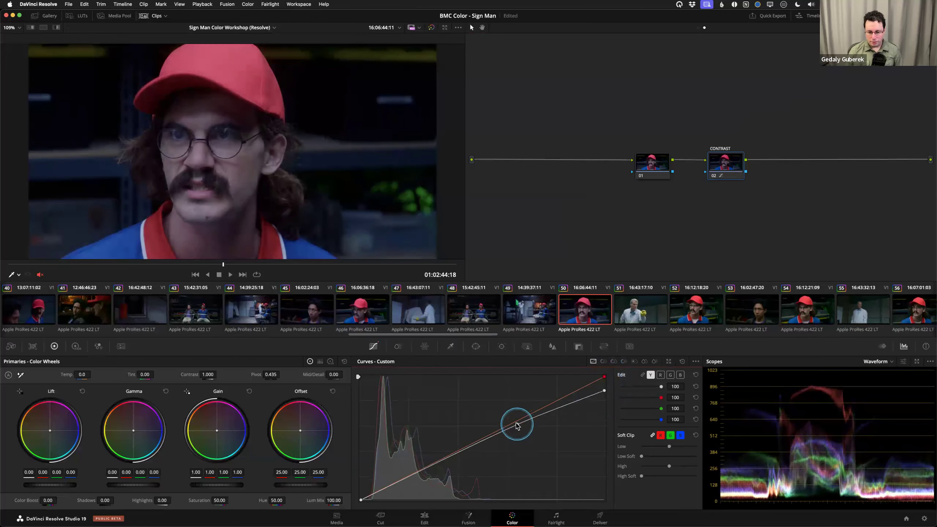
left_click_drag(517, 425, 515, 419)
mouse_move(405, 479)
left_mouse_down()
mouse_move(358, 497)
mouse_move(420, 479)
left_mouse_up()
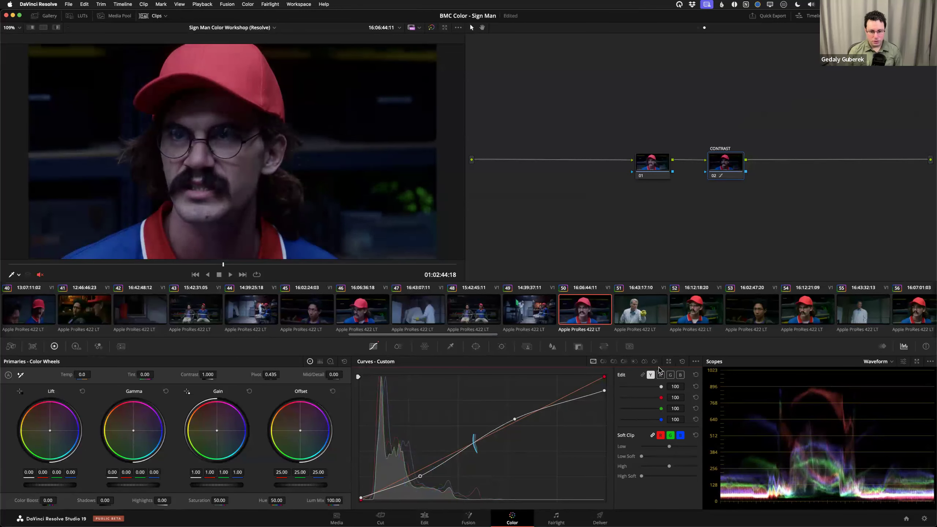
left_click_drag(605, 391, 605, 402)
left_click_drag(515, 419, 504, 422)
left_click_drag(604, 402, 604, 408)
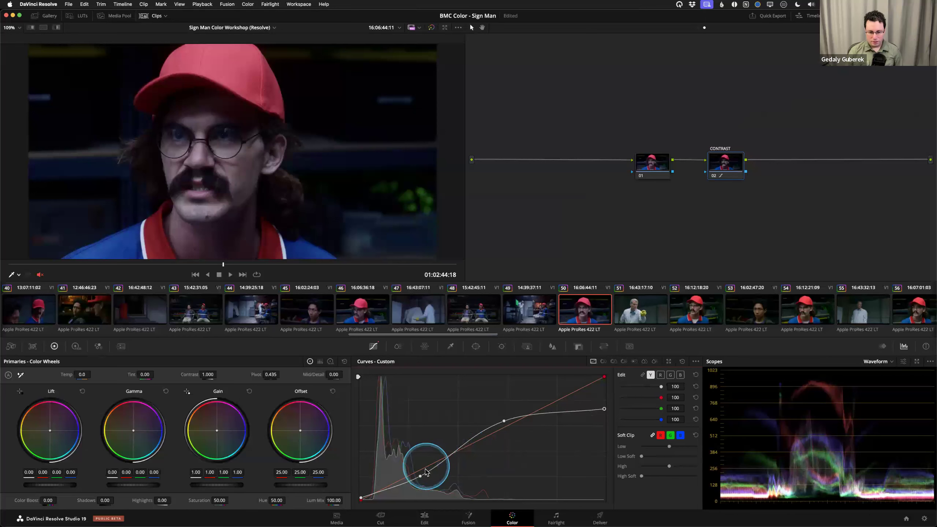
left_click_drag(421, 477, 421, 481)
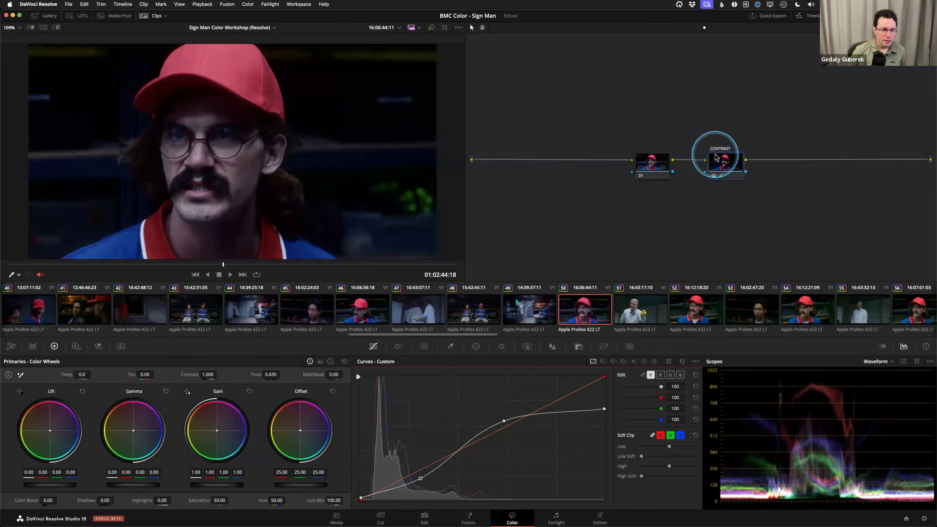
- Go to clip 52 and compare the shot with the CONTRAST node off and on
left_click_drag(718, 163, 718, 164)
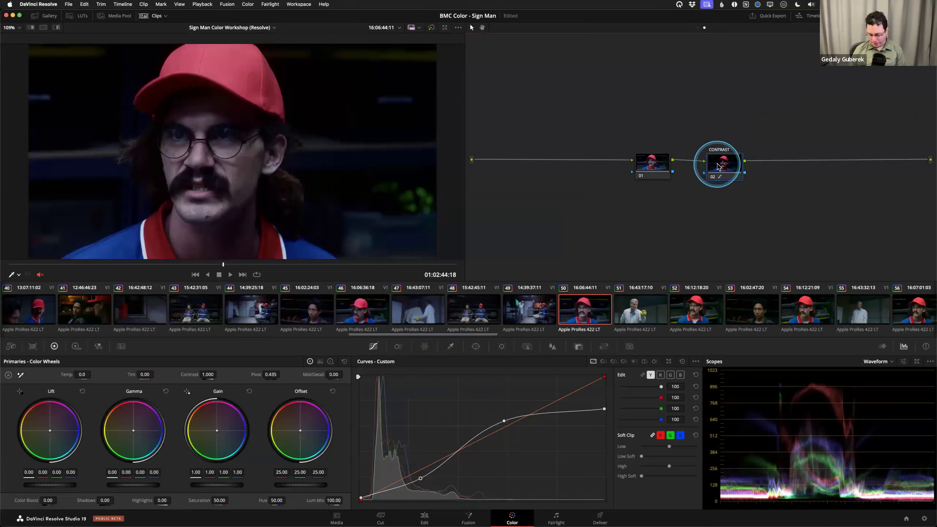
key("Down")
key("Down")
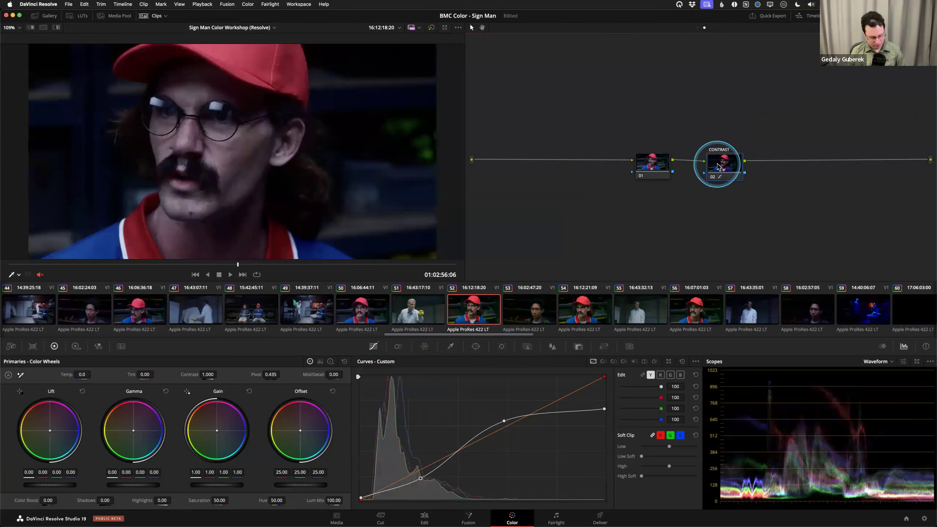
key("super+d")
key("super+d")
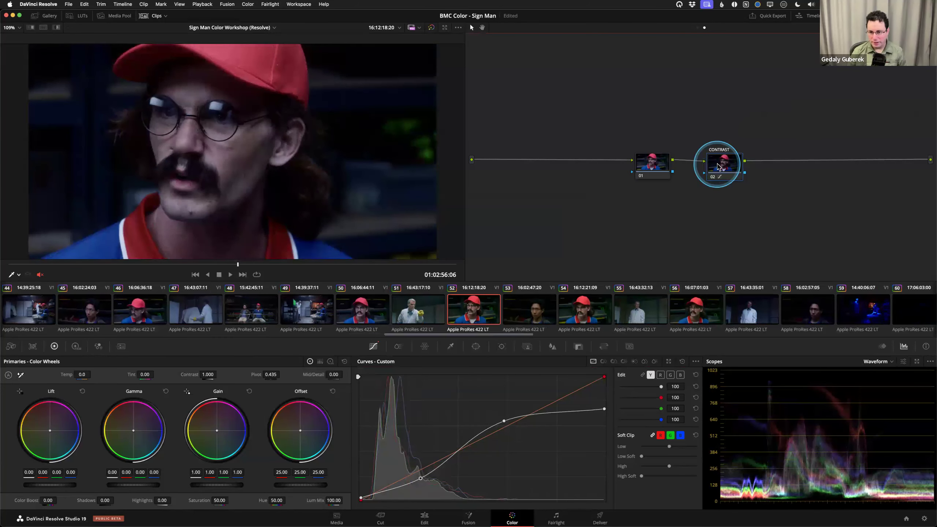
key("super+d")
key("super+d")
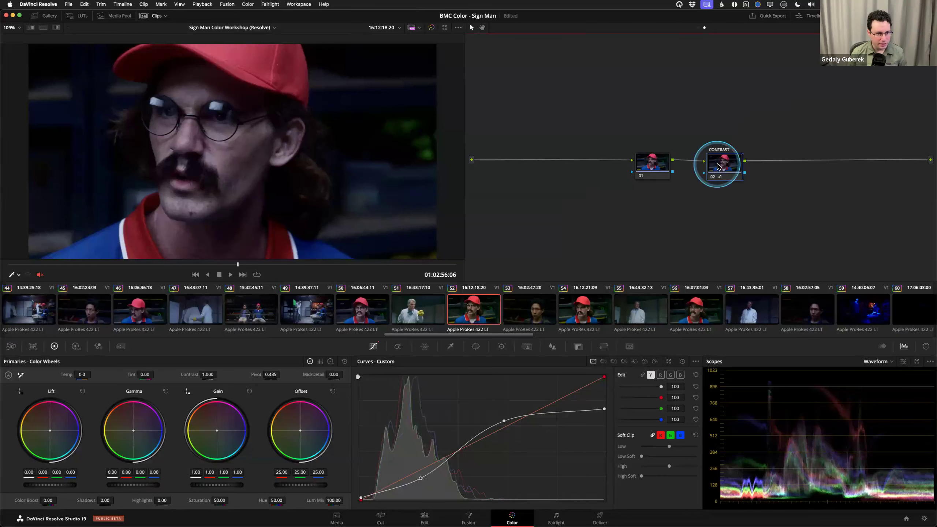
- Step through clips 53 to 56, toggling the CONTRAST node off and on to examine its effect on each shot
key("Down")
key("super+d")
key("super+d")
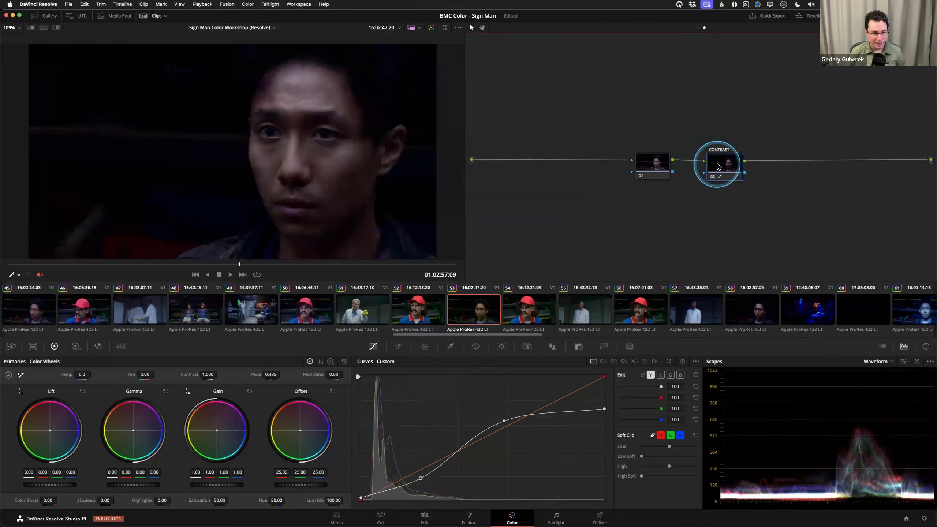
key("Down")
key("super+d")
key("super+d")
key("Down")
key("super+d")
key("super+d")
key("Down")
key("super+d")
key("super+d")
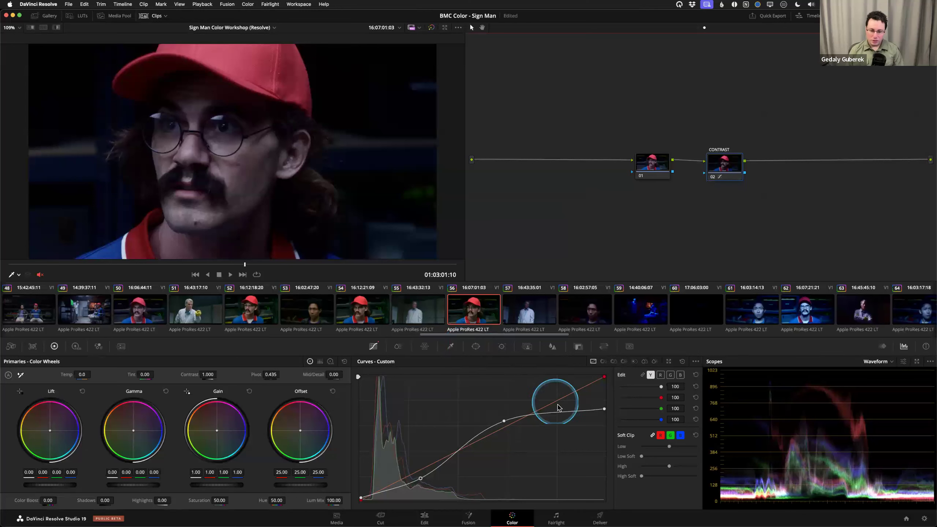
- Raise the white end point of the CONTRAST node's custom curve slightly
left_click_drag(605, 410, 605, 397)
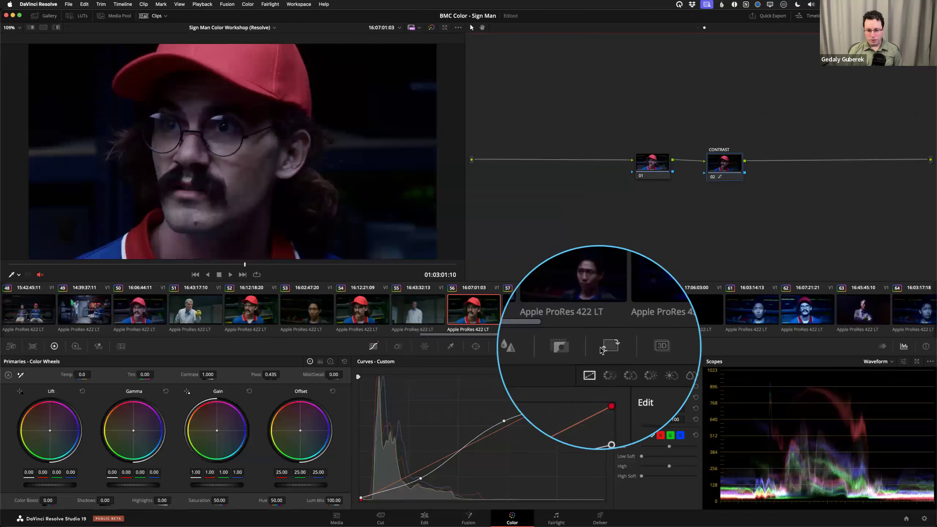
left_click_drag(720, 166, 726, 166)
left_click(648, 166)
- Set the CONTRAST node's Key Output gain to 0.5 to halve the strength of its curve adjustment
left_click(726, 168)
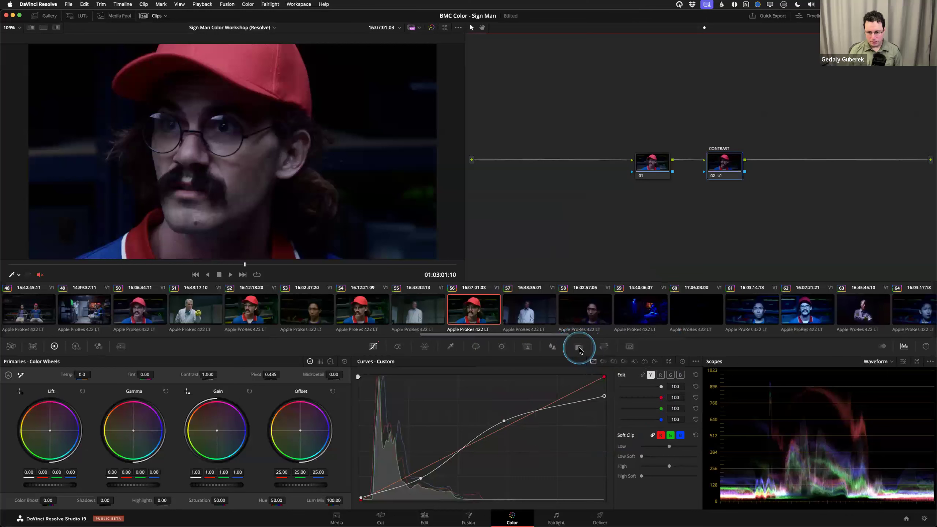
left_click(578, 349)
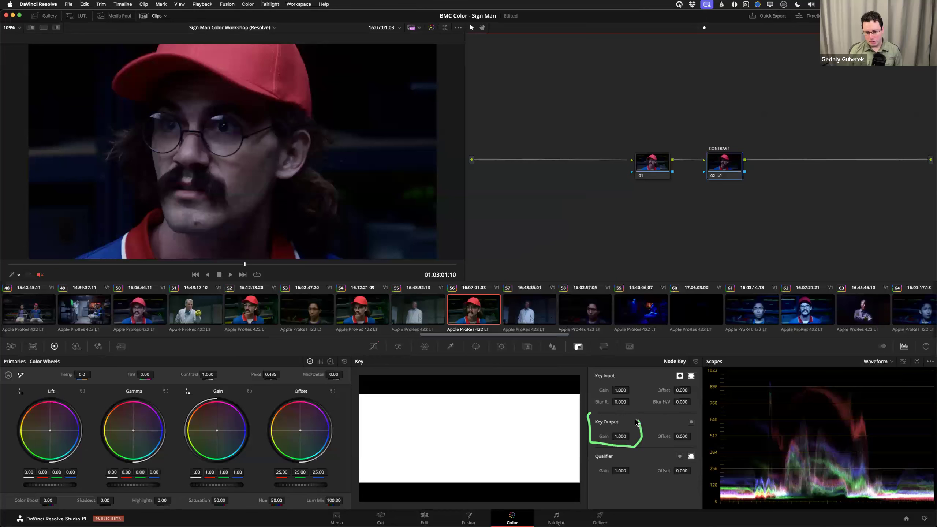
mouse_move(620, 436)
left_mouse_down()
mouse_move(179, 422)
mouse_move(419, 444)
mouse_move(467, 262)
left_mouse_up()
mouse_move(621, 435)
left_mouse_down()
mouse_move(600, 434)
mouse_move(619, 436)
left_mouse_up()
left_click(619, 435)
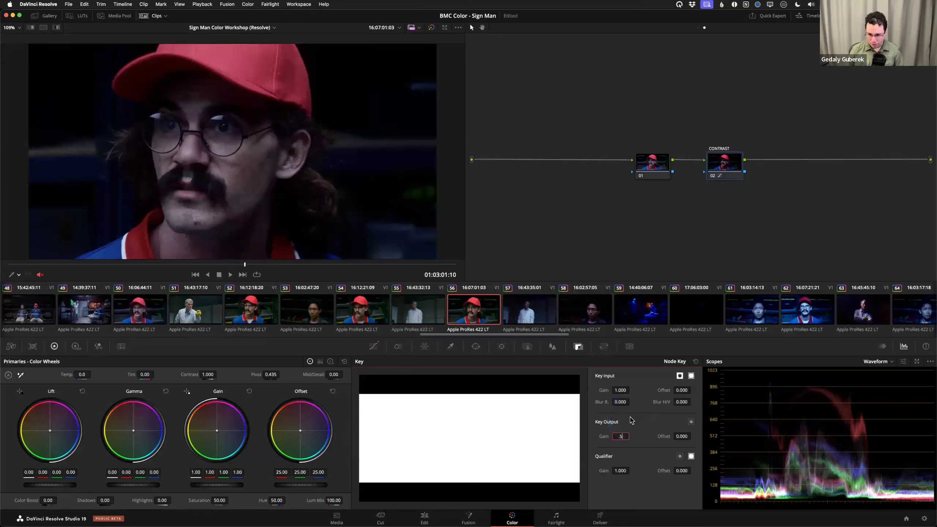
type(".5")
key("Return")
- Toggle the CONTRAST node off and on repeatedly to compare the shot with and without the reduced grade
left_click(736, 171)
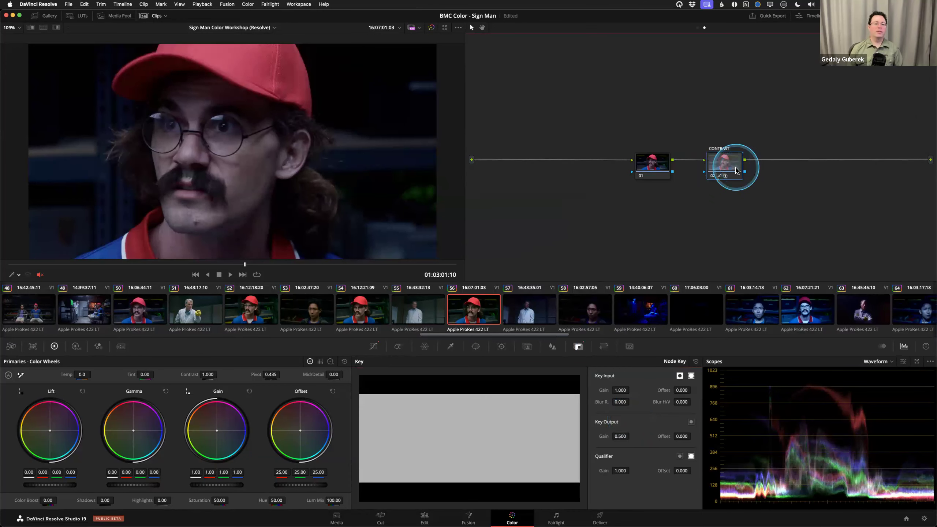
key("super+d")
key("super+d")
key("super+d")
key("super+d")
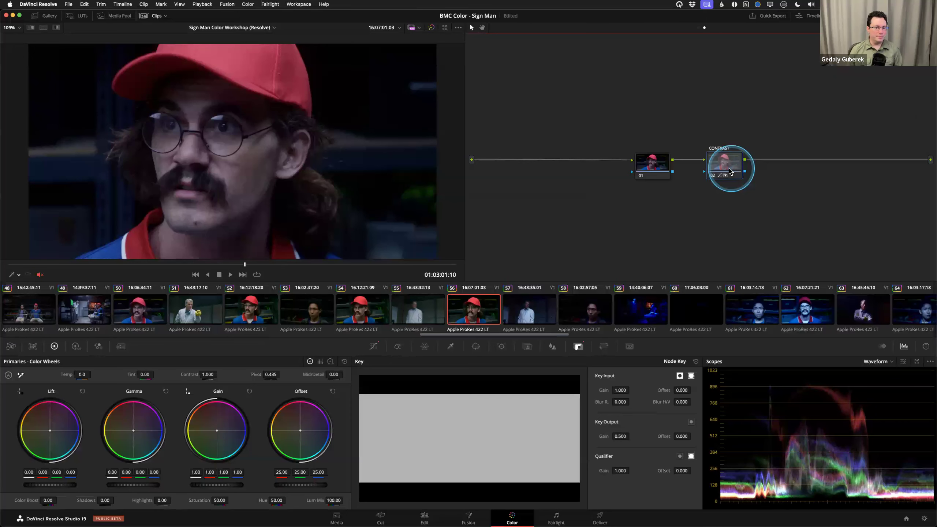
- Disable the CONTRAST node and space it well apart from node 01 in the node graph
left_click(658, 162)
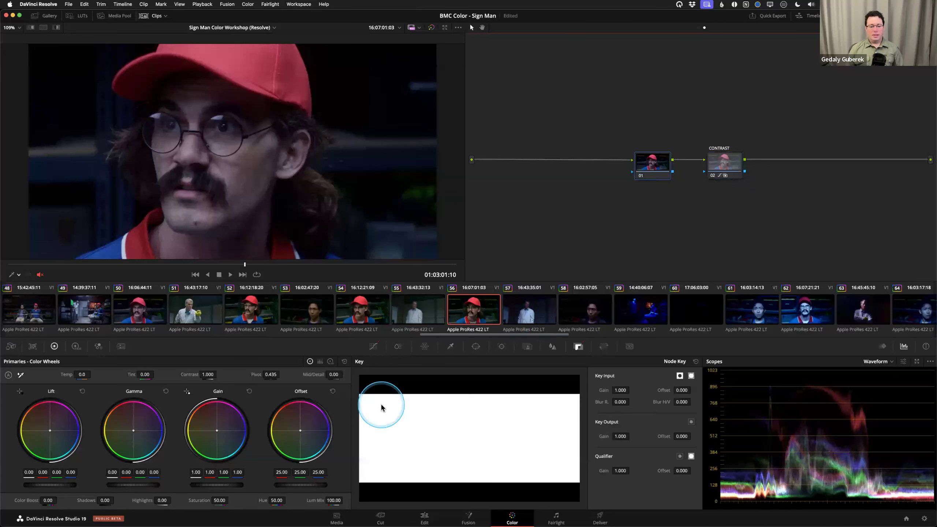
left_click_drag(726, 164, 645, 167)
left_click_drag(718, 161, 701, 161)
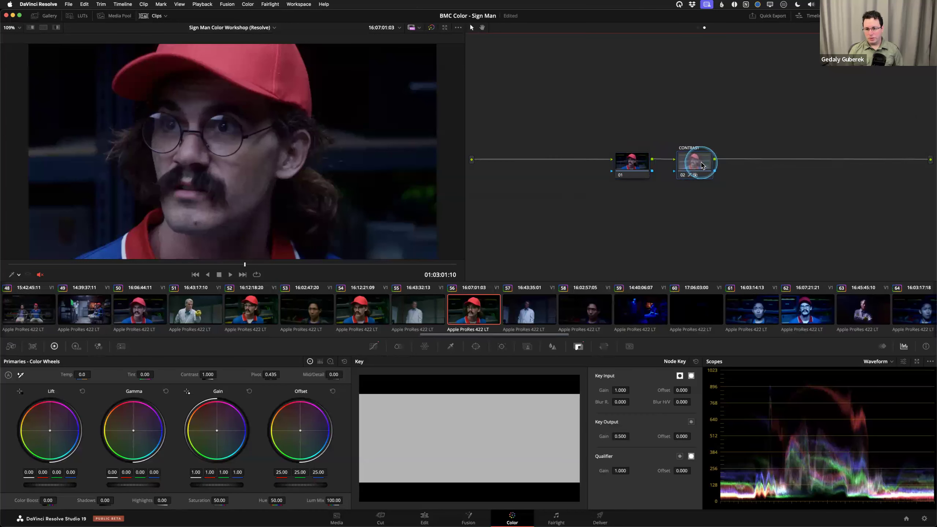
left_click(633, 163)
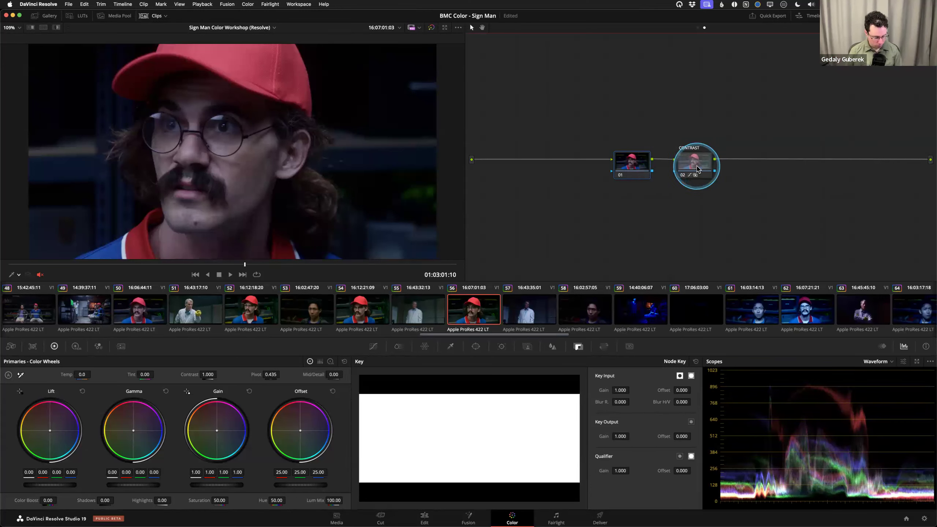
left_click(697, 166)
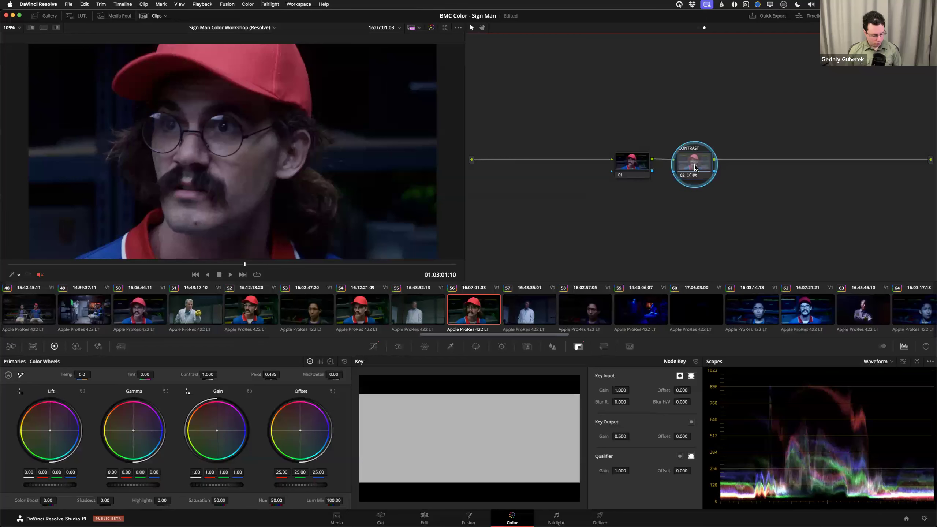
key("ctrl+d")
left_click_drag(700, 167, 736, 170)
left_click(611, 173)
left_click_drag(611, 172, 596, 173)
- Search the effects library for "film look" and apply Film Look Creator to node 01
left_click(374, 346)
left_click(869, 67)
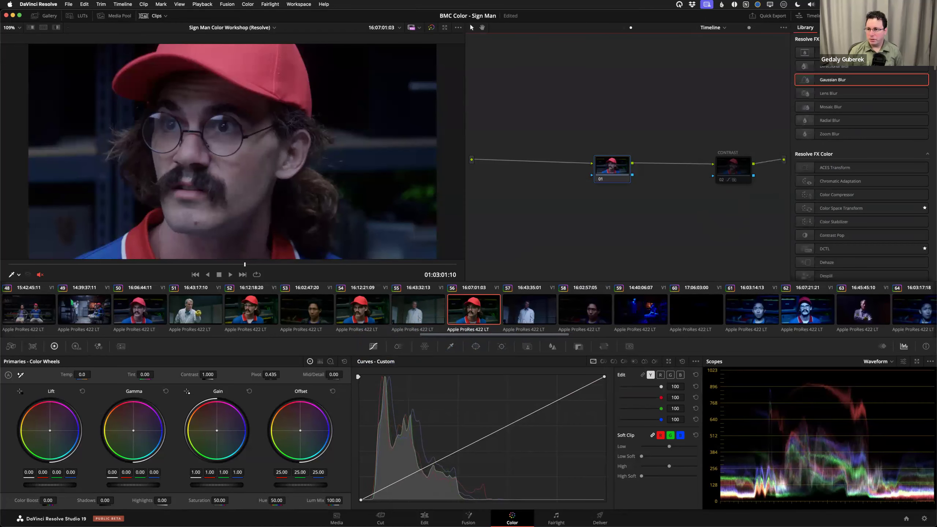
left_click(896, 80)
left_click(919, 28)
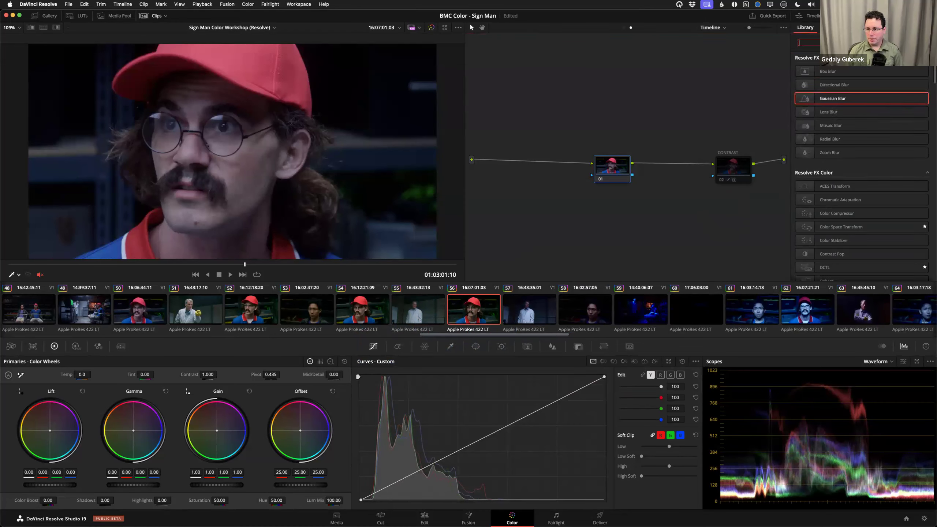
left_click(885, 15)
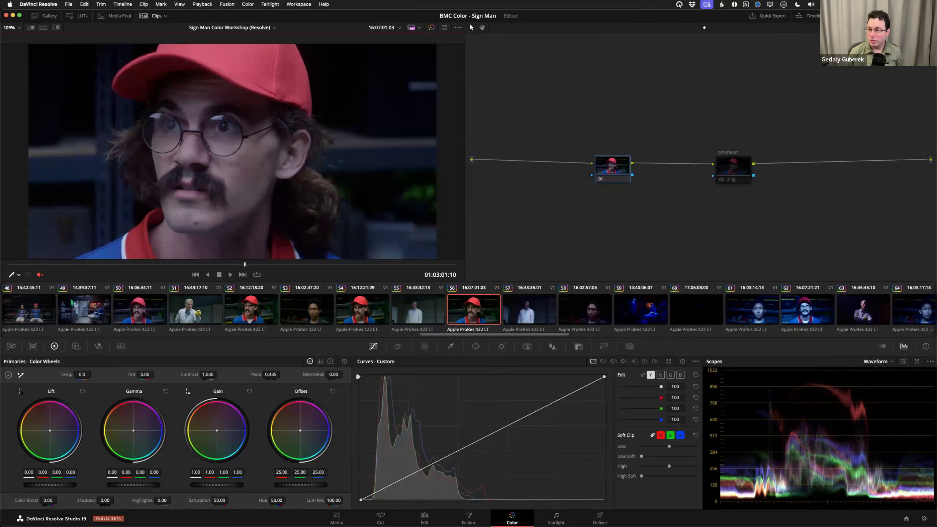
left_click(884, 16)
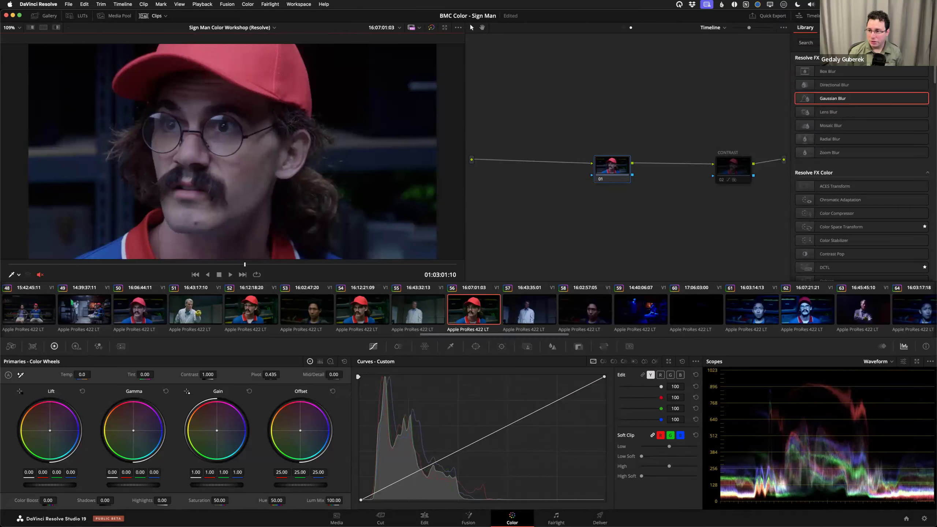
left_click(828, 43)
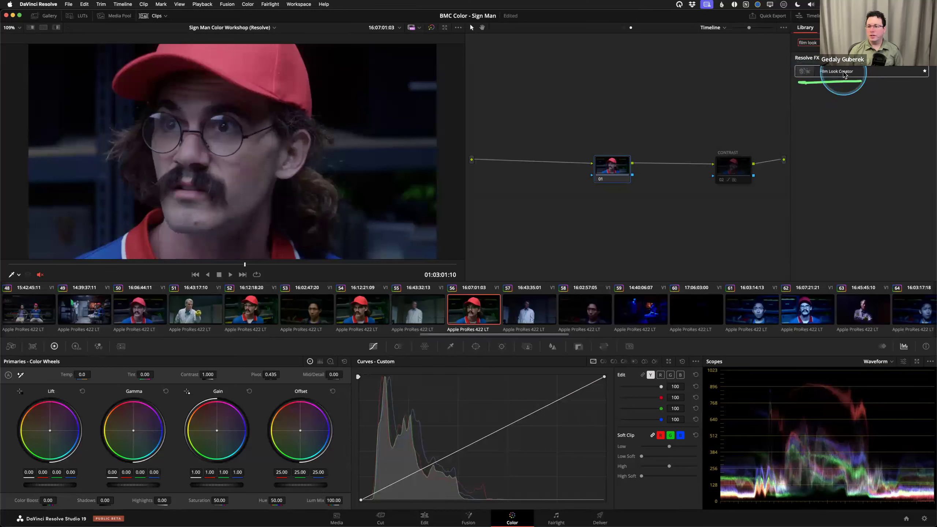
left_click_drag(736, 115, 614, 171)
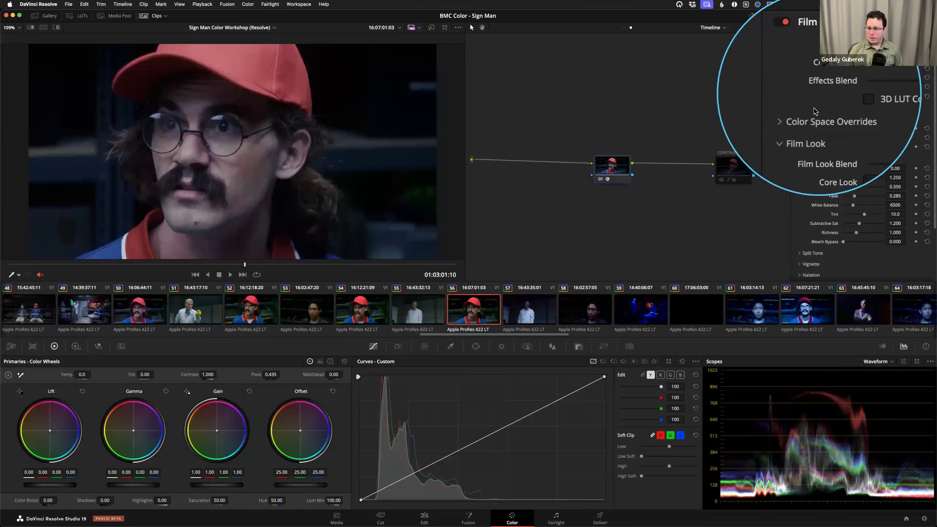
- Look over the Film Look Creator's core look and color settings on node 01
scroll(807, 114, "down", 3)
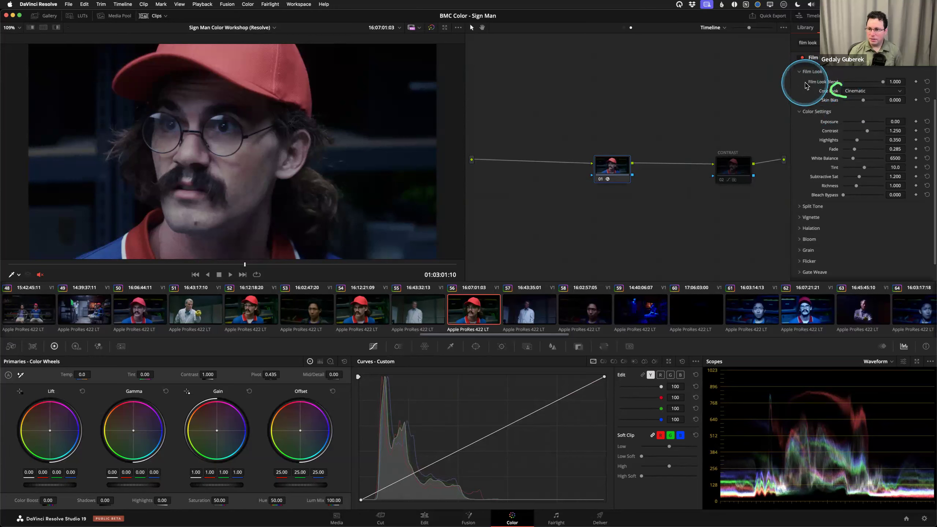
scroll(806, 86, "up", 1)
left_click_drag(822, 66, 713, 176)
left_click(728, 172)
left_click(620, 167)
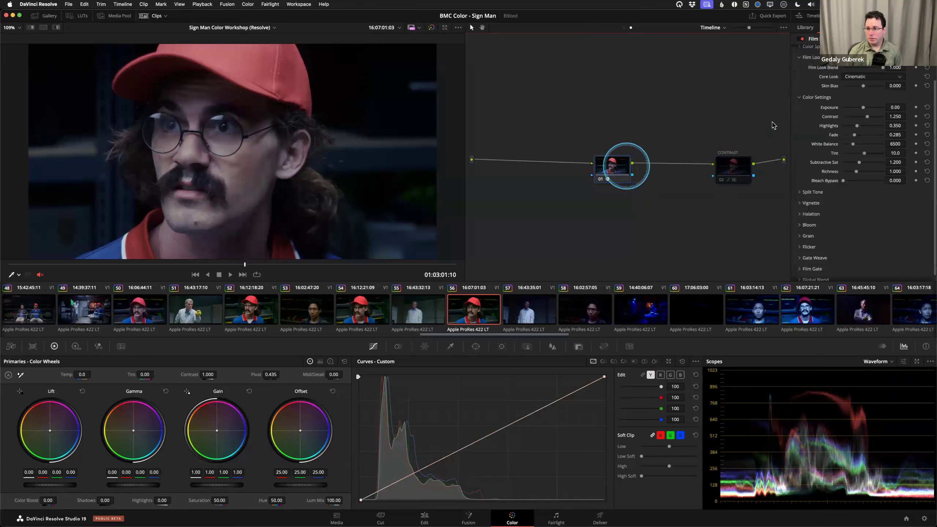
scroll(827, 101, "up", 2)
scroll(823, 123, "down", 2)
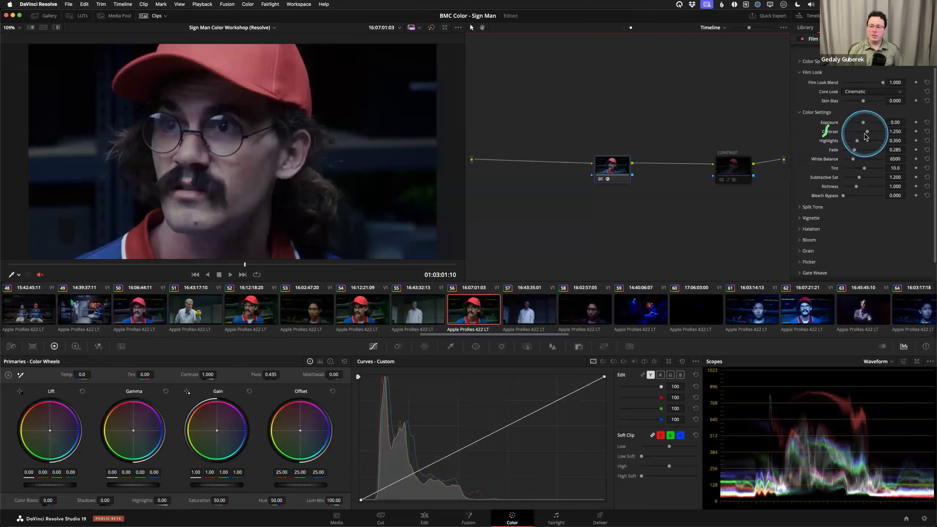
scroll(825, 165, "down", 1)
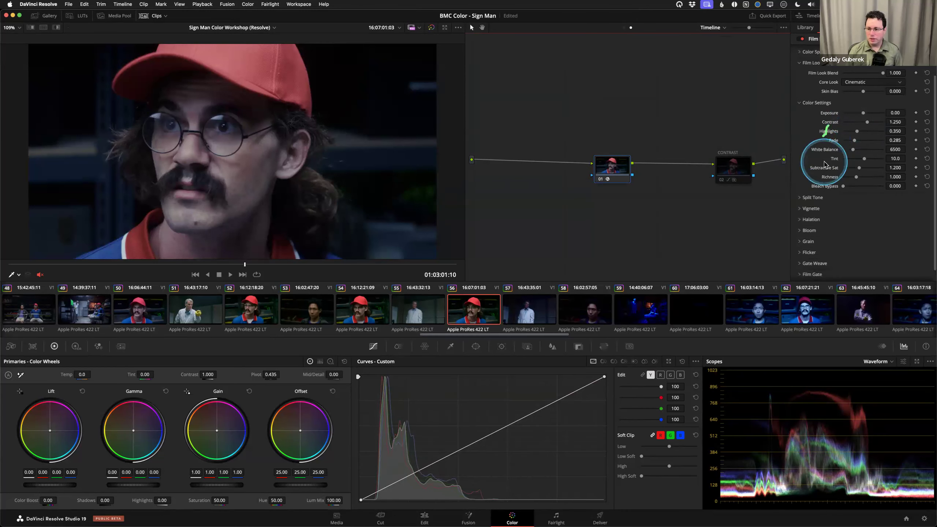
scroll(824, 164, "down", 1)
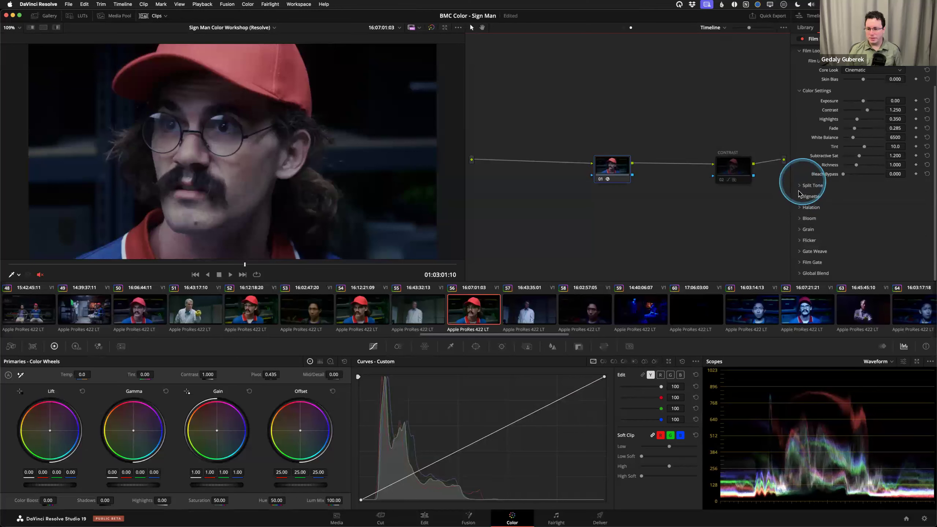
- Set the Film Look Creator's vignette amount to 0.991 and its size to 1.000
left_click(800, 197)
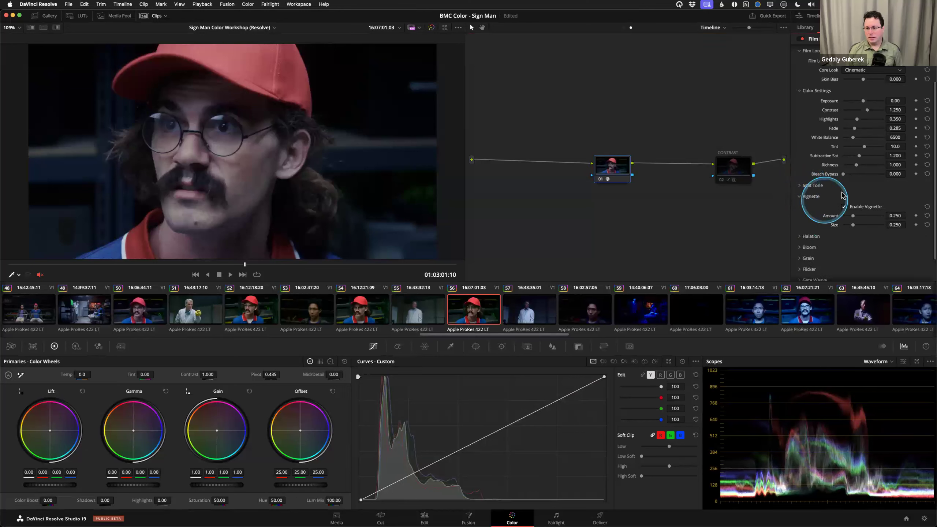
left_click_drag(857, 216, 909, 227)
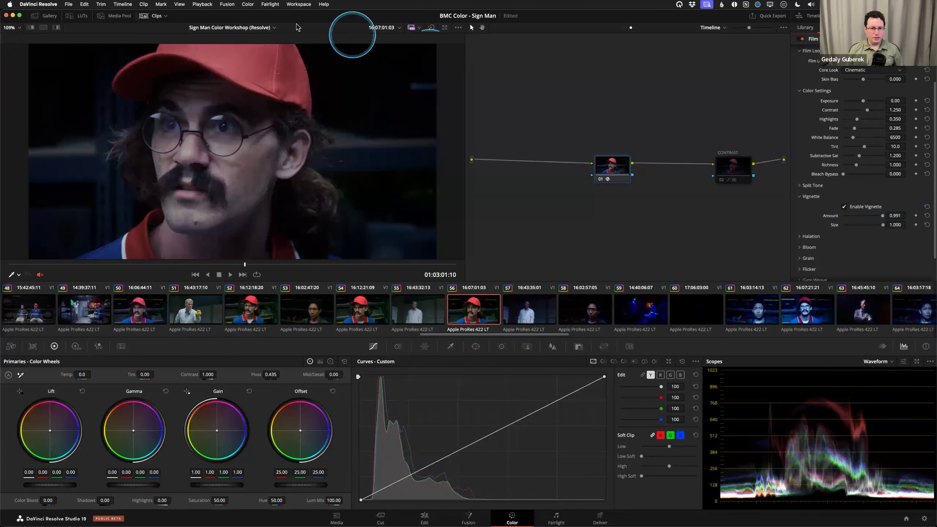
mouse_move(440, 162)
left_mouse_down()
mouse_move(398, 17)
mouse_move(318, 226)
mouse_move(163, 26)
mouse_move(321, 181)
left_mouse_up()
- Reduce the Film Look Creator's vignette amount to 0.000 and collapse its settings
left_click_drag(884, 216, 793, 217)
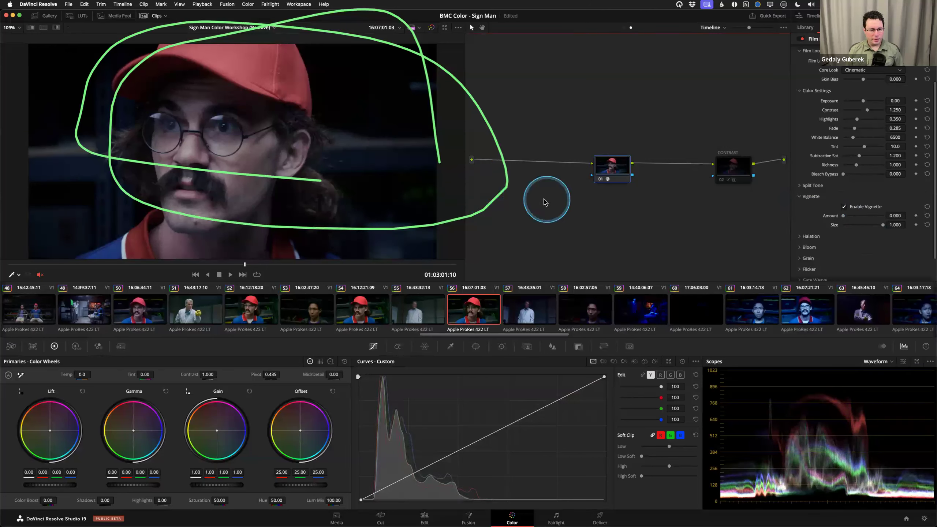
key("Escape")
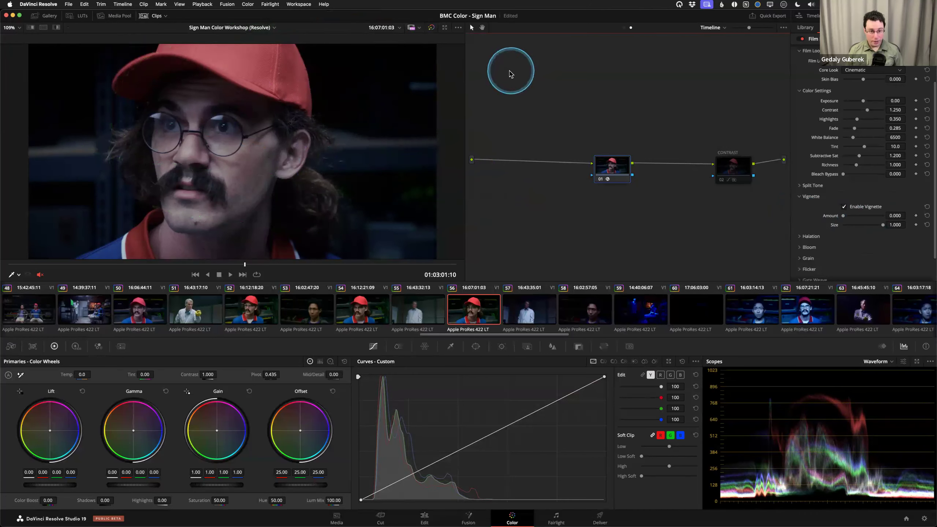
left_click_drag(843, 216, 794, 226)
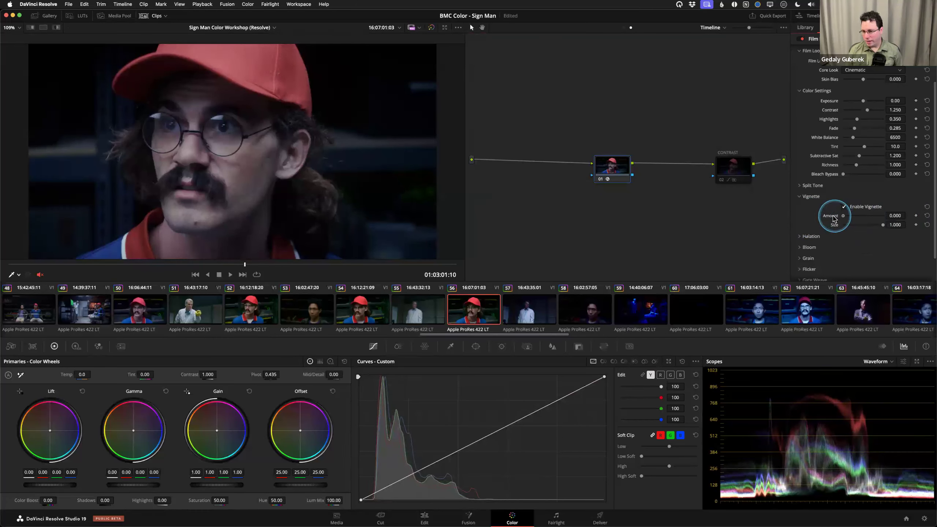
left_click(804, 196)
- Inspect the Film Look Creator's Halation and Grain settings
left_click(809, 207)
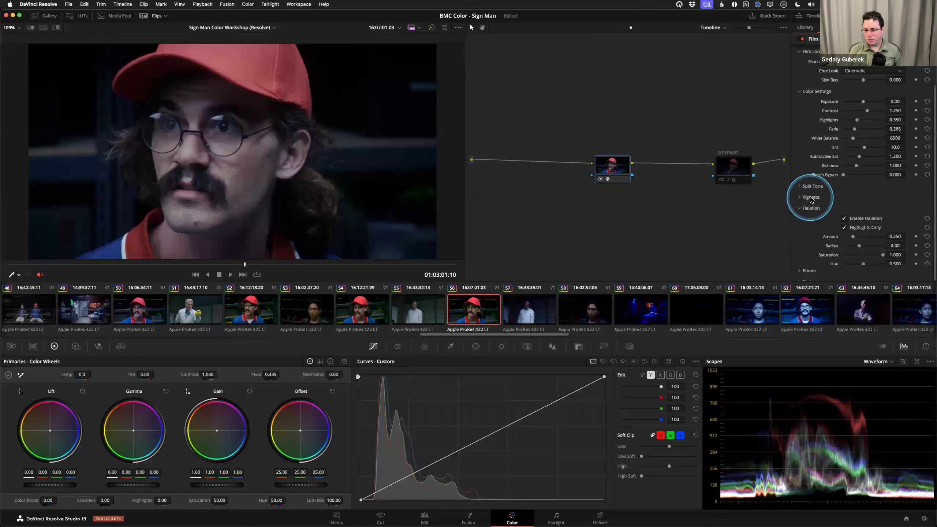
scroll(809, 202, "down", 3)
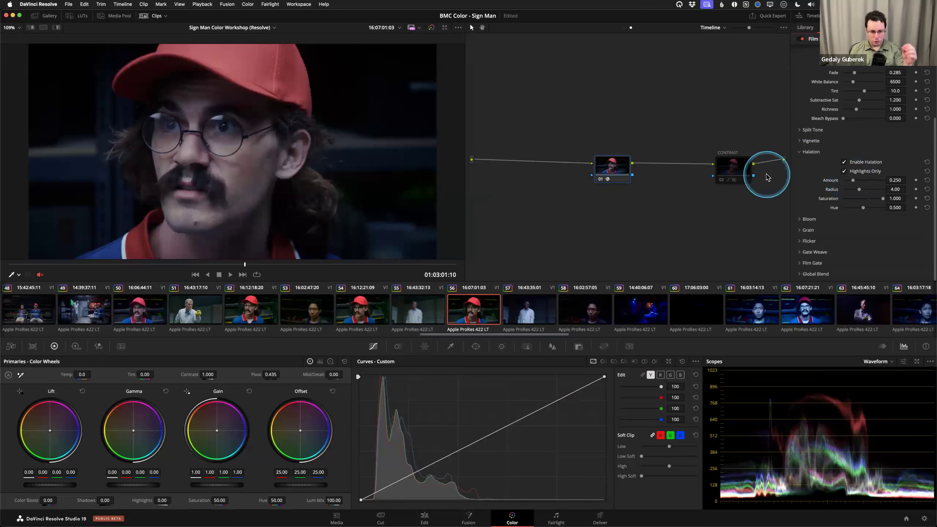
left_click(804, 151)
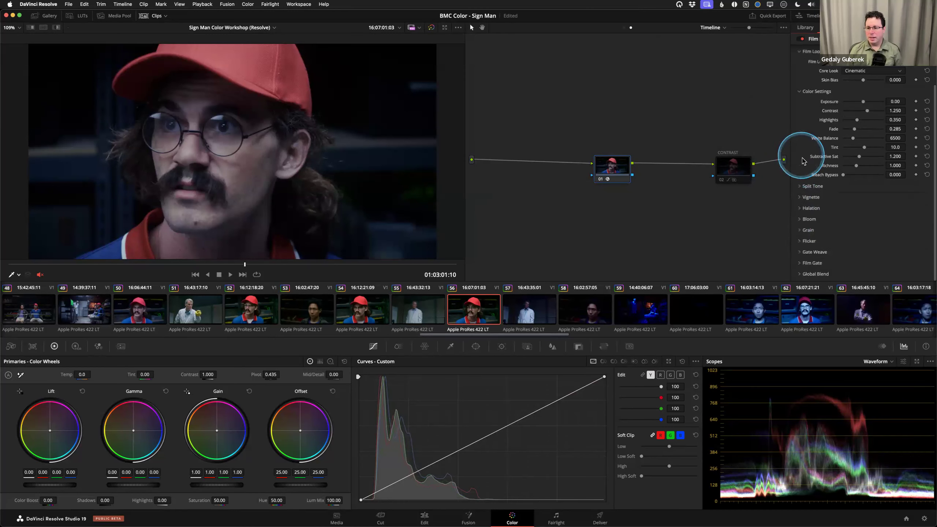
left_click(804, 229)
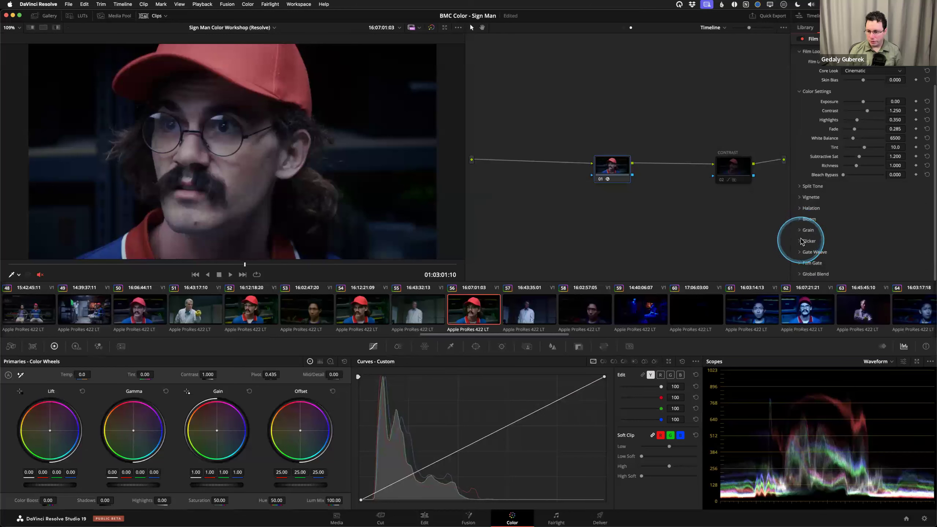
left_click(801, 231)
- Move node 01 farther from the CONTRAST node and apply the Clean Slate preset to its Film Look Creator
left_click_drag(620, 170, 568, 166)
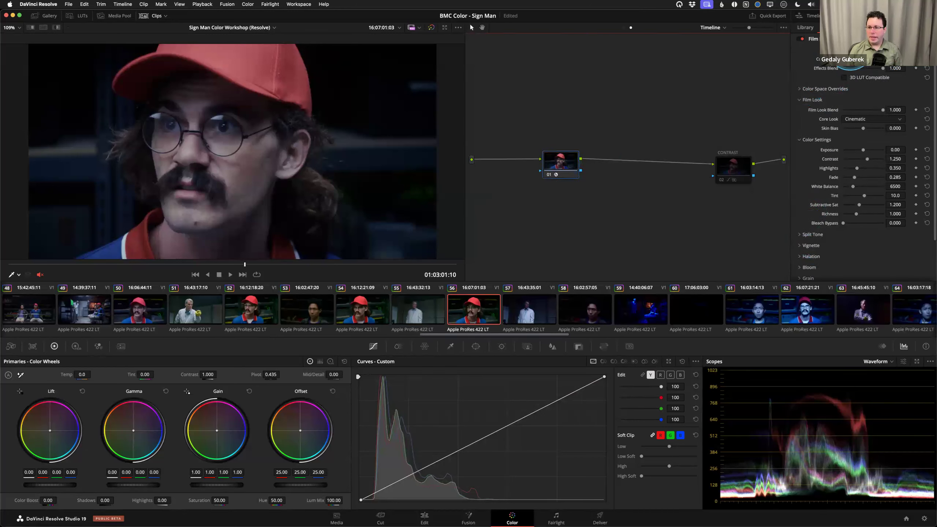
mouse_move(549, 167)
left_mouse_down()
mouse_move(582, 166)
mouse_move(566, 170)
left_mouse_up()
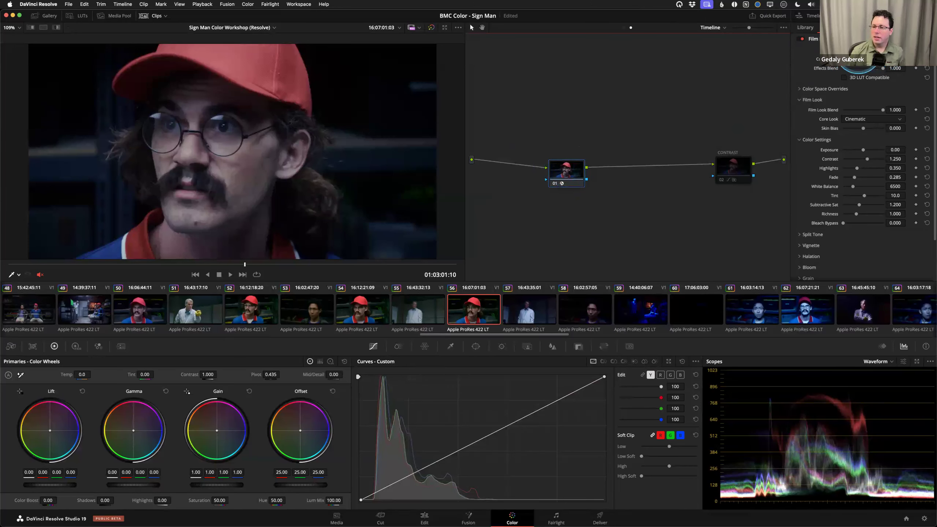
left_click(858, 49)
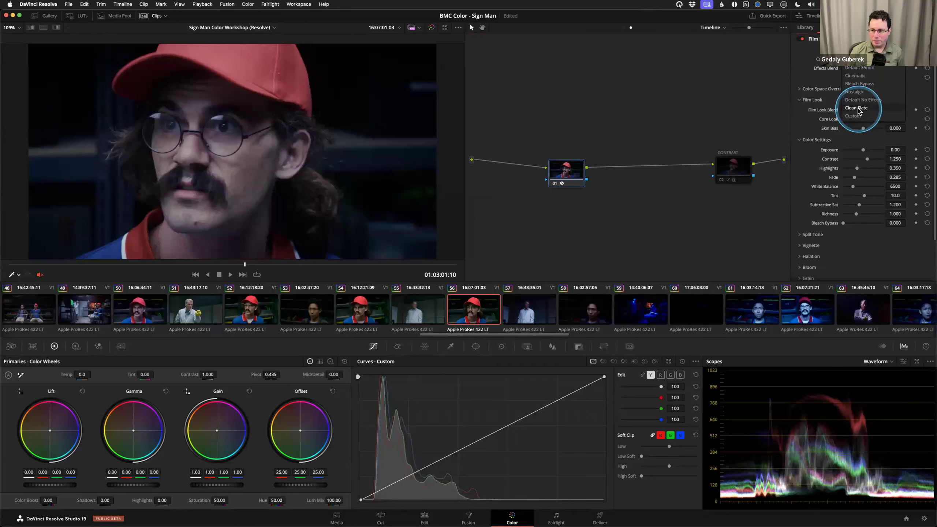
left_click(857, 108)
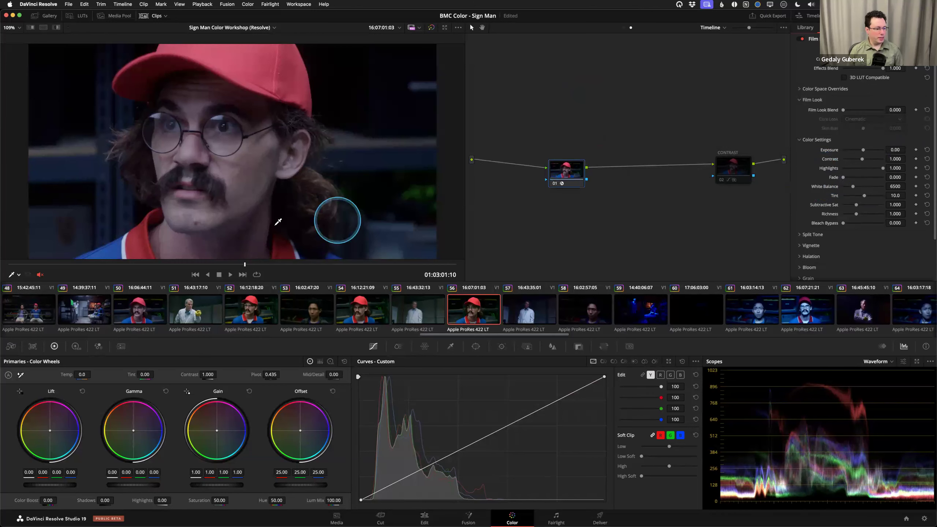
- View clip 57 briefly and return to clip 56
left_click(557, 180)
left_click(520, 296)
key("Up")
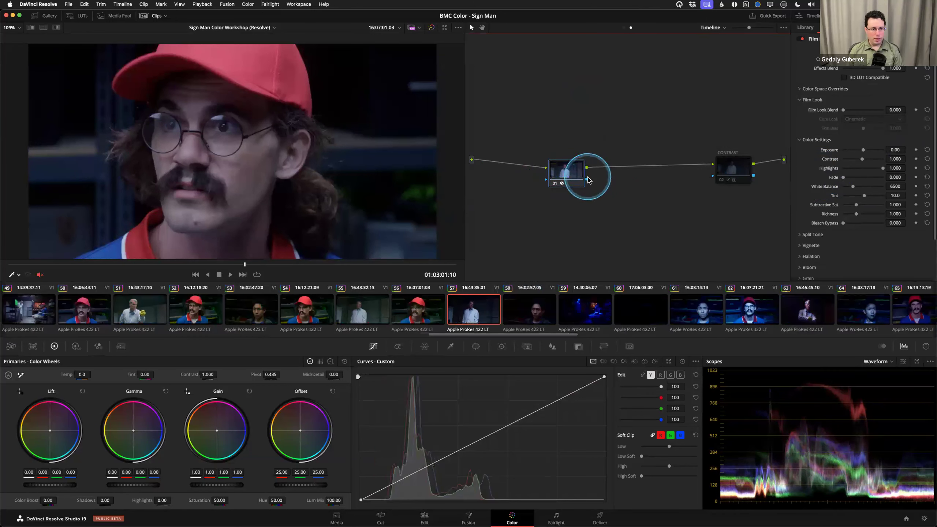
- Return to clip 56 and raise the Film Look Blend of node 01's Film Look Creator to 1.000
left_click(366, 304)
left_click(470, 310)
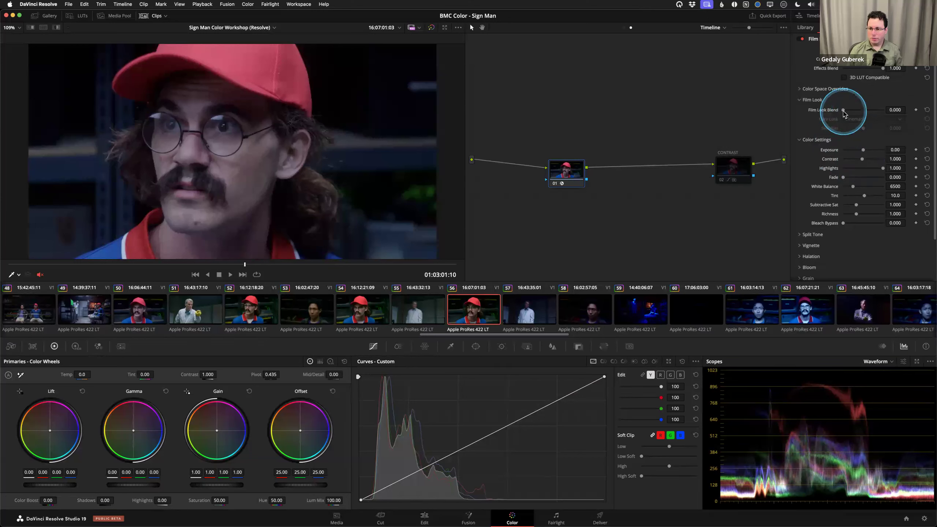
left_click_drag(843, 111, 903, 115)
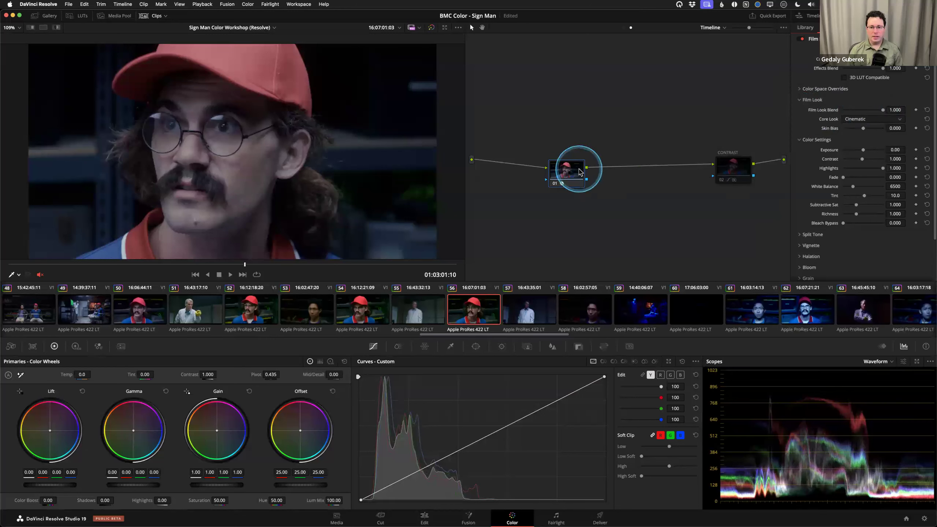
- Toggle node 01 off and on to compare clip 56 with and without the Cinematic film look
key("super+d")
key("super+d")
key("super+d")
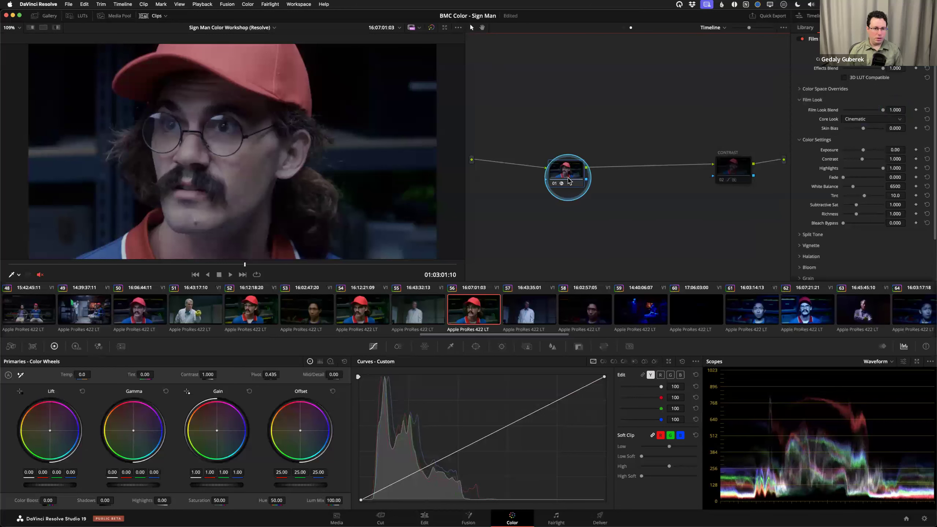
key("super+d")
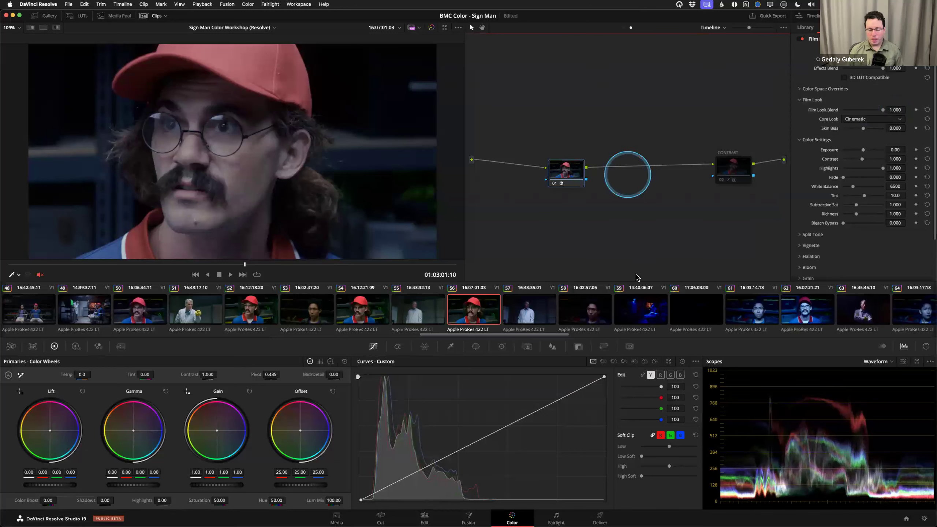
key("super+d")
key("super+d")
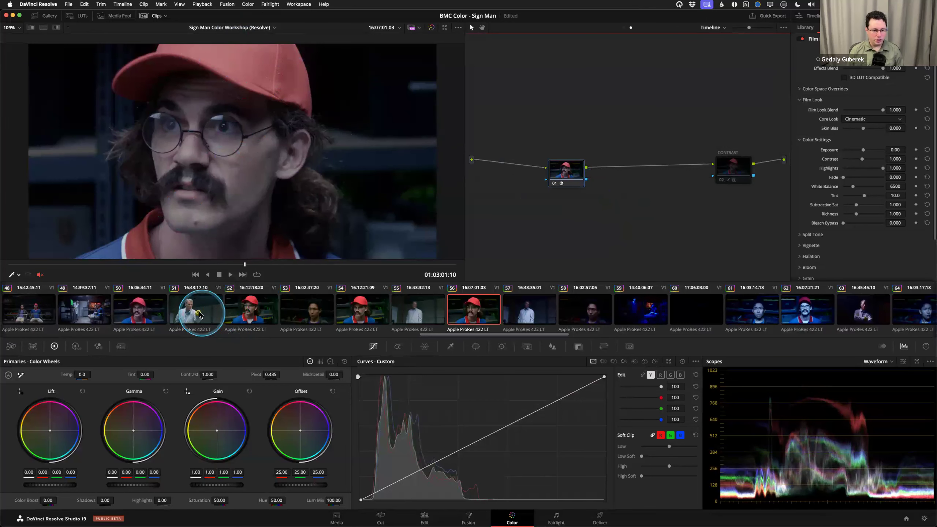
- Open clip 49 and toggle node 01 to examine how the Cinematic look affects the garage shot
left_click(86, 315)
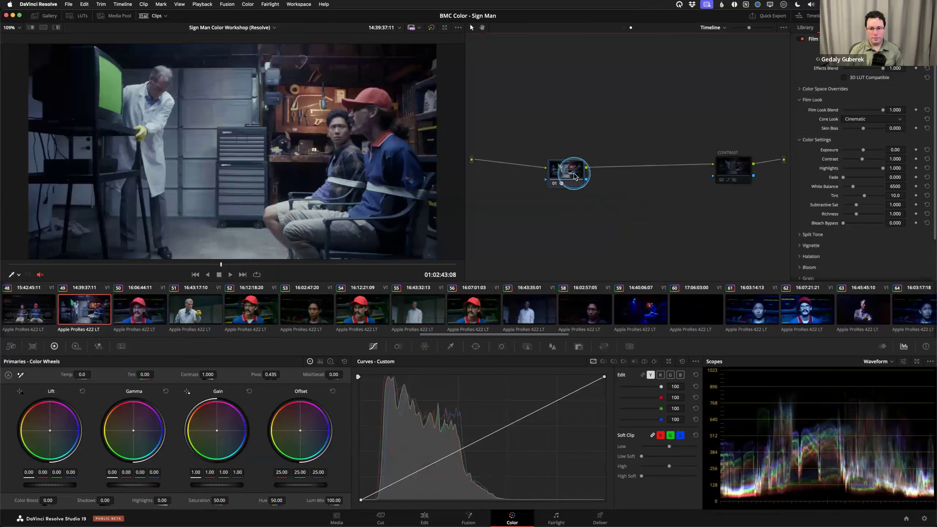
key("super+d")
key("super+d")
key("super+d")
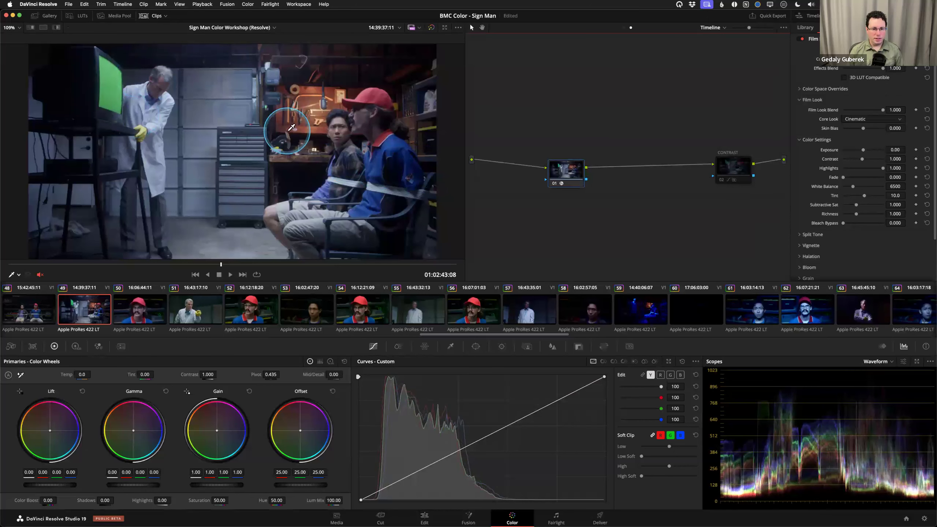
key("super+d")
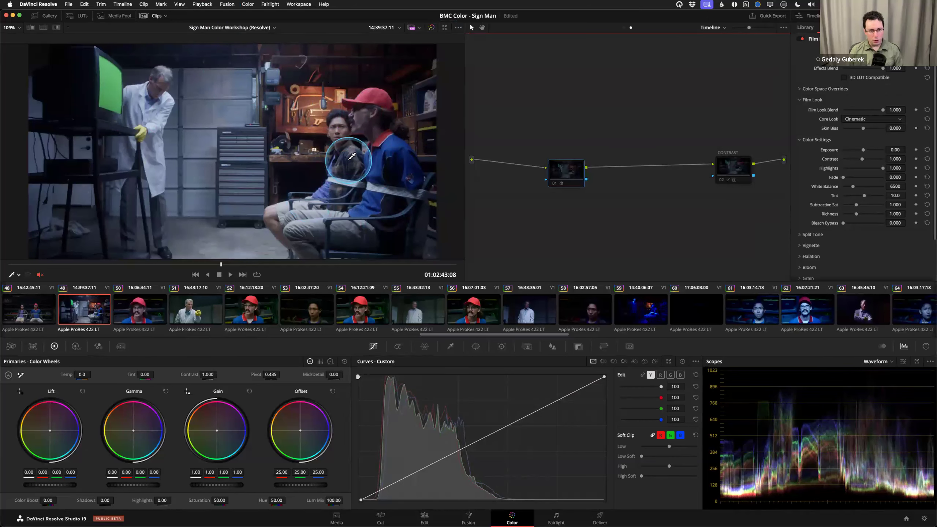
key("super+d")
key("super+d")
key("super+d")
- Try the Rochester core look on node 01 and compare the shot with the node off and on
key("alt+super+m")
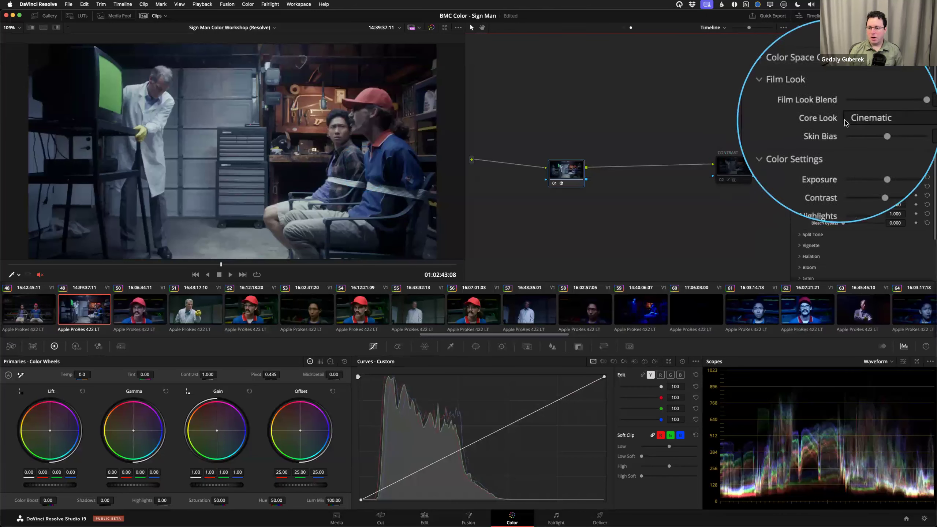
key("alt+super+m")
left_click(852, 120)
left_click(856, 137)
key("super+d")
key("super+d")
key("super+d")
- Compare the Akasaka, Elated, Vintage, Rochester and Cinematic core looks, settling on Elated
left_click(862, 116)
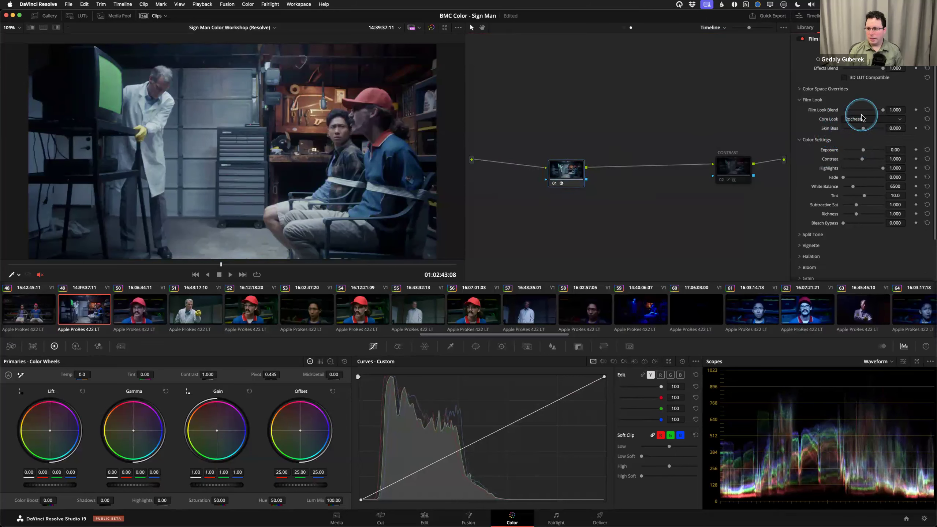
left_click(858, 145)
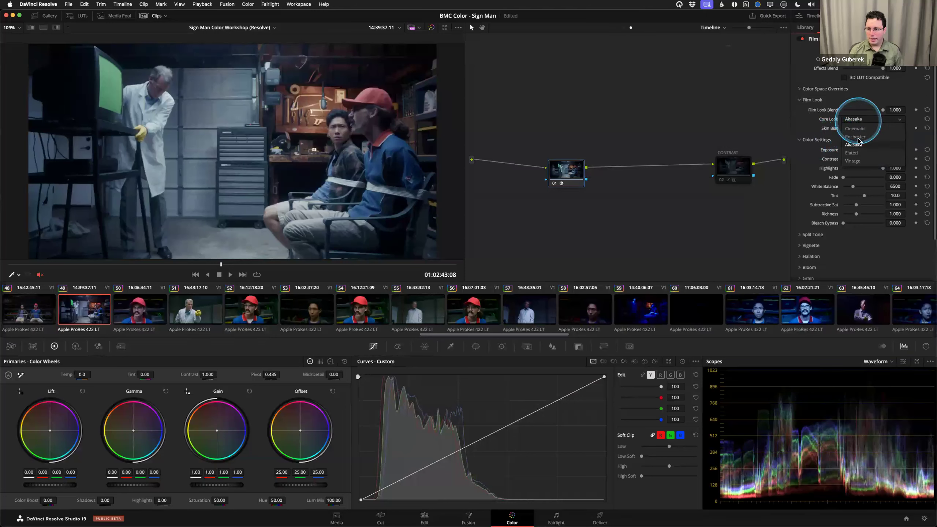
left_click(857, 153)
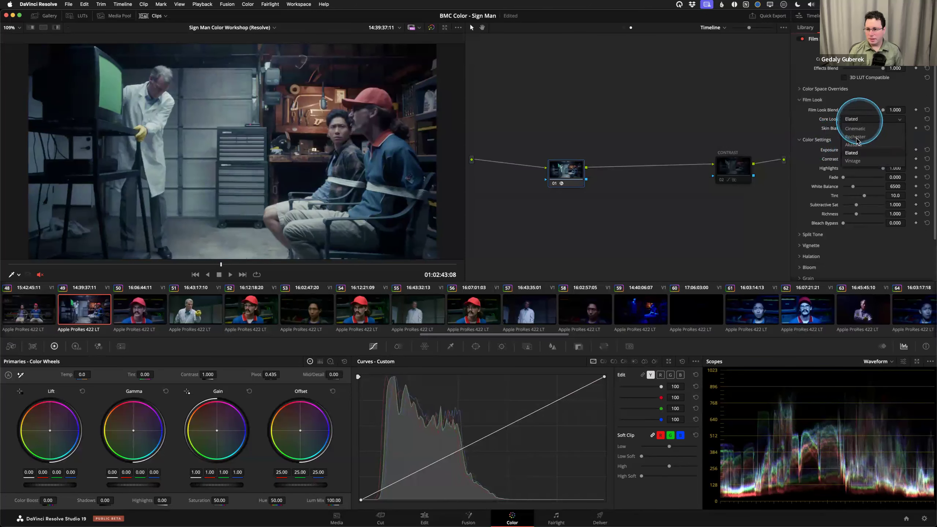
left_click(857, 161)
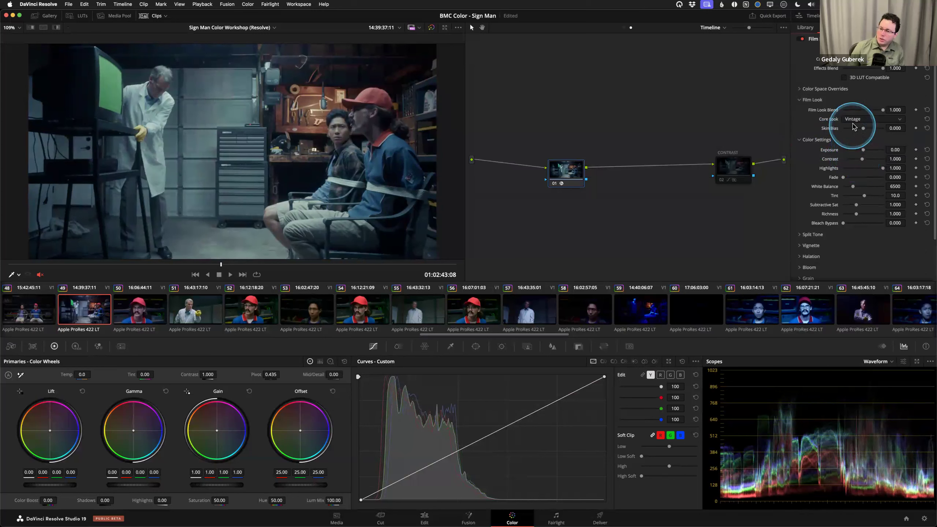
left_click(857, 153)
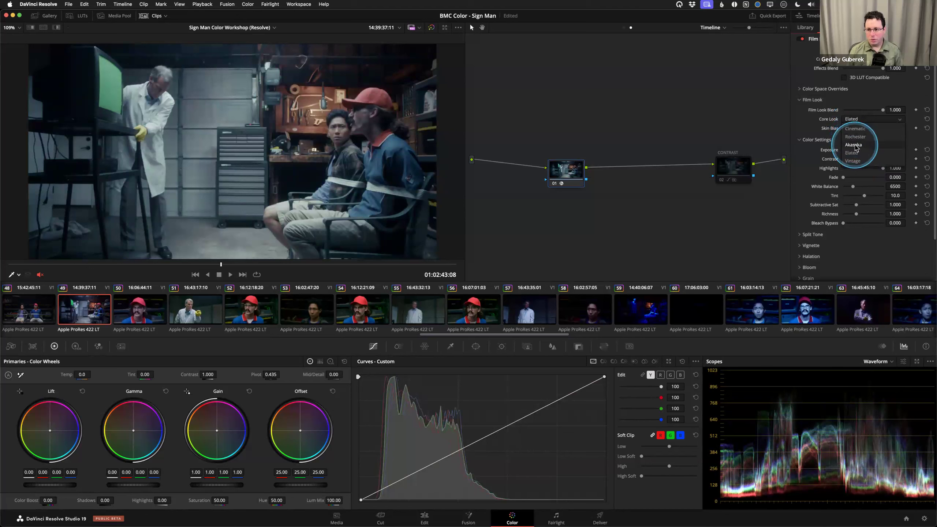
left_click(855, 145)
left_click(855, 136)
left_click(854, 129)
left_click(855, 145)
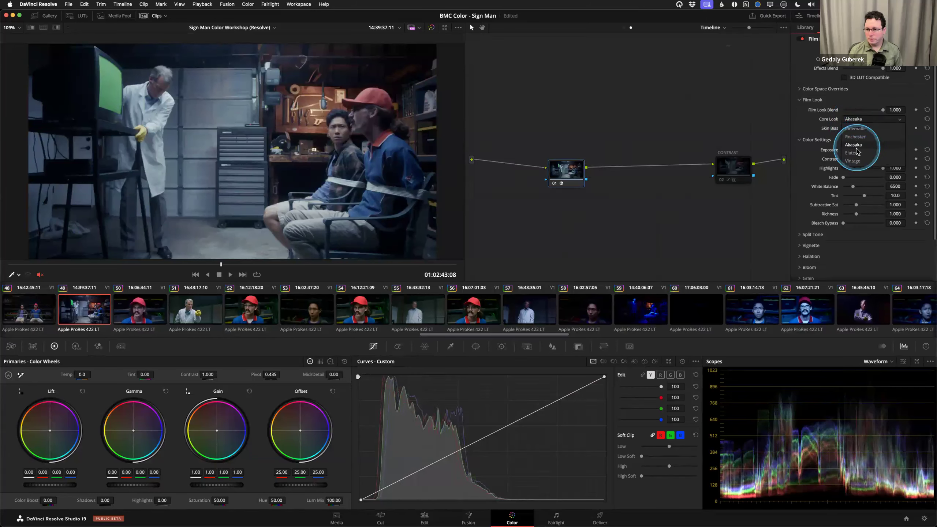
left_click(855, 152)
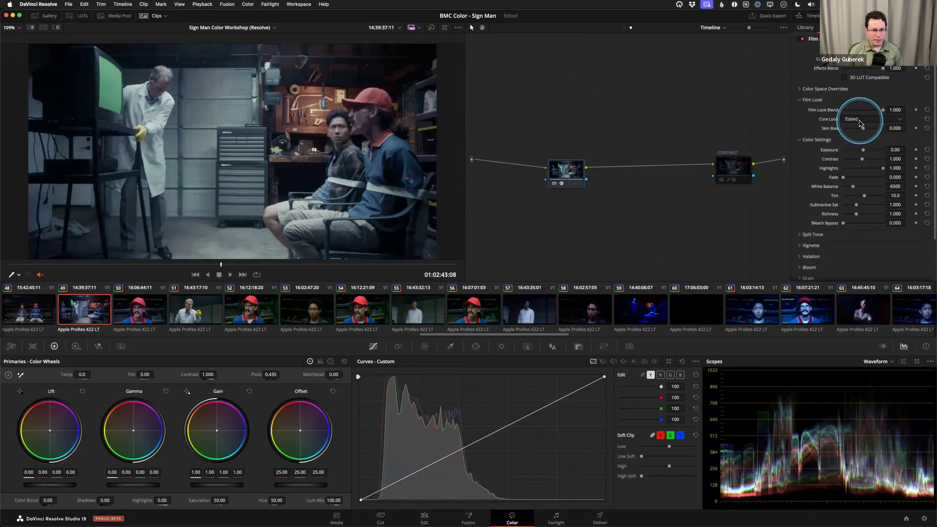
- Open clip 52, step through the clips up to 59 to examine the Elated look, and return to clip 56
left_click(250, 312)
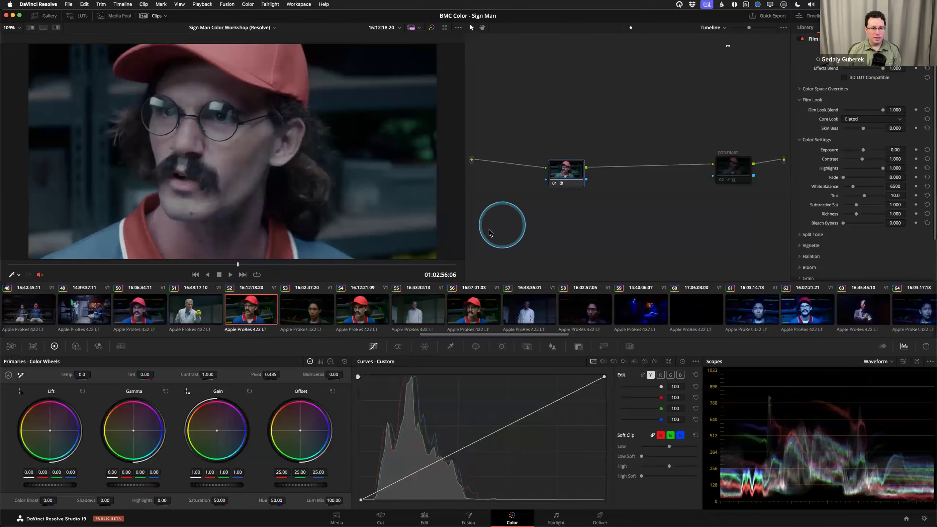
key("Down")
key("Down")
key("Down")
key("Down")
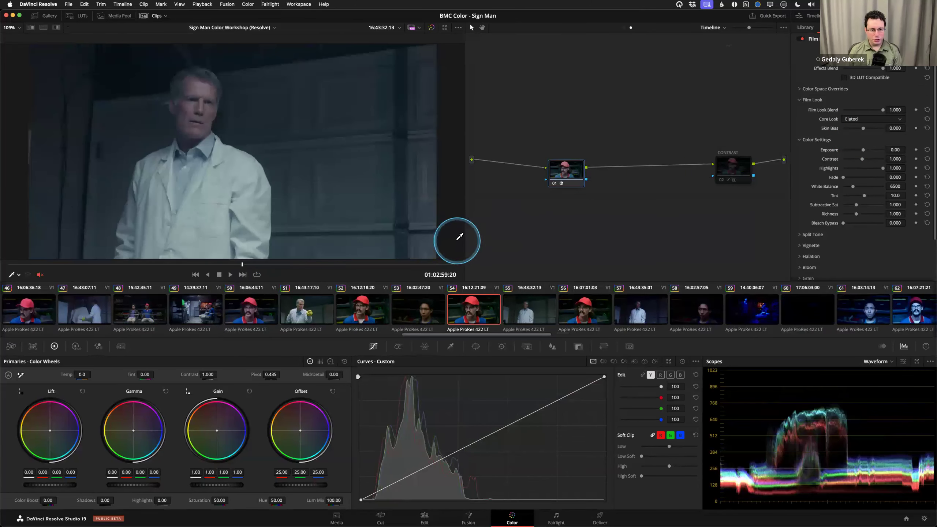
key("Down")
key("Down")
key("Down")
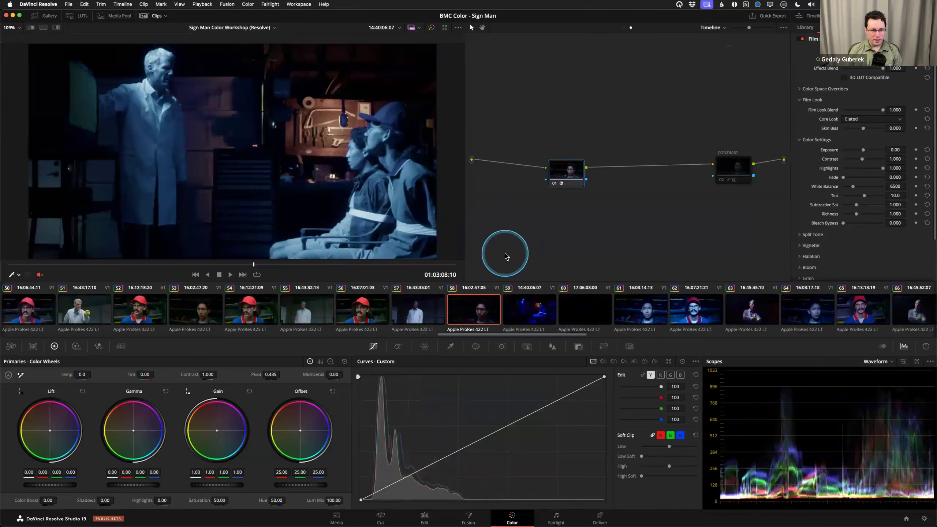
key("Up")
key("Up")
key("Up")
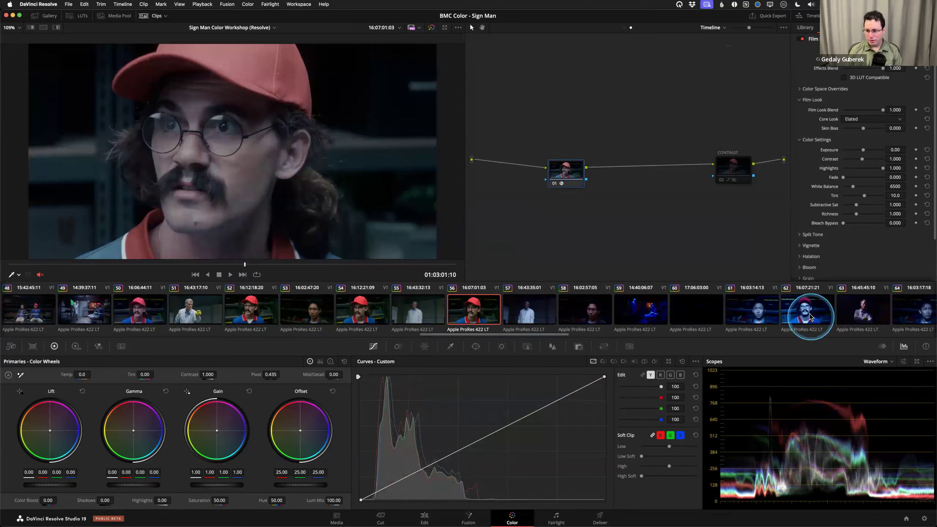
- View the earlier clips 41 and 29 to examine the Elated look on darker shots
scroll(66, 314, "left", 10)
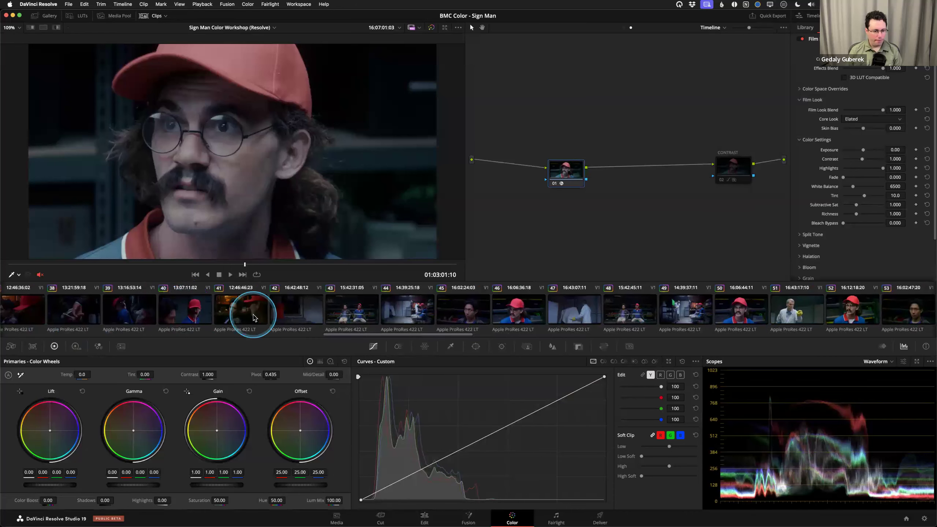
left_click(240, 309)
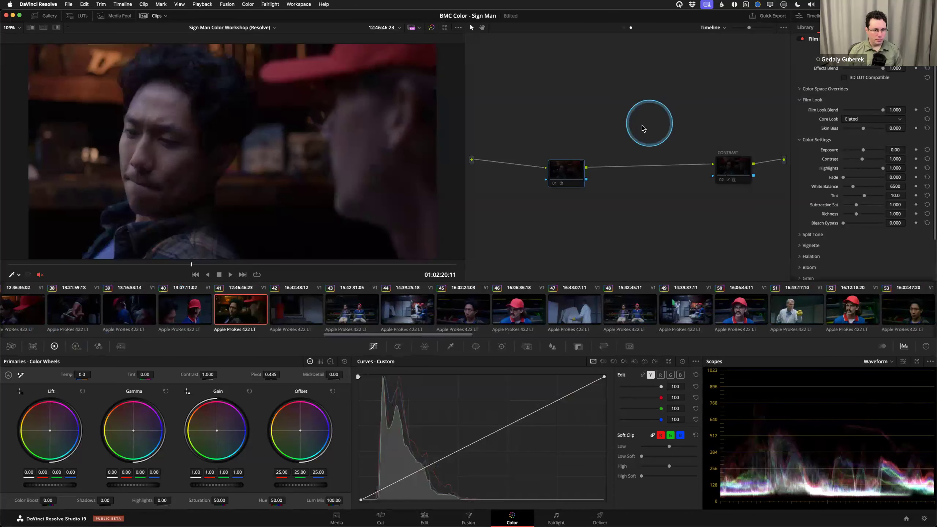
scroll(189, 323, "left", 3)
left_click(147, 314)
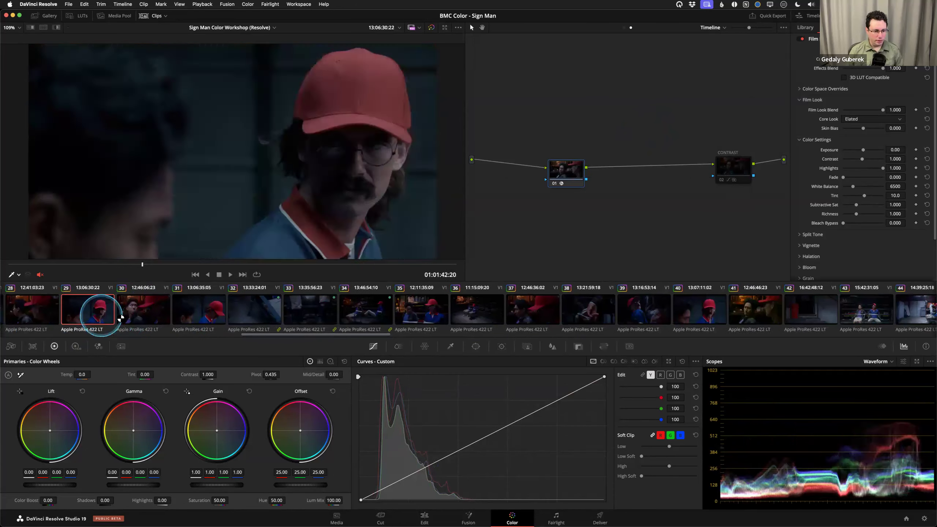
- On clip 36, lower the Film Look Blend to 0.587 and raise the Film Look Creator's Contrast to 1.303
left_click(456, 314)
left_click(551, 178)
mouse_move(883, 109)
left_mouse_down()
mouse_move(854, 111)
mouse_move(870, 113)
left_mouse_up()
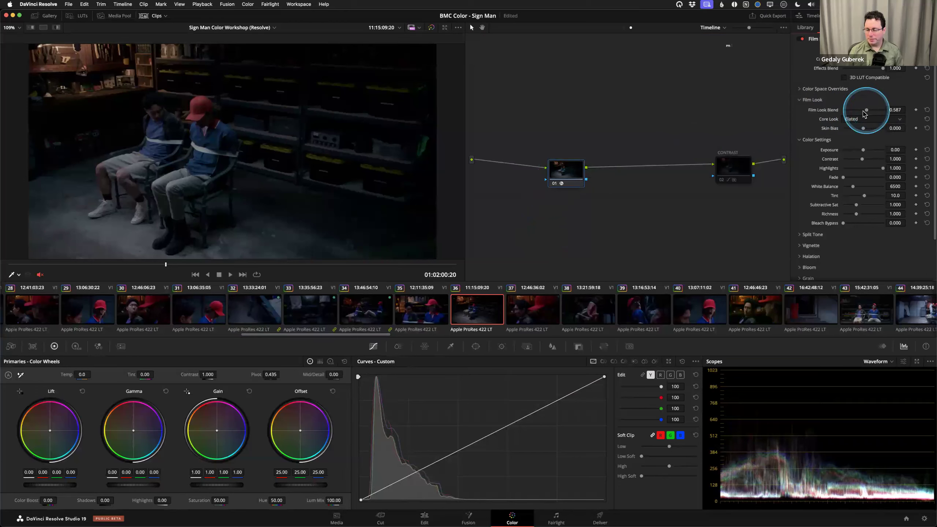
left_click_drag(567, 172, 569, 171)
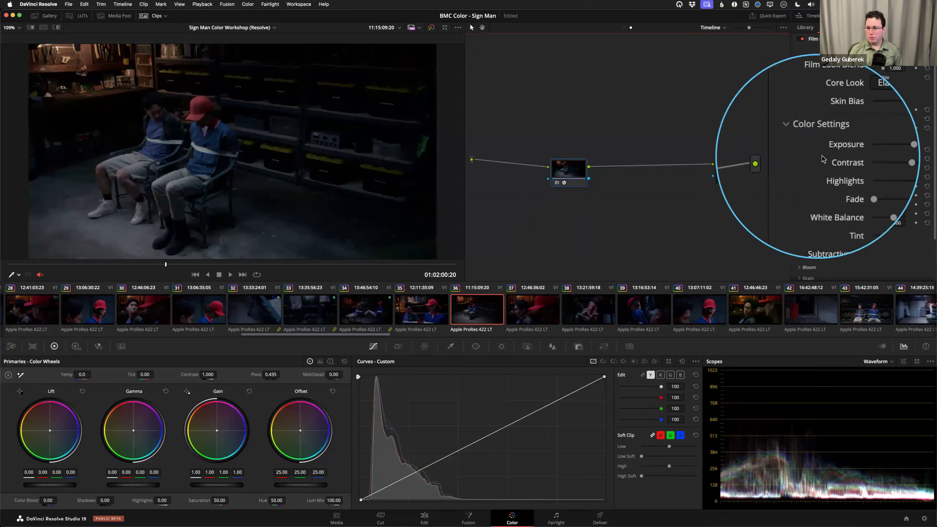
left_click_drag(856, 159, 869, 162)
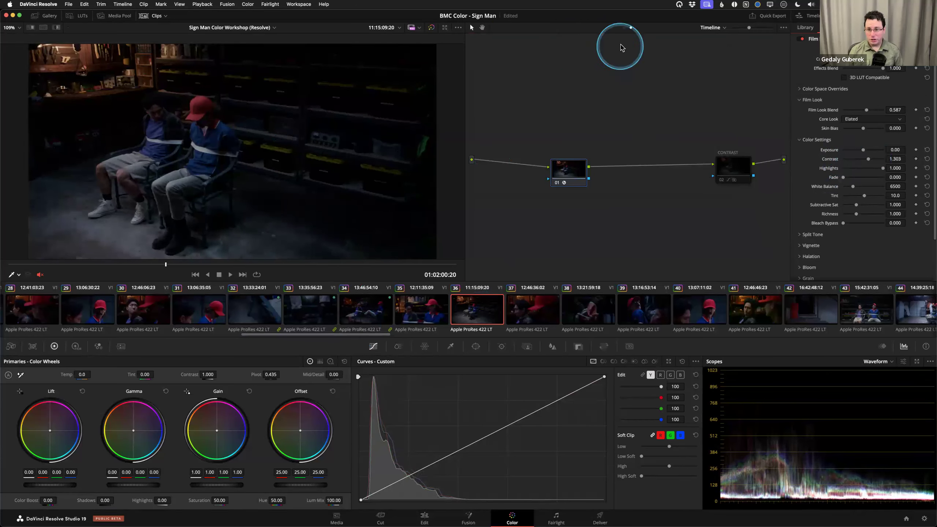
- Switch to the clip-level node graph and raise the first node's offset to 35.85 in all channels
left_click(624, 29)
left_click(534, 152)
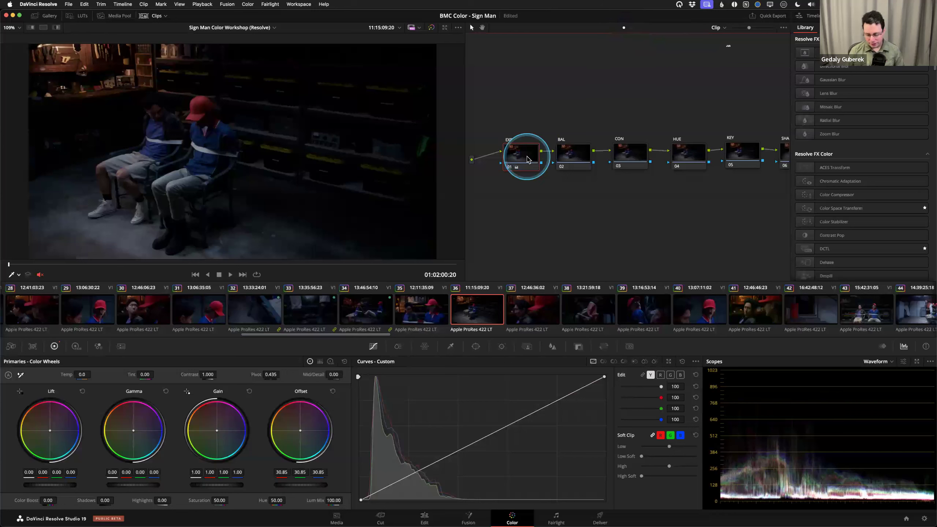
key("KP_Add")
key("KP_Add")
key("KP_Add")
key("KP_Add")
key("KP_Add")
key("KP_Add")
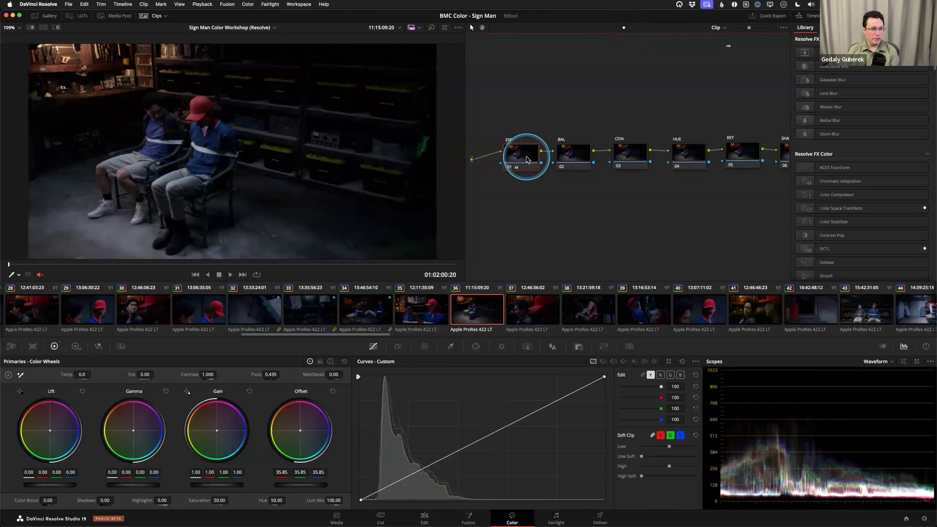
- Return to the timeline-level node graph, label node 01 LOOK and shift it slightly
left_click(628, 30)
left_click_drag(573, 182, 572, 173)
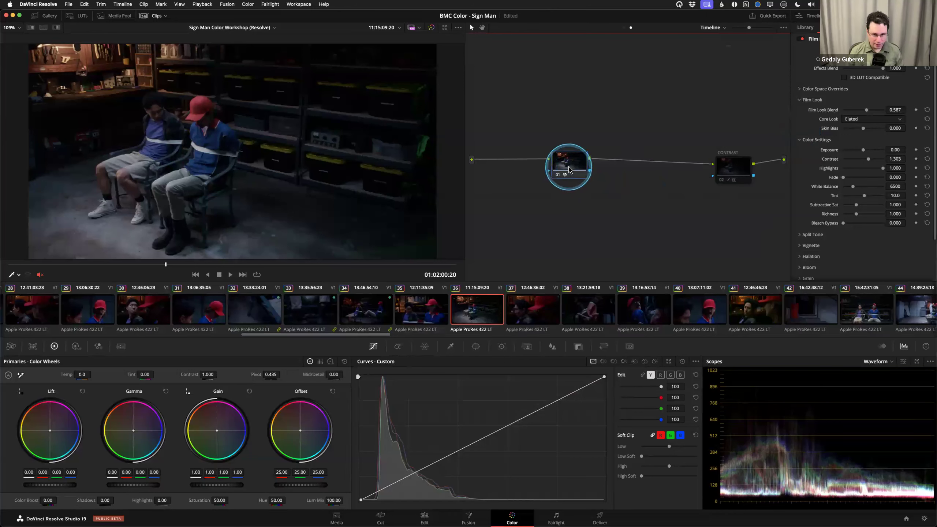
right_click(570, 167)
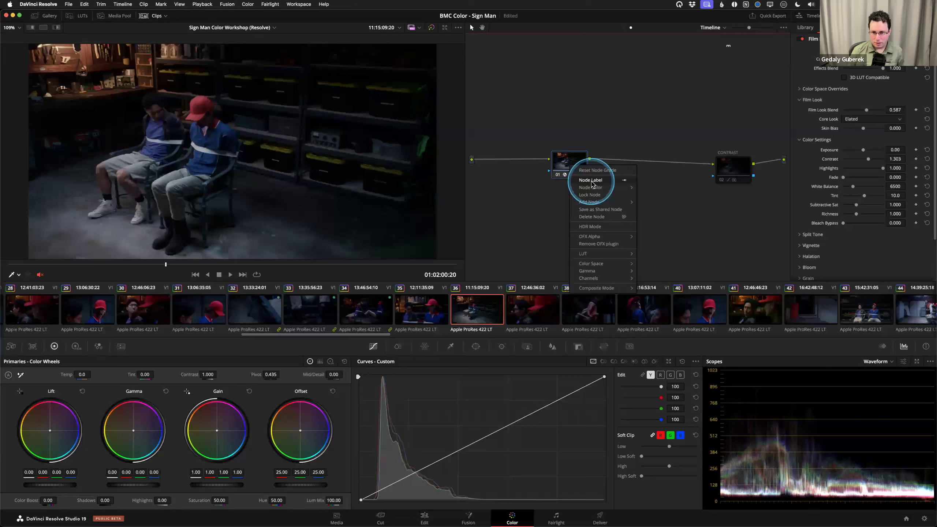
left_click(590, 180)
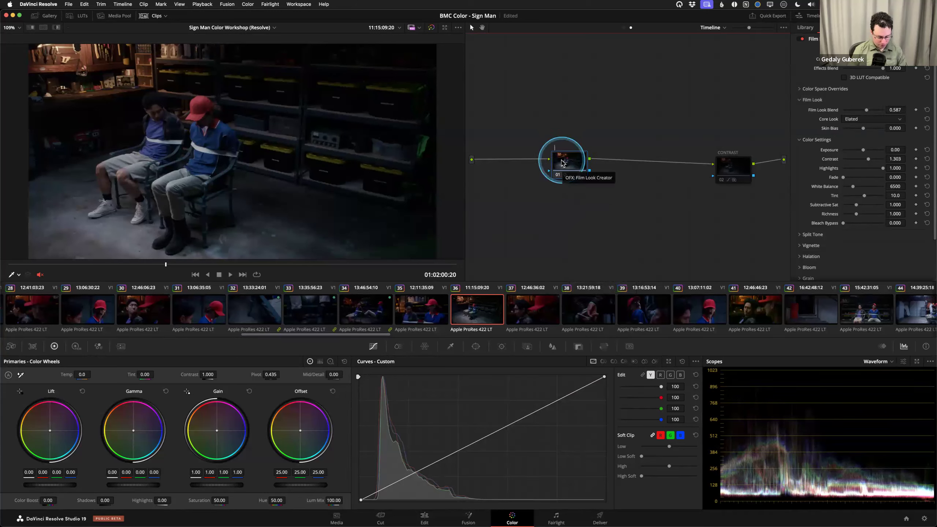
left_click_drag(563, 163, 565, 165)
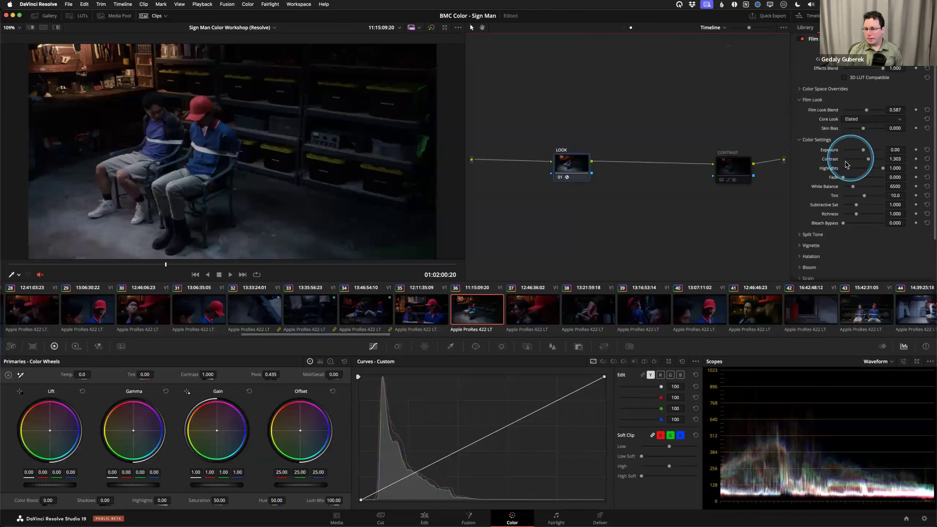
- Set the Film Look Creator's Fade to 0.138 and compare clip 36 with the LOOK node off and on
left_click_drag(882, 171, 875, 172)
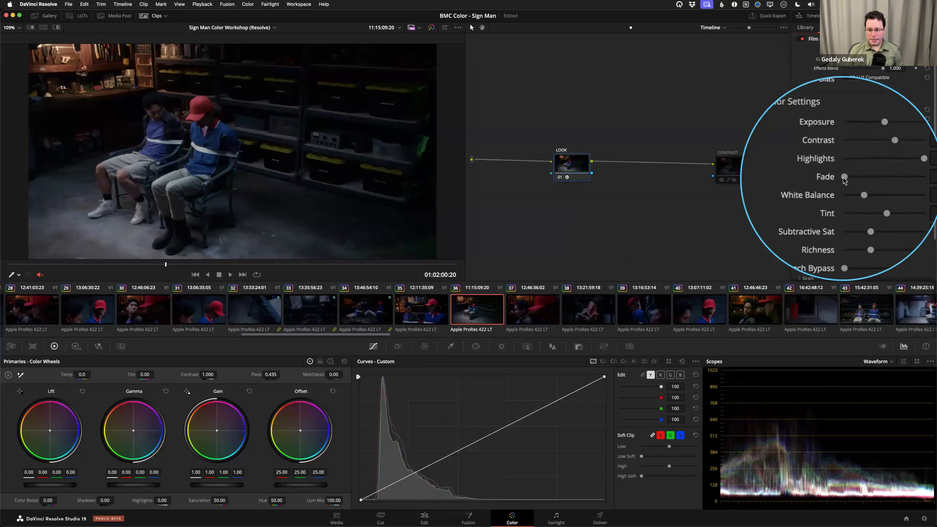
left_click_drag(846, 181, 848, 180)
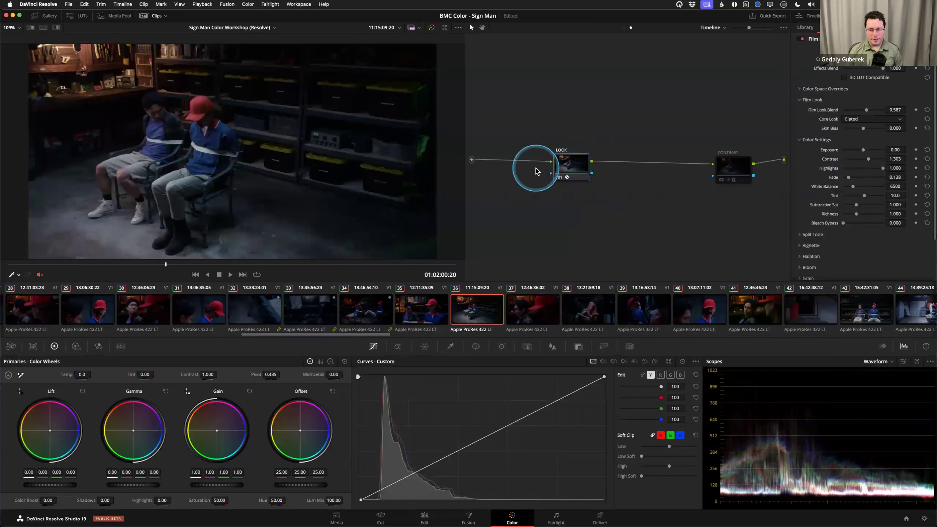
left_click(562, 161)
key("super+d")
key("super+d")
key("super+d")
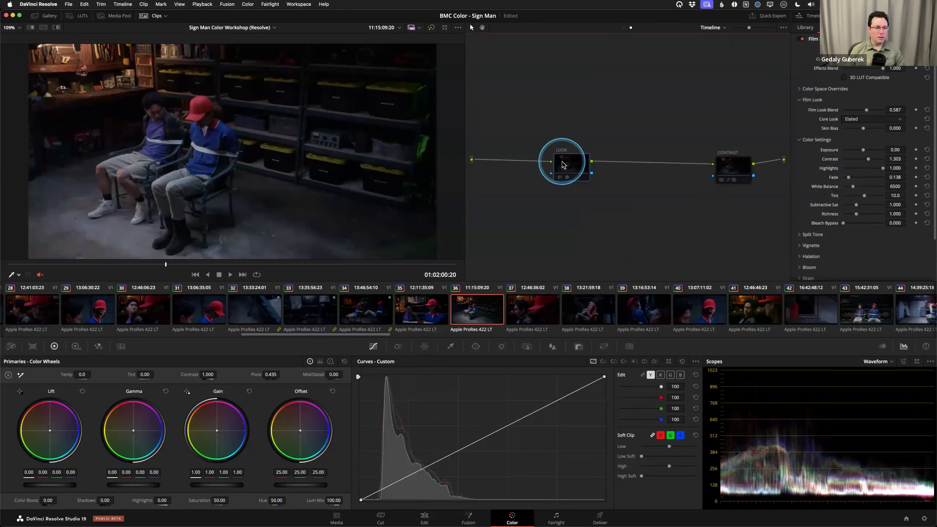
- Re-enable the LOOK node and set the Film Look Creator's Tint to -34.3
key("super+d")
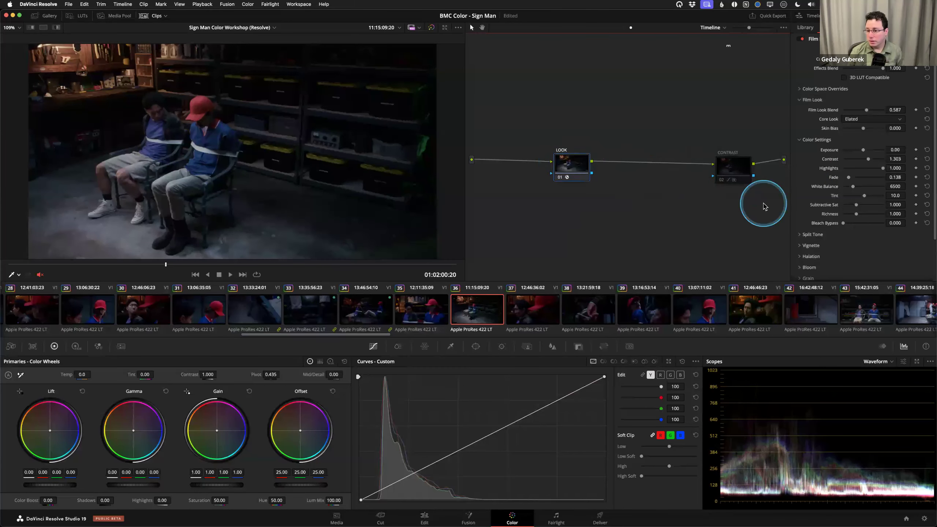
scroll(834, 189, "down", 2)
mouse_move(854, 180)
left_mouse_down()
mouse_move(865, 180)
mouse_move(853, 178)
mouse_move(858, 190)
left_mouse_up()
double_click(830, 177)
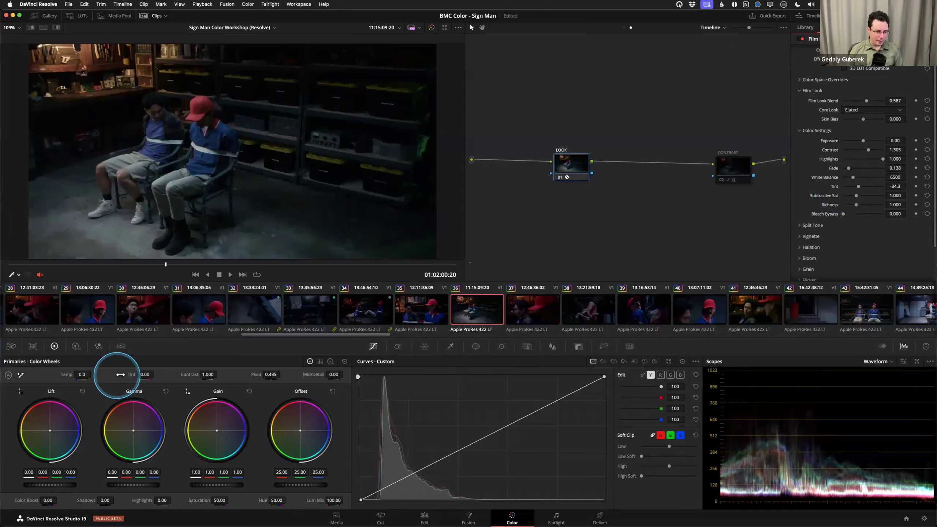
mouse_move(89, 360)
left_mouse_down()
mouse_move(51, 364)
mouse_move(54, 384)
mouse_move(147, 363)
left_mouse_up()
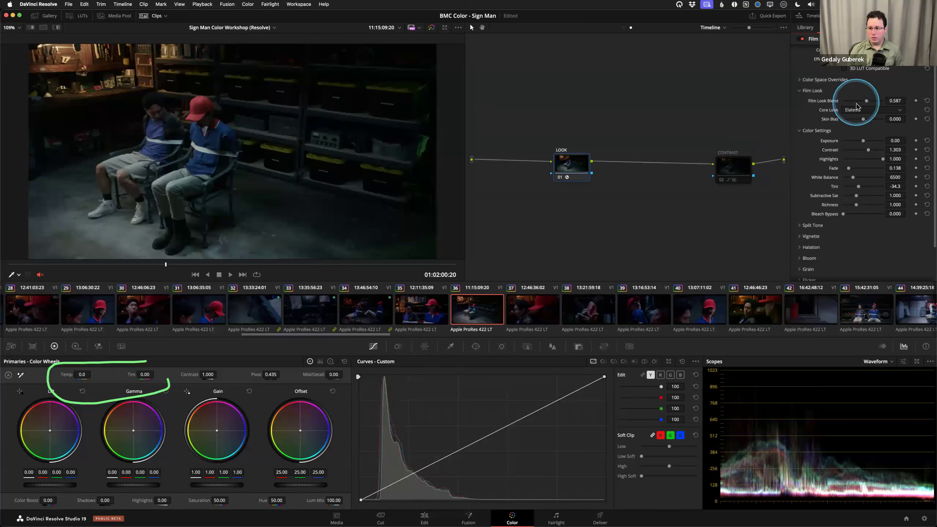
- Enable the Film Look Creator's Split Tone and set its Amount to 0.624
scroll(828, 192, "down", 2)
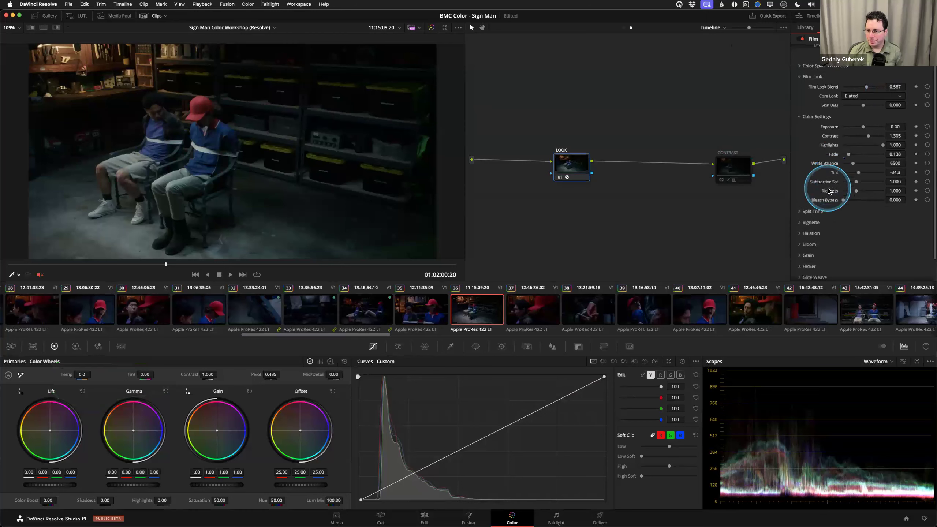
left_click(805, 199)
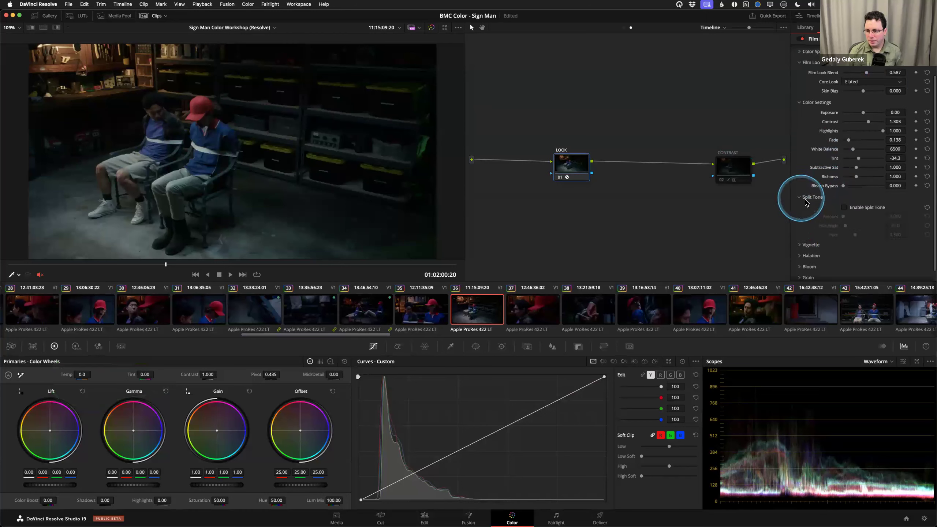
left_click(859, 210)
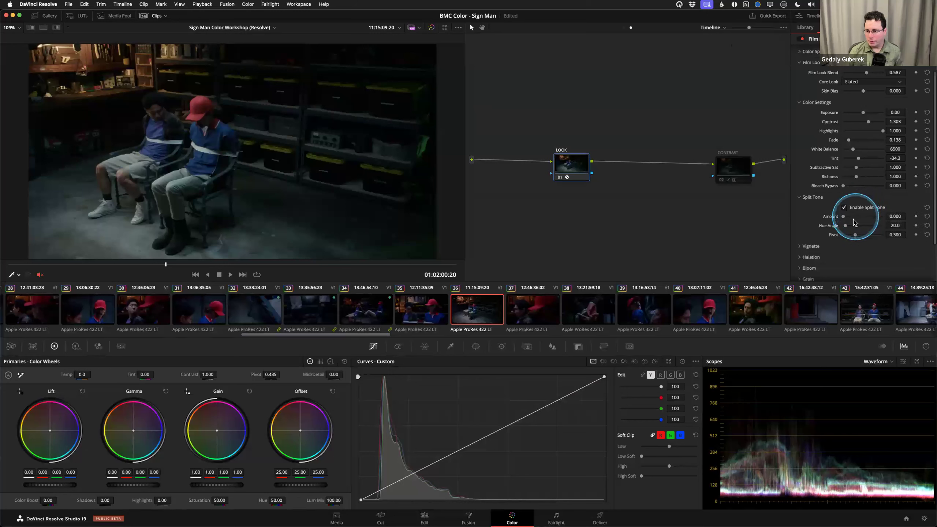
left_click_drag(843, 217, 868, 220)
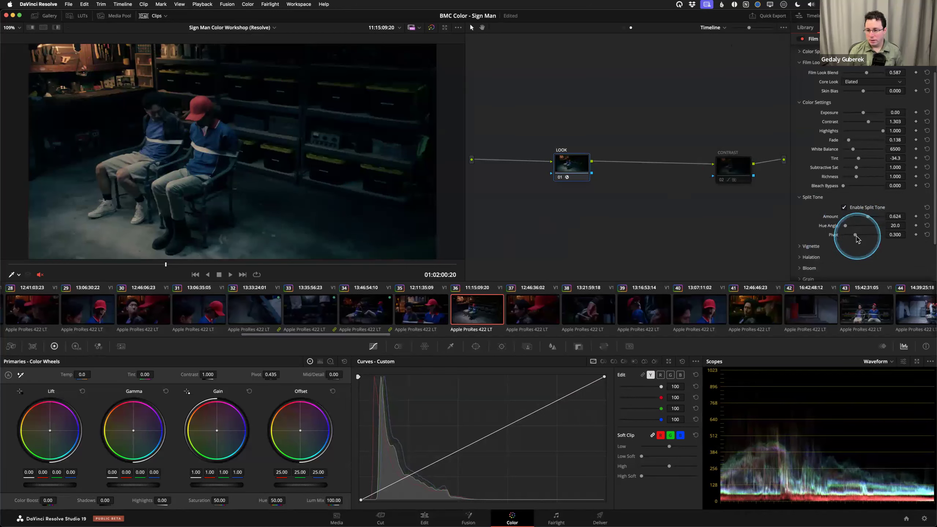
- Examine the split tone on clips 37, 38, 39 and 43, comparing clip 43 with Split Tone off and on
left_click(523, 309)
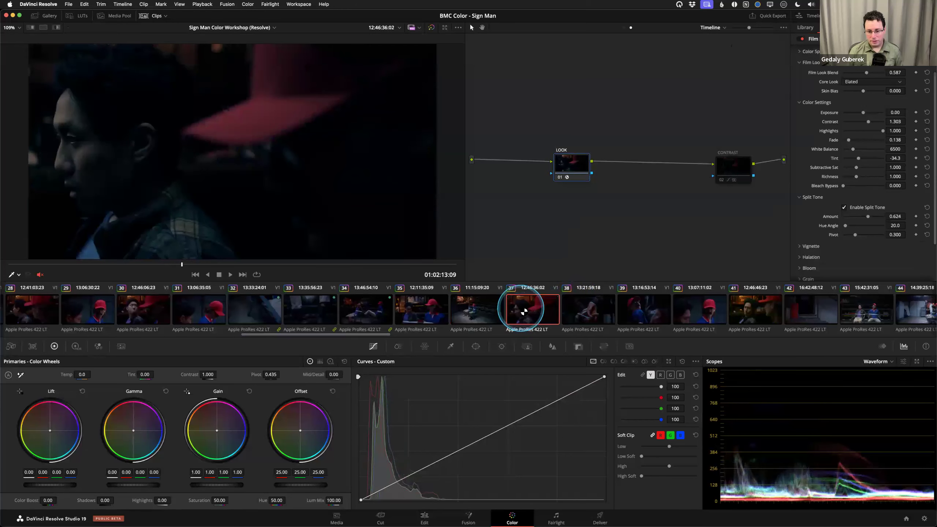
left_click(581, 311)
left_click(634, 309)
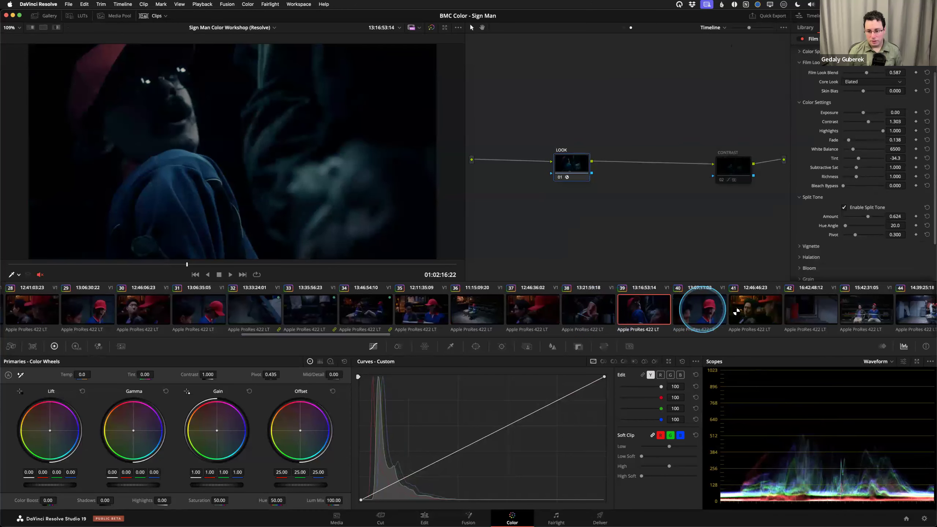
left_click(877, 313)
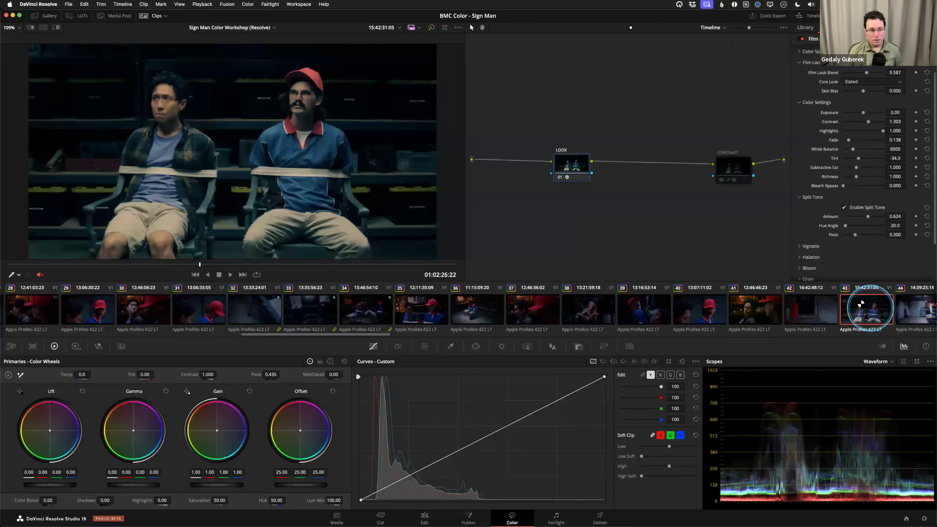
left_click(844, 207)
left_click(844, 207)
left_click(844, 208)
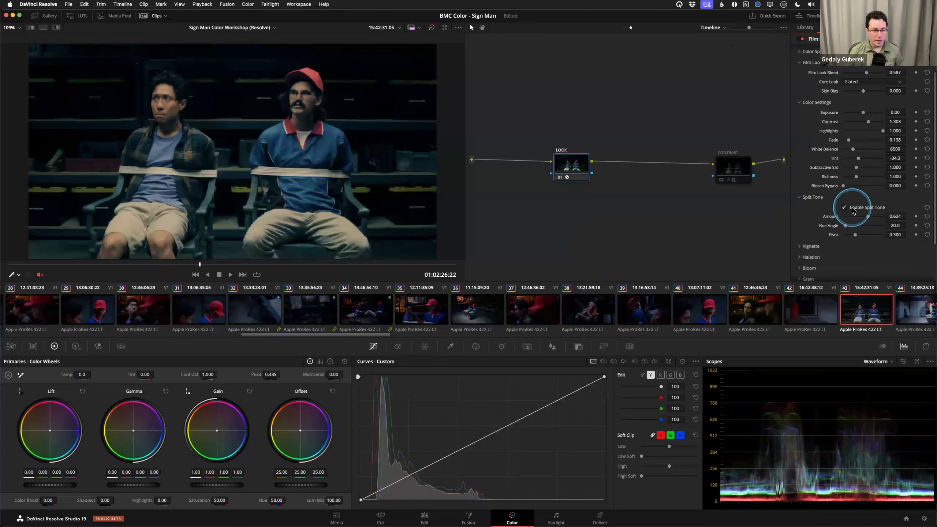
left_click(845, 207)
- Lower the Split Tone Amount to 0.156 and Pivot to 0.202, comparing clip 43 with the LOOK node off and on
left_click_drag(869, 219, 850, 235)
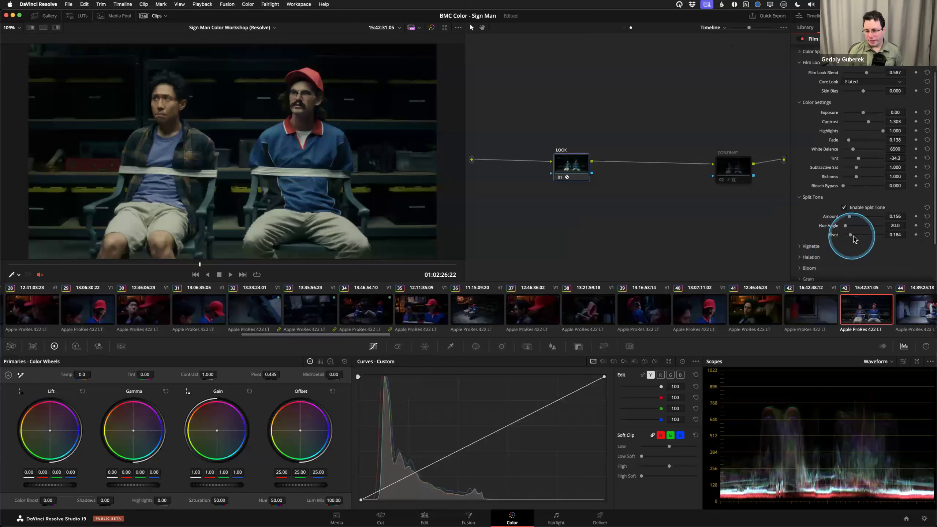
mouse_move(853, 238)
left_mouse_down()
mouse_move(863, 239)
mouse_move(852, 237)
left_mouse_up()
left_click(564, 173)
key("super+d")
key("super+d")
key("super+d")
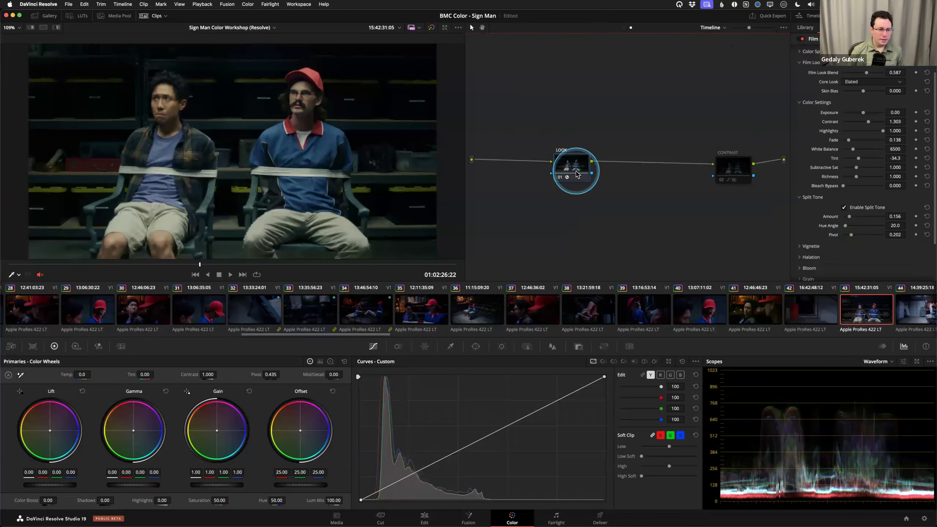
- Step forward from clip 43 to clip 50, examining how the look holds across the shots
key("Down")
key("Down")
key("Down")
key("Down")
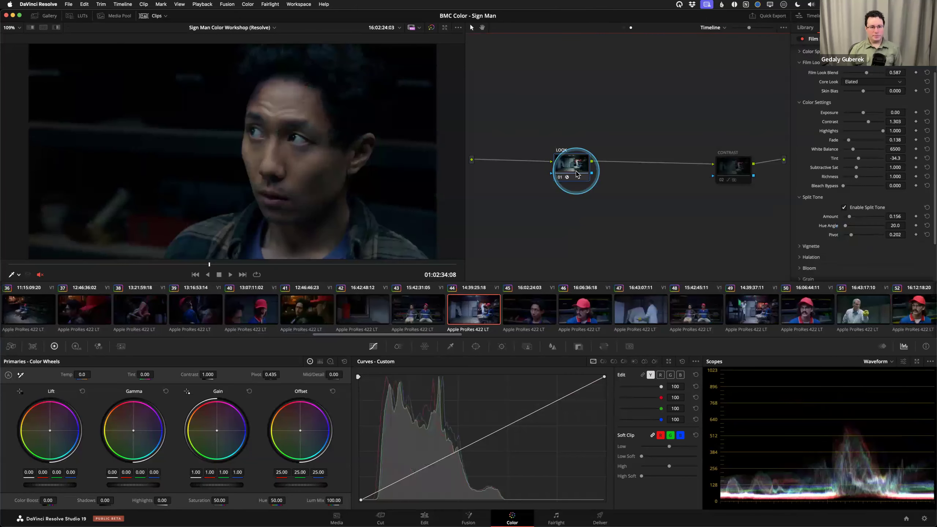
key("Down")
key("Down")
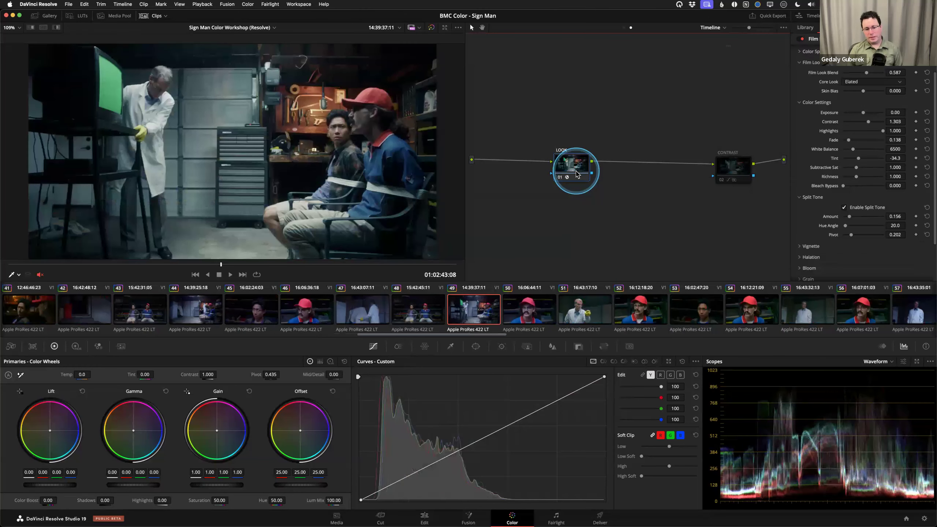
key("Down")
- Shift the LOOK node slightly and review the look on clips 51, 52 and 54
left_click(587, 149)
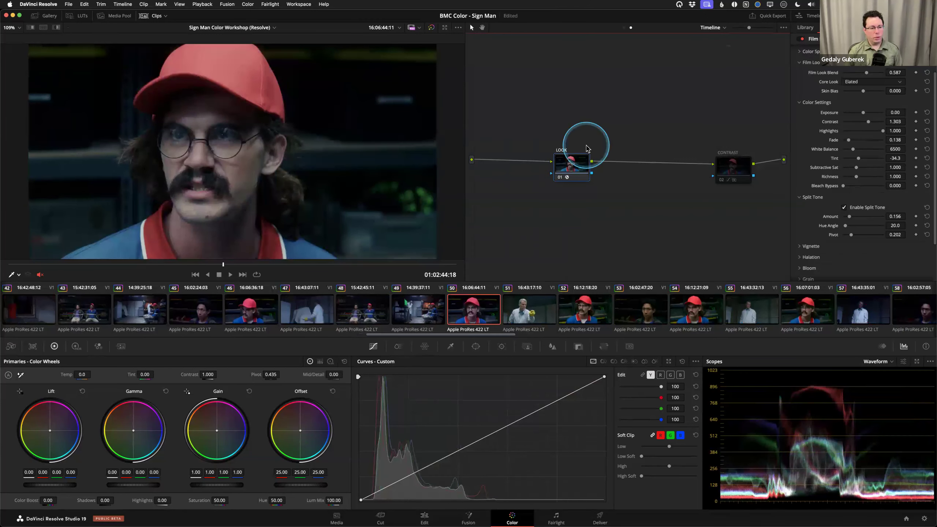
left_click_drag(575, 167, 567, 162)
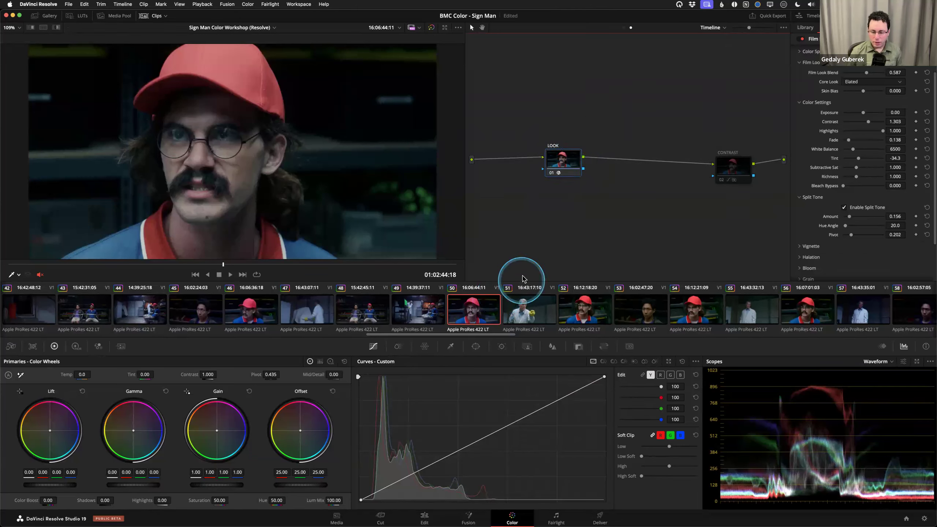
left_click_drag(562, 160, 565, 163)
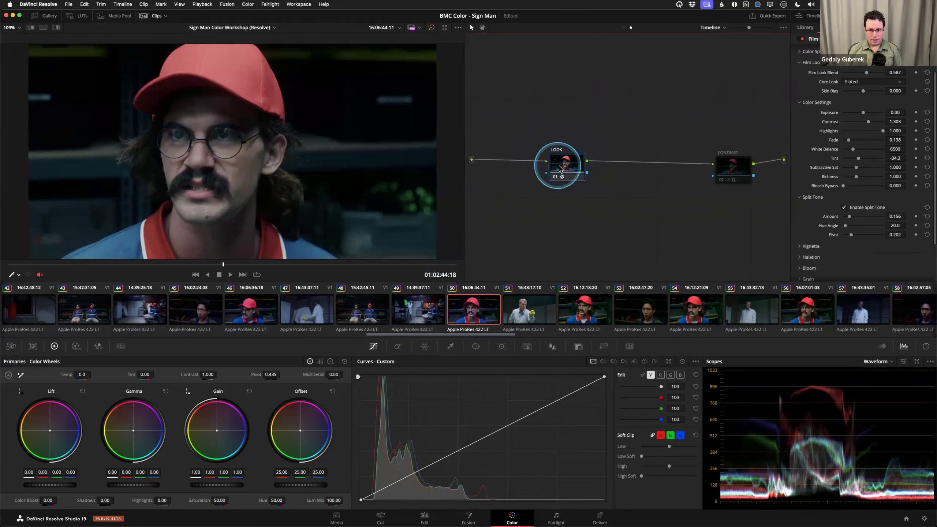
left_click(524, 318)
left_click(591, 310)
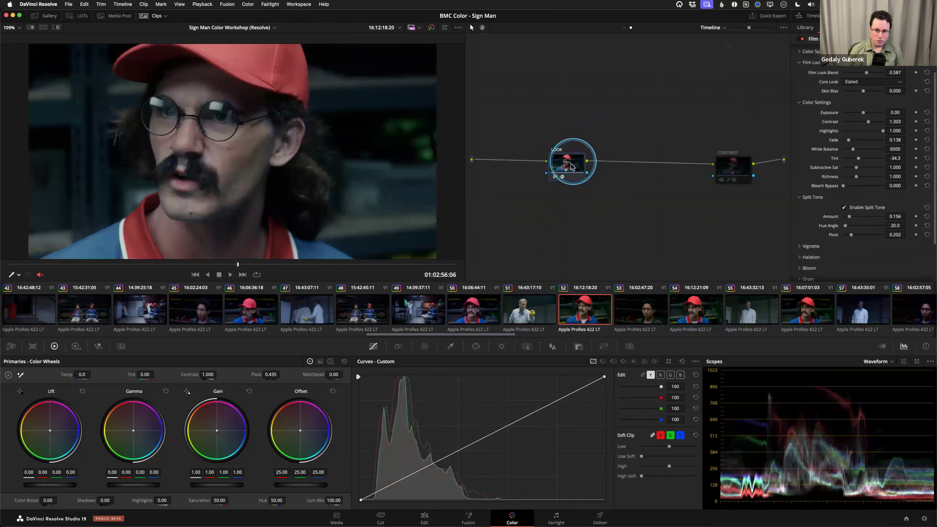
left_click_drag(571, 168, 569, 169)
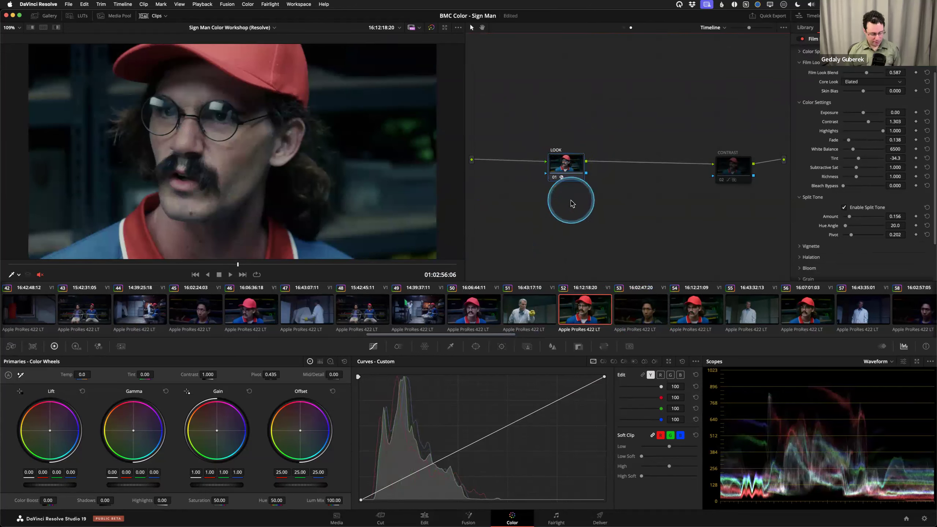
left_click(692, 308)
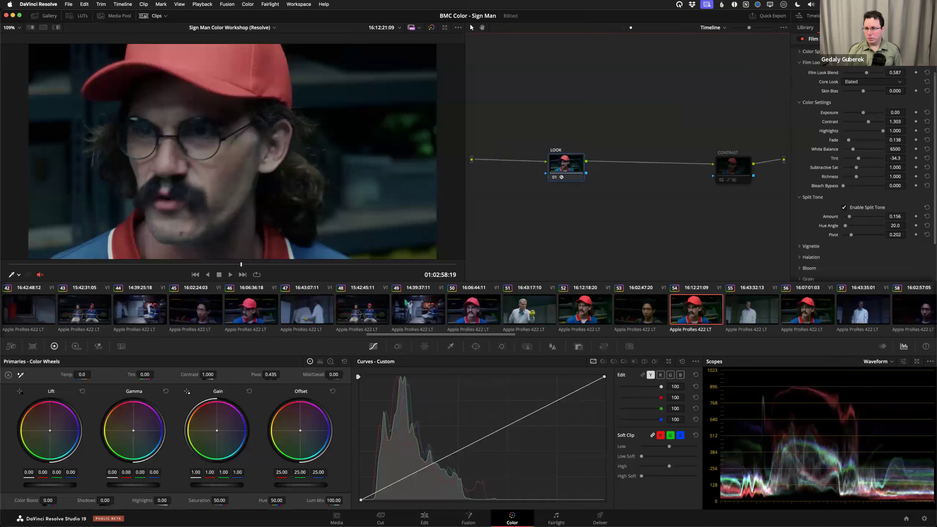
- Hide the clip thumbnails and enable Grain in the Film Look Creator with the 35mm preset
scroll(820, 99, "down", 3)
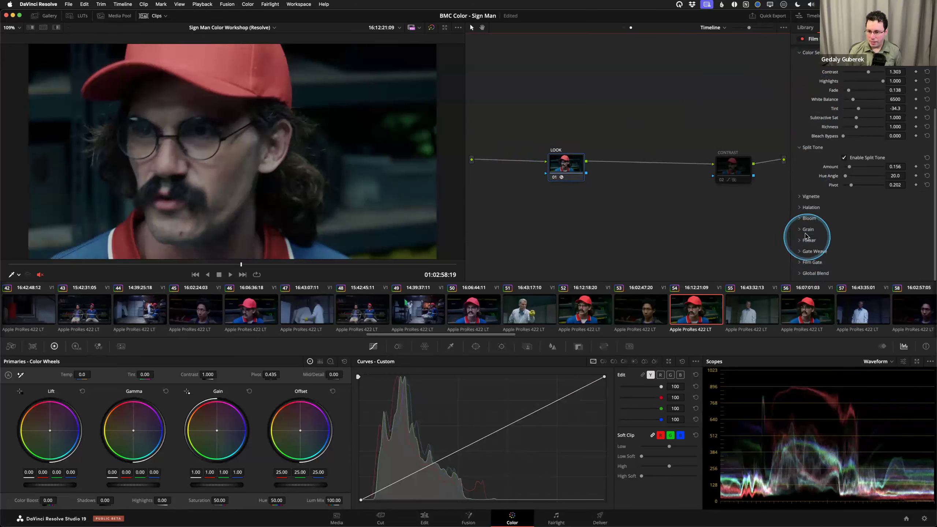
left_click(801, 230)
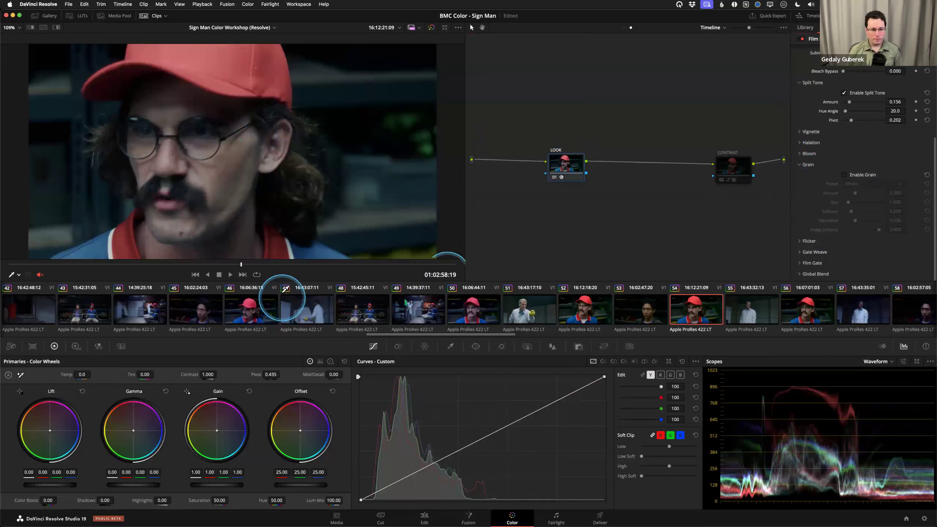
left_click(149, 16)
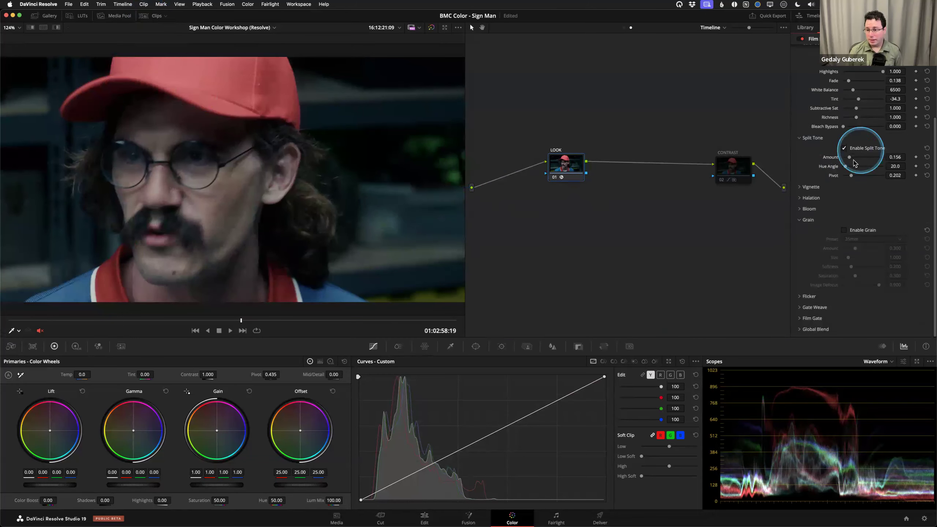
left_click(855, 229)
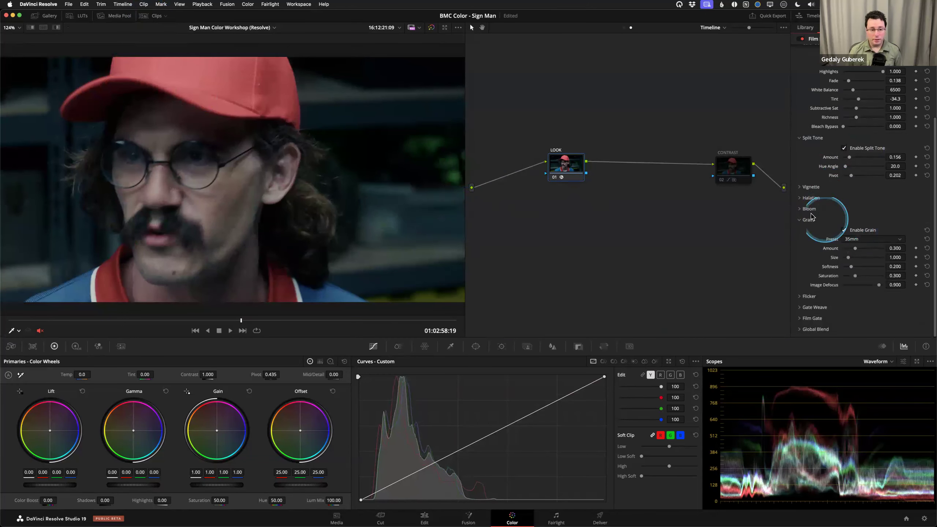
- Raise the Film Look Creator's Grain Amount to 0.725 and play the timeline enlarged to inspect the grain
scroll(269, 112, "up", 3)
scroll(268, 112, "up", 5)
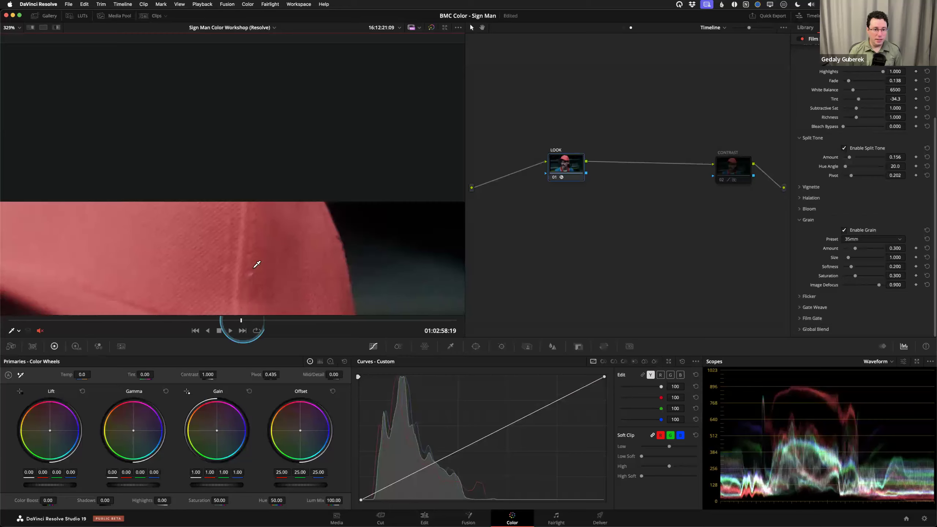
scroll(393, 208, "up", 3)
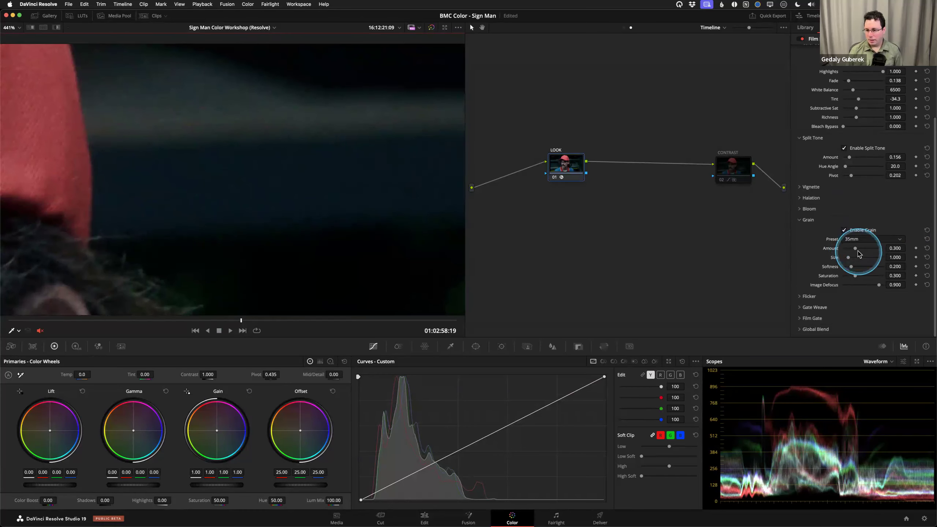
left_click_drag(855, 250, 872, 250)
key("space")
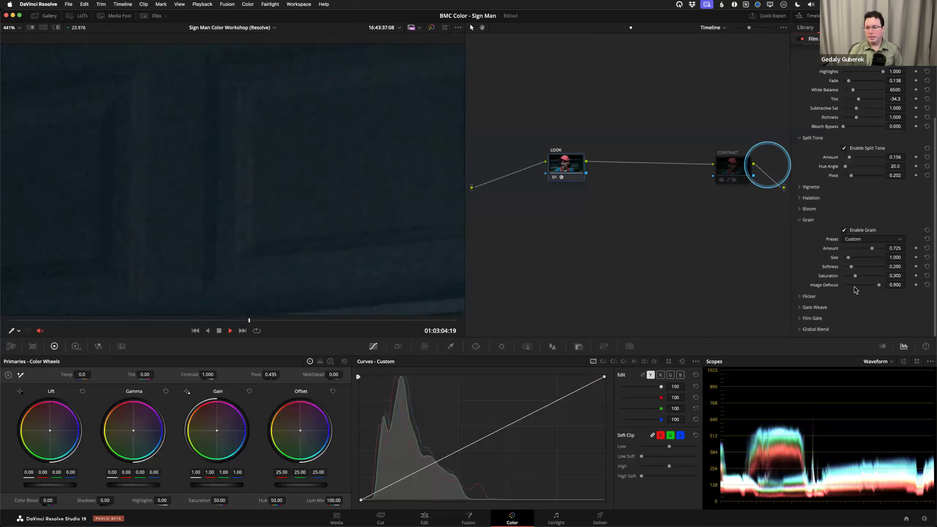
key("space")
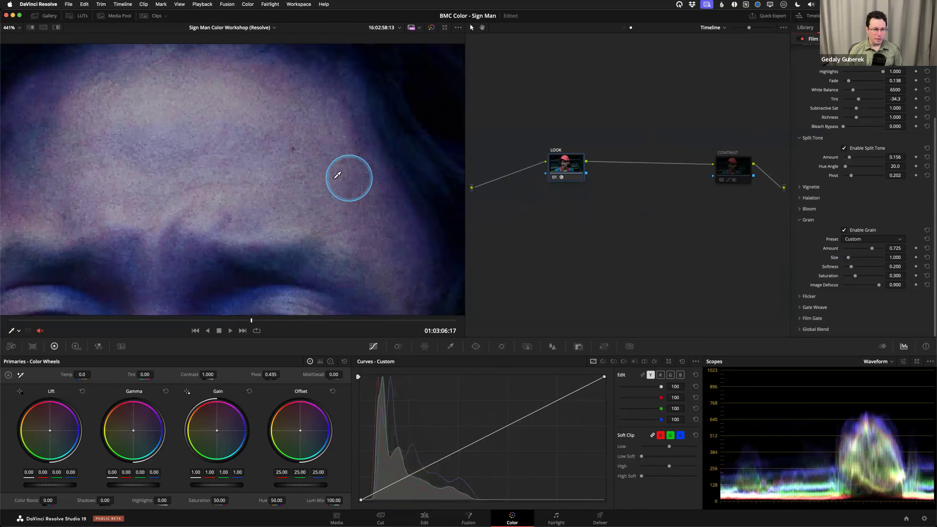
key("shift+z")
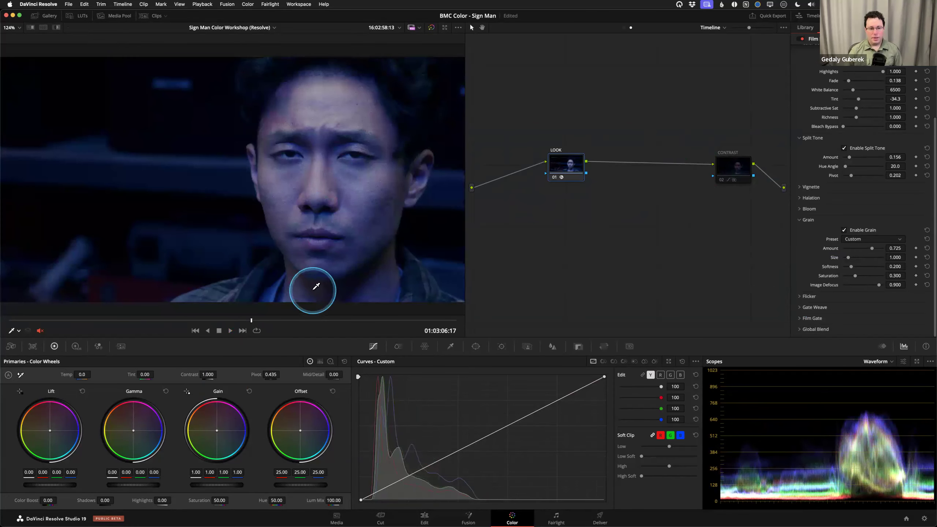
- Go back to clip 49 and disable the Film Look Creator's Grain
key("Up")
key("Up")
key("Up")
key("Up")
key("Up")
key("Up")
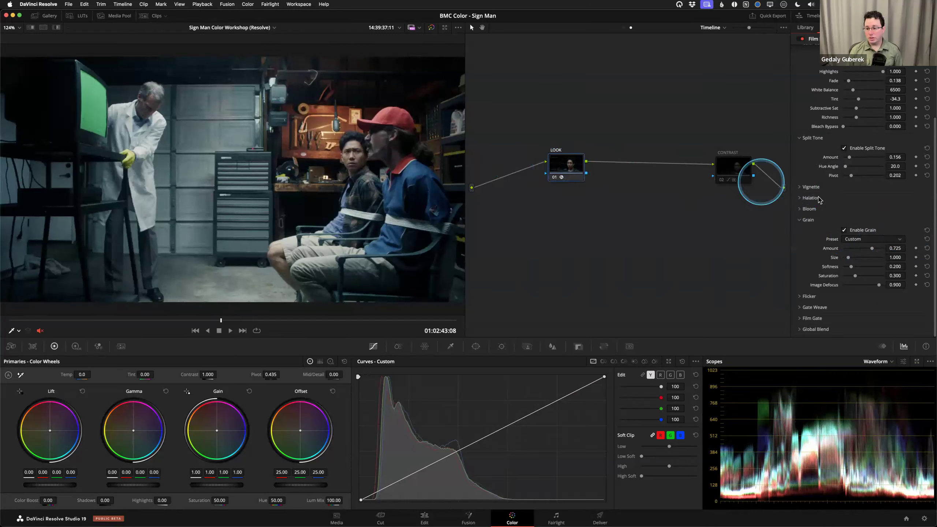
left_click(844, 229)
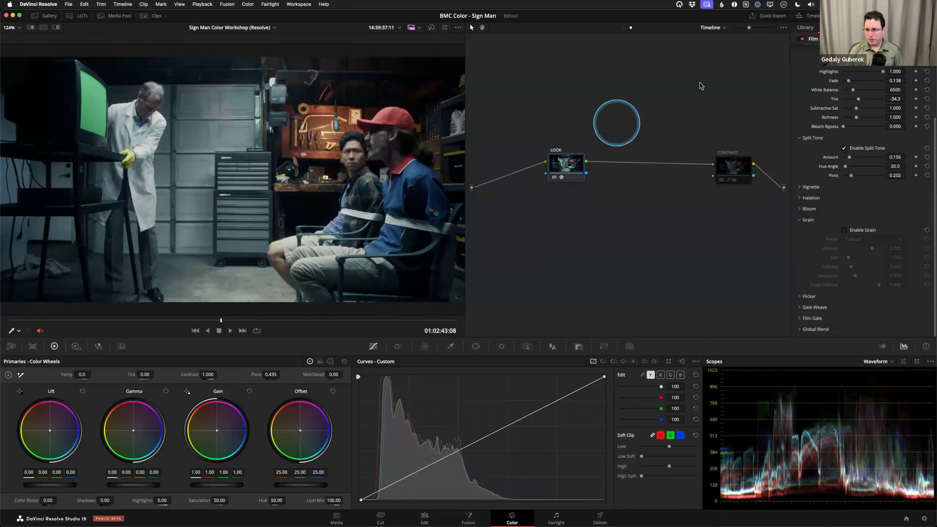
- Add a serial node after LOOK and apply the Film Grain effect to it, searching the effects library for "grain"
key("alt+s")
left_click(805, 28)
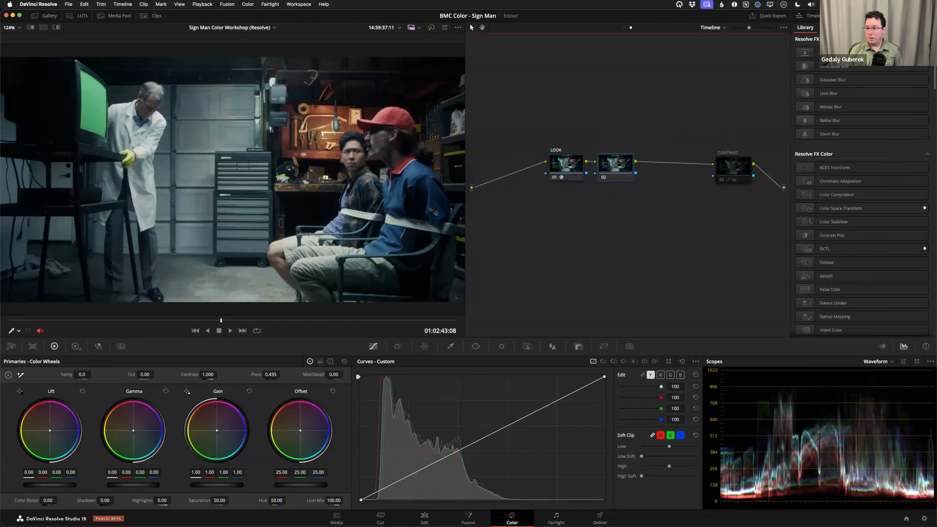
left_click(919, 28)
type("grain")
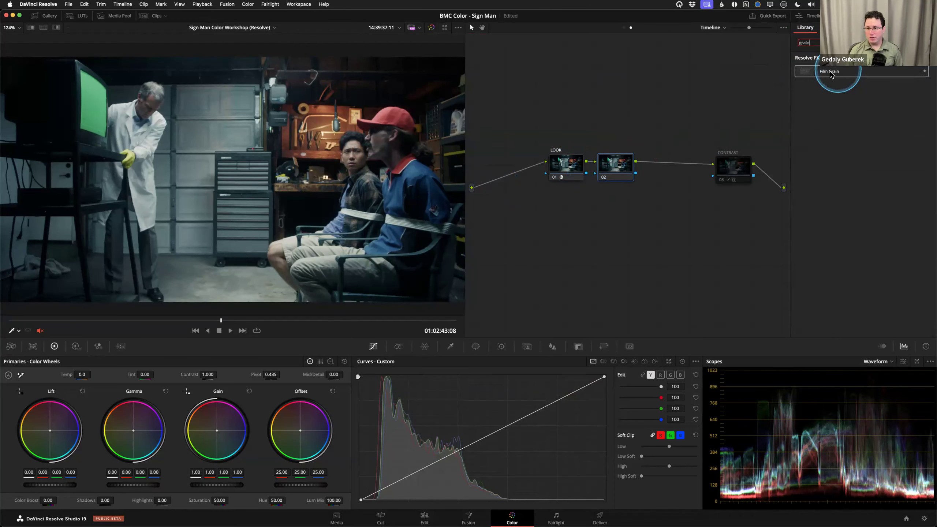
left_click_drag(830, 72, 620, 165)
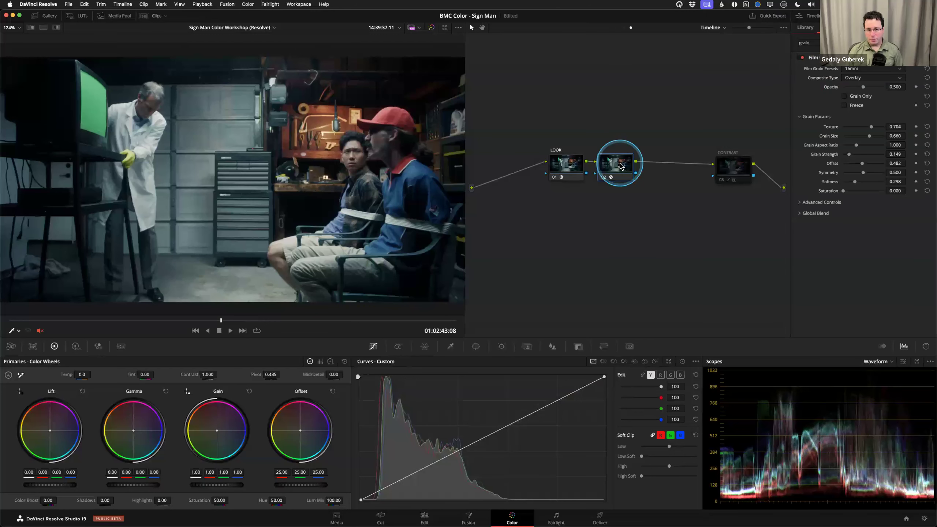
- Set the Film Grain preset to 35mm 400T and raise its Opacity to 1.000
left_click(870, 70)
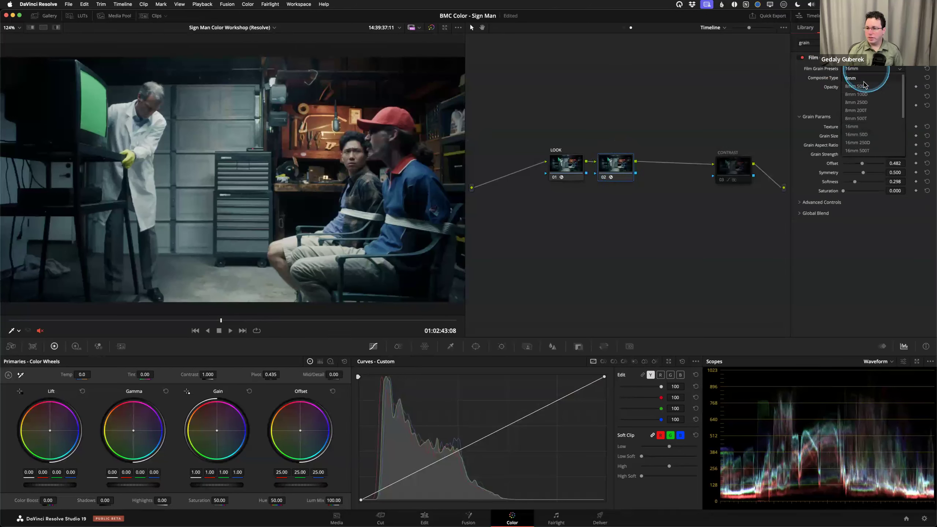
left_click(863, 135)
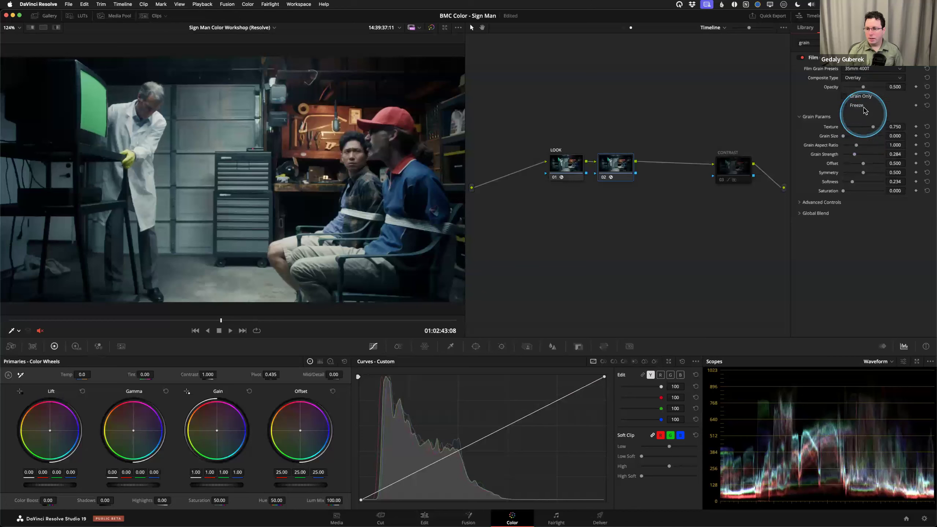
left_click_drag(863, 88, 888, 94)
- Play the timeline enlarged and inspect the film grain on the close-up of the man in the white coat
scroll(245, 123, "up", 5)
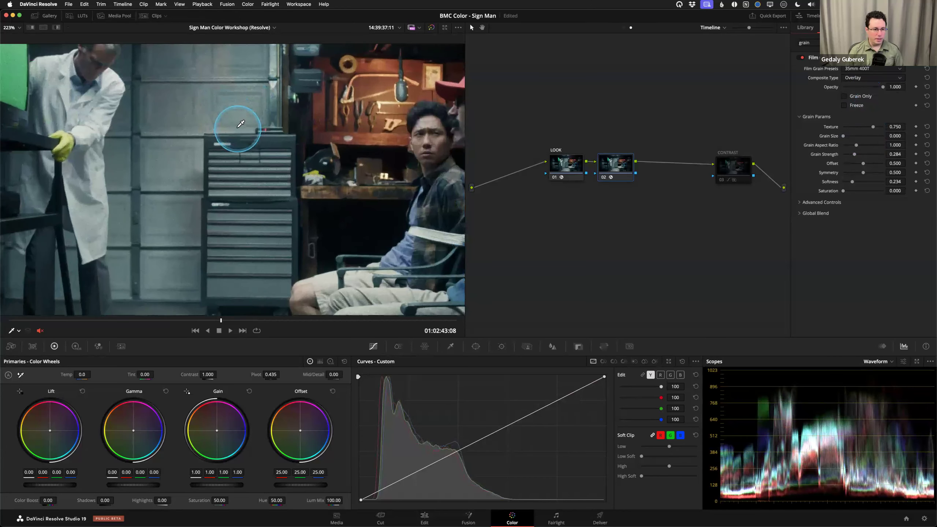
key("space")
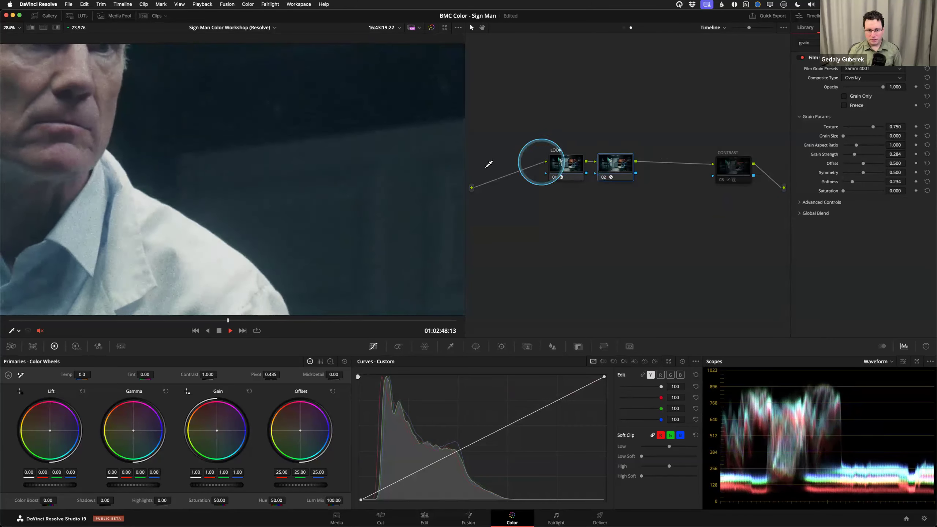
key("space")
scroll(316, 184, "down", 2)
scroll(317, 183, "up", 3)
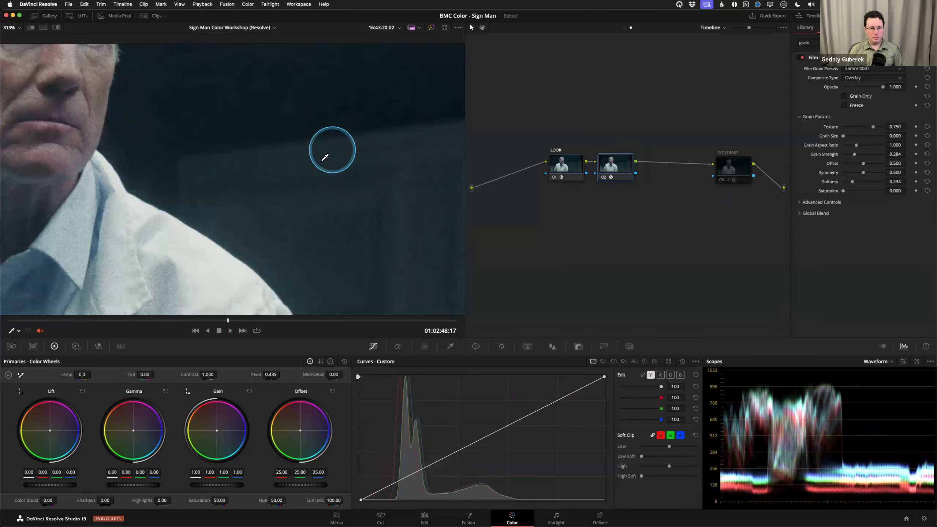
left_click_drag(334, 120, 365, 230)
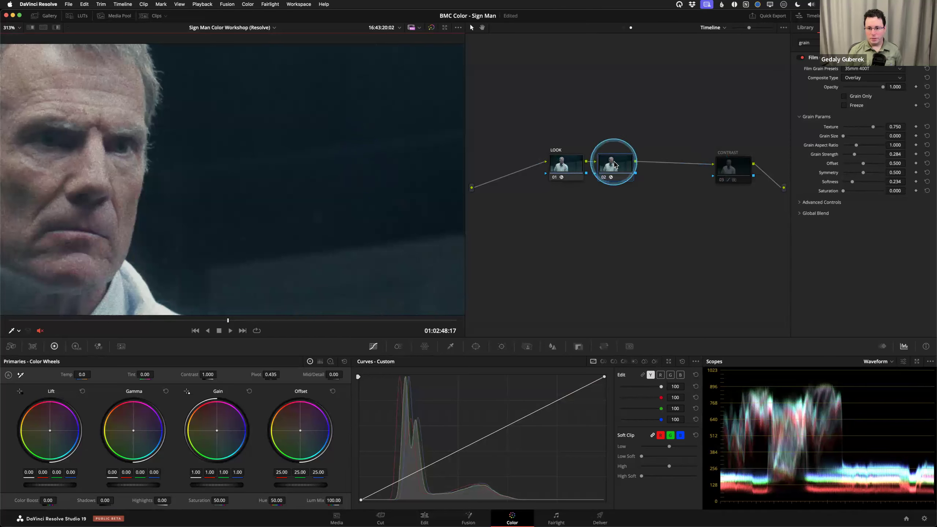
- Disable the Film Grain node and fit the image in the viewer with the node graph hidden
key("super+d")
key("shift+z")
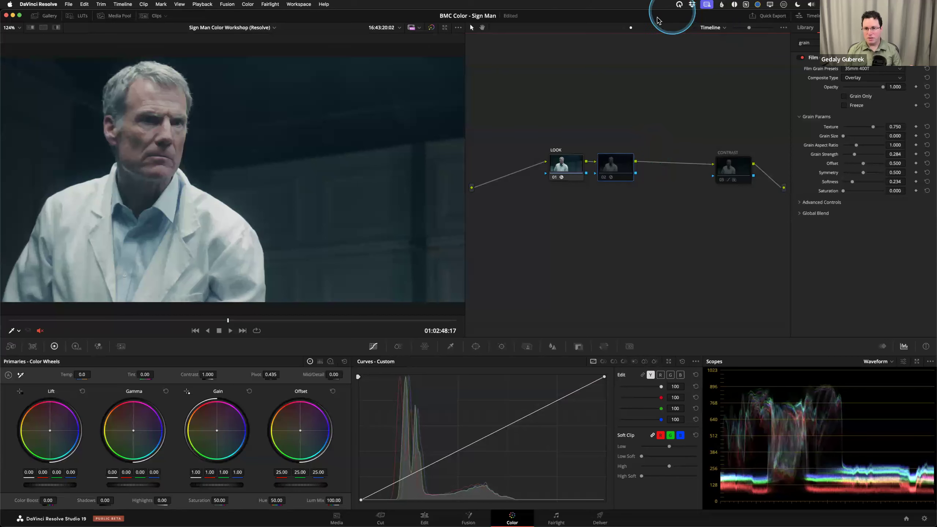
key("alt+f")
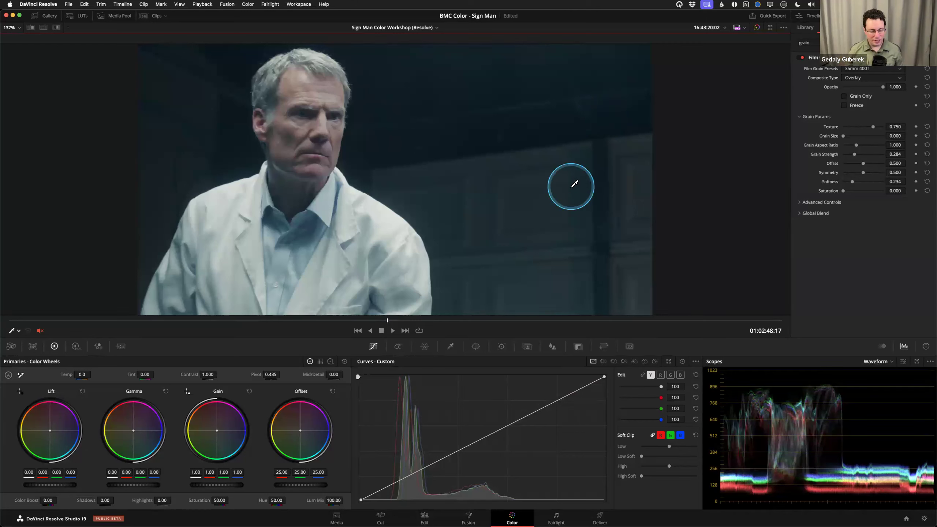
- Move the playhead to 01:02:30:11 in the Edit page timeline and return to the Color page
key("shift+4")
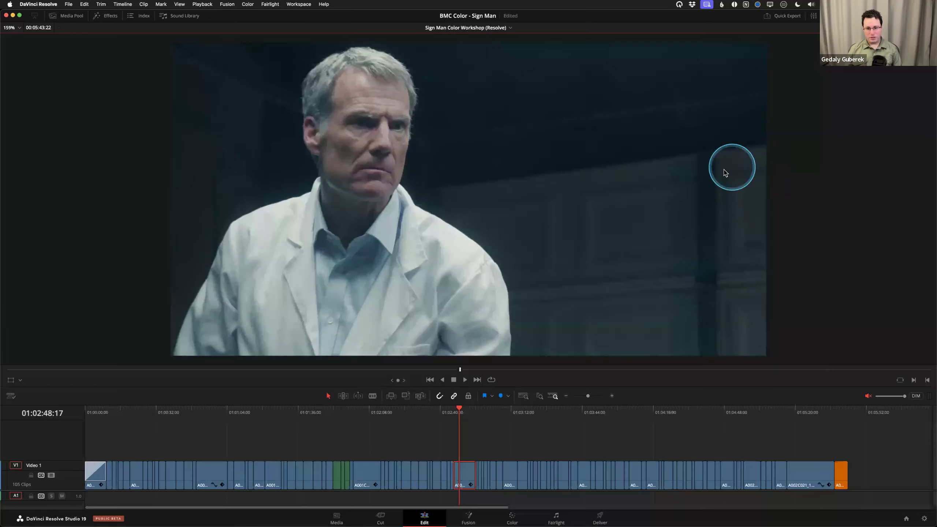
left_click(420, 412)
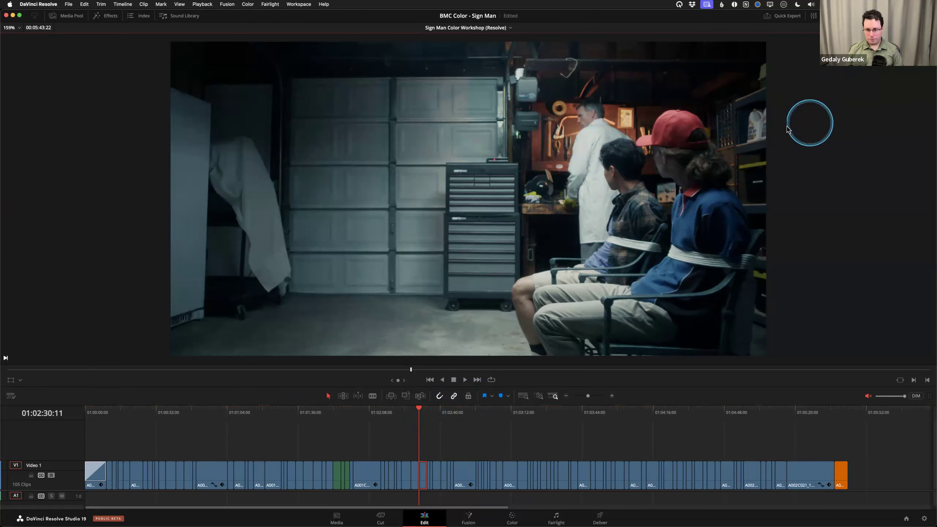
key("shift+6")
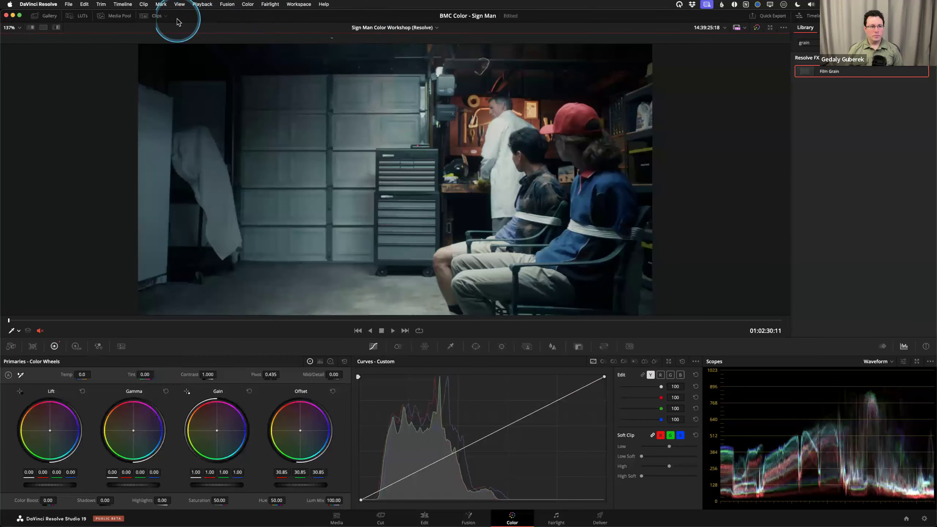
- Show the clip thumbnails, hide the effects library, and open clip 42 with its node graph displayed
left_click(145, 17)
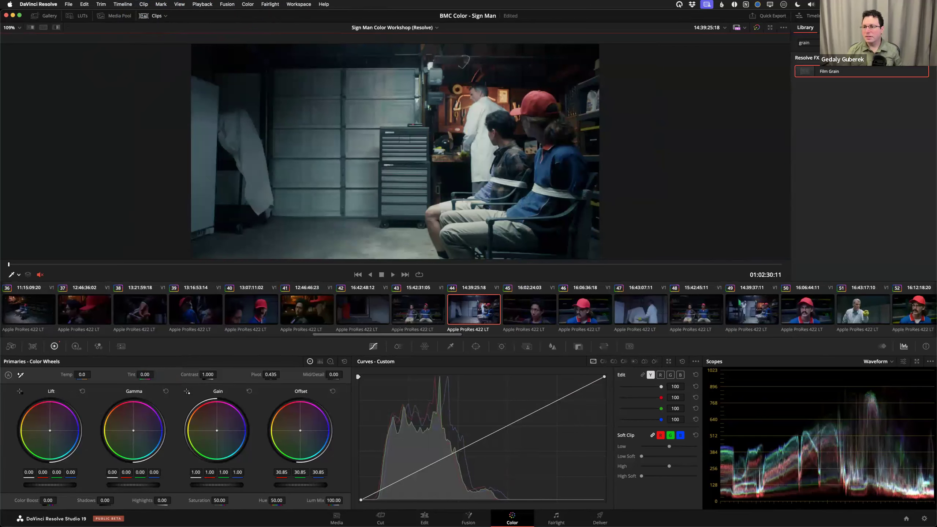
left_click(885, 16)
left_click(413, 319)
left_click(468, 308)
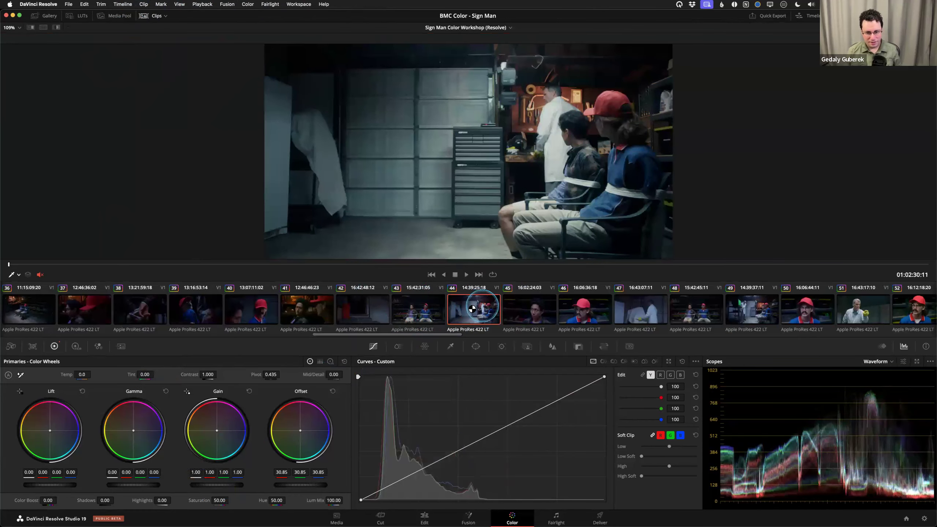
left_click(359, 308)
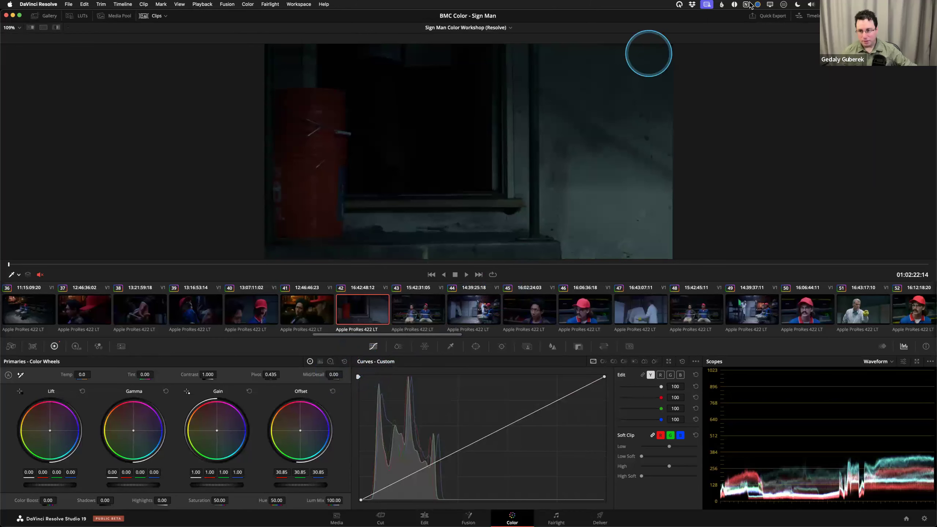
left_click(851, 16)
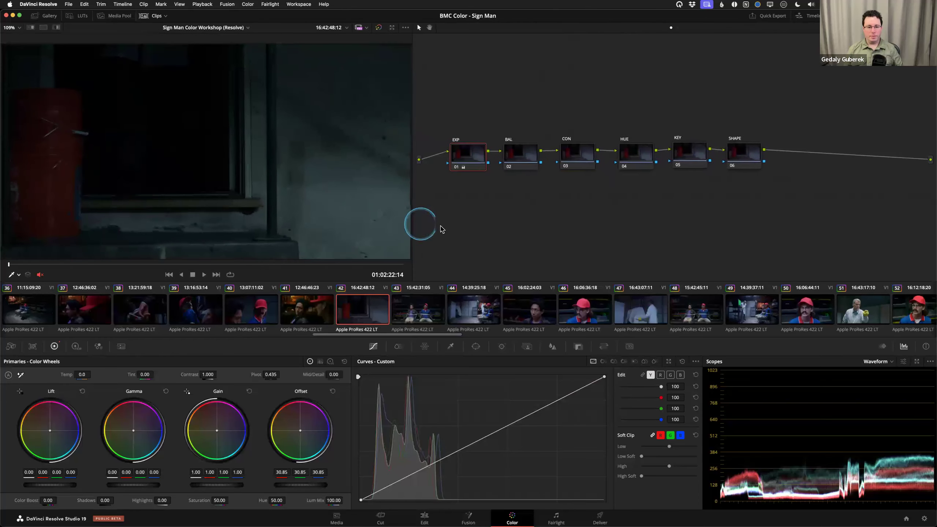
- Stagger clip 42's six nodes in a zigzag, with EXP, CON and KEY raised and BAL, HUE and SHAPE lowered
left_click_drag(504, 155, 503, 105)
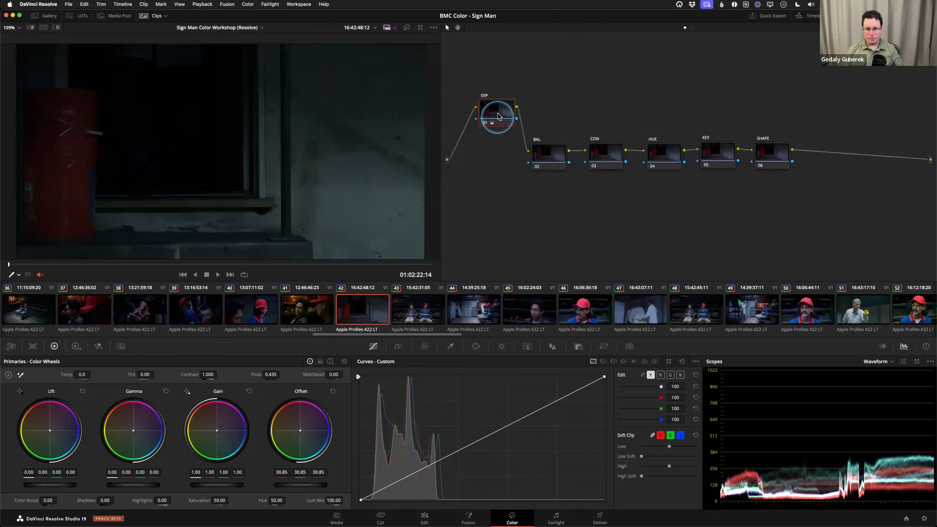
left_click_drag(547, 171, 546, 216)
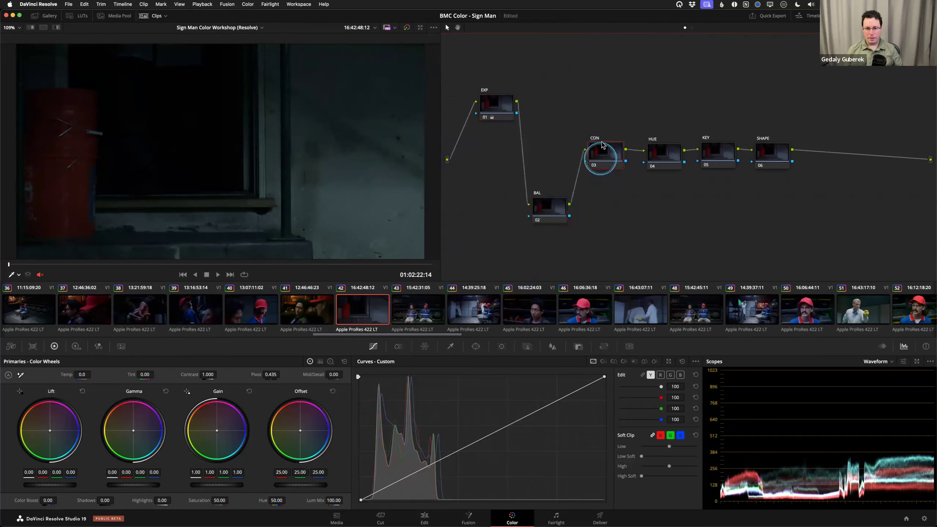
left_click_drag(596, 157, 600, 103)
left_click(661, 167)
left_click_drag(661, 167, 663, 208)
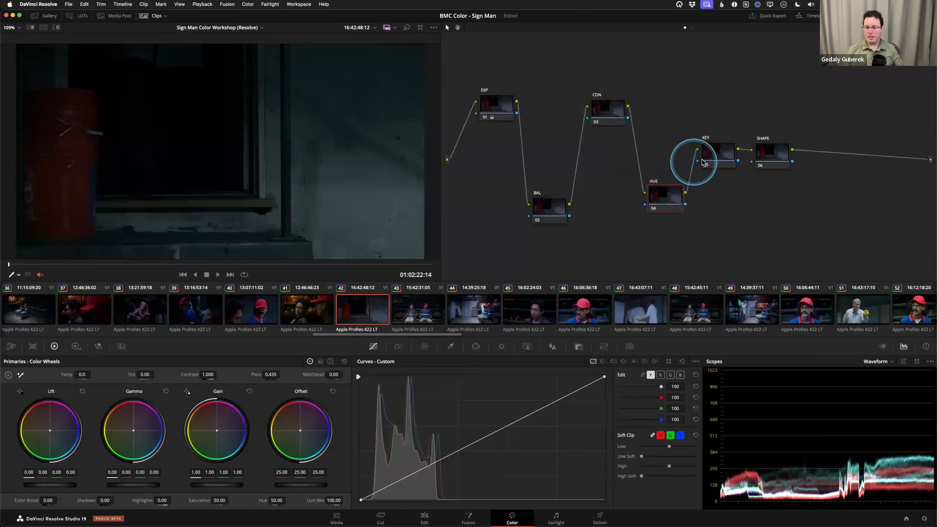
left_click_drag(705, 157, 707, 116)
left_click_drag(775, 171, 779, 217)
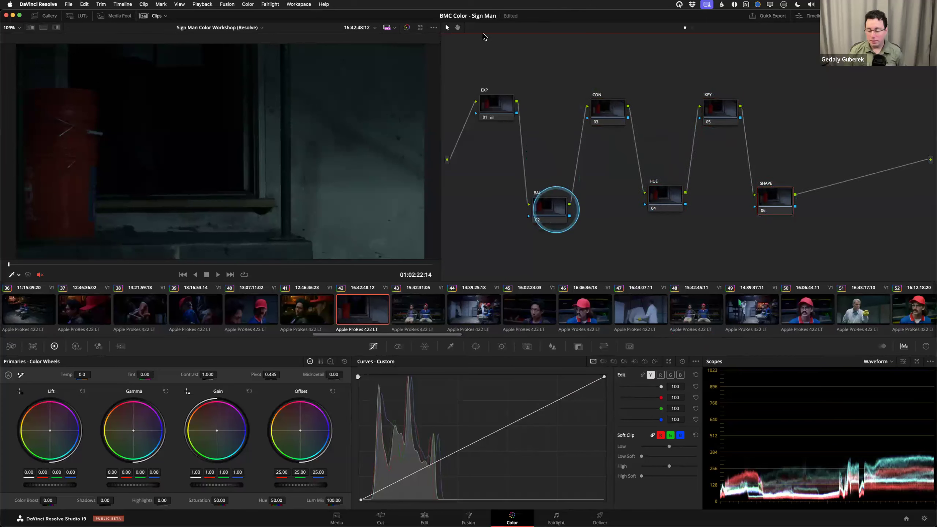
- Line up BAL, HUE and SHAPE with EXP, CON and KEY in a single row
left_click_drag(551, 215, 560, 116)
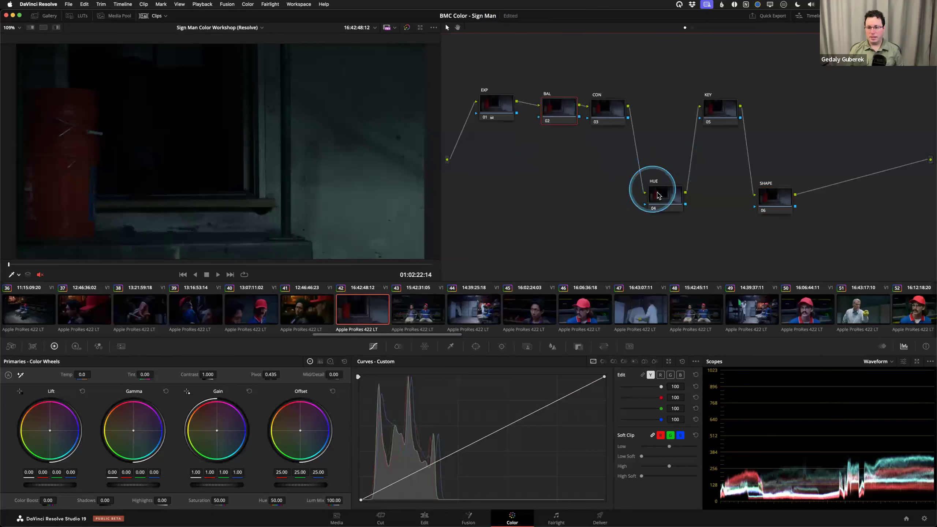
left_click(599, 109)
left_click_drag(667, 194, 669, 110)
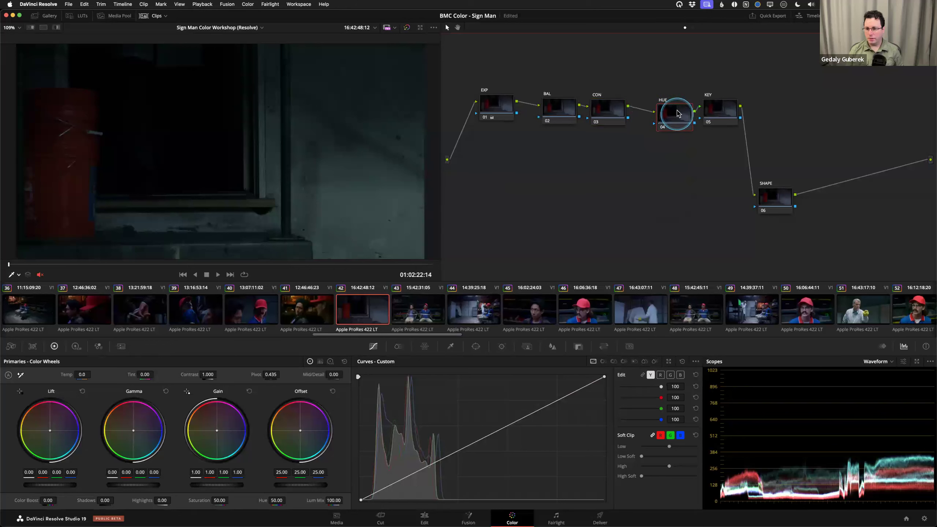
left_click_drag(775, 195, 784, 110)
- Move HUE, KEY and SHAPE into a second row below EXP, BAL and CON, and shift both rows toward the graph's middle
left_click_drag(809, 80, 629, 137)
left_click_drag(682, 107, 552, 203)
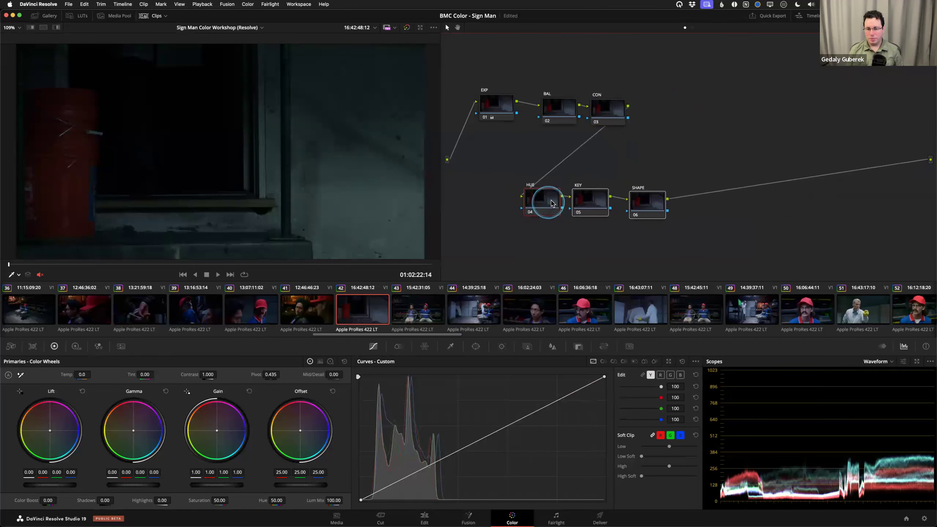
left_click_drag(691, 71, 644, 209)
left_click(478, 247)
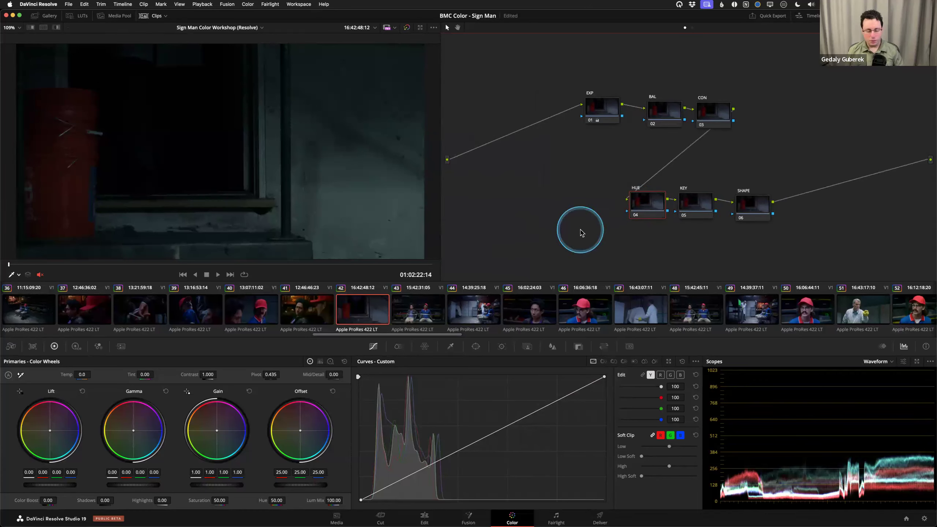
left_click_drag(595, 116, 588, 120)
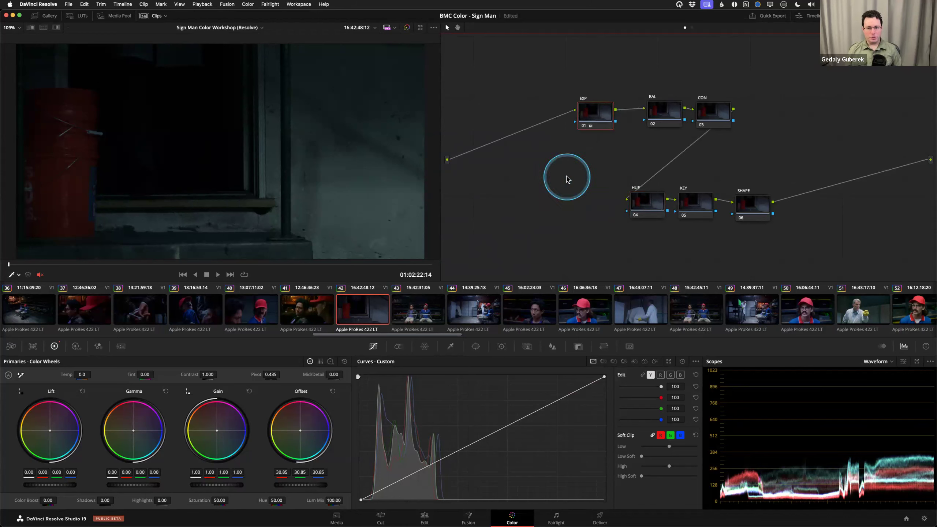
- Open the Gallery and grab a still of clip 42 with its rearranged node layout
left_click(47, 15)
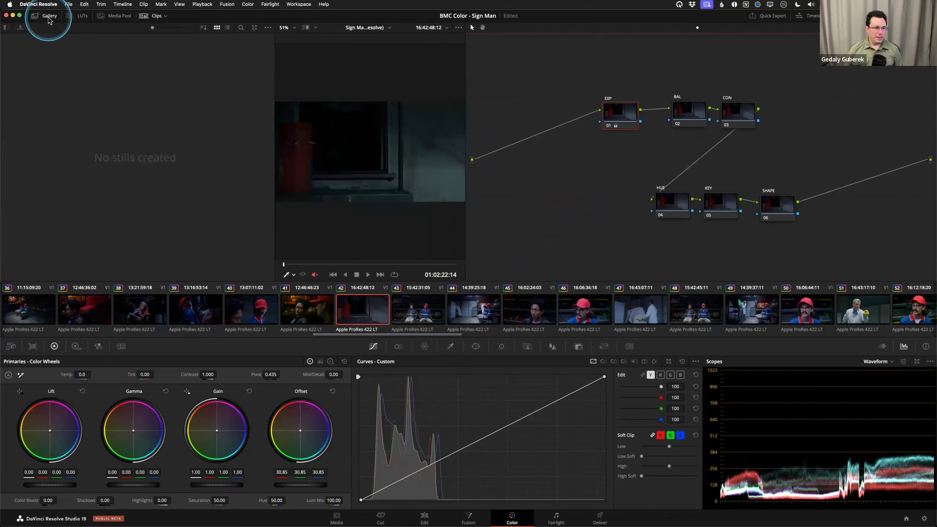
left_click_drag(632, 120, 635, 117)
left_click(716, 205)
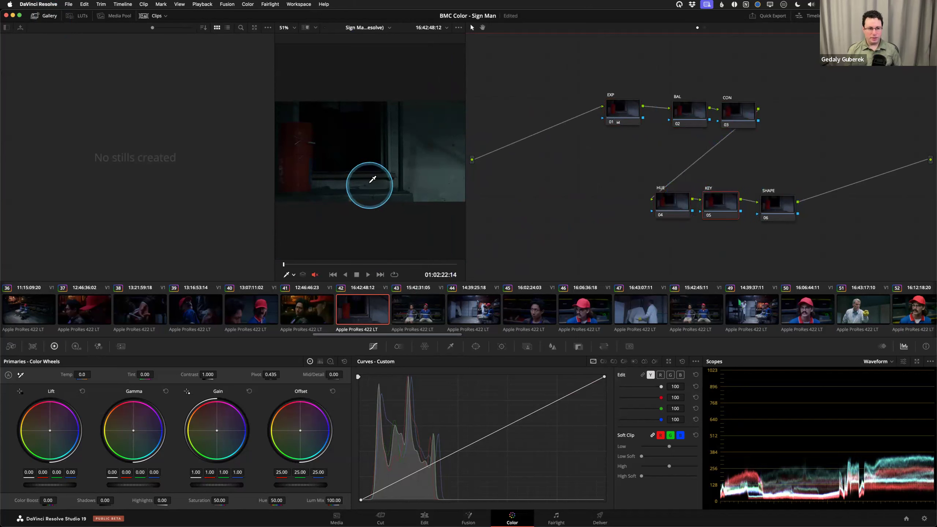
right_click(314, 150)
left_click(326, 157)
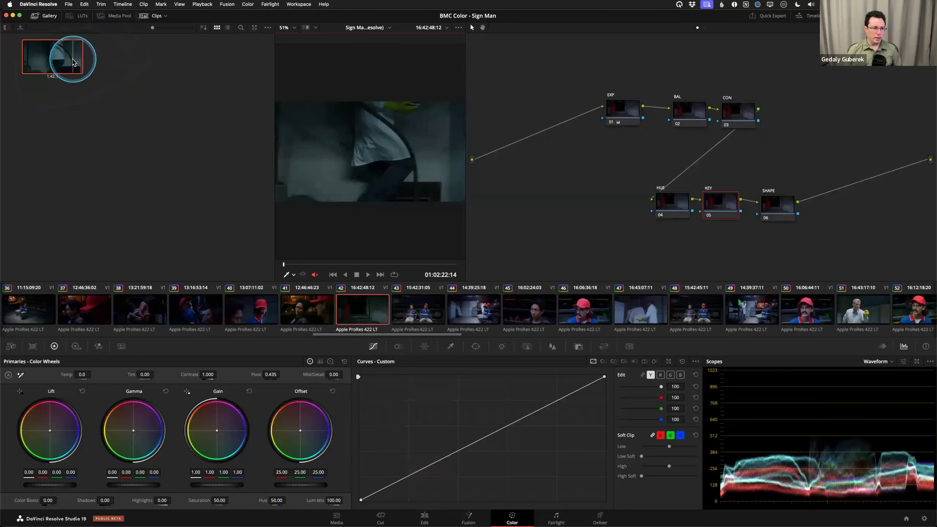
- Display the saved still's node graph, examine the stored node layout, and close it
right_click(71, 63)
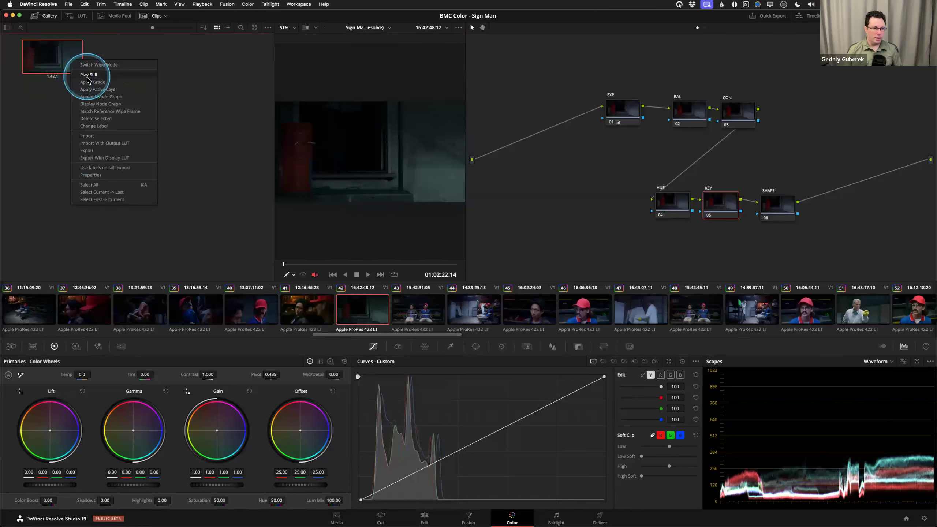
left_click(100, 104)
left_click_drag(376, 268, 326, 263)
left_click_drag(454, 285, 425, 300)
left_click(427, 243)
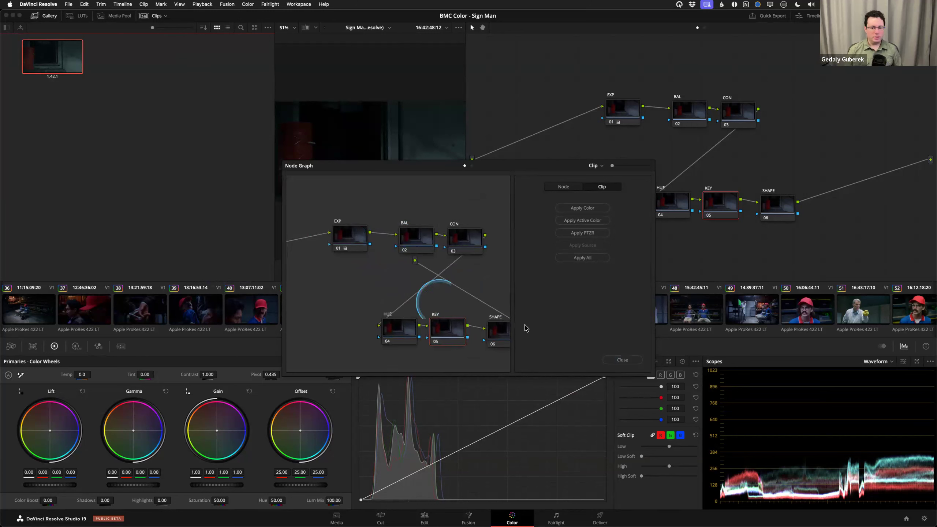
left_click(622, 360)
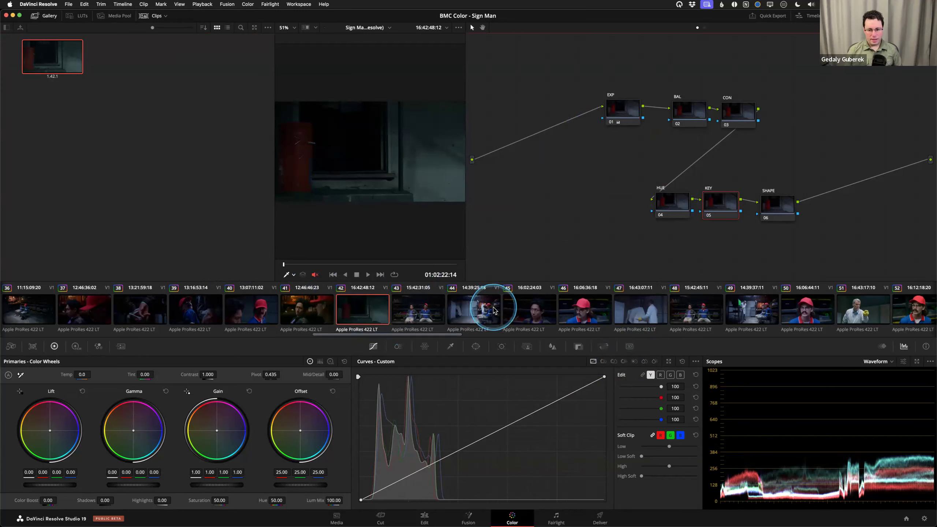
- Apply the saved still's grade to clip 45
left_click(525, 310)
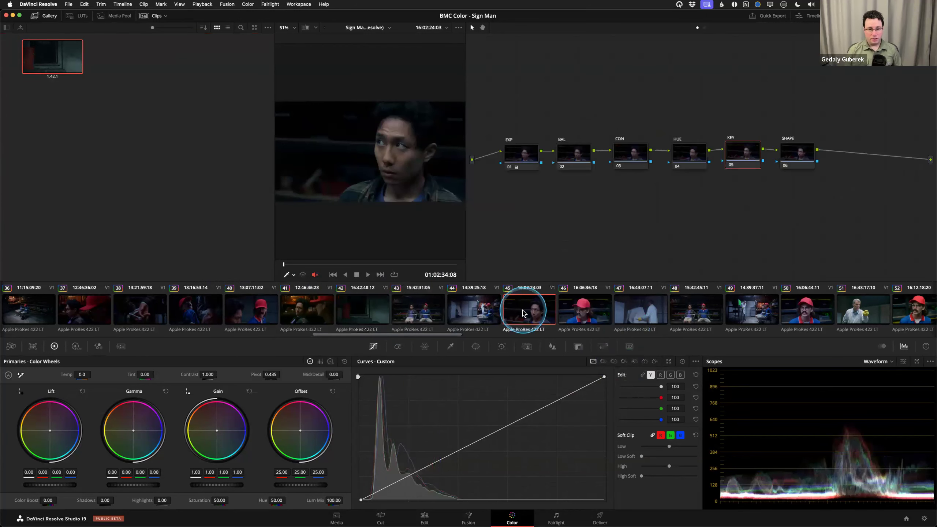
right_click(41, 62)
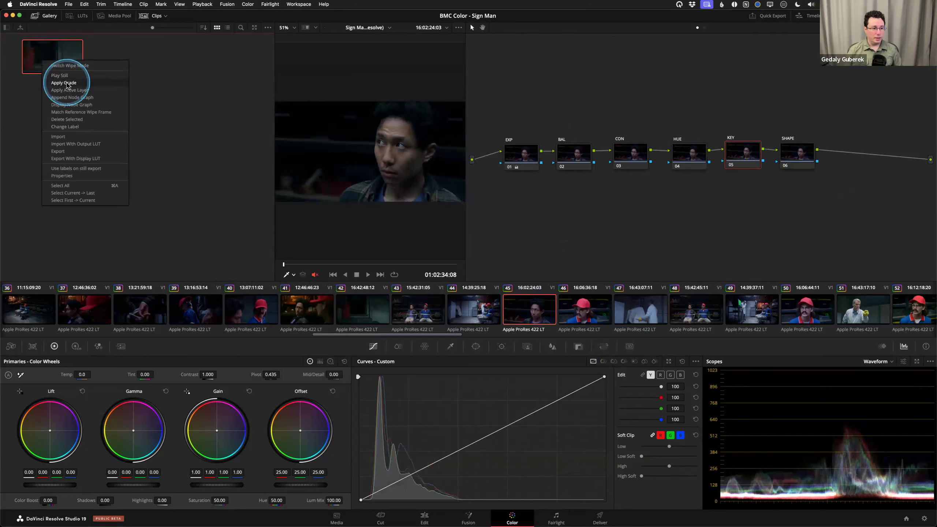
left_click(64, 83)
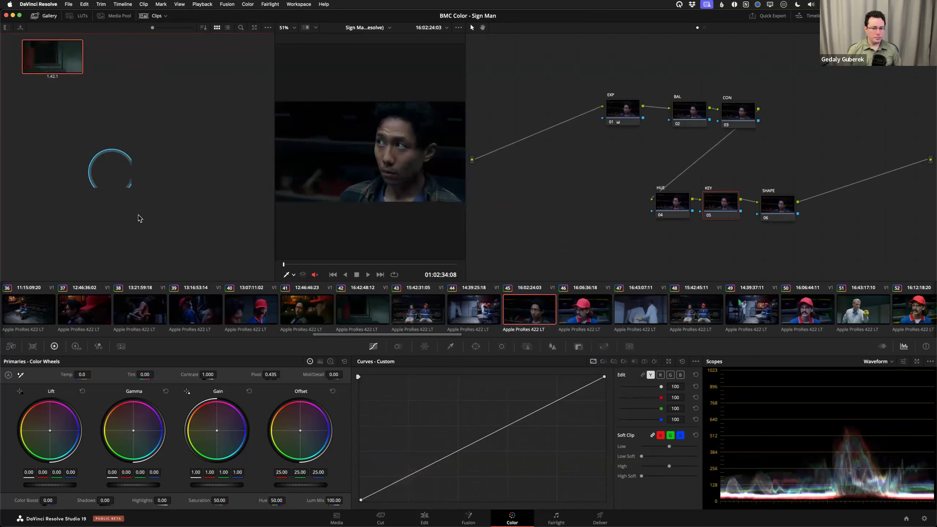
right_click(53, 59)
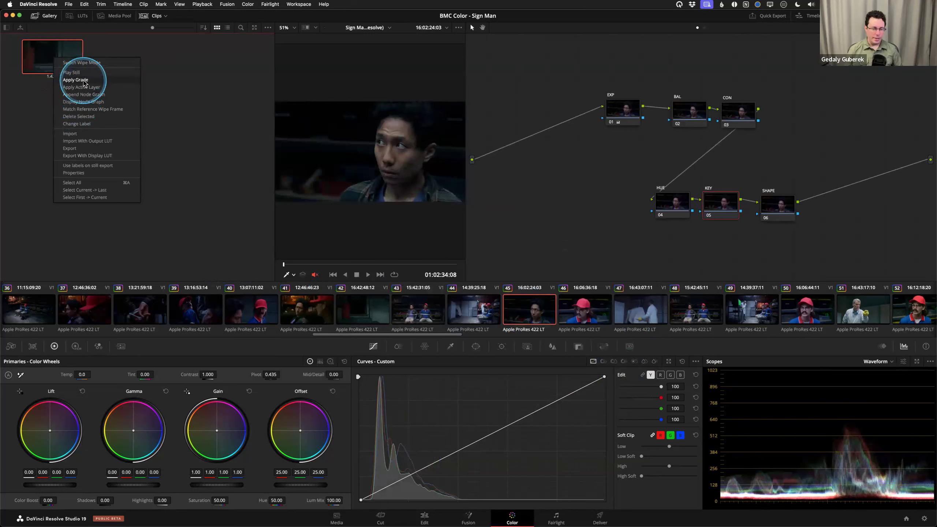
left_click(581, 188)
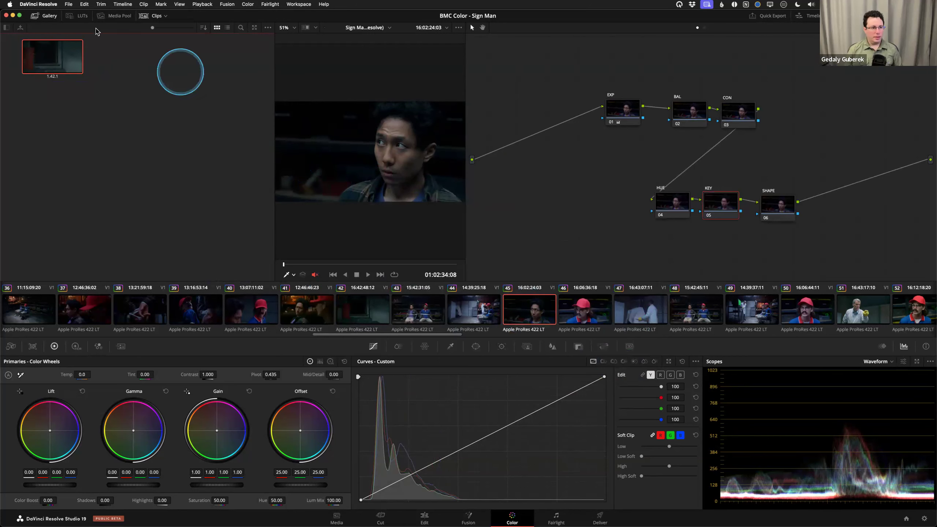
- Show the Gallery album list and grab a still of clip 45 into the PowerGrade 1 album
left_click(7, 29)
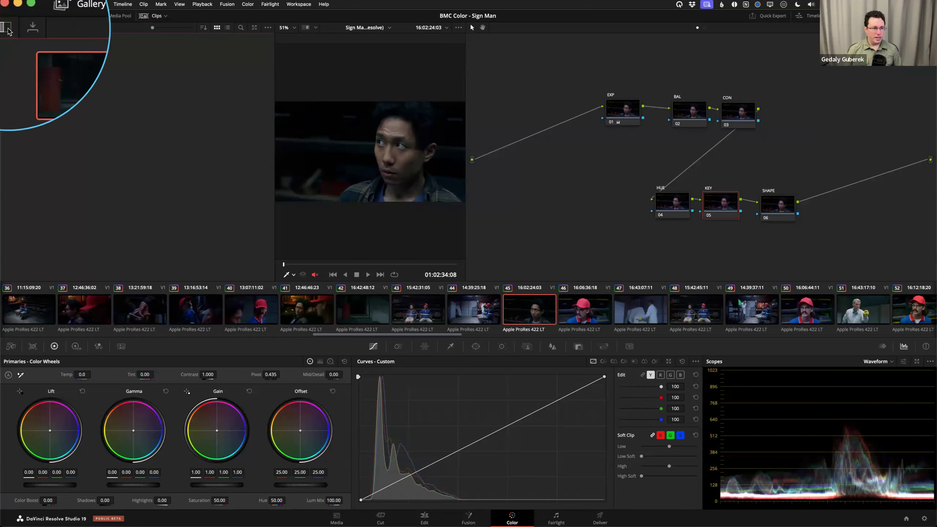
left_click(25, 50)
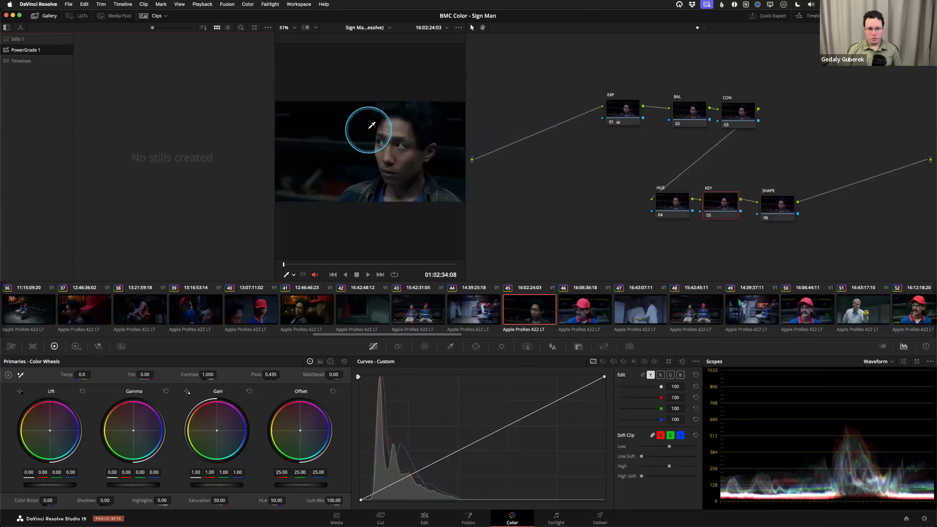
right_click(380, 134)
left_click(384, 136)
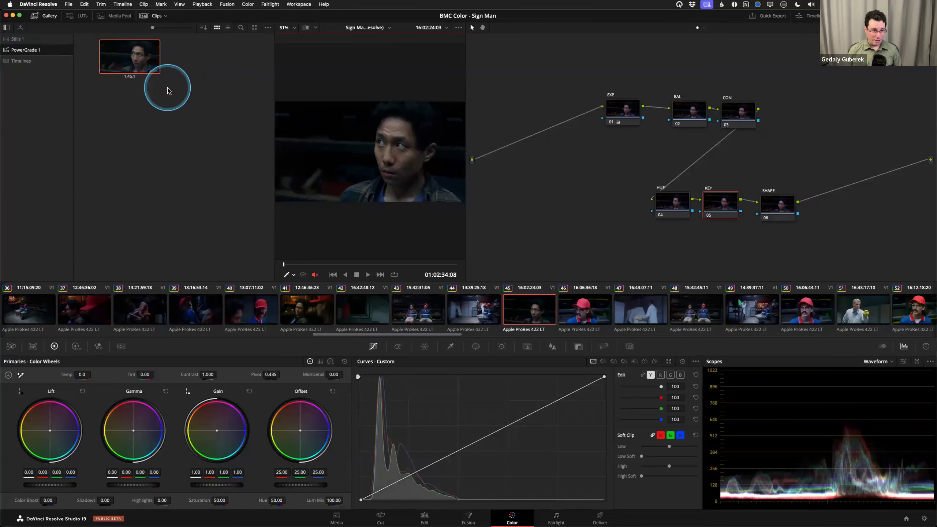
- Check the stills in PowerGrade 1 and Stills 1, and close the Gallery
left_click(143, 62)
left_click_drag(143, 62, 37, 53)
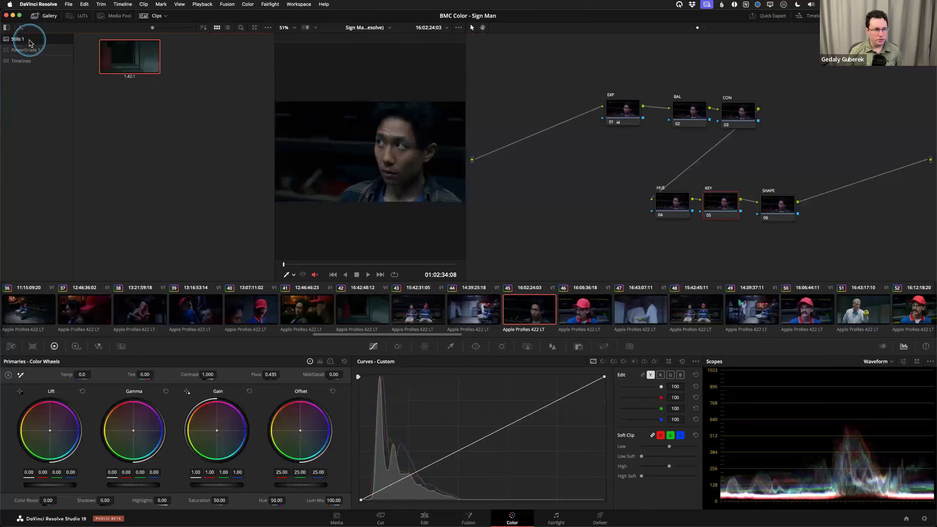
left_click(46, 16)
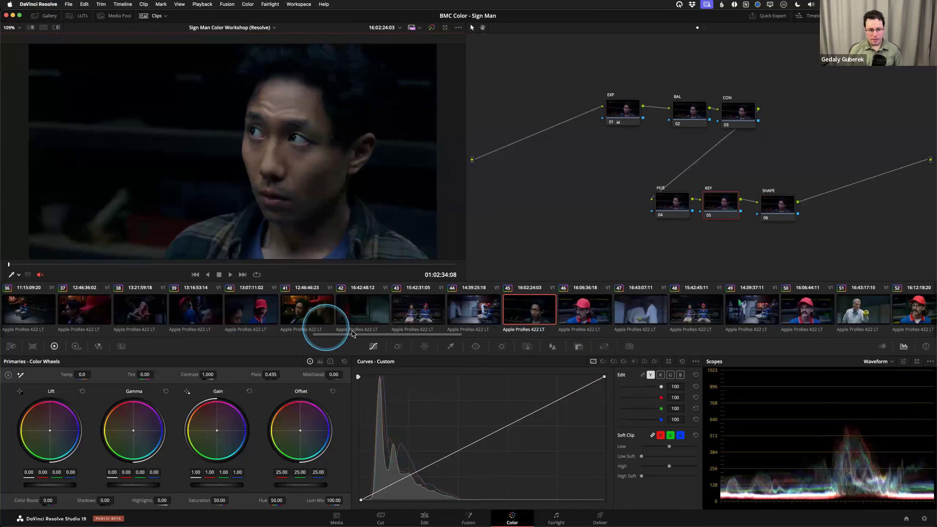
- Reset the grade of the EXP node on clip 43
left_click(425, 310)
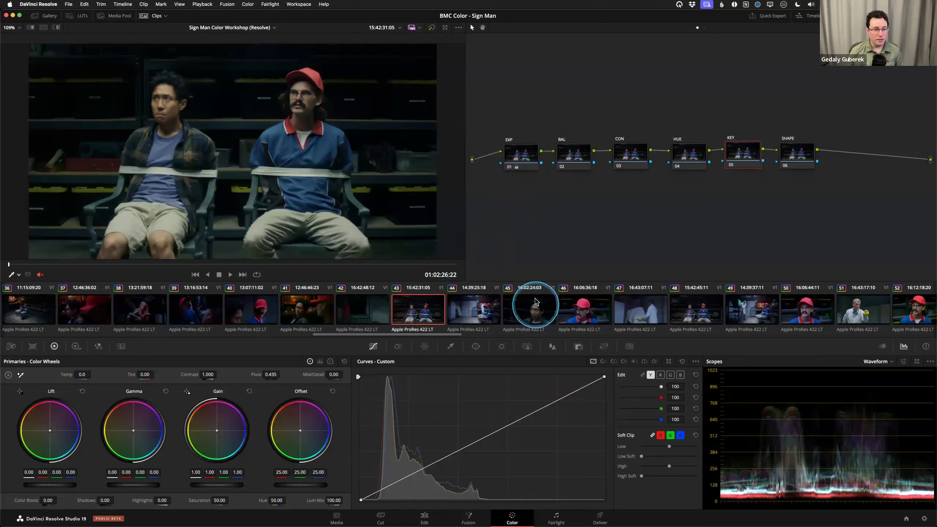
left_click(528, 158)
right_click(527, 158)
left_click(555, 161)
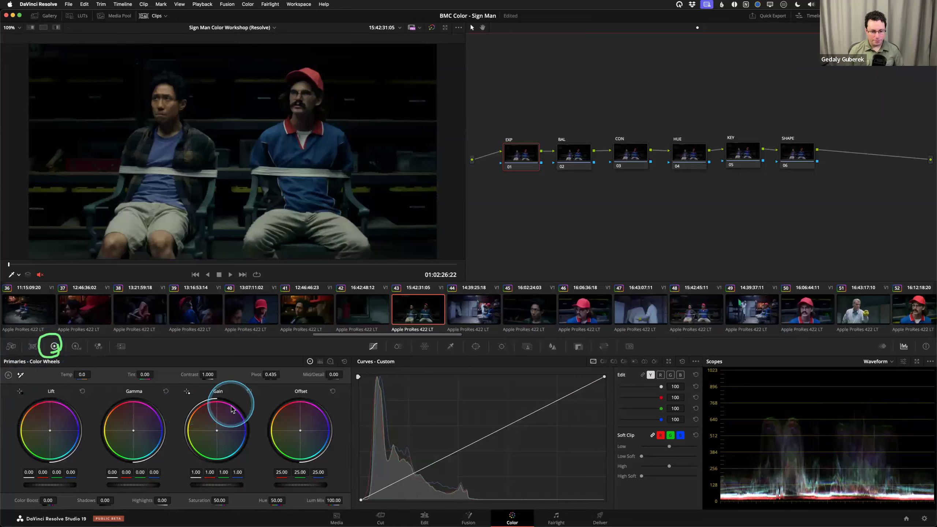
- Display the High Dynamic Range color wheels and examine the zone wheels from Black to Specular
left_click(76, 347)
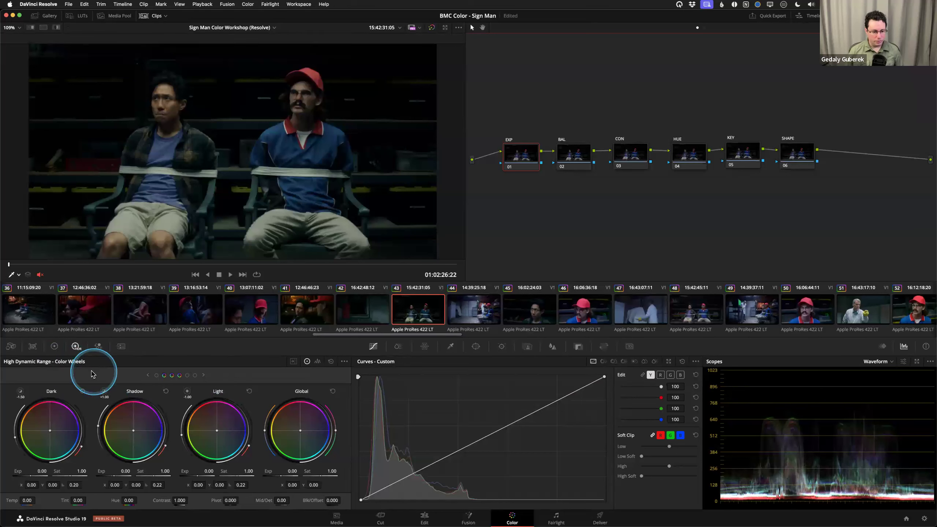
left_click_drag(21, 372, 5, 397)
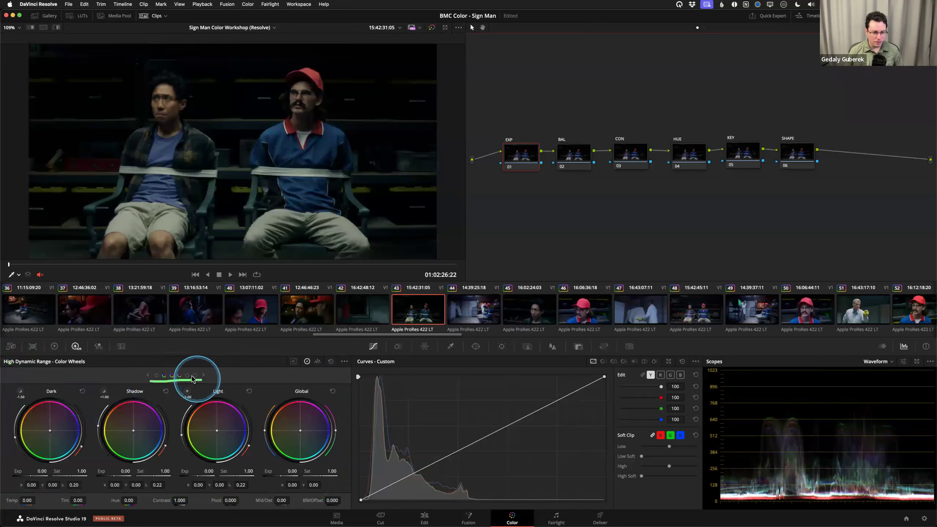
left_click(155, 376)
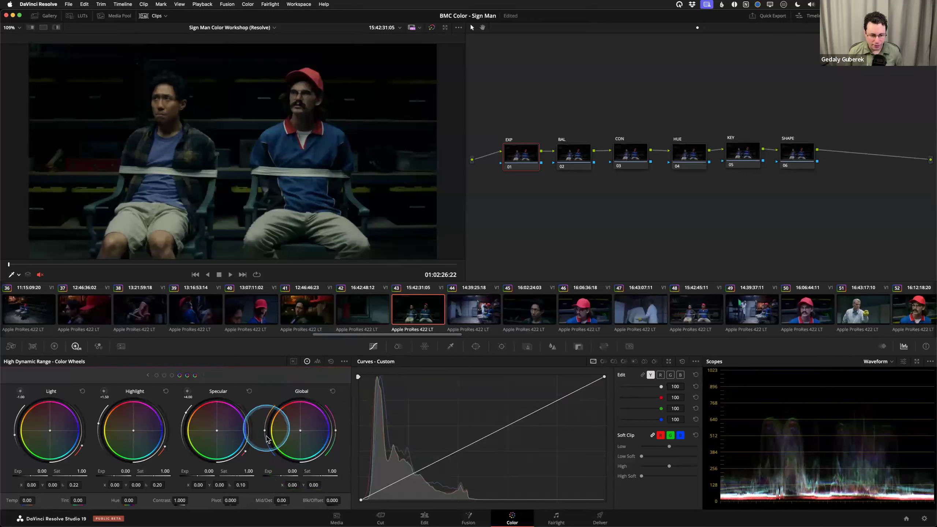
- Try shifting the temperature and tint on the HDR Global wheel, resetting the wheel after each change
left_click_drag(264, 431, 331, 398)
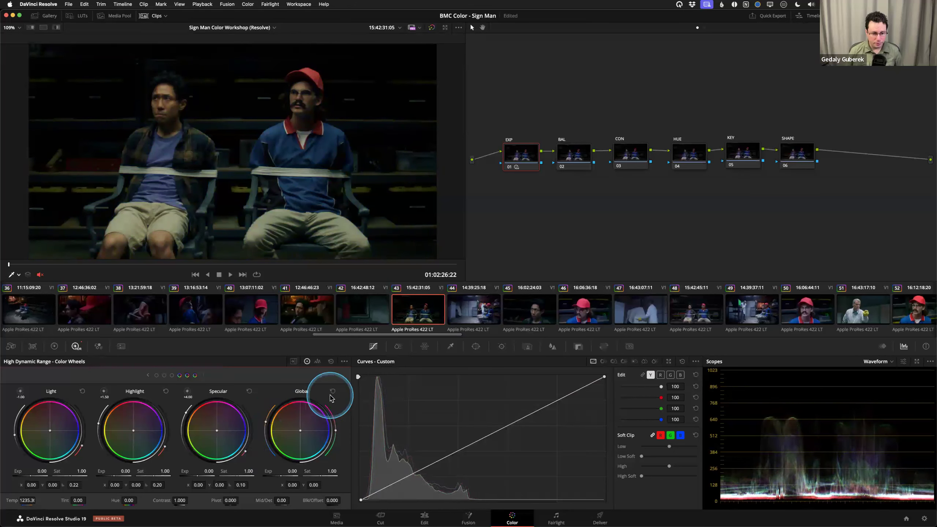
left_click(332, 391)
mouse_move(335, 431)
left_mouse_down()
mouse_move(337, 444)
mouse_move(341, 419)
mouse_move(338, 443)
left_mouse_up()
left_click(332, 390)
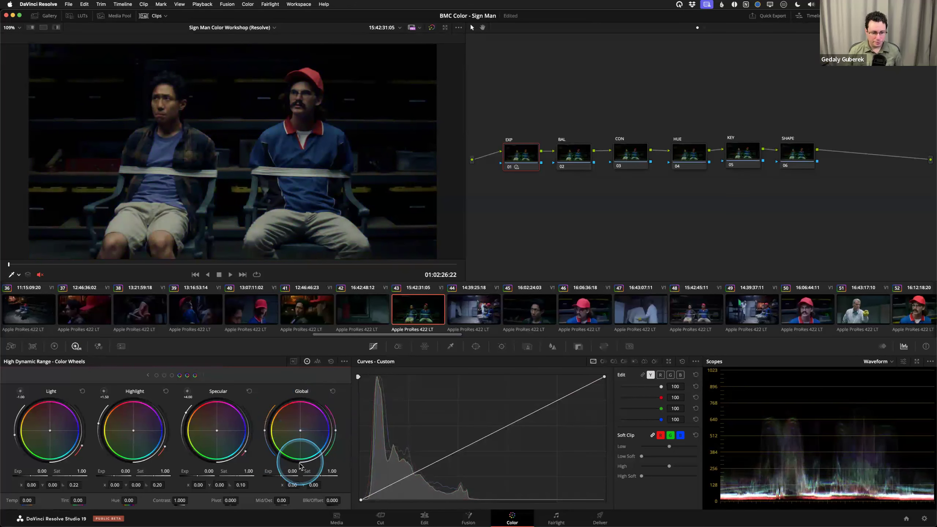
- Try different Global exposure amounts on the EXP node, ending with an exposure of -0.50
left_click_drag(294, 471, 327, 476)
left_click_drag(294, 471, 262, 471)
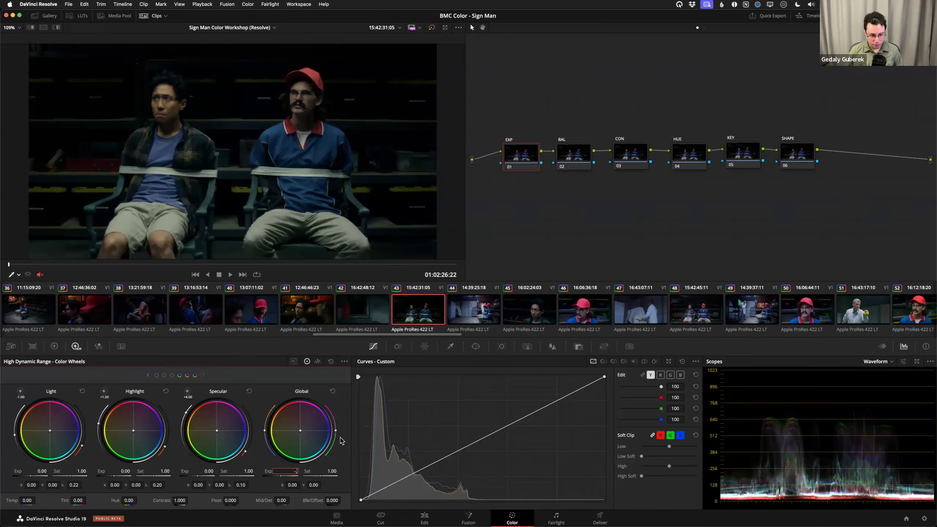
key("Return")
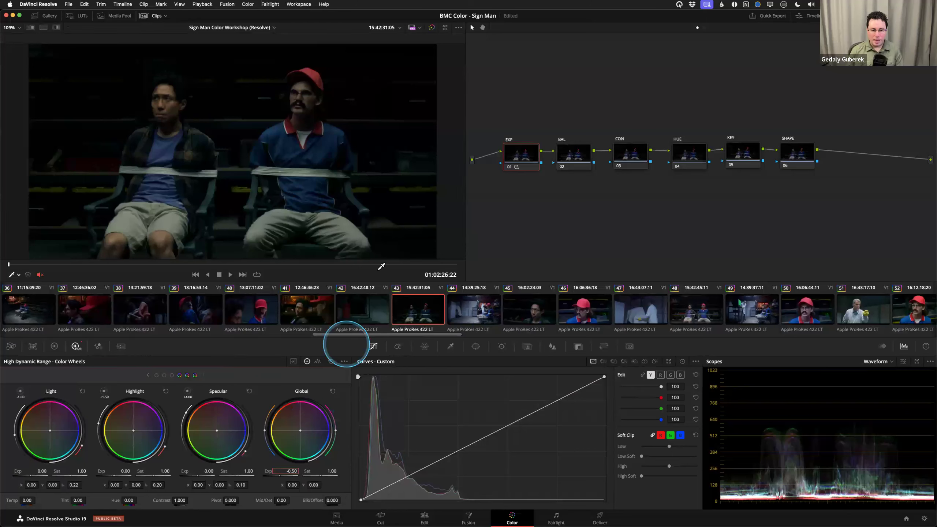
left_click(522, 159)
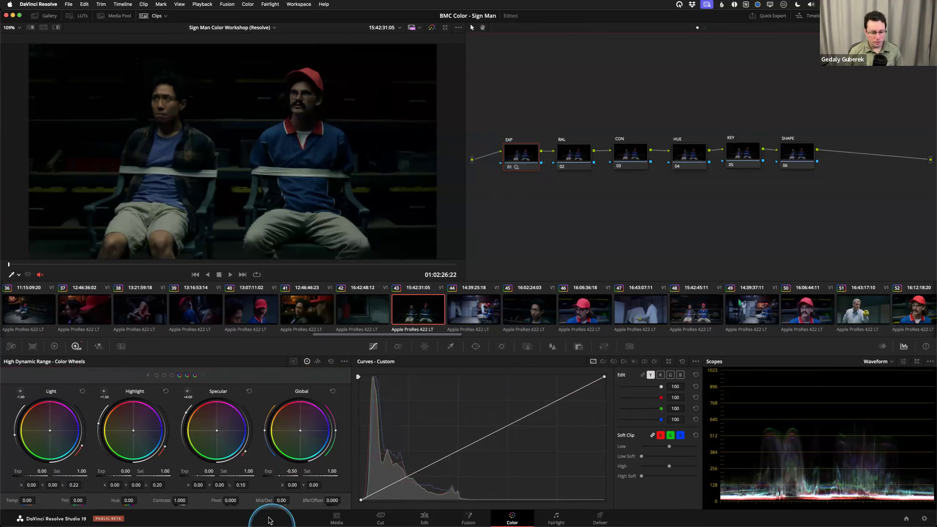
- Try raising the Global exposure to brighten clip 43 and reset the Global wheel
left_click_drag(268, 472, 292, 473)
double_click(268, 472)
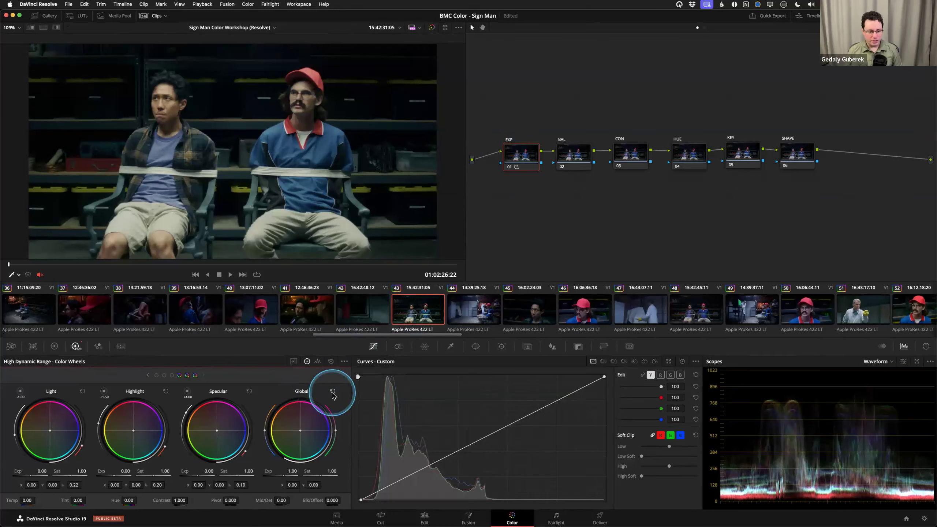
left_click(333, 392)
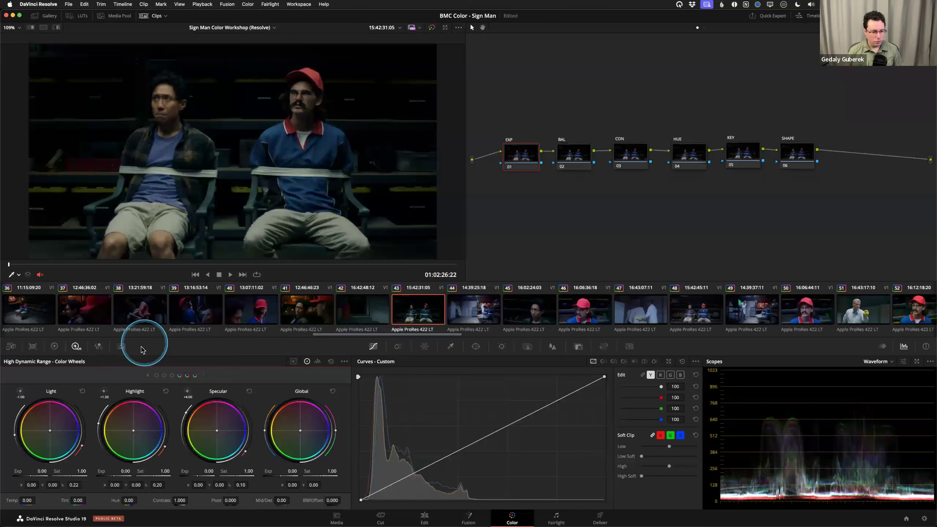
- Page through the HDR zone wheels and compare them with the Primaries color wheels
left_click(156, 376)
left_click(187, 376)
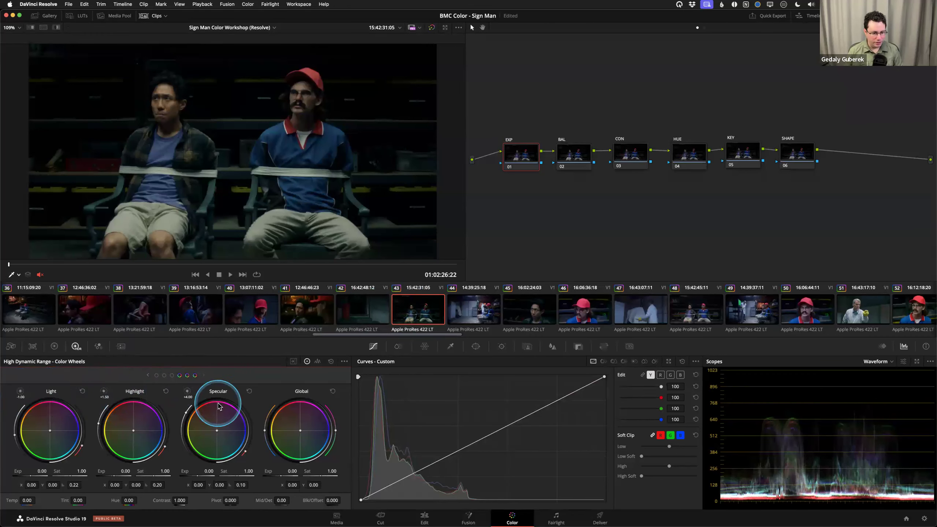
left_click(517, 167)
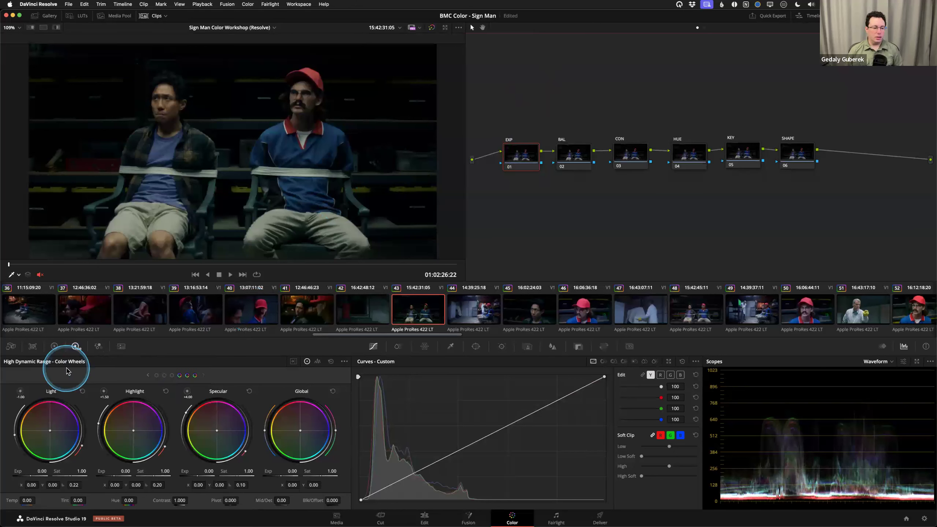
left_click(55, 346)
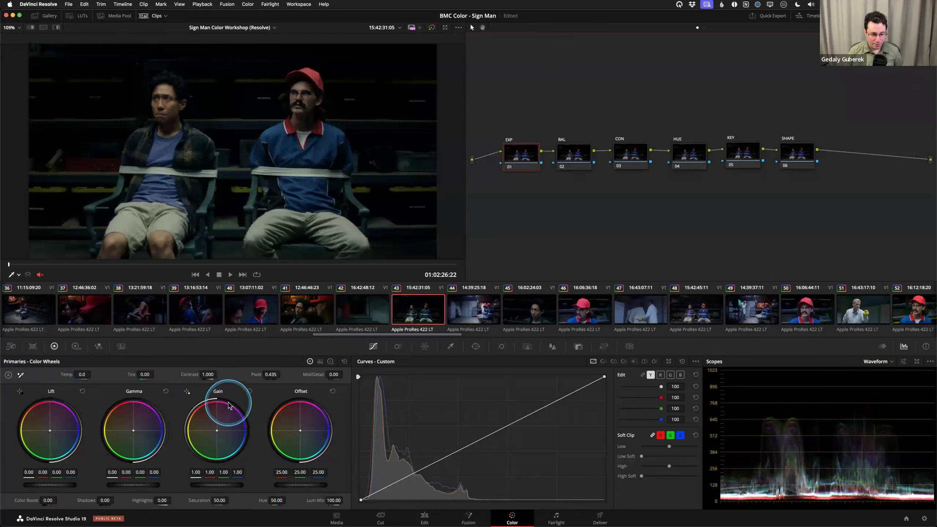
left_click(75, 346)
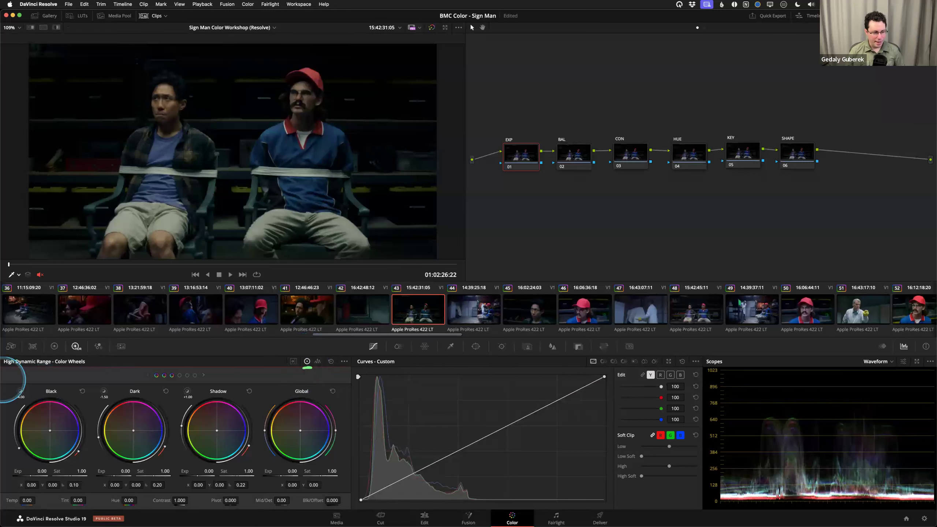
- Display the HDR zones graph, review the individual zones, and set the Specular zone's minimum range to 3.82
left_click(318, 361)
left_click(48, 402)
left_click(49, 411)
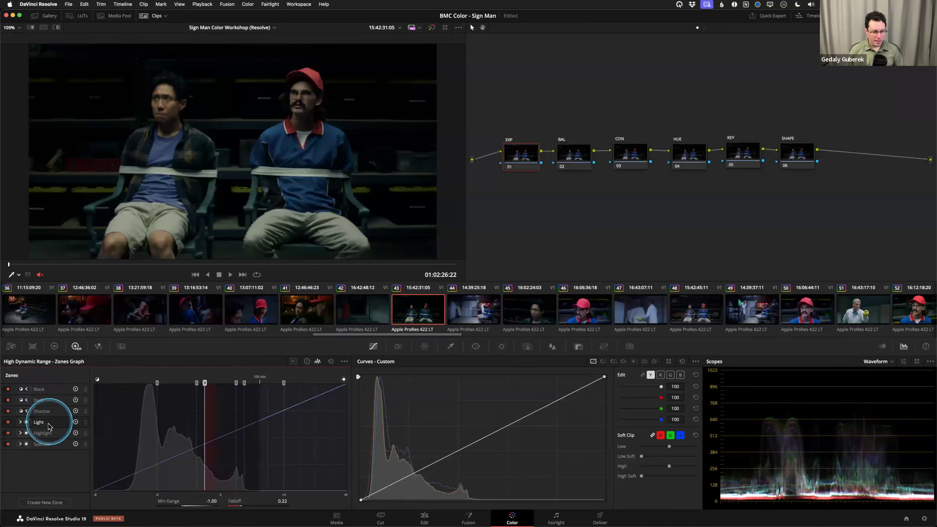
left_click(44, 433)
left_click(44, 444)
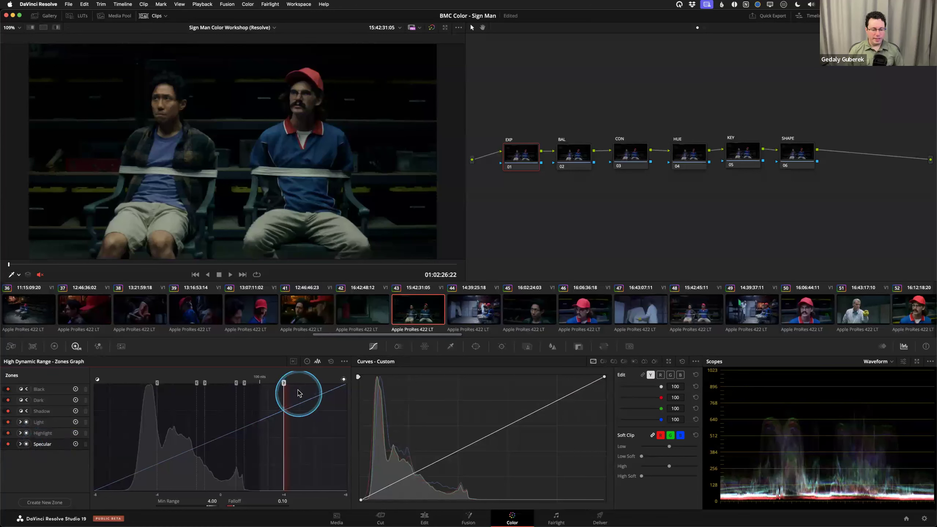
left_click_drag(284, 383, 281, 383)
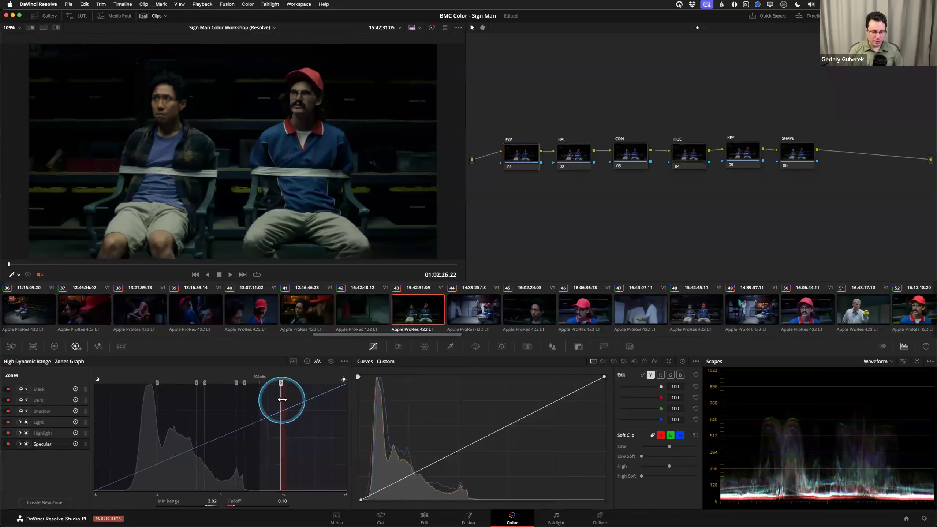
- Set the Black zone's maximum range to -4.95 and inspect the Shadow zone's range in the graph
left_click(59, 392)
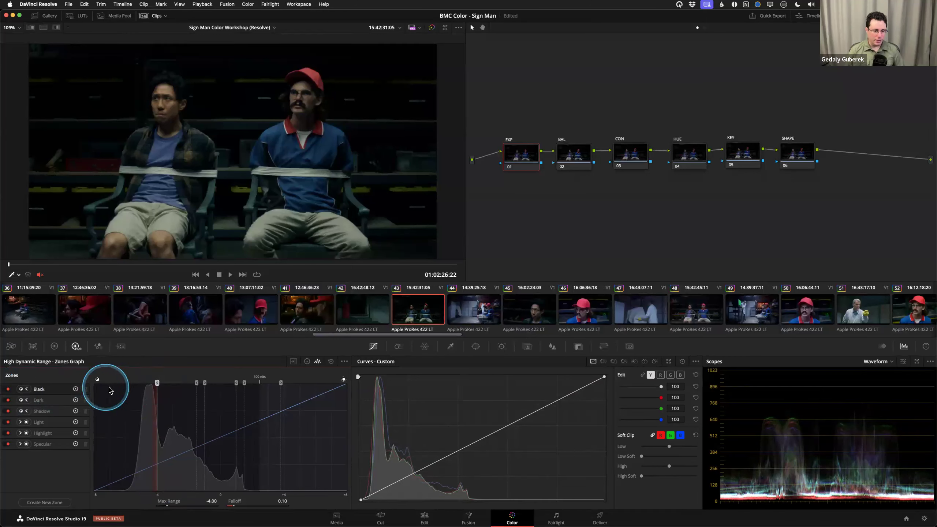
mouse_move(158, 383)
left_mouse_down()
mouse_move(175, 384)
mouse_move(143, 383)
left_mouse_up()
left_click(61, 411)
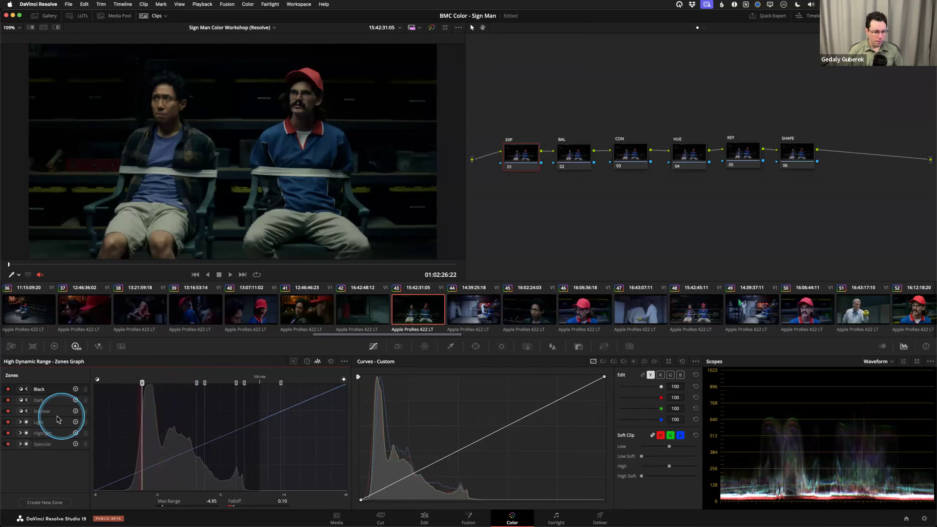
left_click(235, 382)
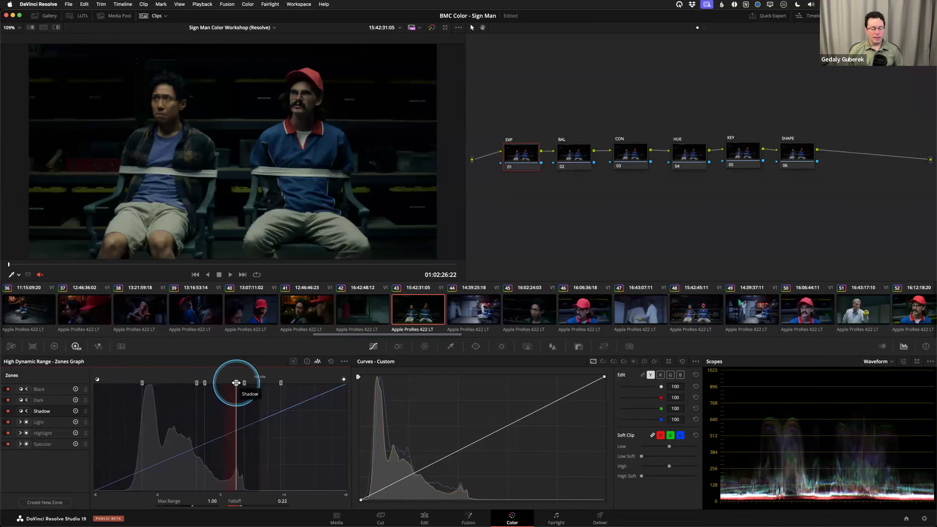
- Return to the HDR color wheels and highlight the Shadow and Dark zones in turn to see which image areas they affect
left_click(305, 364)
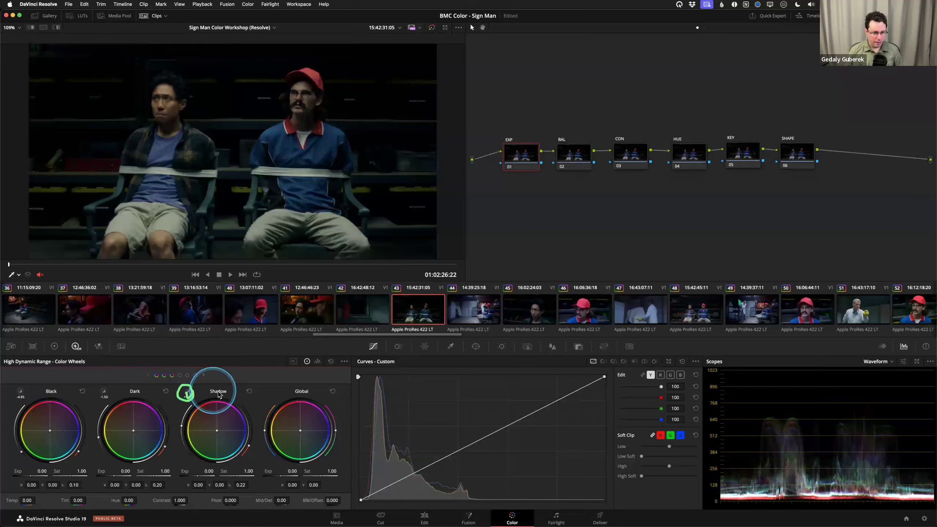
left_click(188, 394)
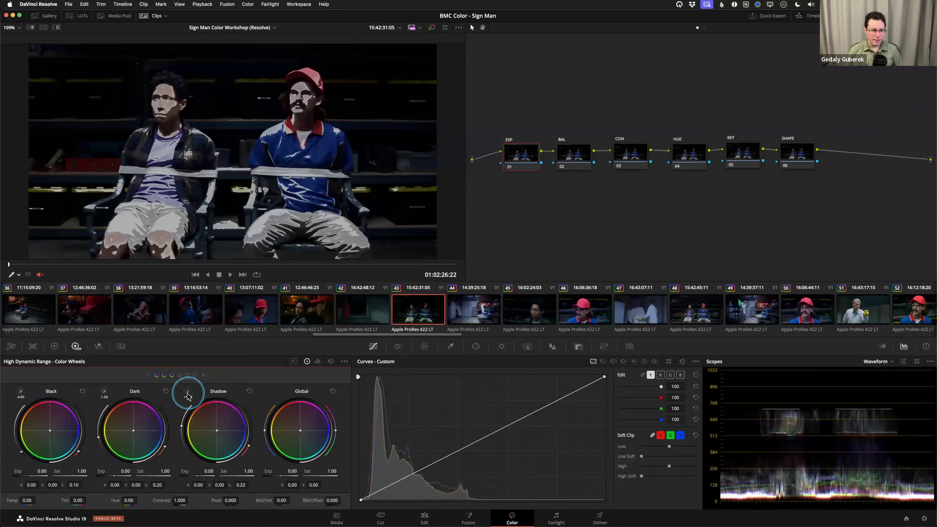
left_click(186, 393)
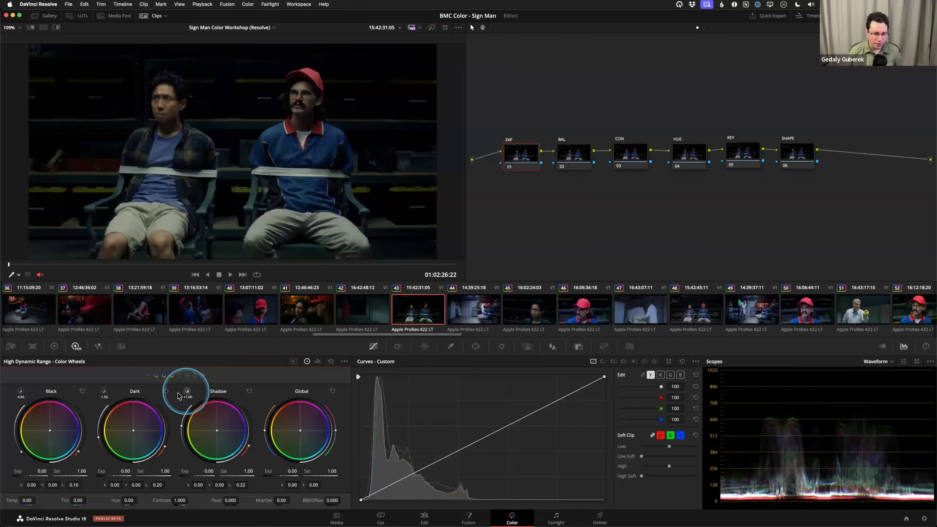
left_click(104, 394)
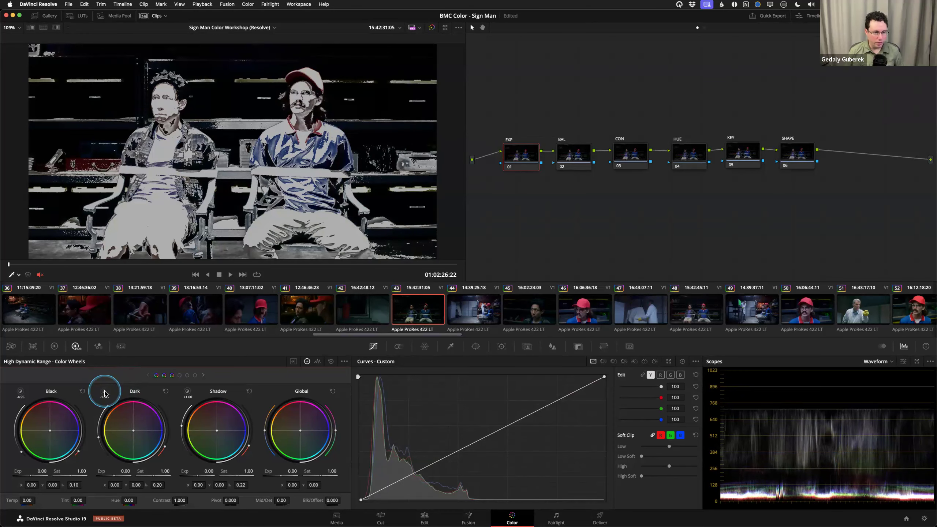
left_click(105, 393)
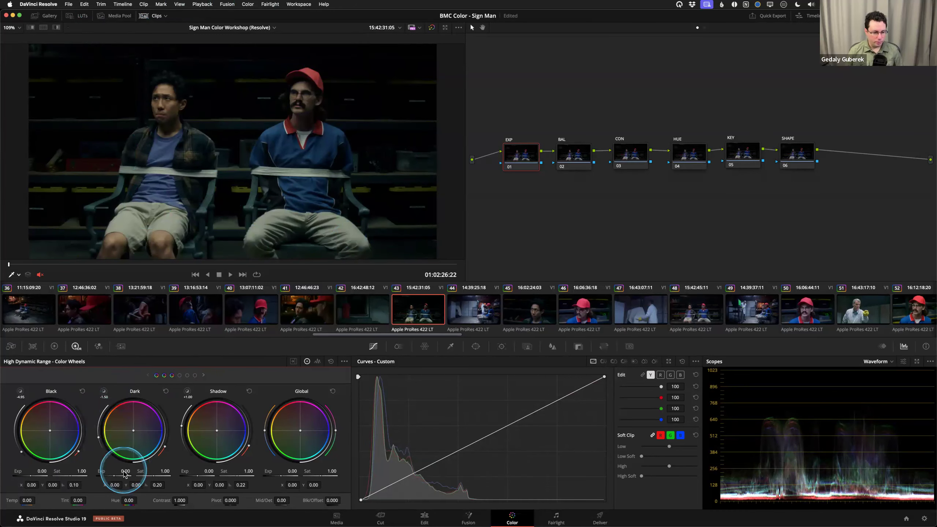
- Preview the Dark zone's affected areas once more and set its exposure to 1.00
left_click(104, 393)
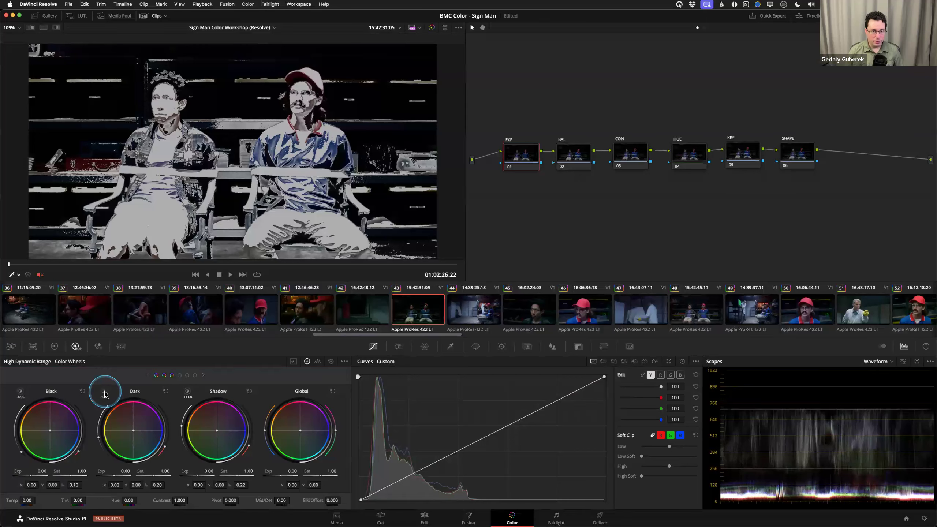
left_click(104, 394)
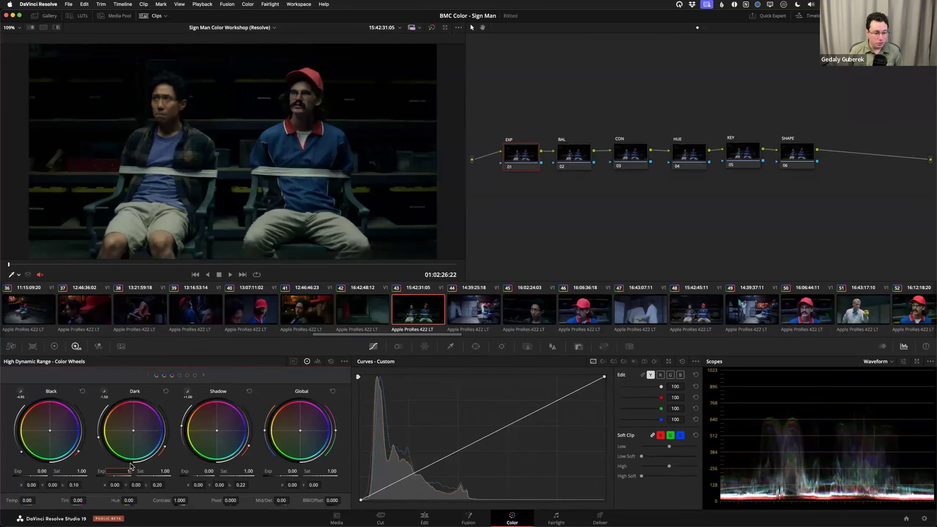
key("Return")
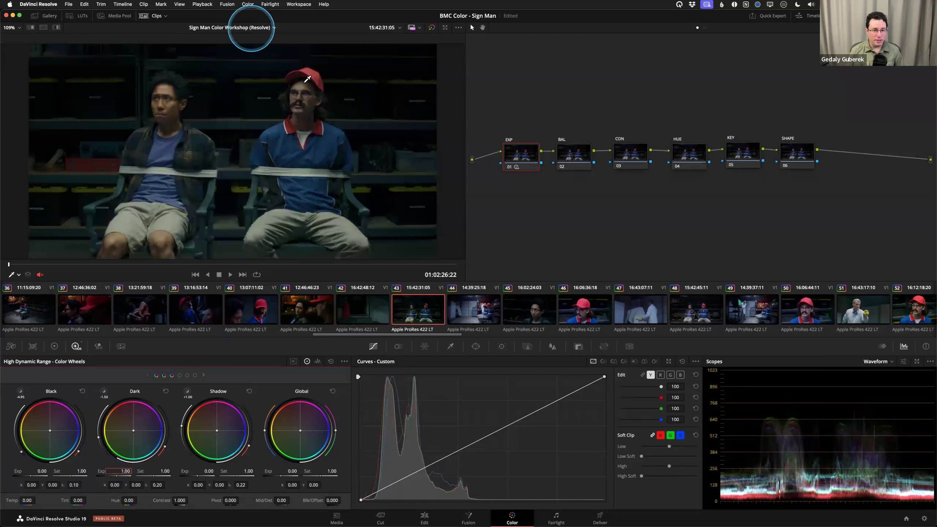
- Reset the Dark zone's adjustments and set its exposure to -1.17
left_click(516, 159)
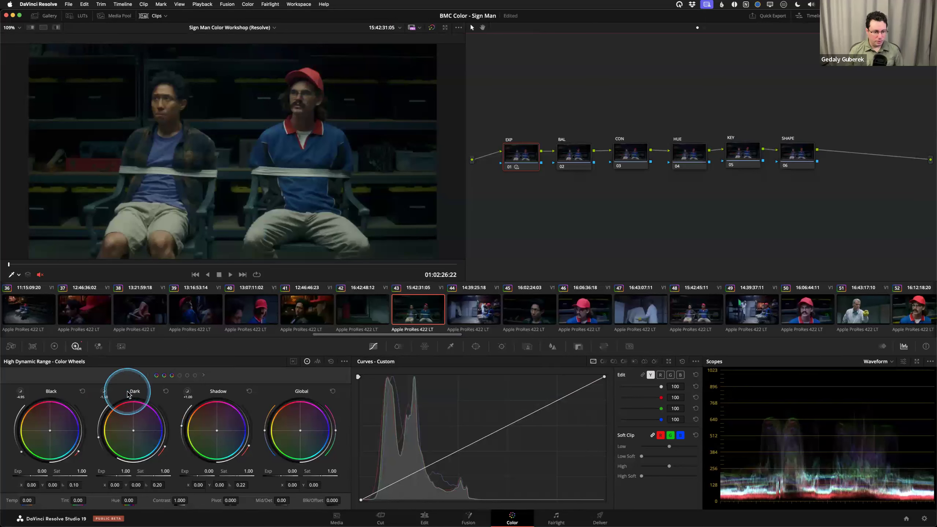
left_click(165, 391)
left_click_drag(123, 471, 77, 469)
left_click_drag(431, 262, 124, 473)
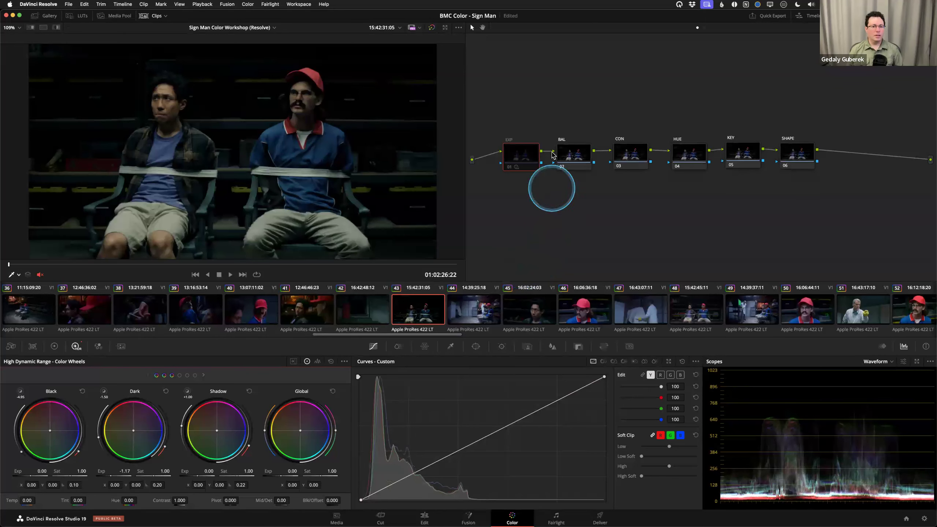
- Reset the grade on the EXP node
left_click(525, 165)
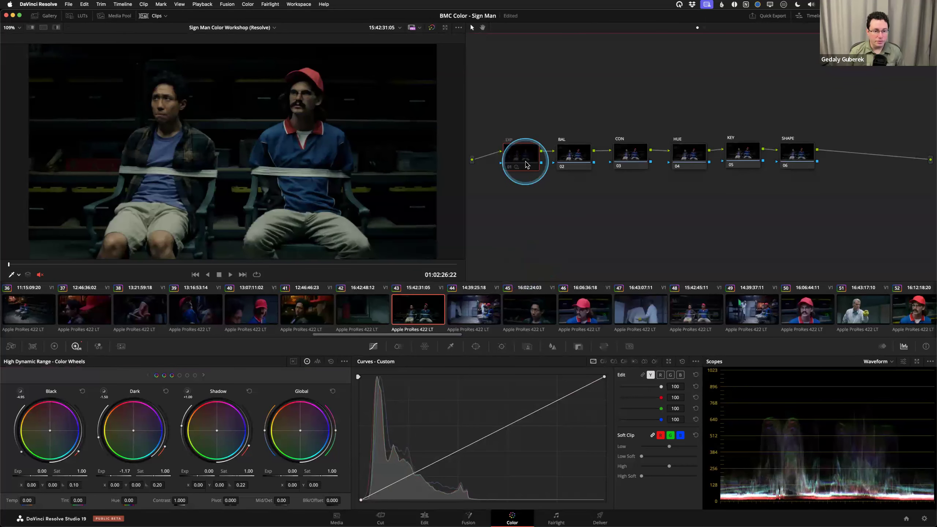
right_click(525, 154)
left_click(526, 154)
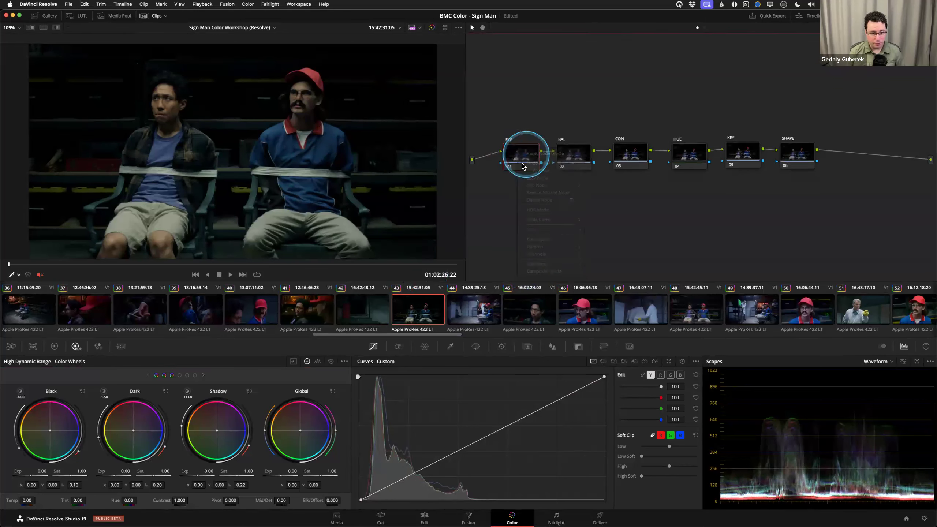
- Bring up the brighter HDR zones, preview the areas the Light zone affects, and set its exposure to 1.69
left_click(203, 376)
left_click(104, 392)
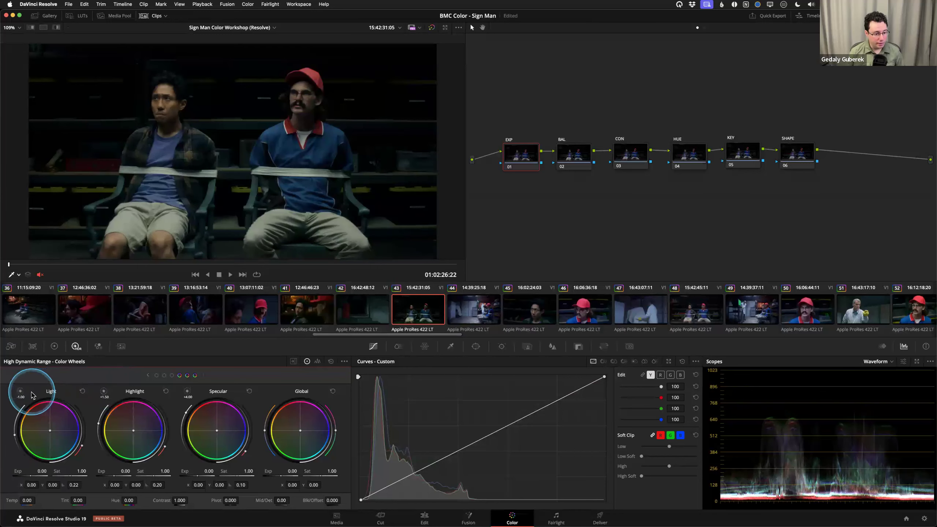
mouse_move(20, 394)
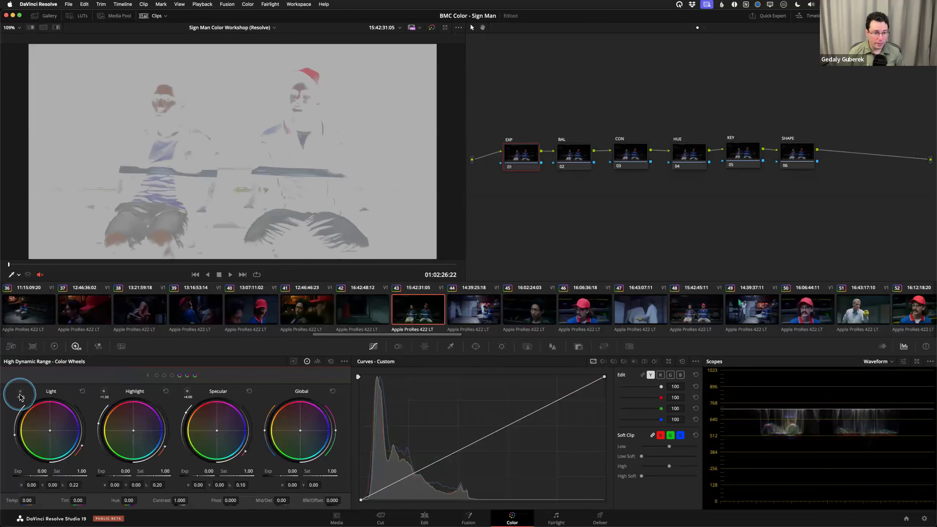
left_click_drag(40, 471, 295, 477)
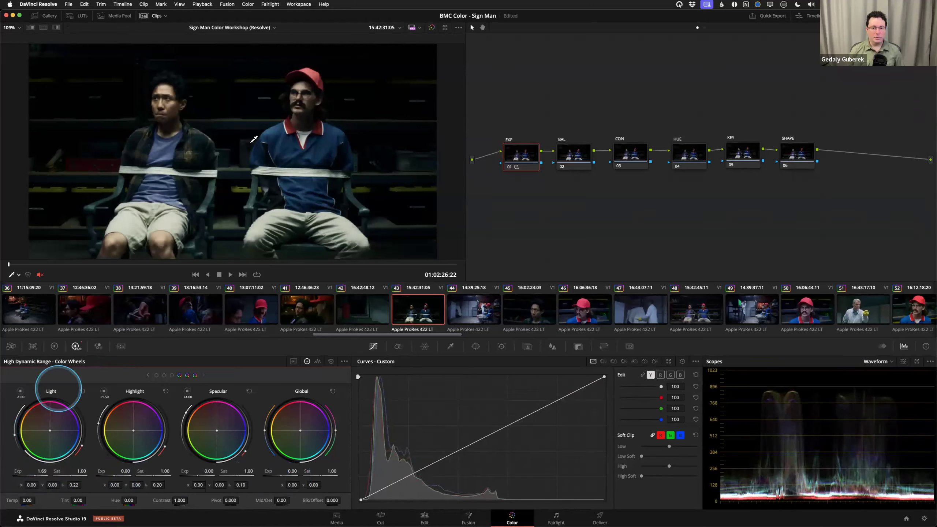
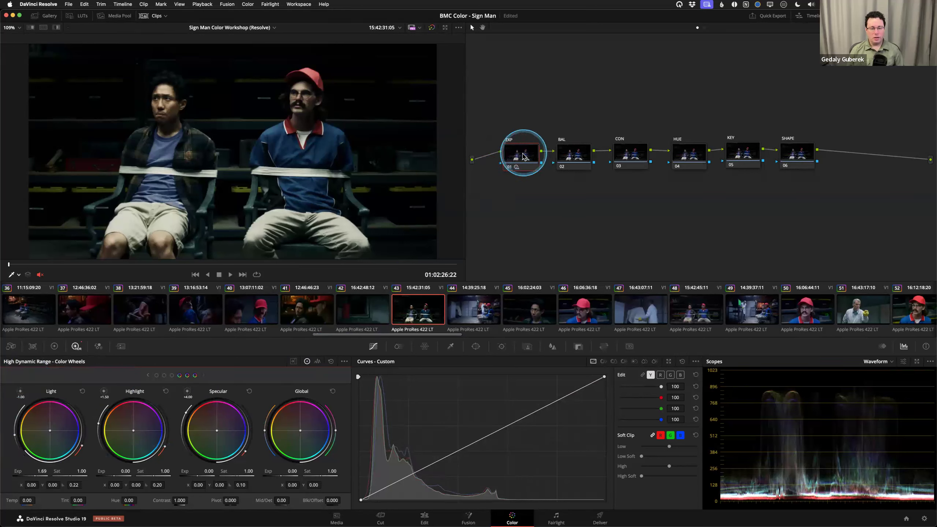
- Compare clip 43 with the EXP node's grade disabled and enabled
left_click(515, 163)
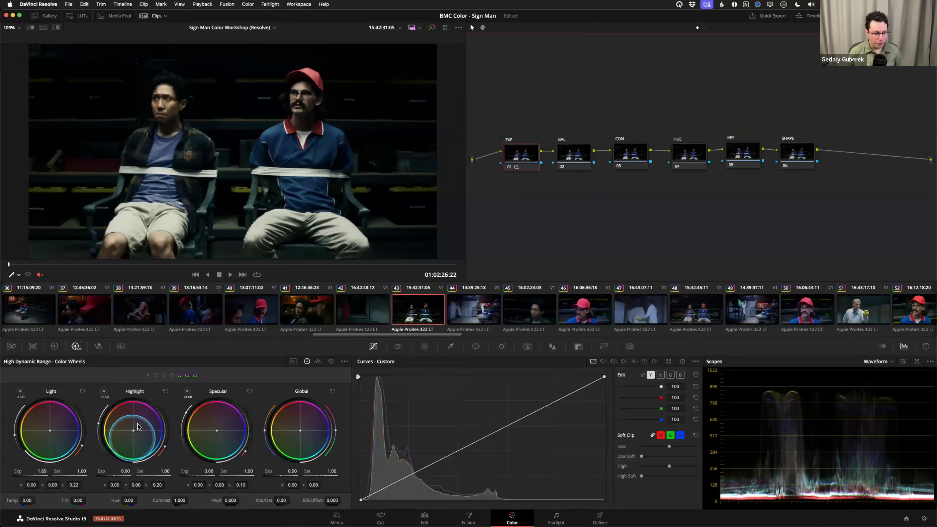
key("super+d")
key("super+d")
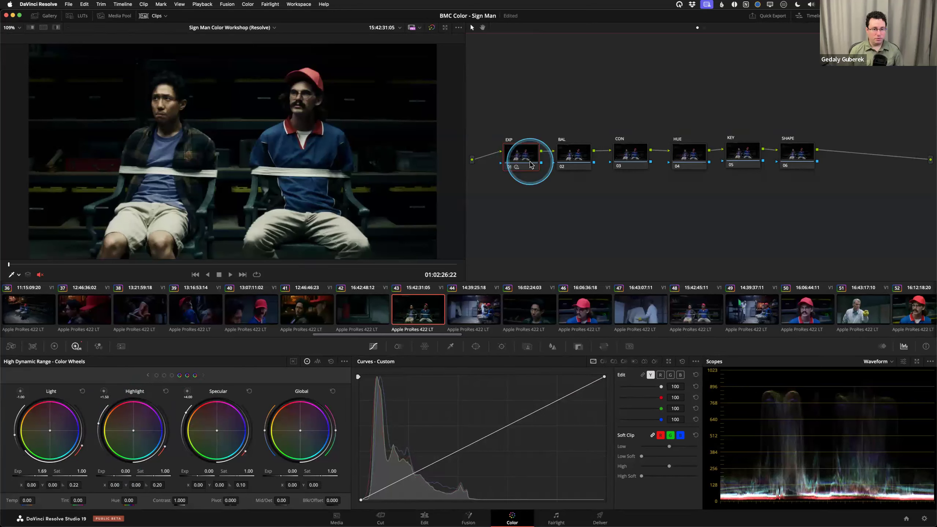
key("super+d")
key("super+d")
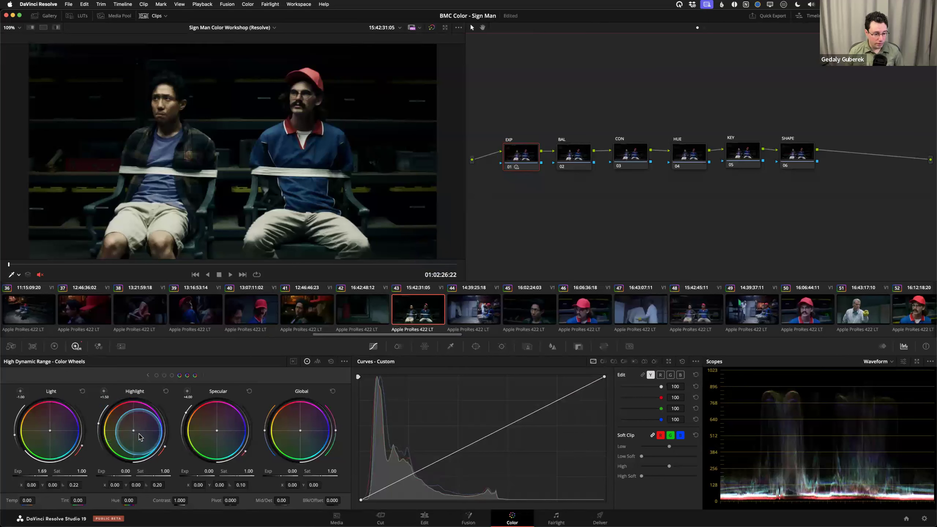
- Try shifting the Highlight zone's color balance to X 0.50, Y -0.40, and reset the EXP node's entire grade
left_click(131, 430)
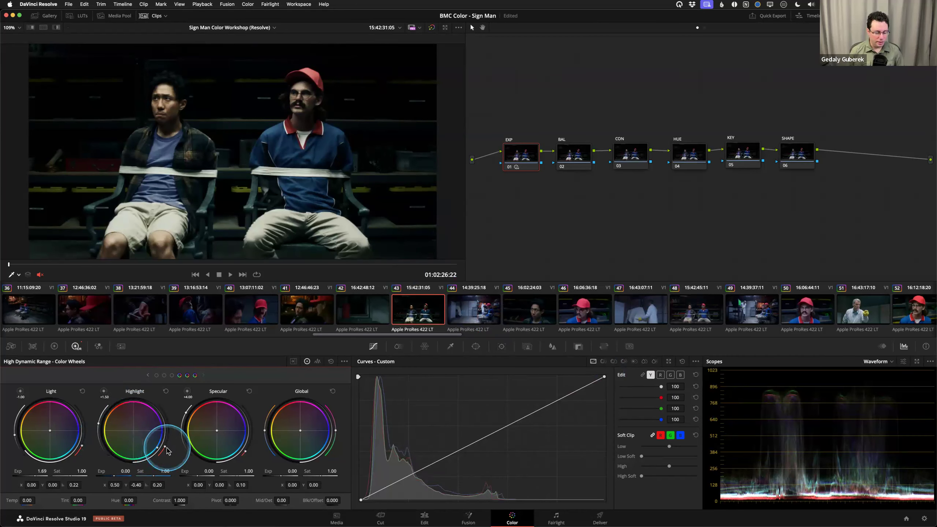
left_click(165, 391)
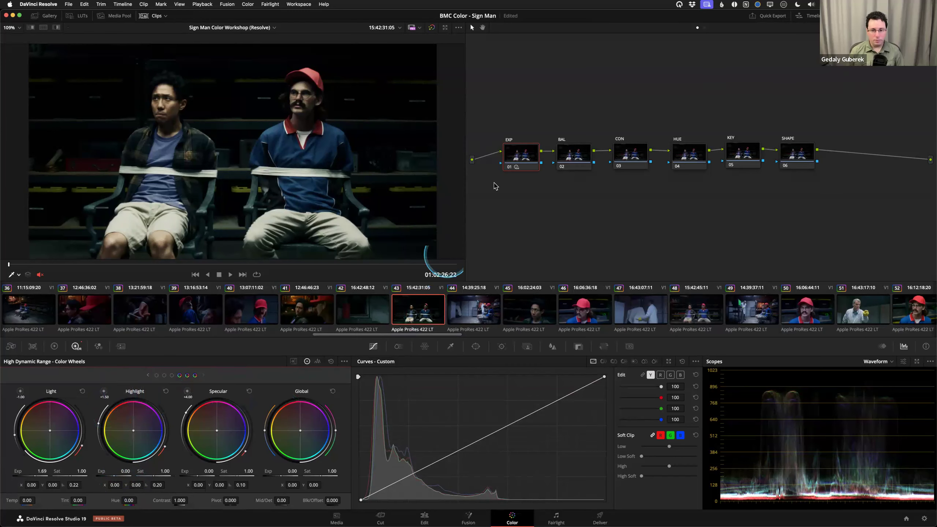
right_click(525, 148)
left_click(535, 155)
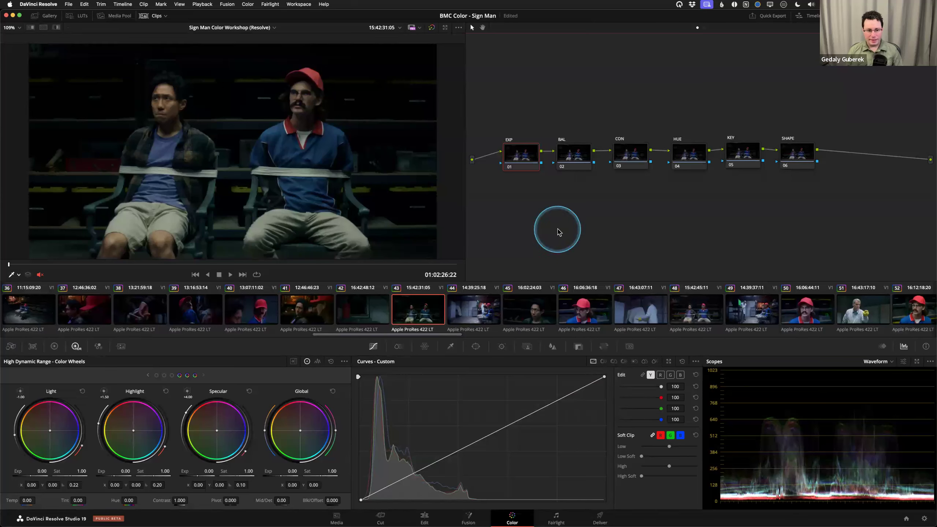
- Look through the remaining timeline clips and open clip 104 for grading
left_click_drag(424, 334, 653, 334)
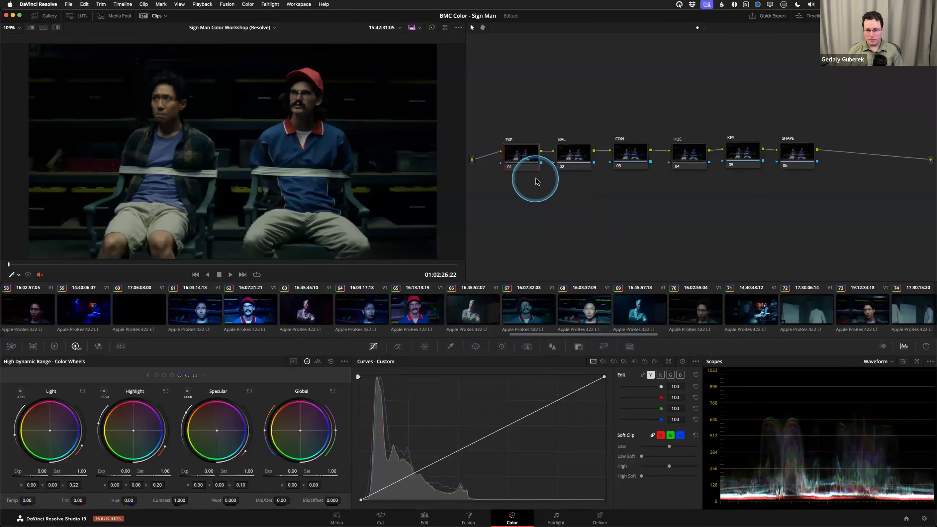
left_click_drag(619, 334, 632, 338)
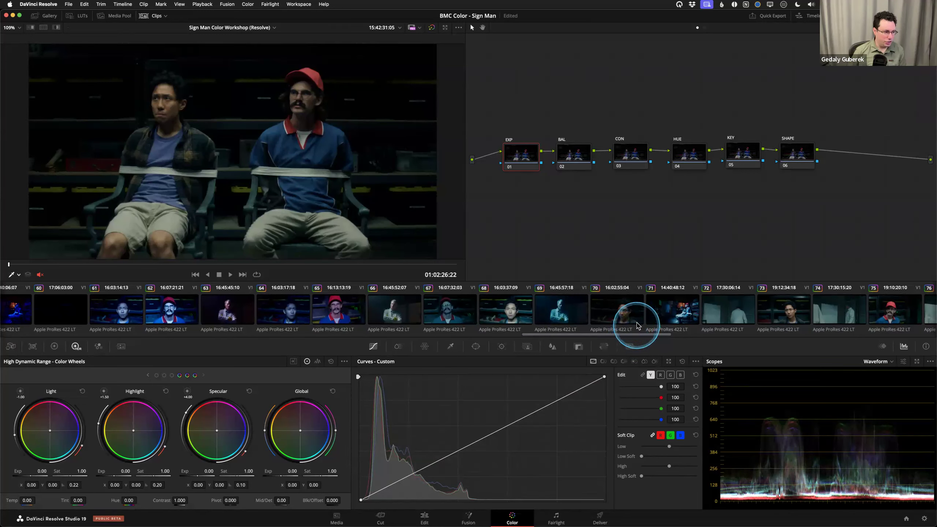
left_click_drag(608, 335, 895, 334)
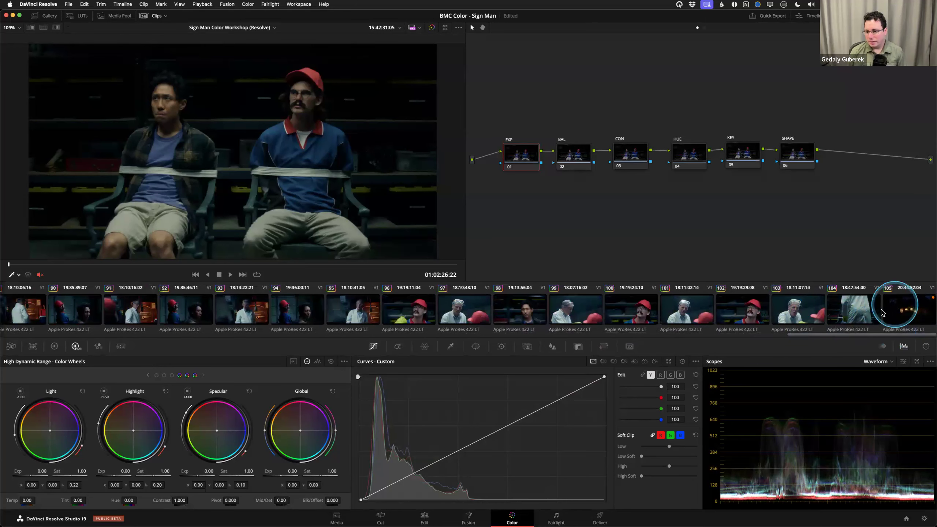
left_click(848, 312)
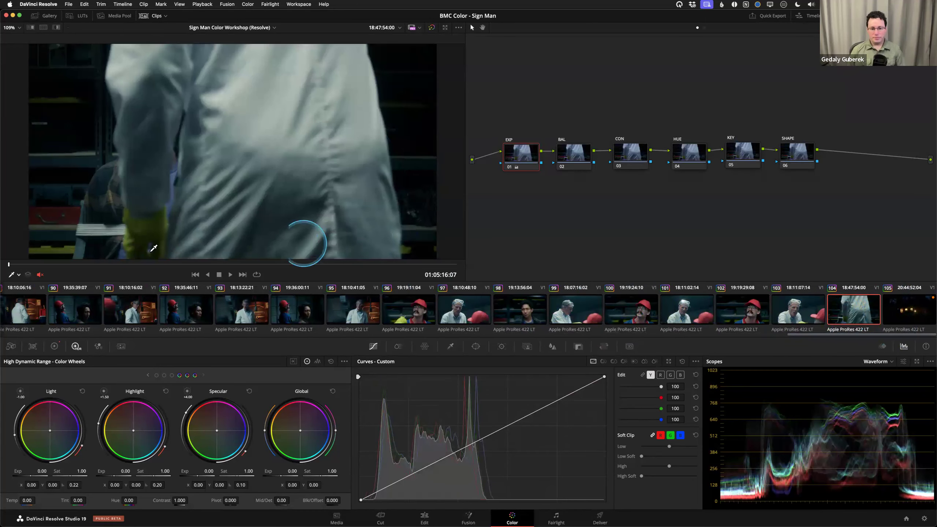
- Park the playhead at 01:05:19:20, where both seated men are visible, and select the SHAPE node
left_click_drag(54, 269, 75, 279)
left_click(795, 153)
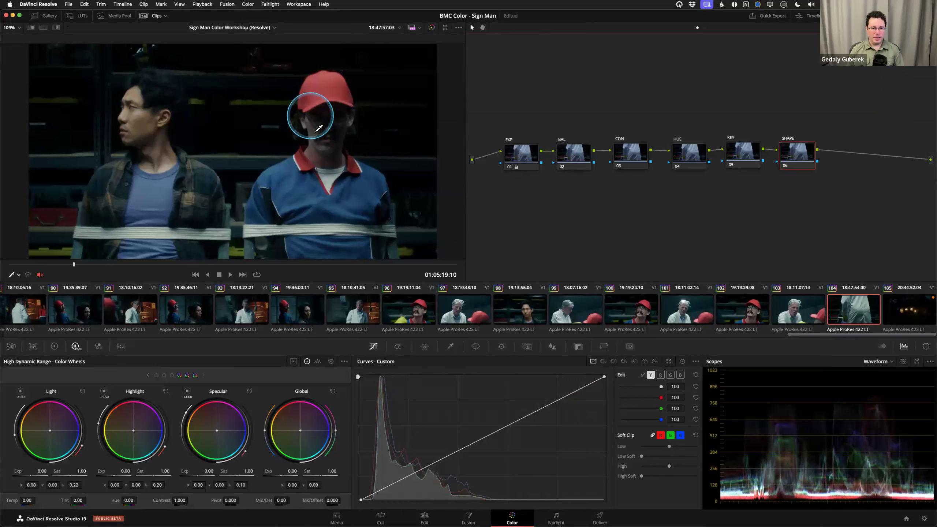
mouse_move(79, 265)
left_mouse_down()
mouse_move(48, 264)
mouse_move(83, 271)
left_mouse_up()
left_click(794, 158)
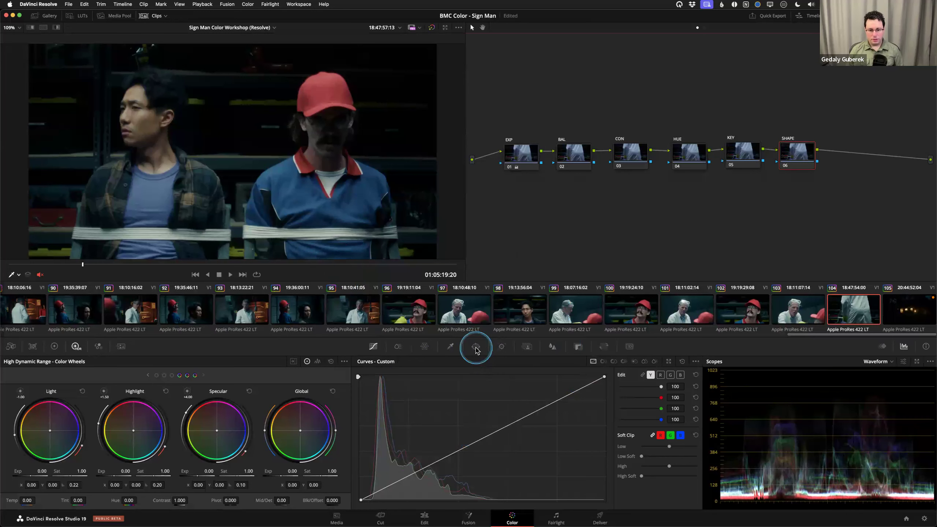
- Add a circular window over the face of the man in the red cap, narrowed to about size 13.34 and aspect 37.59
left_click(476, 349)
left_click(368, 413)
left_click_drag(236, 143, 330, 125)
left_click_drag(409, 141, 367, 141)
left_click_drag(332, 67, 332, 112)
mouse_move(324, 145)
left_mouse_down()
mouse_move(377, 137)
mouse_move(372, 165)
mouse_move(364, 136)
mouse_move(327, 138)
left_mouse_up()
- Check the window's isolated area in highlight view and reposition it to about pan 54.59, tilt 50.71
key("shift+h")
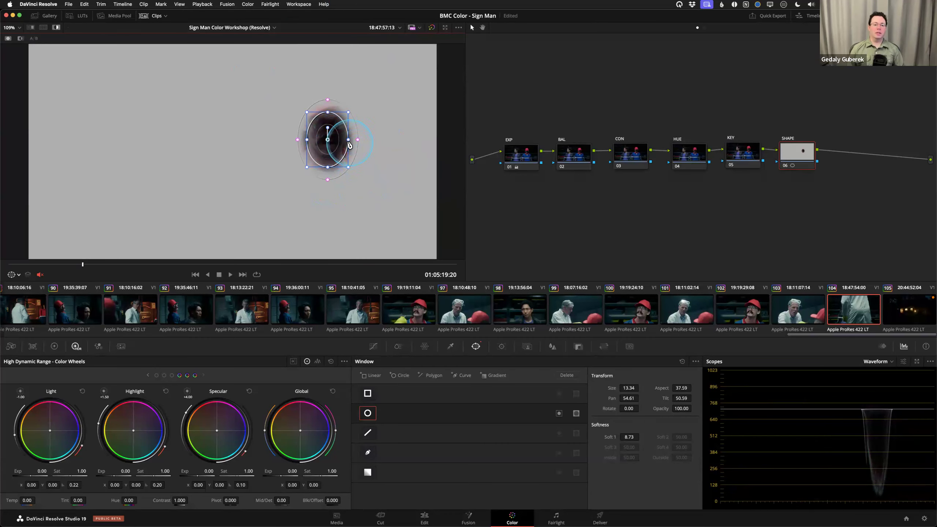
mouse_move(321, 137)
left_mouse_down()
mouse_move(309, 135)
mouse_move(328, 138)
left_mouse_up()
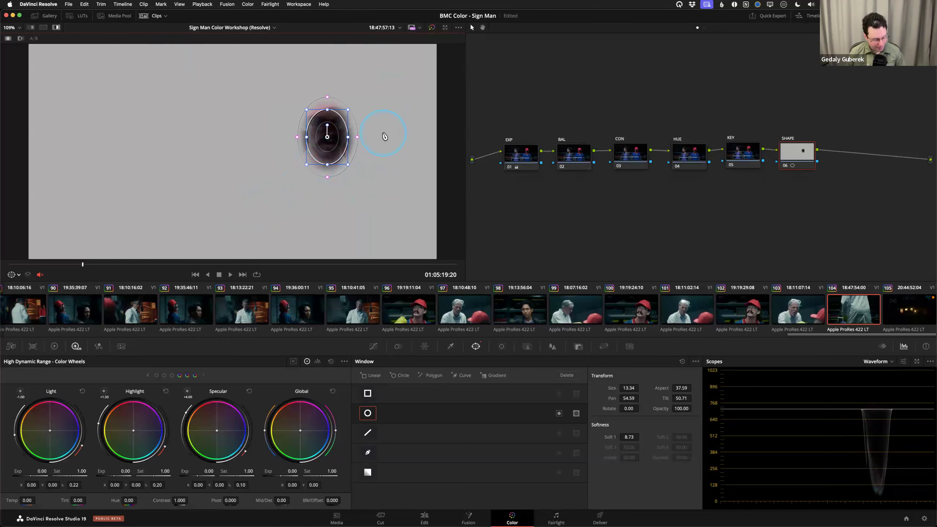
key("shift+h")
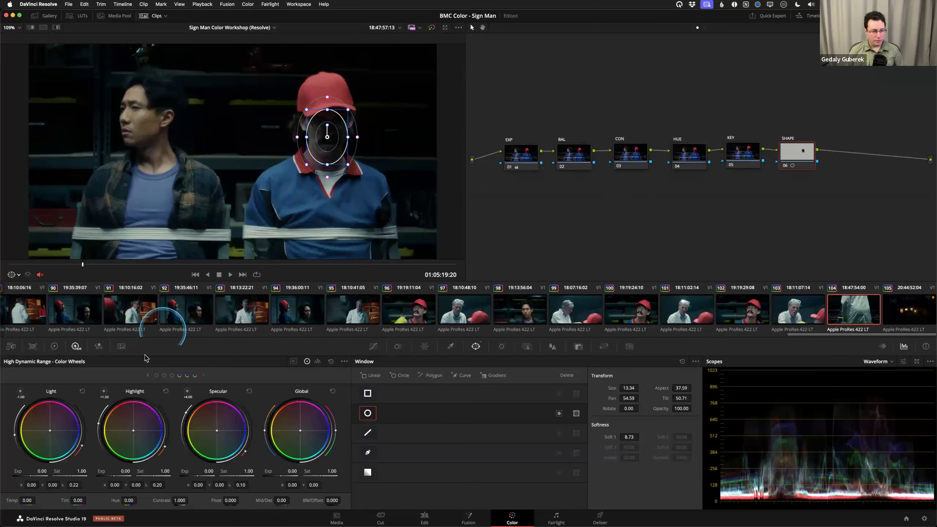
- Brighten the windowed face by setting the HDR Global exposure to 0.58
left_click(55, 346)
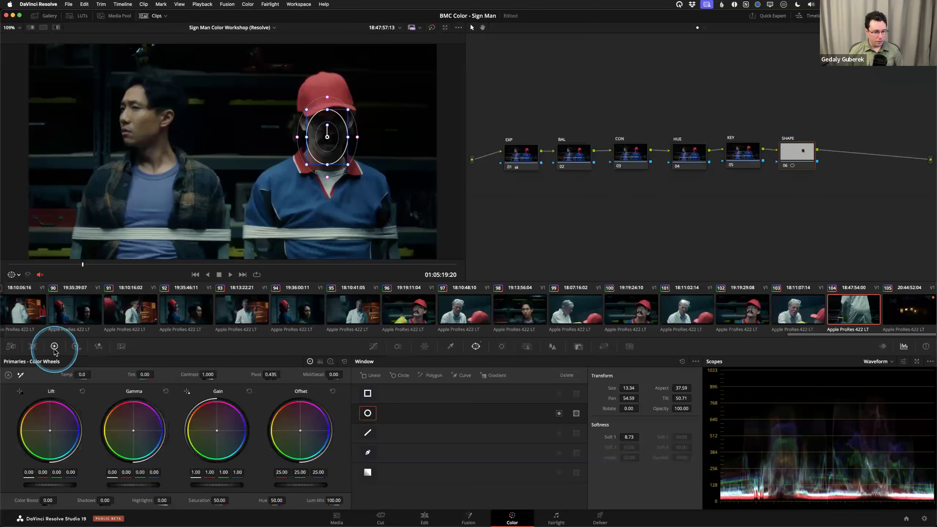
left_click(76, 346)
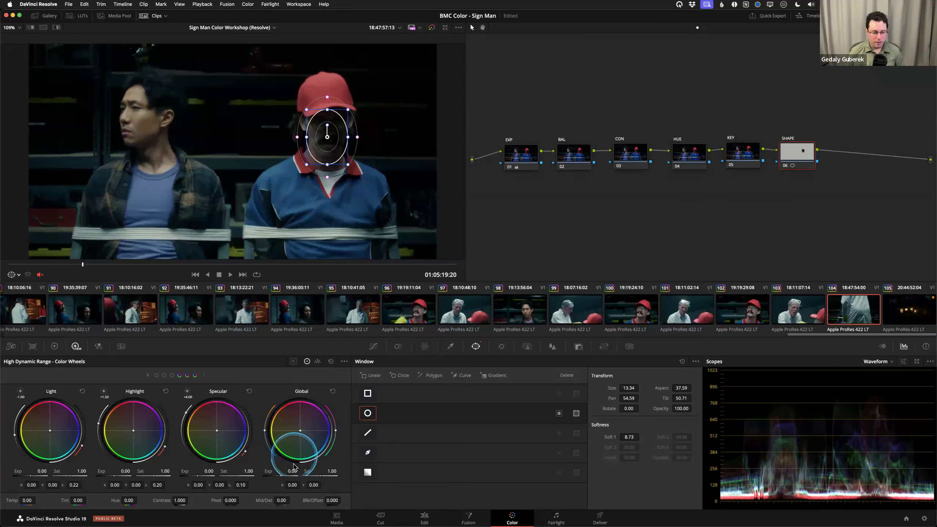
left_click_drag(292, 474, 292, 474)
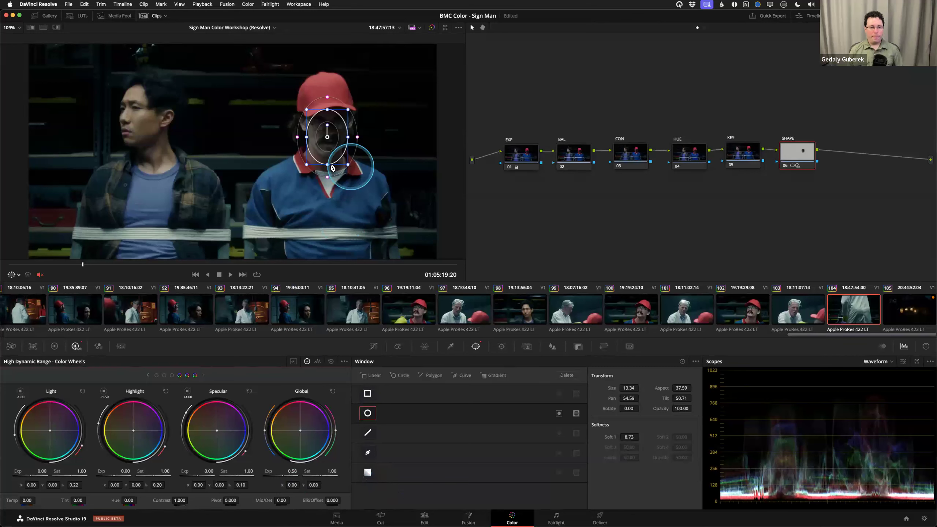
- Hide the window outline in the viewer and compare the face with the SHAPE node disabled and enabled
left_click(19, 275)
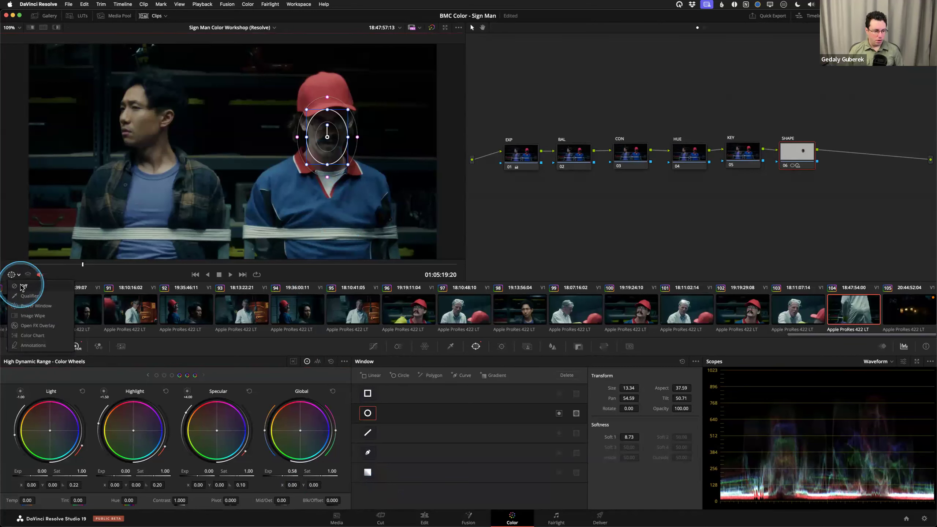
left_click(25, 287)
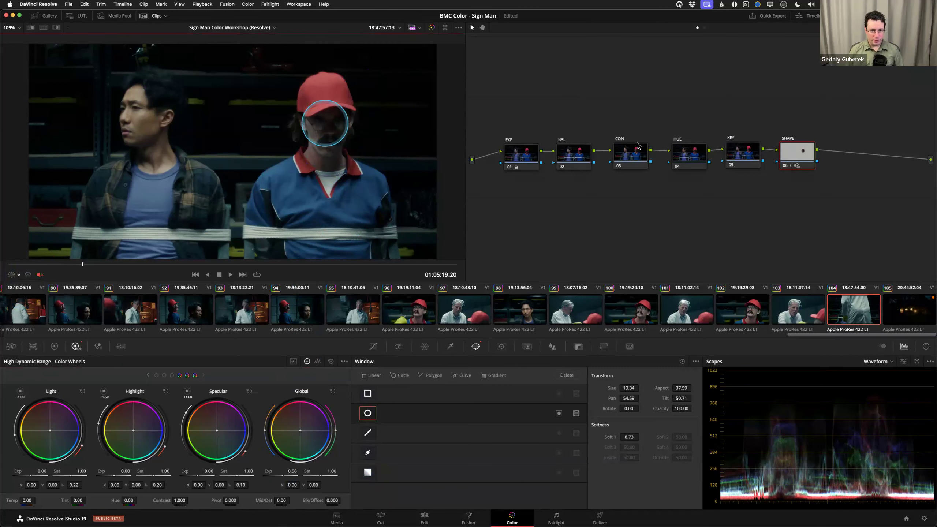
key("super+d")
key("super+d")
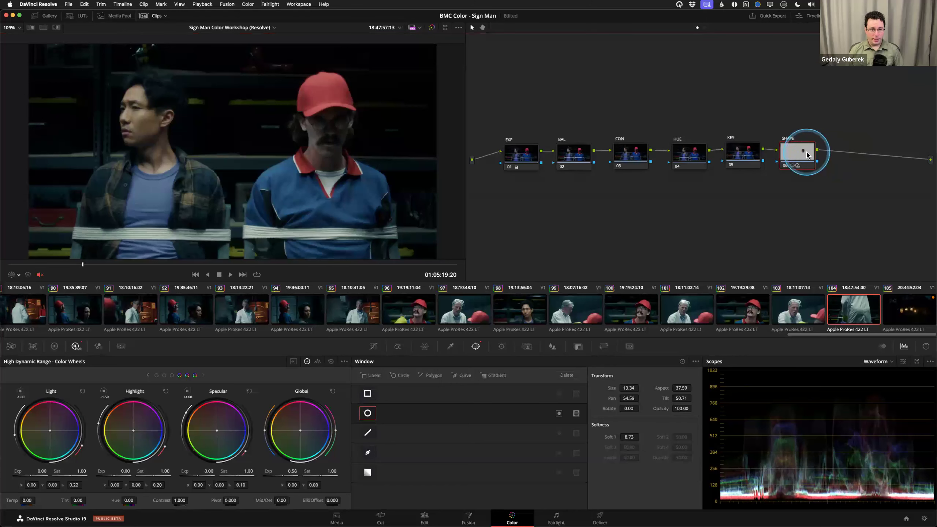
key("super+d")
key("super+d")
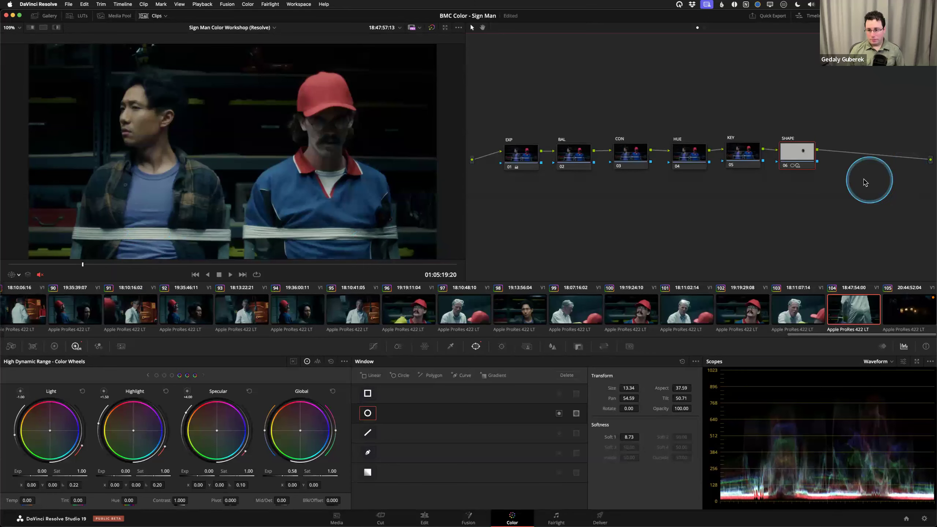
- Scrub through clip 104 to check how the window fits the moving face, stopping at 01:05:20:21
left_click(86, 265)
left_click_drag(86, 266, 464, 292)
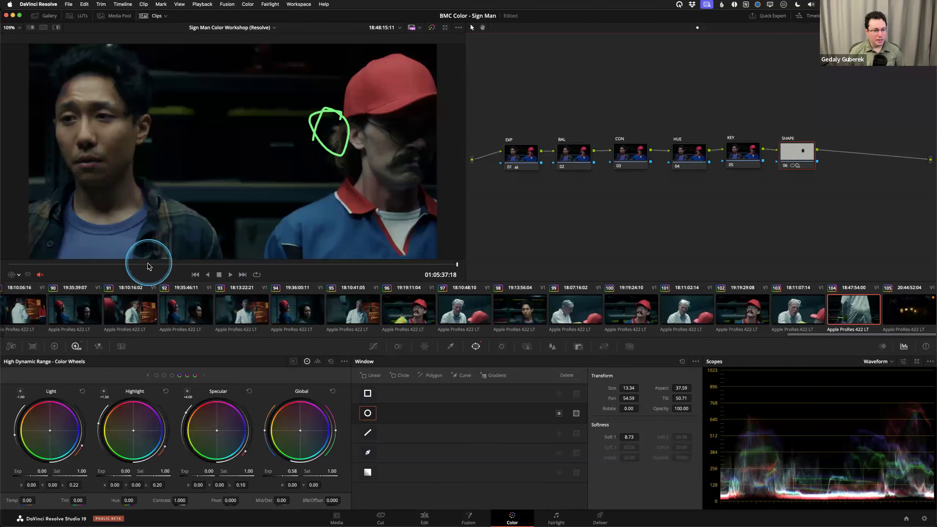
left_click(129, 265)
left_click_drag(129, 266, 104, 267)
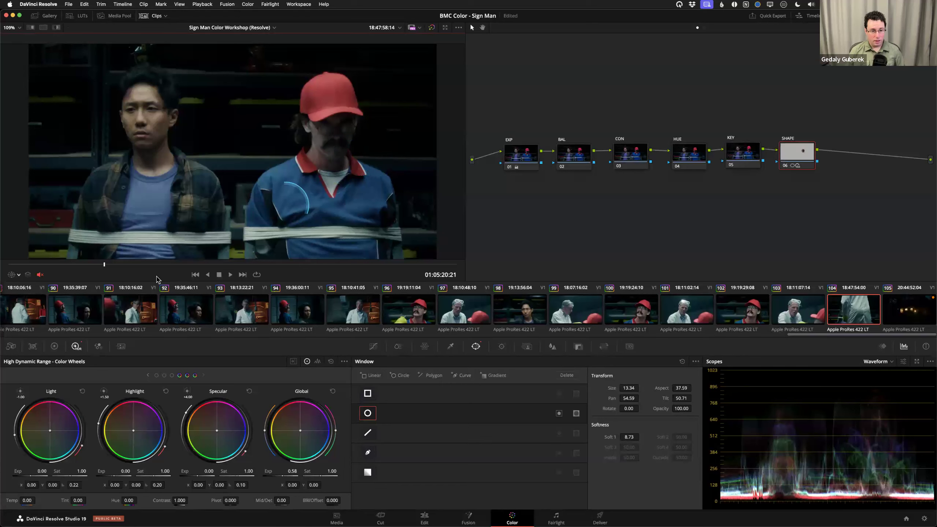
- Show the power window outline again, recenter the window on the man's face at about pan 55.00, and open the window tracker
left_click(18, 275)
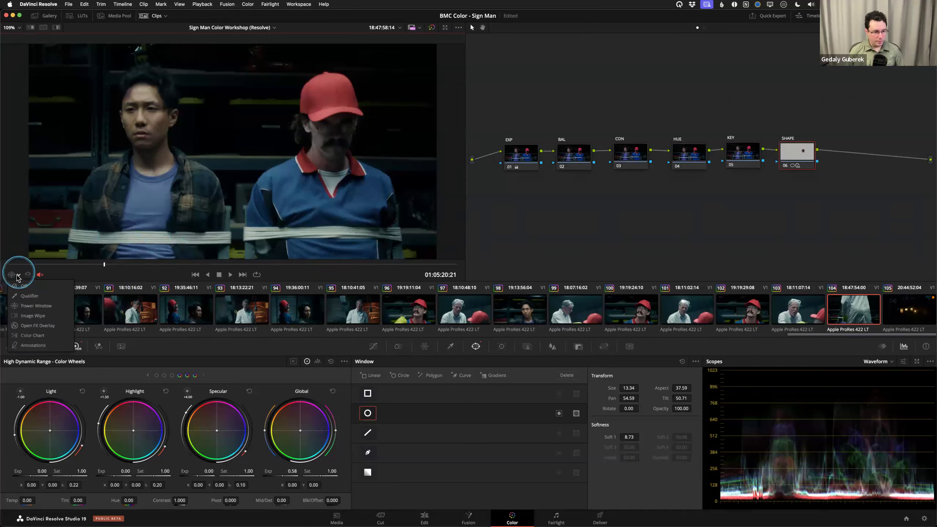
left_click(27, 307)
left_click_drag(334, 141, 336, 137)
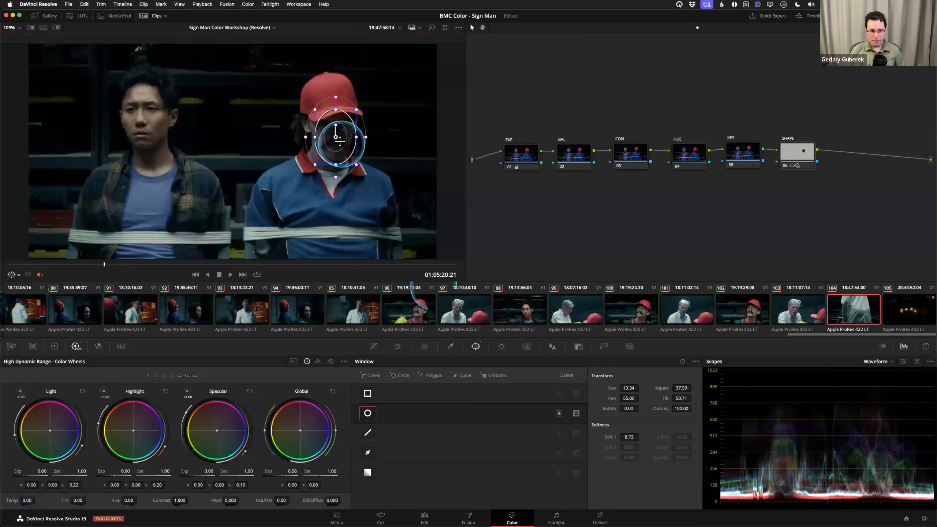
left_click(503, 347)
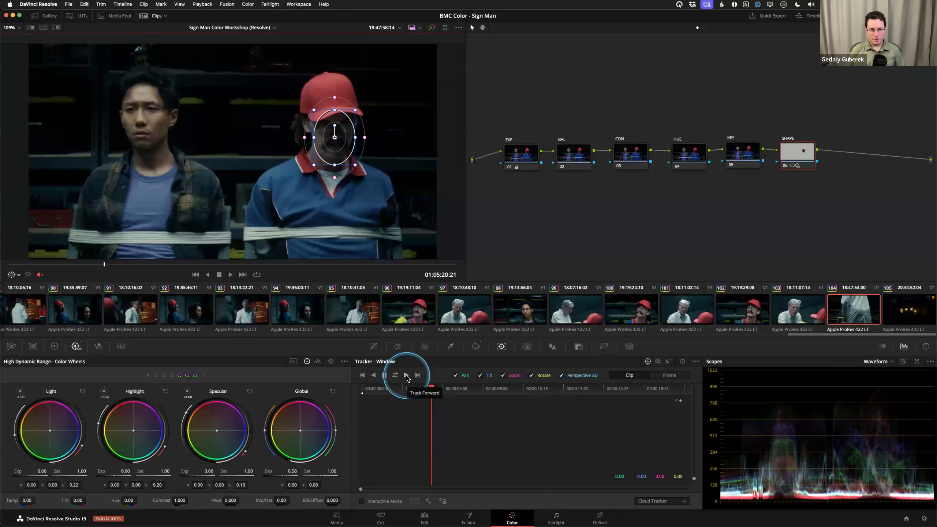
- Track the circular face window forward to the end of clip 104 and scrub the clip to check the track
left_click(407, 376)
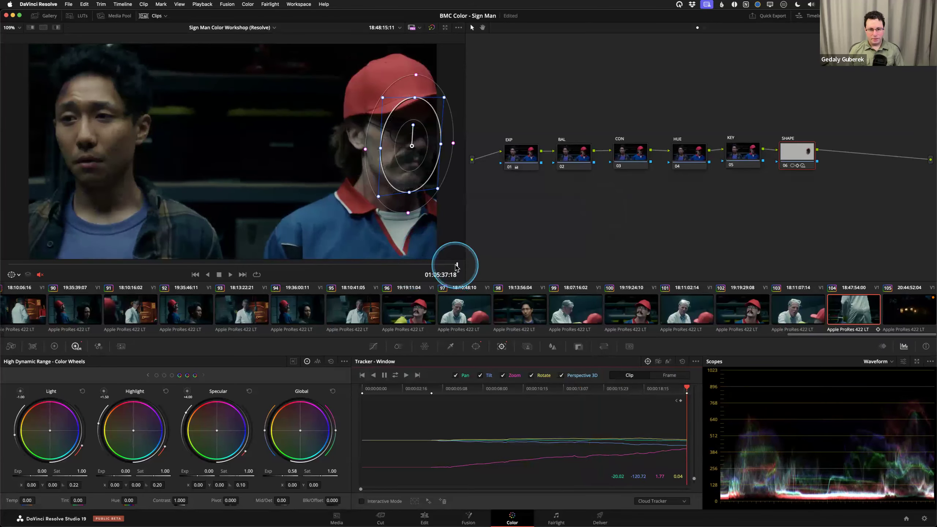
left_click_drag(456, 267, 485, 278)
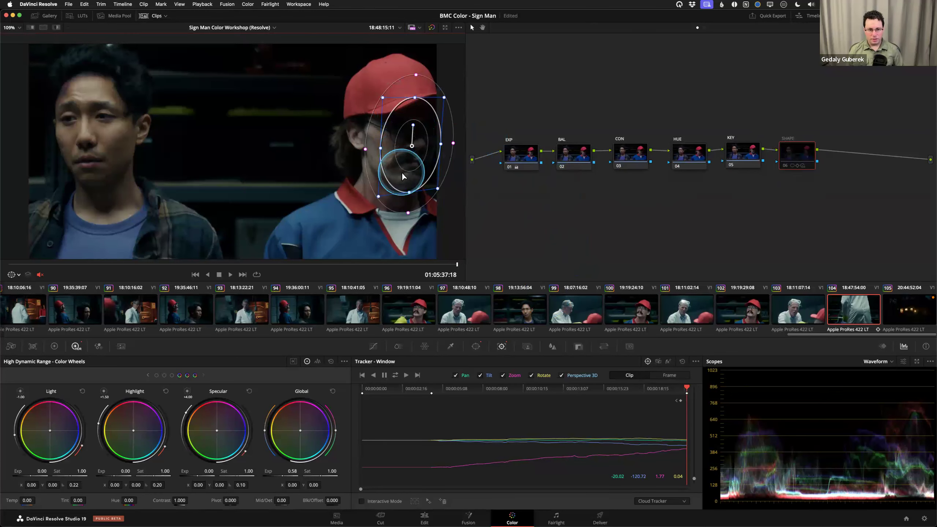
left_click_drag(283, 269, 478, 274)
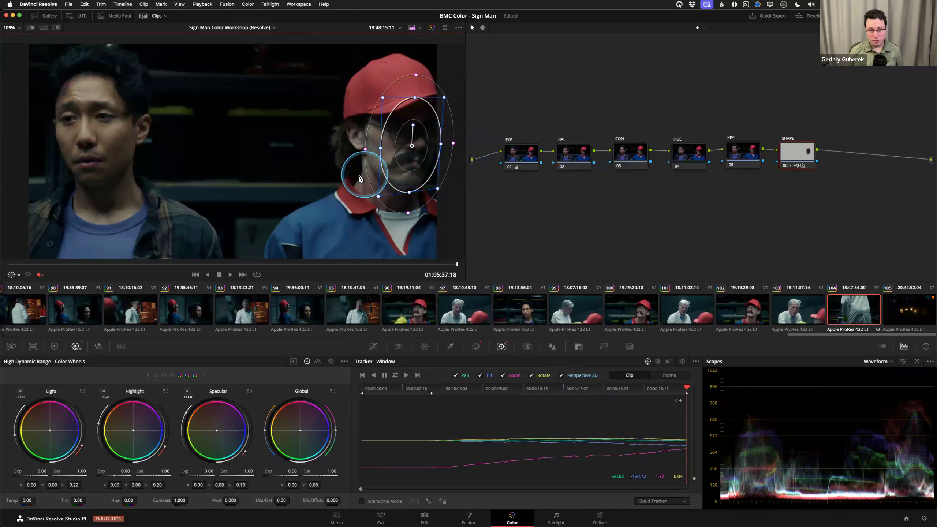
left_click_drag(686, 387, 719, 420)
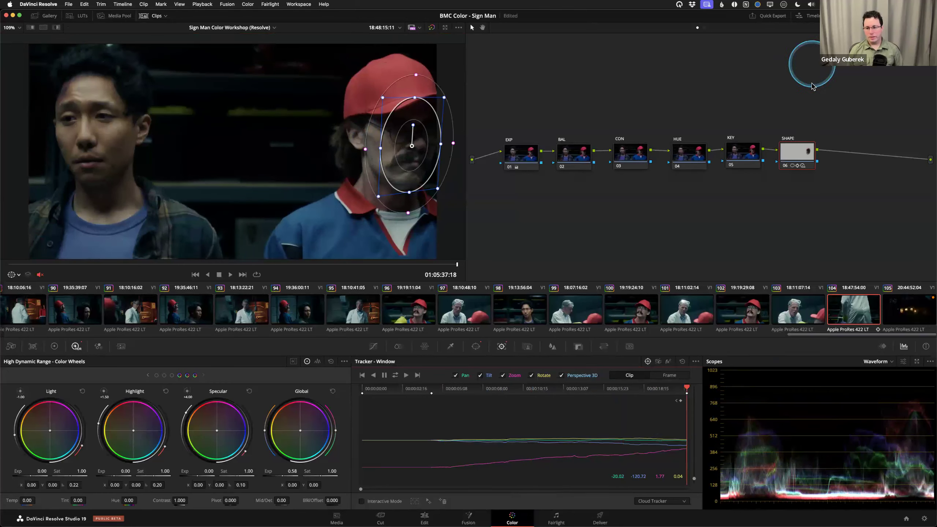
- Hide the window outline, compare the capped man's face with the SHAPE node disabled and enabled, and show the outline again
key("shift+grave")
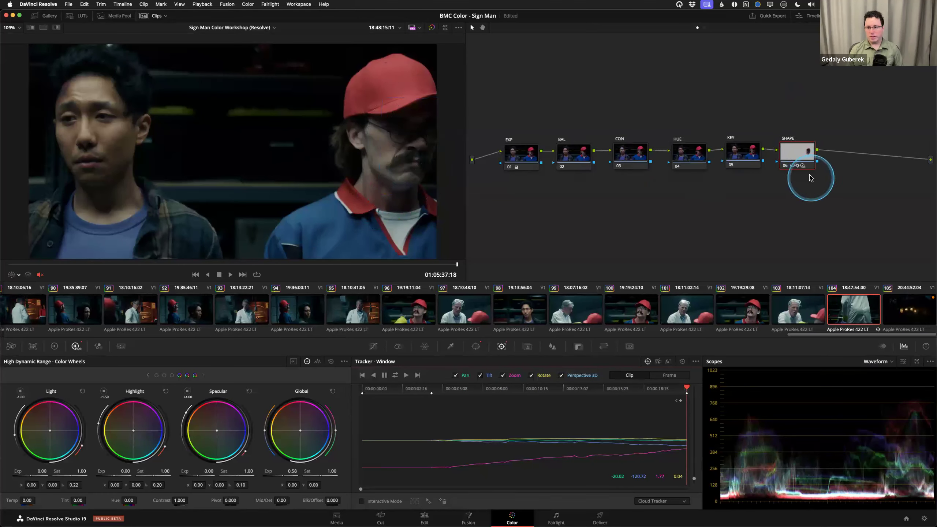
left_click(800, 163)
key("super+d")
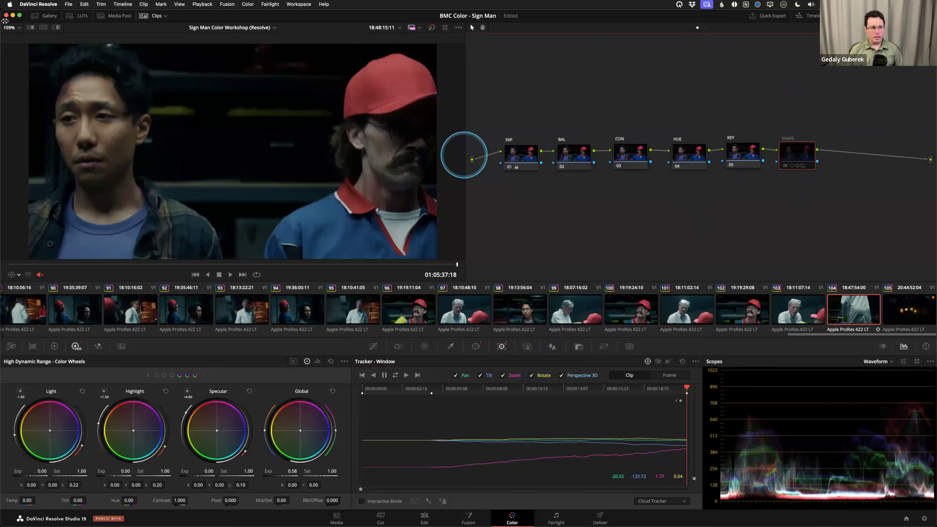
left_click_drag(410, 264, 457, 264)
key("ctrl+d")
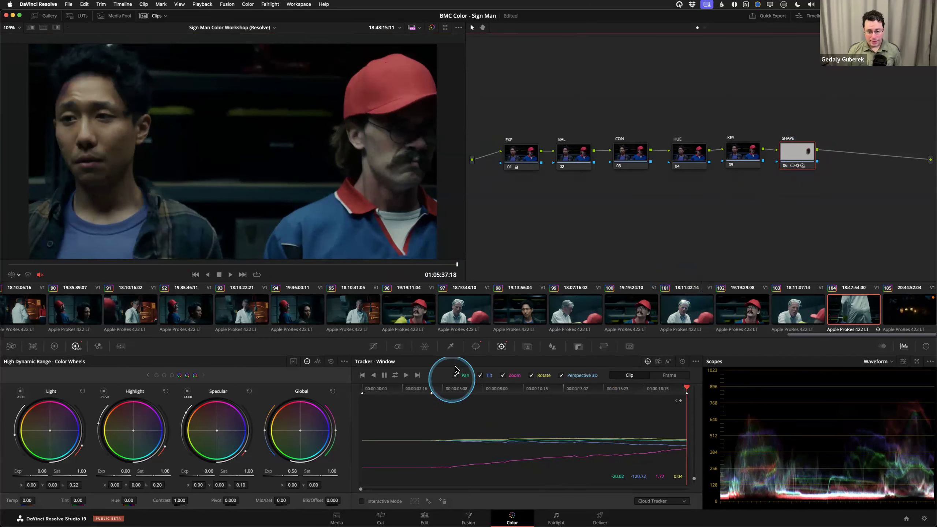
left_click(476, 345)
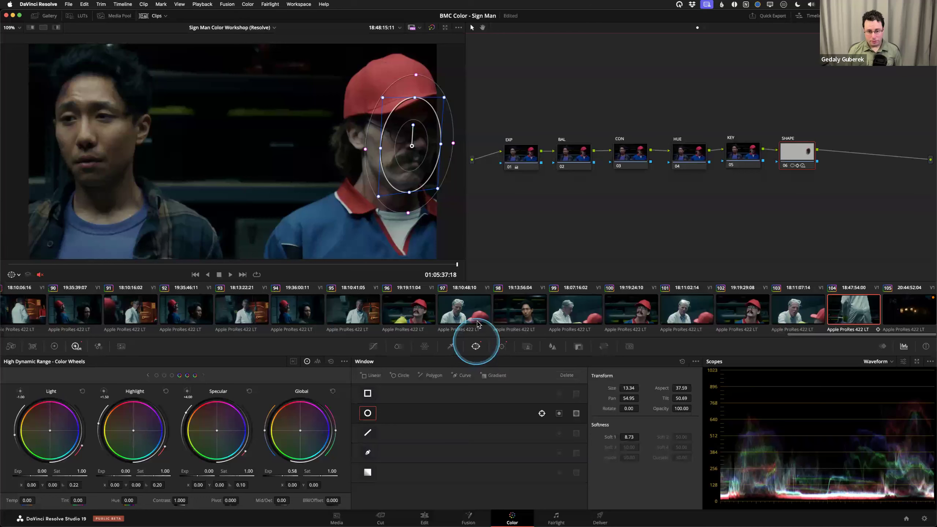
left_click(502, 346)
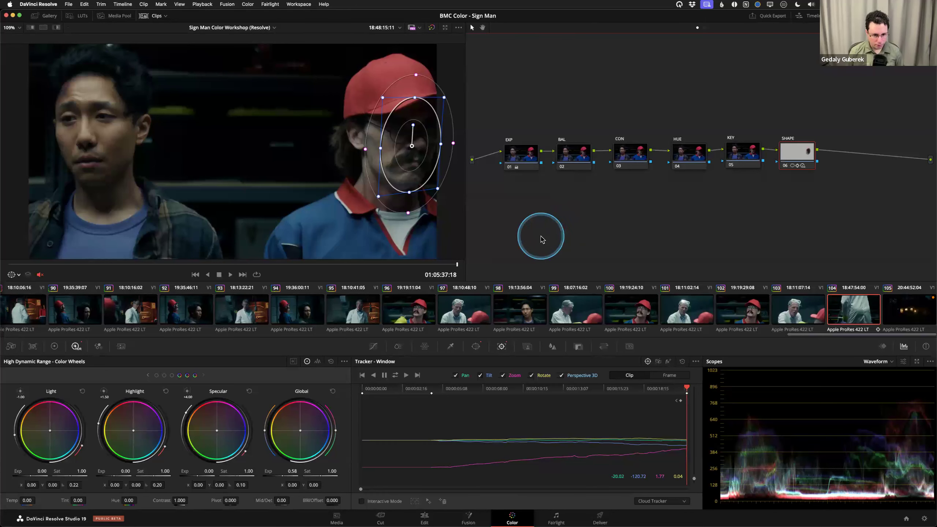
- Open the project BMC Color 240813 - Takeout from the Project Manager
key("shift+1")
left_click(501, 272)
left_click(553, 197)
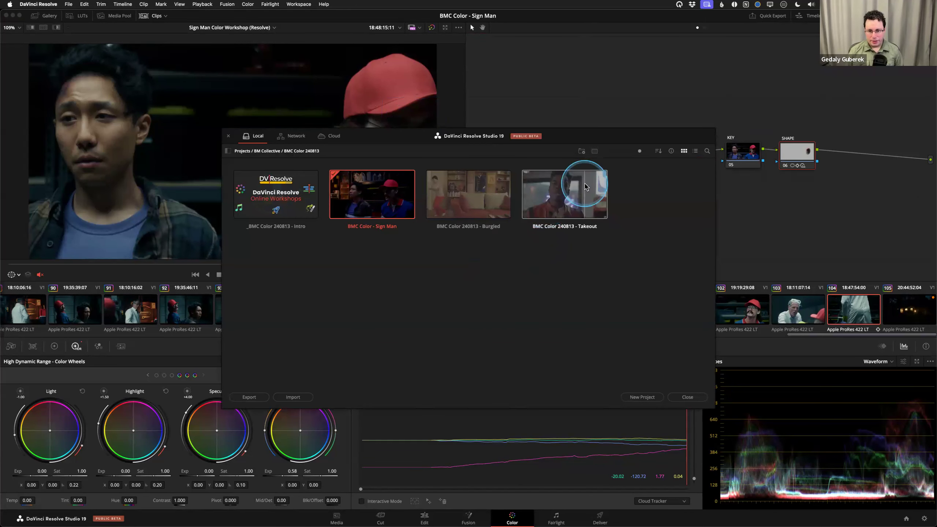
double_click(557, 200)
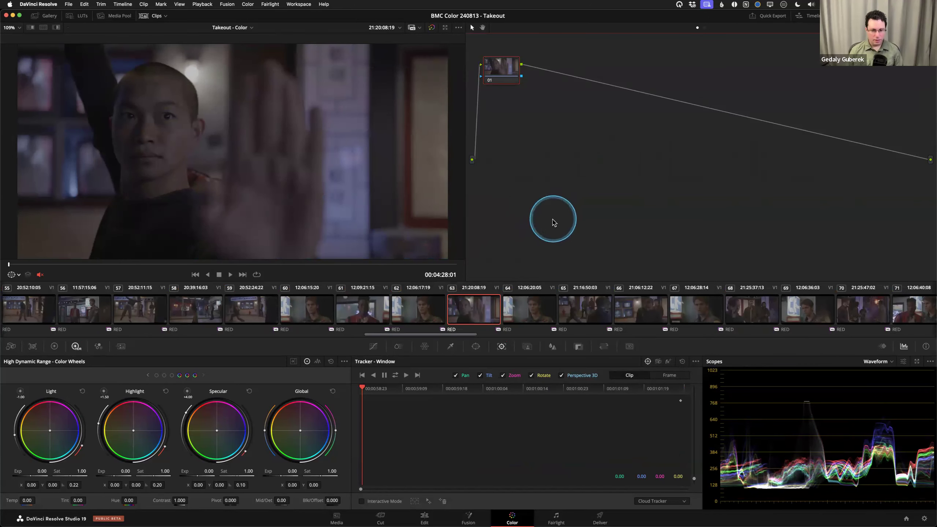
- Look through clips 55 and 41 and go back along the timeline to clip 03 near its start
left_click(28, 310)
scroll(318, 303, "left", 5)
scroll(320, 305, "left", 5)
left_click(114, 308)
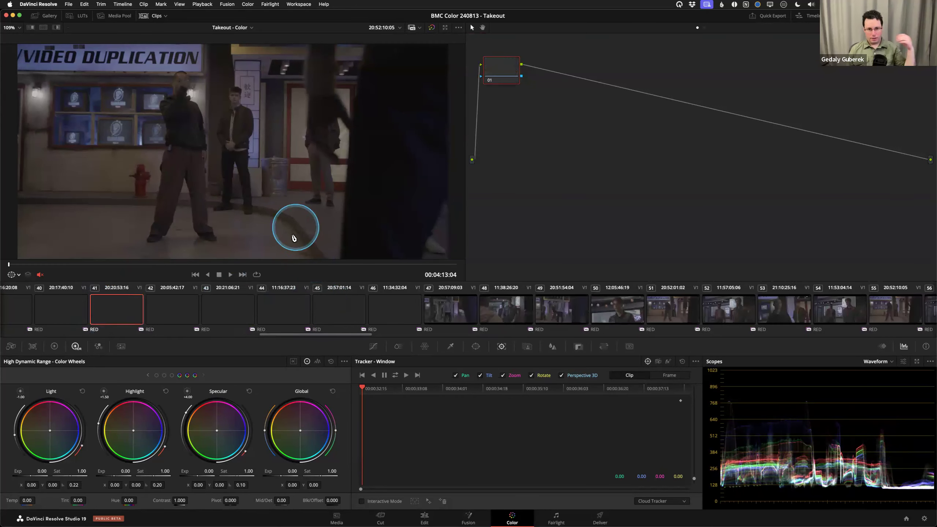
left_click_drag(318, 335, 53, 334)
left_click(172, 310)
left_click(152, 310)
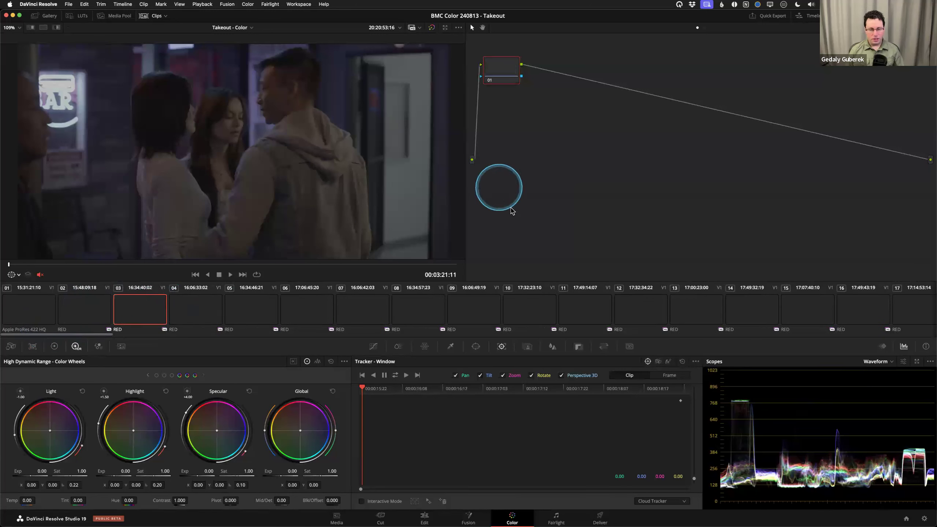
- Look over several of the early ungraded clips and select clip 14, the shot of the two men in jackets
left_click(79, 313)
left_click(385, 310)
left_click(486, 309)
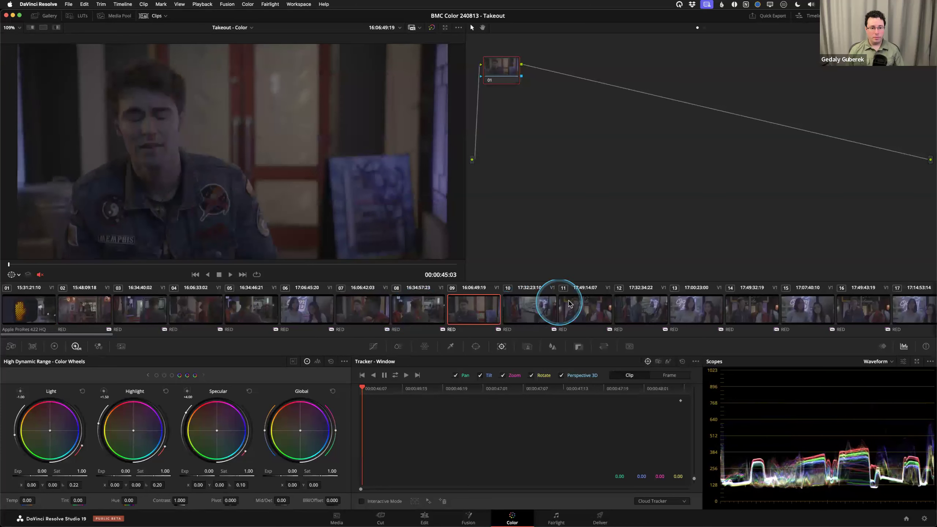
left_click(542, 308)
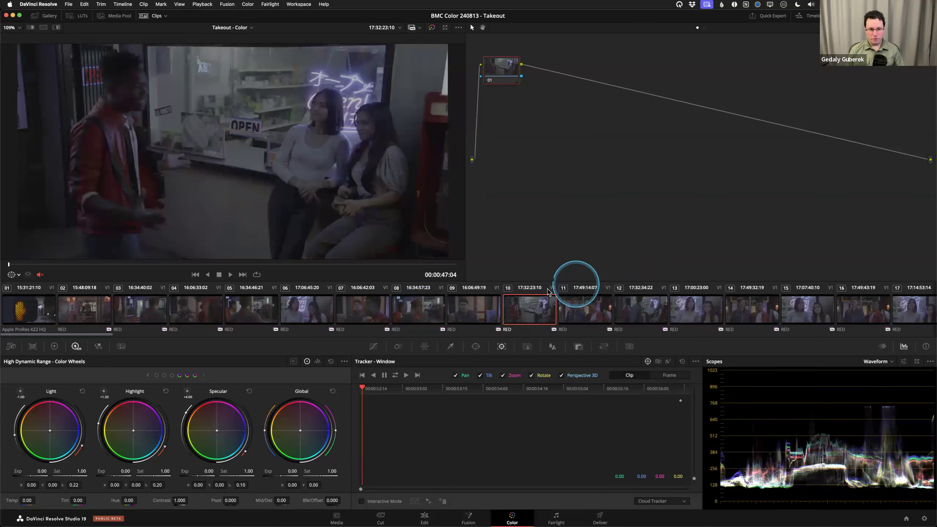
left_click(757, 313)
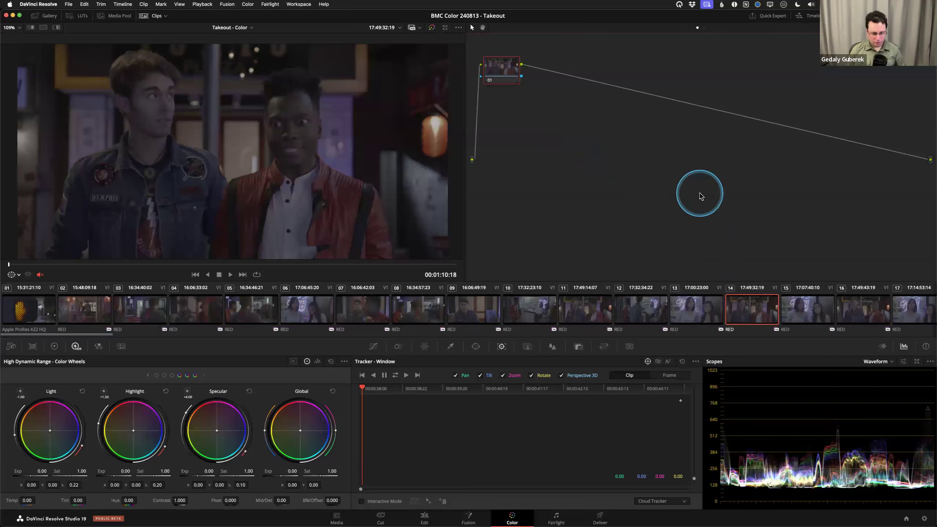
- Set the project's color science to DaVinci YRGB Color Managed with HDR color processing mode and save the settings
key("shift+9")
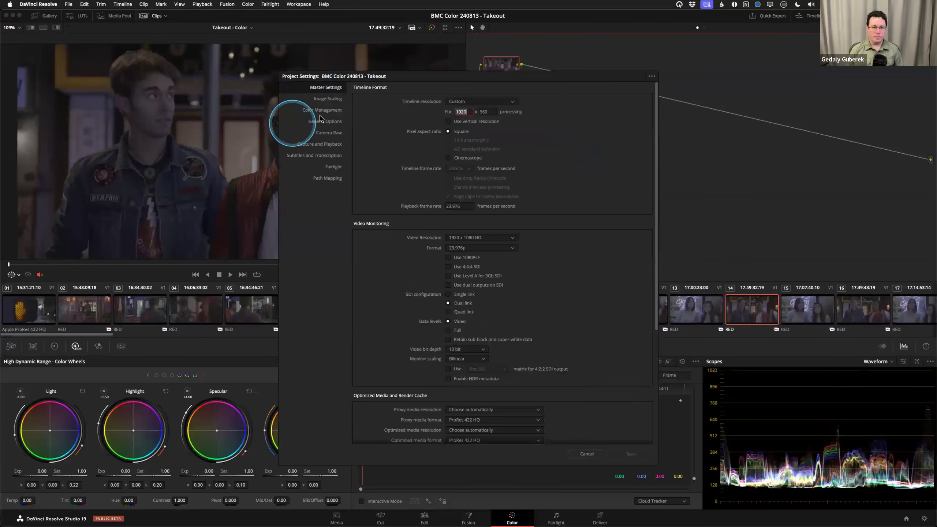
left_click(331, 111)
left_click(481, 101)
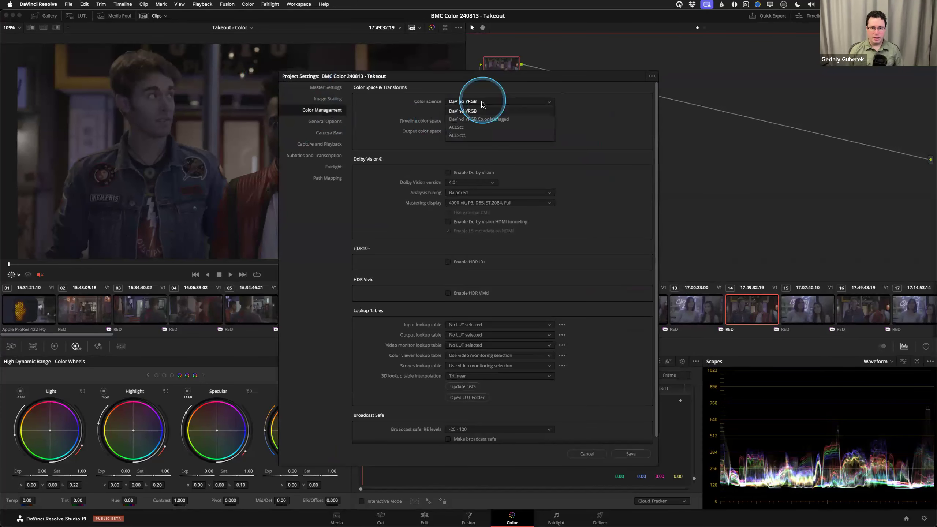
left_click(478, 120)
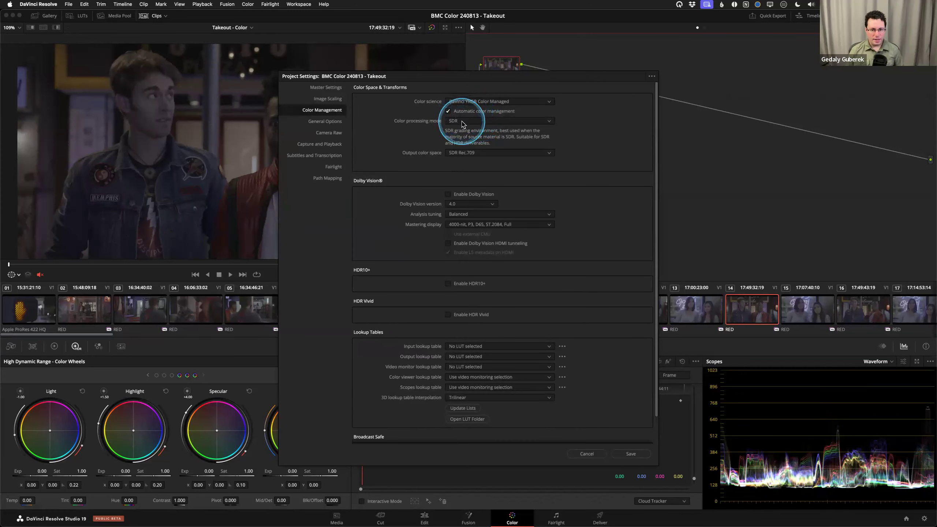
left_click(462, 124)
left_click(457, 126)
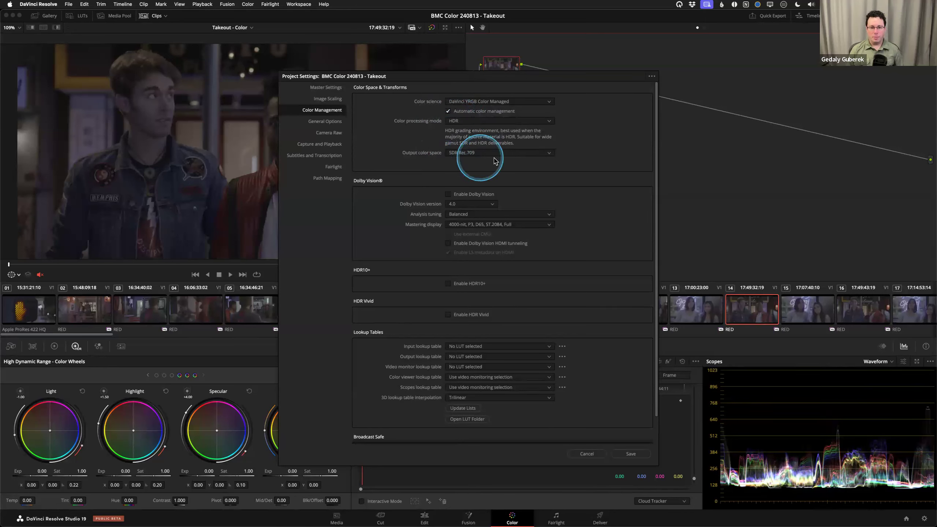
left_click(630, 453)
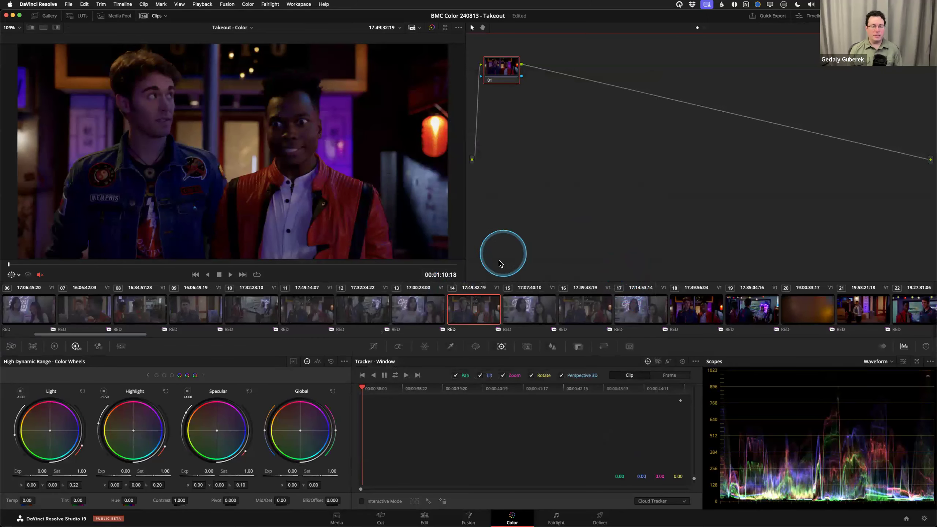
right_click(474, 315)
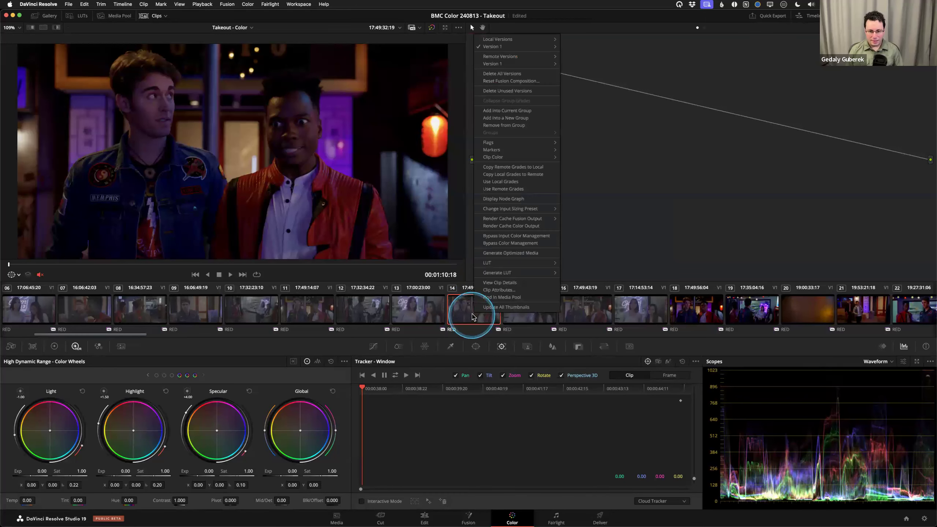
left_click(607, 244)
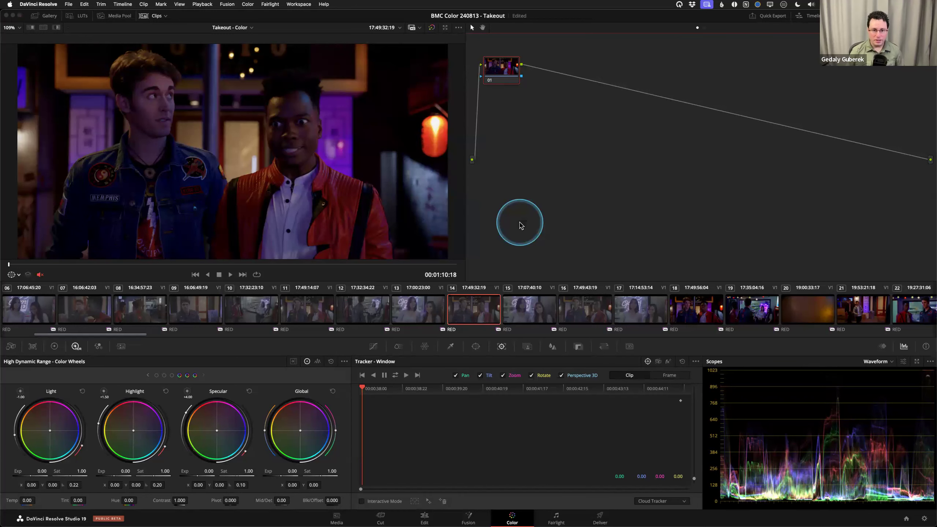
- Reopen the project settings and set the Camera Raw profile to RED
key("shift+9")
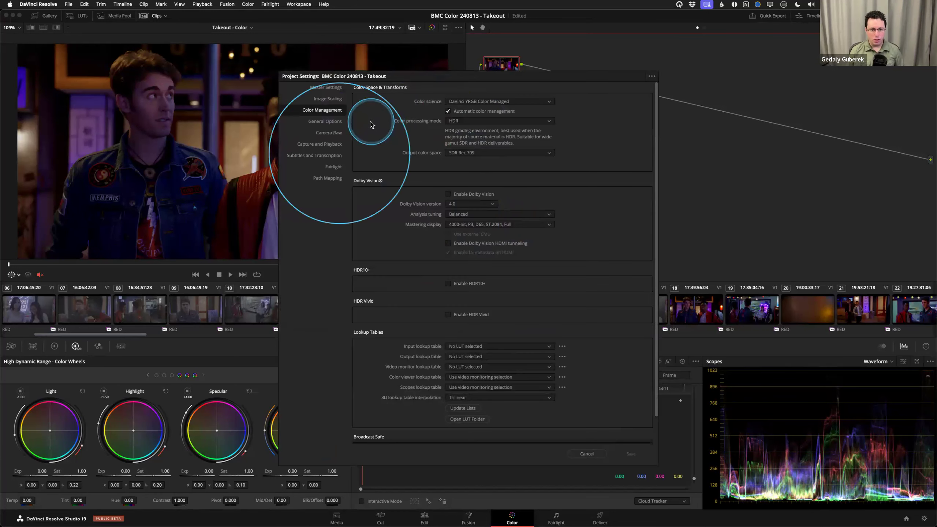
left_click_drag(249, 98, 532, 67)
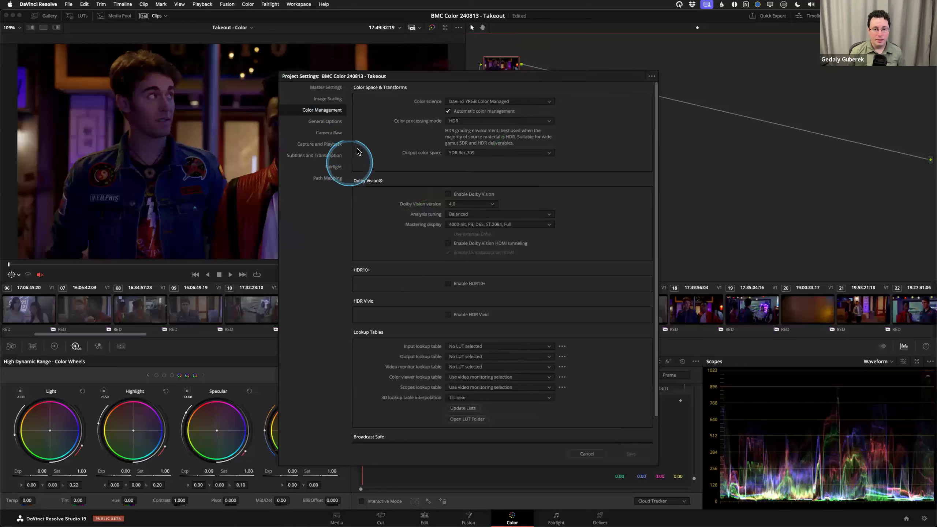
left_click(319, 137)
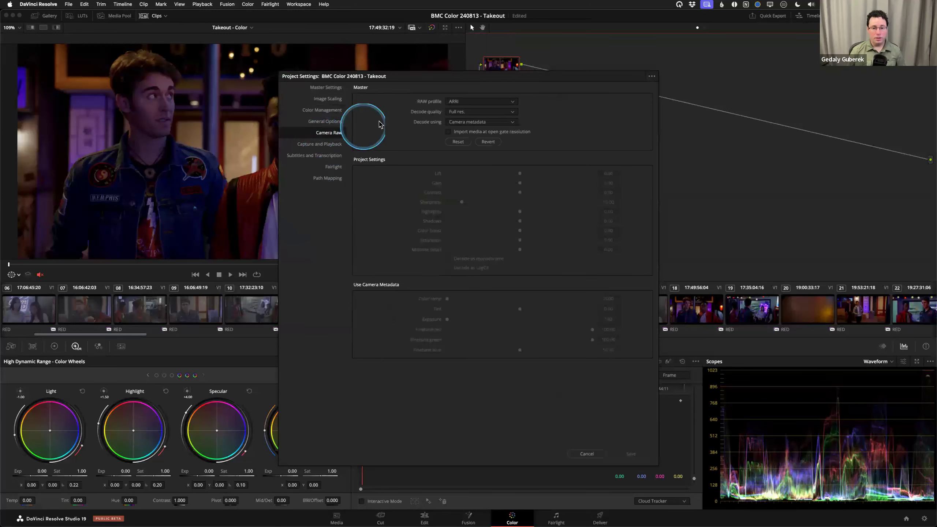
left_click(455, 104)
left_click(469, 106)
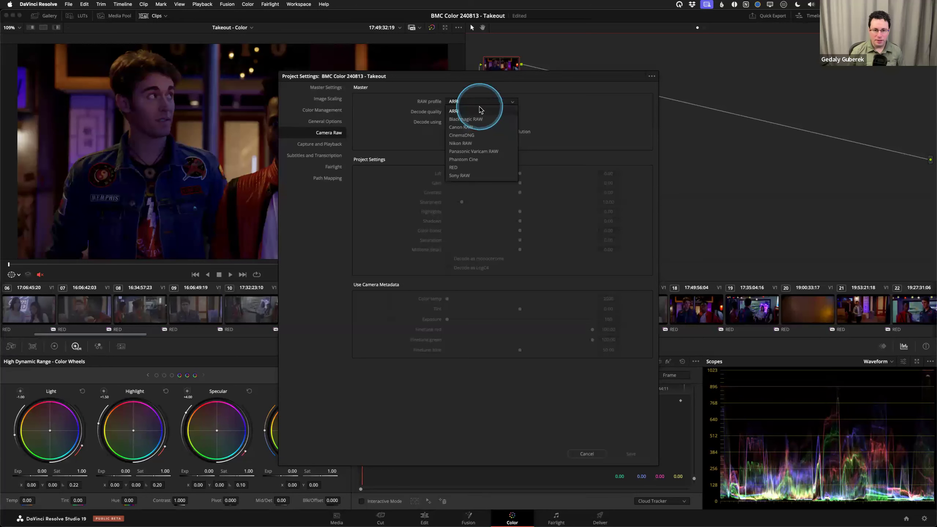
left_click(459, 167)
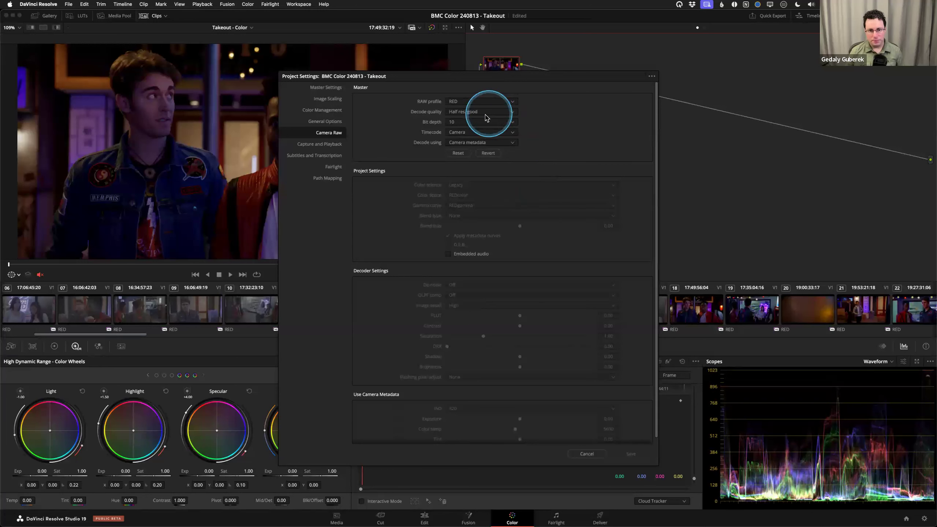
- Set the RED decode quality to One-Eighth res. good
left_click(453, 114)
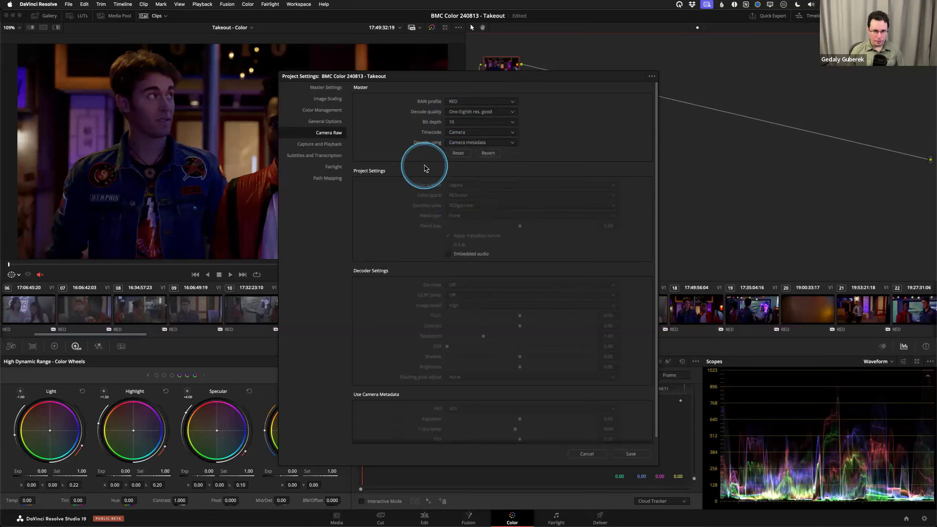
key("ctrl")
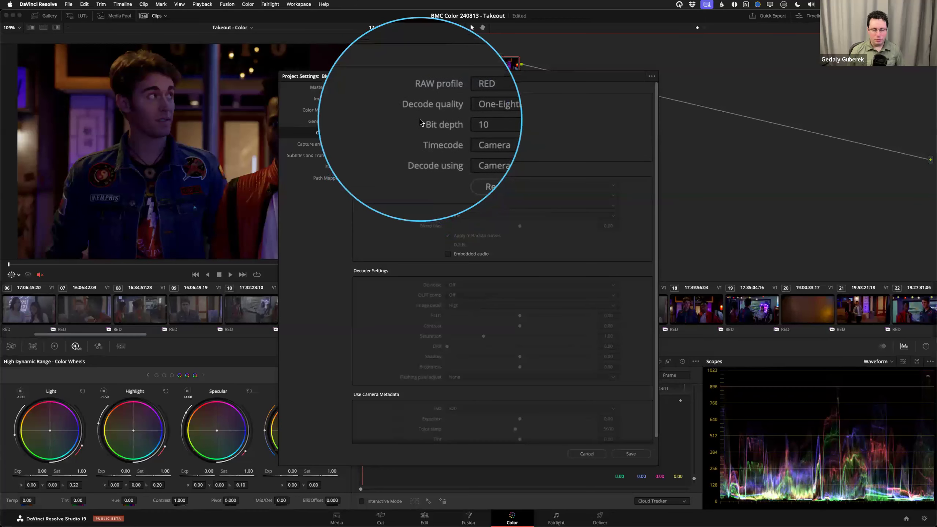
key("ctrl")
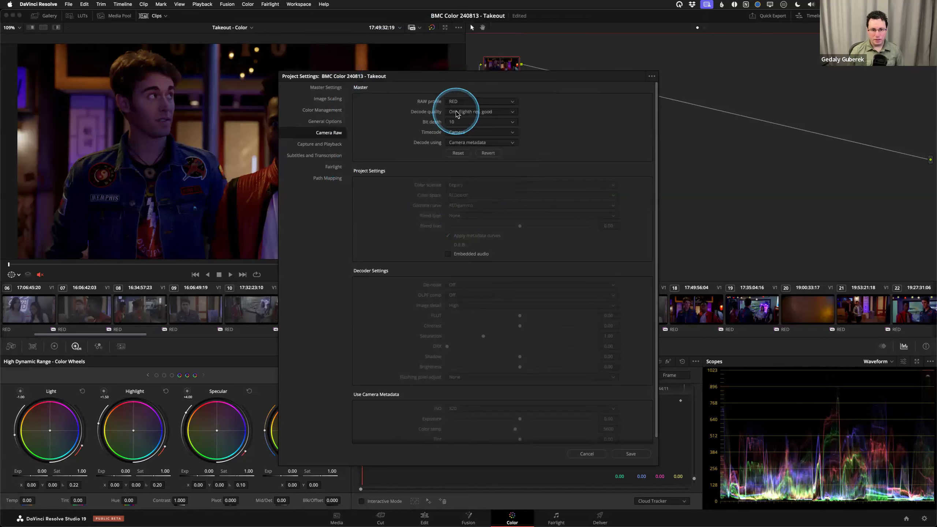
key("ctrl")
key("ctrl")
- Set the RED decode quality to Full res. premium
left_click(457, 112)
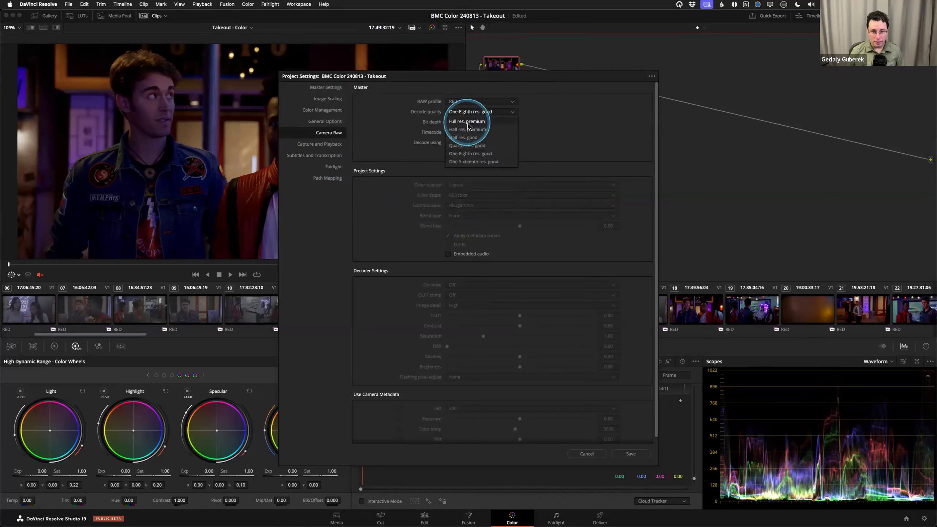
left_click(467, 122)
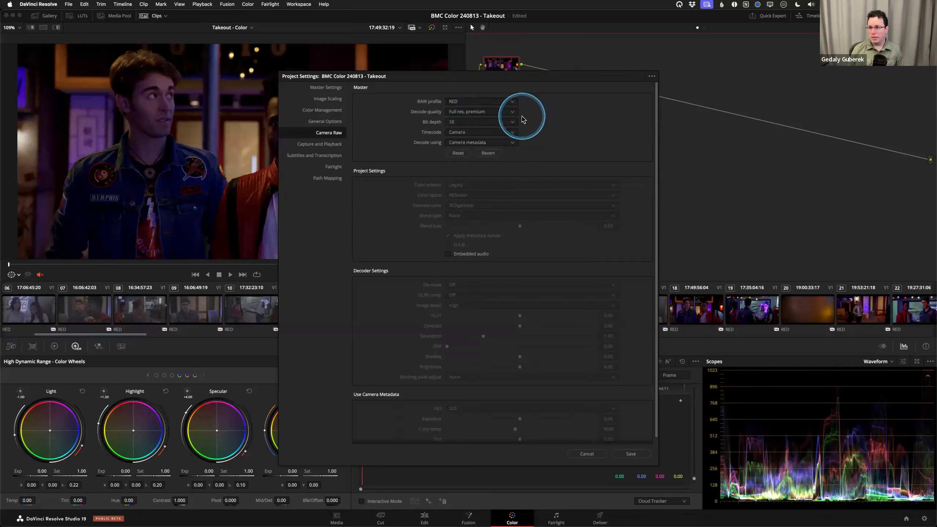
left_click(469, 113)
left_click(562, 111)
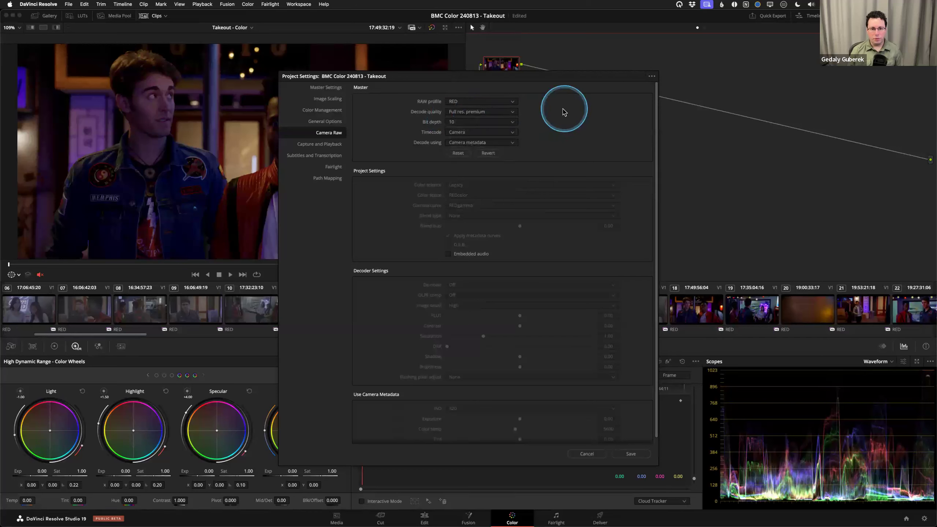
- Set the RED decoding to use Project settings and examine the project and decoder options
left_click(453, 143)
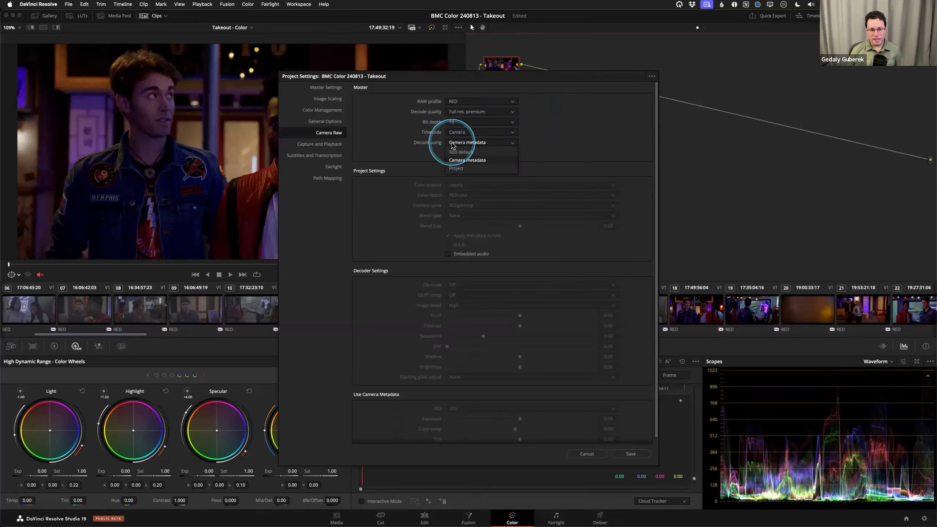
left_click(463, 169)
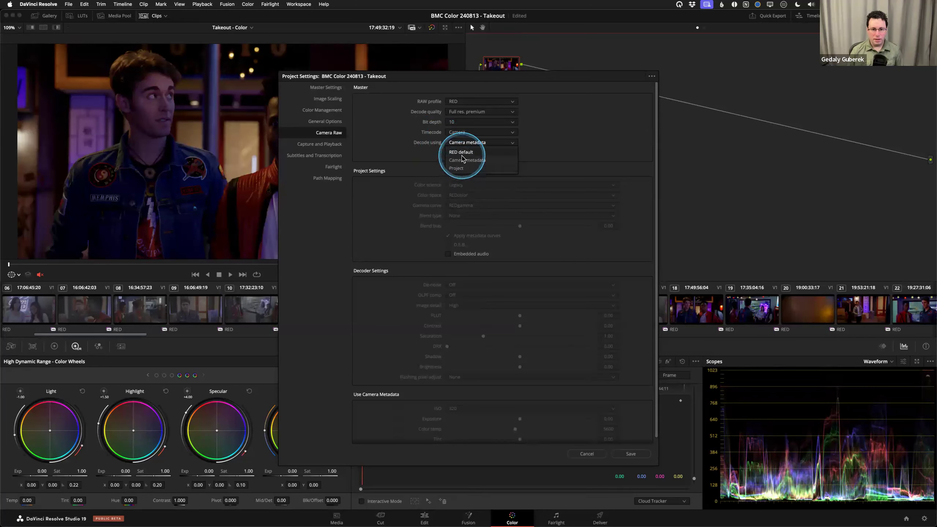
left_click(468, 143)
left_click(466, 161)
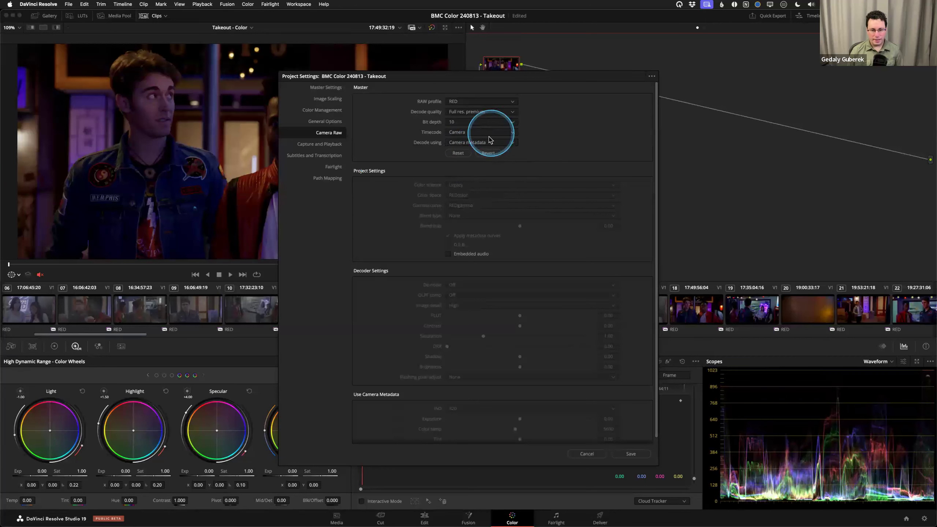
left_click(475, 145)
left_click(458, 168)
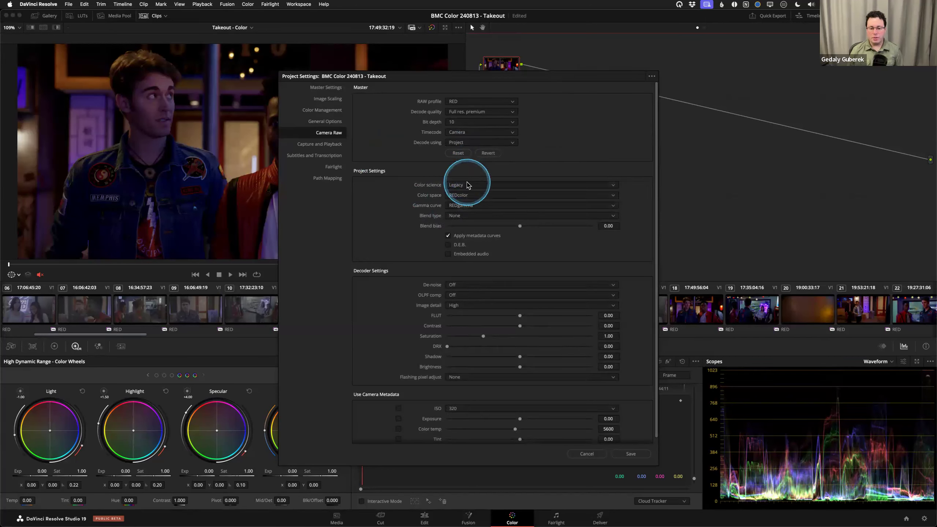
scroll(442, 225, "down", 1)
scroll(420, 186, "up", 1)
- Switch the Camera Raw profile to Blackmagic RAW with decoding set to Project, and cancel the project settings
left_click(452, 101)
left_click(469, 120)
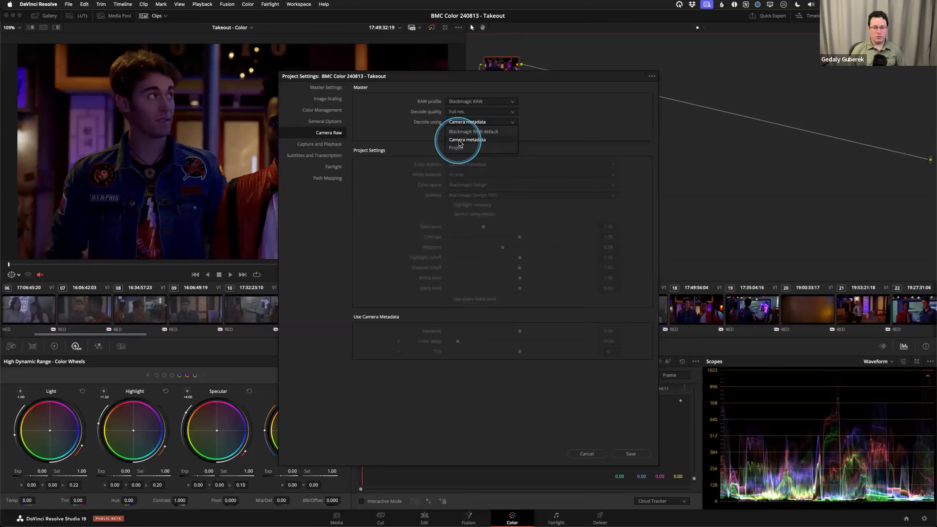
left_click(457, 147)
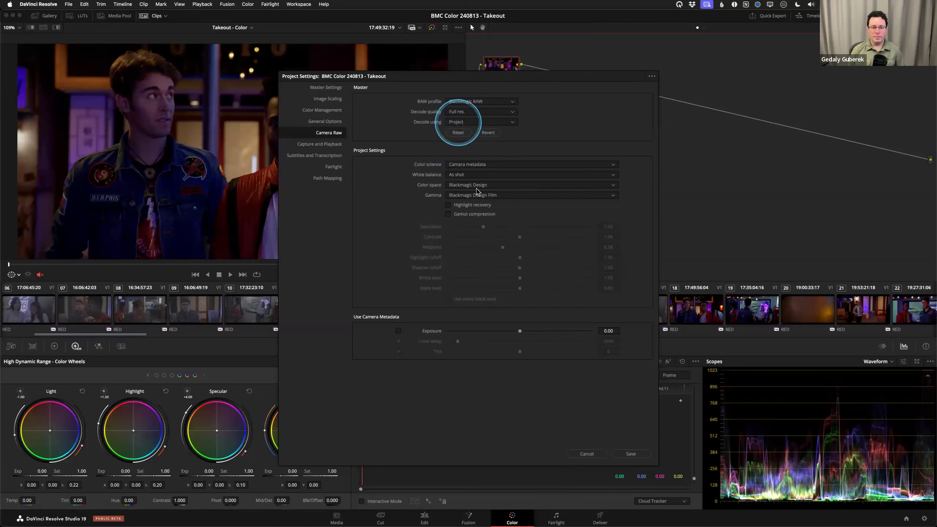
left_click(588, 453)
- Compare the look of the Apple ProRes 422 HQ clip 01 with the first RED clips in the timeline
scroll(257, 310, "left", 5)
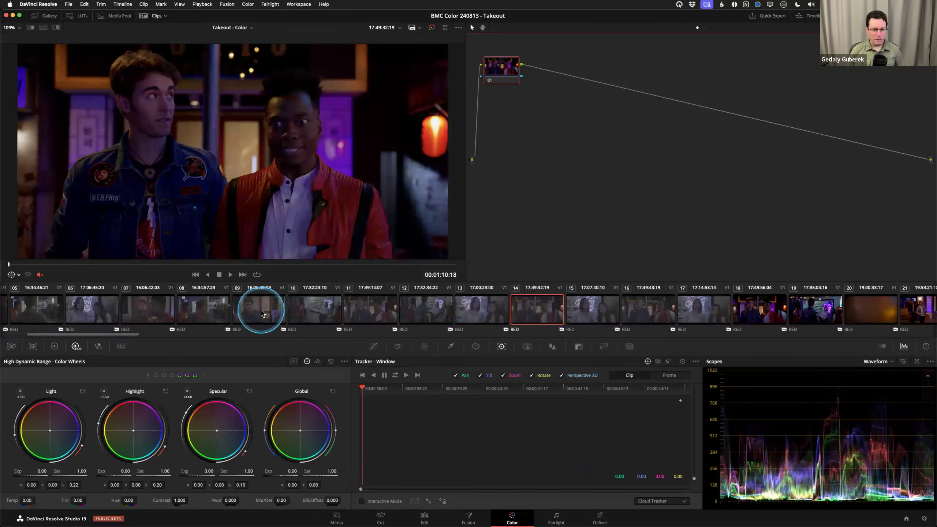
left_click(159, 310)
left_click(196, 311)
left_click(160, 312)
left_click(91, 310)
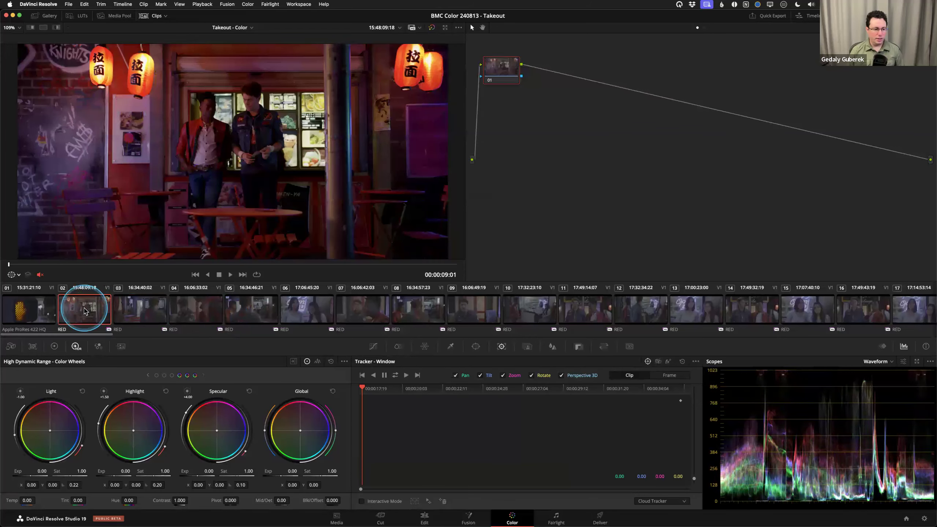
left_click(37, 309)
left_click_drag(30, 268, 369, 264)
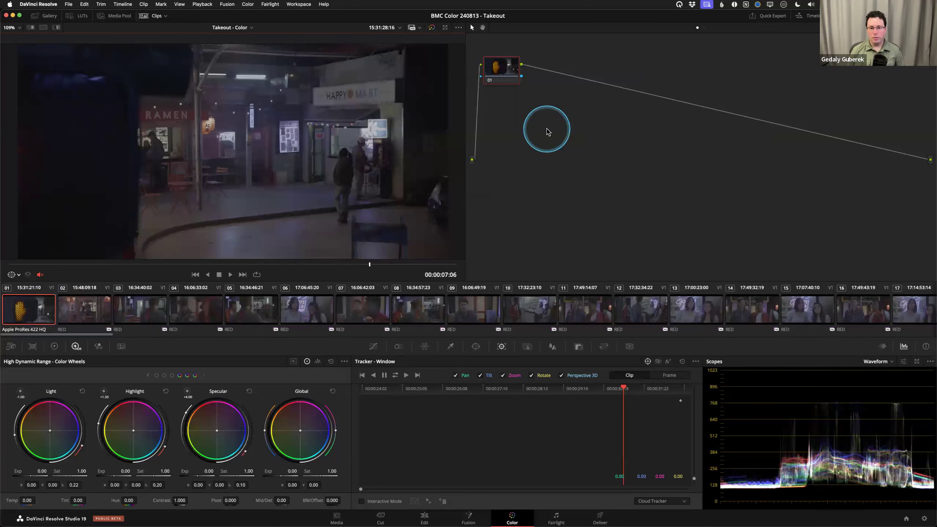
left_click(106, 302)
left_click(144, 306)
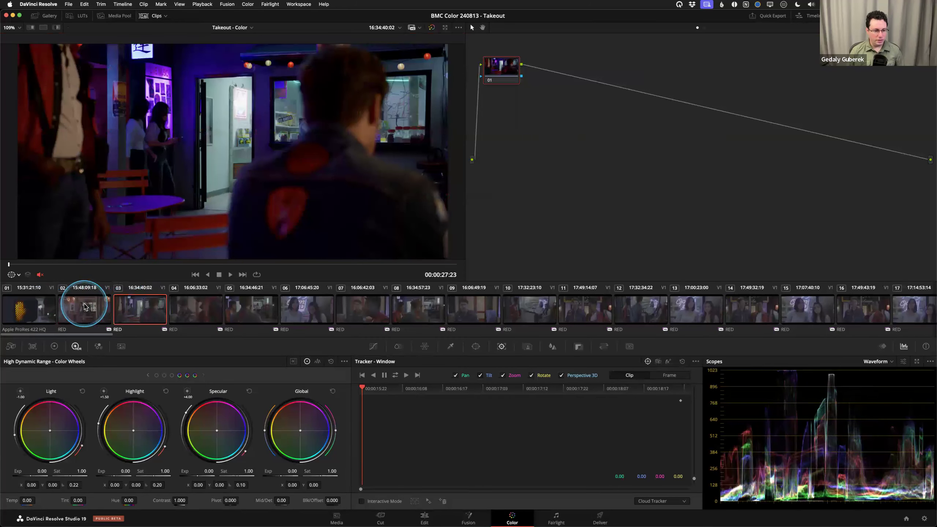
left_click(24, 310)
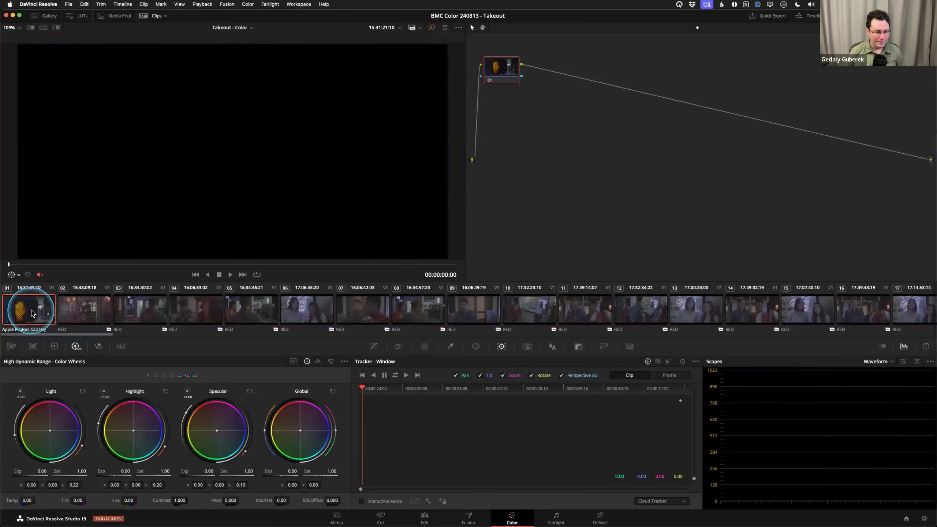
- Set clip 01's input color space to REDWideGamutRGB/Log3G10 and scrub through the clip to its end
right_click(31, 311)
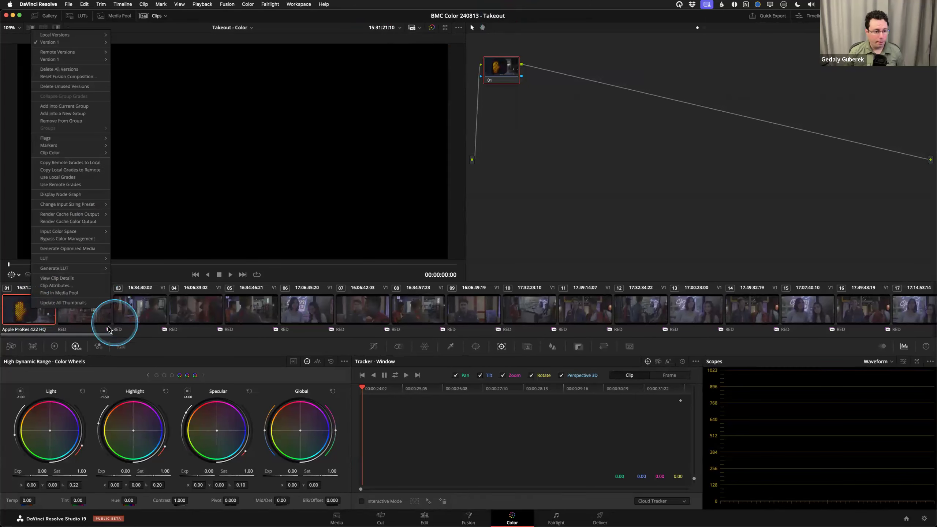
right_click(22, 313)
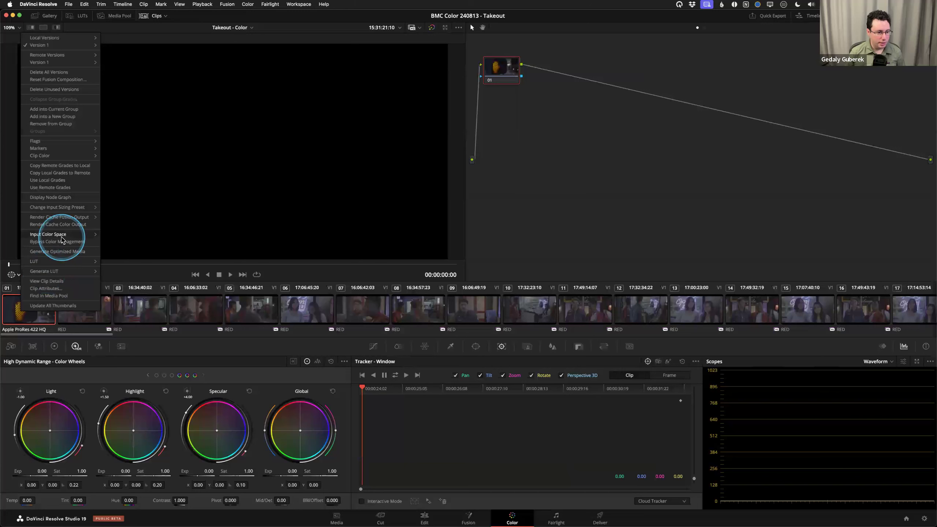
mouse_move(63, 235)
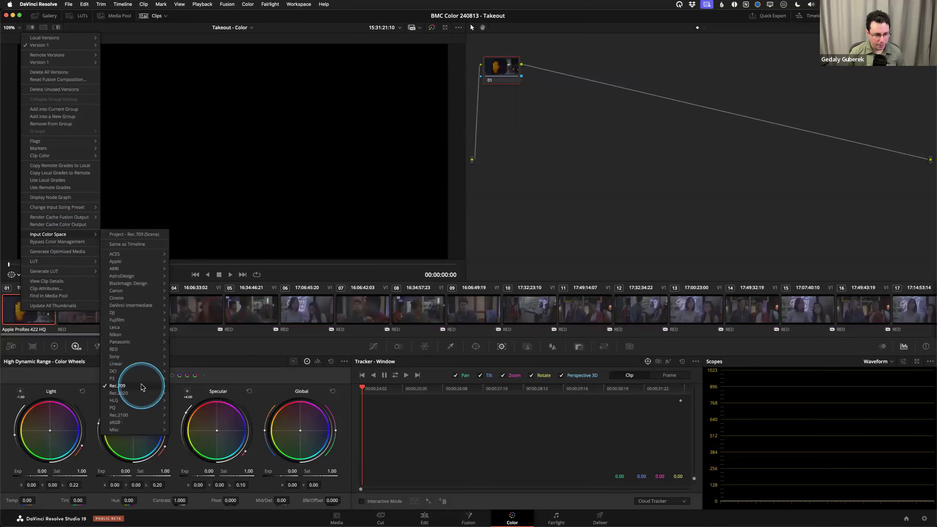
mouse_move(140, 352)
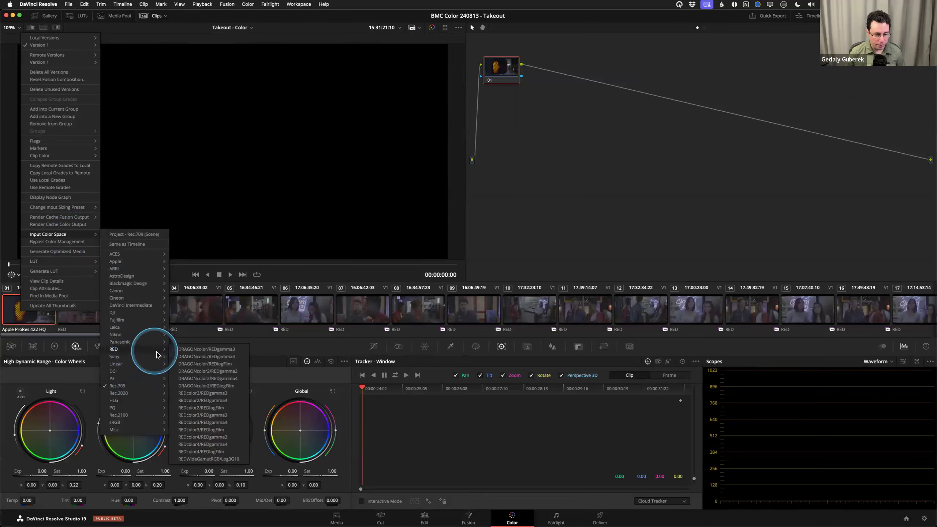
left_click(229, 460)
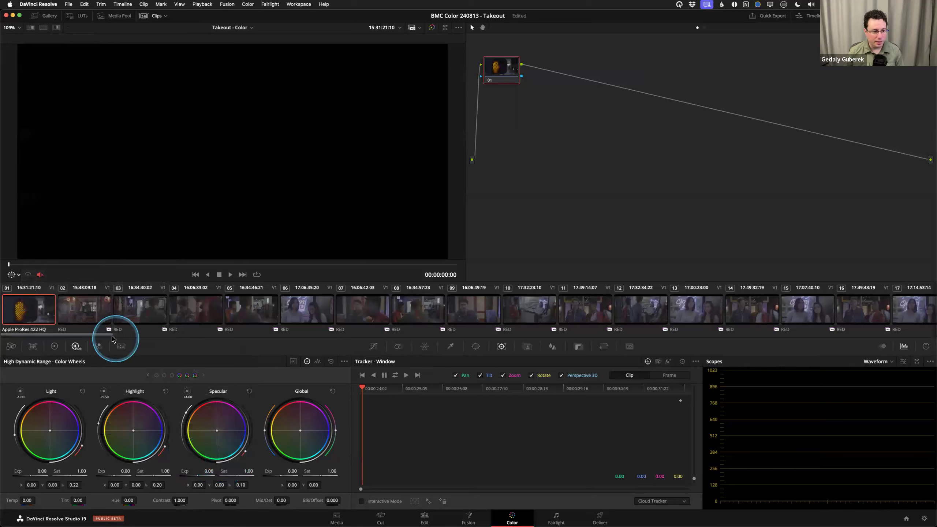
left_click(66, 265)
left_click_drag(84, 269, 477, 278)
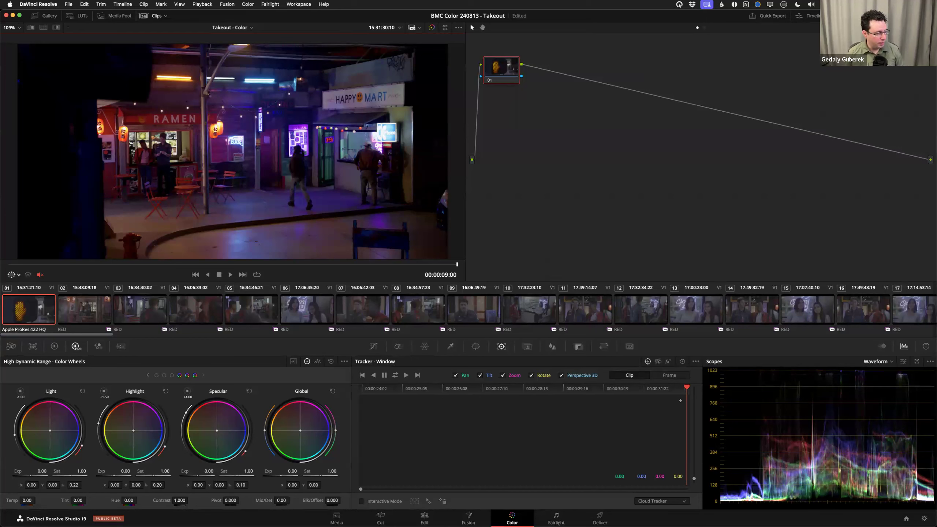
- Save the project
left_click(613, 199)
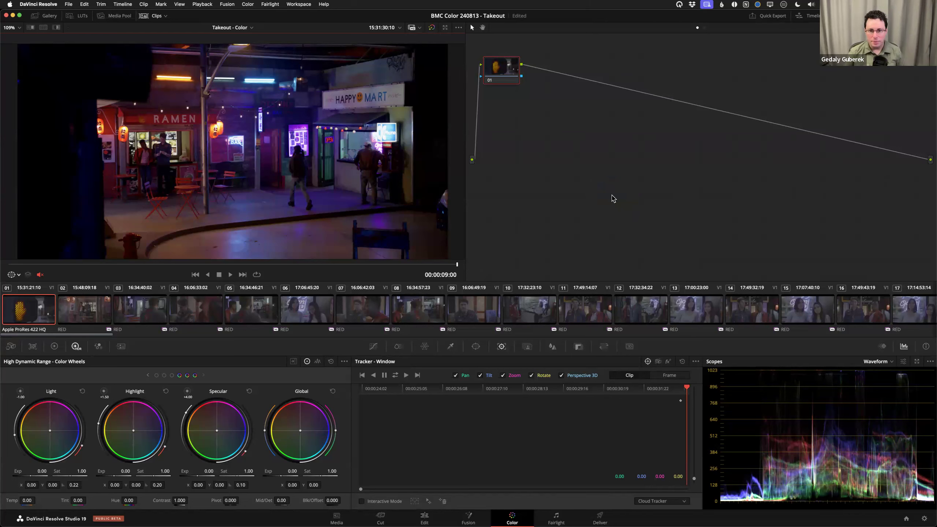
left_click(566, 193)
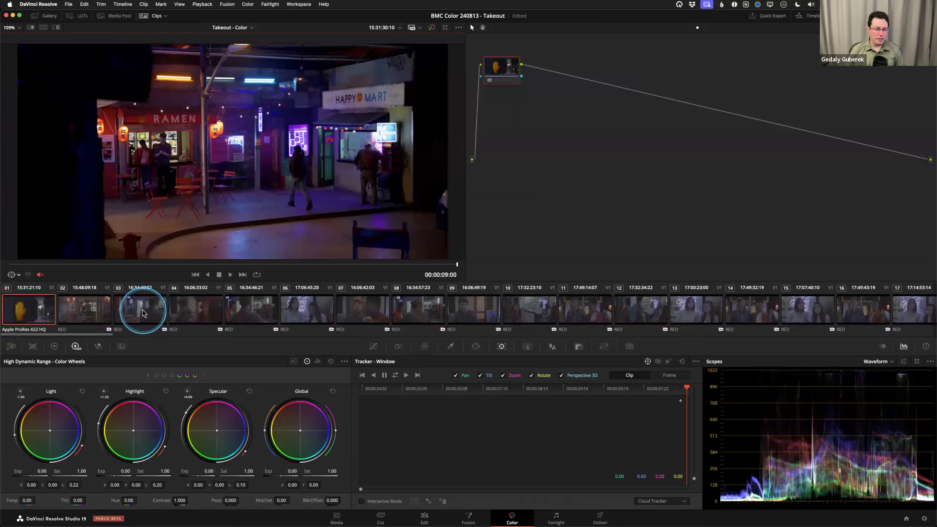
left_click(594, 215)
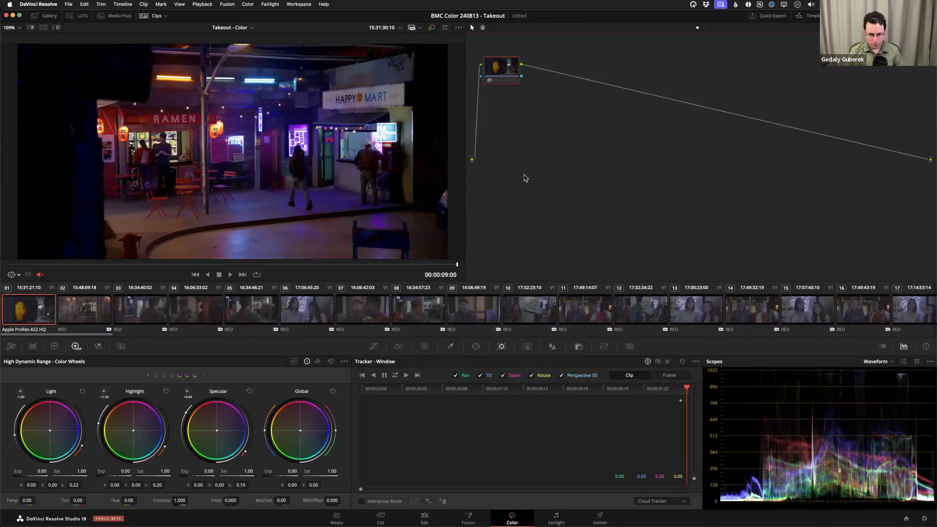
key("super+s")
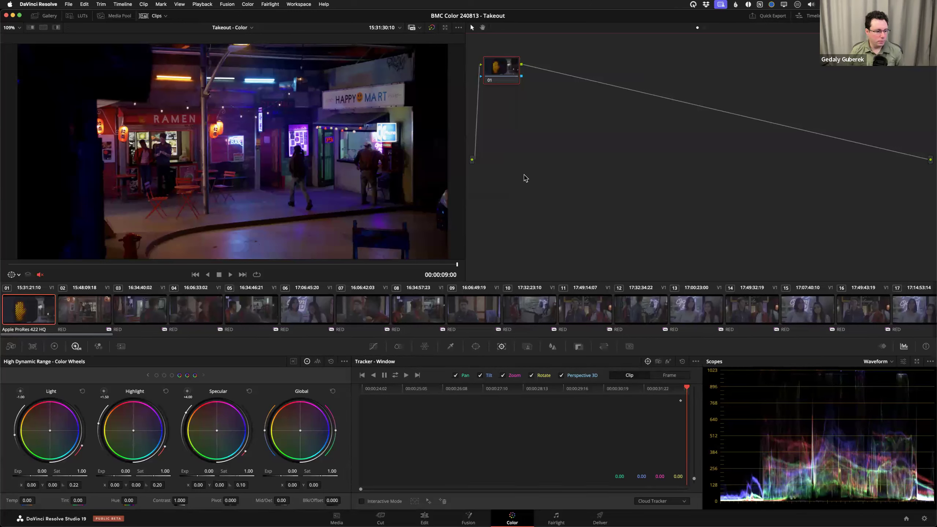
left_click(524, 179)
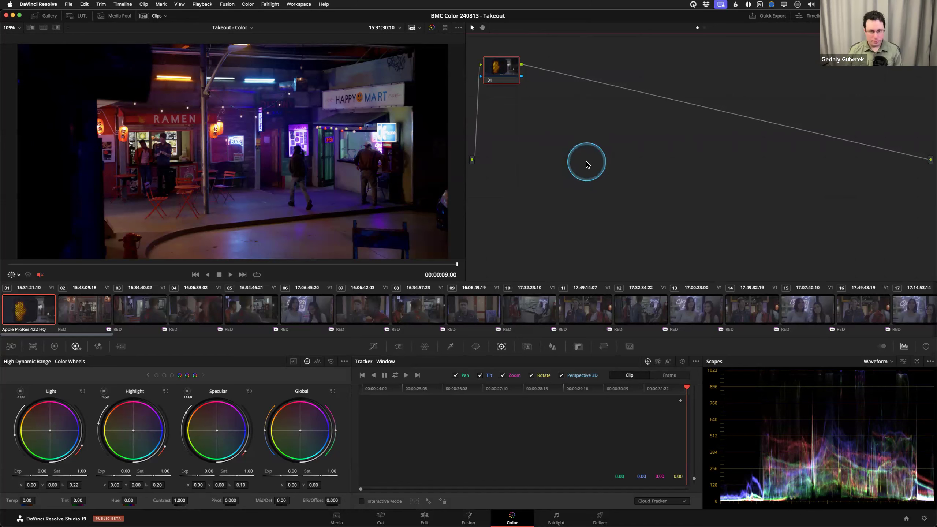
- Set the project's color science to DaVinci YRGB and save the settings
key("shift+9")
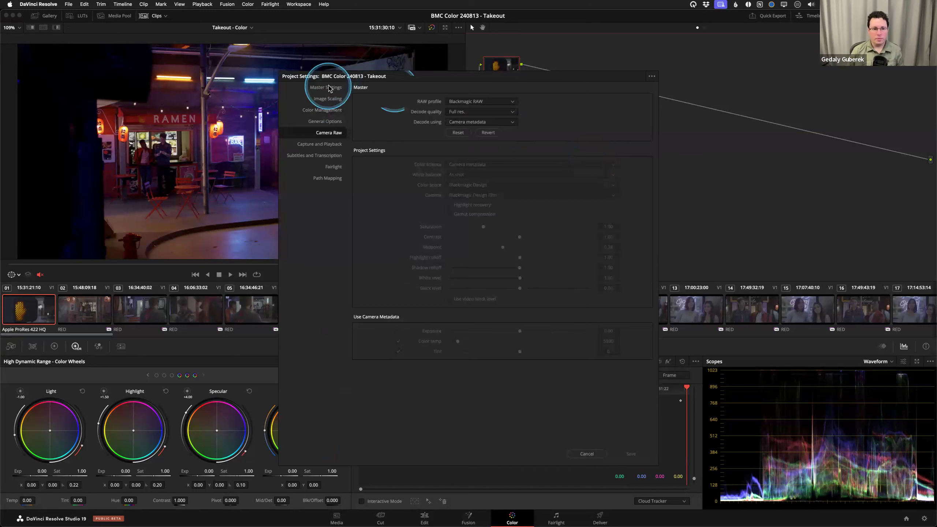
left_click(329, 99)
left_click(324, 109)
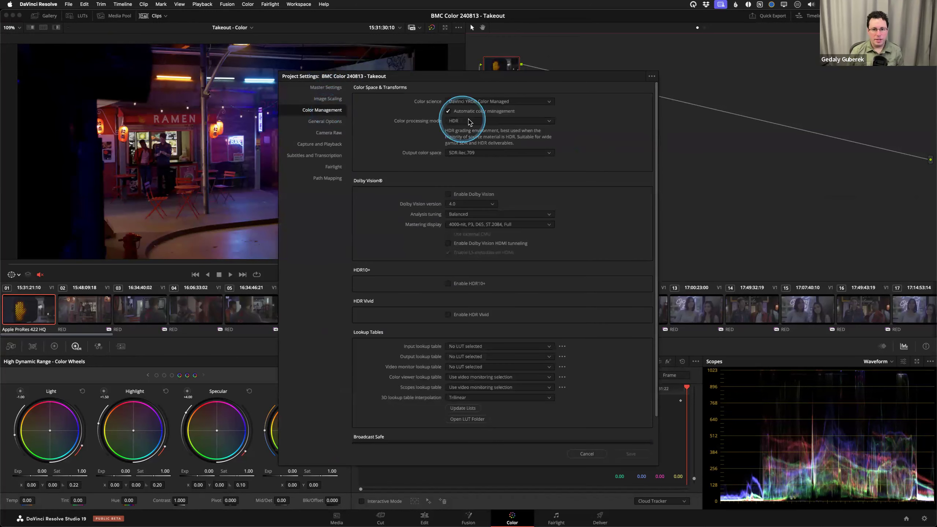
left_click(501, 101)
left_click(494, 109)
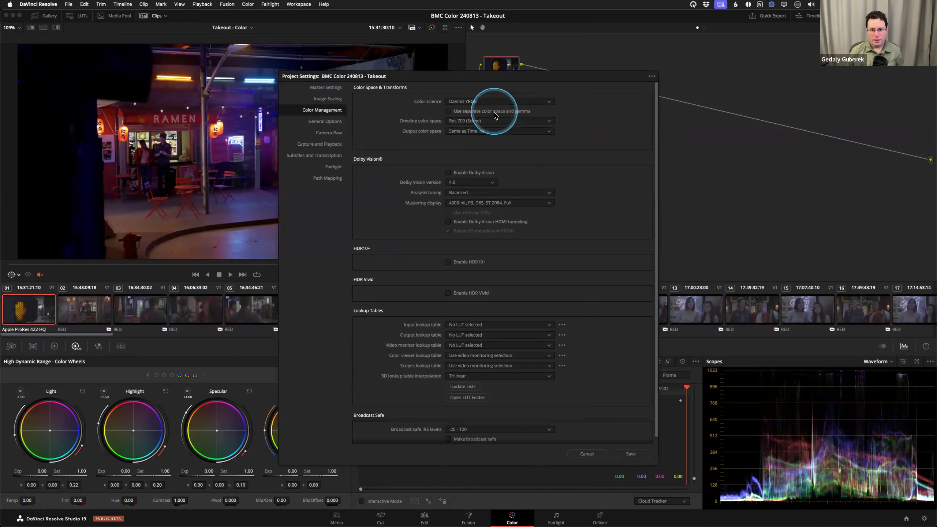
left_click(630, 454)
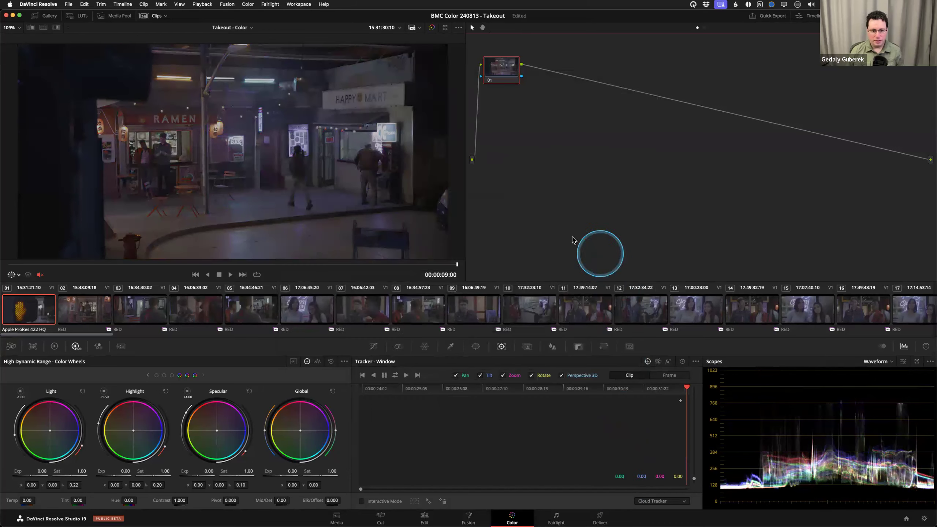
- Go through a few unmanaged RED clips and select clip 14
left_click(479, 310)
left_click(531, 311)
left_click(590, 310)
left_click(751, 310)
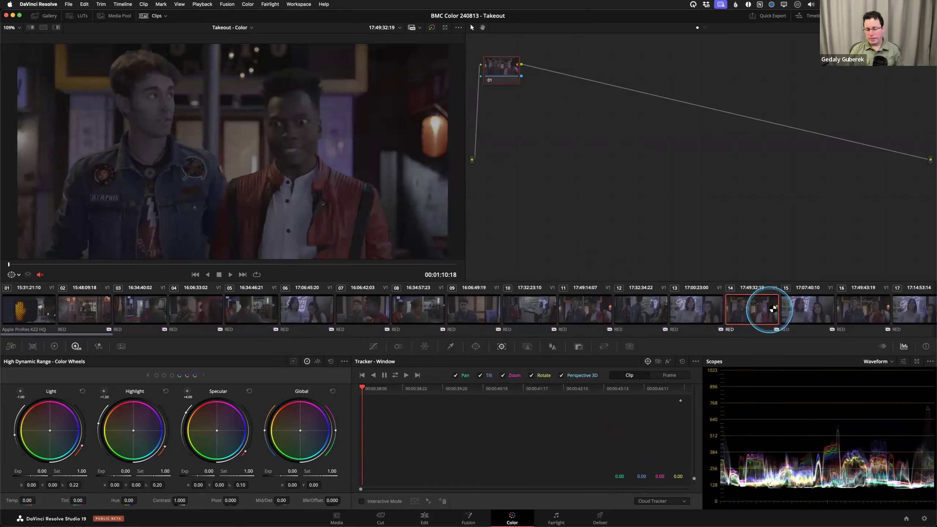
- Switch the node graph to the timeline level and place a corrector node near its input
left_click_drag(495, 63, 534, 95)
left_click(705, 28)
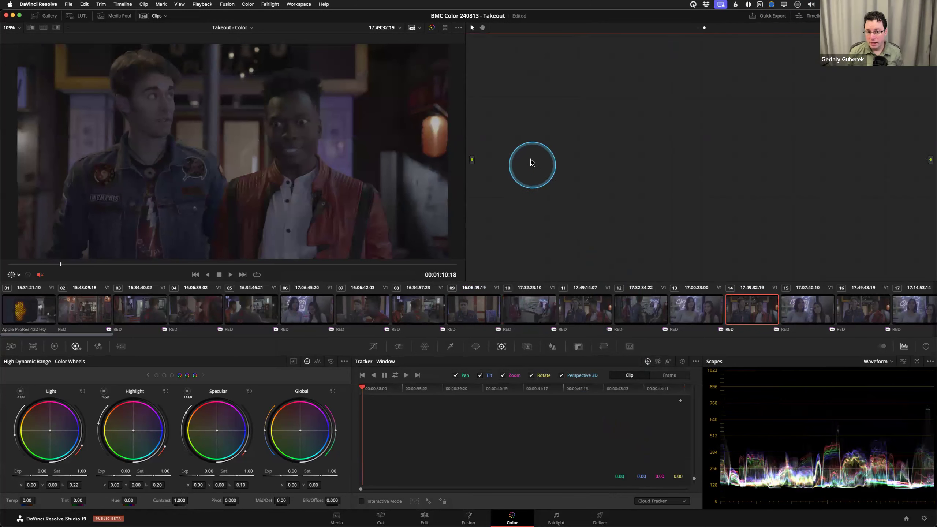
left_click_drag(490, 69, 555, 139)
- Examine the LUT categories available for the timeline node, including the Camera LUTs, without applying one
right_click(555, 139)
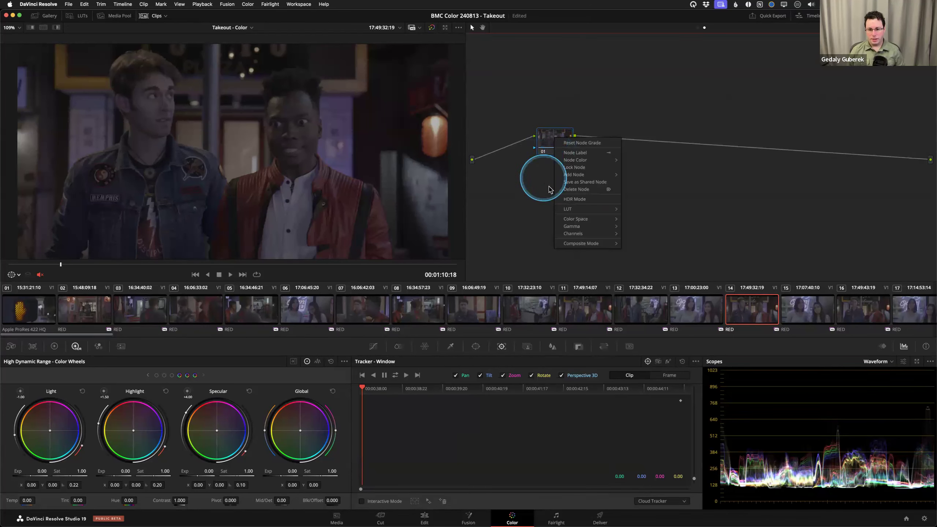
mouse_move(576, 210)
mouse_move(661, 237)
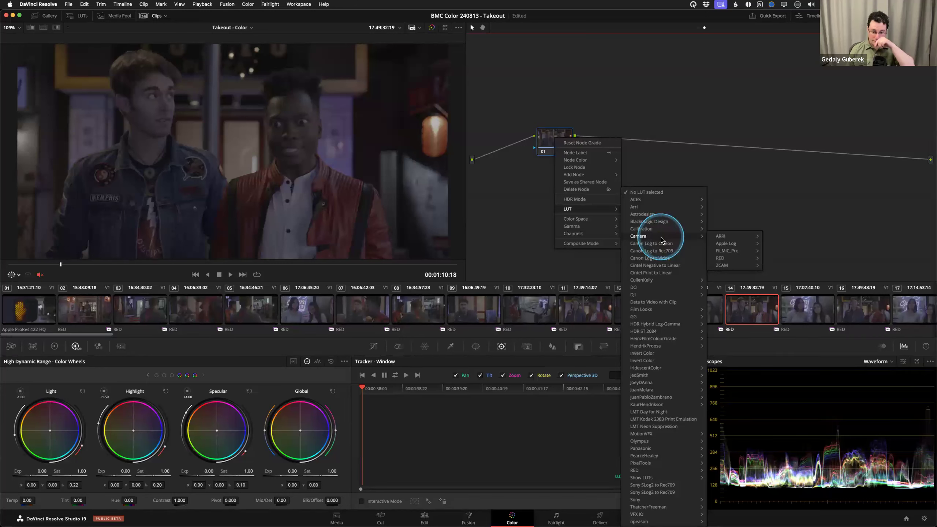
mouse_move(686, 283)
left_click(783, 211)
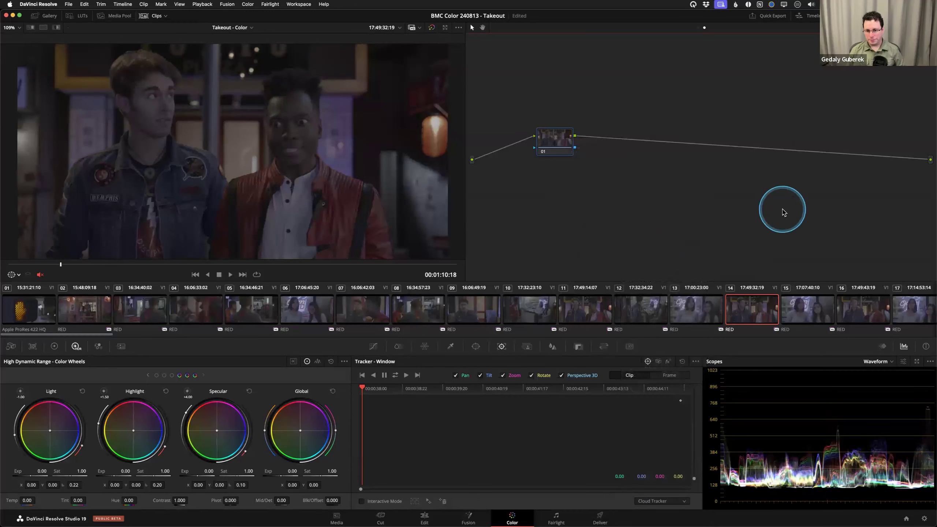
- Inspect the LUT folder from the project's color management settings, close it, and update the LUT lists
key("shift+9")
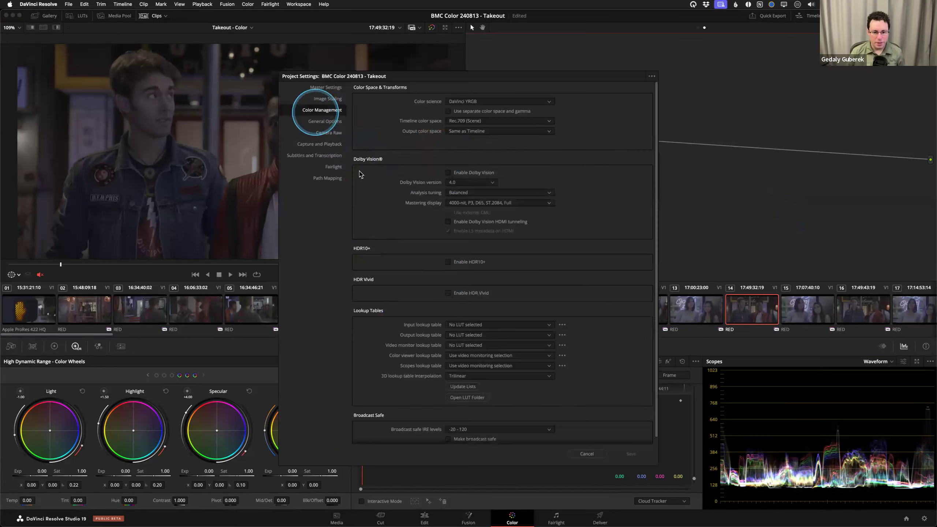
scroll(406, 296, "down", 1)
left_click(460, 394)
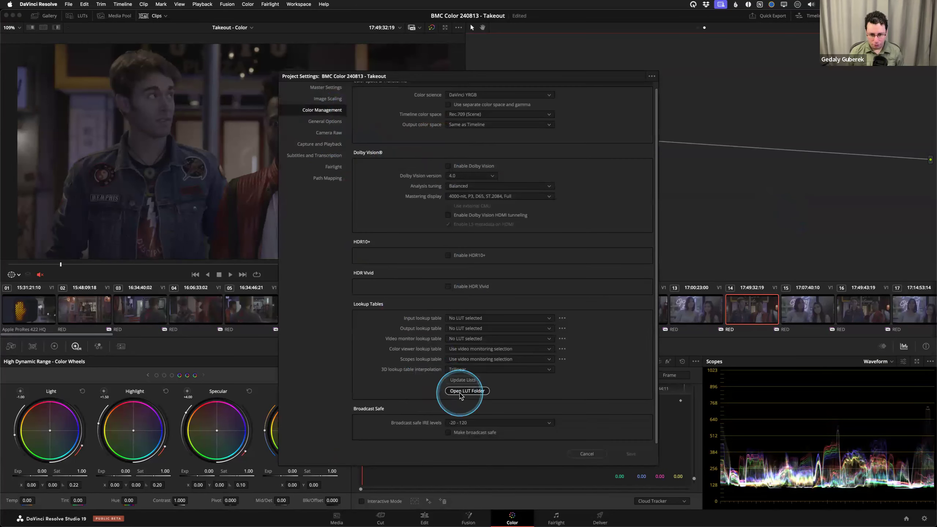
scroll(516, 239, "down", 3)
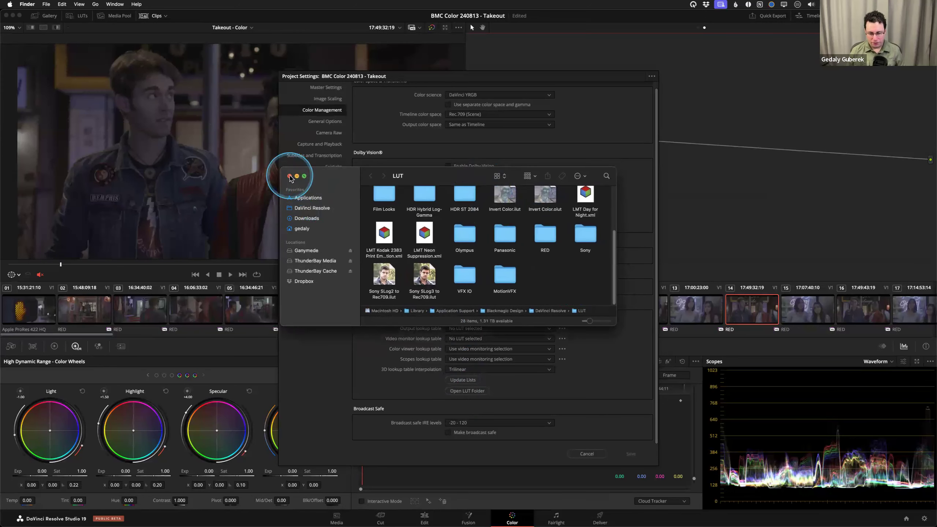
left_click(290, 177)
left_click(468, 380)
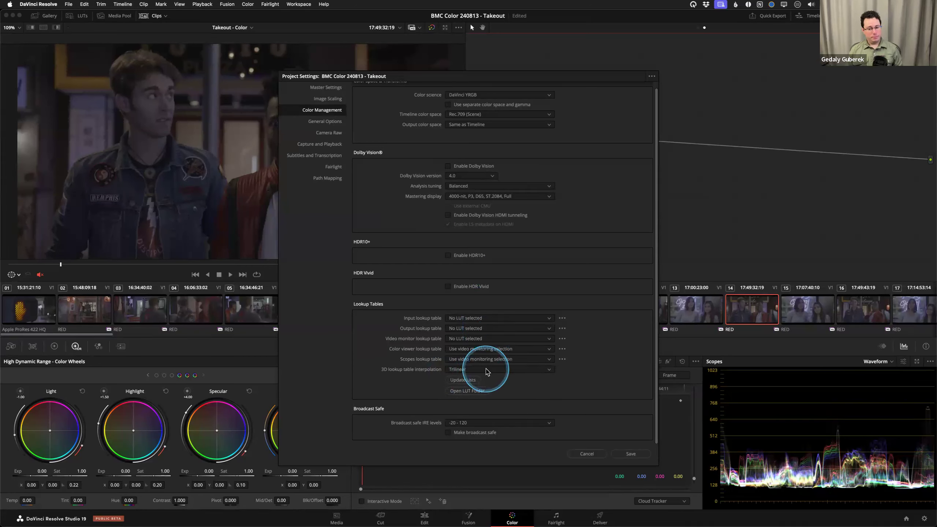
- Set the project's 3D lookup table interpolation to Tetrahedral and save the color management settings
key("ctrl+alt+m")
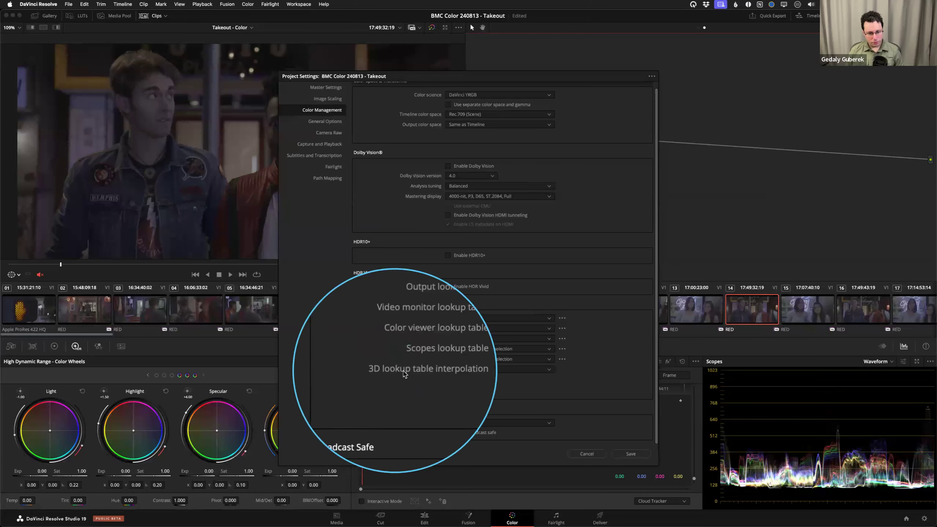
key("ctrl+alt+m")
left_click(459, 369)
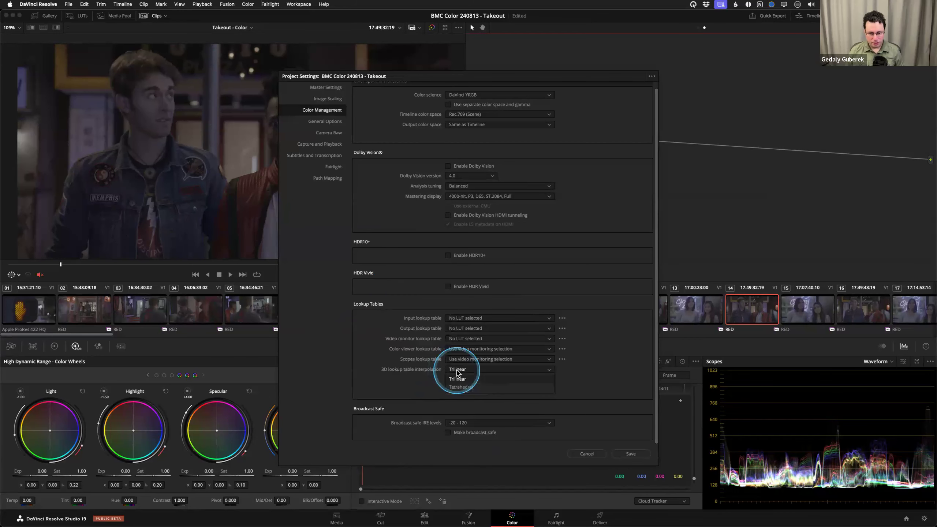
left_click(466, 388)
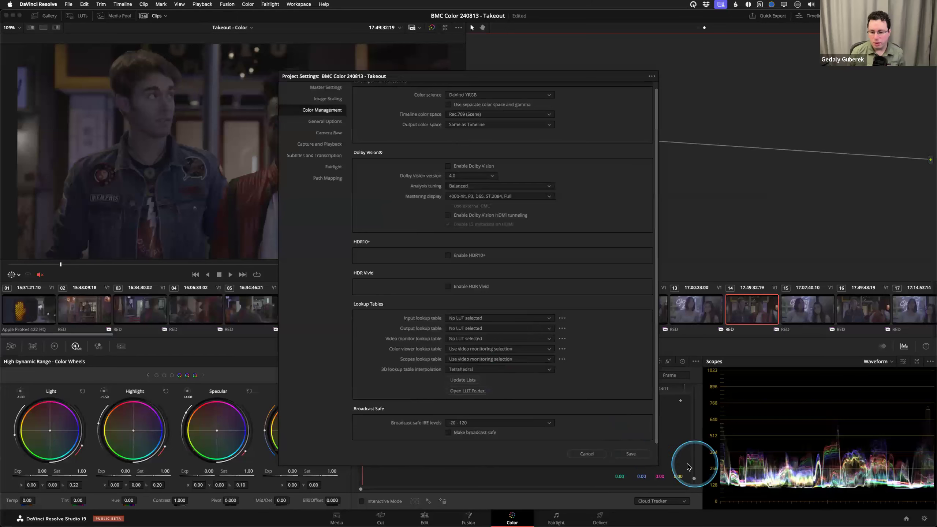
left_click(635, 455)
left_click_drag(444, 371, 497, 379)
left_click(629, 454)
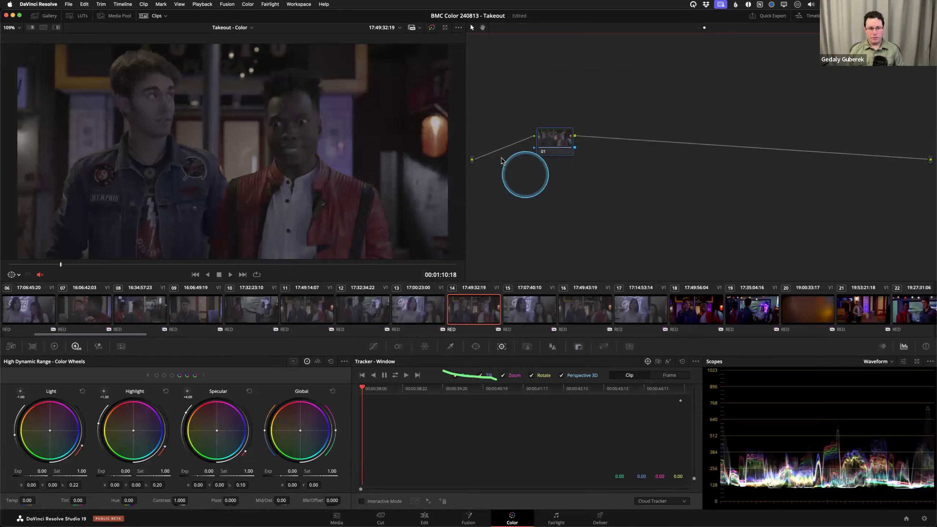
- Apply the RED LUT RWG_Log3G10_to_REC709_BT1886_with_LOW_CONTRAST_and_R_3_Soft_size_33 to the timeline-level node
right_click(559, 143)
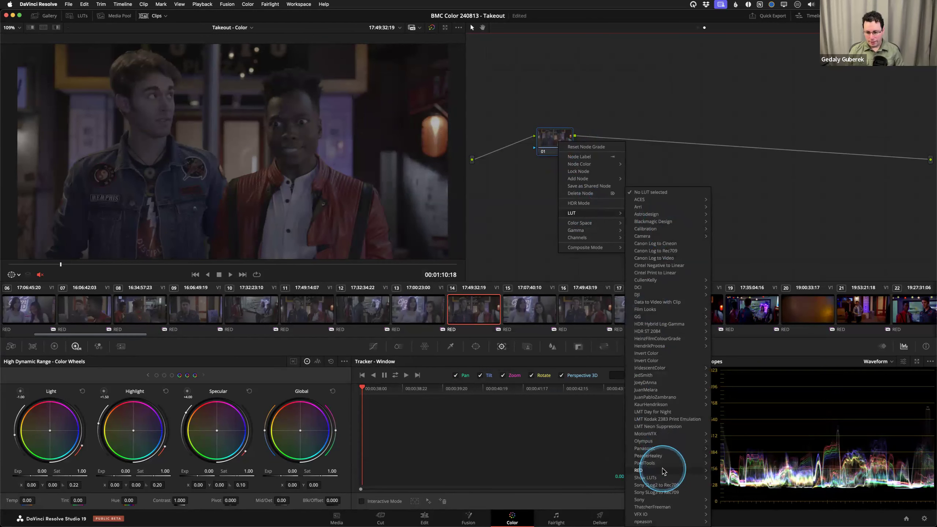
mouse_move(660, 470)
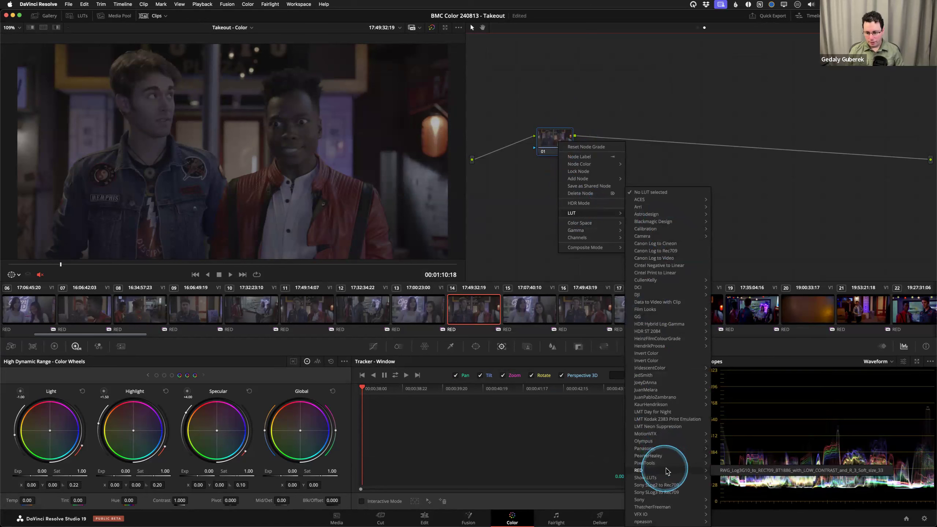
left_click(753, 471)
left_click(574, 195)
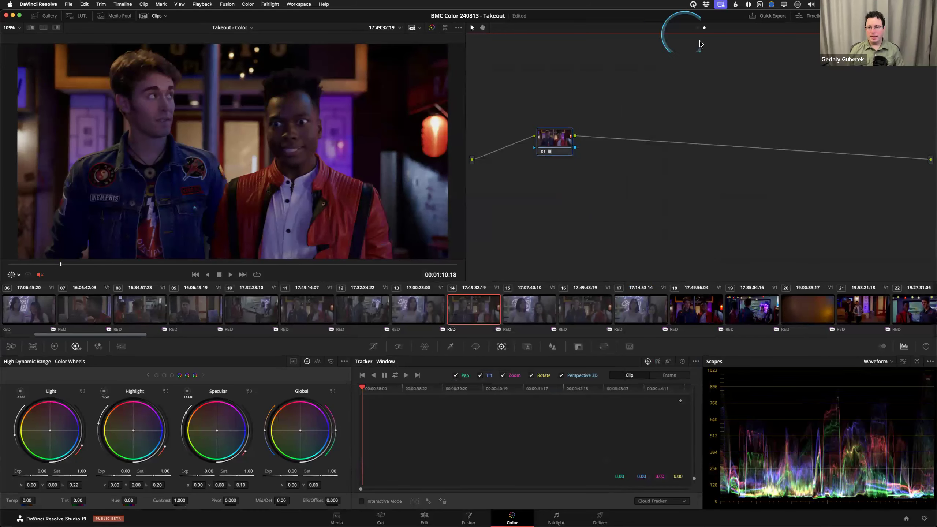
- Go through the RED clips from clip 15 to clip 25 to examine the timeline LUT on each shot
mouse_move(706, 40)
left_mouse_down()
mouse_move(686, 32)
mouse_move(692, 8)
mouse_move(731, 25)
mouse_move(724, 58)
left_mouse_up()
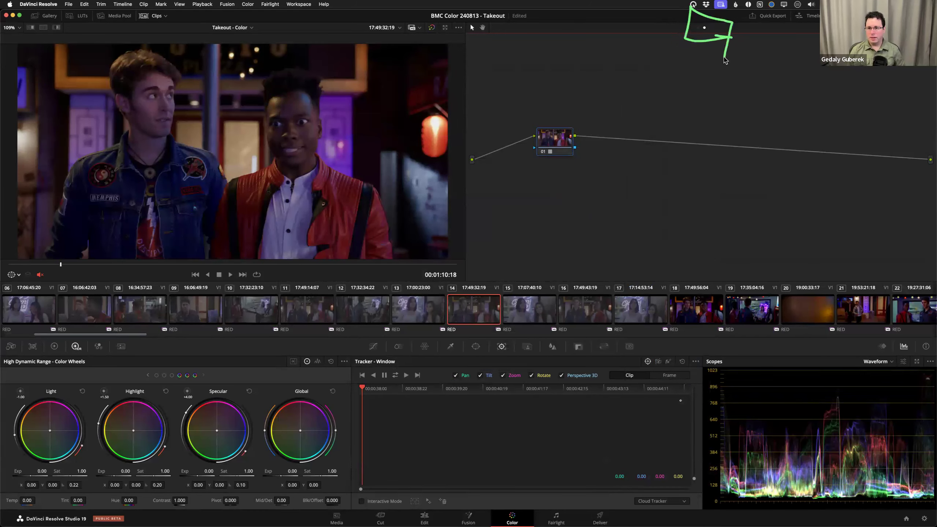
key("Down")
key("Down")
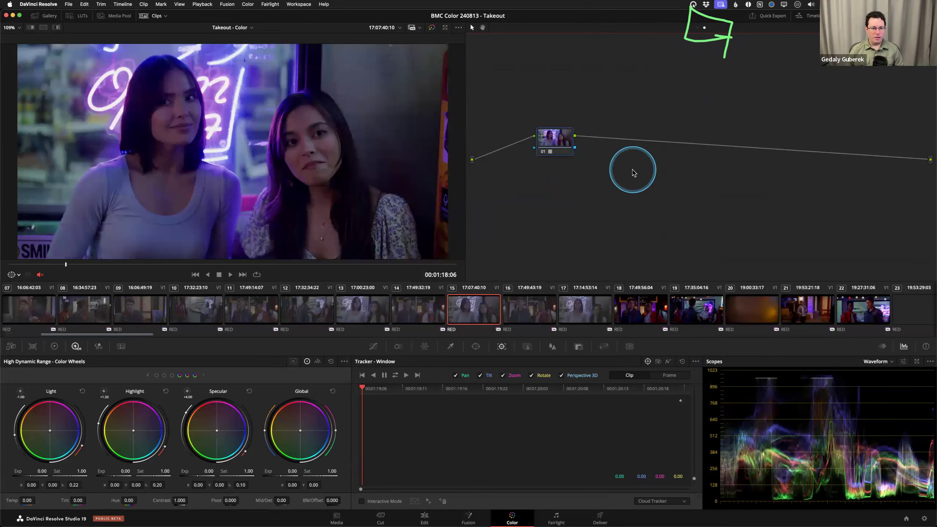
key("Down")
key("Down")
key("Down")
key("Down")
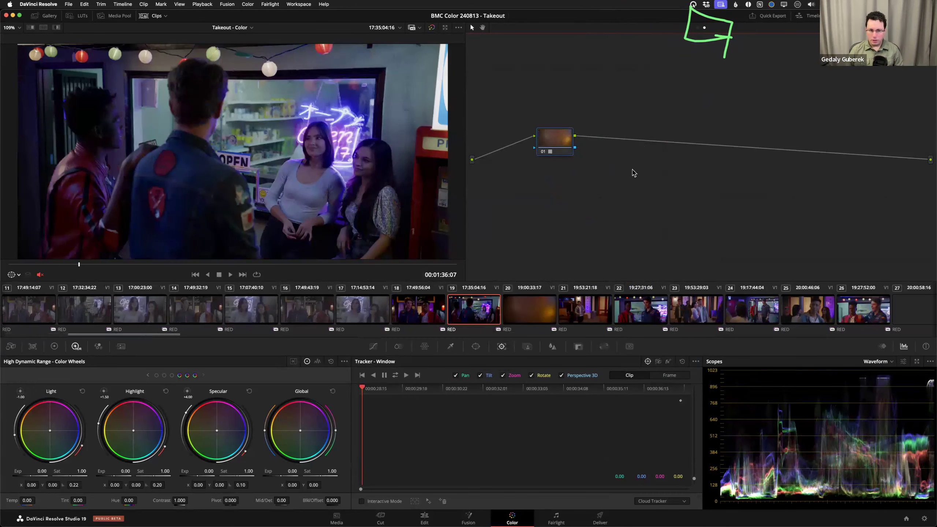
key("Down")
key("Down")
key("Down")
key("Up")
key("Down")
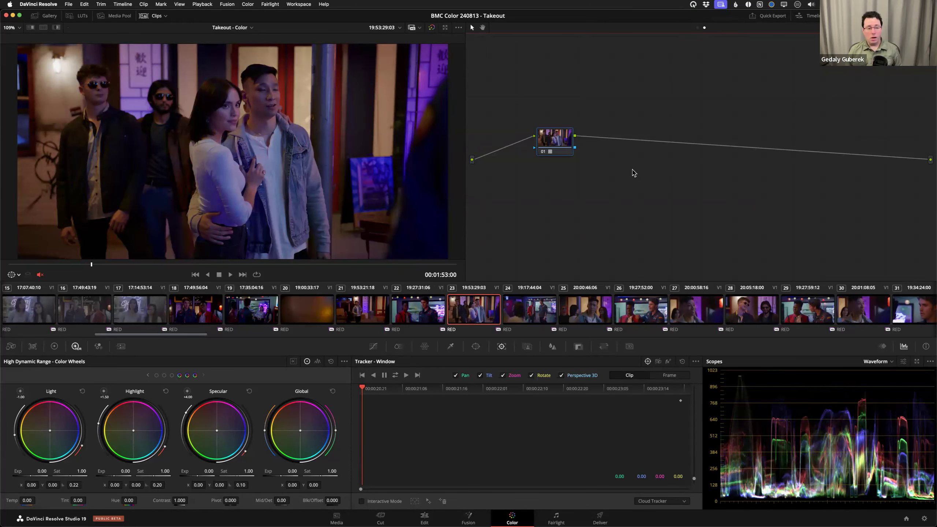
key("Down")
key("Down")
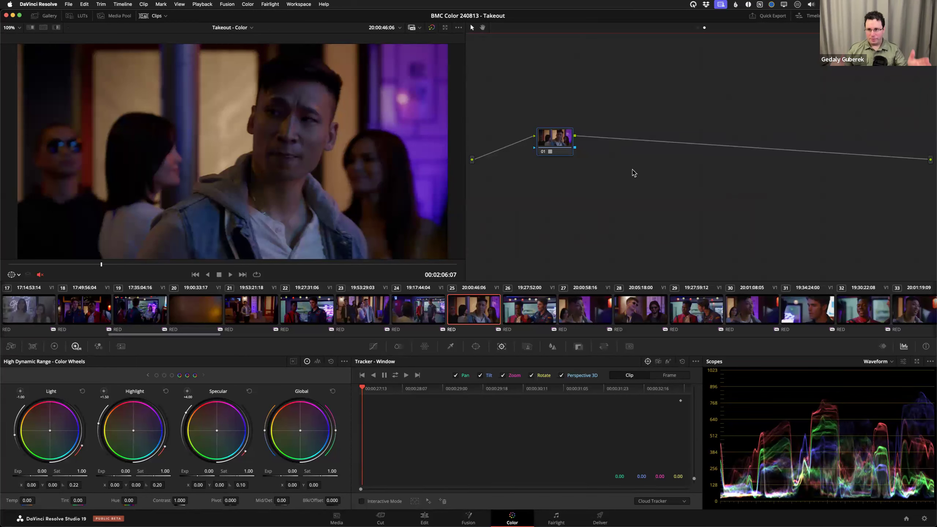
- Reposition the current clip's node away from the corner of its clip-level graph and return to the timeline-level graph
left_click(697, 27)
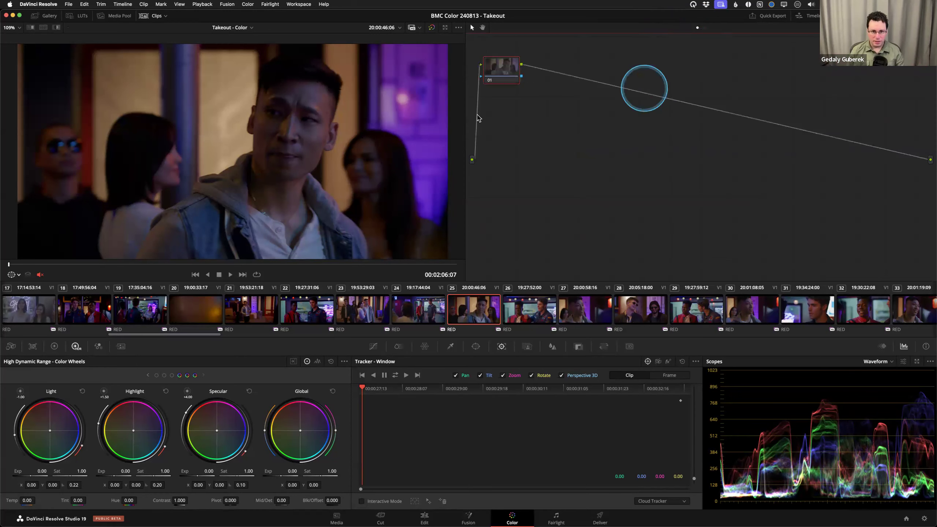
left_click_drag(501, 68, 573, 146)
left_click(704, 28)
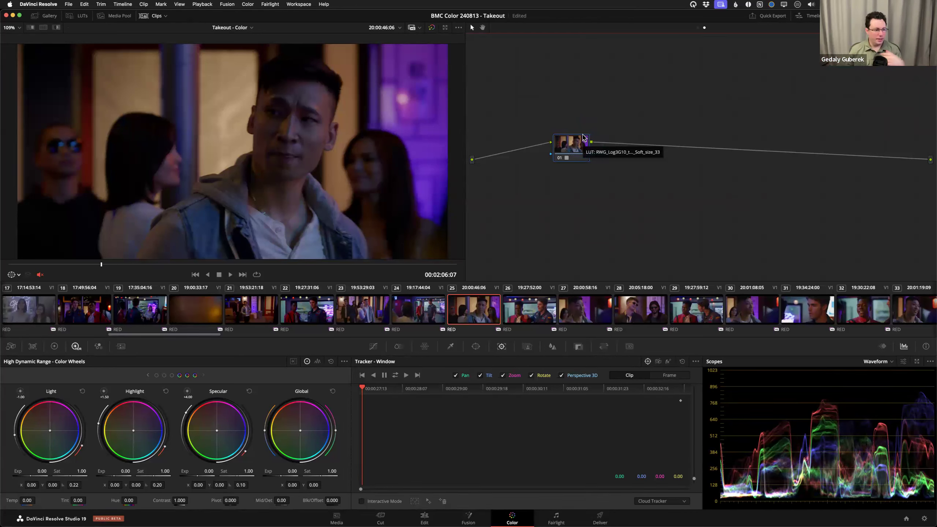
- Check the timeline node's LUT name and the project's color management settings, closing them without changes
left_click_drag(571, 146, 567, 158)
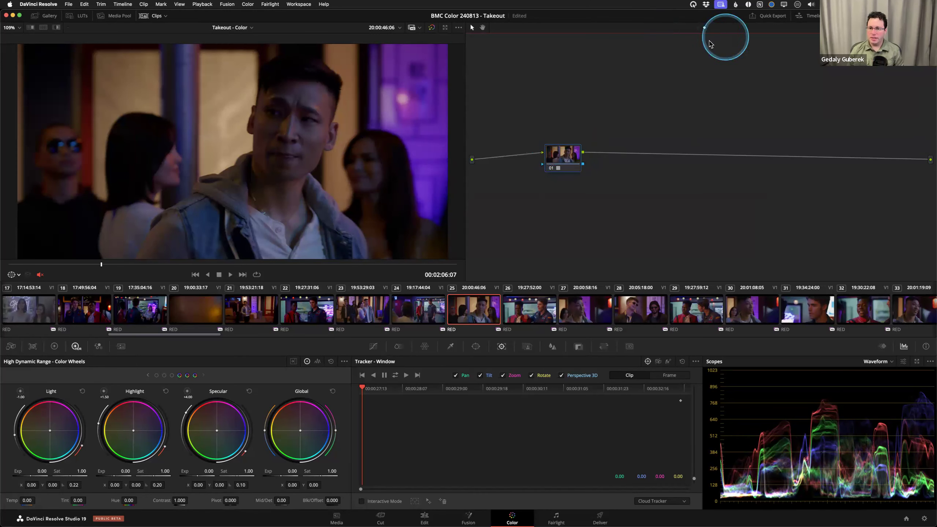
left_click_drag(560, 155, 568, 156)
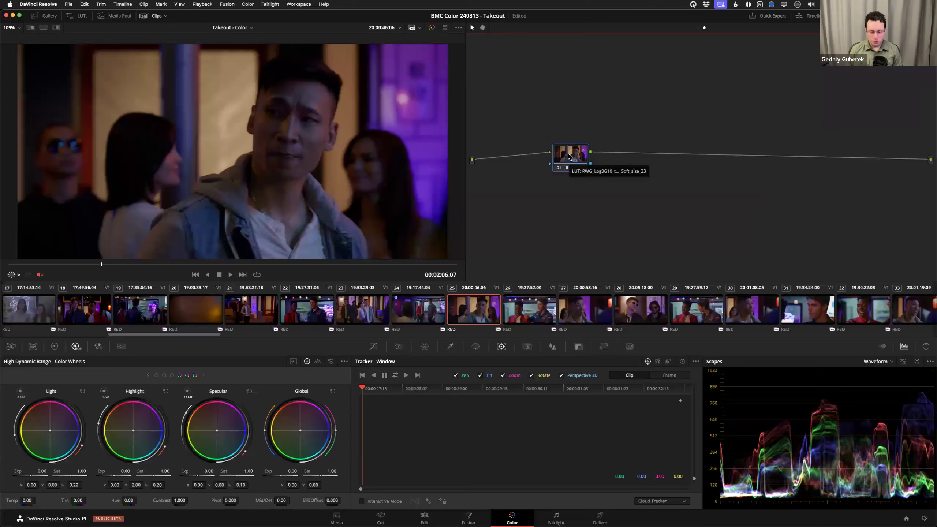
key("shift+9")
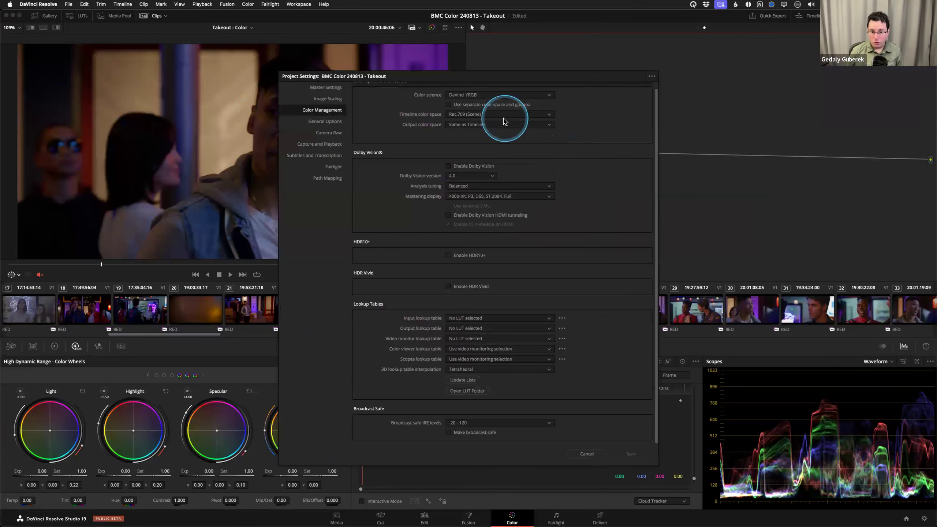
left_click(585, 454)
- Move the LUT node along the timeline graph to the center, aligned between the source input and the output
left_click_drag(578, 144, 574, 163)
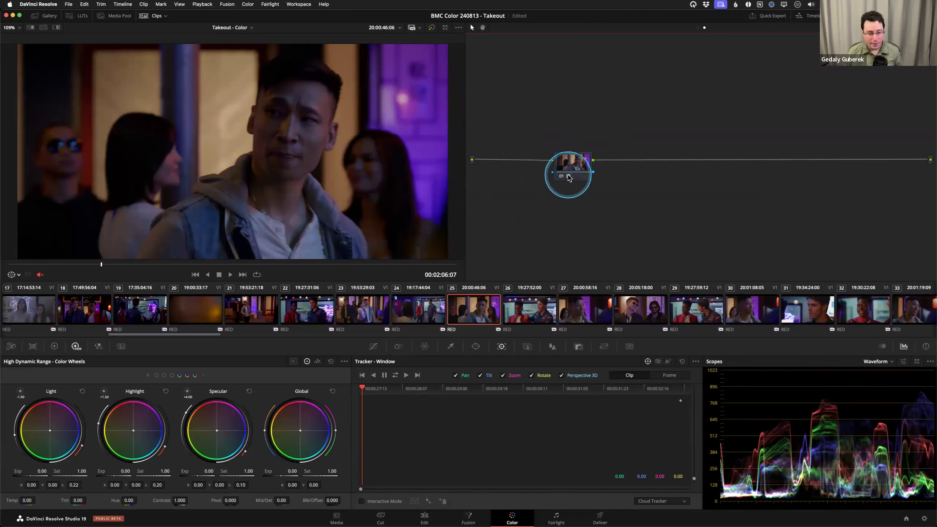
left_click_drag(499, 113, 646, 231)
left_click_drag(585, 168, 646, 167)
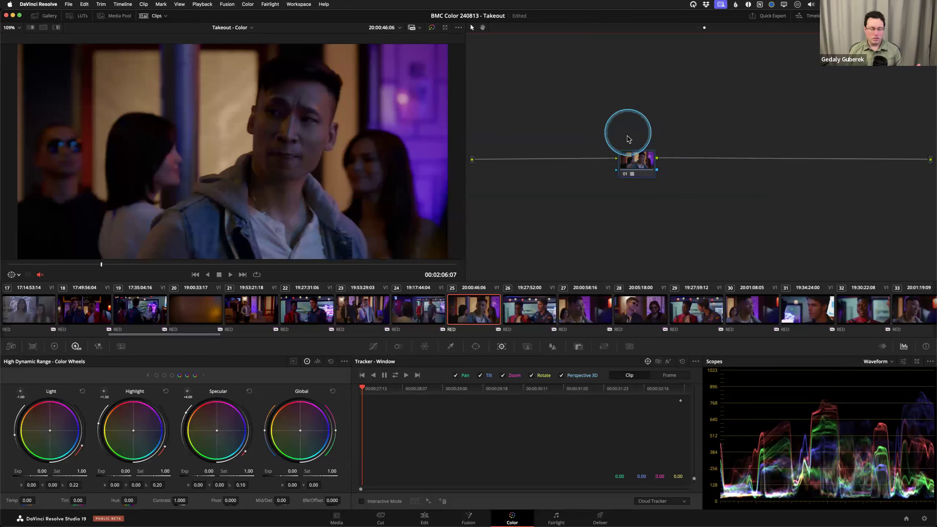
left_click_drag(637, 162, 762, 171)
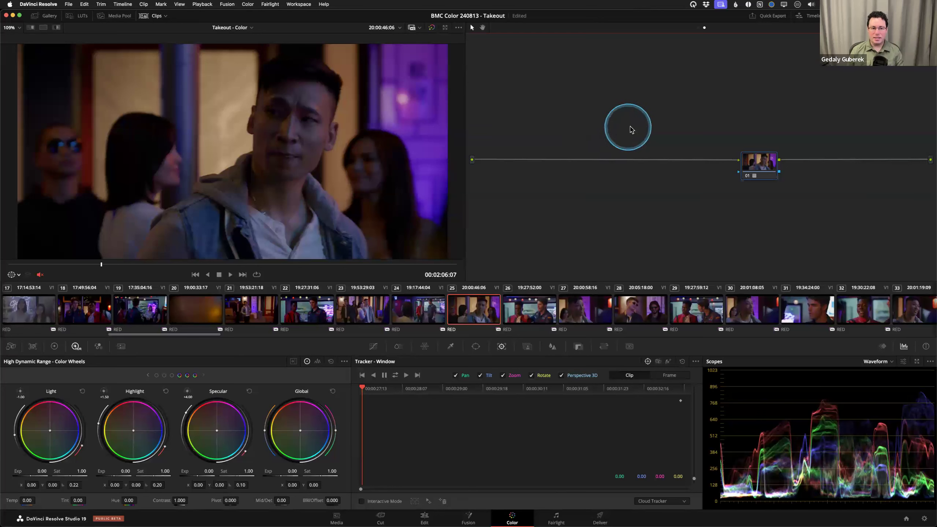
left_click_drag(759, 161, 735, 166)
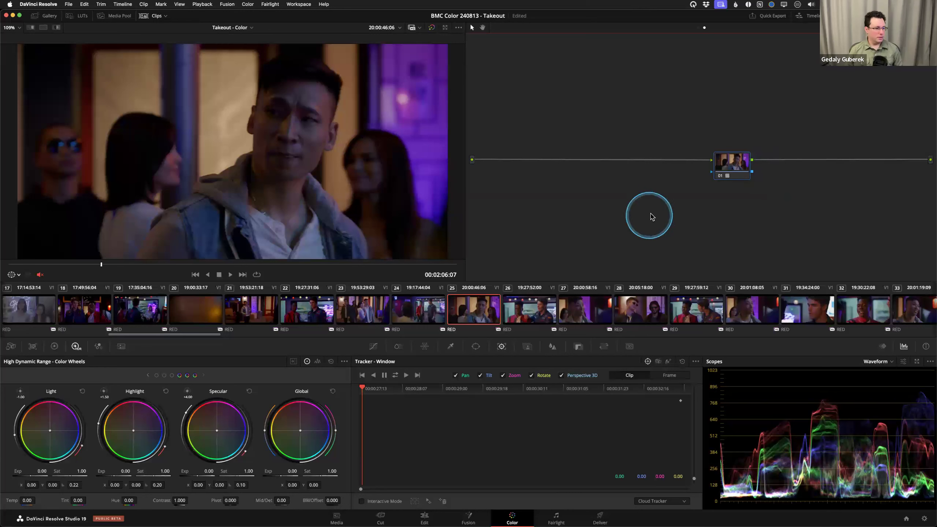
mouse_move(734, 174)
left_mouse_down()
mouse_move(726, 164)
mouse_move(732, 173)
left_mouse_up()
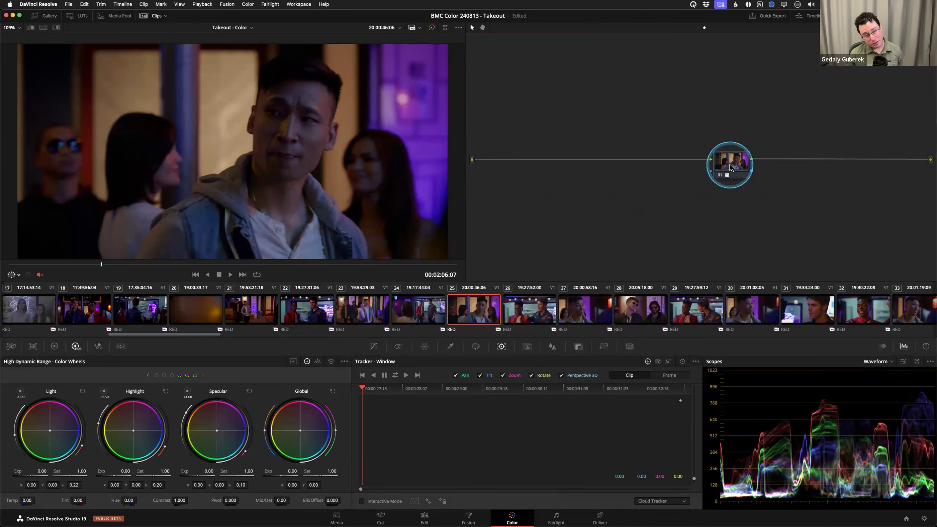
left_click_drag(728, 164, 726, 161)
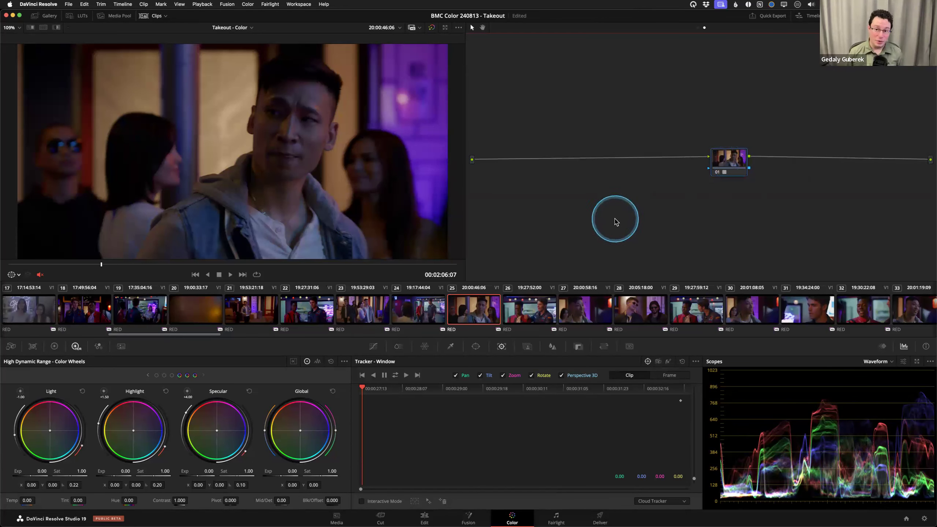
left_click_drag(723, 165, 704, 169)
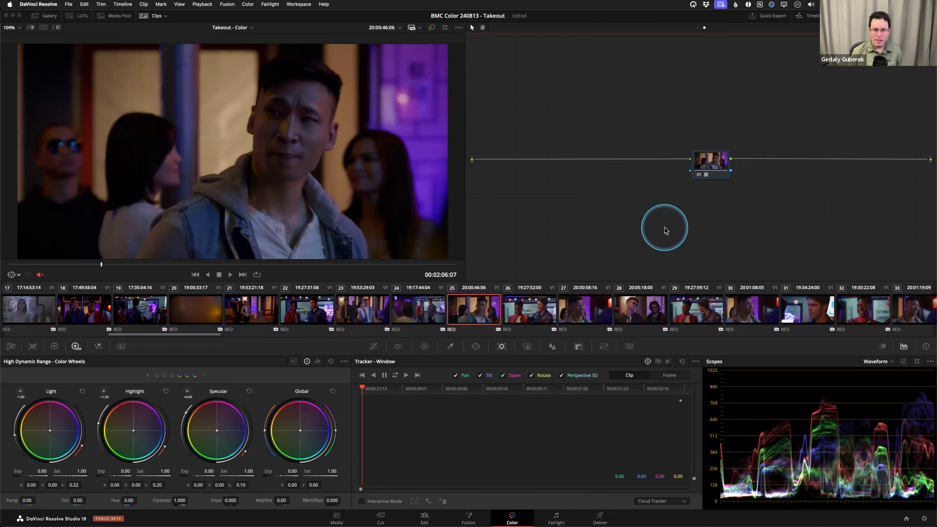
- Review the timeline format and video monitoring options in the project's Master Settings and close them without changes
key("shift+9")
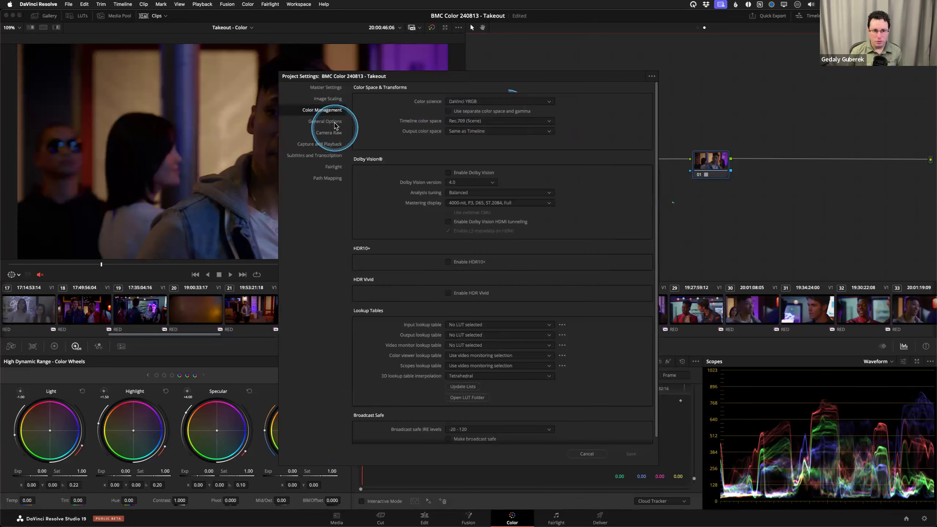
left_click(334, 88)
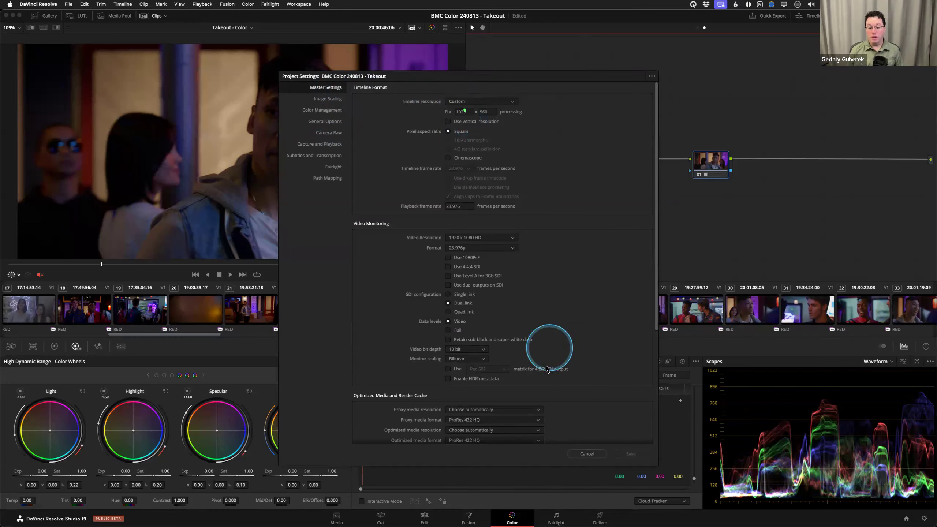
left_click(583, 453)
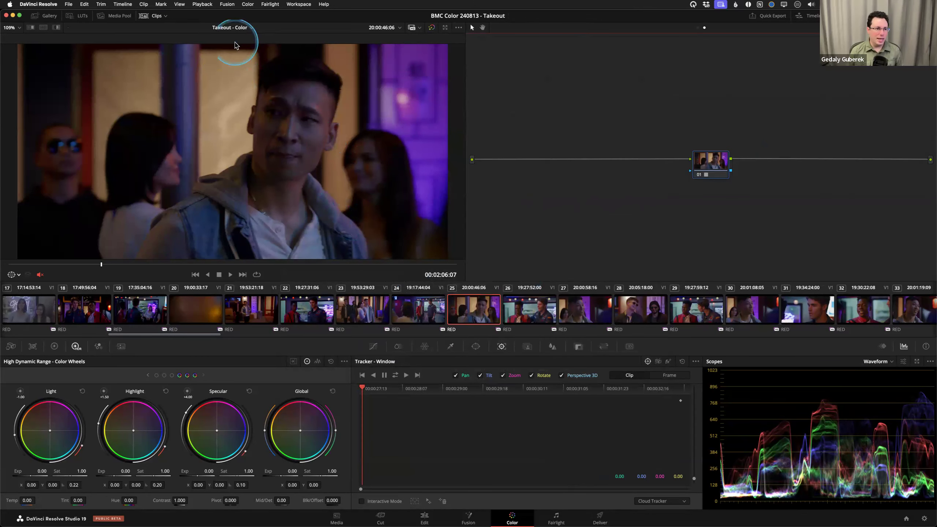
- Look at the available export options, including exporting the current frame as a still, without exporting anything
left_click(69, 4)
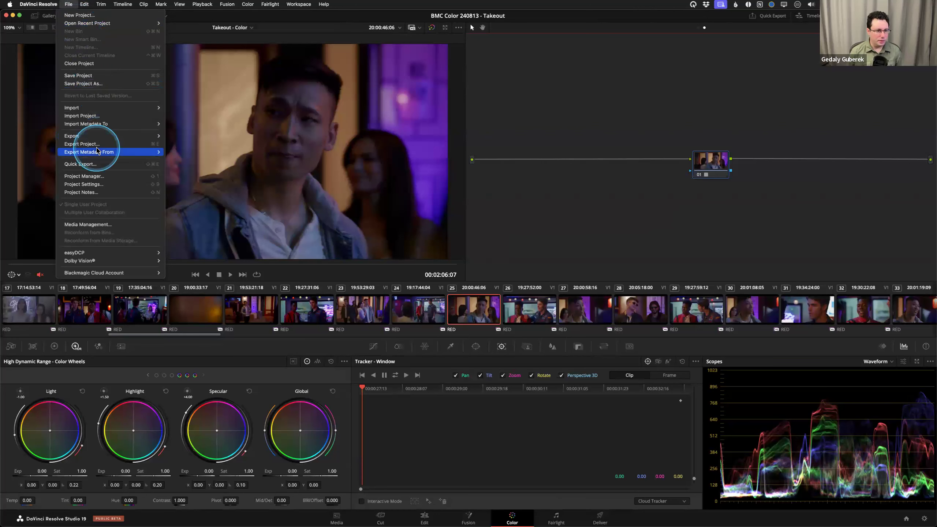
mouse_move(122, 136)
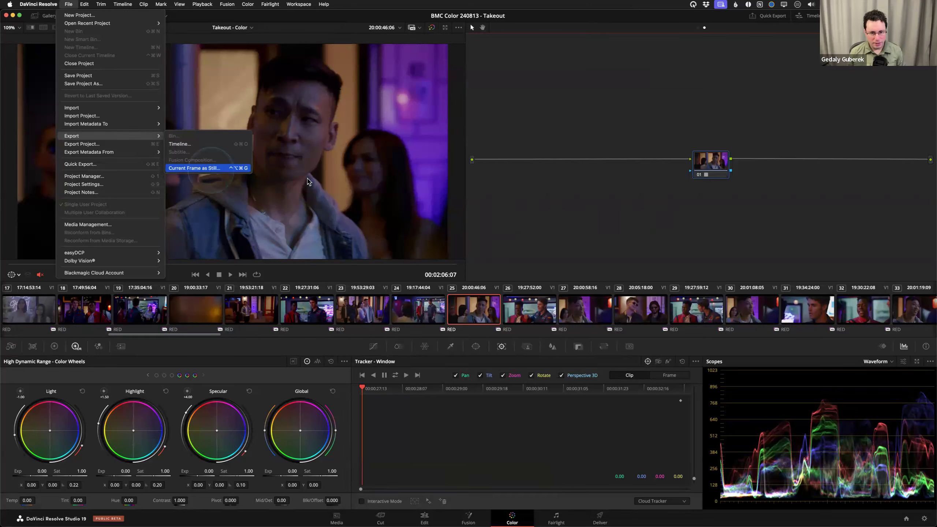
left_click(577, 194)
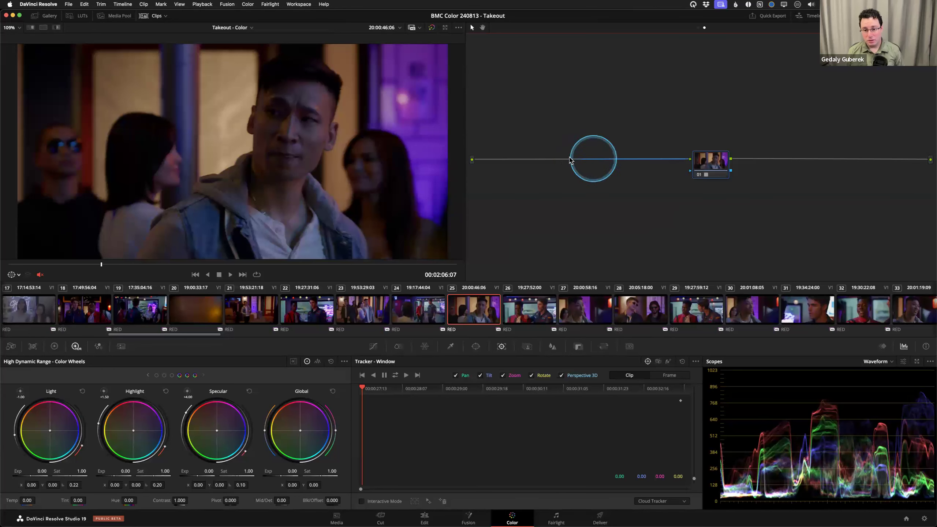
- Move the LUT node back toward the source input, slightly below the connection line
left_click_drag(705, 172, 621, 173)
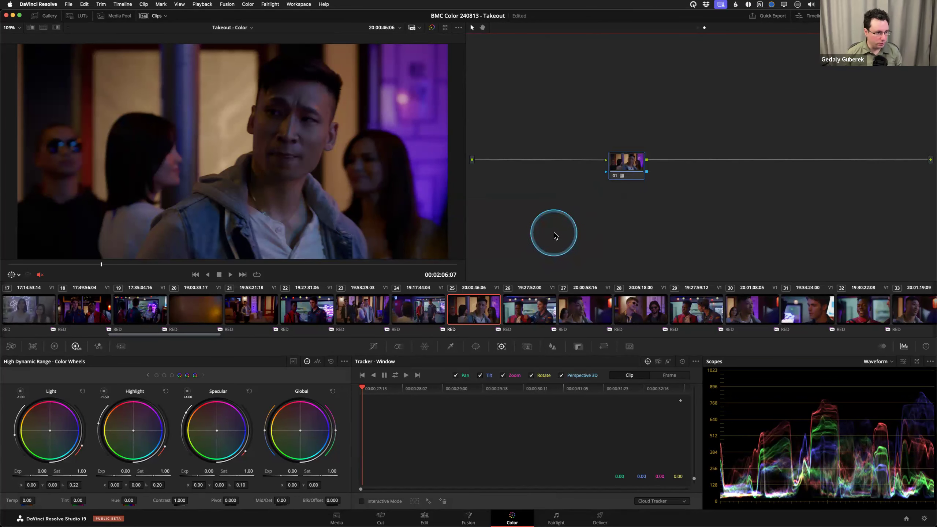
left_click_drag(634, 163, 629, 180)
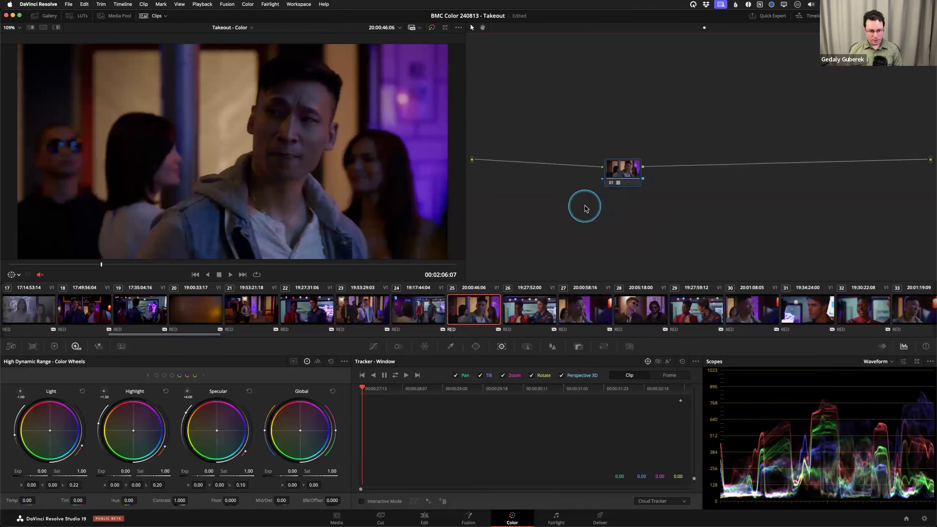
- Open the BMC Color - Sign Man project, select clip 99, and browse back through the earlier clips
key("shift+1")
double_click(373, 214)
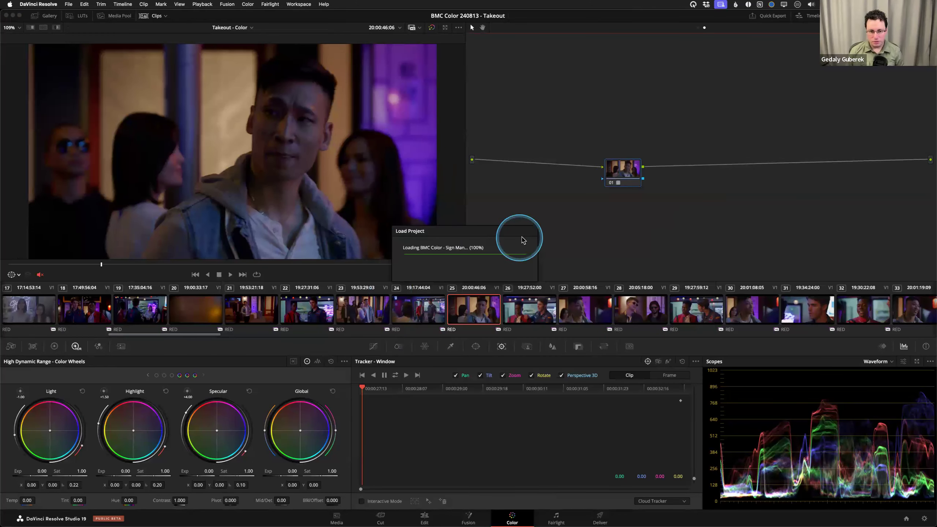
left_click(575, 314)
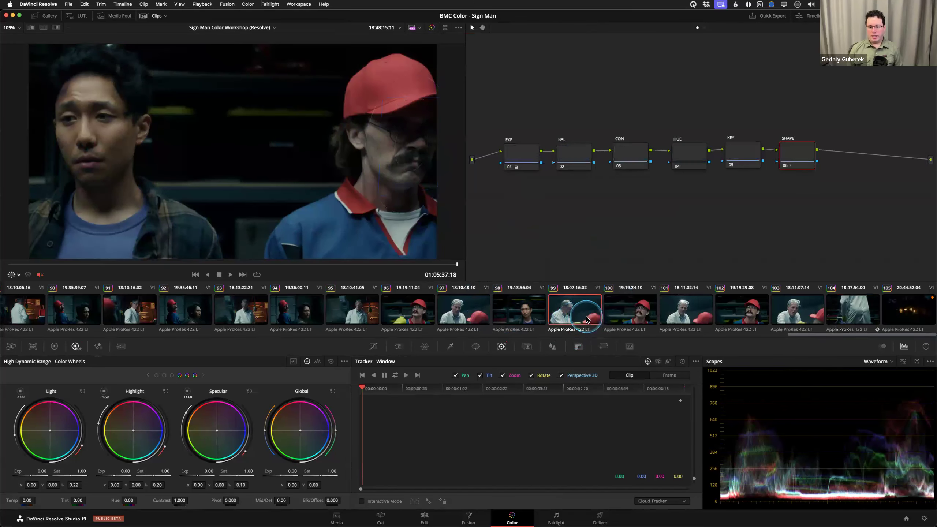
scroll(614, 324, "left", 15)
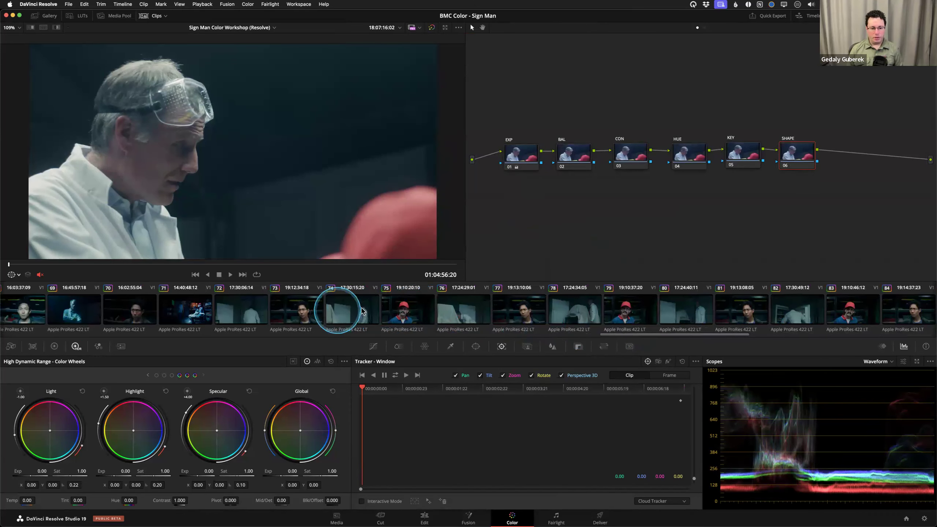
- Browse the timeline's clips from the beginning, viewing clips 08, 07 and 25 in turn
scroll(373, 313, "left", 11)
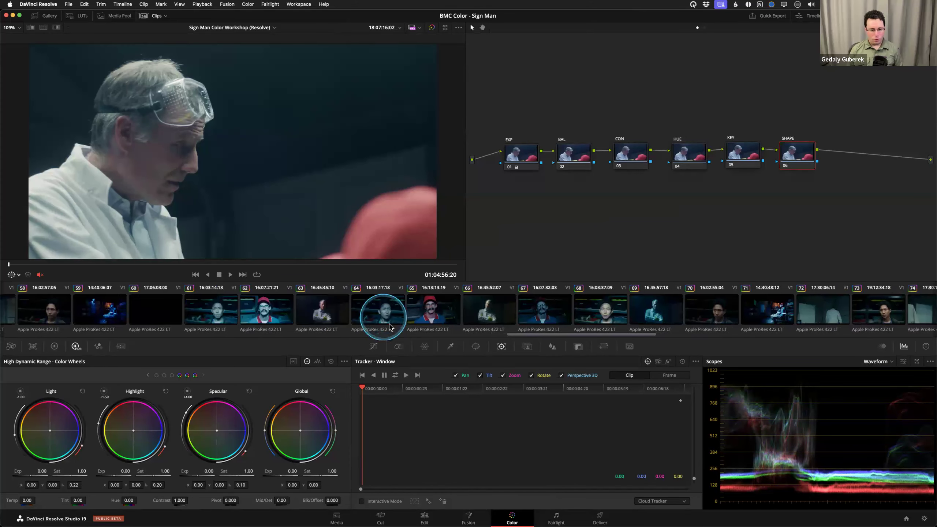
left_click_drag(579, 333, 233, 327)
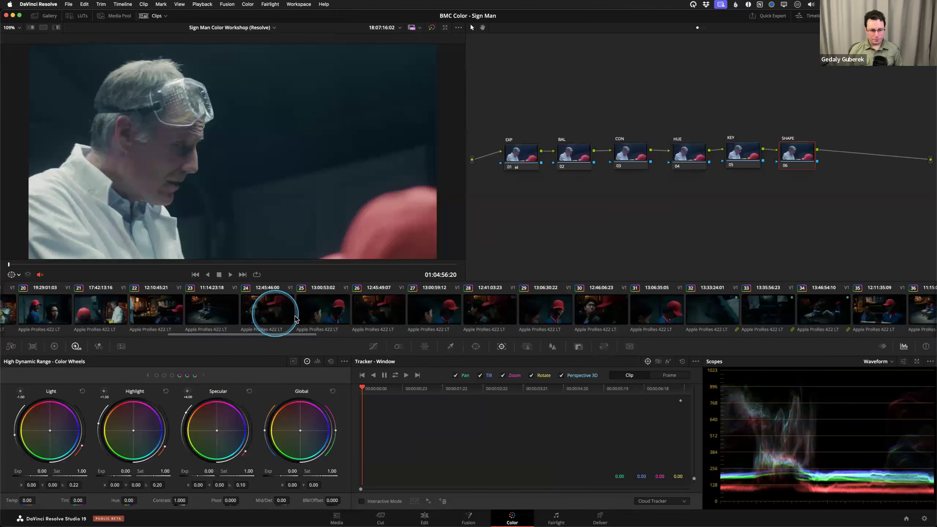
scroll(288, 322, "left", 10)
scroll(204, 318, "left", 6)
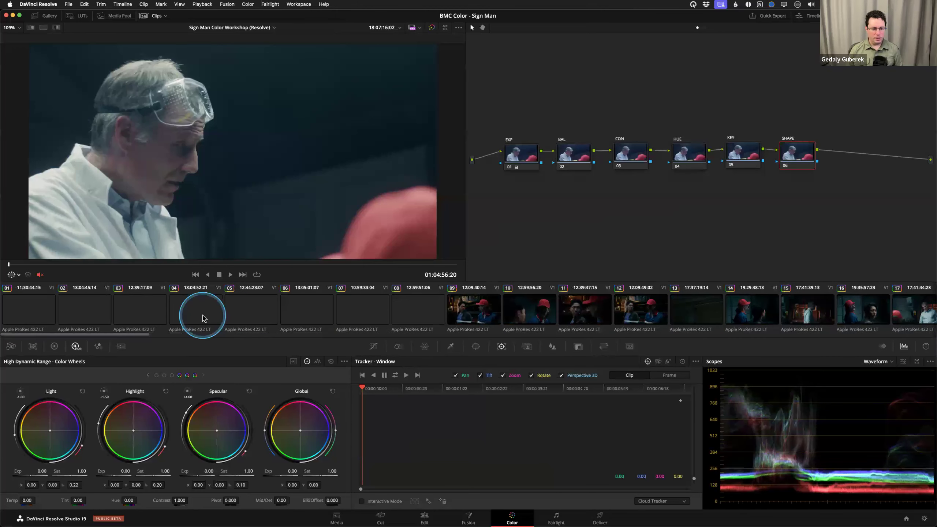
left_click(476, 312)
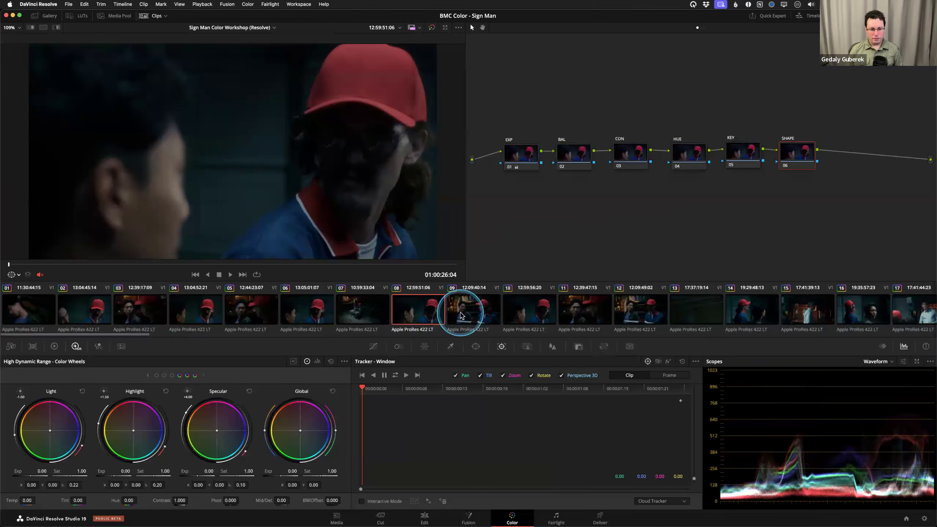
left_click(357, 310)
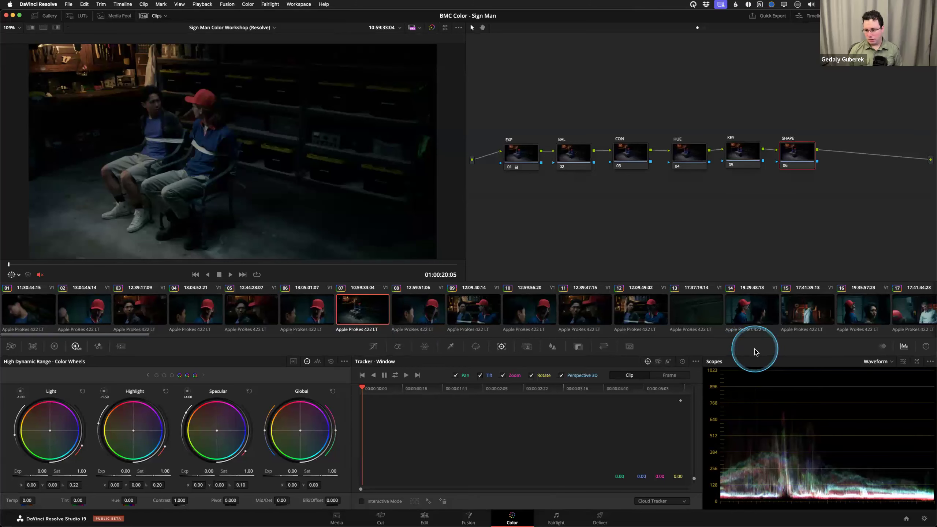
scroll(752, 325, "right", 8)
left_click(808, 310)
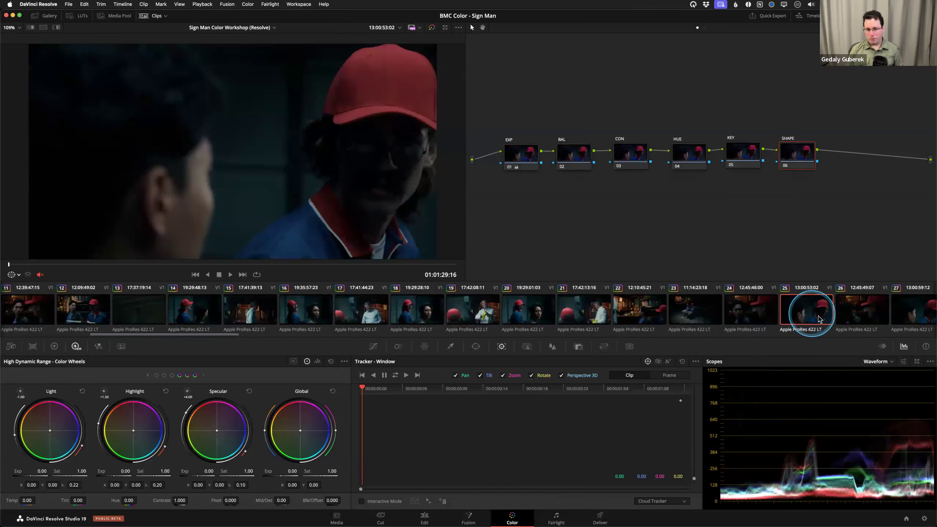
scroll(759, 324, "right", 10)
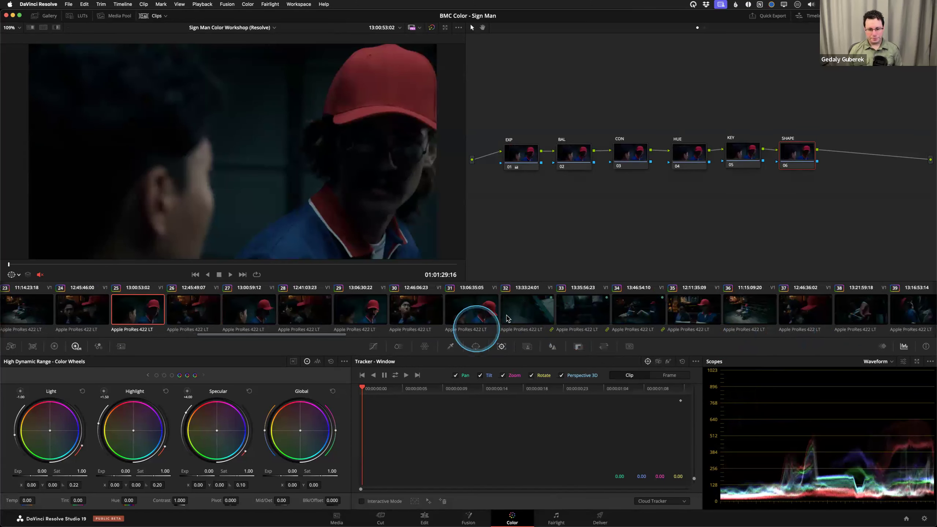
- Compare the grouped clips 32, 33 and 34 by switching between them, ending on clip 34
left_click(527, 312)
left_click(605, 311)
left_click(628, 312)
left_click(537, 310)
left_click(596, 310)
left_click(638, 317)
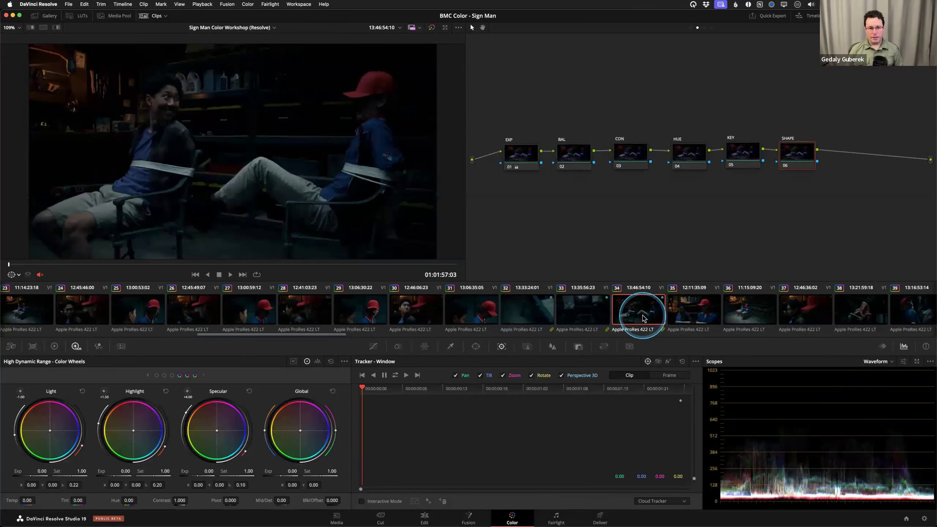
- Select clips 32 through 34 together, review the options for adding them into a new group, and dismiss them without changes
left_click(536, 311, "shift")
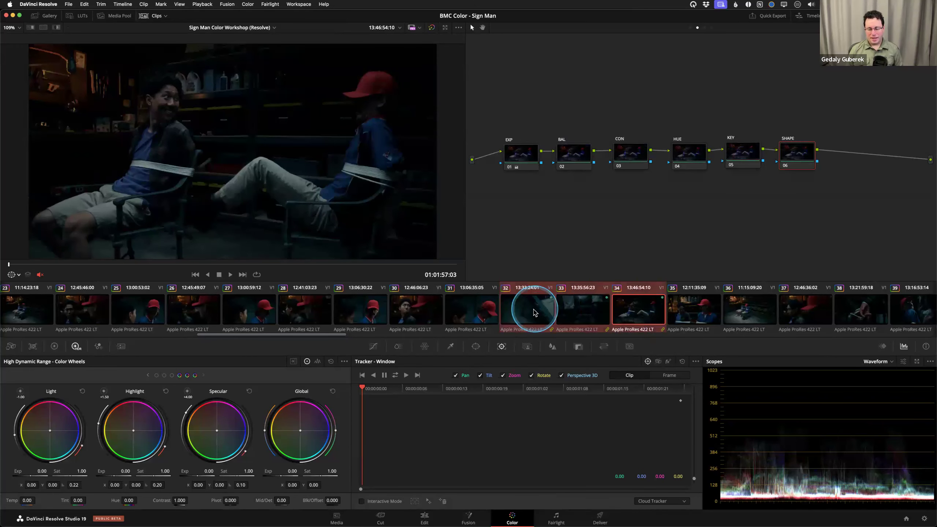
right_click(532, 310)
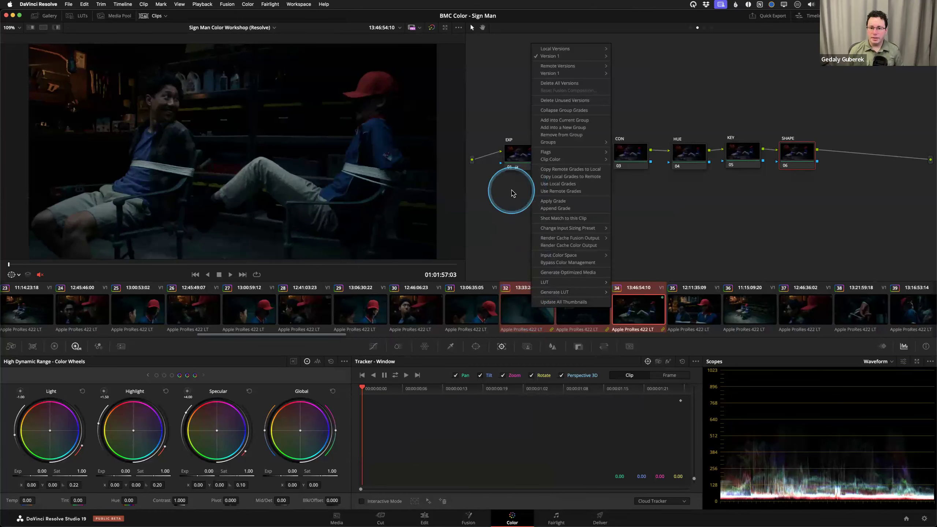
mouse_move(571, 143)
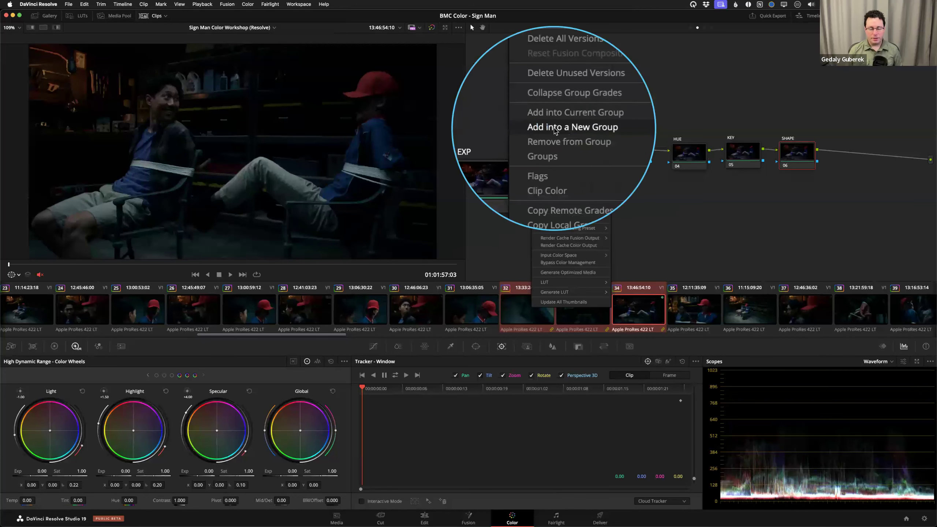
left_click(669, 199)
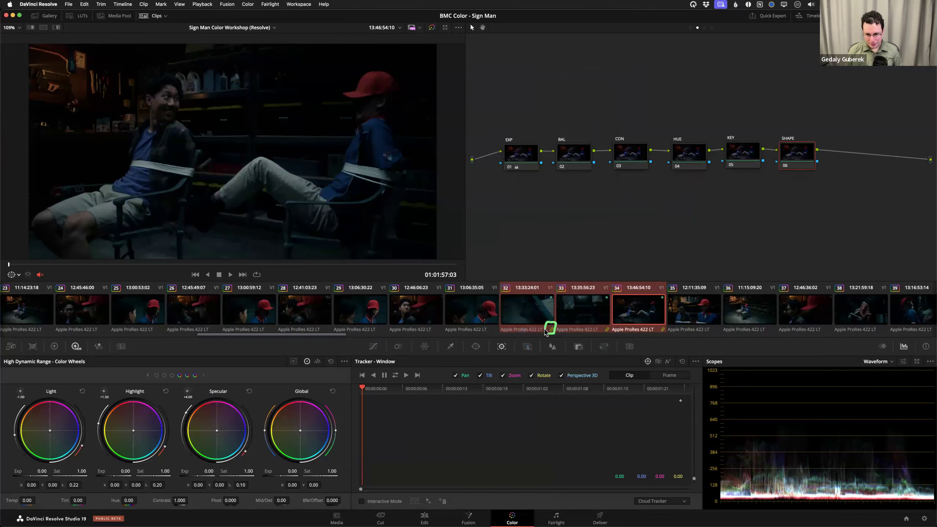
- Drop the multiple selection and view clips 33, 34 and 32 individually, finishing on clip 34
left_click(588, 314)
left_click(636, 309)
left_click(587, 309)
left_click(529, 309)
left_click(604, 311)
left_click(639, 310)
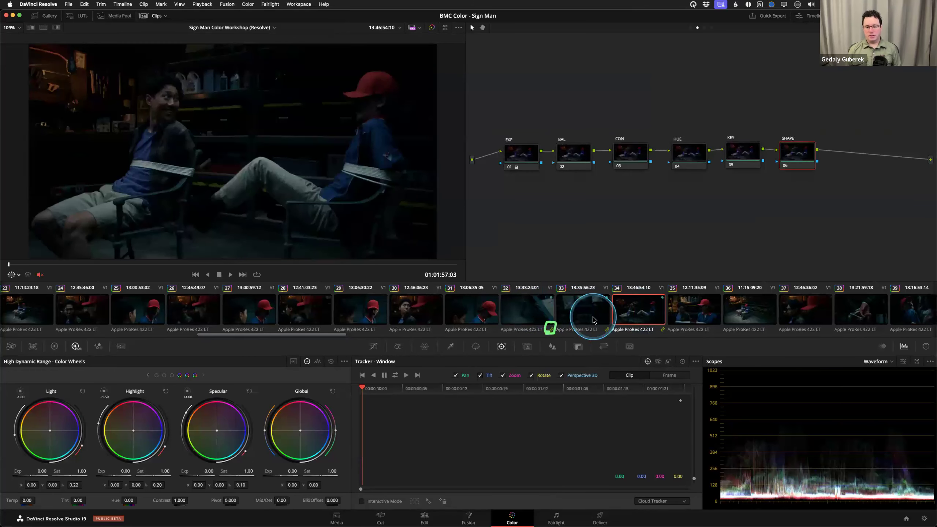